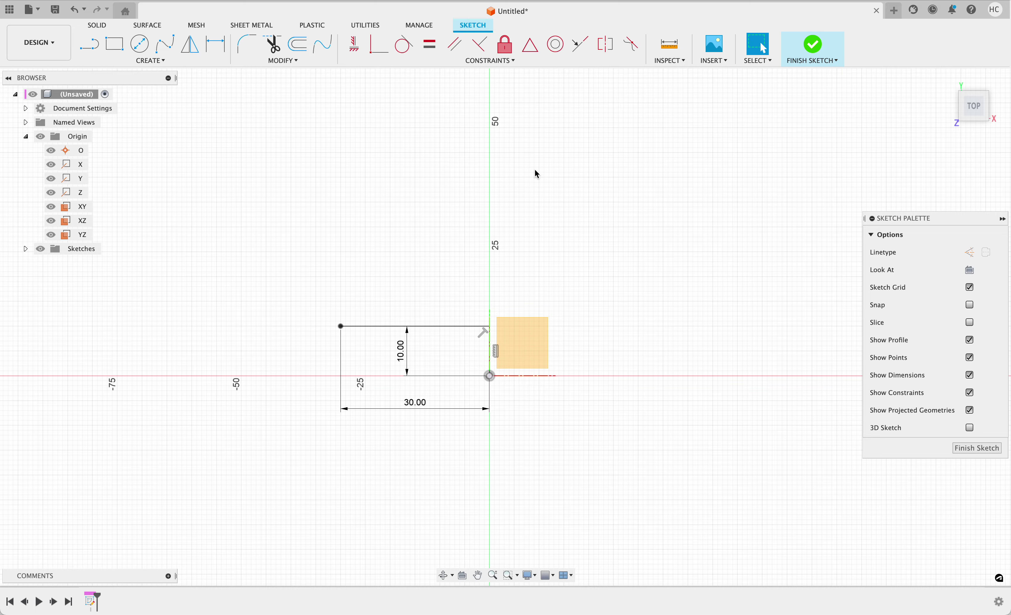
Delete the existing dimensioned lines above and beside the origin from the sketch
scroll(544, 239, down, 2)
middle_drag(544, 241, 499, 312)
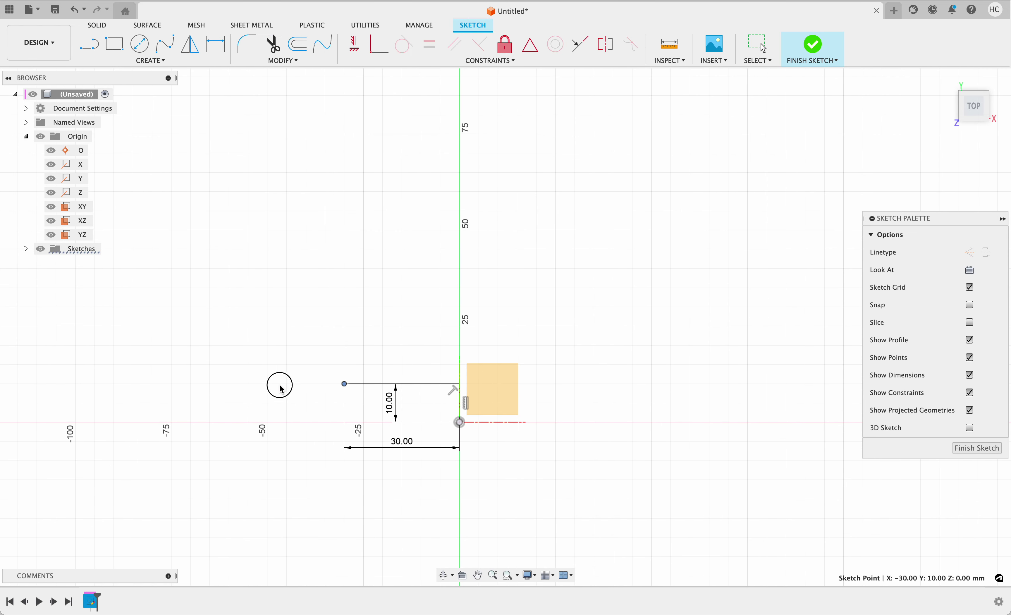
drag(410, 449, 128, 304)
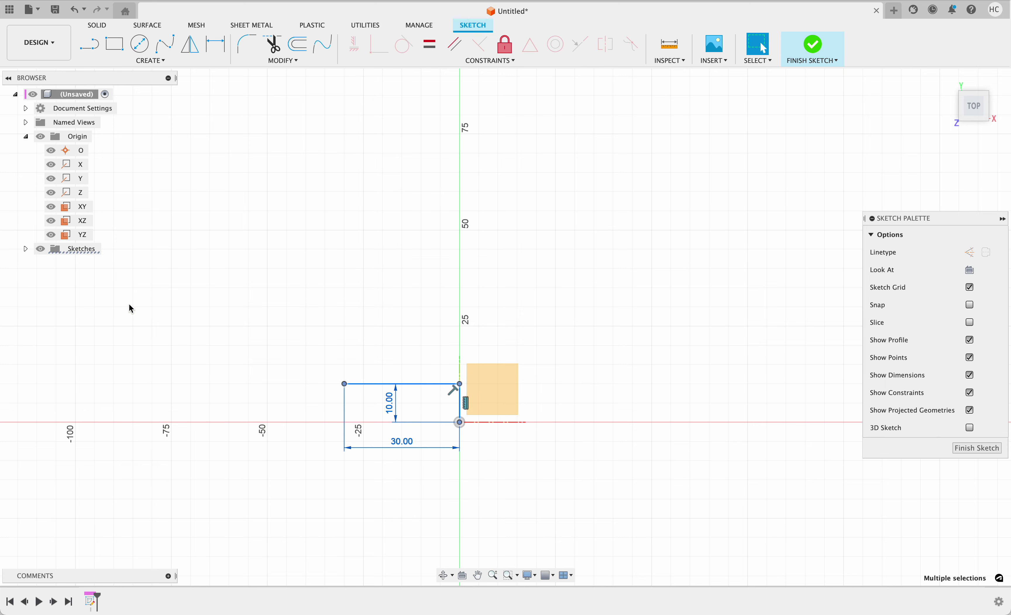
key(Delete)
click(89, 43)
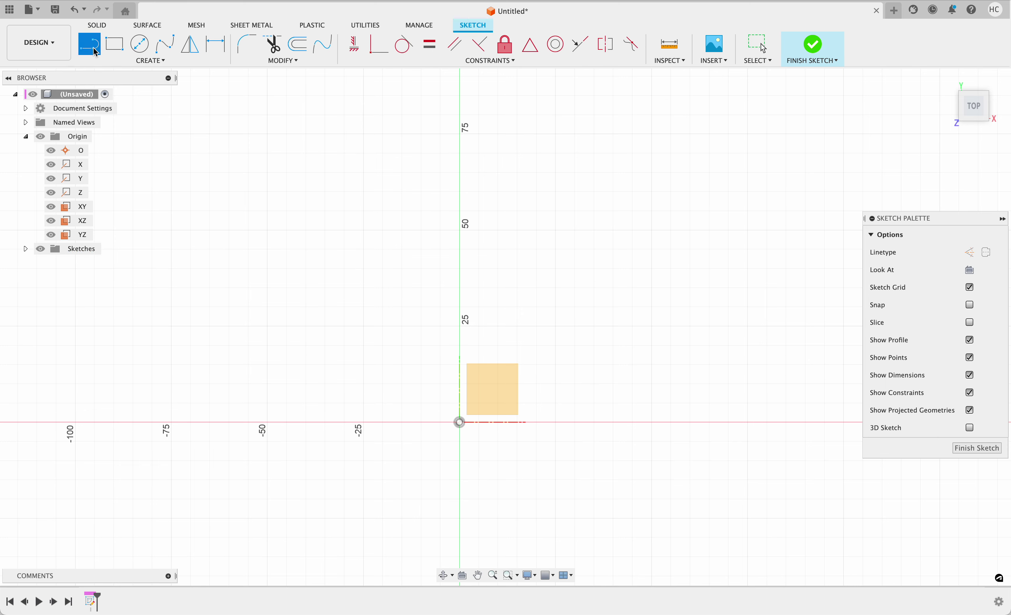
click(460, 423)
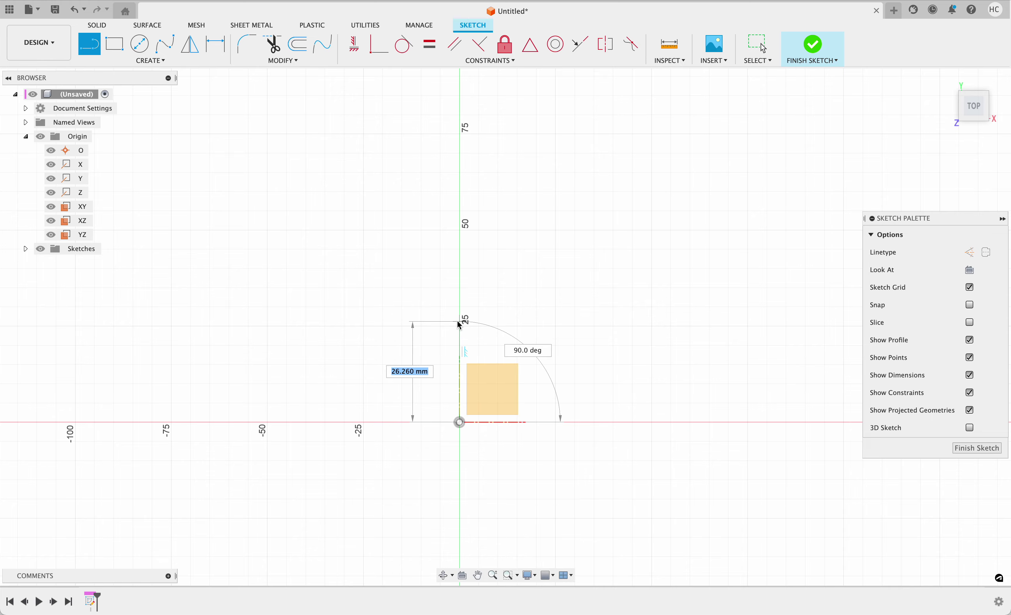
text(25)
key(Tab)
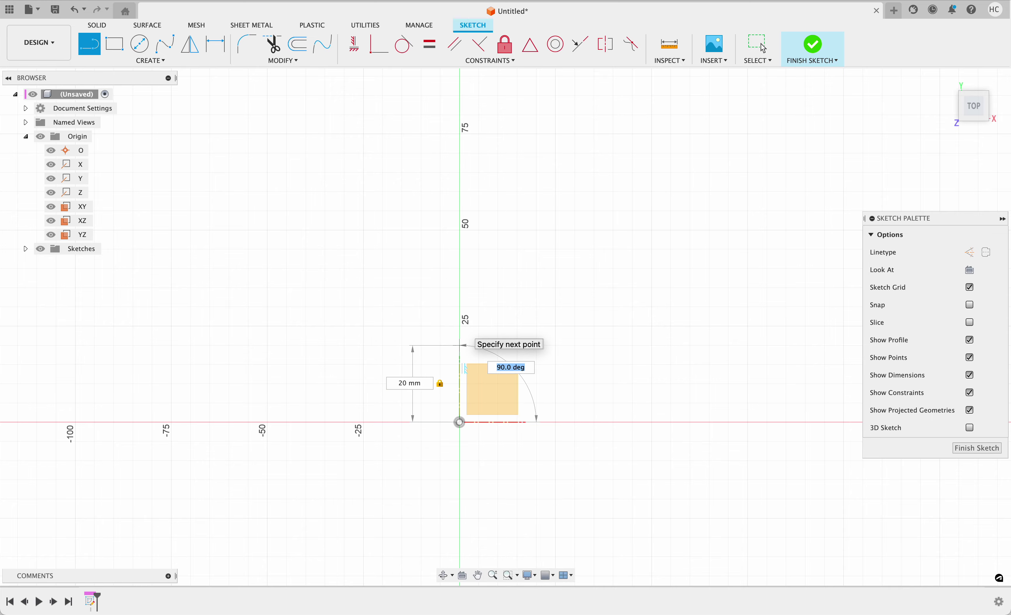
key(Escape)
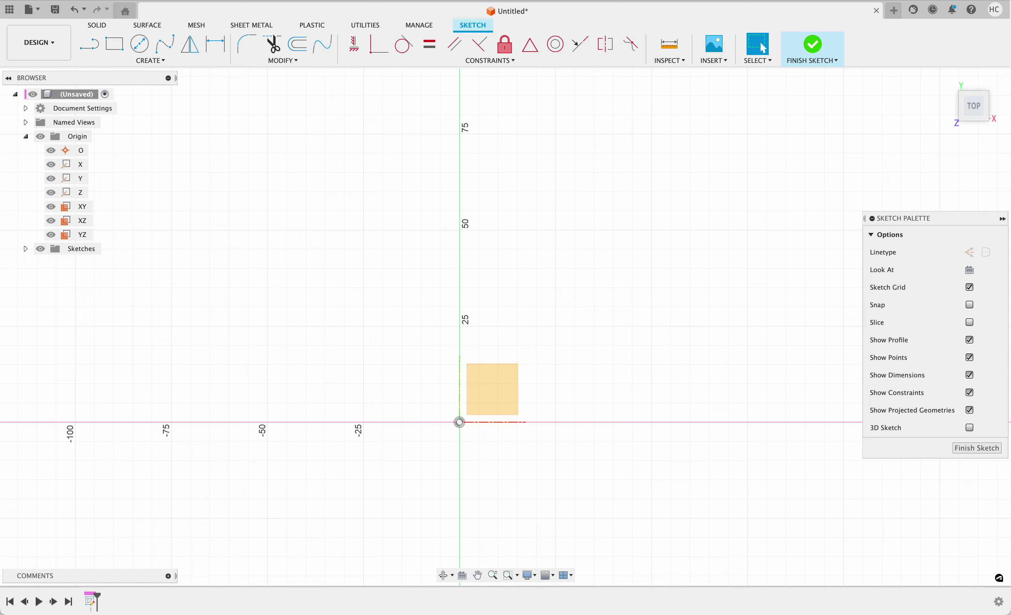
Draw a vertical line about 123 mm long upward from the origin along the Y axis
click(89, 51)
scroll(323, 298, up, 2)
scroll(346, 303, down, 2)
scroll(450, 339, down, 2)
click(460, 392)
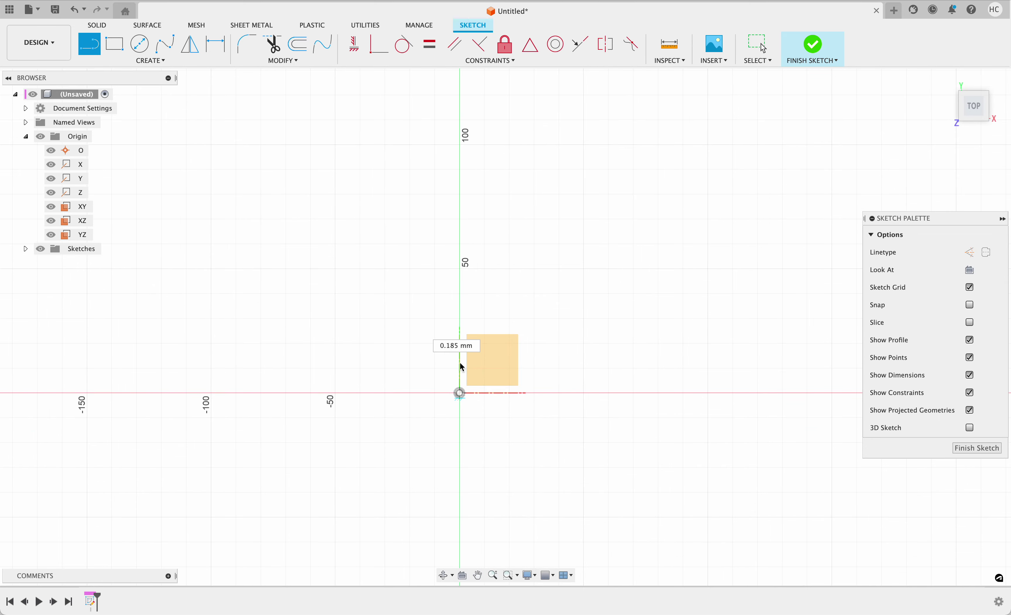
click(460, 87)
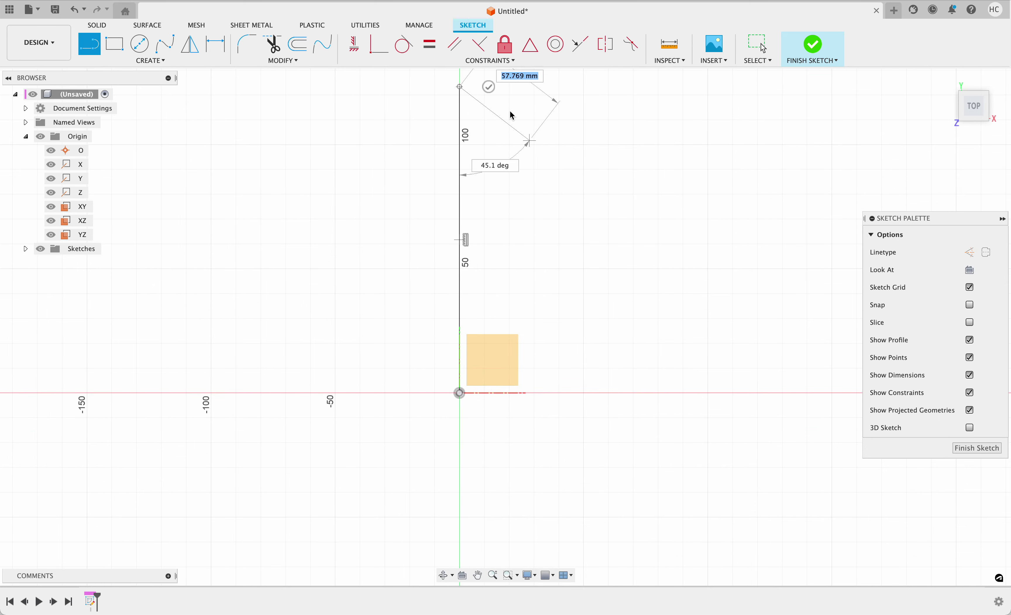
click(490, 87)
middle_drag(571, 193, 519, 253)
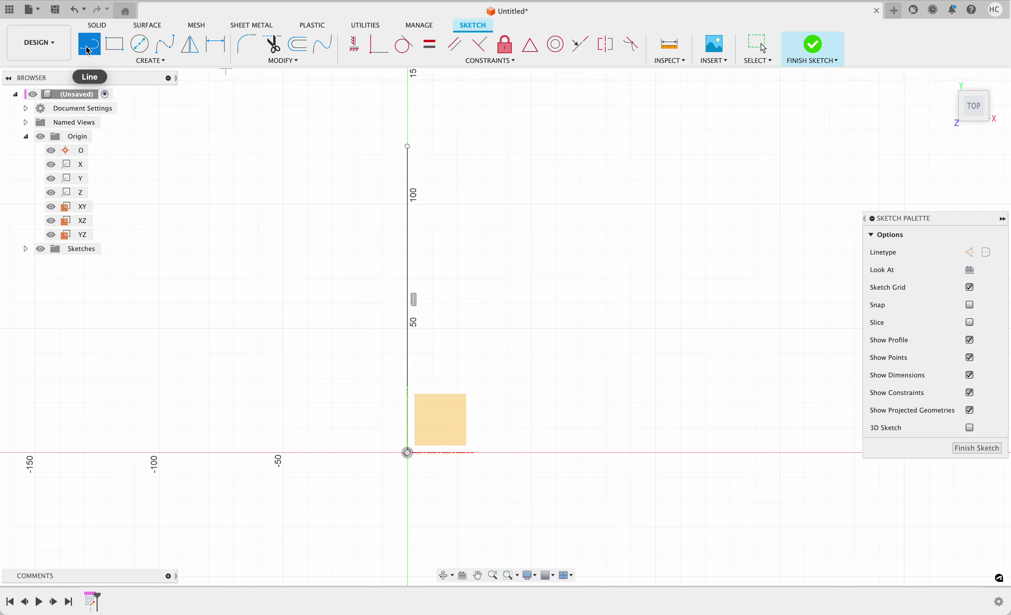
Draw a chain of seven lines on the vertical line's positive X side, from its lower part to its top end, forming a closed notched profile
click(408, 386)
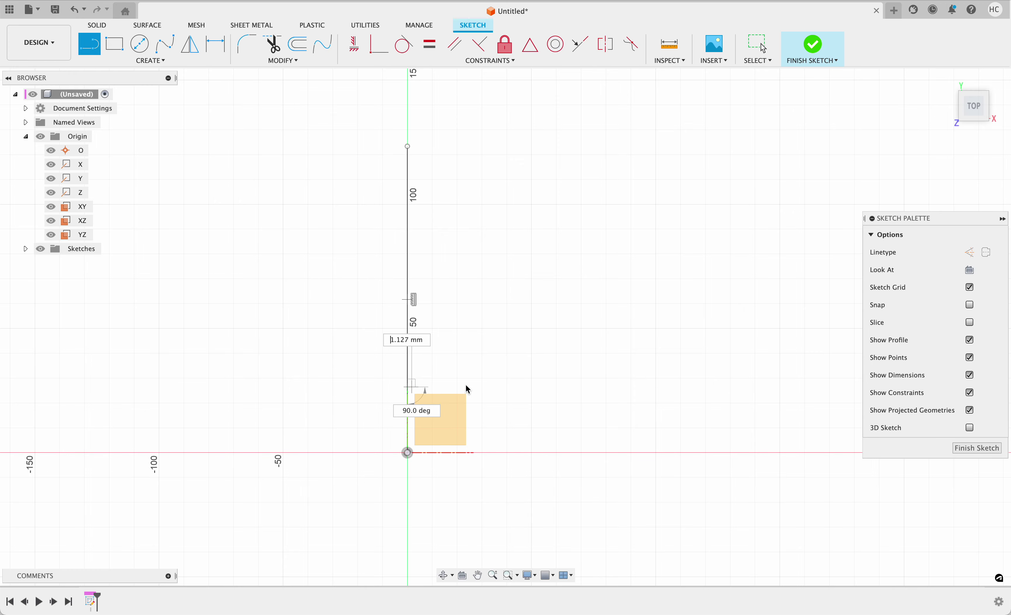
click(479, 381)
click(549, 311)
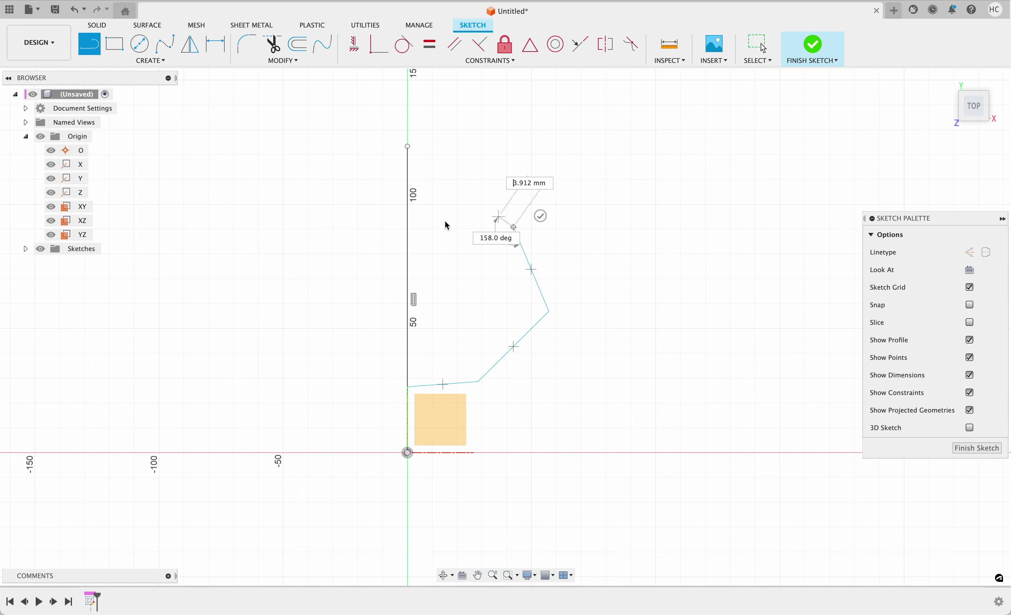
click(514, 227)
click(439, 227)
click(424, 181)
click(486, 146)
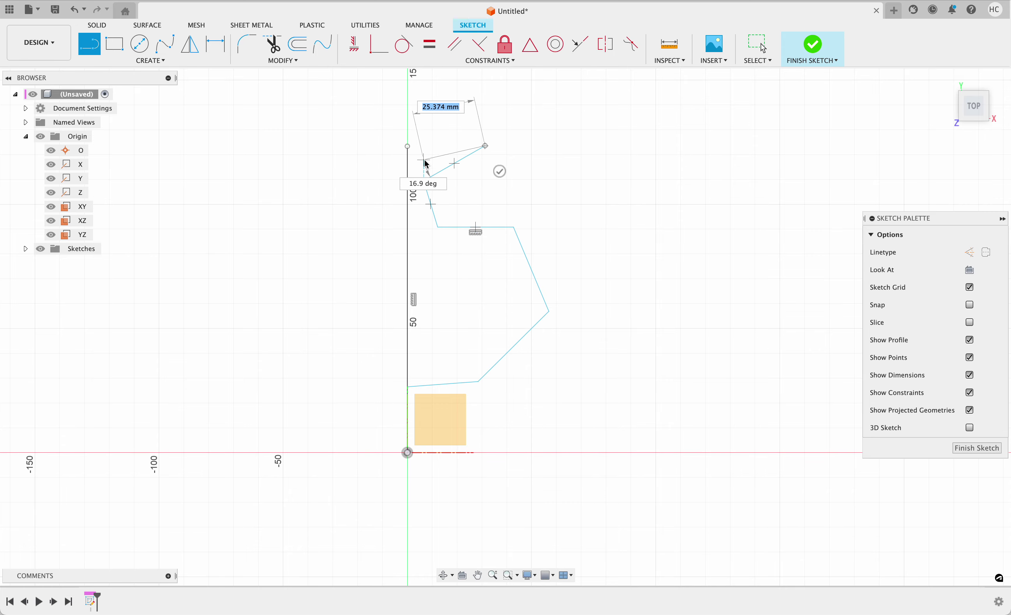
click(408, 146)
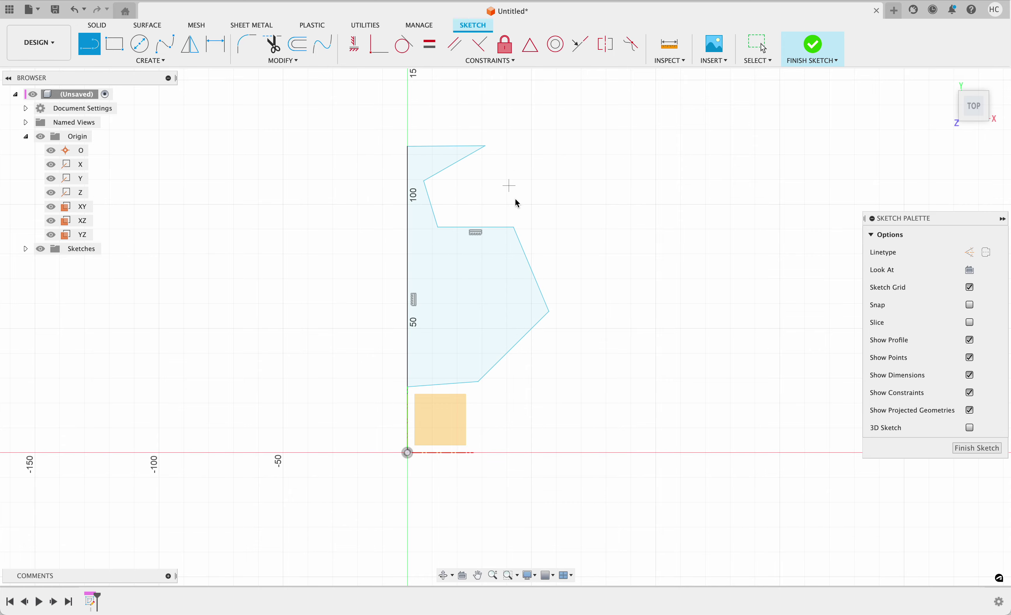
scroll(531, 234, up, 2)
scroll(528, 224, down, 2)
middle_drag(525, 180, 588, 214)
scroll(610, 253, up, 2)
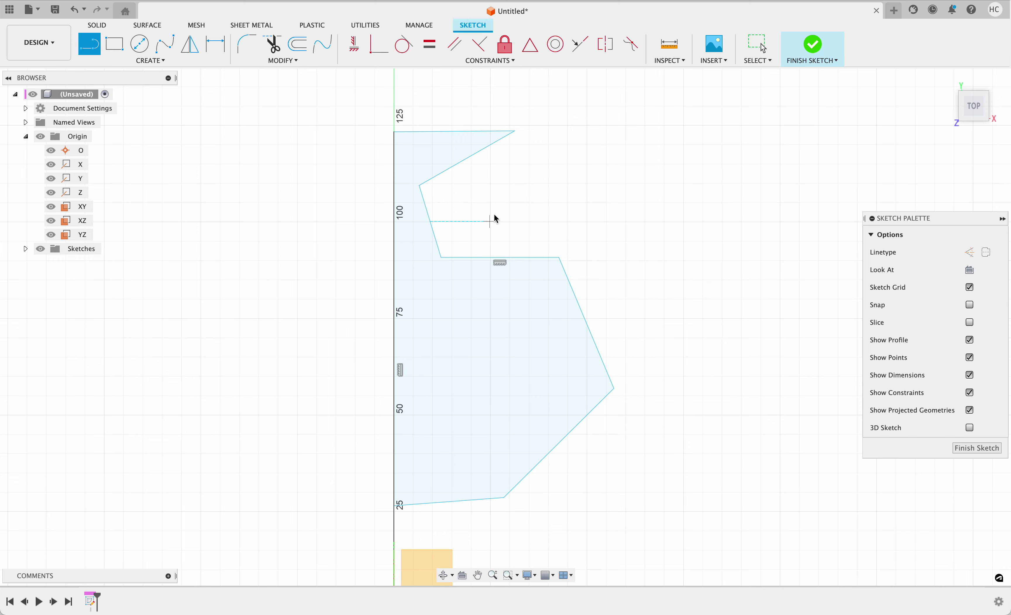
key(Escape)
Move the profile's notch, top, shoulder, widest and bottom corners outward, placing the widest corner at about X 66.5, Y 53.7 mm
drag(451, 196, 476, 201)
drag(516, 132, 571, 132)
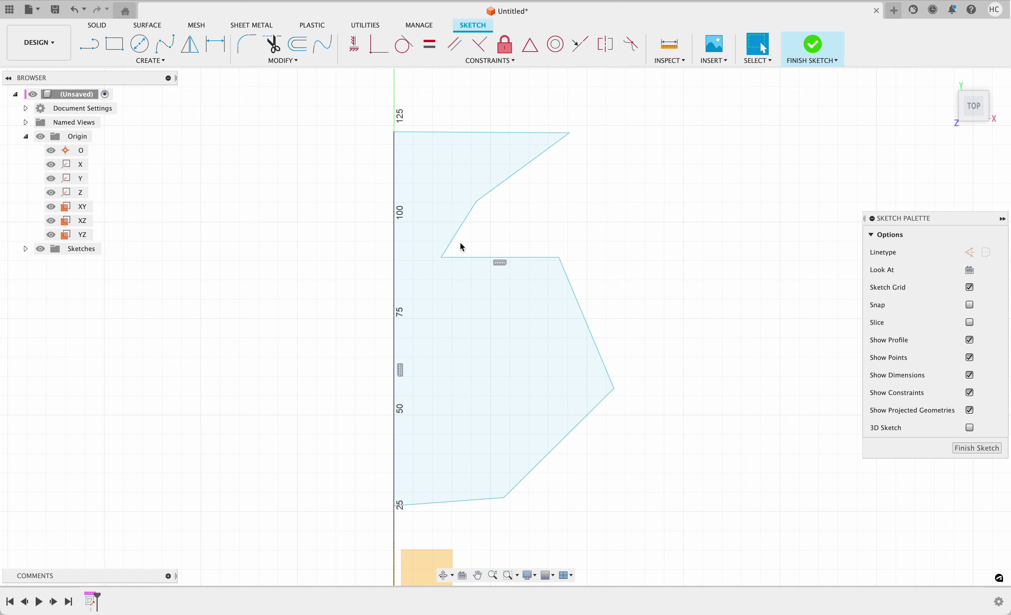
drag(442, 257, 578, 254)
drag(615, 390, 651, 401)
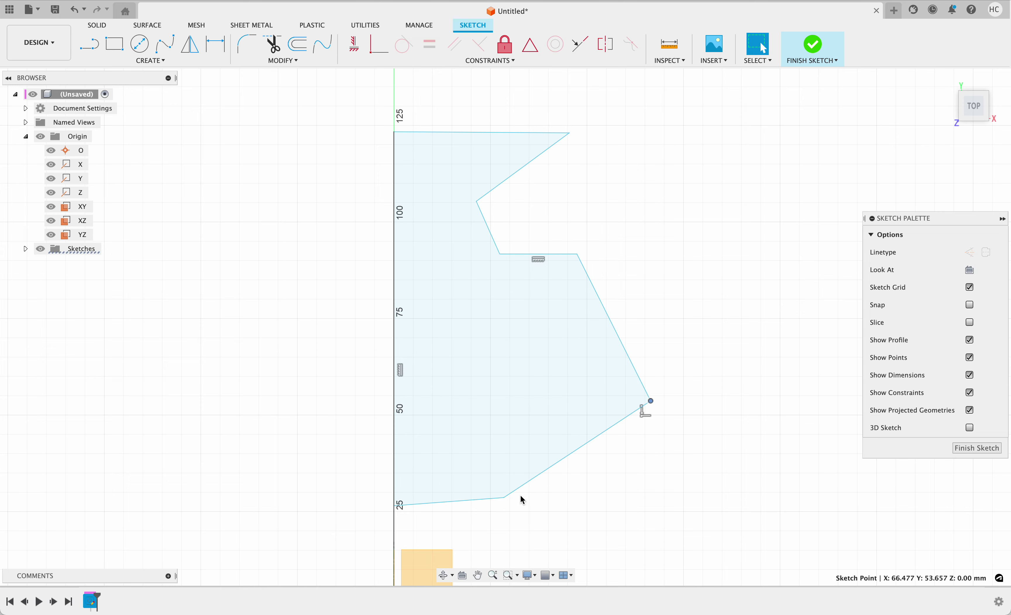
drag(508, 500, 527, 508)
click(556, 211)
Dimension the profile's top edge at 45 mm, with the dimension placed above it
click(216, 43)
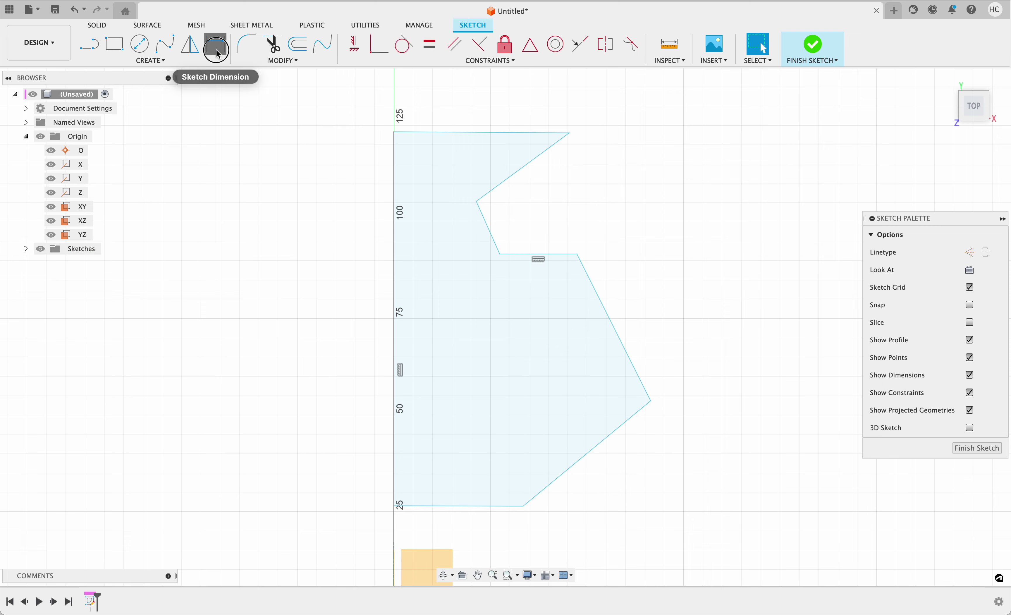
click(510, 133)
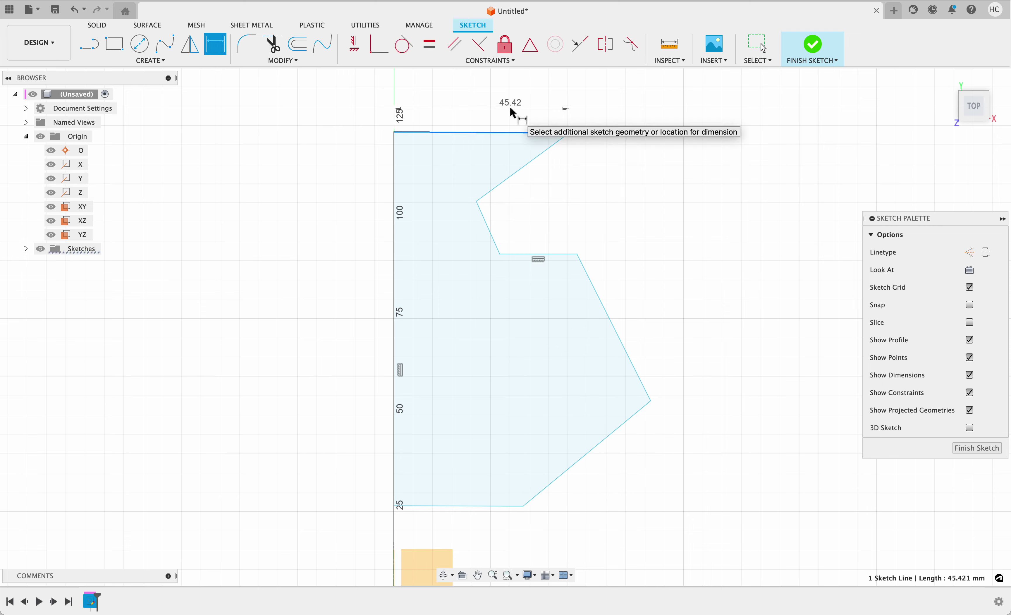
click(510, 106)
text(45)
key(Return)
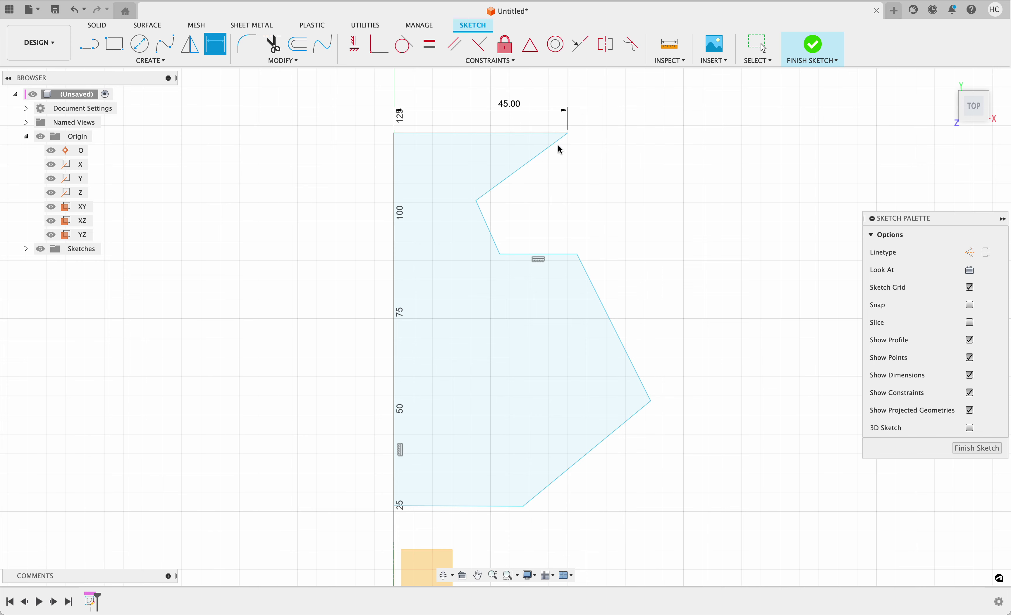
Dimension the vertical distance between the top edge's outer corner and the shoulder's outer corner at 30 mm
click(569, 132)
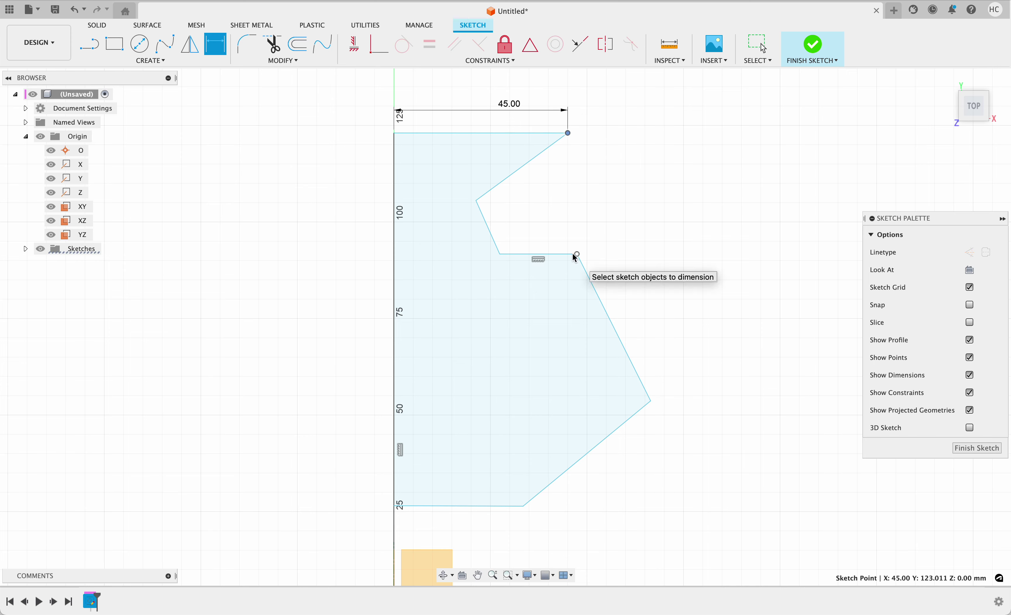
click(576, 255)
click(682, 214)
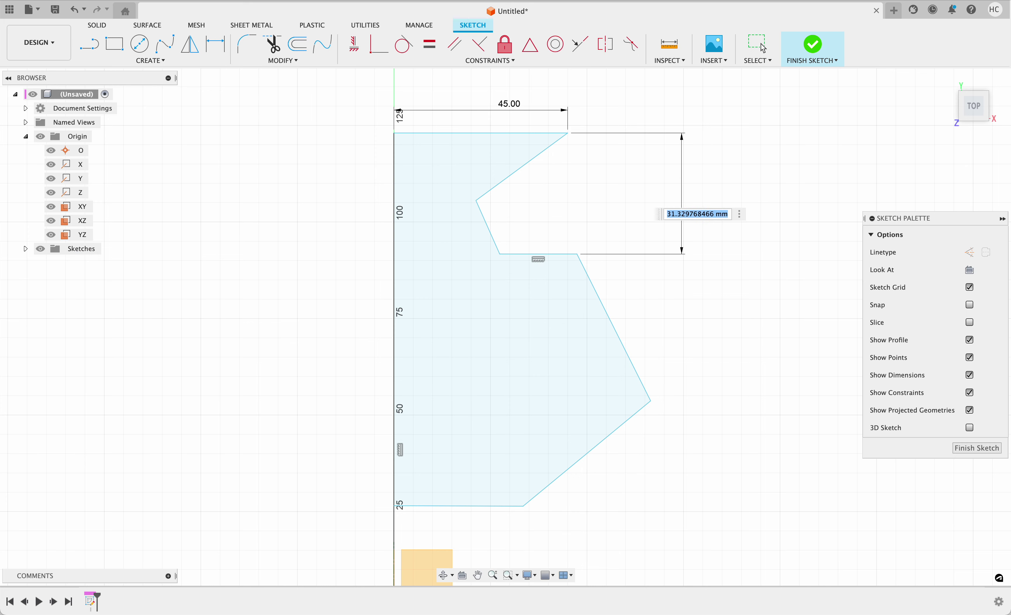
text(30)
key(Return)
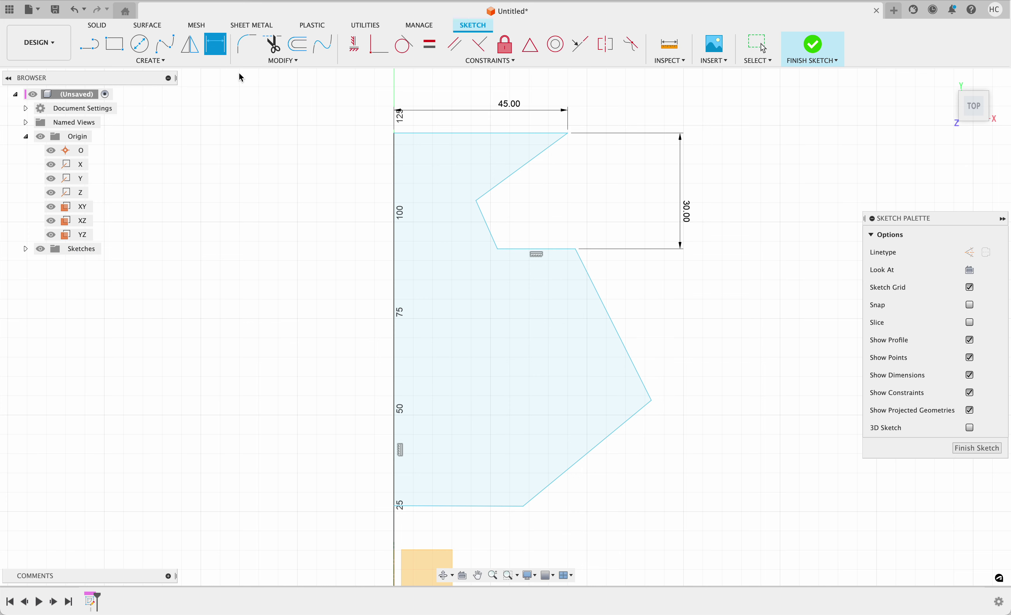
Dimension the vertical distance between the shoulder's outer corner and the bottom edge's outer corner at 70 mm
click(576, 249)
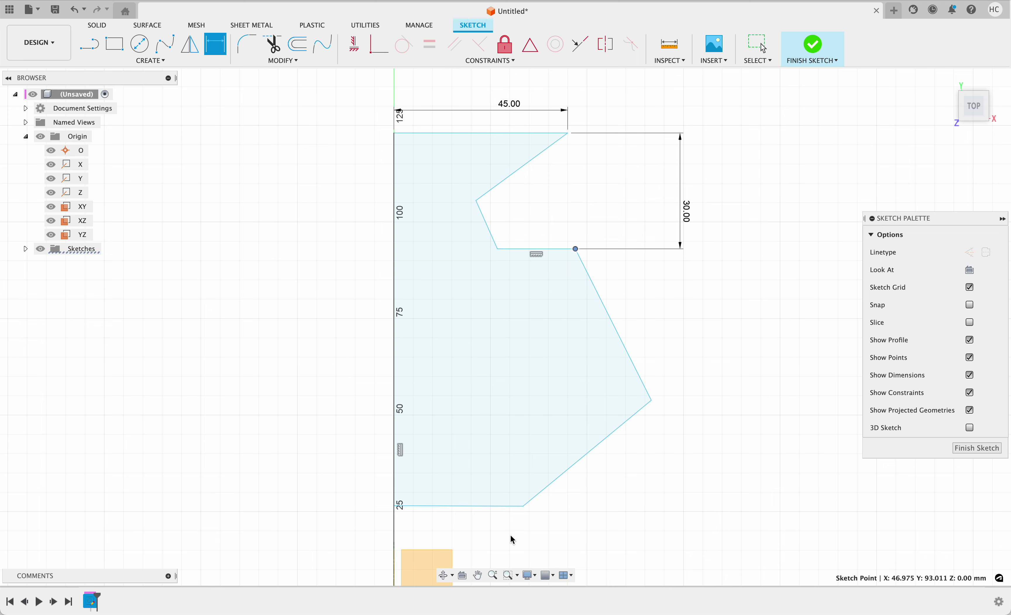
click(525, 510)
click(736, 422)
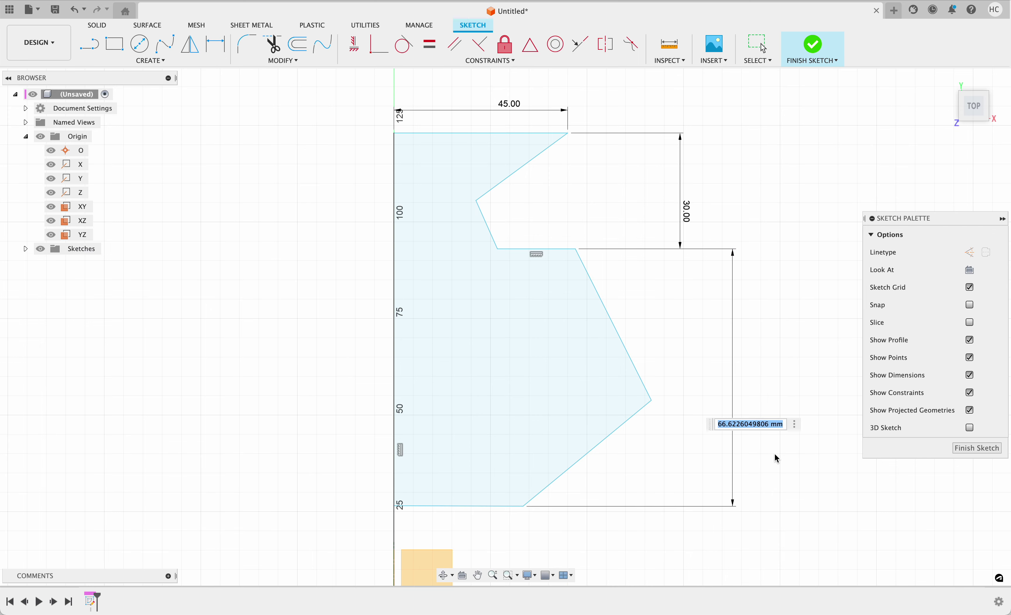
text(70)
key(Return)
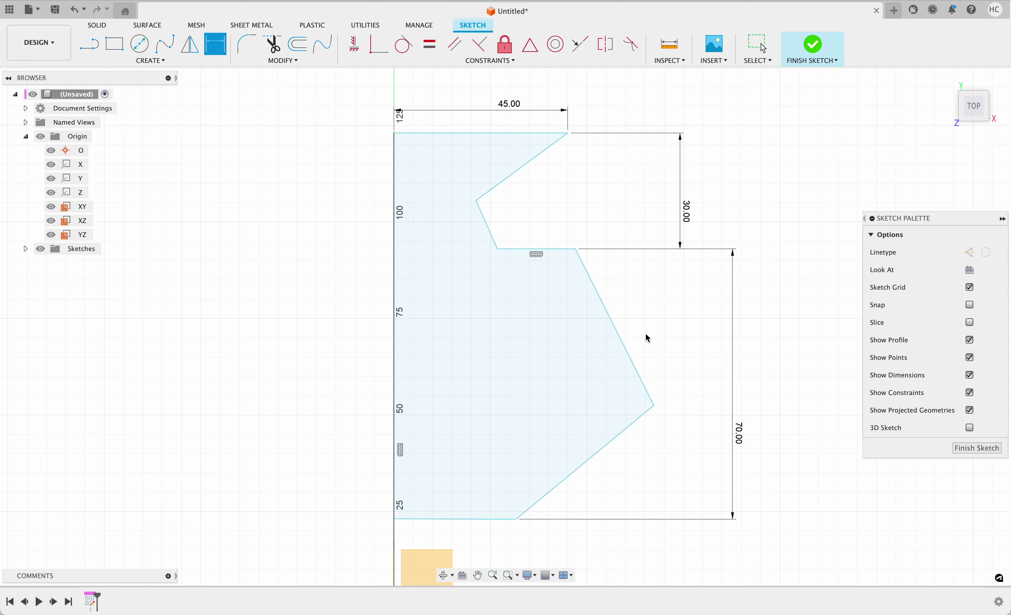
Try to dimension the distance between the shoulder's outer corner and the profile's widest corner
scroll(650, 344, down, 3)
scroll(698, 405, up, 3)
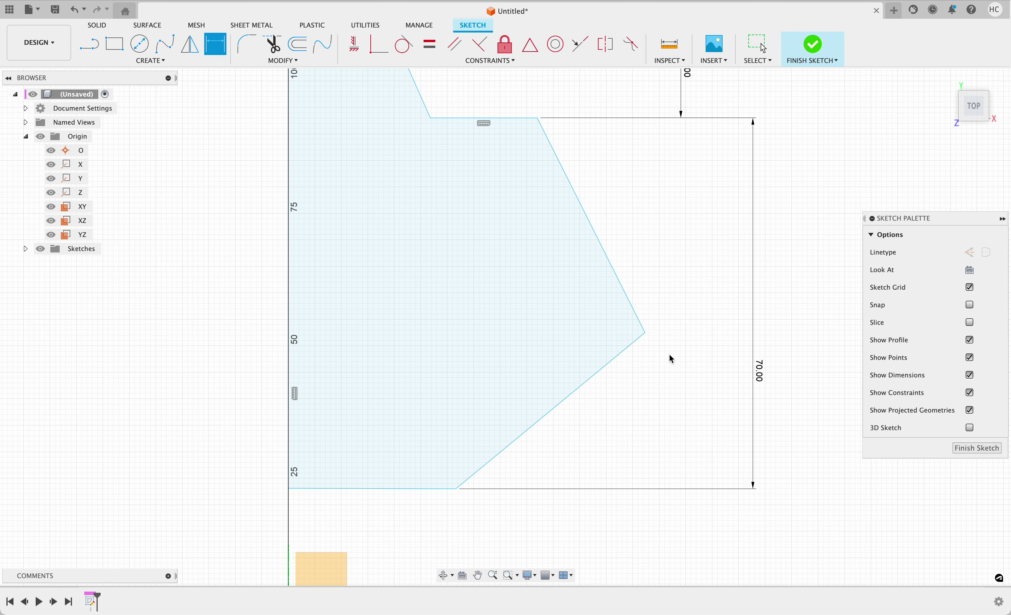
click(646, 333)
click(538, 119)
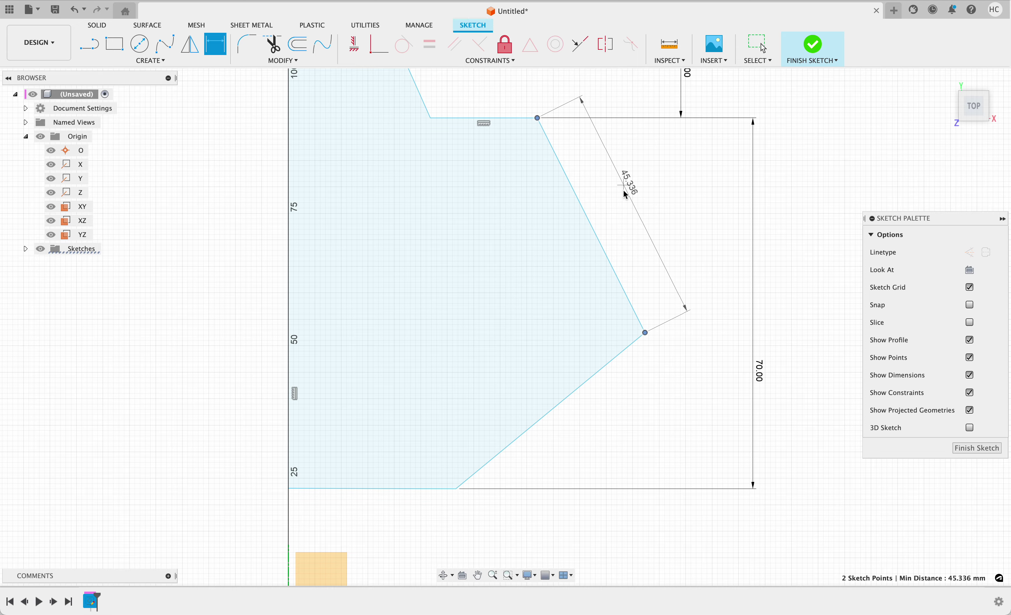
middle_drag(633, 172, 564, 283)
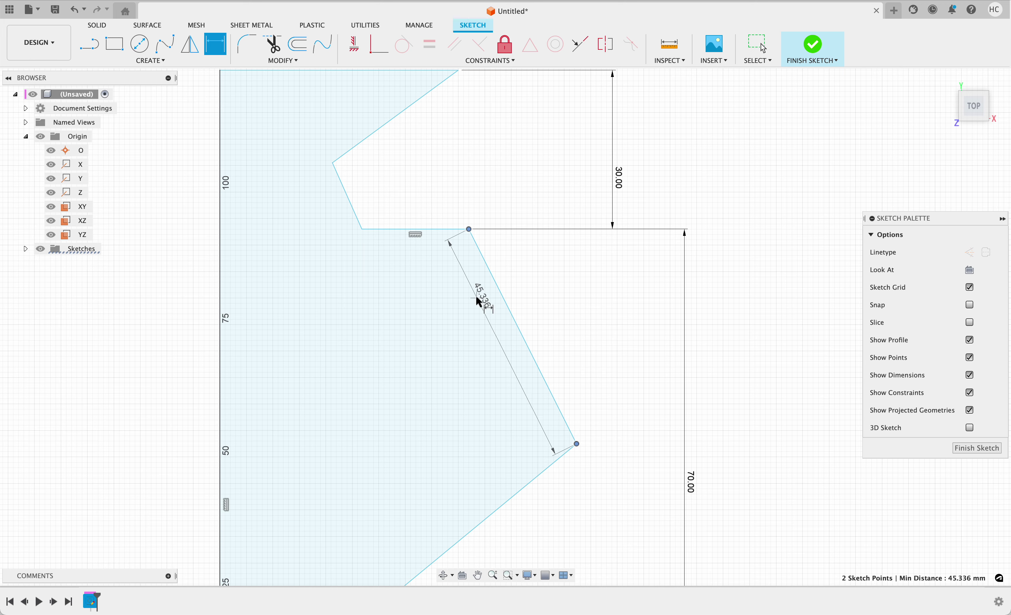
key(Escape)
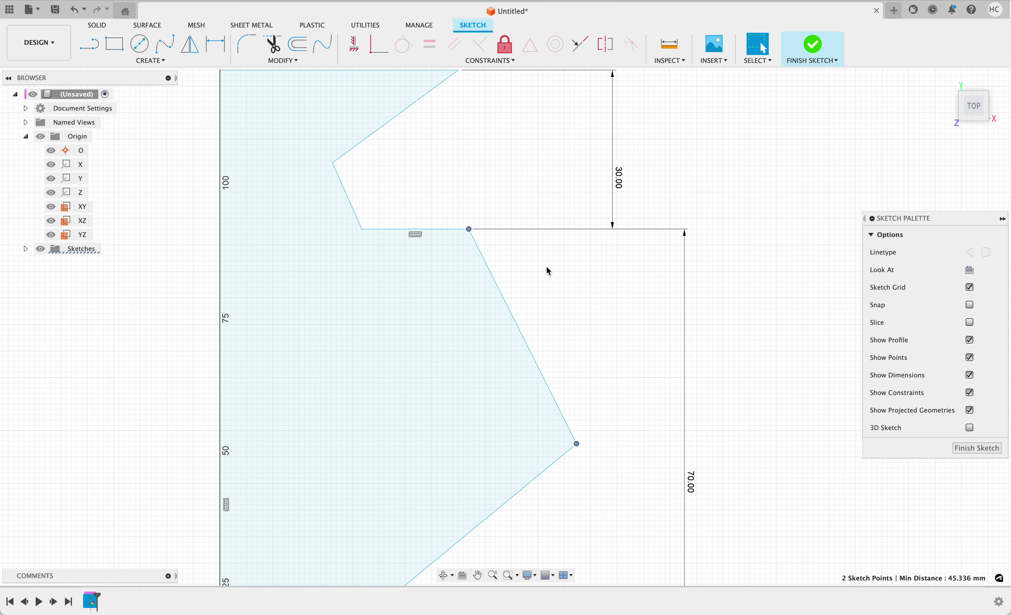
Try to add an angular dimension between the horizontal shoulder edge and the slanted edge below it
click(457, 229)
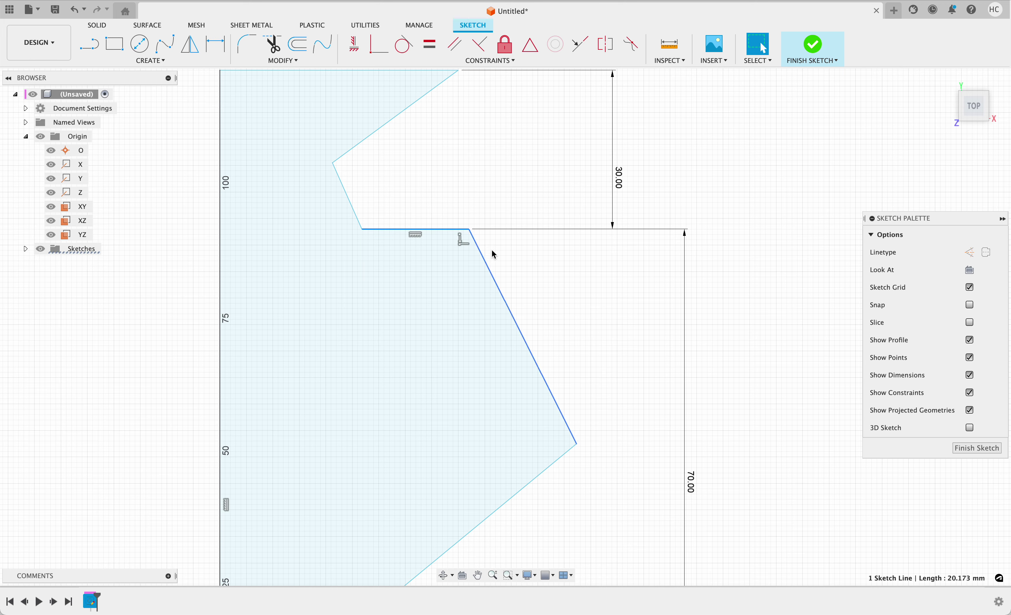
key(d)
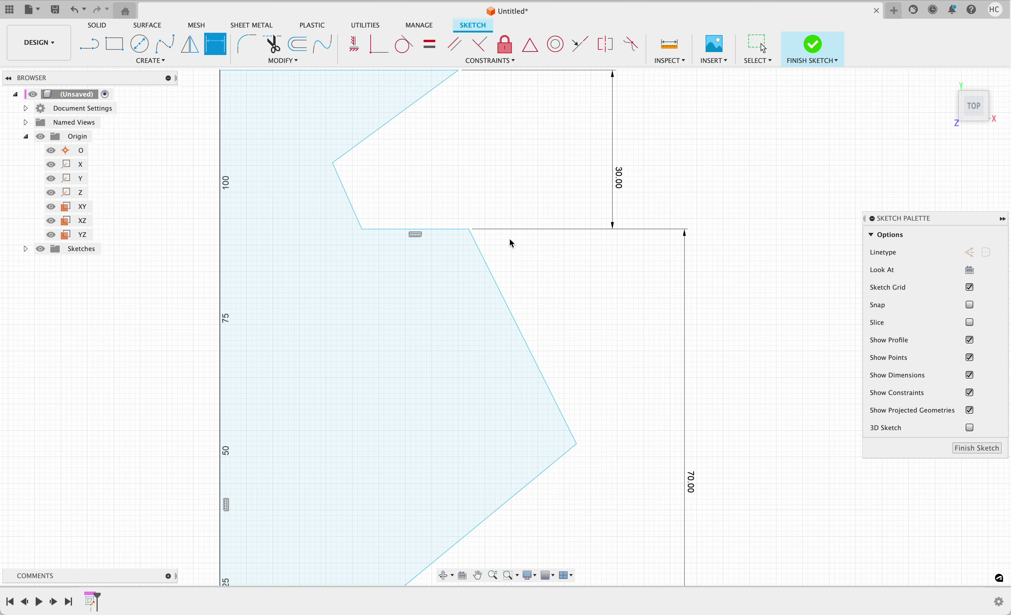
click(483, 259)
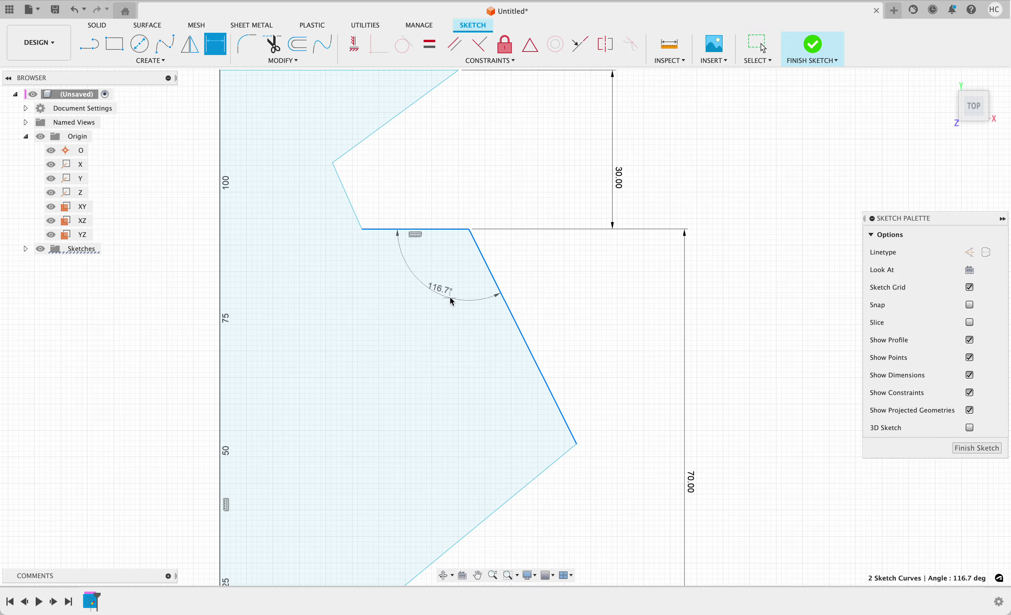
key(Escape)
scroll(542, 304, up, 3)
click(543, 303)
scroll(543, 302, down, 6)
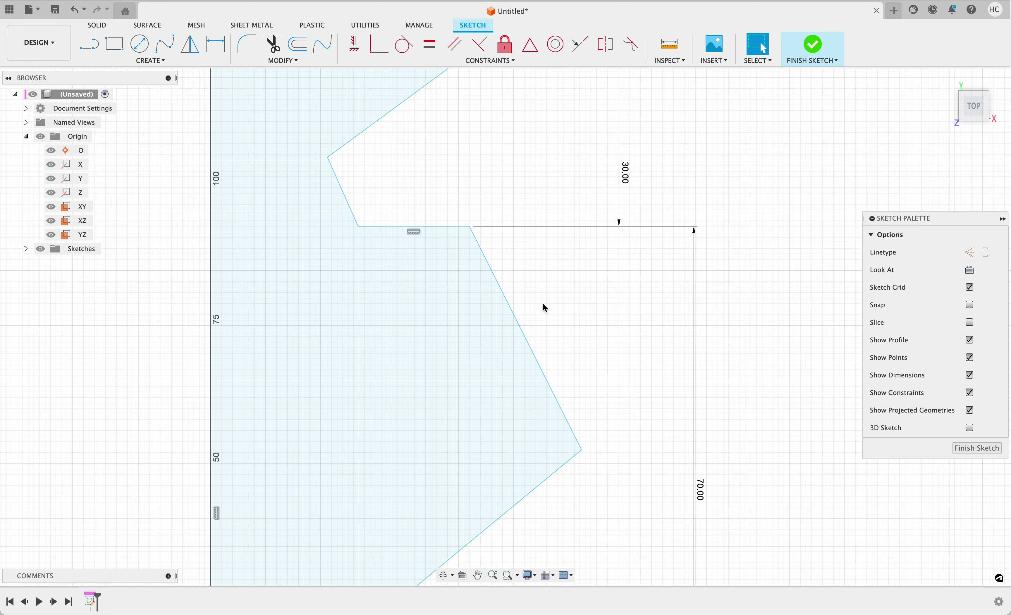
middle_drag(570, 310, 561, 301)
scroll(630, 345, down, 4)
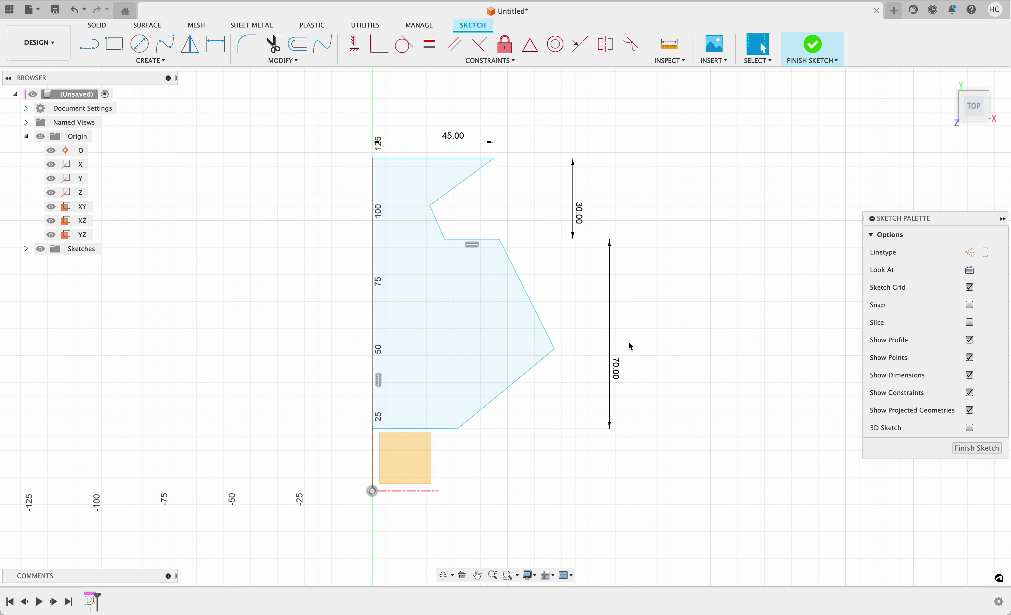
drag(688, 439, 305, 125)
click(369, 187)
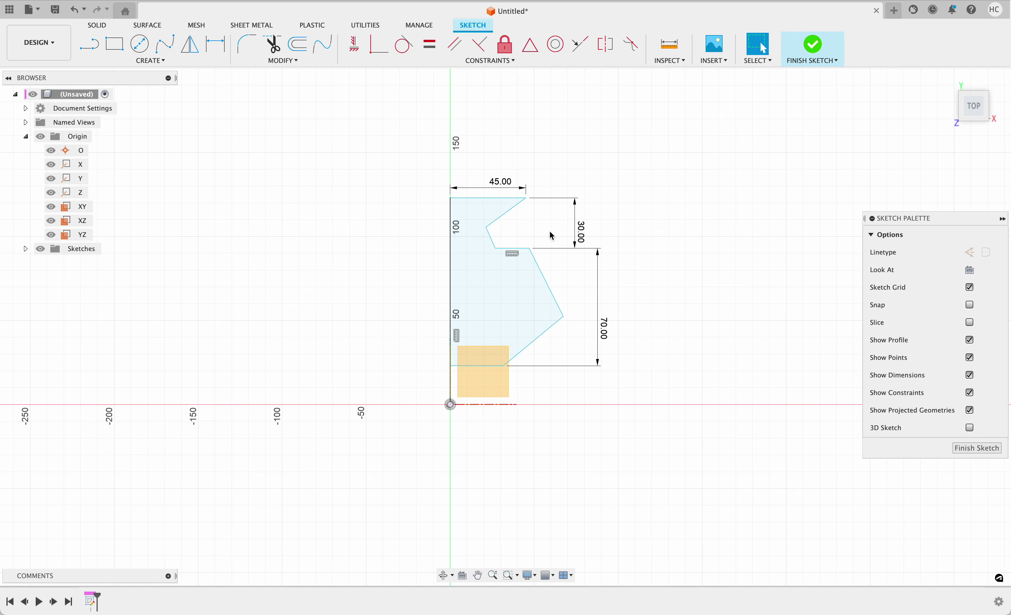
Delete the whole notched profile together with its dimensions from the sketch
scroll(557, 270, up, 3)
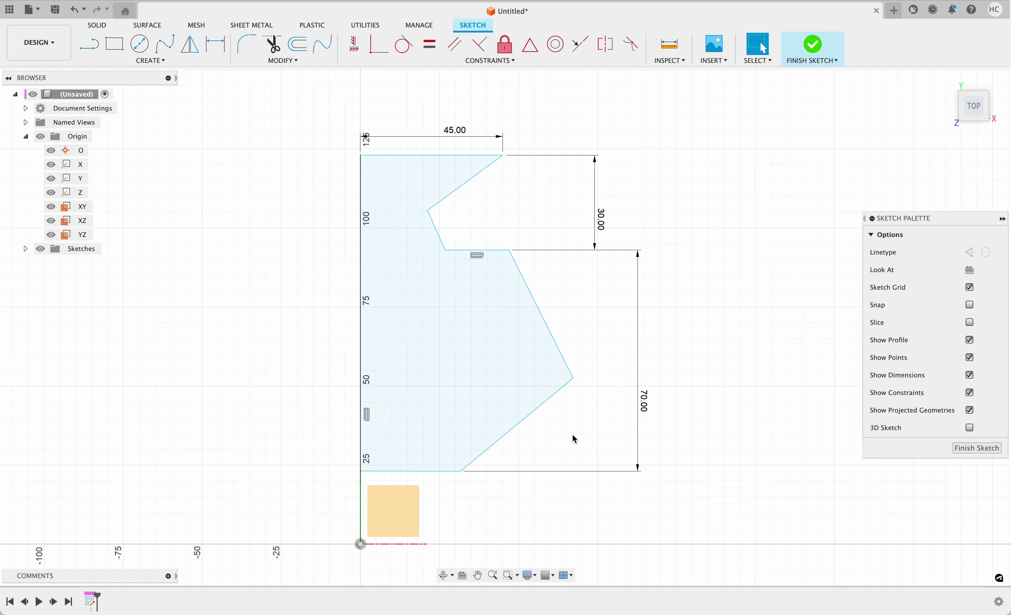
mouse_move(705, 531)
mouse_down()
mouse_move(665, 507)
mouse_move(272, 85)
mouse_move(272, 101)
mouse_move(729, 512)
mouse_move(743, 565)
mouse_up()
key(Delete)
scroll(630, 382, down, 5)
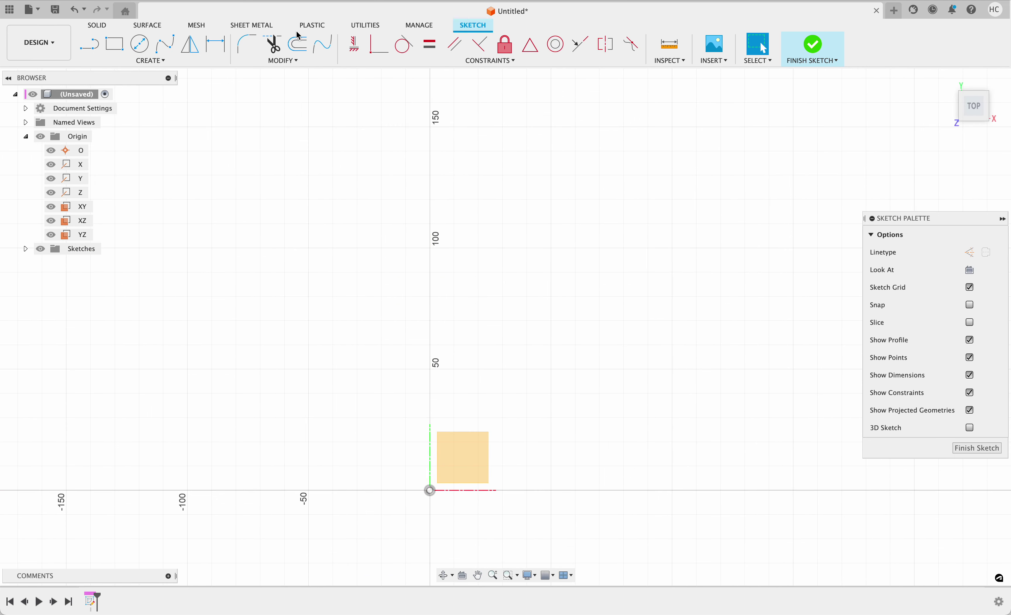
Draw a horizontal line about 11 mm long from the origin along the negative X axis
click(96, 46)
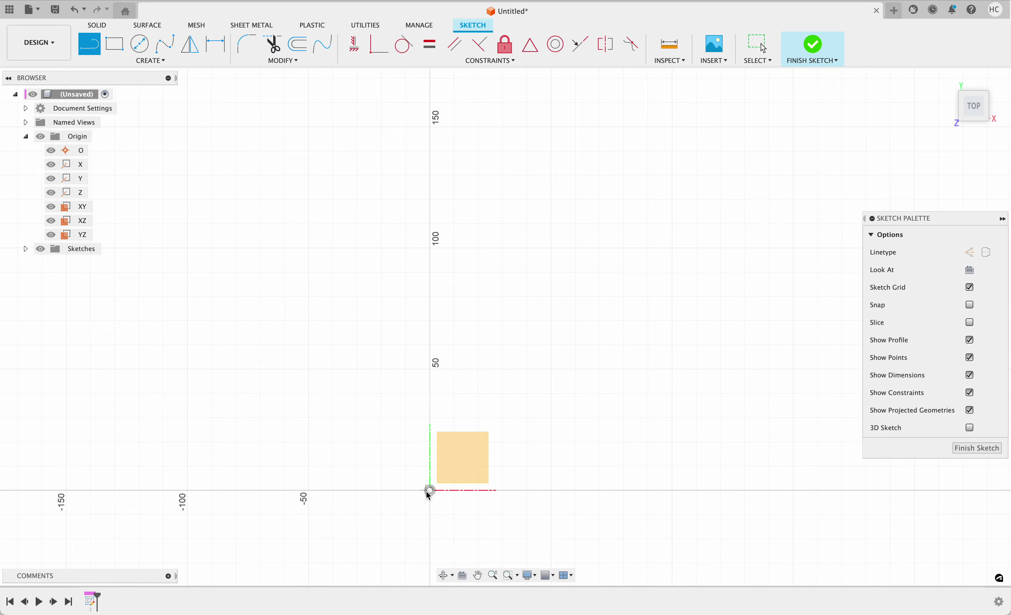
scroll(417, 514, up, 4)
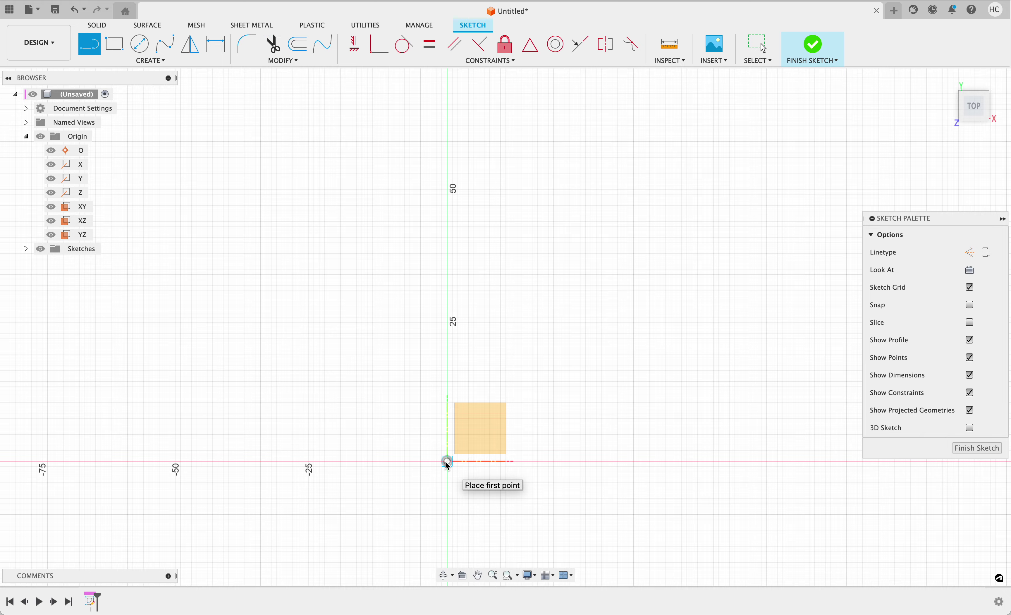
scroll(448, 465, up, 3)
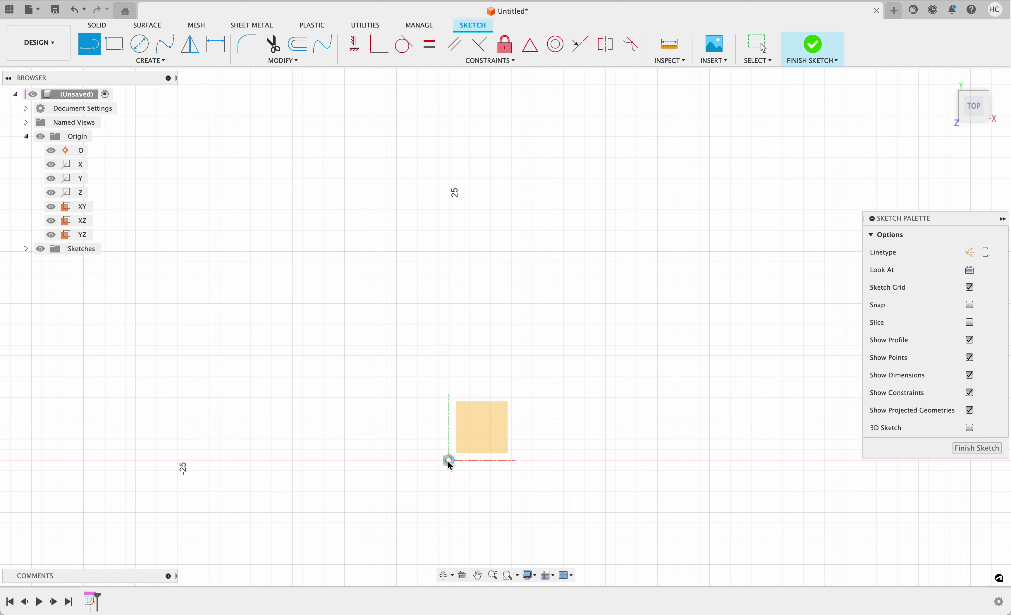
click(449, 460)
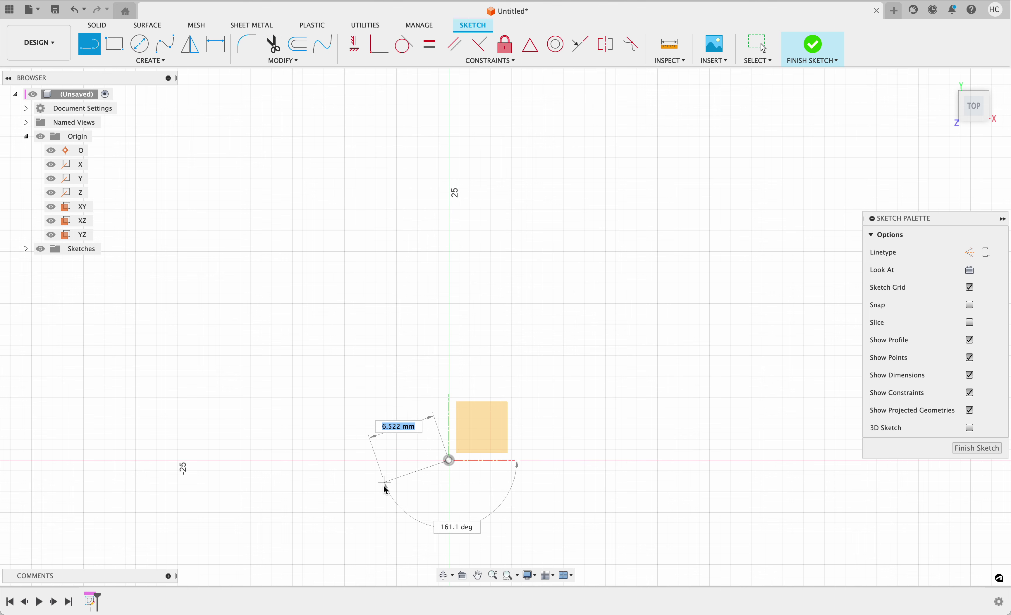
click(334, 461)
key(Escape)
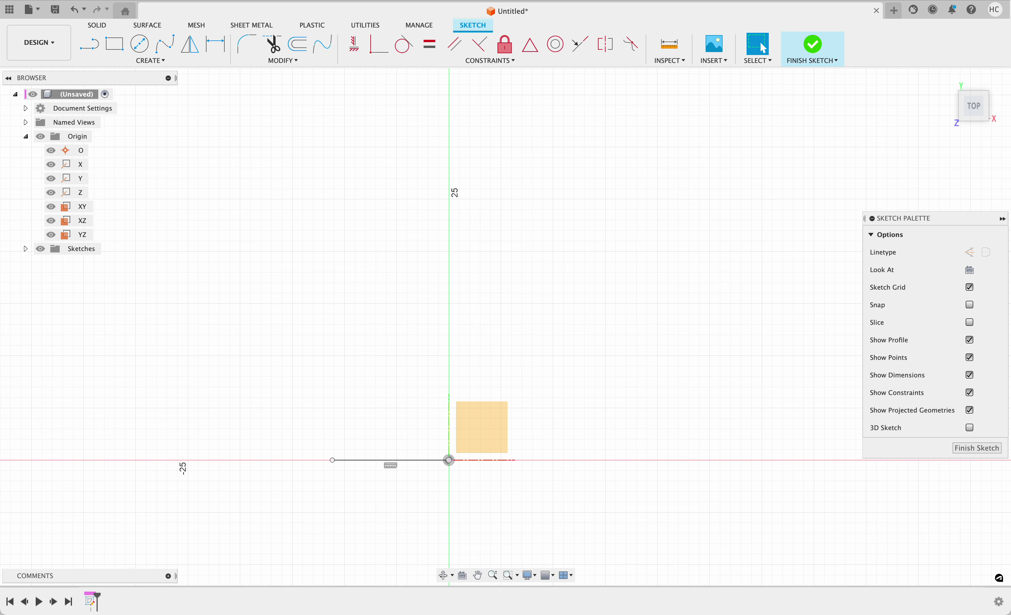
scroll(388, 489, down, 2)
scroll(386, 486, up, 3)
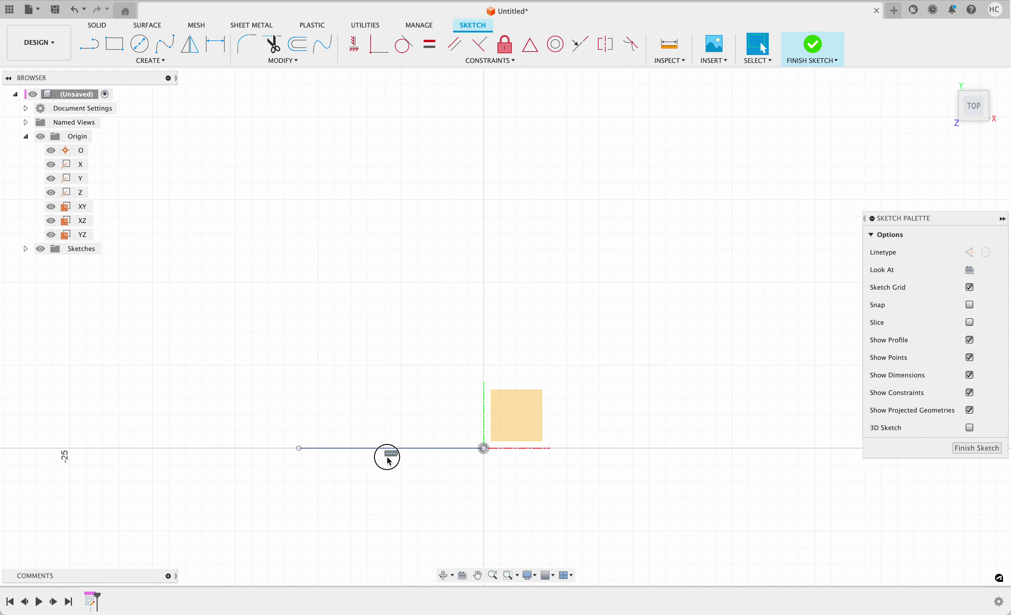
Examine the horizontal line's constraint symbol and both of its endpoints
click(387, 458)
click(328, 464)
scroll(384, 481, up, 2)
scroll(384, 481, down, 3)
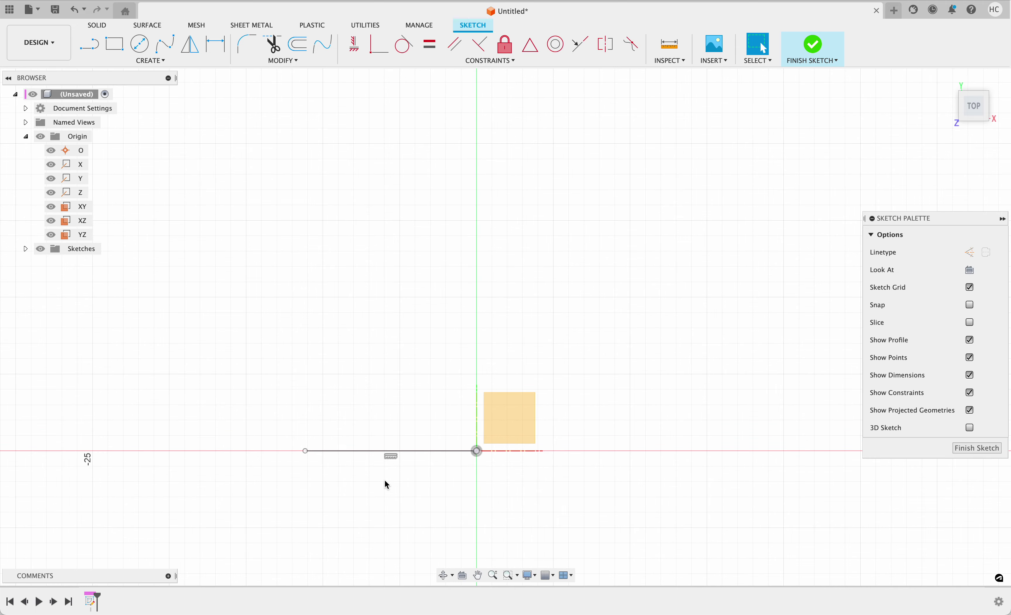
click(475, 454)
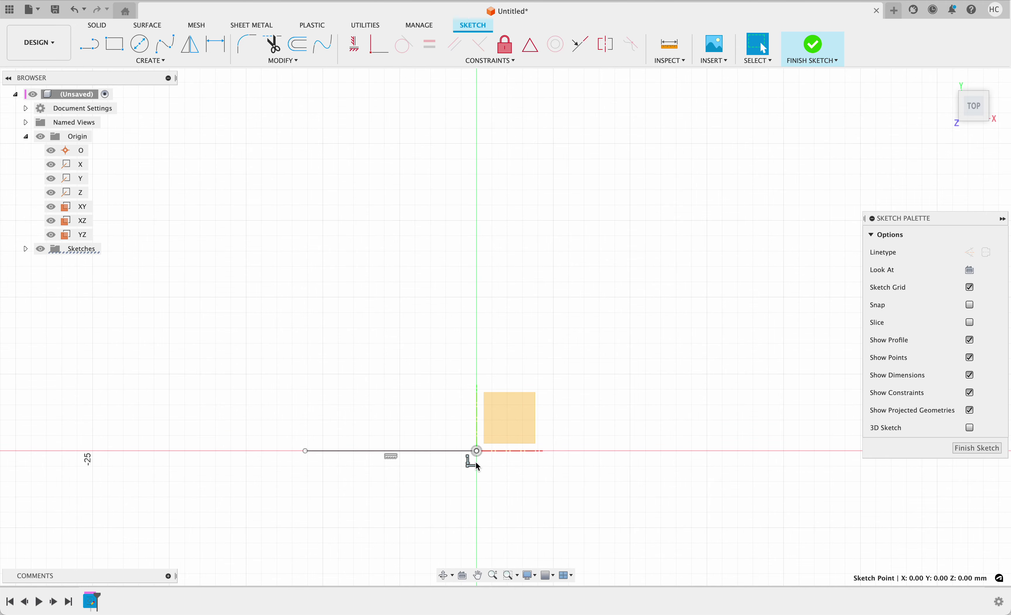
click(305, 453)
mouse_move(305, 456)
middle_down()
mouse_move(325, 482)
mouse_move(444, 440)
middle_up()
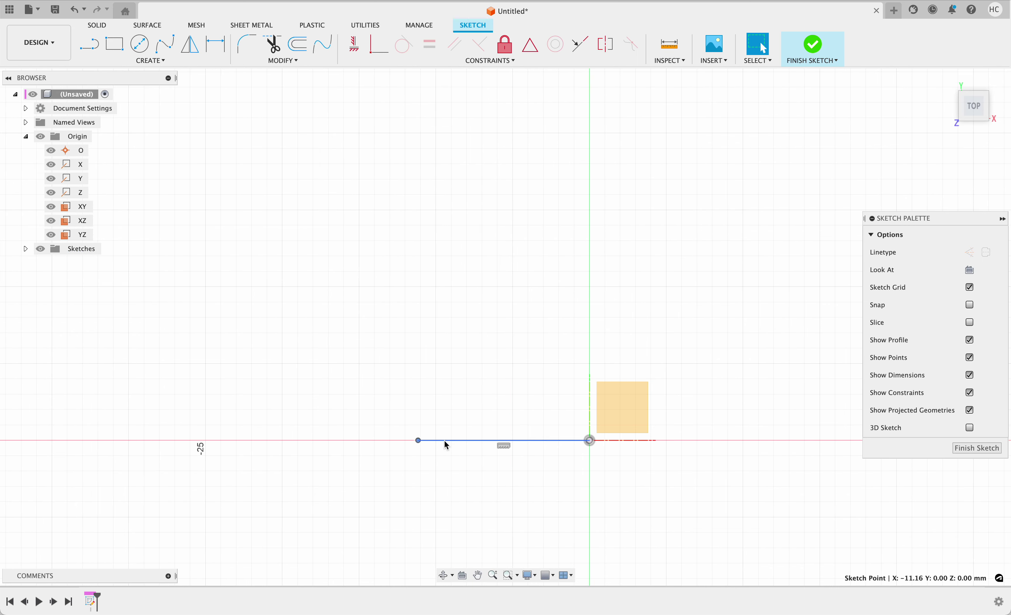
click(457, 442)
click(502, 450)
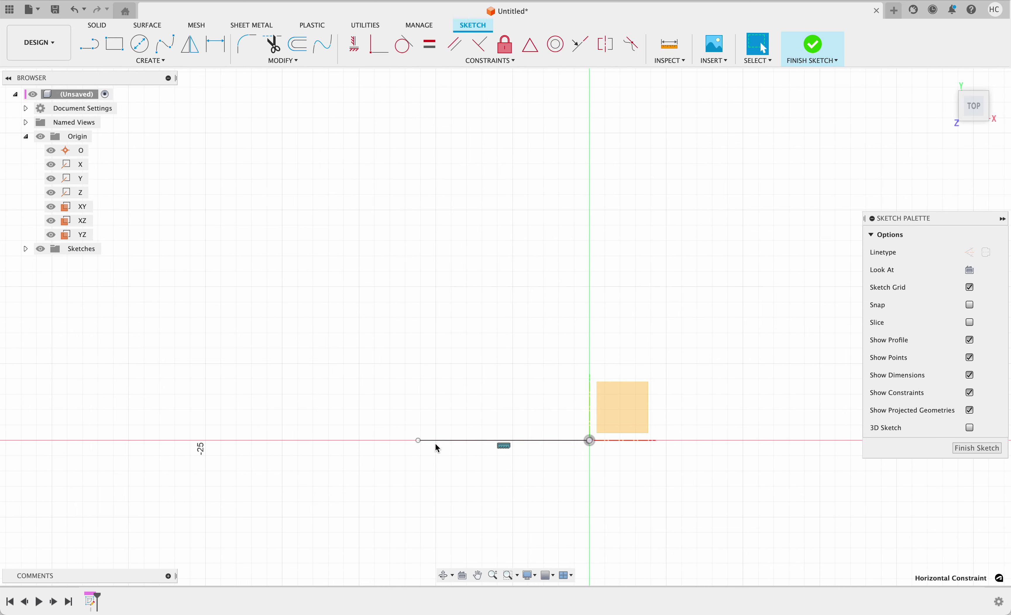
Stretch the line's free end to about X -14.5 mm, and pull it off the axis after removing its horizontal constraint
mouse_move(419, 440)
mouse_down()
mouse_move(431, 398)
mouse_move(434, 430)
mouse_move(401, 366)
mouse_move(406, 402)
mouse_move(472, 427)
mouse_move(352, 471)
mouse_move(408, 495)
mouse_move(440, 492)
mouse_move(371, 489)
mouse_up()
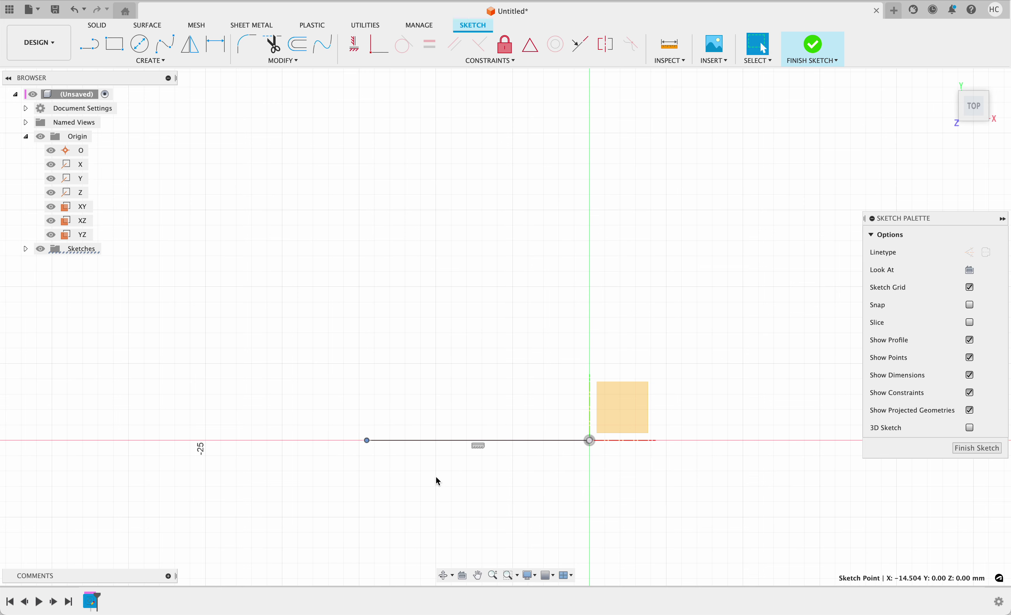
click(473, 456)
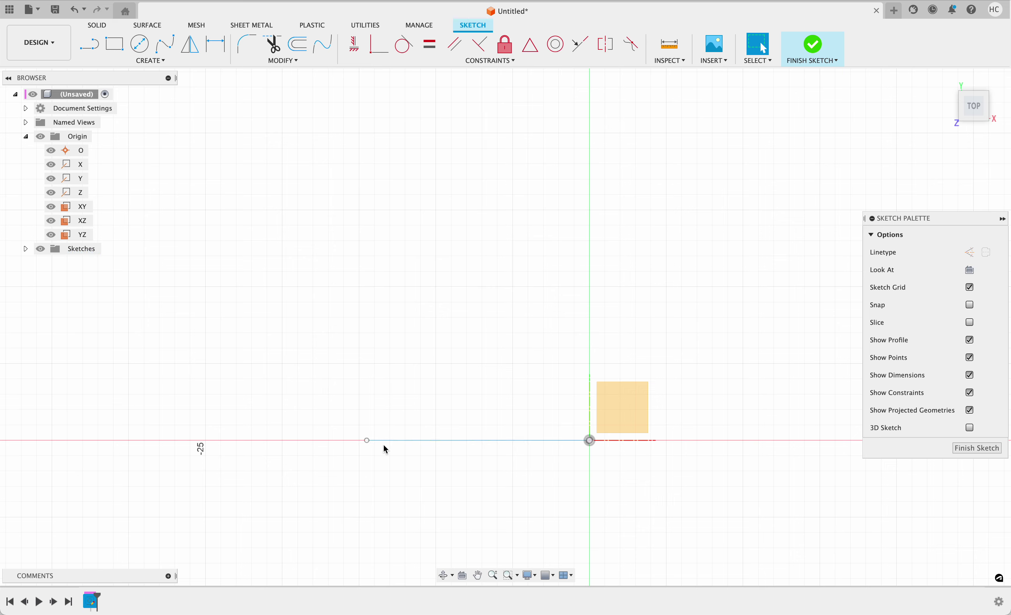
mouse_move(367, 440)
mouse_down()
mouse_move(558, 306)
mouse_move(560, 503)
mouse_move(413, 492)
mouse_move(334, 411)
mouse_move(632, 345)
mouse_move(557, 317)
mouse_move(453, 532)
mouse_move(678, 410)
mouse_move(355, 351)
mouse_move(342, 259)
mouse_move(124, 264)
mouse_move(308, 298)
mouse_up()
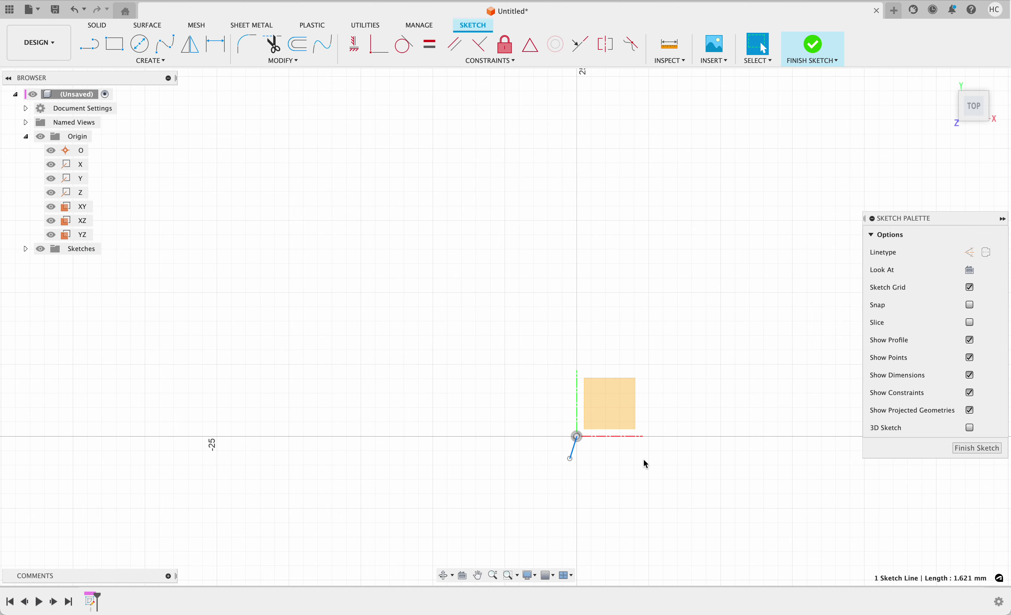
Delete the slanted test line at the origin
key(Delete)
scroll(663, 464, right, 5)
scroll(625, 433, up, 3)
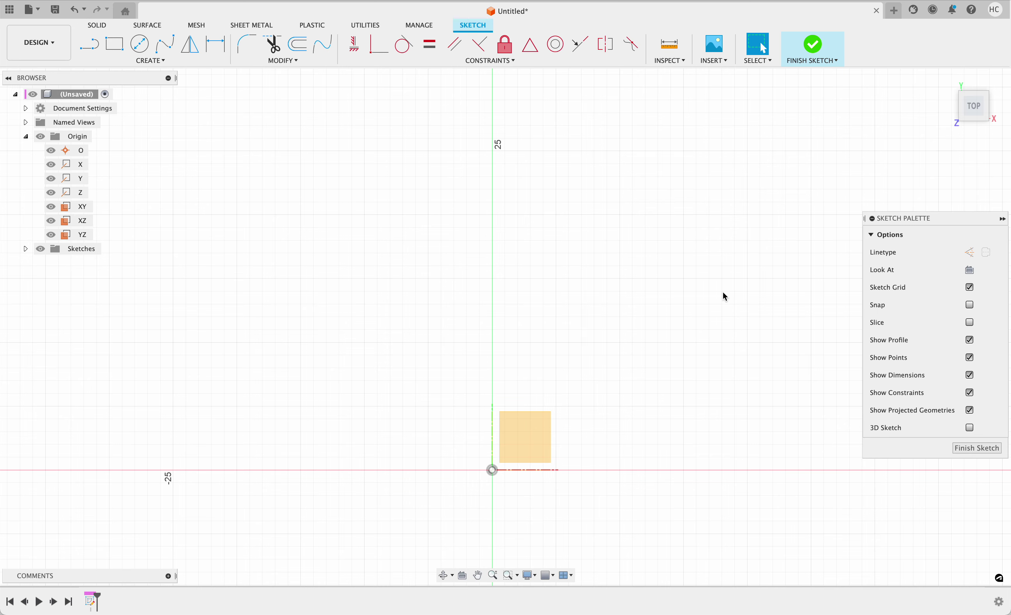
scroll(676, 306, up, 3)
scroll(676, 306, down, 4)
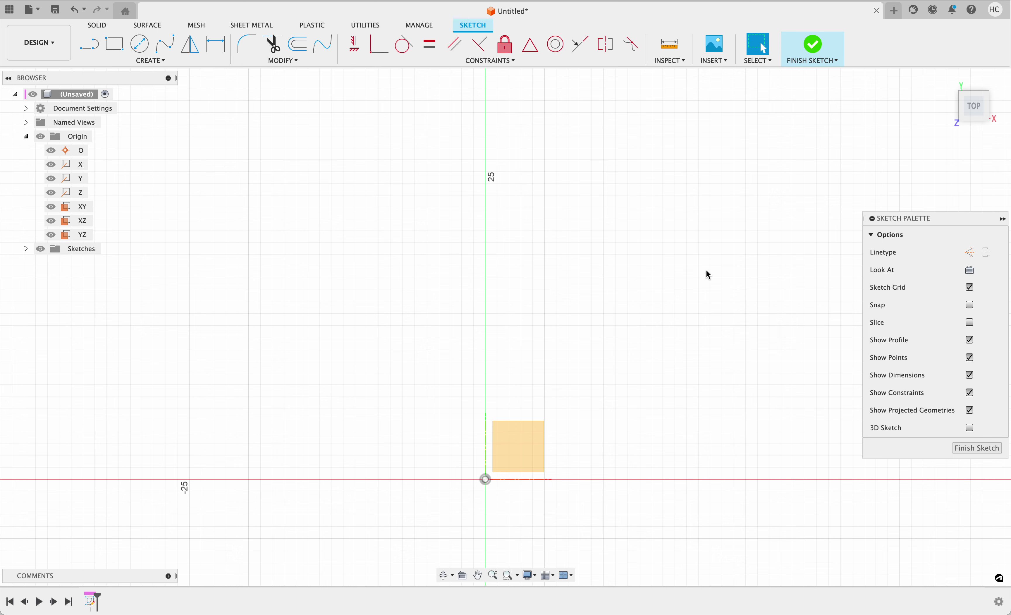
Draw a vertical line 180 mm long from the origin up the Y axis
click(97, 49)
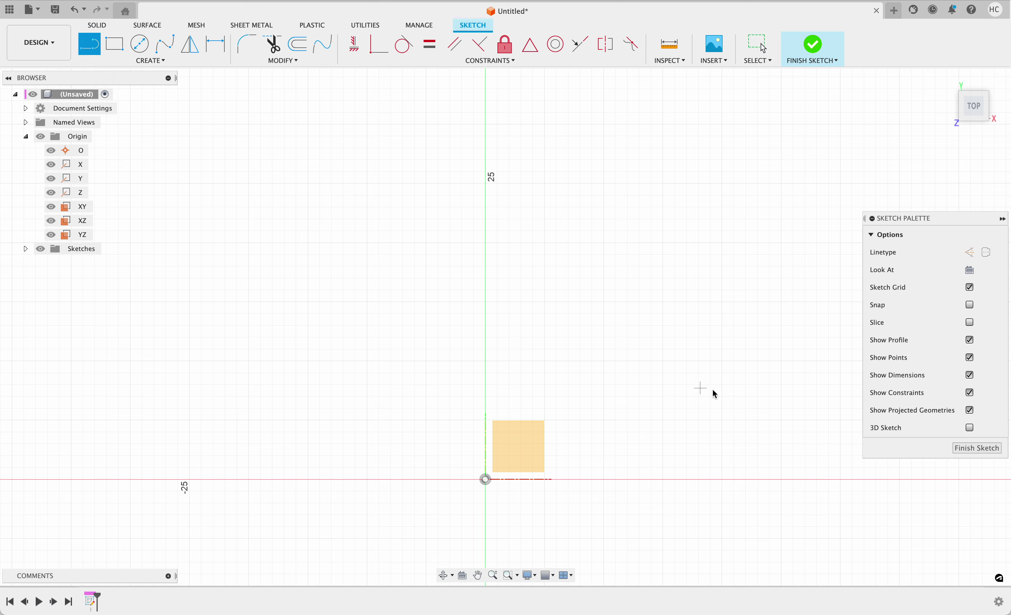
click(485, 480)
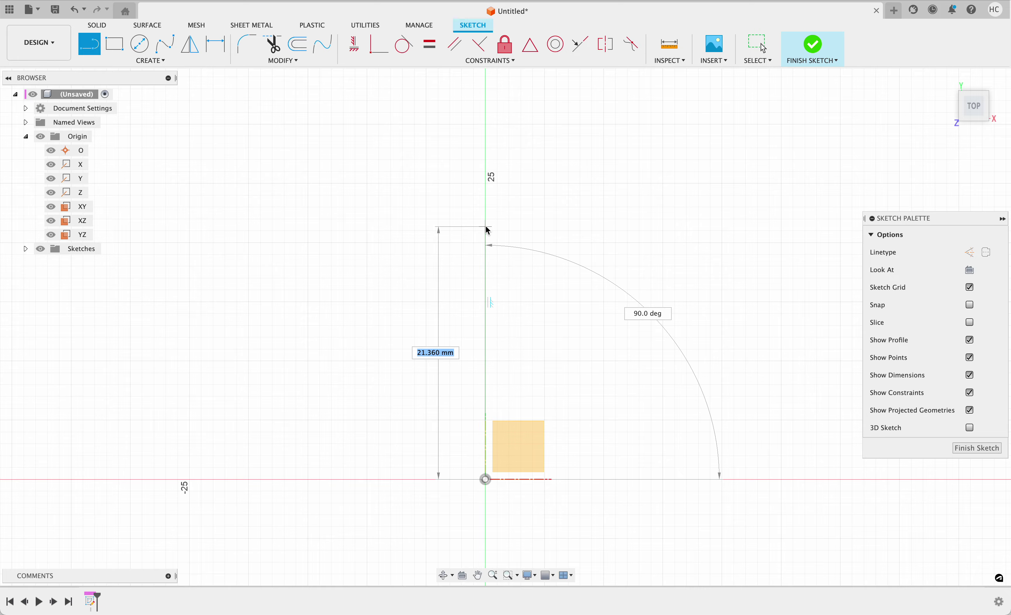
text(180)
key(Return)
key(Escape)
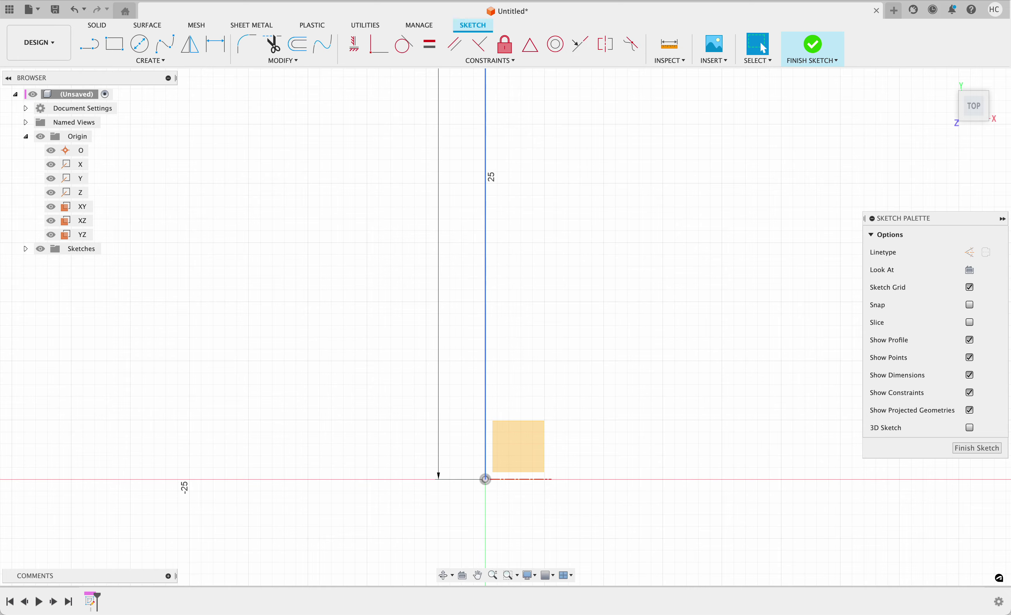
Examine the vertical constraint and the length dimension of the line on the Y axis
middle_drag(500, 352, 442, 340)
scroll(442, 339, down, 1)
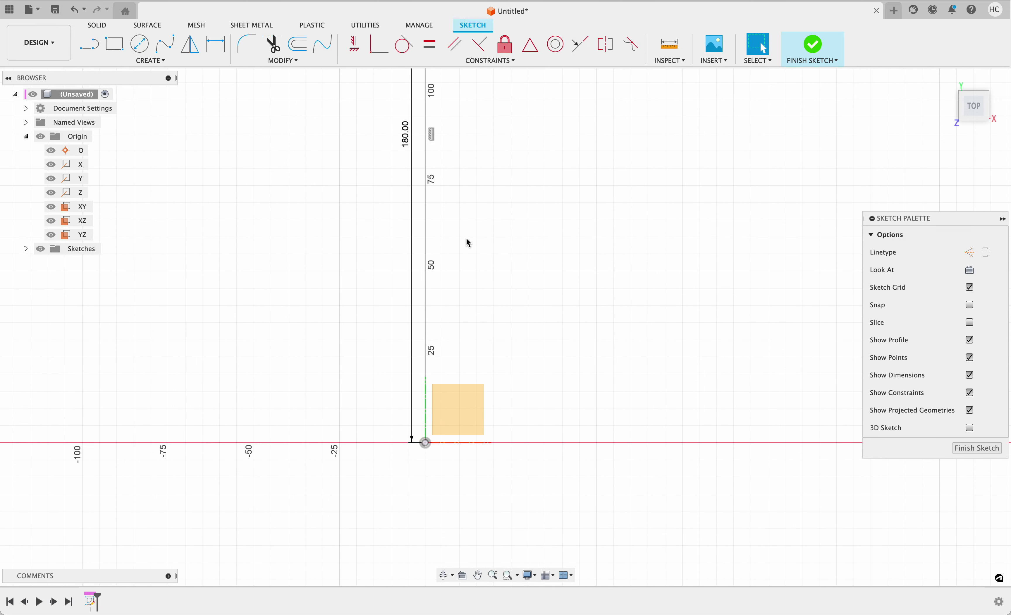
scroll(466, 237, down, 2)
scroll(483, 191, down, 1)
middle_drag(483, 191, 463, 294)
middle_drag(466, 235, 438, 257)
scroll(434, 303, up, 2)
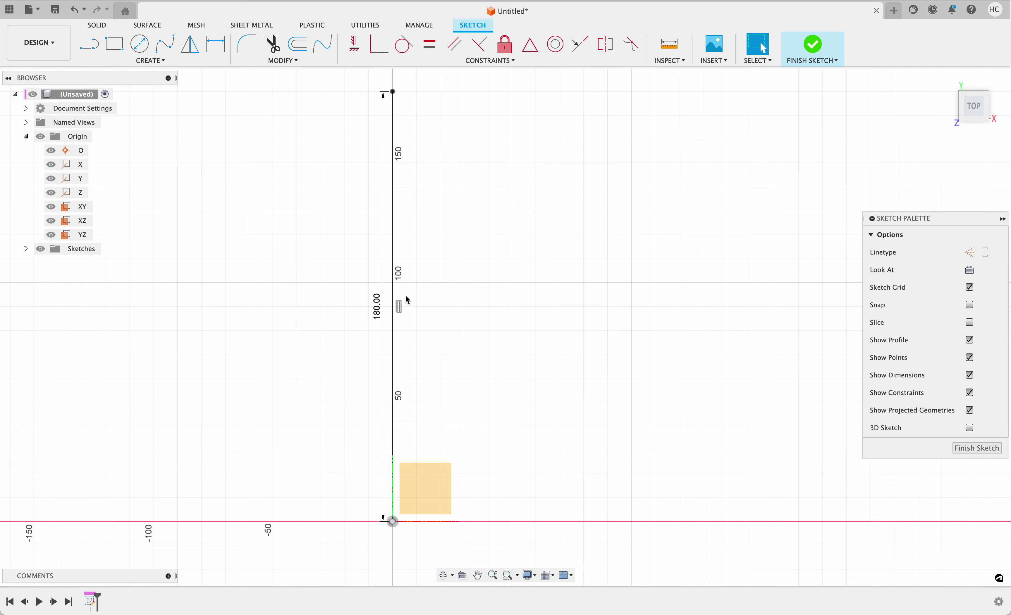
click(400, 306)
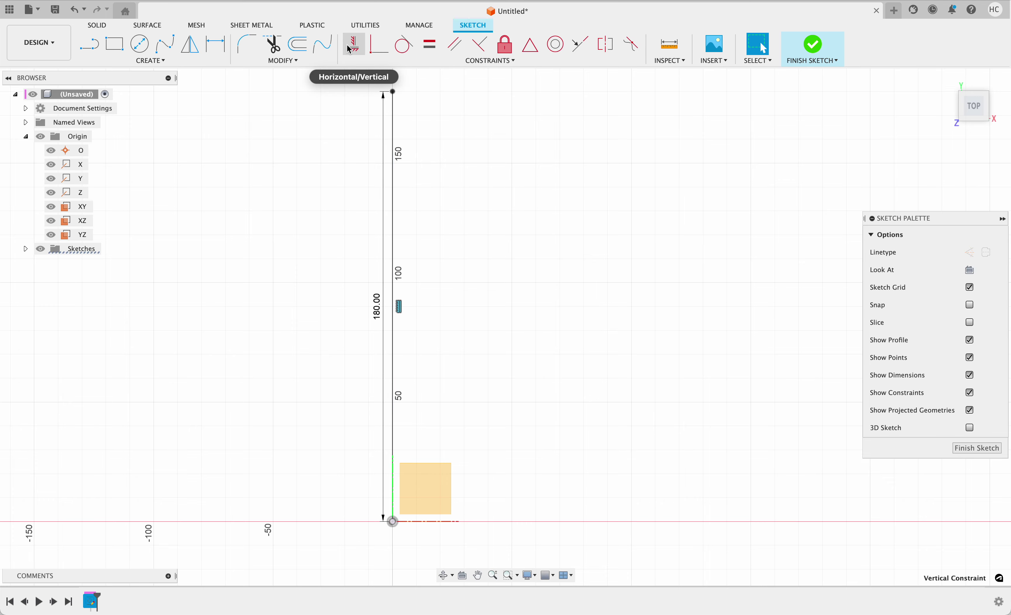
click(384, 301)
click(447, 263)
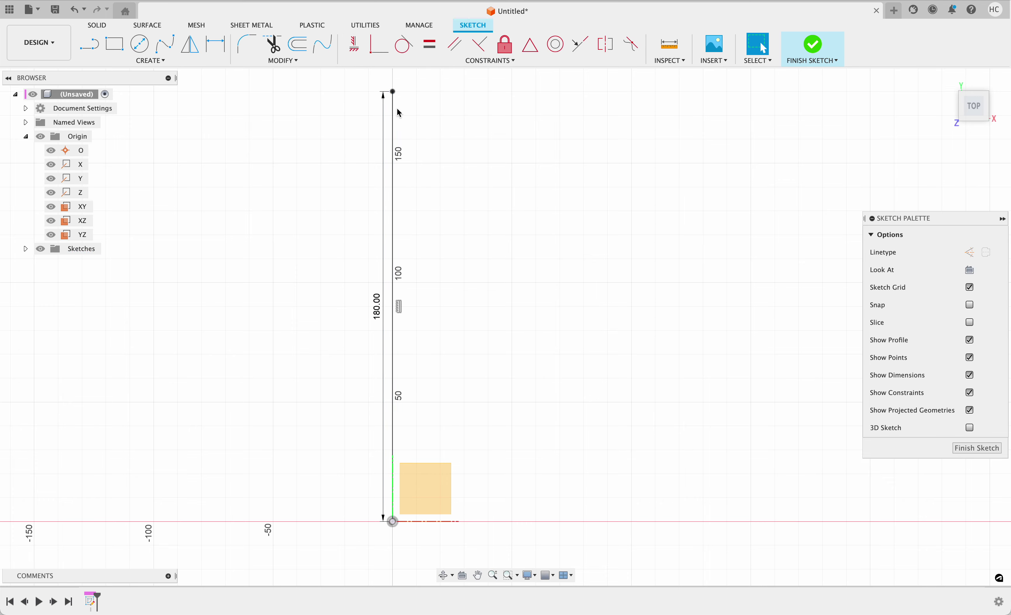
Check the upper part and the top endpoint of the vertical line
click(392, 106)
click(437, 113)
scroll(390, 112, down, 4)
scroll(390, 114, up, 4)
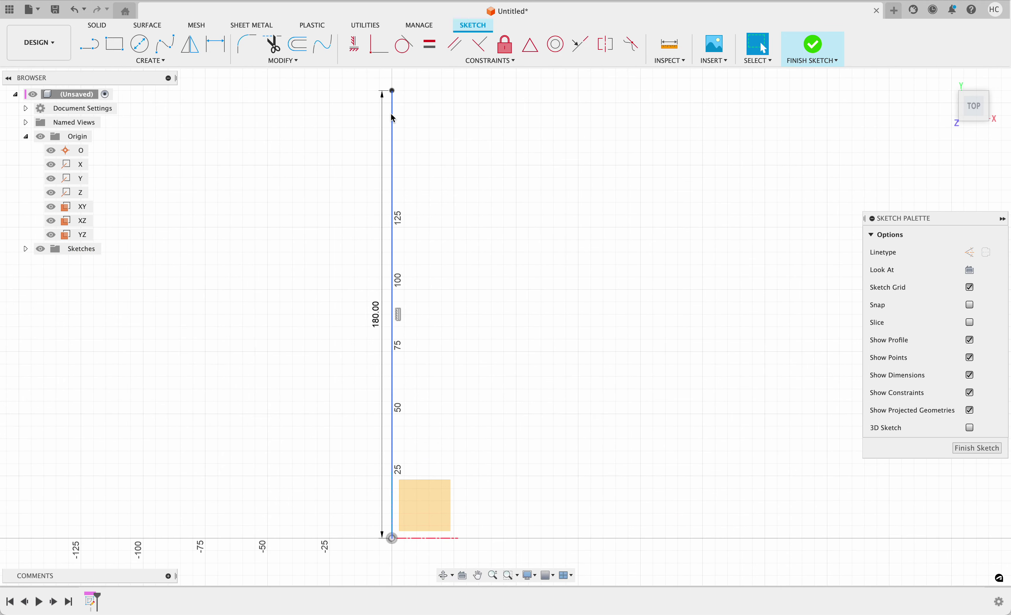
click(393, 118)
click(447, 117)
click(393, 91)
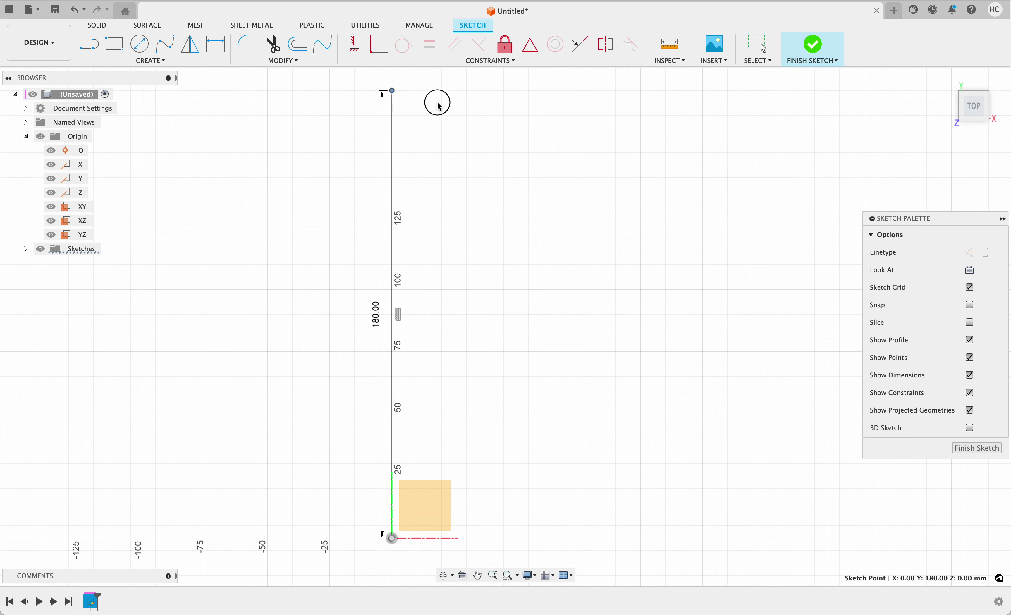
drag(438, 103, 479, 123)
scroll(455, 209, up, 3)
scroll(431, 236, down, 6)
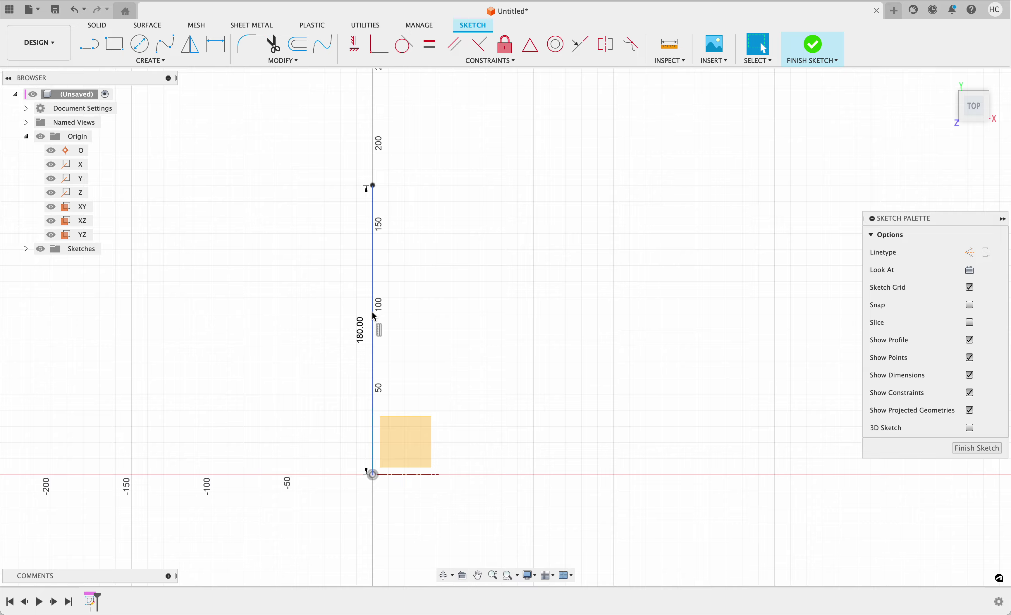
Move the vertical line's 180 mm dimension well clear of it on the positive X side
mouse_move(375, 317)
mouse_down()
mouse_move(361, 323)
mouse_move(551, 303)
mouse_move(767, 300)
mouse_up()
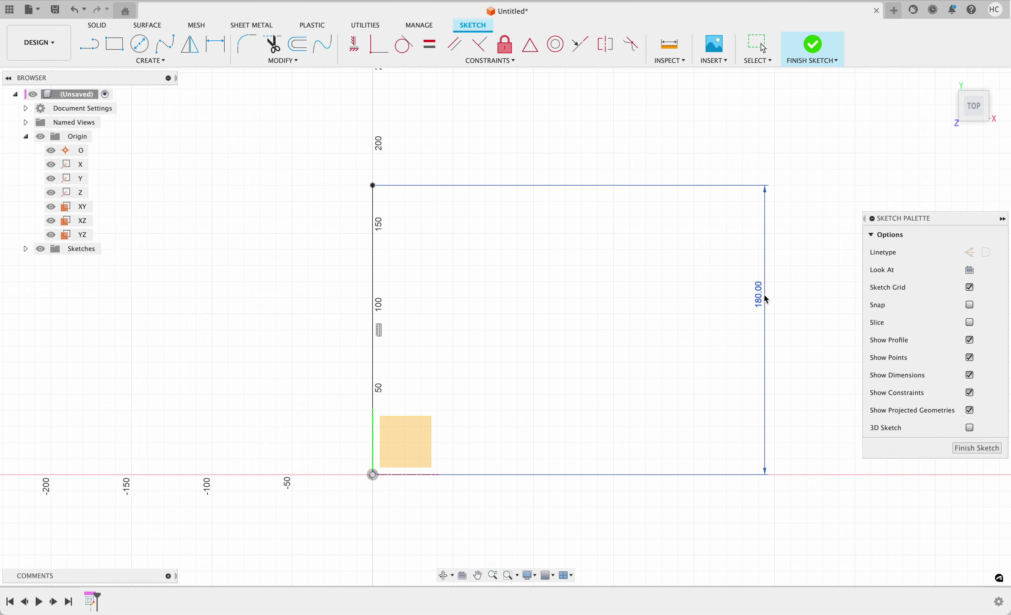
scroll(663, 338, down, 3)
scroll(661, 339, up, 6)
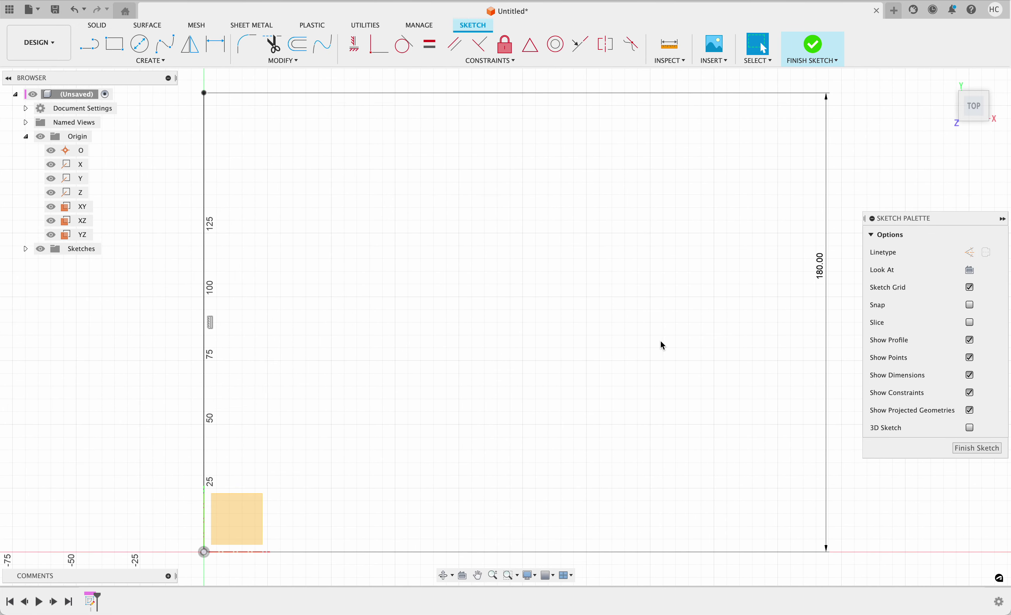
scroll(638, 282, down, 7)
middle_drag(590, 230, 606, 341)
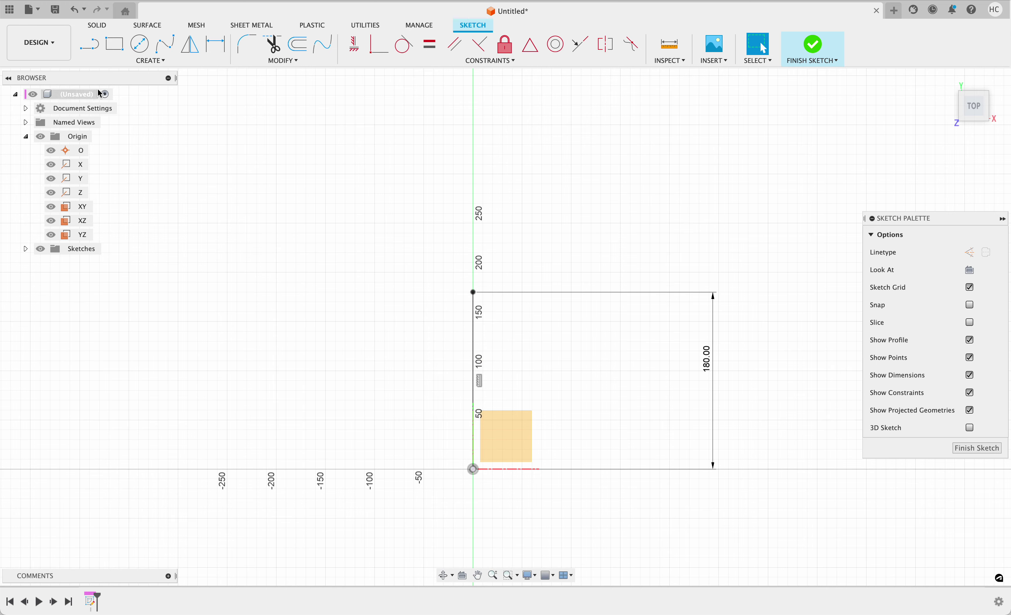
Extend the vertical line upward with a second 170 mm line and place its dimension above the 180 mm one
click(89, 43)
click(473, 292)
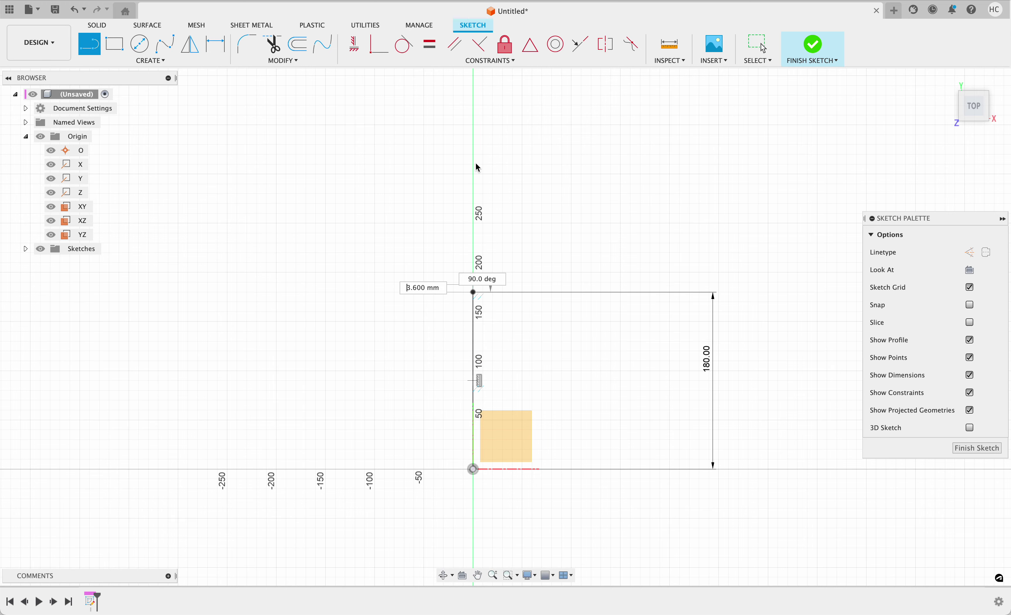
text(170)
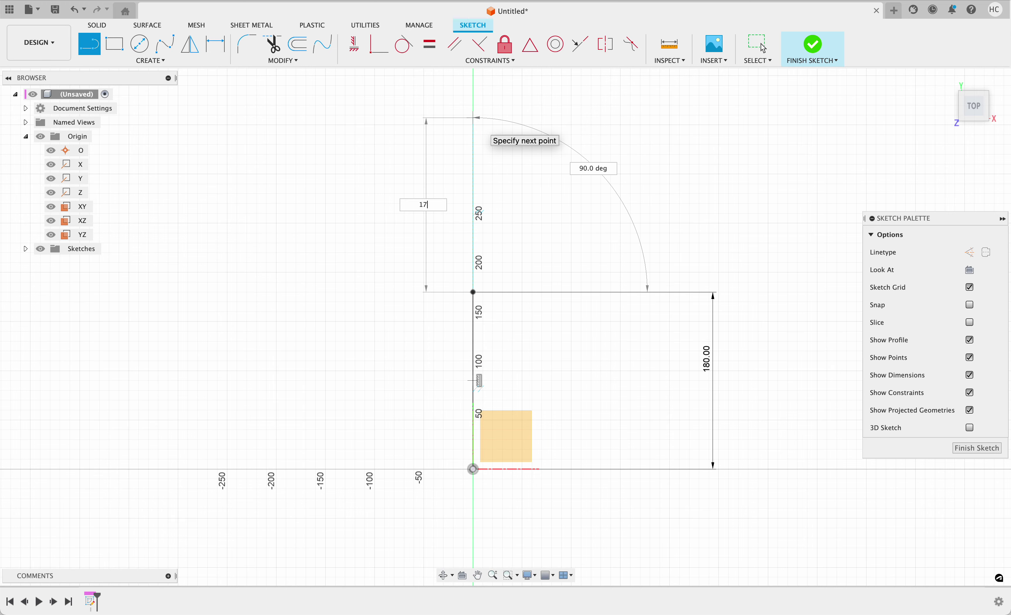
key(Return)
key(Escape)
drag(423, 206, 712, 194)
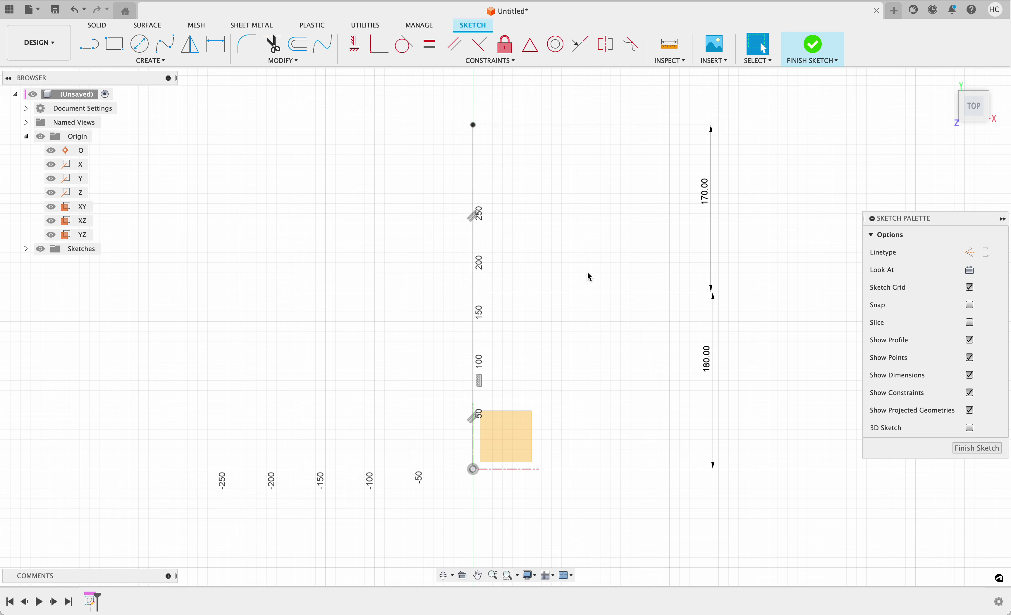
click(472, 279)
click(476, 301)
click(473, 304)
click(504, 311)
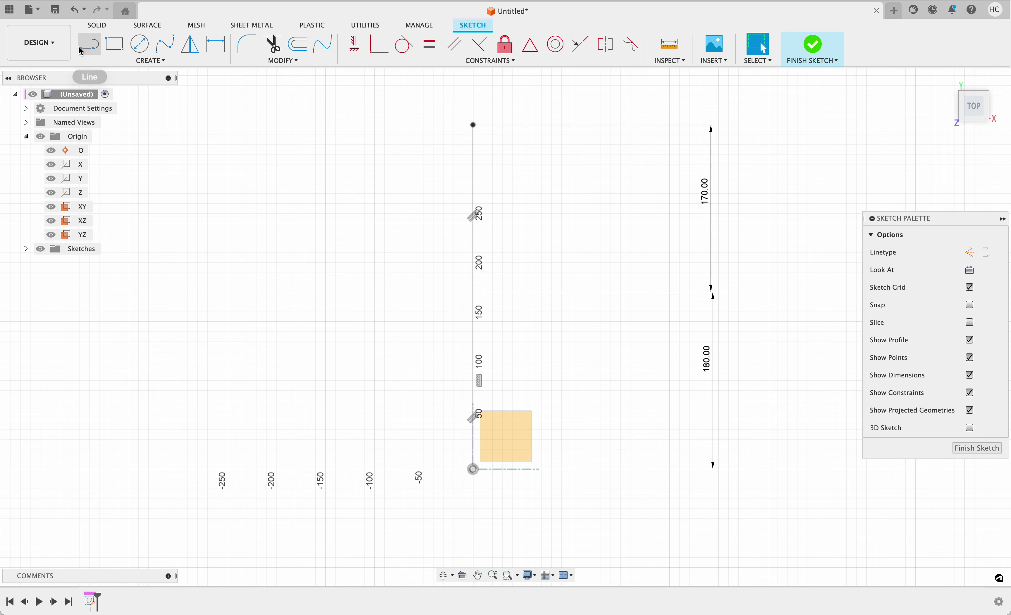
click(89, 44)
click(170, 238)
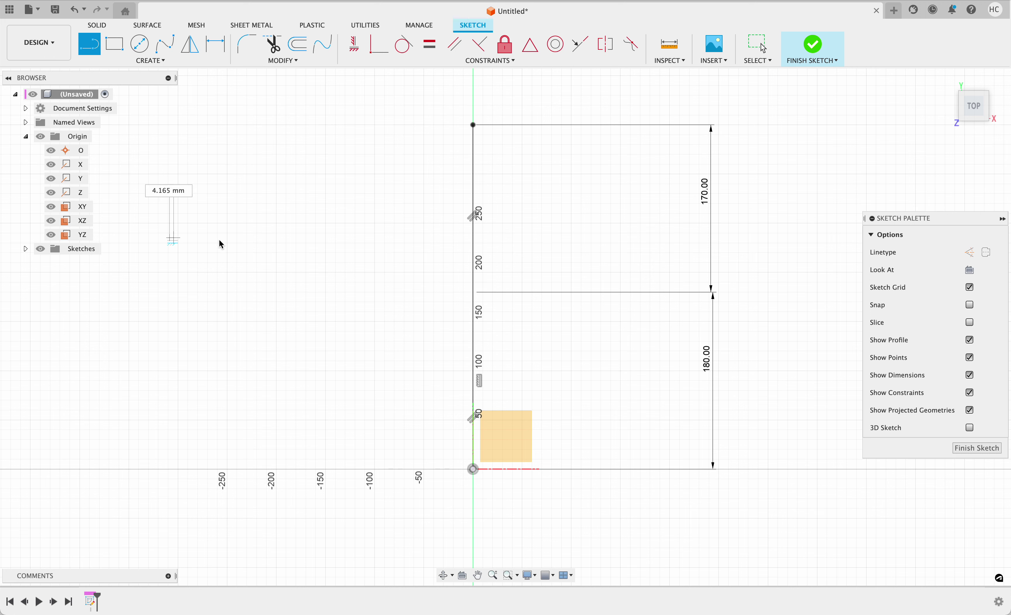
click(377, 238)
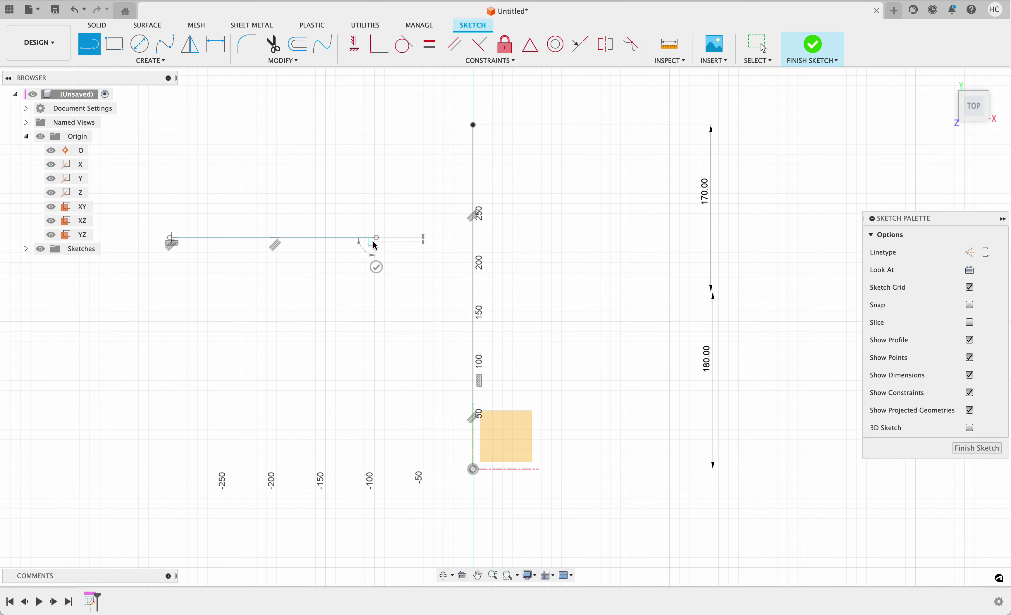
key(Escape)
click(318, 239)
key(Delete)
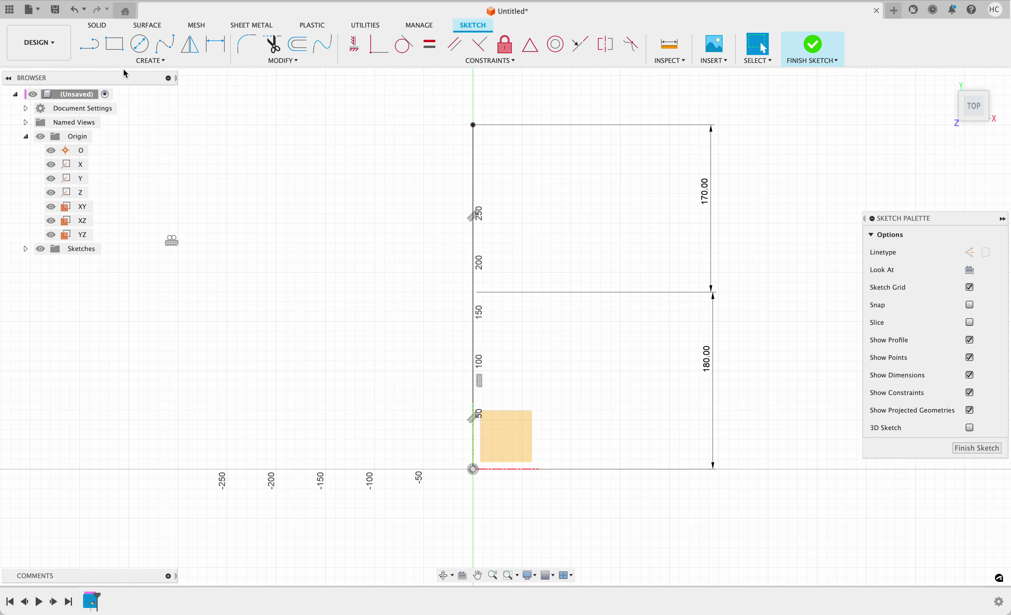
drag(154, 210, 225, 273)
key(Delete)
Draw a 310 mm horizontal line crossing the upper vertical line, starting on the negative X side
key(l)
click(188, 227)
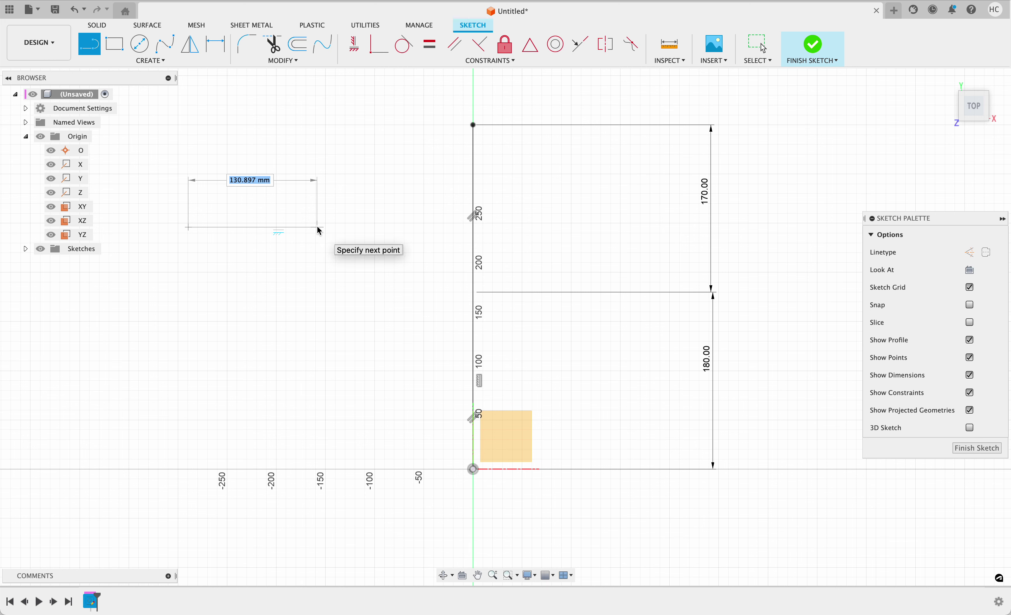
text(310)
key(Return)
key(Escape)
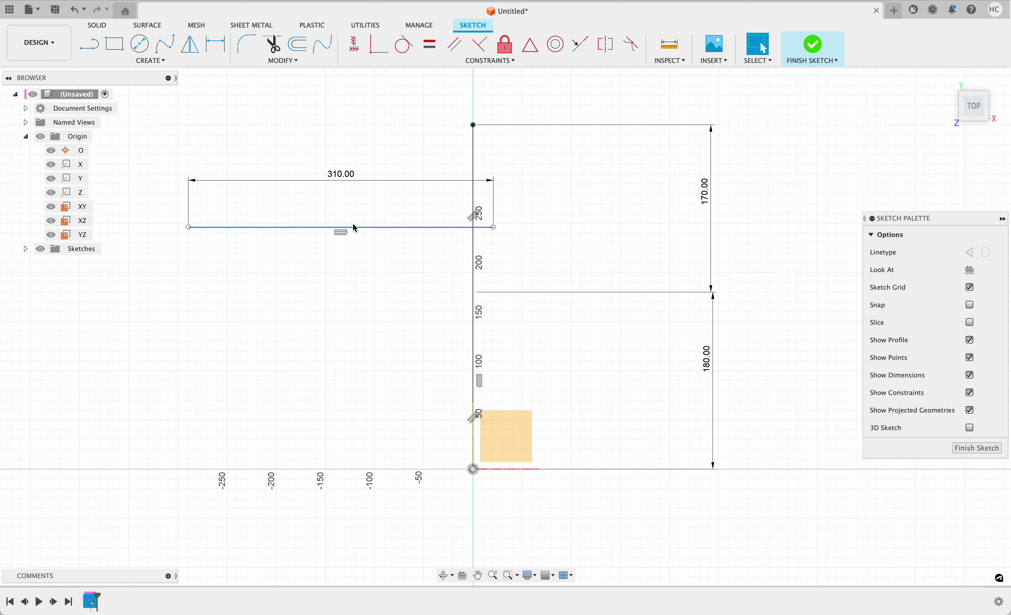
Apply a MidPoint constraint between the 310 mm horizontal line and the point where the two vertical lines meet
click(354, 228)
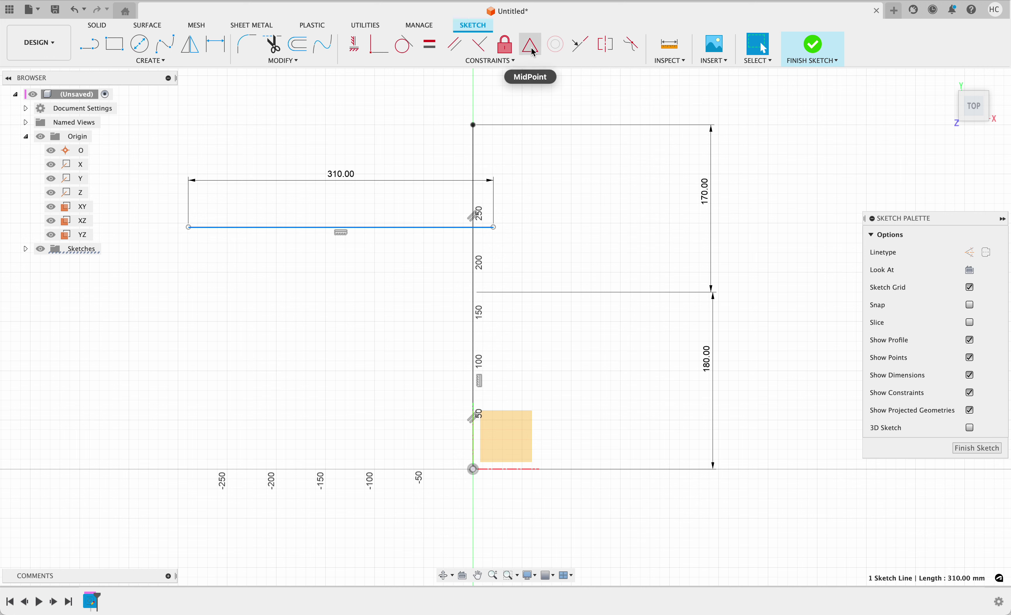
click(473, 306)
click(472, 275)
click(435, 296)
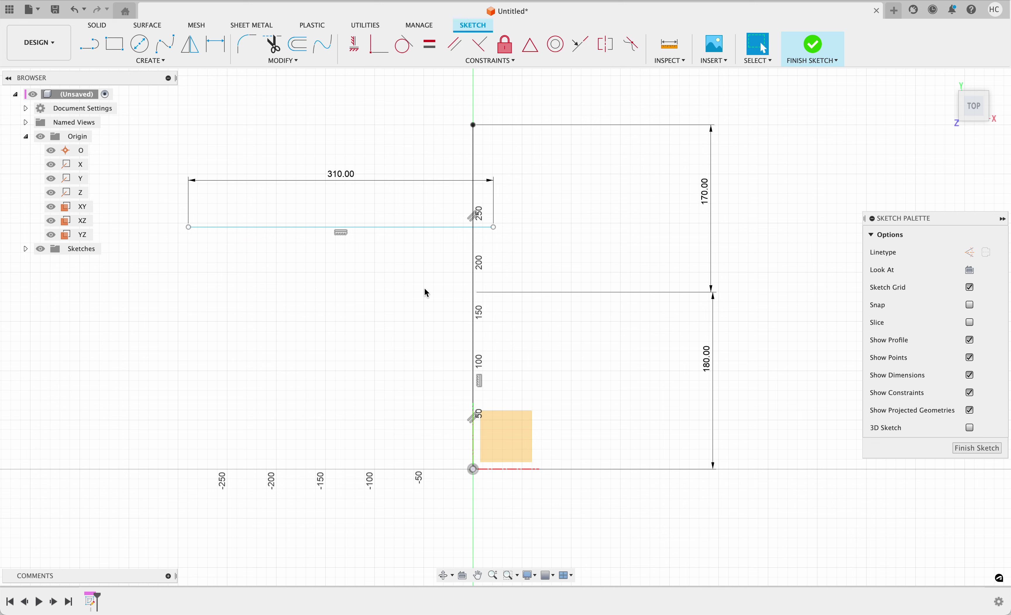
click(345, 227)
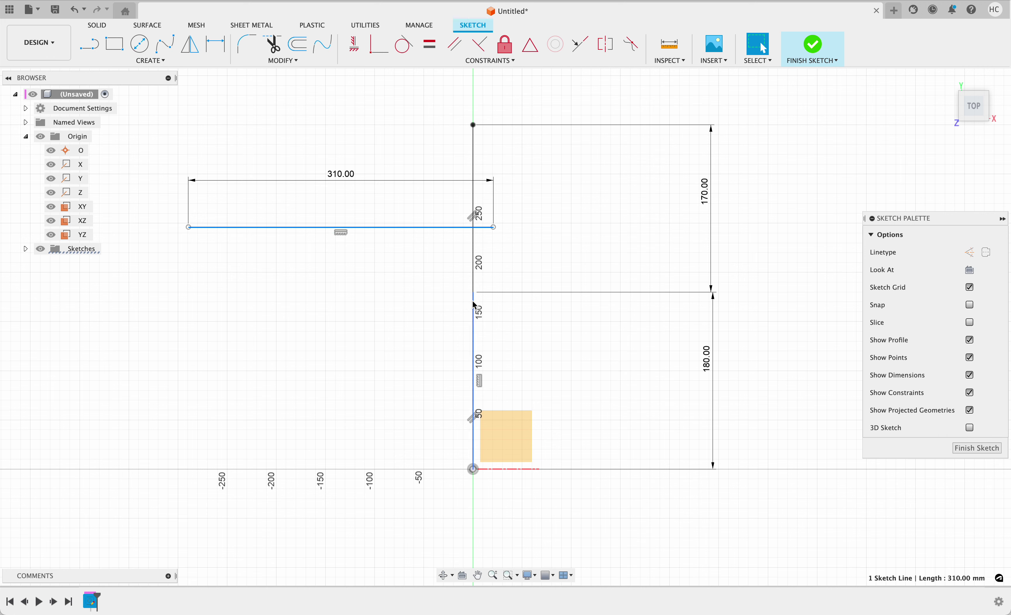
click(531, 43)
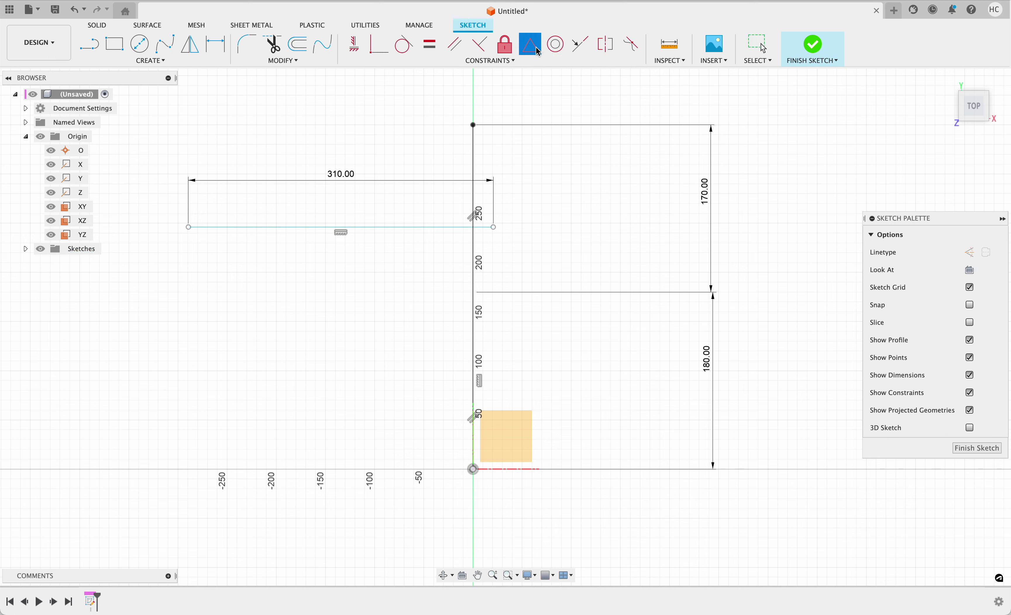
click(340, 227)
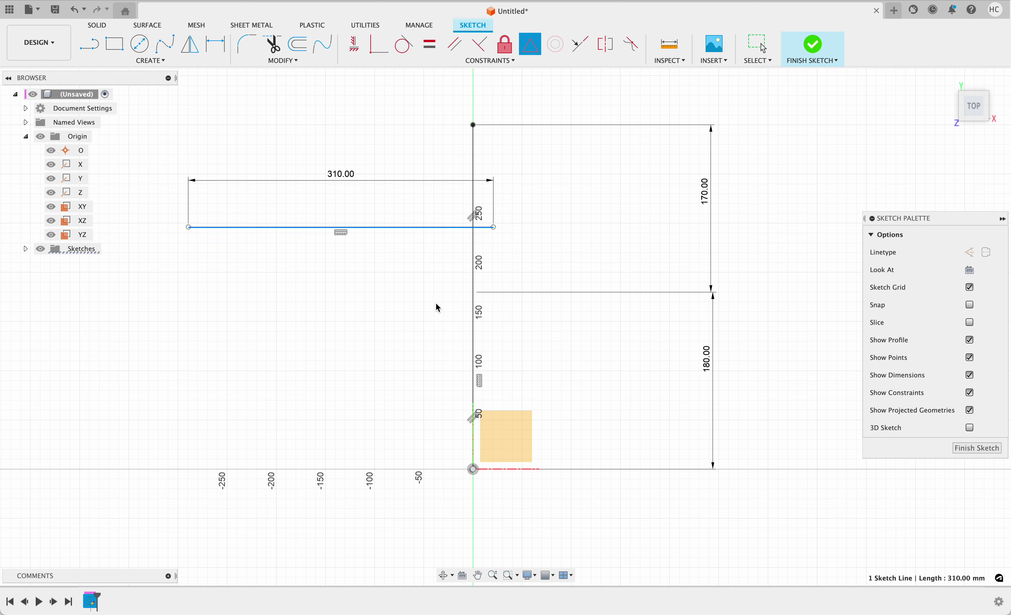
click(474, 292)
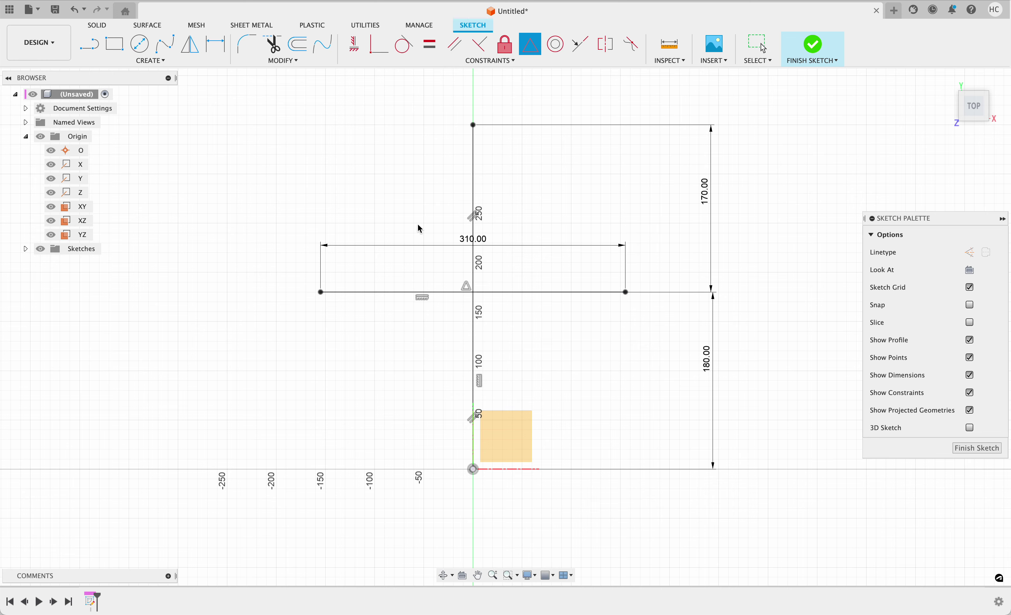
middle_drag(418, 226, 418, 249)
scroll(419, 248, down, 2)
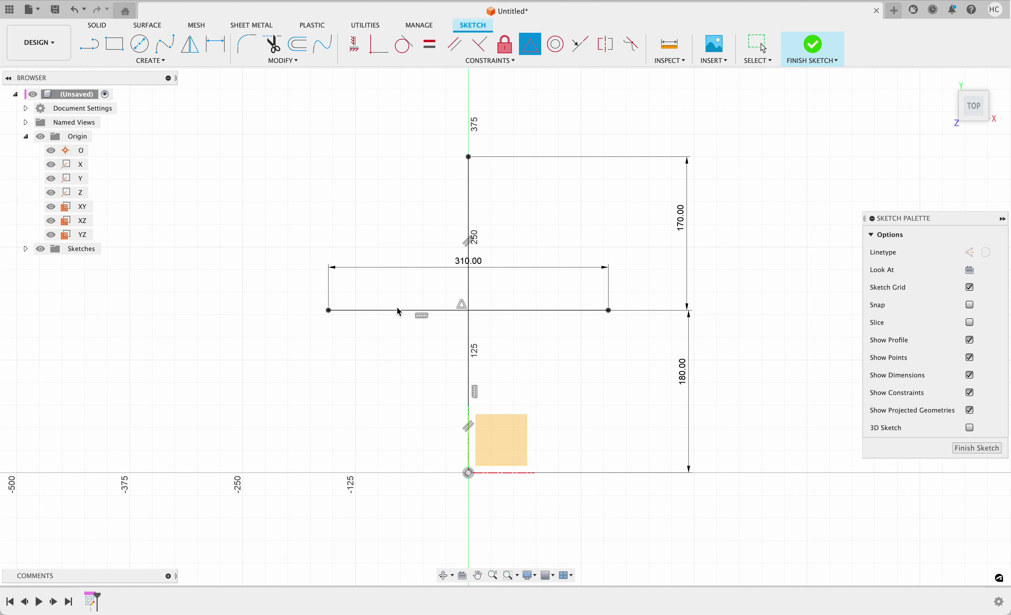
key(Escape)
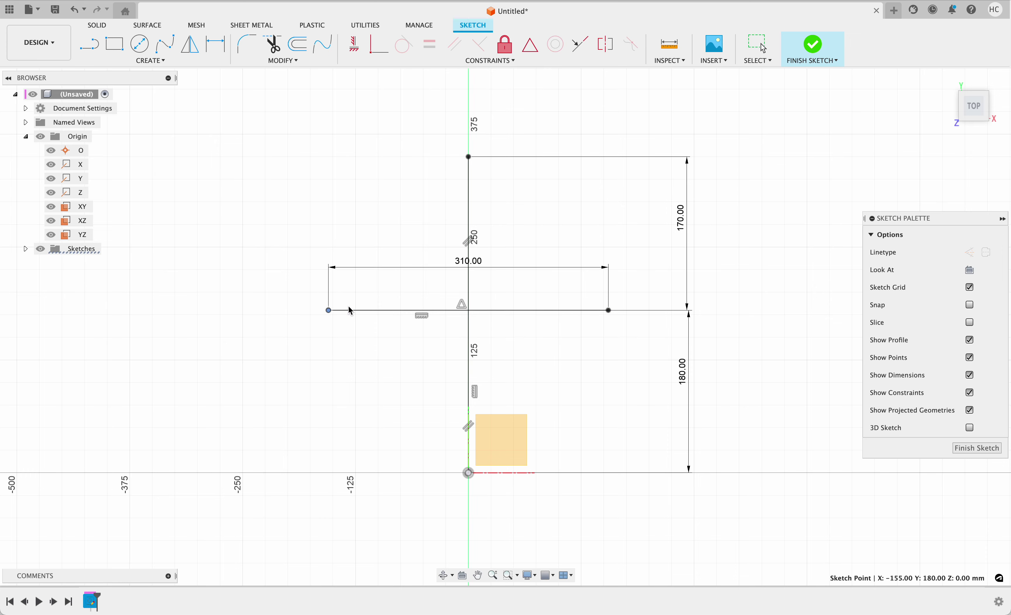
Try to move the negative-X endpoint of the 310 mm line and inspect the line's midpoint constraint
click(469, 261)
mouse_move(328, 310)
mouse_down()
mouse_move(381, 309)
mouse_move(298, 309)
mouse_move(334, 308)
mouse_up()
click(459, 305)
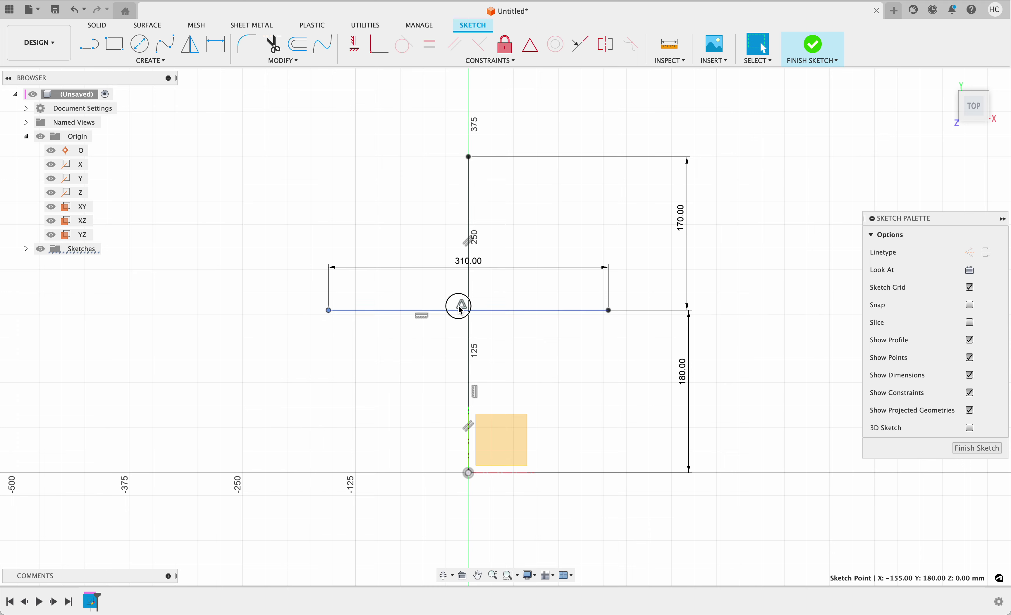
click(458, 311)
click(545, 287)
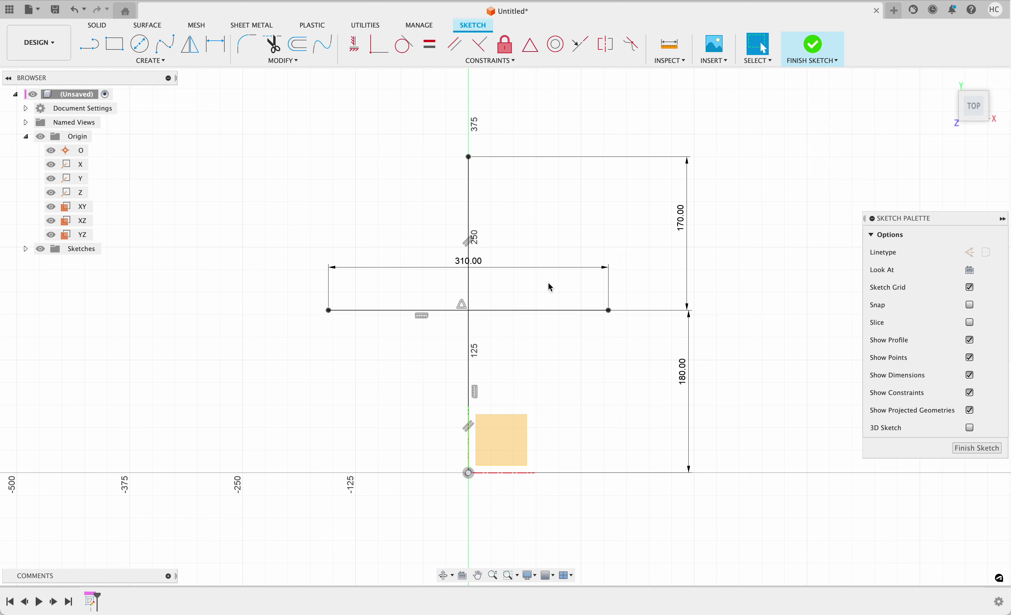
click(512, 309)
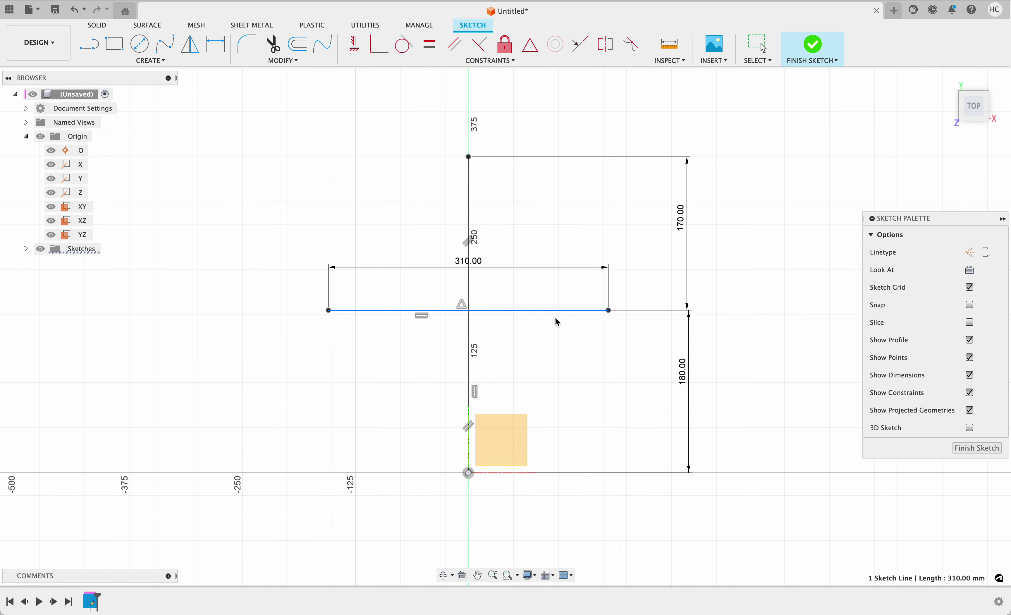
click(562, 349)
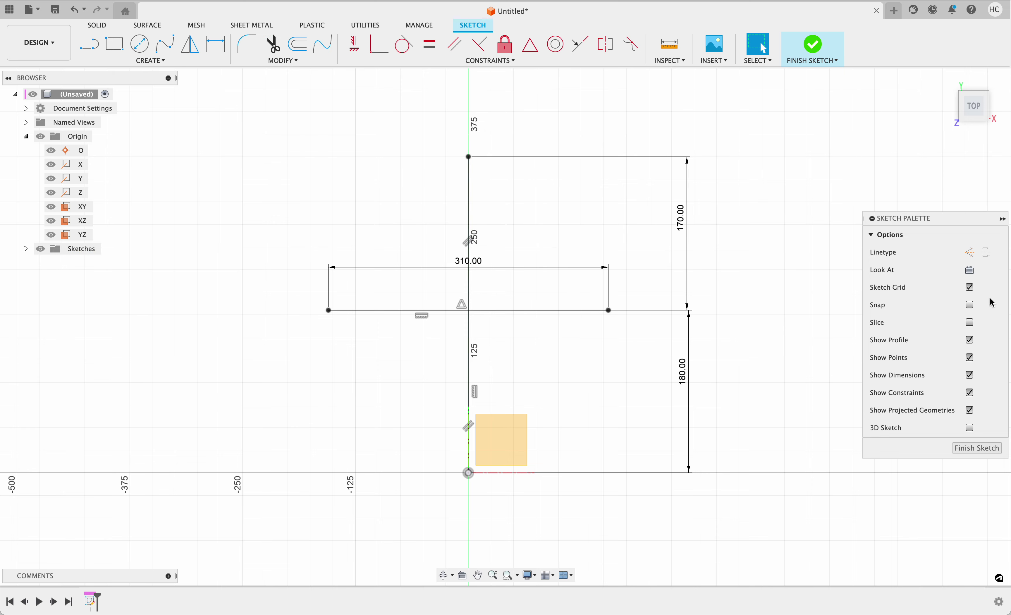
Draw a trial horizontal construction line about 217 mm long above the vertical line and delete it
drag(952, 224, 871, 177)
click(889, 205)
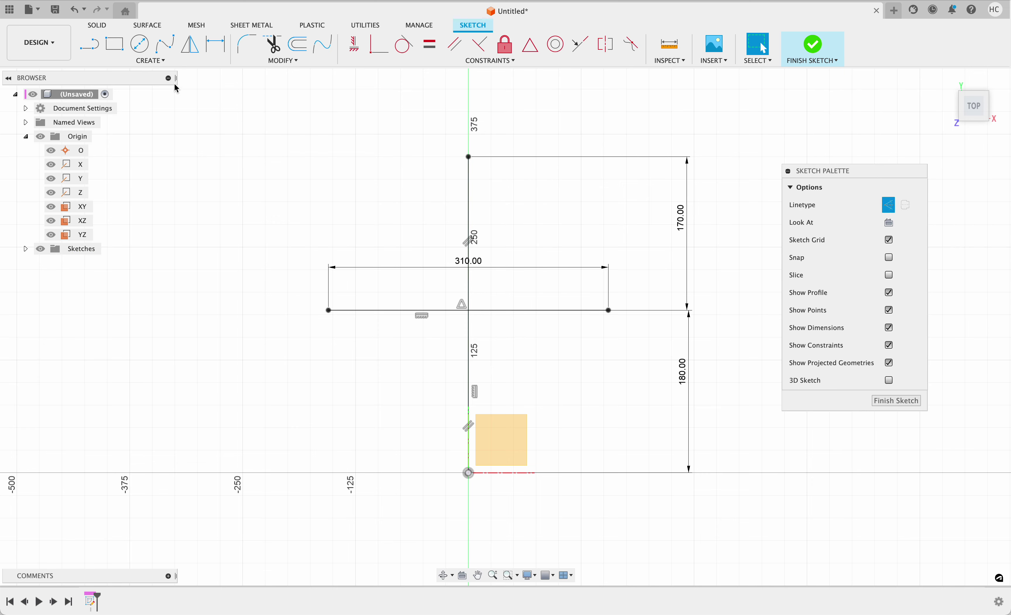
click(89, 45)
click(476, 95)
click(672, 95)
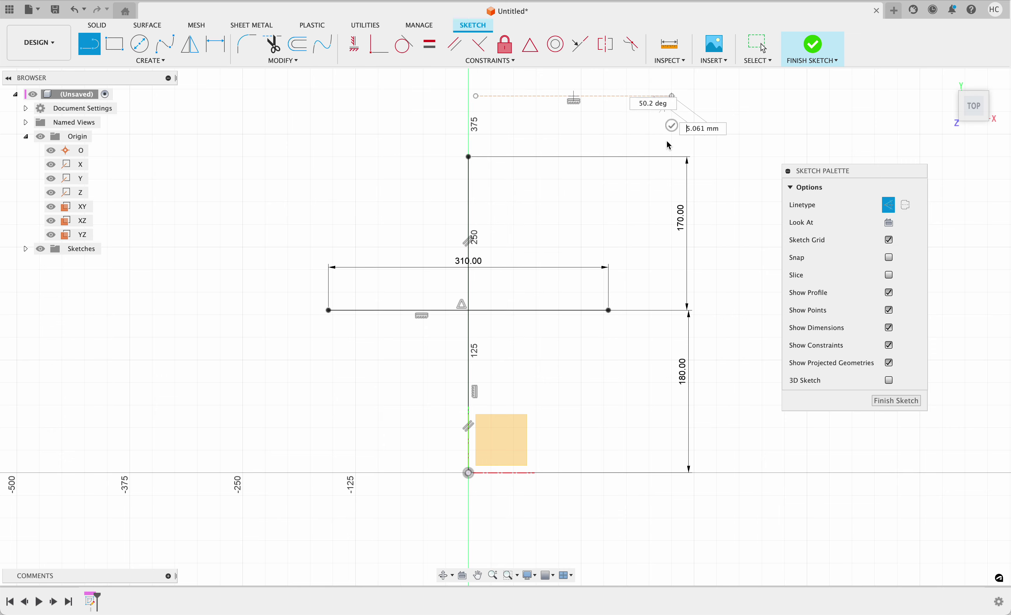
key(Escape)
click(657, 96)
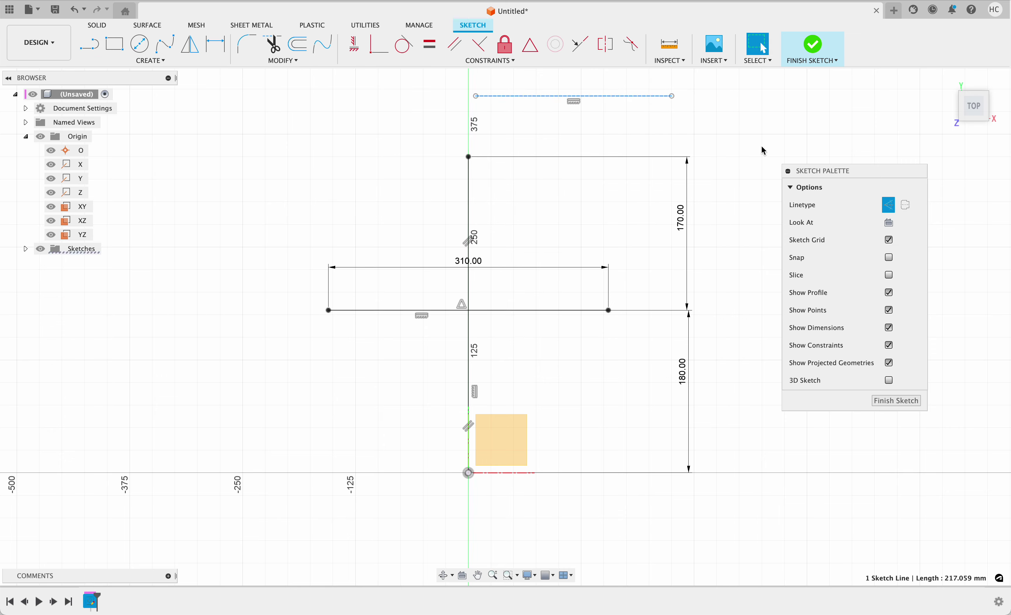
key(Delete)
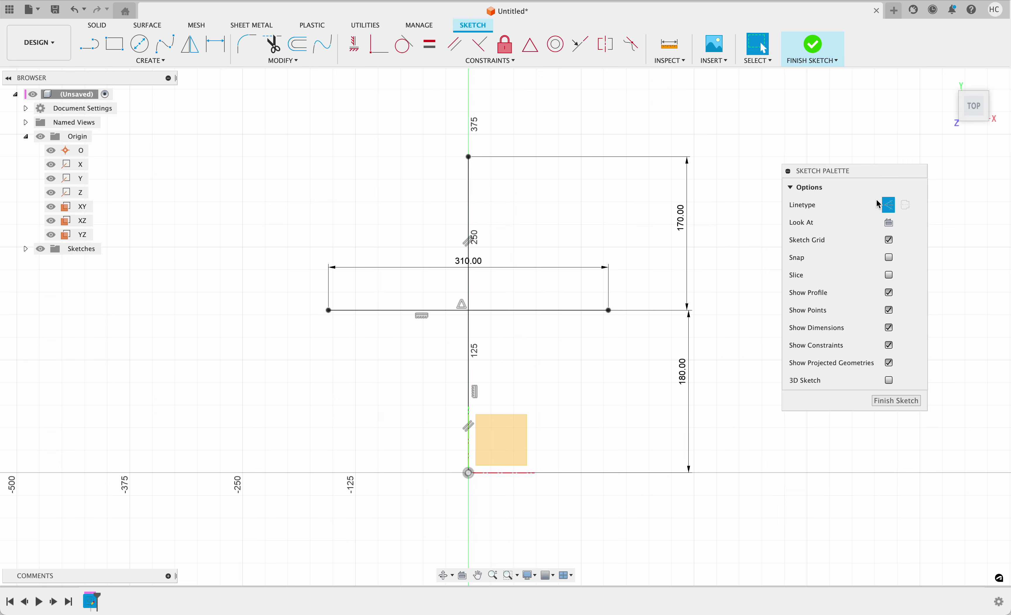
Draw a horizontal line about 191 mm long above the vertical line's top endpoint, convert it to construction and shift it slightly upward
click(97, 49)
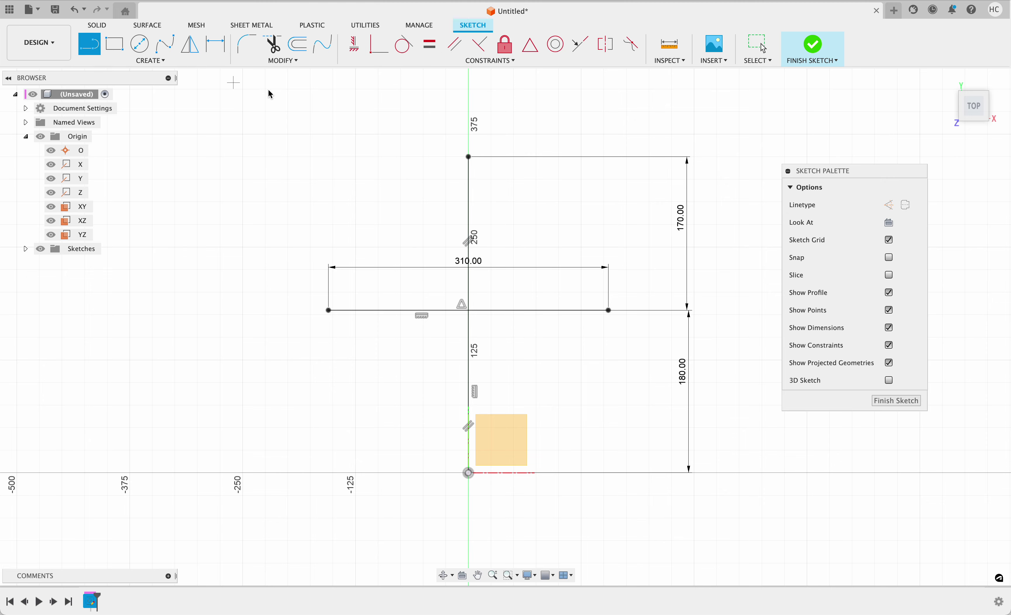
click(374, 109)
click(547, 109)
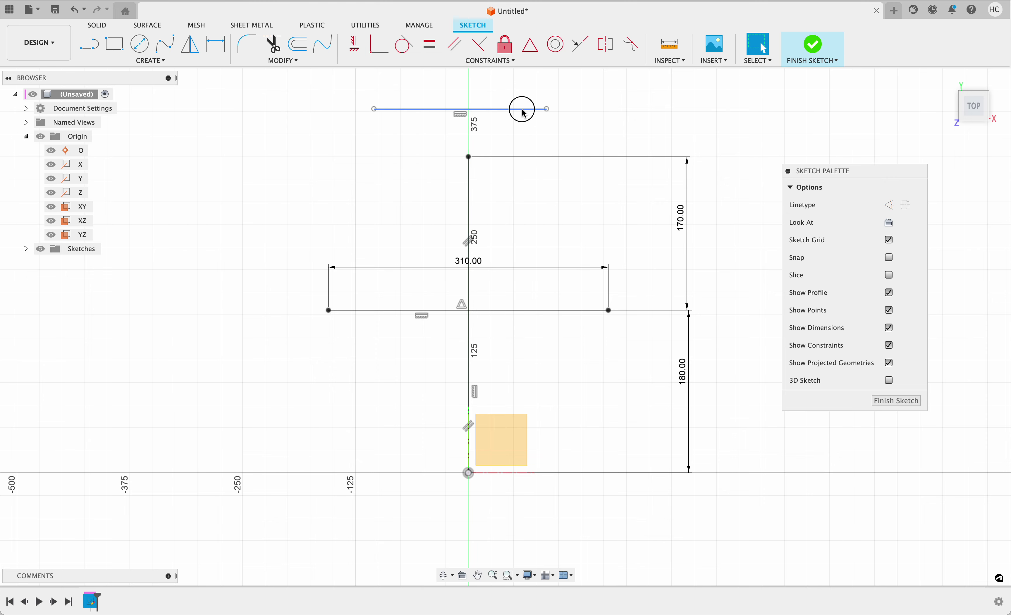
key(Escape)
click(890, 205)
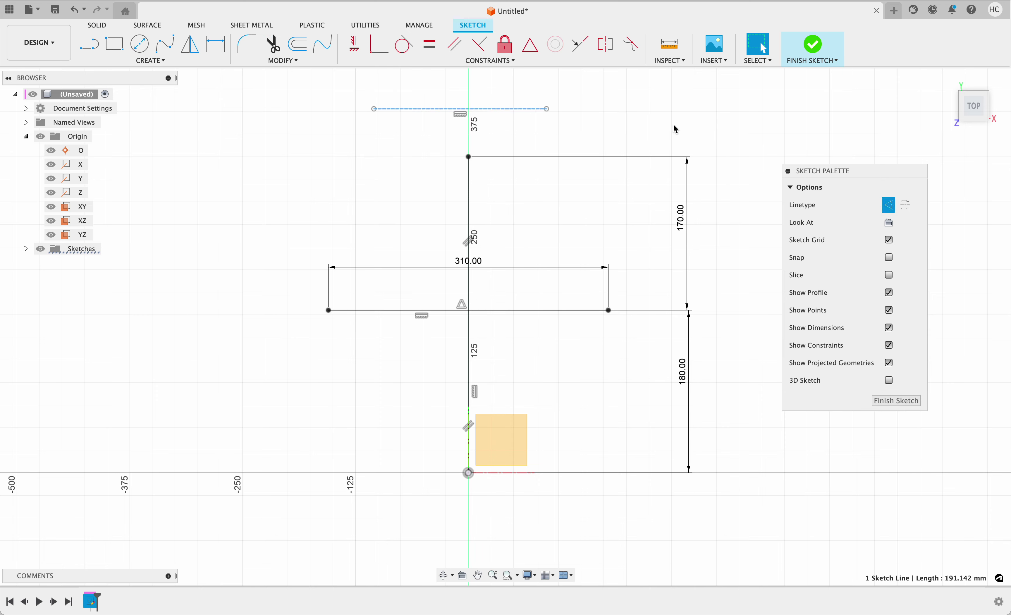
click(673, 129)
click(497, 110)
mouse_move(496, 110)
mouse_down()
mouse_move(508, 129)
mouse_move(497, 109)
mouse_up()
click(510, 123)
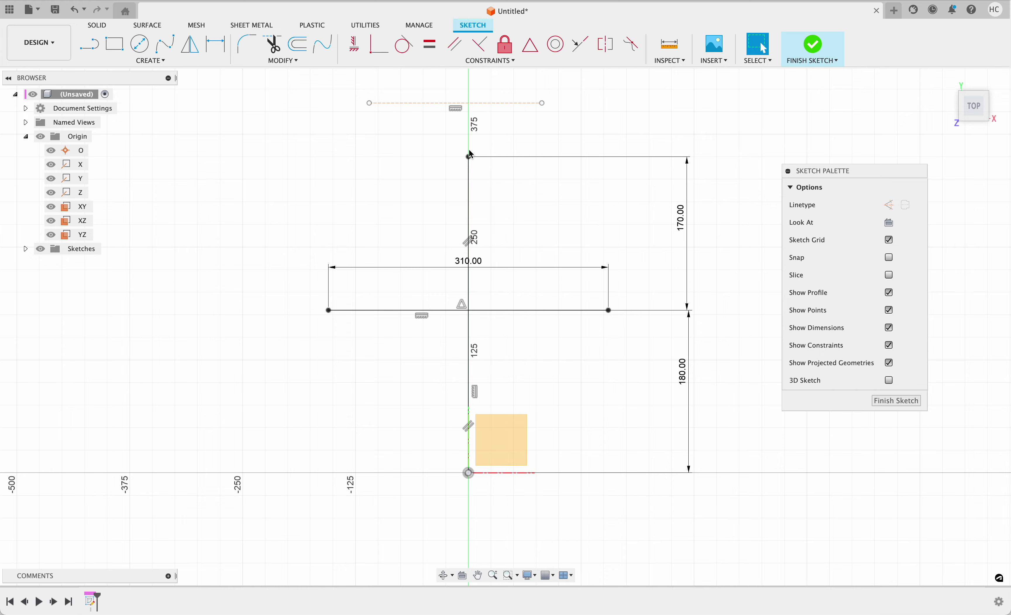
Draw a freehand two-point rectangle in the empty area on the negative X side of the existing lines
scroll(458, 194, down, 2)
click(114, 44)
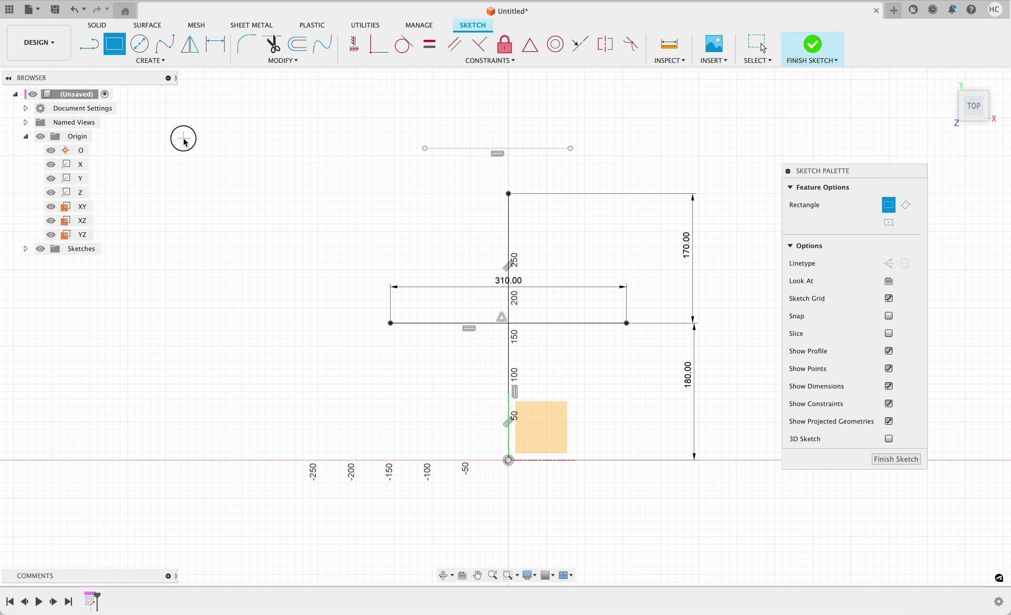
click(184, 139)
click(338, 227)
key(Escape)
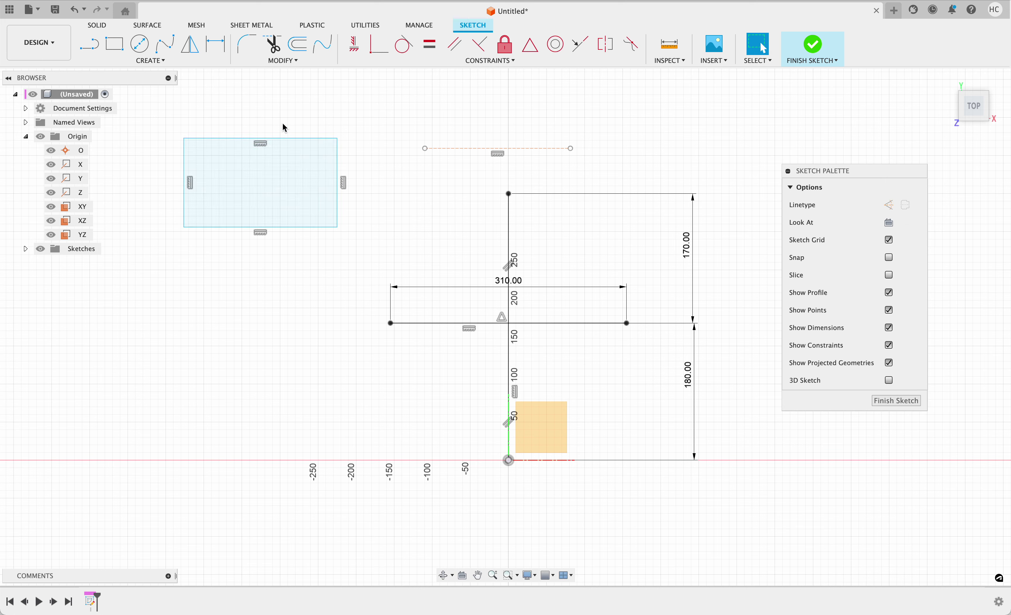
Draw a diagonal line about 144 mm long across the rectangle from its upper edge to its lower edge
click(89, 43)
click(231, 138)
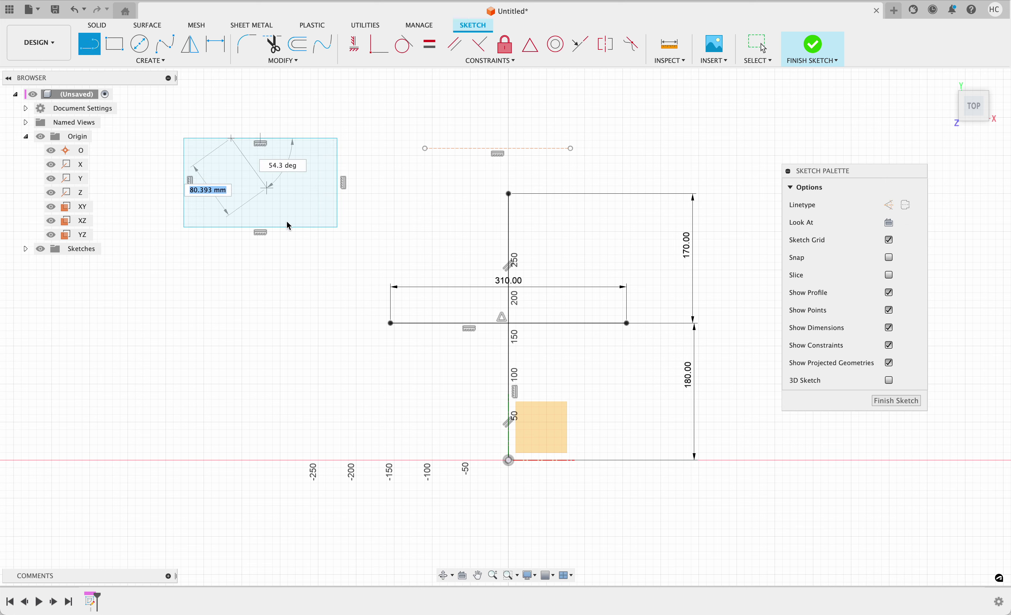
click(291, 230)
key(Escape)
Check the two separate profiles on either side of the diagonal line by selecting each in turn
click(264, 210)
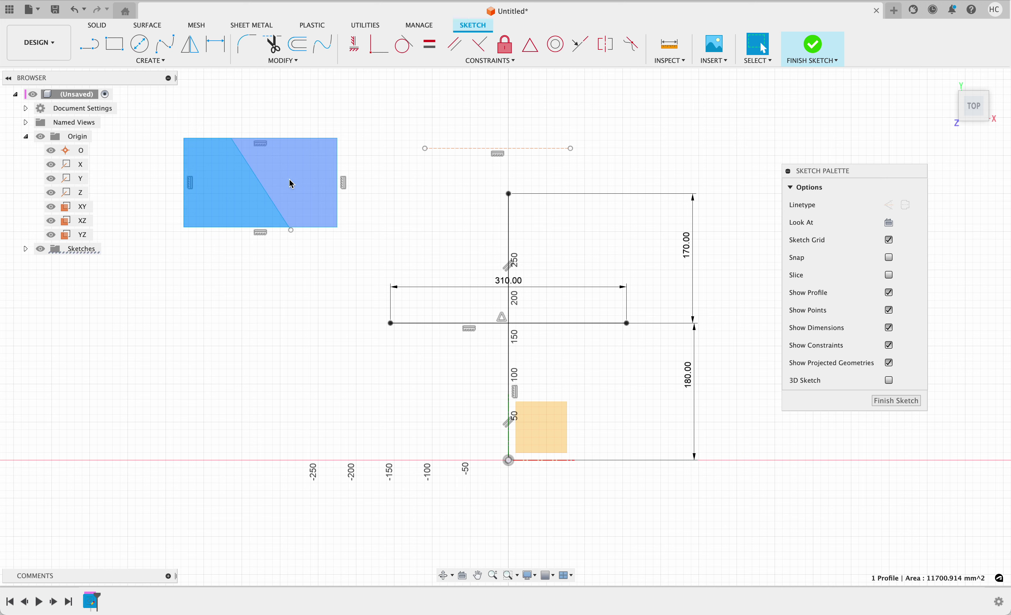
click(293, 183)
click(242, 195)
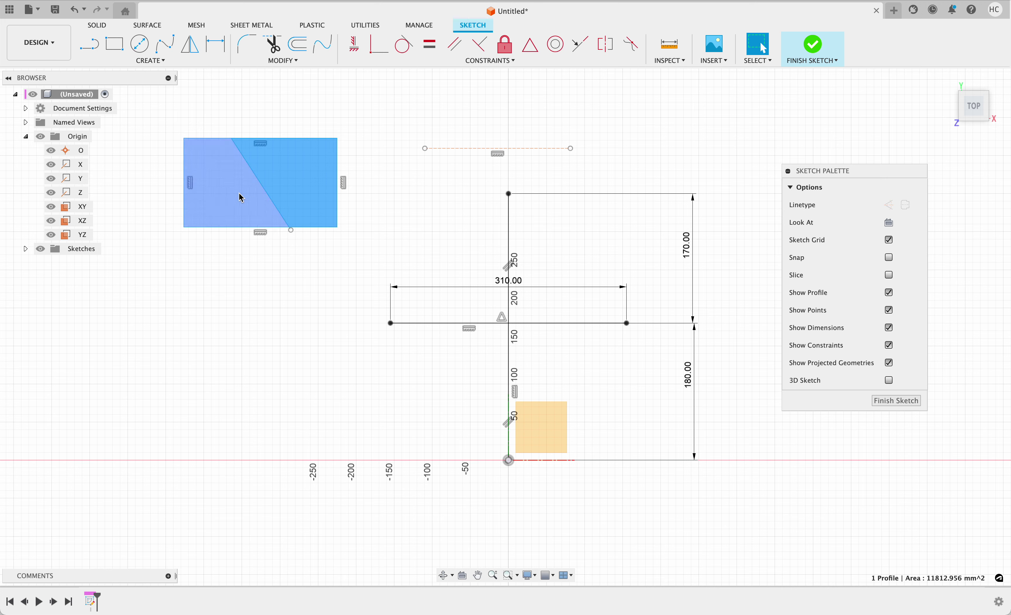
click(286, 182)
Convert the rectangle's diagonal line to a construction line and check the profile selection inside the rectangle
click(289, 226)
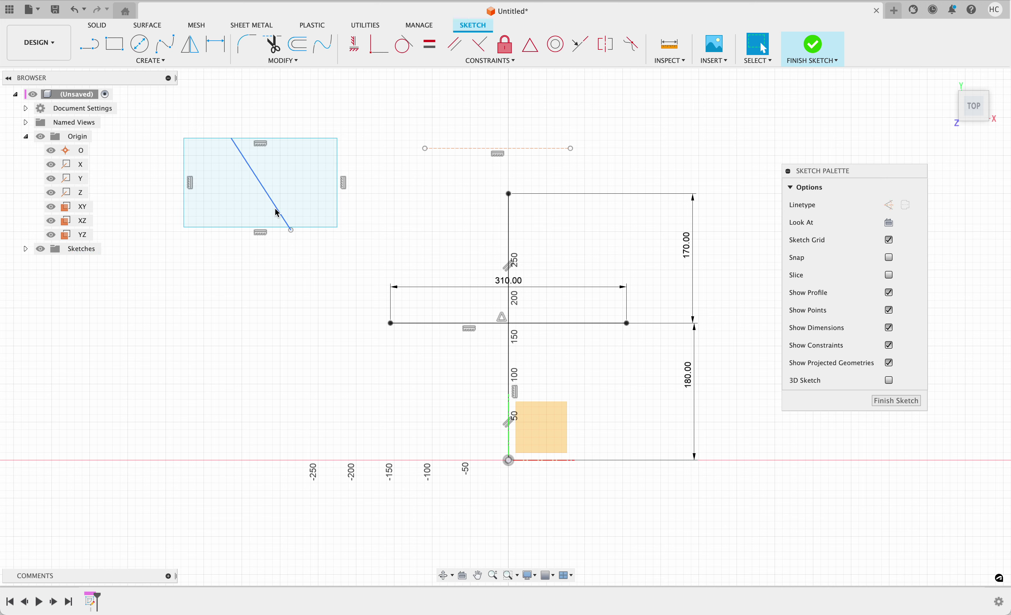
click(894, 208)
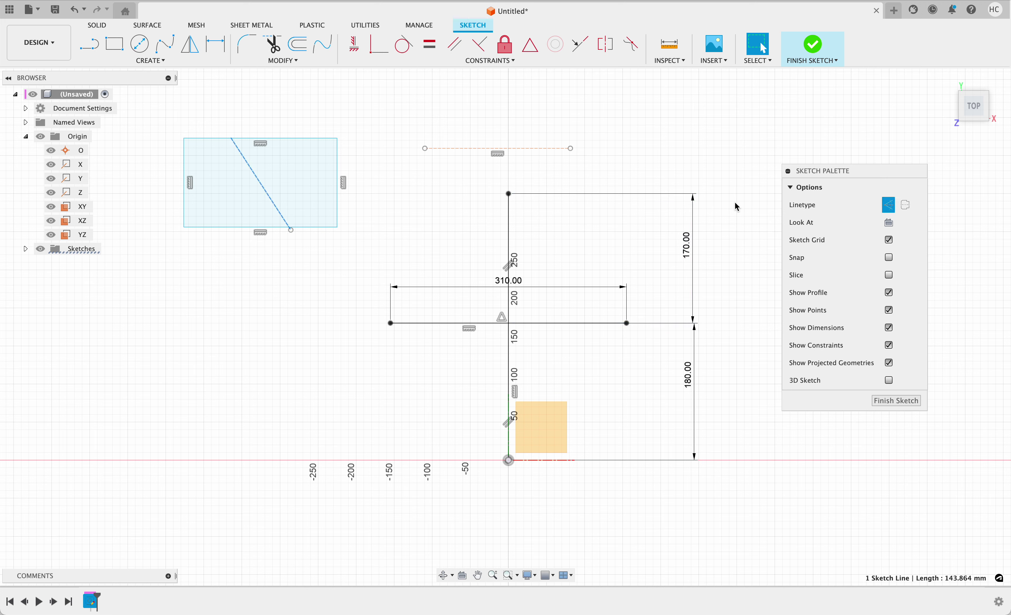
click(403, 190)
click(309, 169)
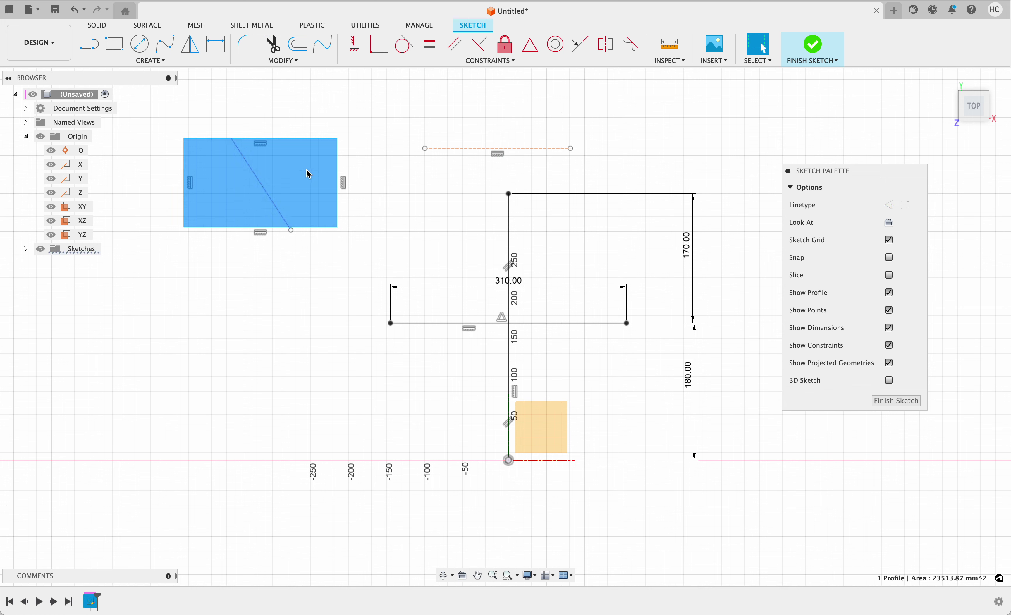
click(334, 162)
click(242, 201)
click(309, 249)
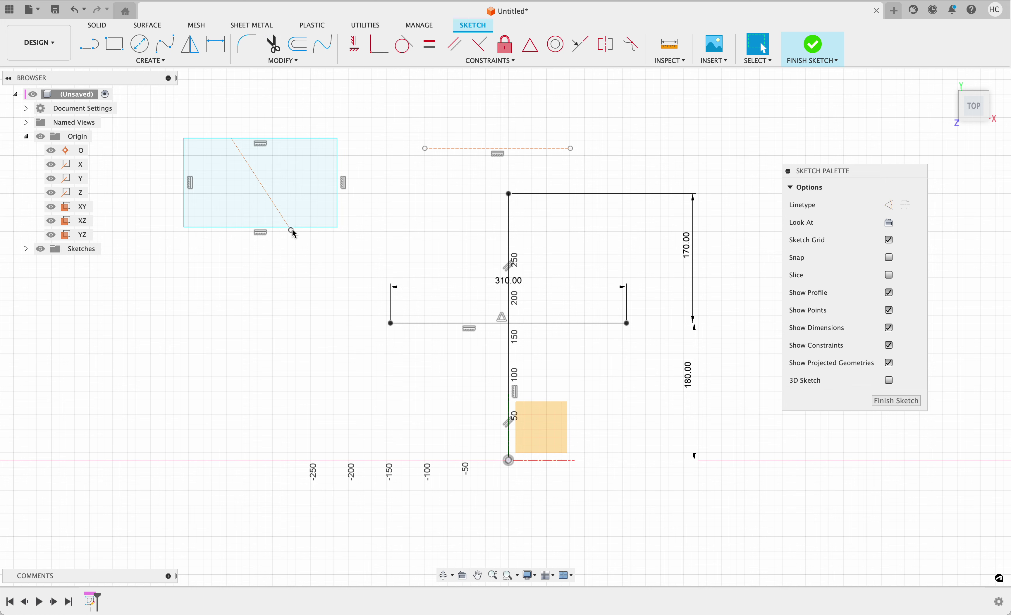
Delete the whole rectangle together with its diagonal construction line
click(294, 228)
click(283, 210)
drag(389, 258, 155, 126)
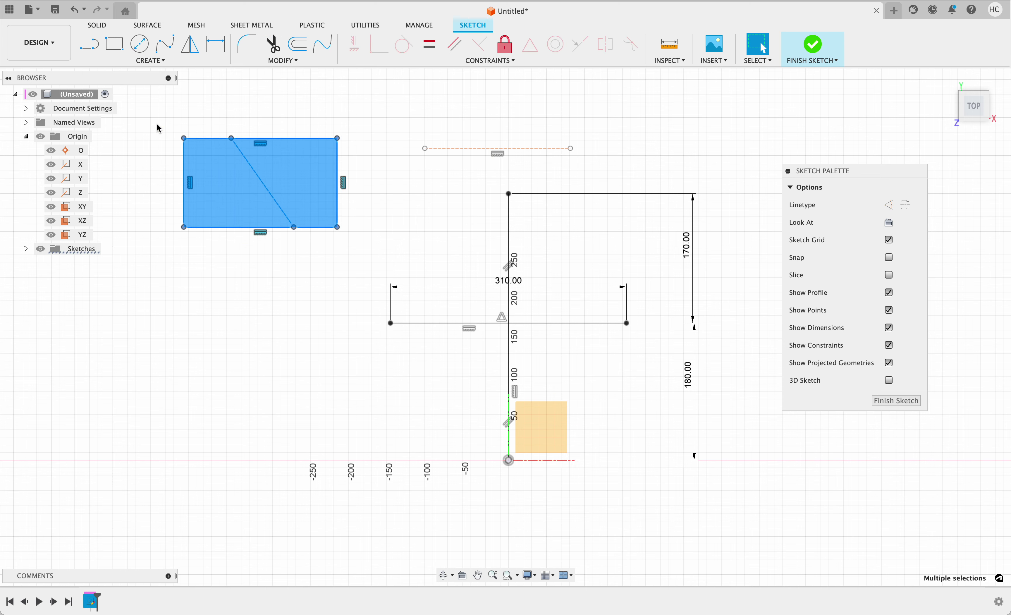
key(Delete)
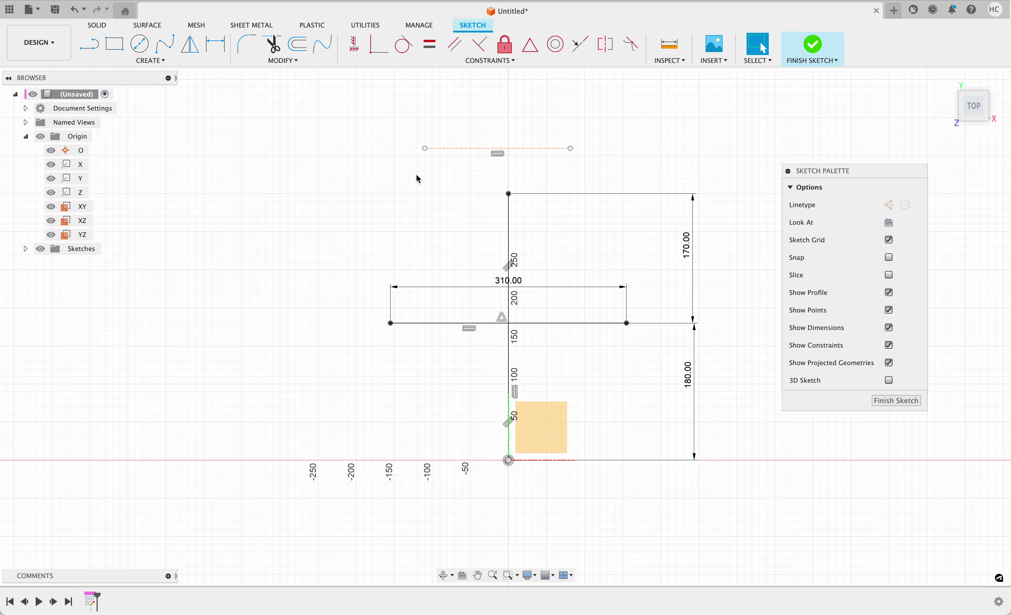
Constrain the midpoint of the horizontal construction line to the upper end of the vertical line
click(461, 148)
scroll(452, 179, down, 3)
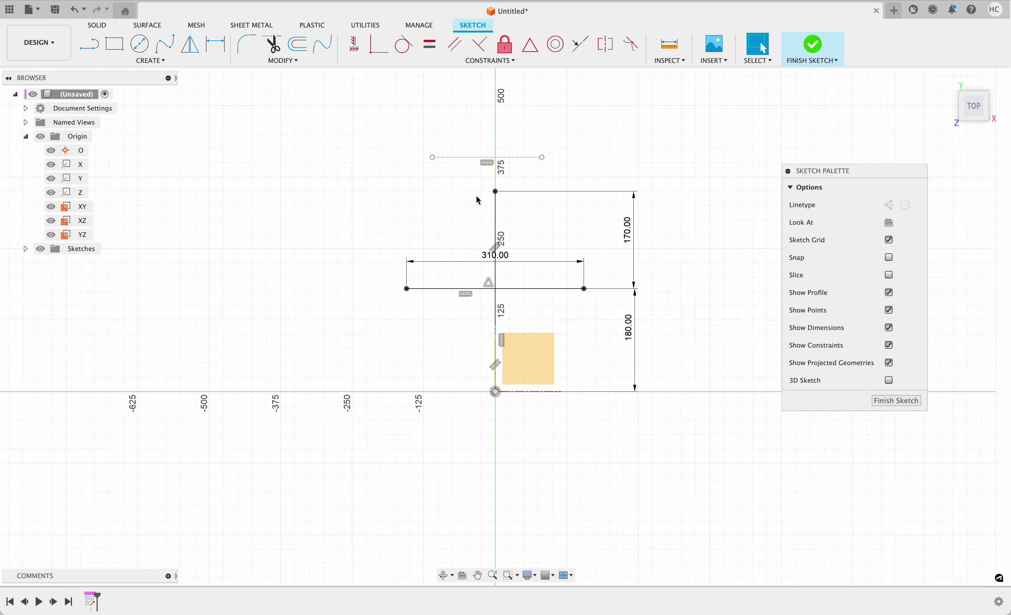
scroll(477, 203, up, 4)
middle_drag(485, 216, 411, 218)
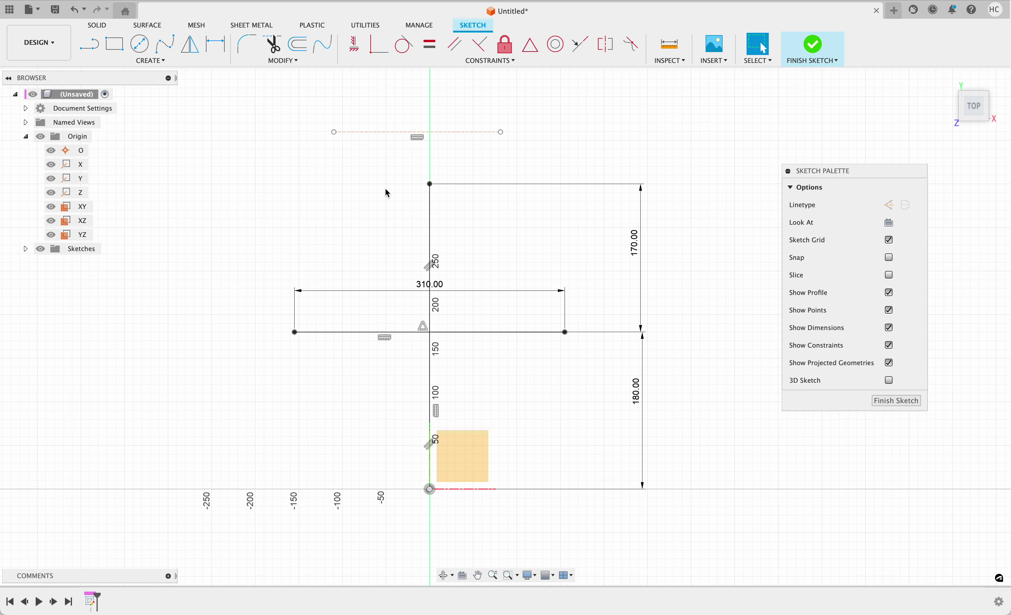
click(396, 137)
click(408, 166)
click(394, 132)
click(397, 142)
click(394, 137)
click(374, 154)
click(530, 43)
click(415, 132)
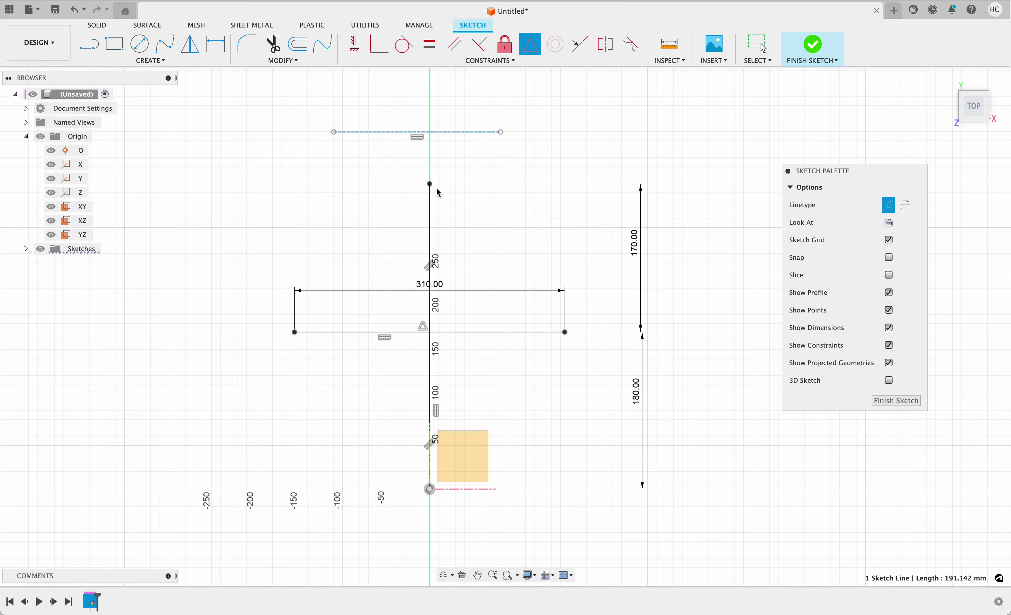
click(431, 186)
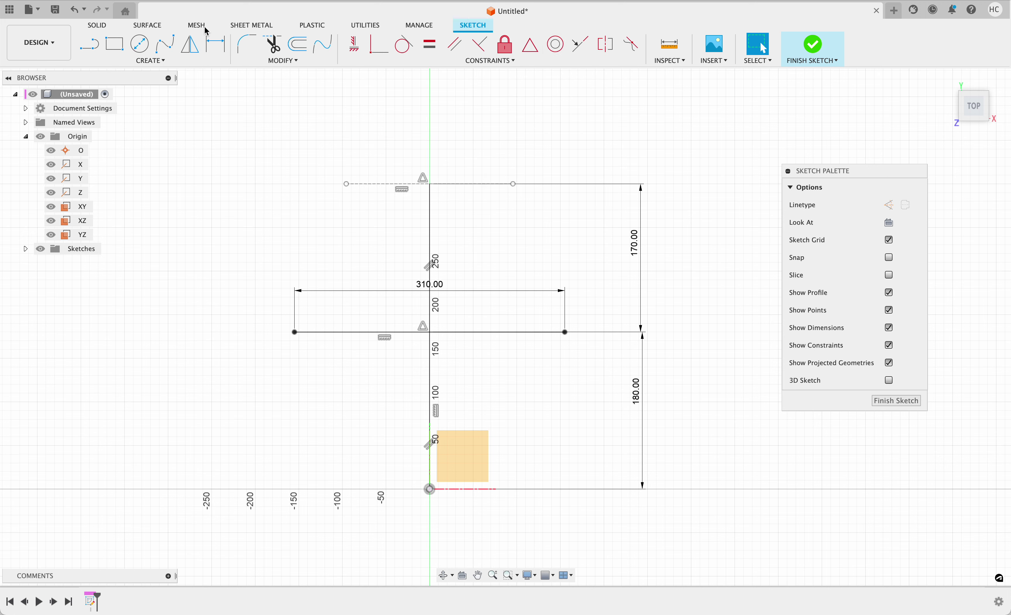
Dimension the upper horizontal construction line's length to 265 mm
click(216, 44)
click(380, 185)
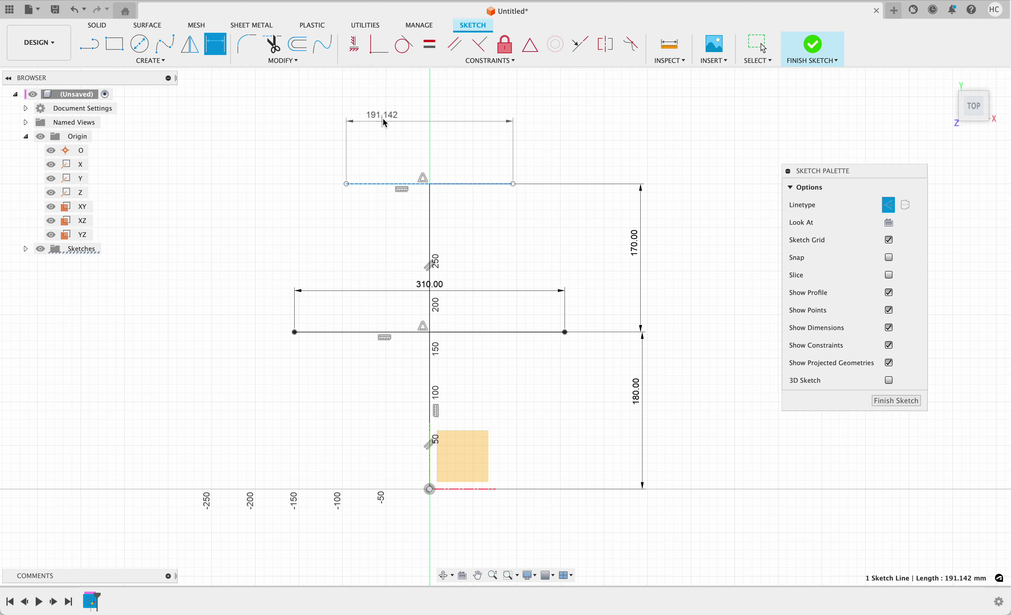
click(384, 119)
text(25)
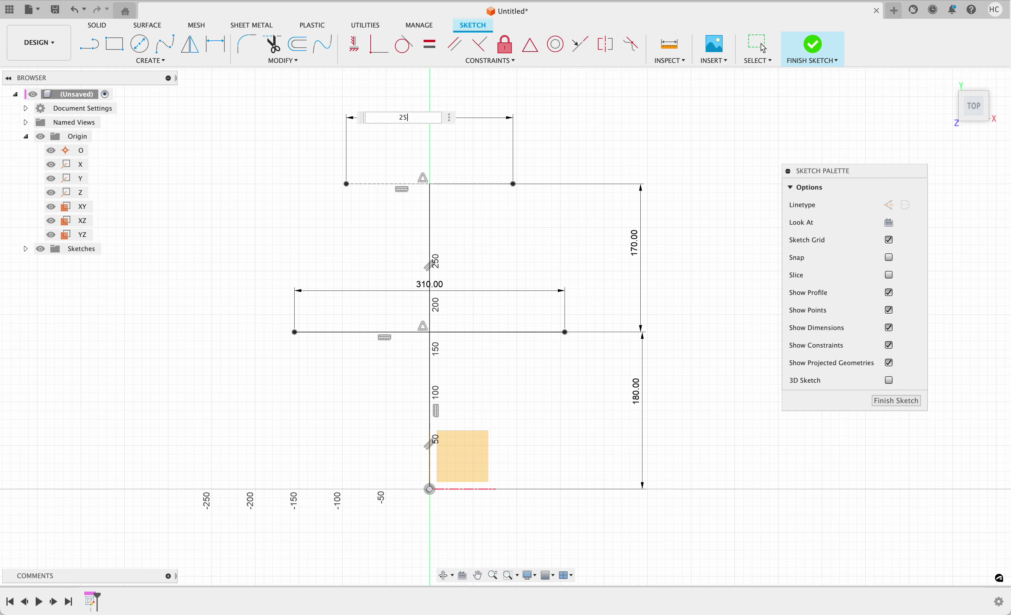
key(Return)
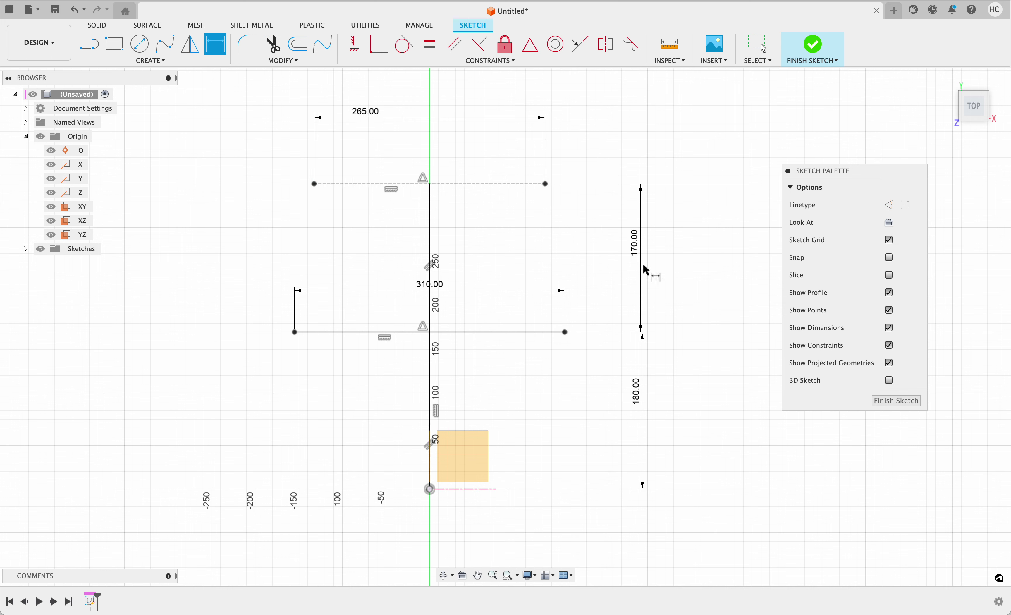
key(Escape)
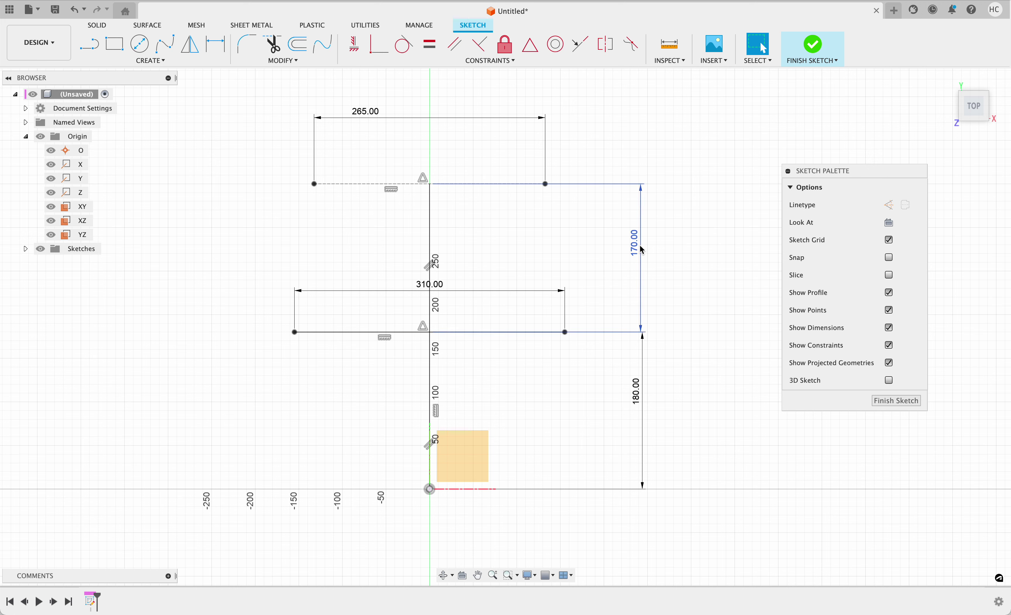
Reposition the crossbar's 310 mm dimension below its line and centre the 265 mm dimension above the construction line
drag(441, 291, 387, 363)
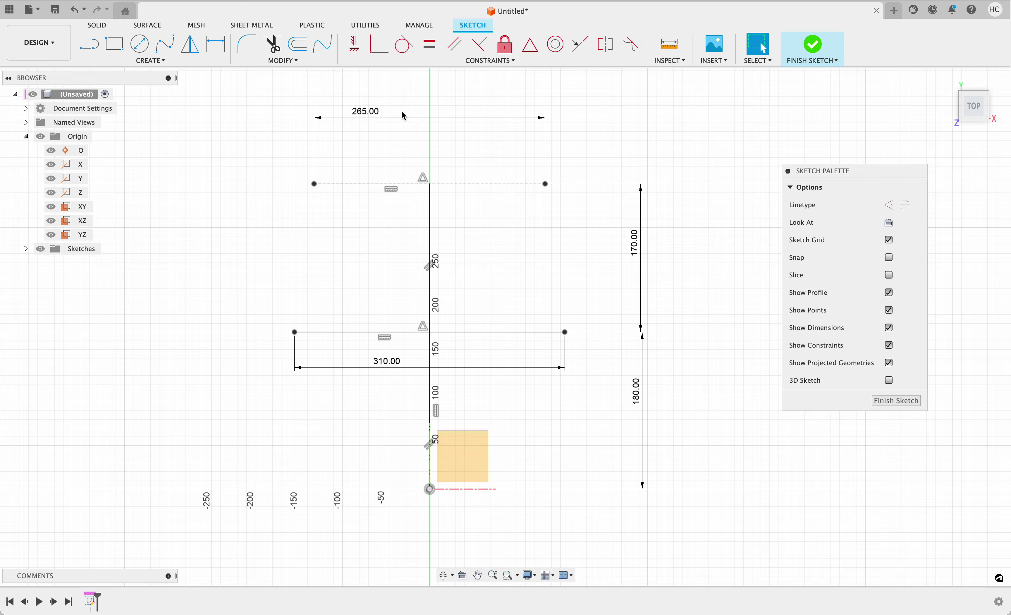
drag(404, 115, 429, 116)
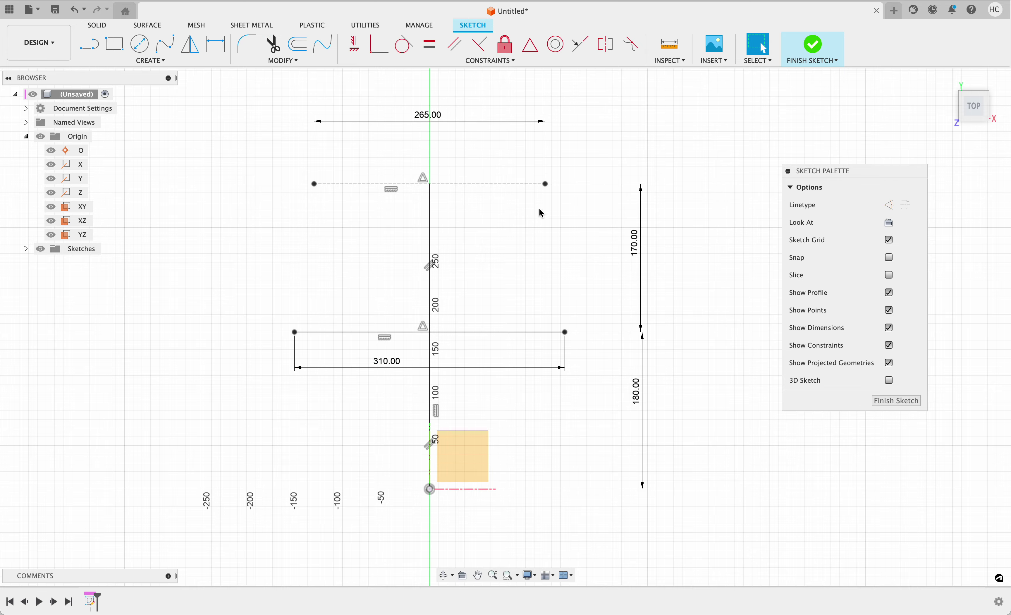
Hide the XY, XZ and YZ origin planes
scroll(528, 417, up, 3)
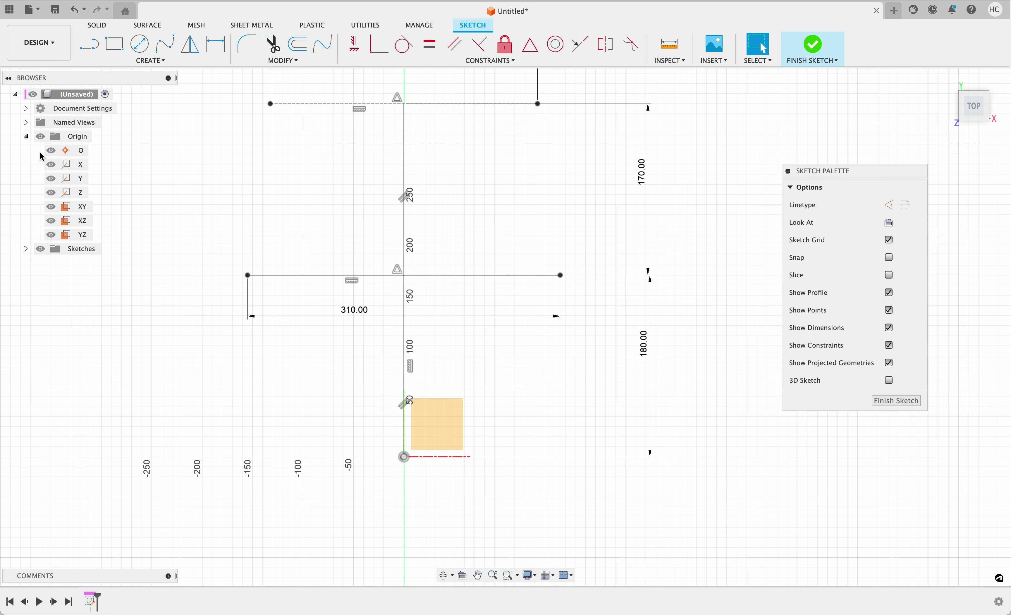
click(51, 207)
click(51, 221)
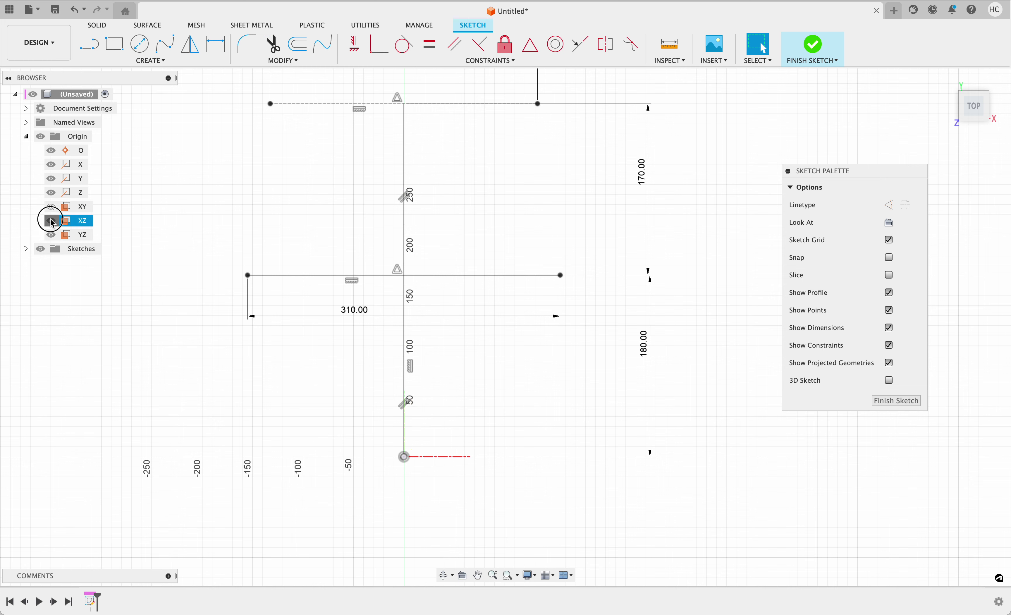
click(51, 235)
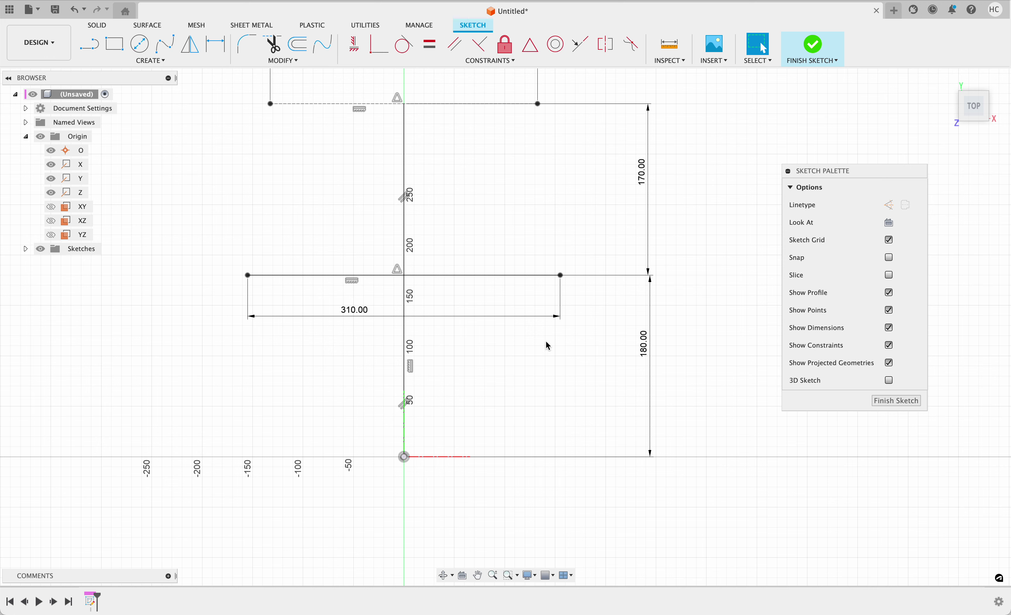
Draw a curved fit point spline through four points in the empty area on the positive X side of the dimensioned lines
click(533, 277)
click(165, 43)
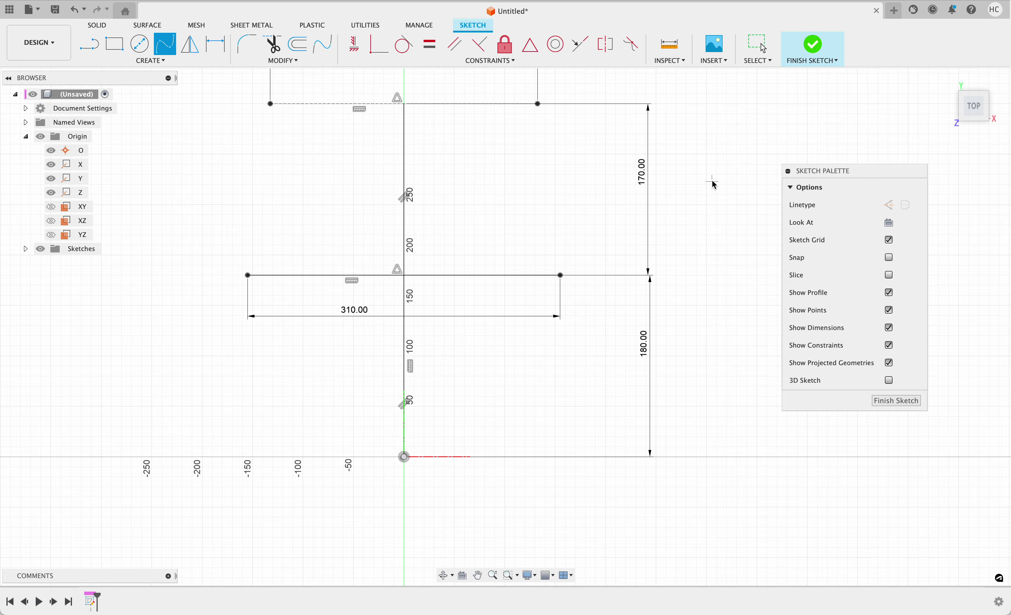
scroll(668, 228, right, 5)
click(490, 223)
click(602, 272)
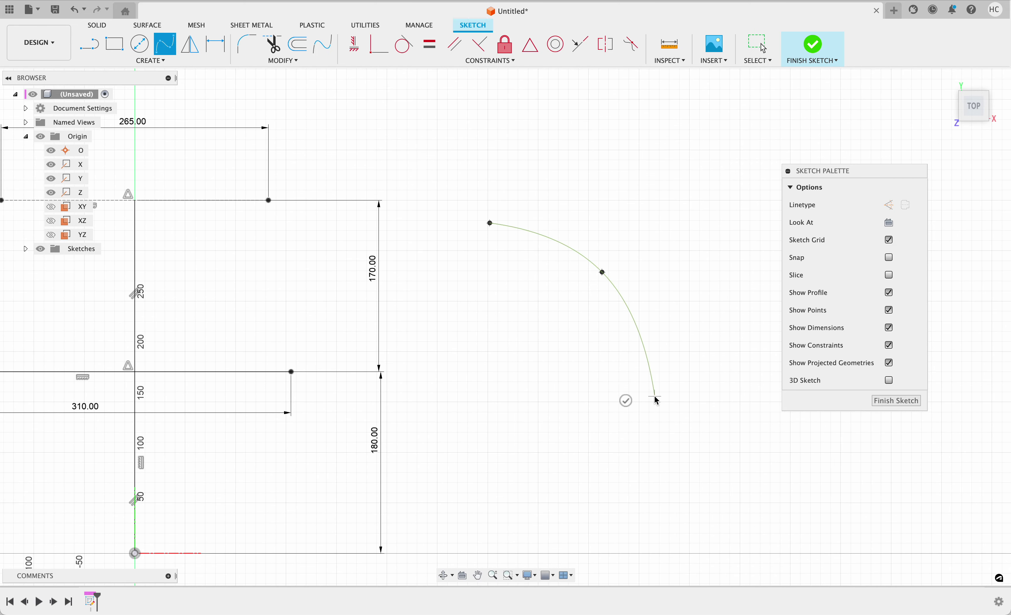
click(656, 397)
click(636, 476)
click(609, 456)
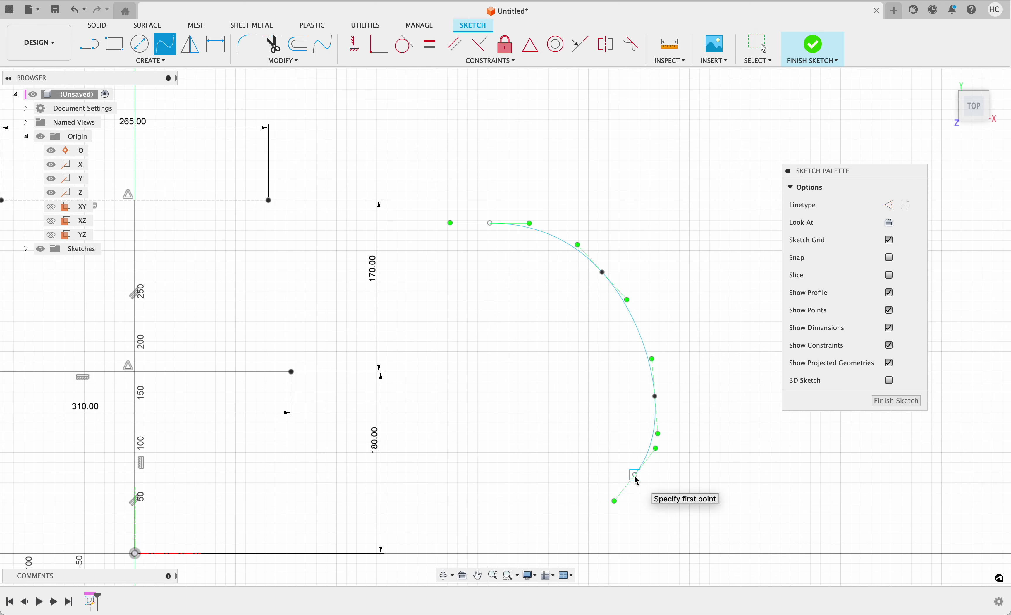
key(Escape)
Examine the fit points and tangent handles of the spline by selecting its points in turn
click(635, 475)
click(651, 383)
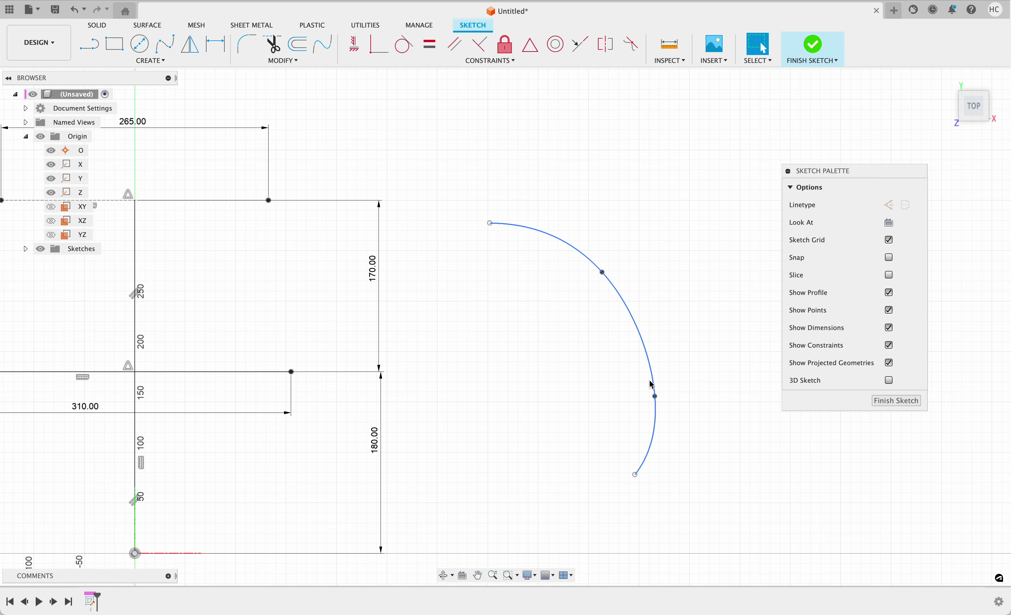
click(654, 394)
click(603, 273)
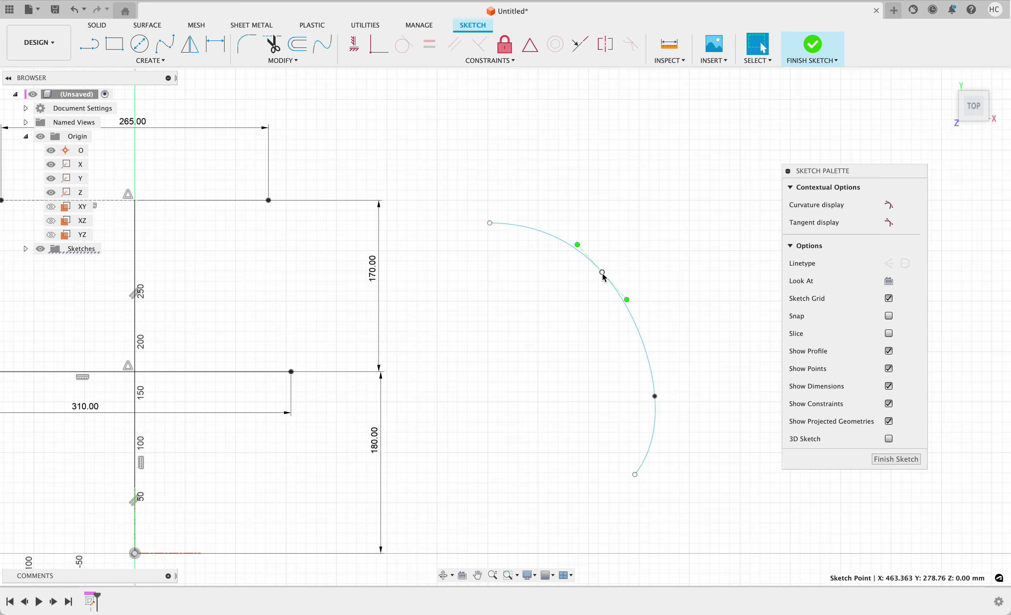
click(588, 343)
Draw a four-point control point spline on the positive X side of the fit point spline, curving the same way
click(150, 61)
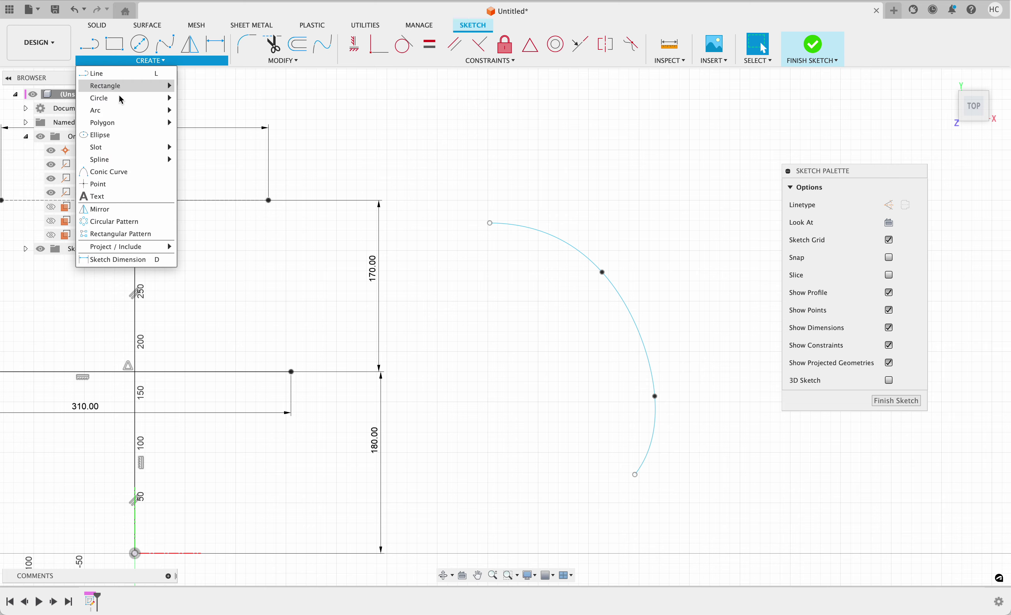
mouse_move(119, 161)
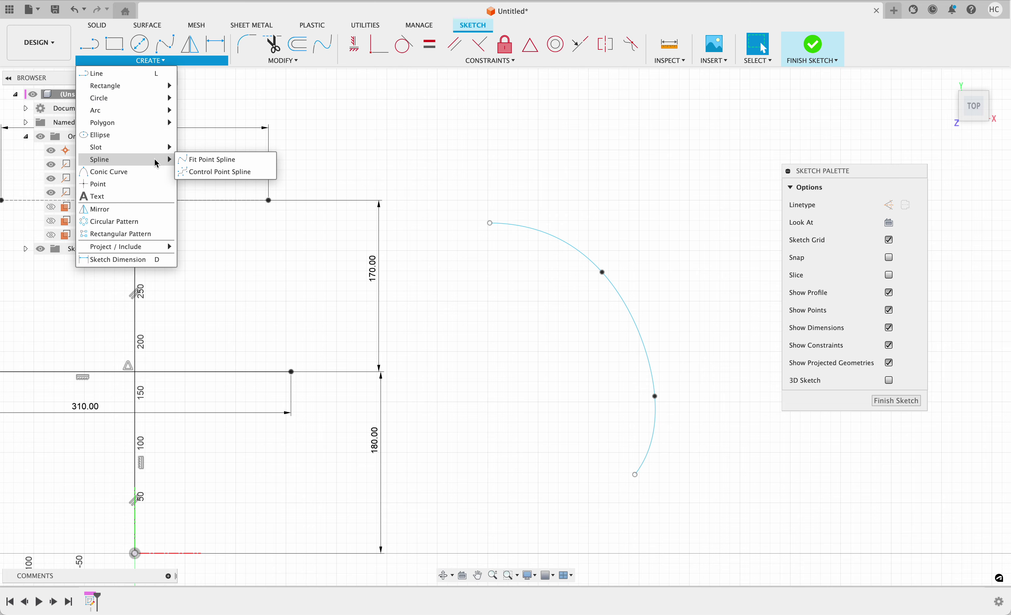
click(193, 173)
middle_drag(572, 193, 446, 156)
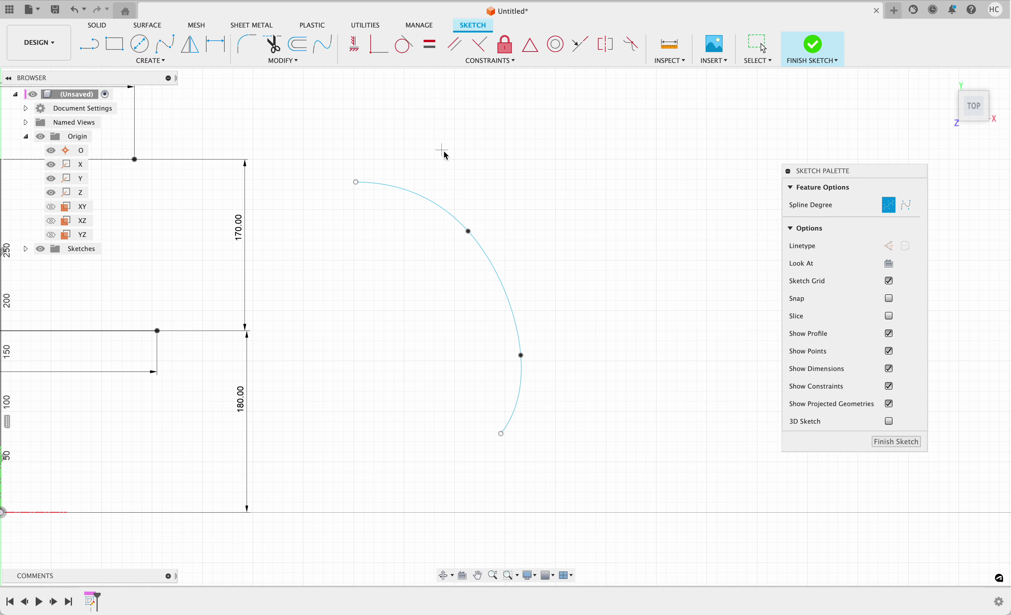
click(604, 218)
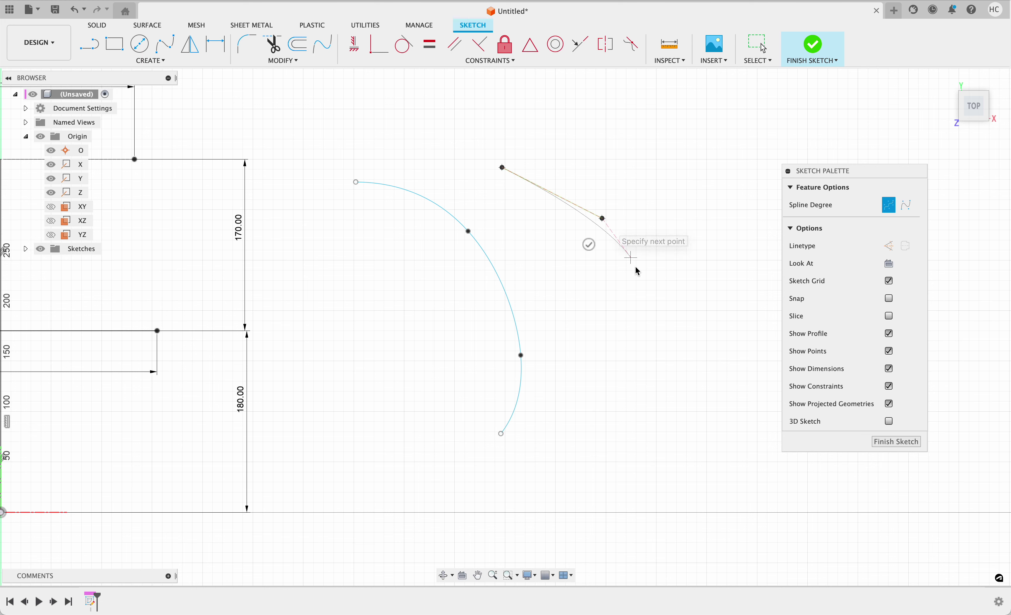
click(646, 345)
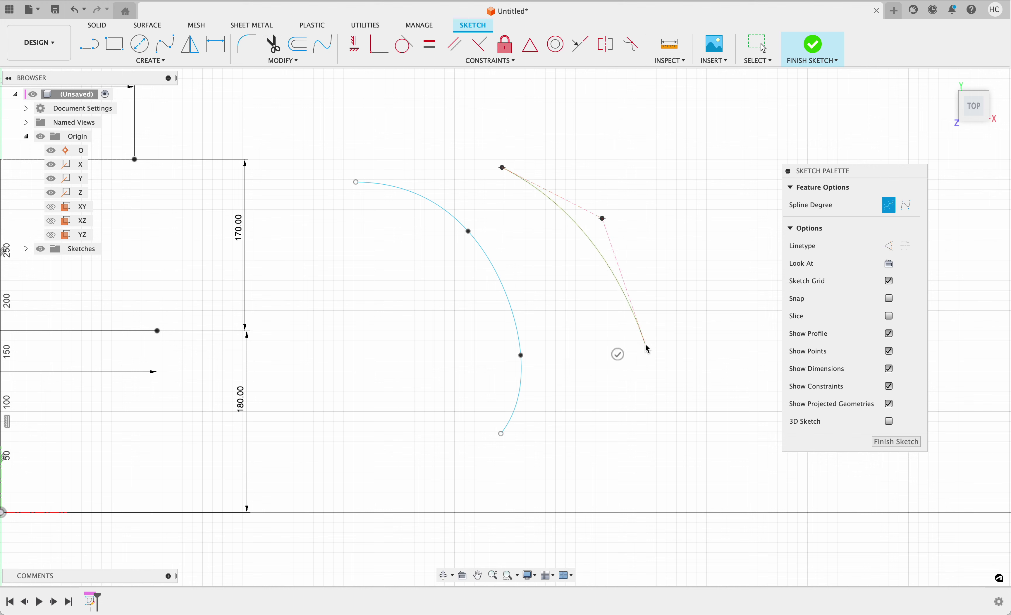
click(619, 437)
click(589, 426)
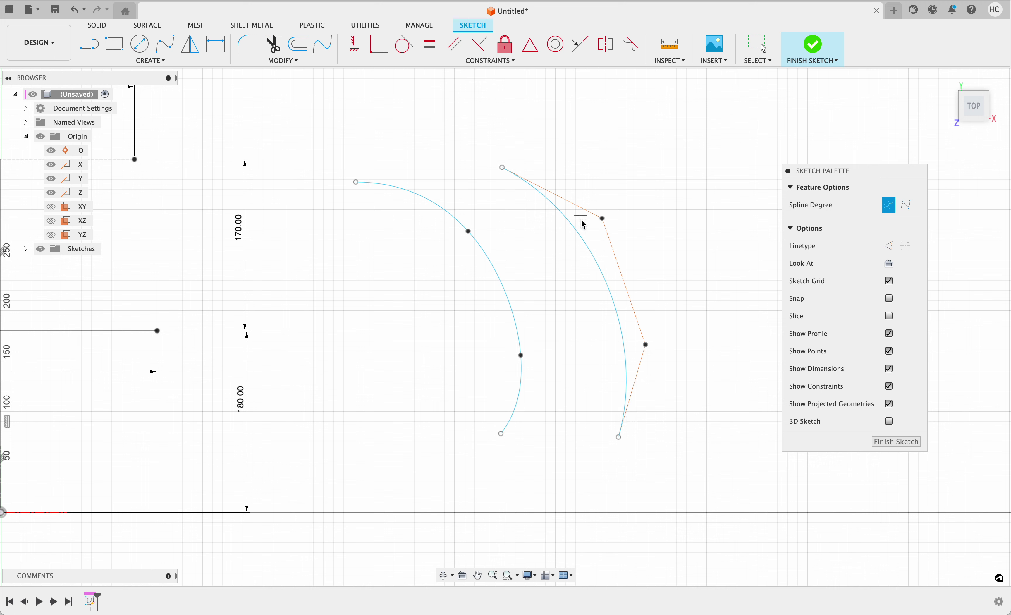
key(Escape)
Reshape the control point spline into a quarter-round curve by moving its two middle control points and raising its lower endpoint
drag(603, 218, 656, 167)
drag(647, 346, 657, 260)
drag(628, 426, 657, 314)
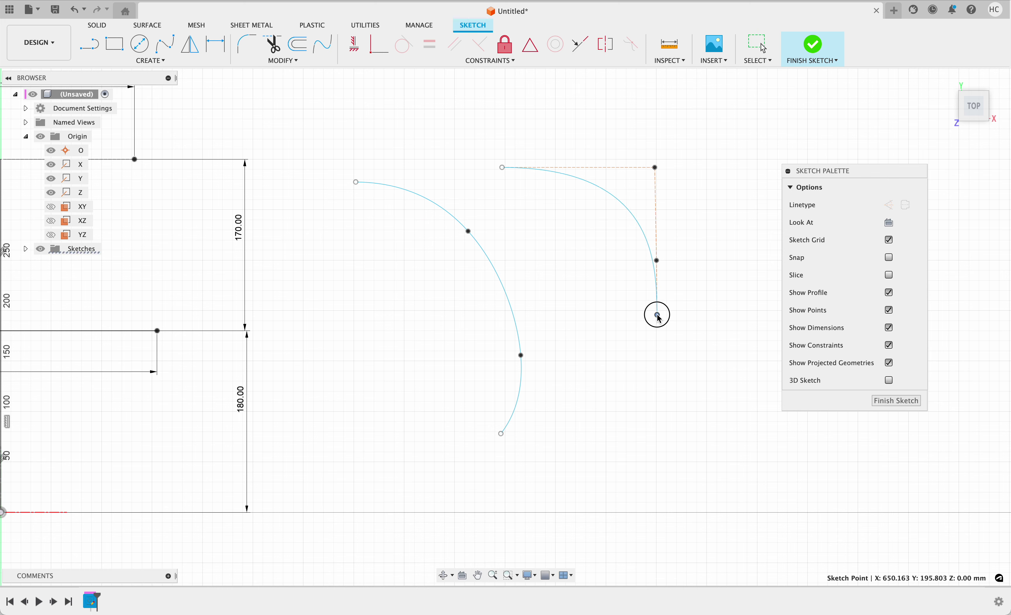
drag(654, 168, 576, 172)
drag(657, 262, 656, 225)
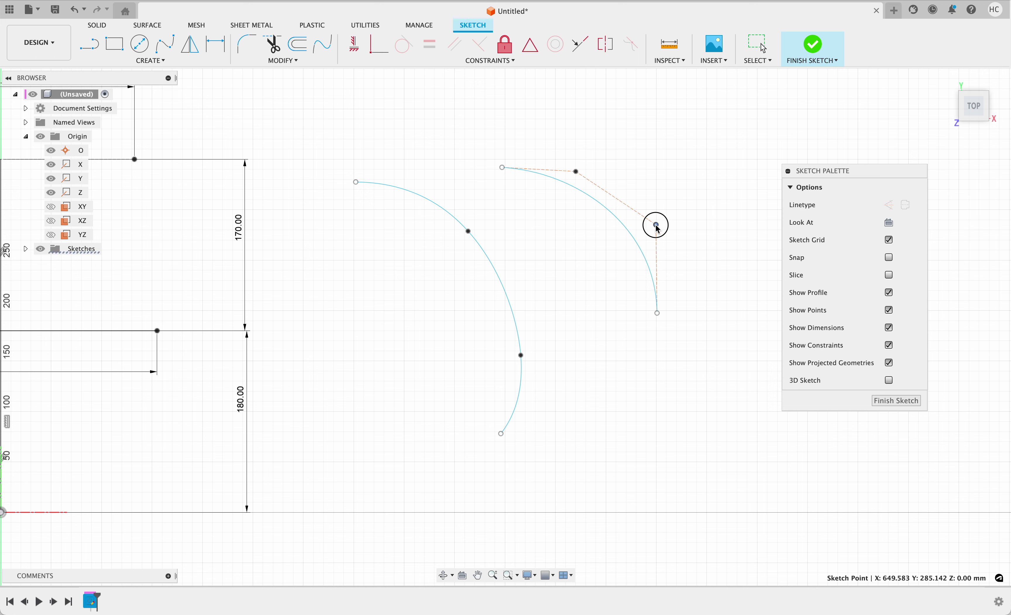
mouse_move(576, 171)
mouse_down()
mouse_move(599, 165)
mouse_move(590, 166)
mouse_up()
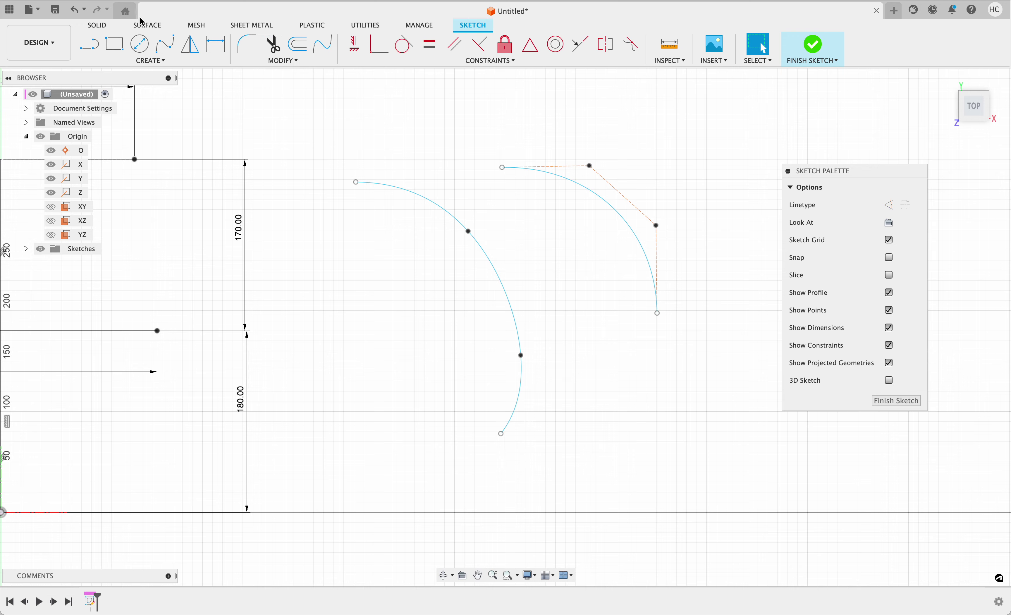
Draw a three-point arc with a radius of about 128 mm above the two splines, and select its centre point and curve
click(150, 61)
mouse_move(116, 116)
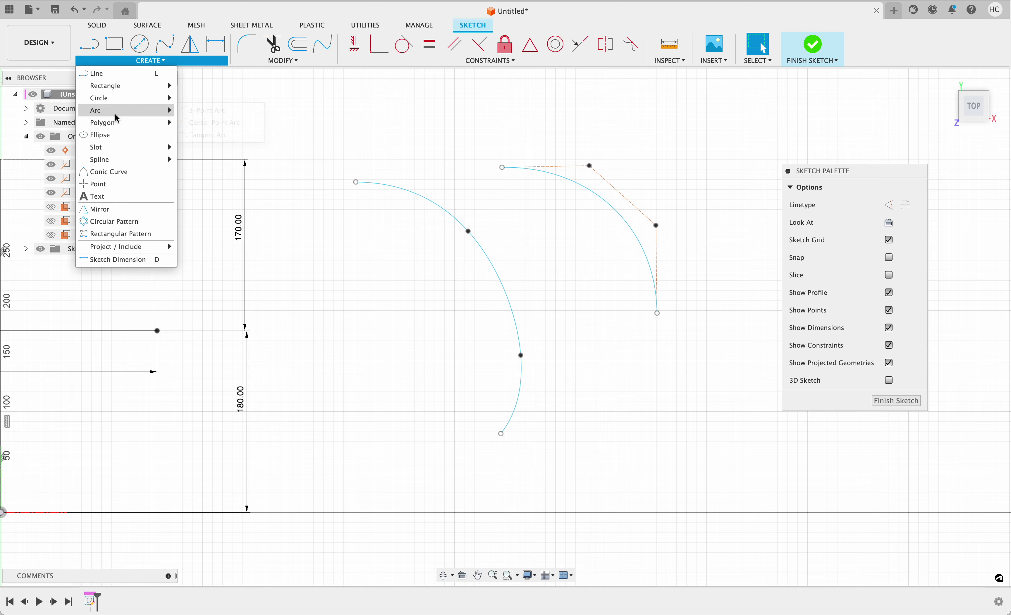
click(213, 122)
scroll(447, 279, down, 1)
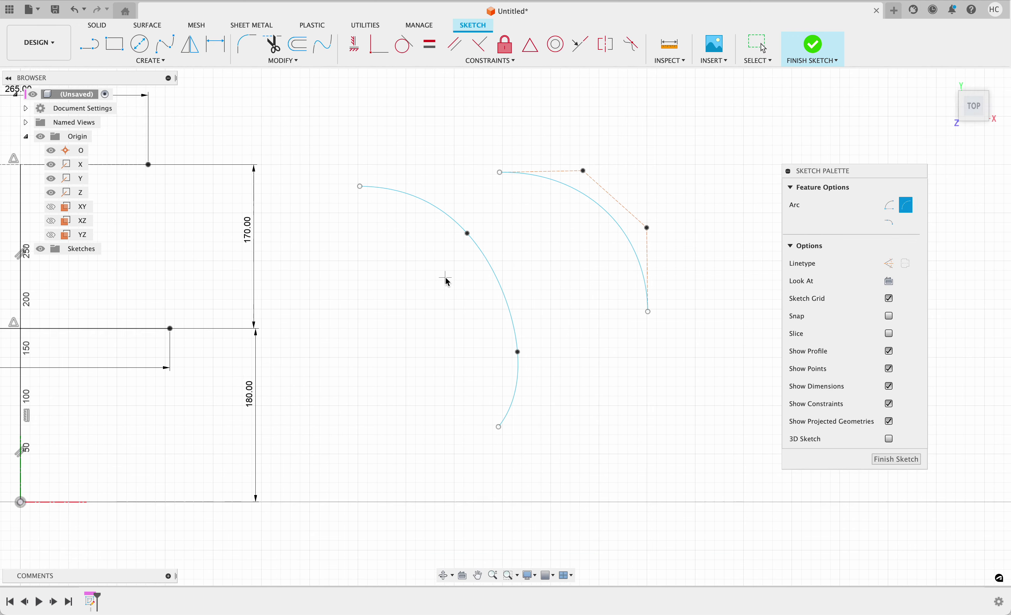
scroll(448, 282, down, 3)
click(501, 166)
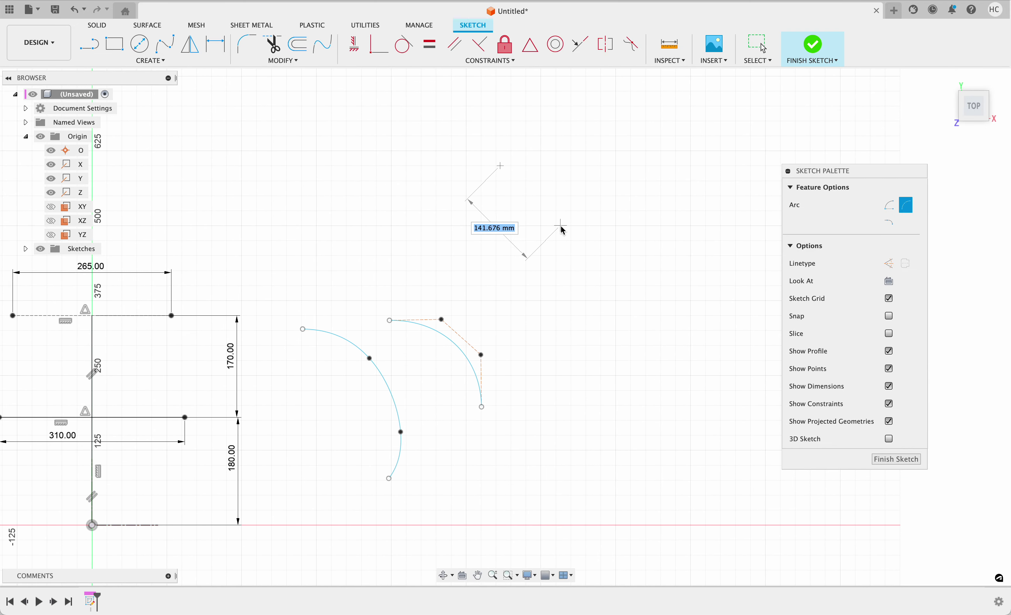
click(590, 257)
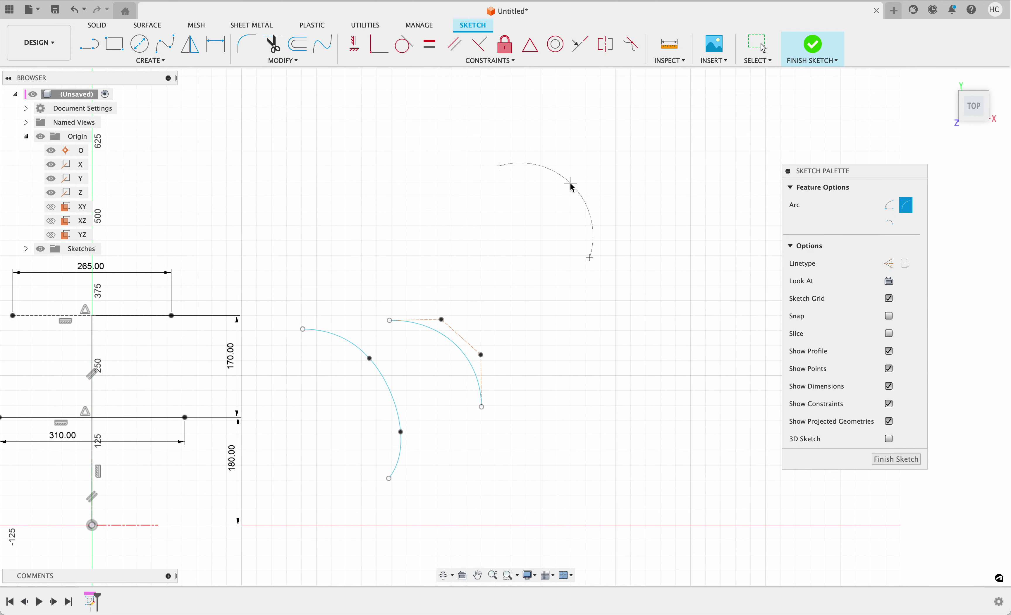
key(Escape)
click(515, 242)
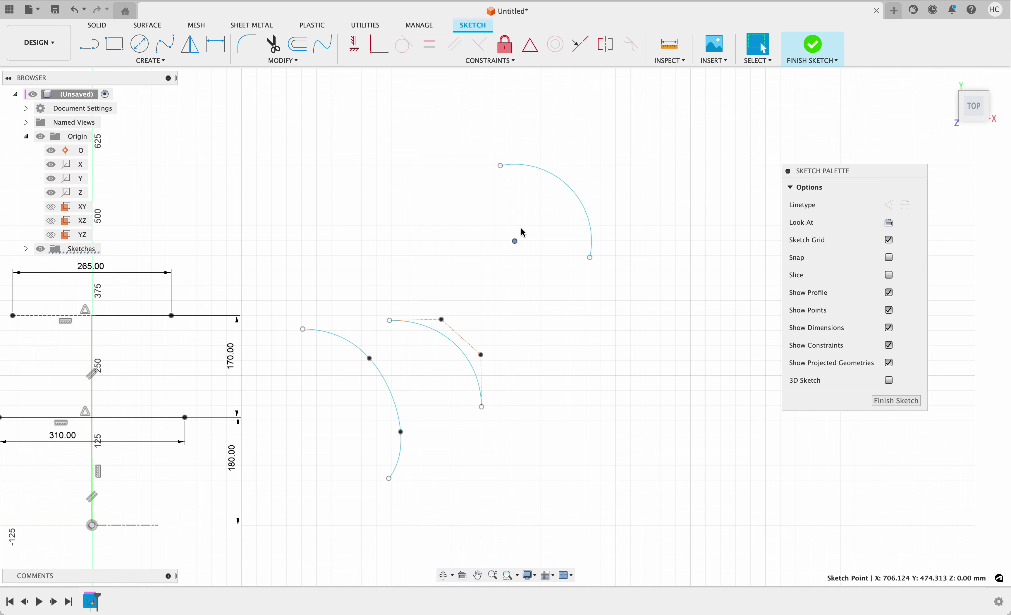
click(542, 176)
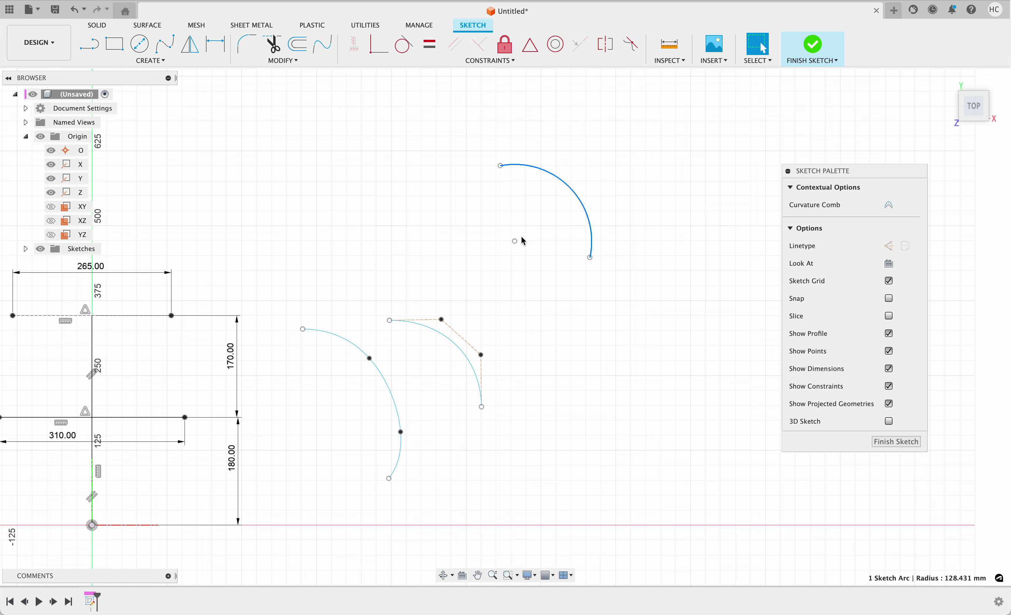
Draw a centre-diameter circle about 257 mm across from the arc's centre point through the arc's upper endpoint
click(516, 241)
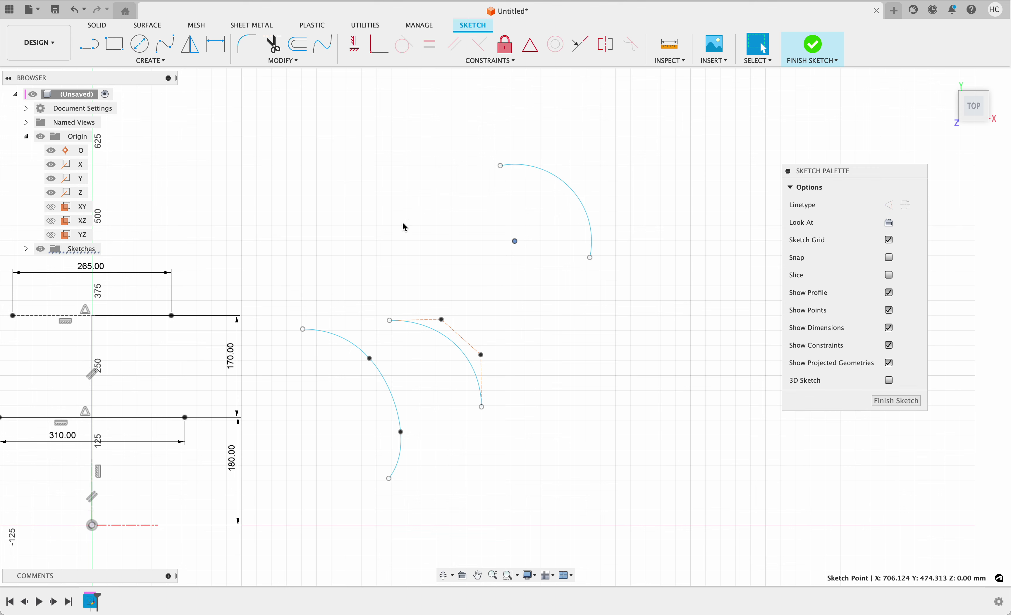
key(c)
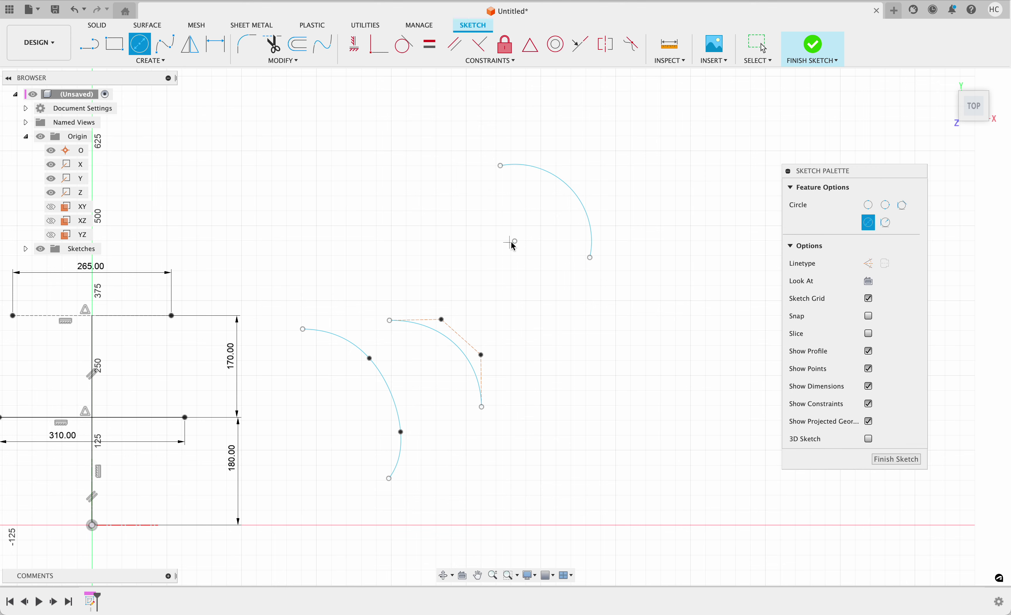
click(516, 241)
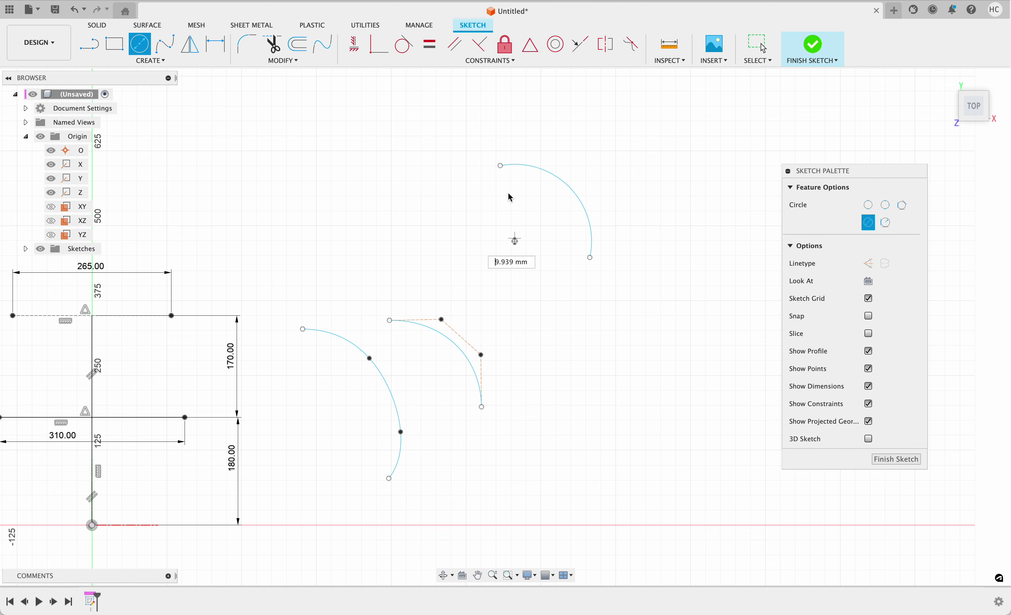
click(501, 166)
key(Escape)
click(592, 220)
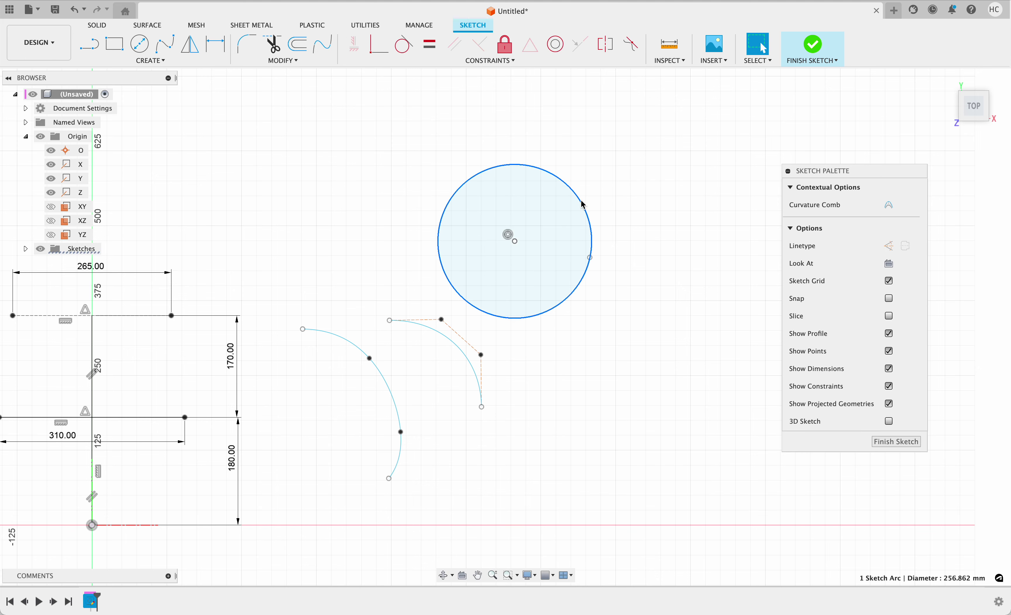
Delete the circle overlaid on the arc, keeping the arc, and select the arc
click(498, 250)
click(475, 181)
key(Delete)
click(528, 171)
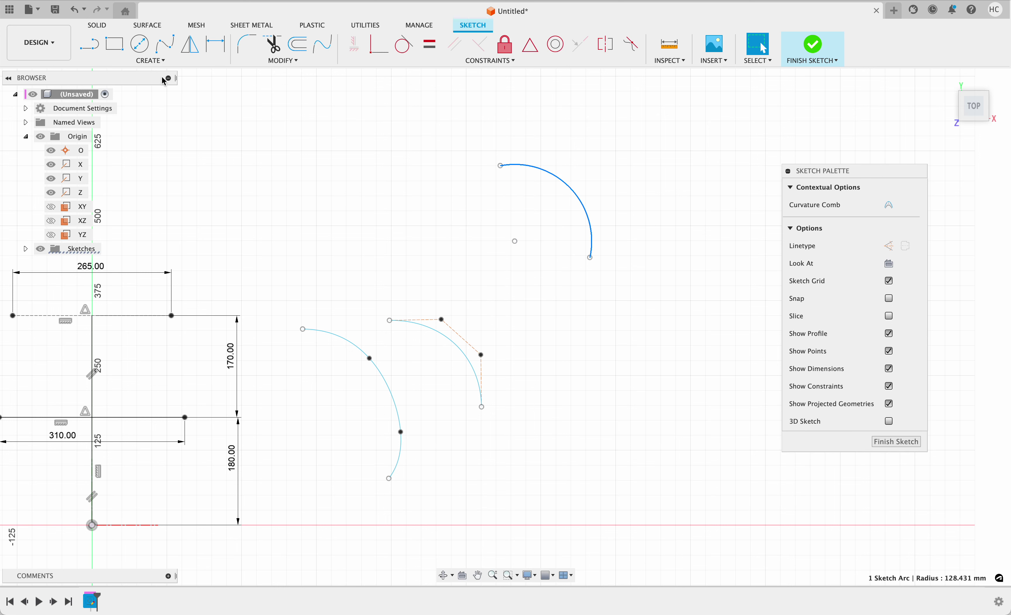
Draw a second three-point arc on the positive X side of the first, with endpoints about 197 mm apart, and select its centre point
click(147, 61)
mouse_move(162, 110)
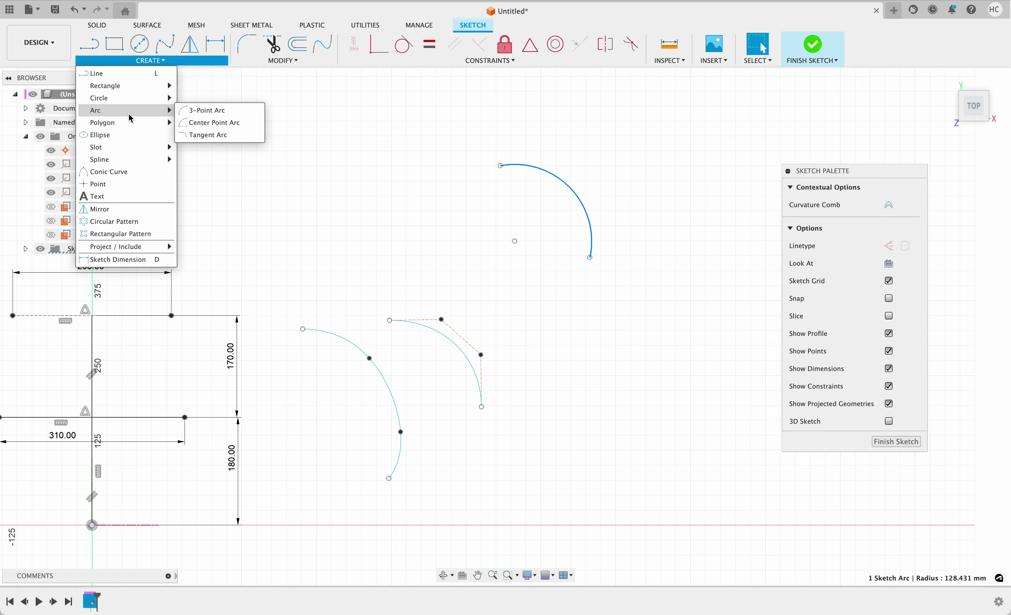
click(195, 110)
click(632, 223)
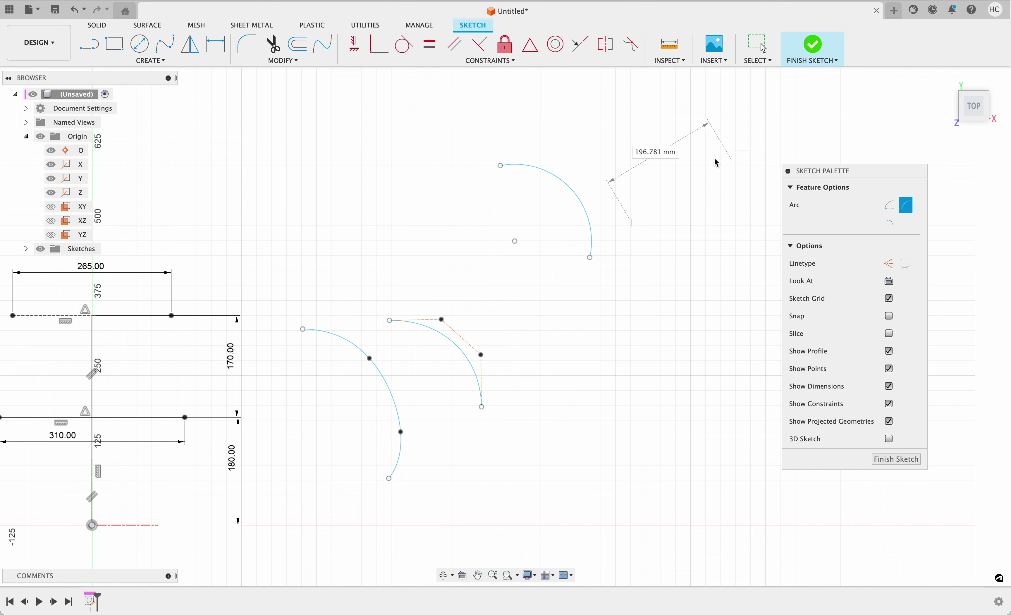
click(734, 162)
click(693, 213)
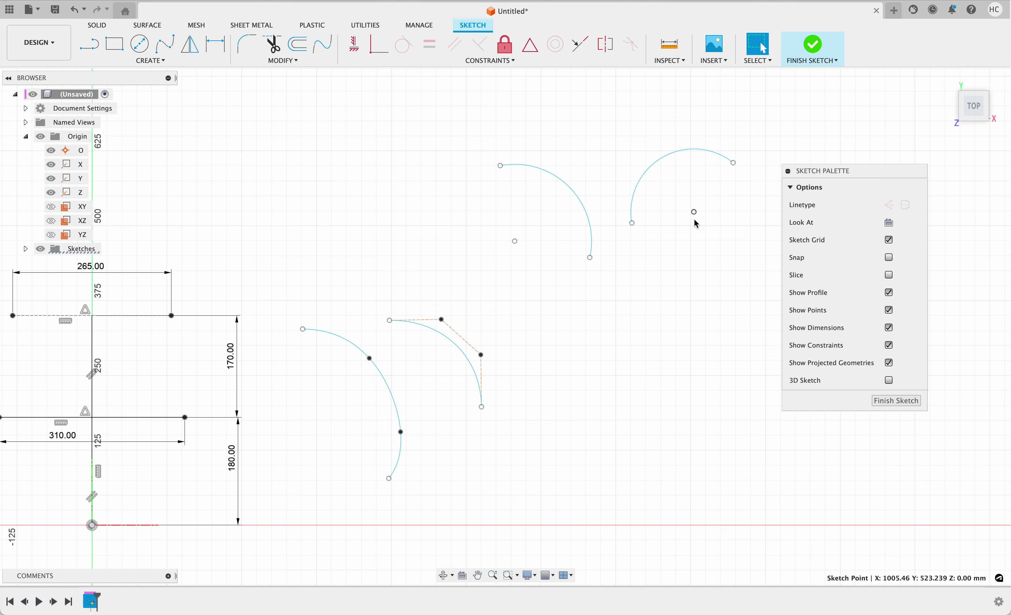
Delete both arcs above the splines
drag(744, 282, 469, 131)
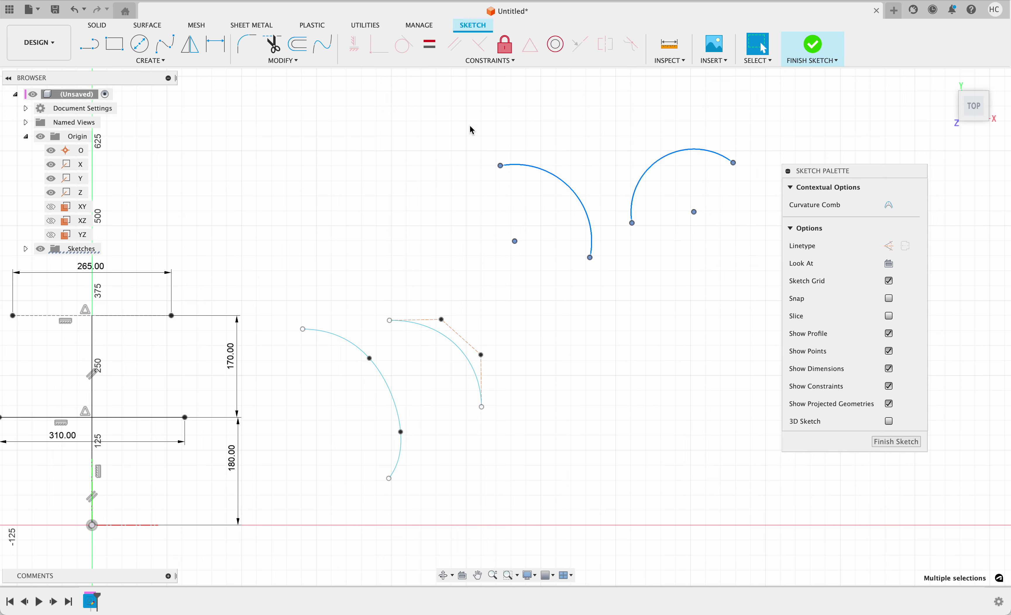
key(Delete)
Reshape the control point spline by raising its two middle control points, and lower the first of them below the curve's upper endpoint
click(448, 341)
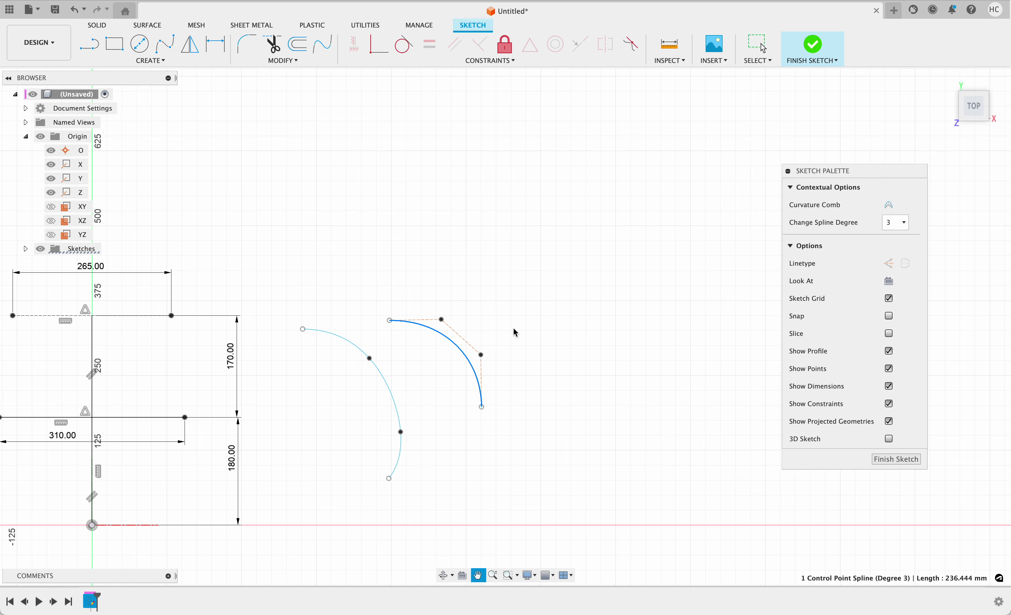
middle_drag(492, 322, 620, 285)
drag(574, 285, 586, 203)
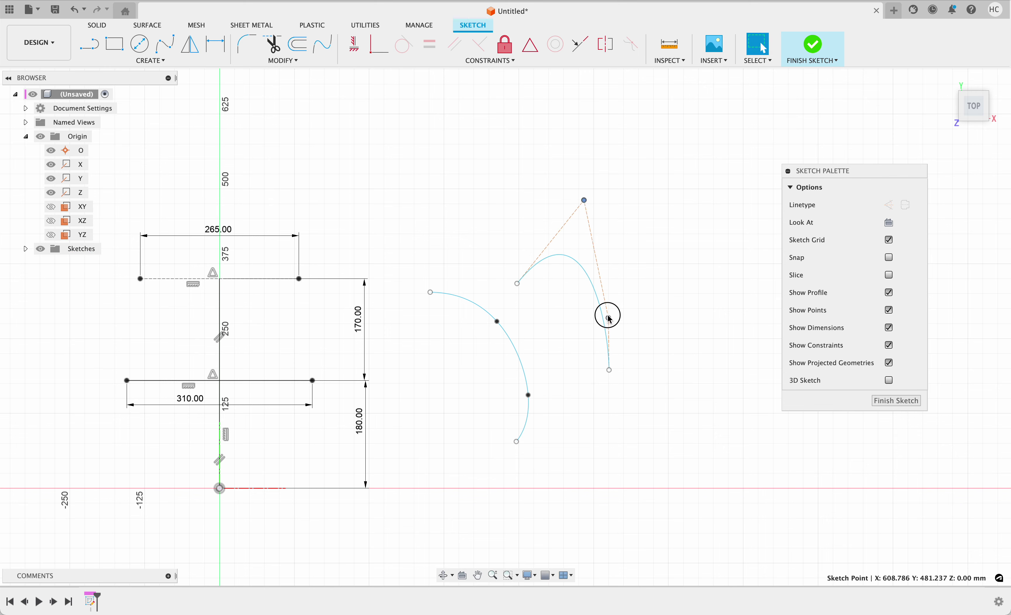
drag(608, 317, 608, 275)
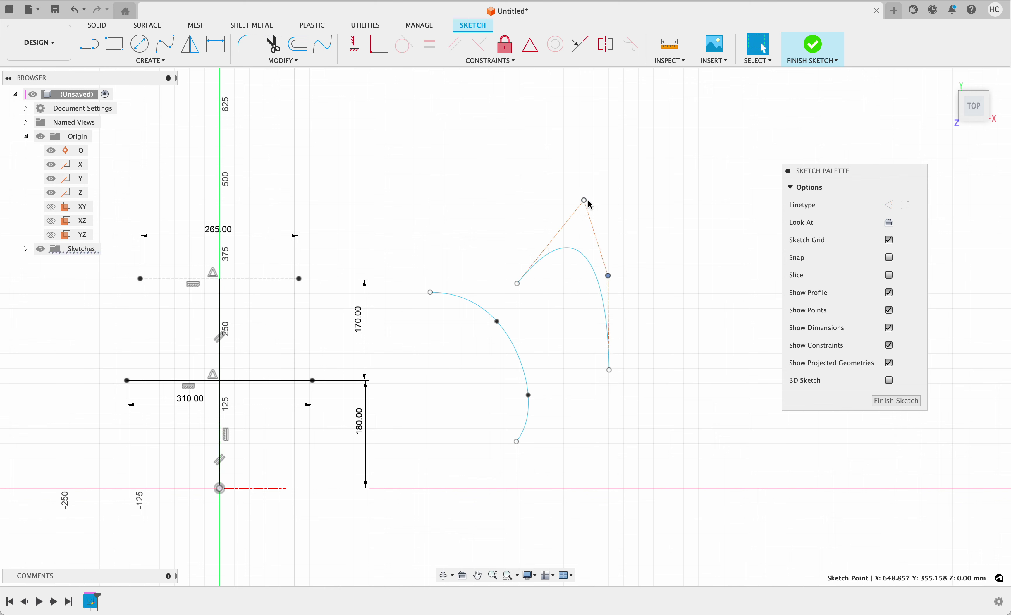
mouse_move(586, 202)
mouse_down()
mouse_move(570, 173)
mouse_move(570, 264)
mouse_move(593, 304)
mouse_move(611, 244)
mouse_move(568, 292)
mouse_up()
Delete the fit point spline and the control point spline
mouse_move(699, 460)
mouse_down()
mouse_move(577, 388)
mouse_move(405, 190)
mouse_up()
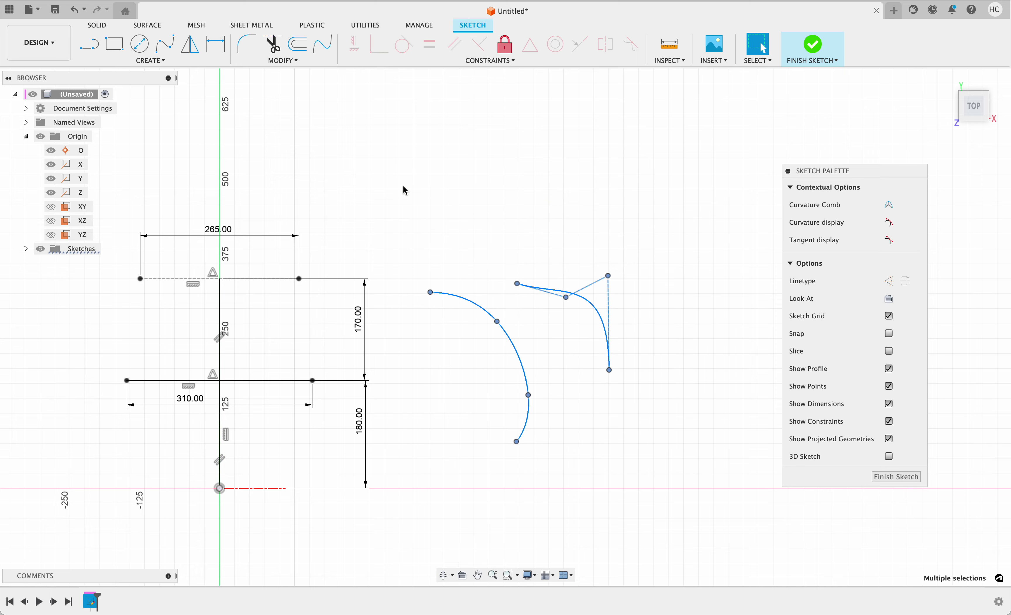
key(Delete)
Draw a four-point fit point spline on the positive X side of the dimensioned lines, bulging away from them
scroll(556, 349, down, 3)
scroll(436, 364, up, 8)
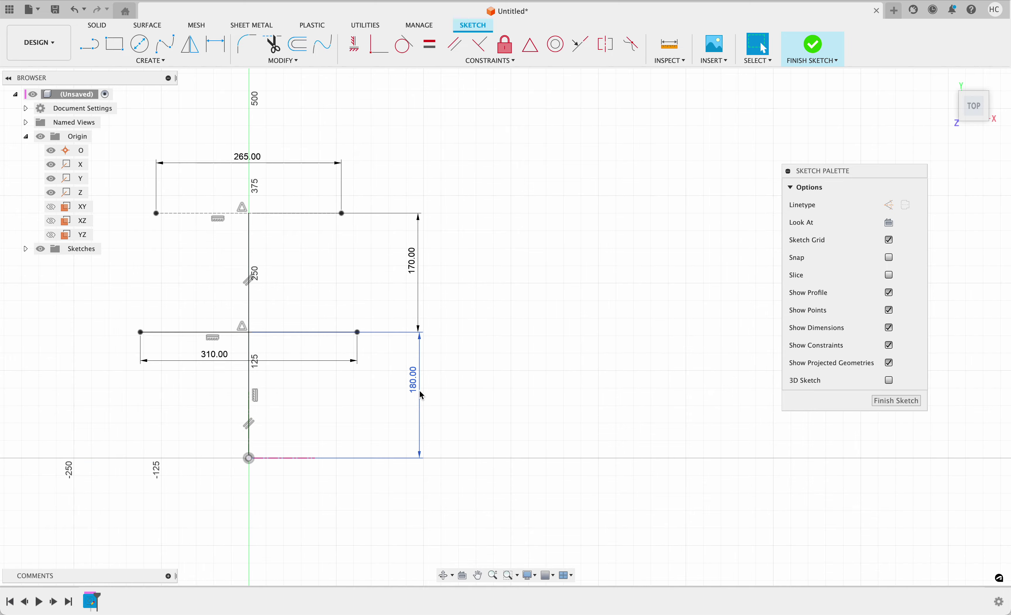
middle_drag(347, 405, 511, 386)
click(163, 45)
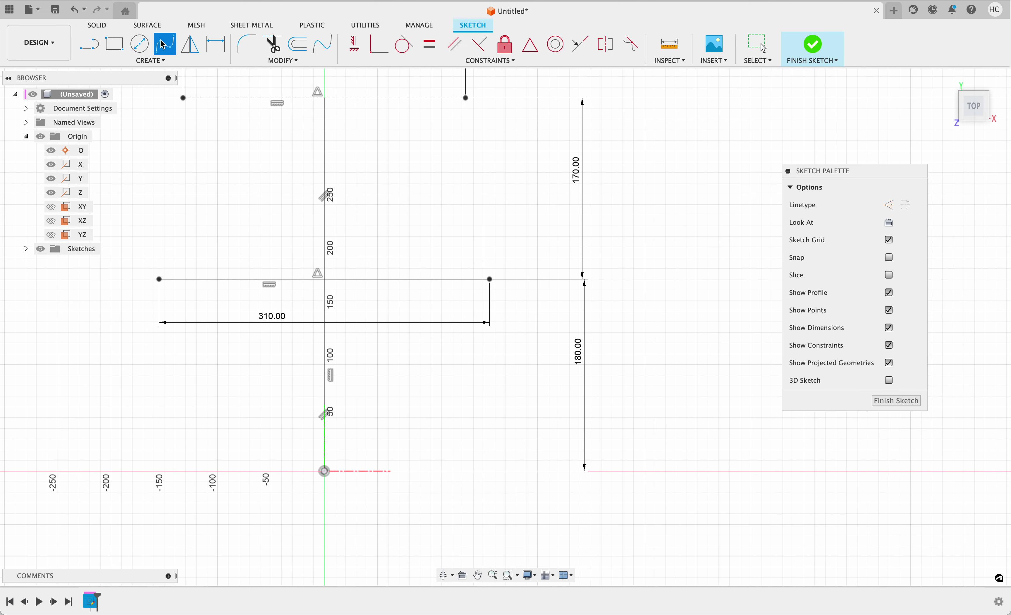
scroll(748, 188, down, 2)
click(619, 238)
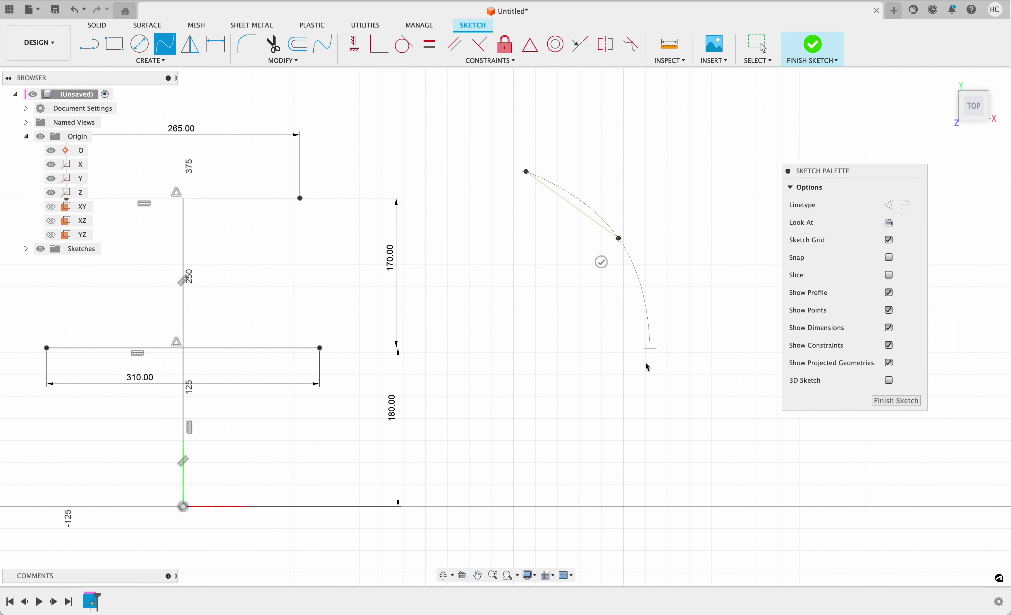
click(646, 374)
click(581, 452)
click(576, 422)
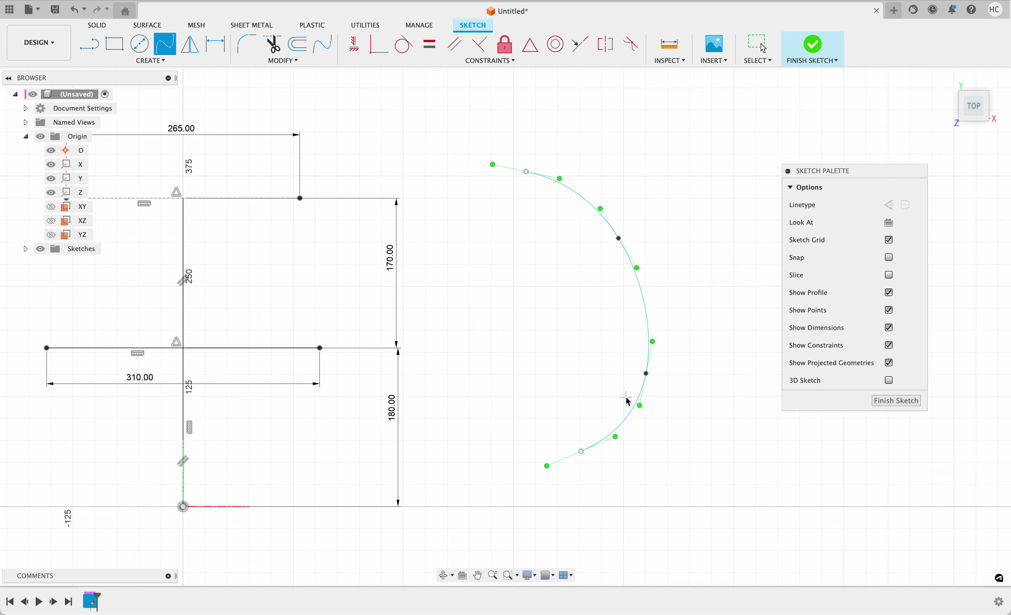
key(Escape)
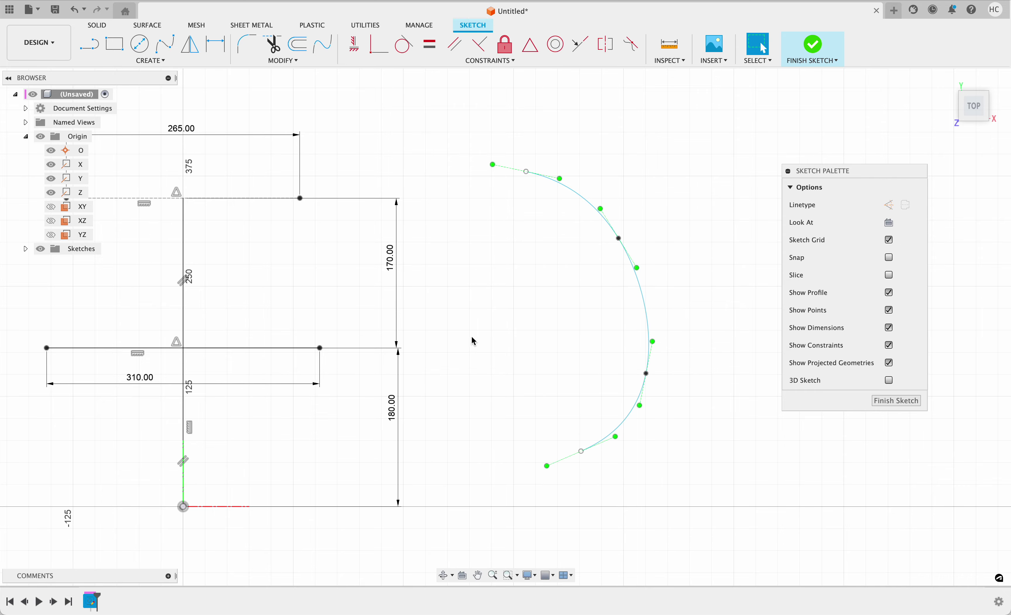
click(382, 144)
scroll(402, 162, up, 3)
scroll(406, 162, down, 4)
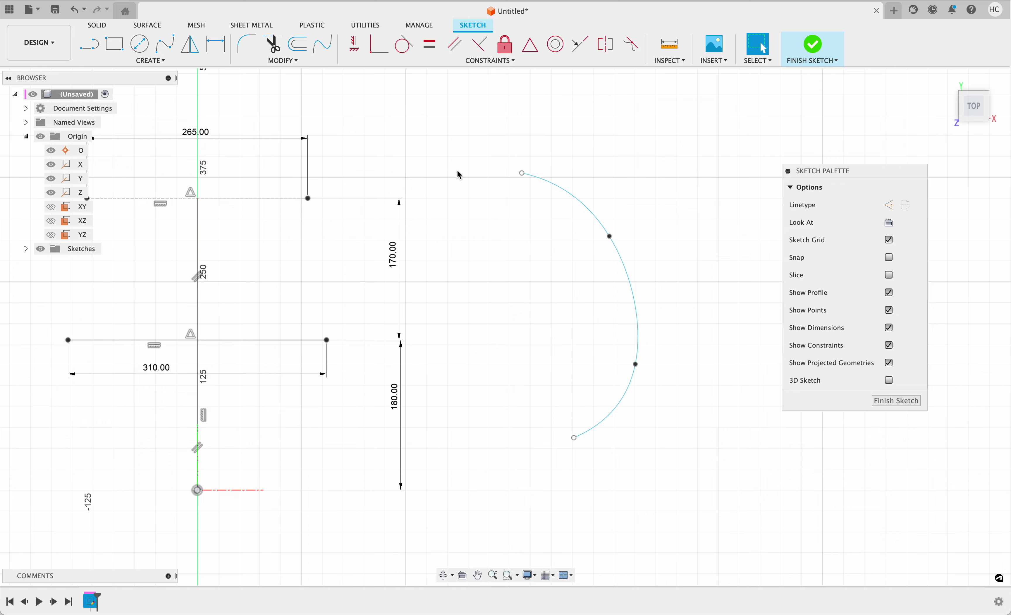
scroll(457, 169, down, 2)
middle_drag(457, 169, 389, 193)
click(160, 61)
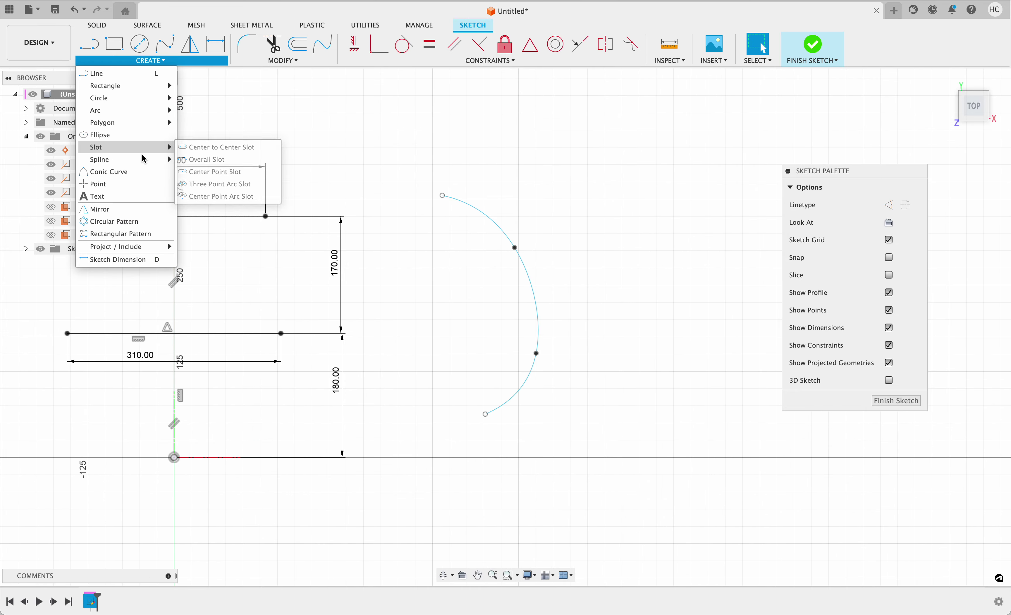
mouse_move(149, 159)
click(193, 172)
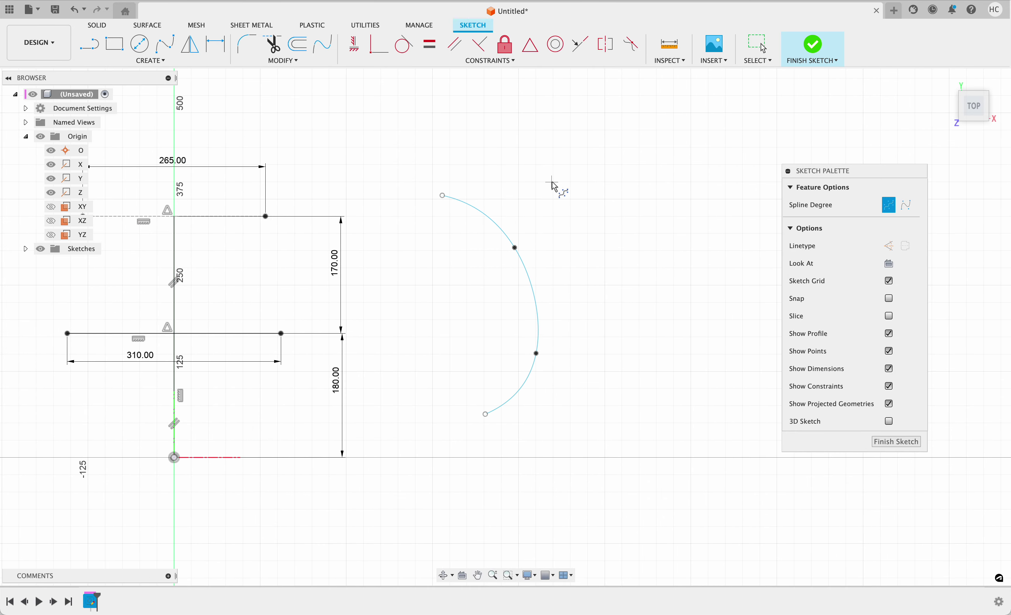
click(713, 262)
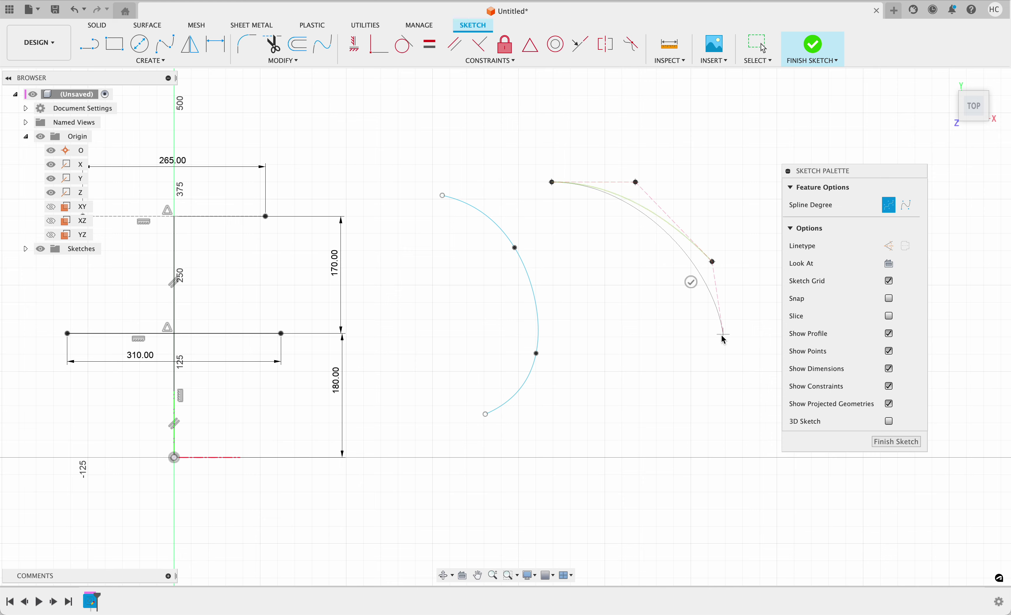
key(Escape)
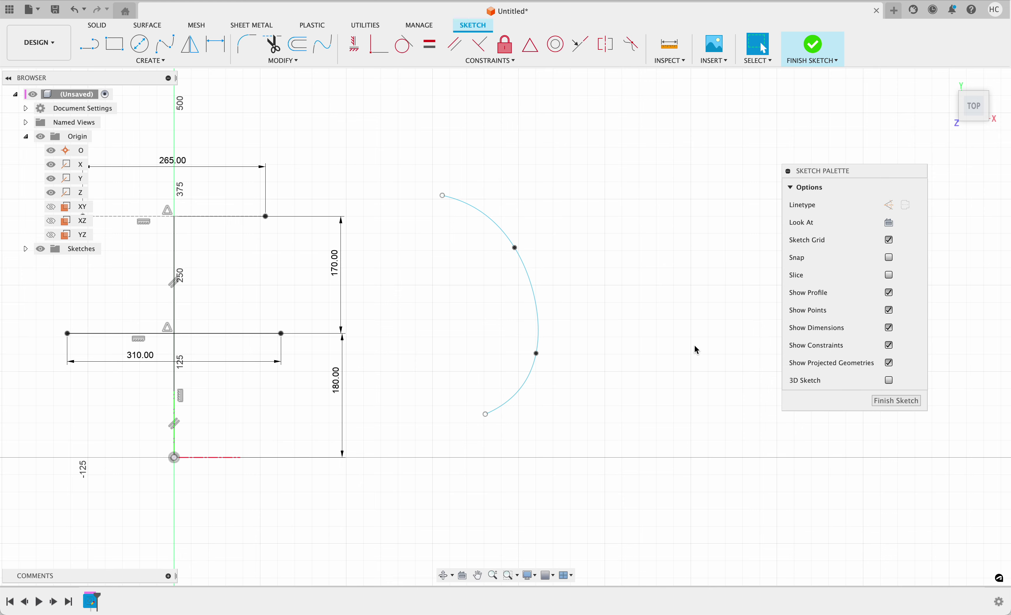
Draw a four-point control point spline shaped as a quarter-round curve on the positive X side of the fit point spline
click(151, 60)
mouse_move(145, 159)
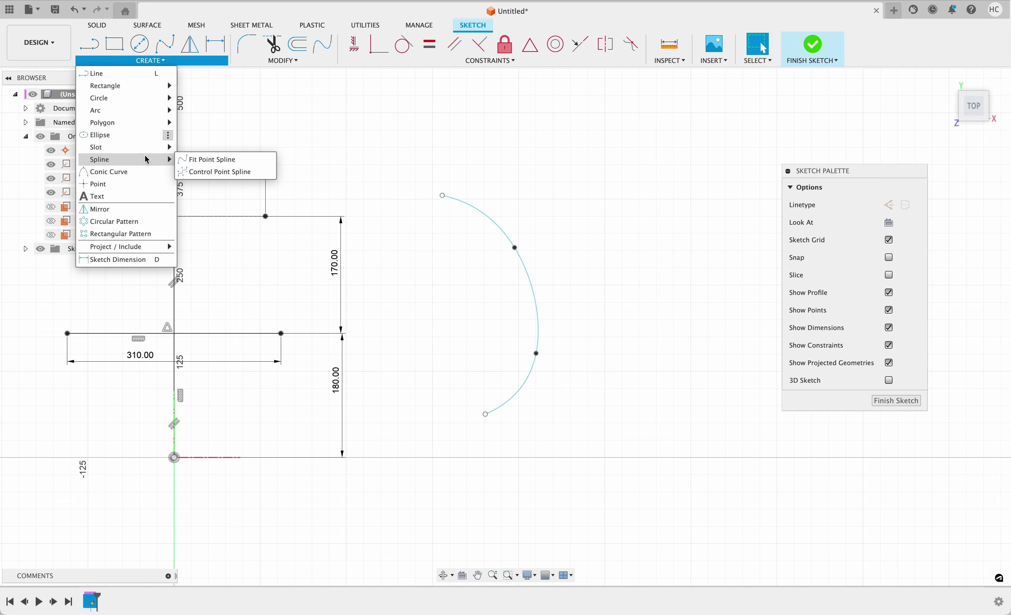
click(185, 171)
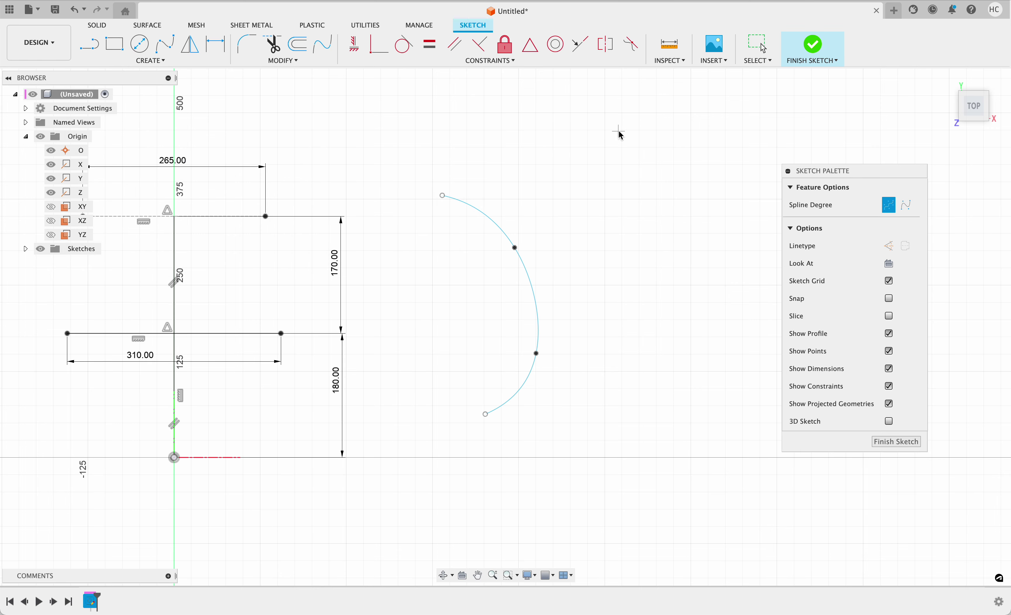
click(701, 135)
click(753, 199)
click(754, 290)
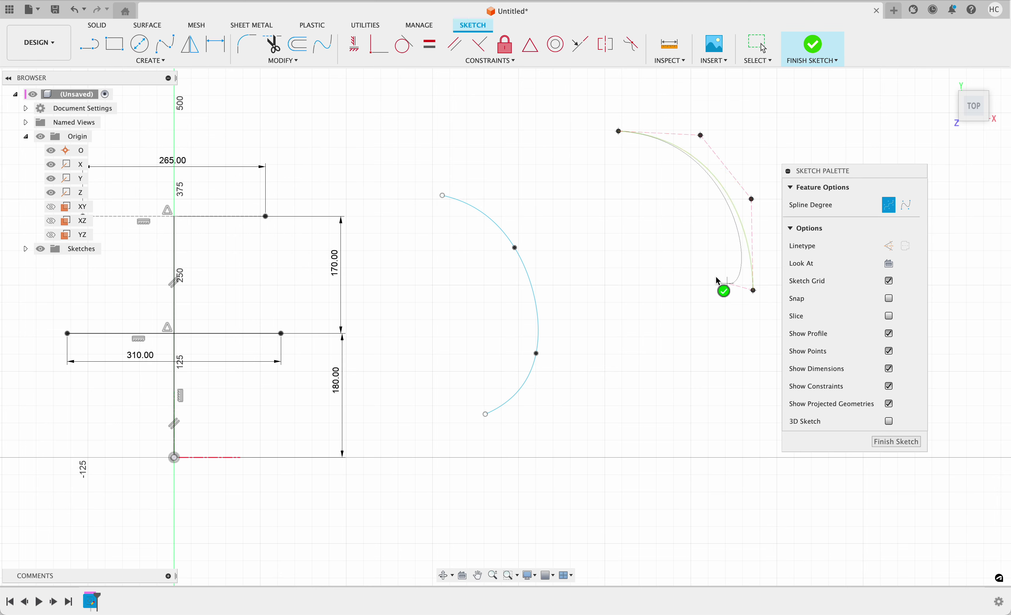
key(Return)
Close the quarter-round profile with a vertical line from the control point spline's upper endpoint and a horizontal line to its lower endpoint
key(l)
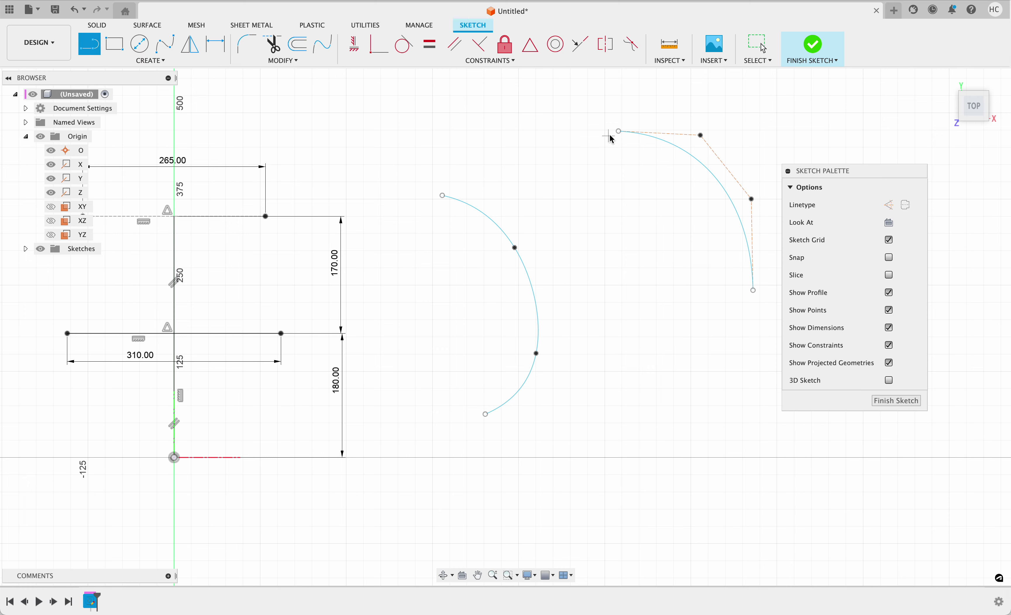
click(619, 131)
click(619, 291)
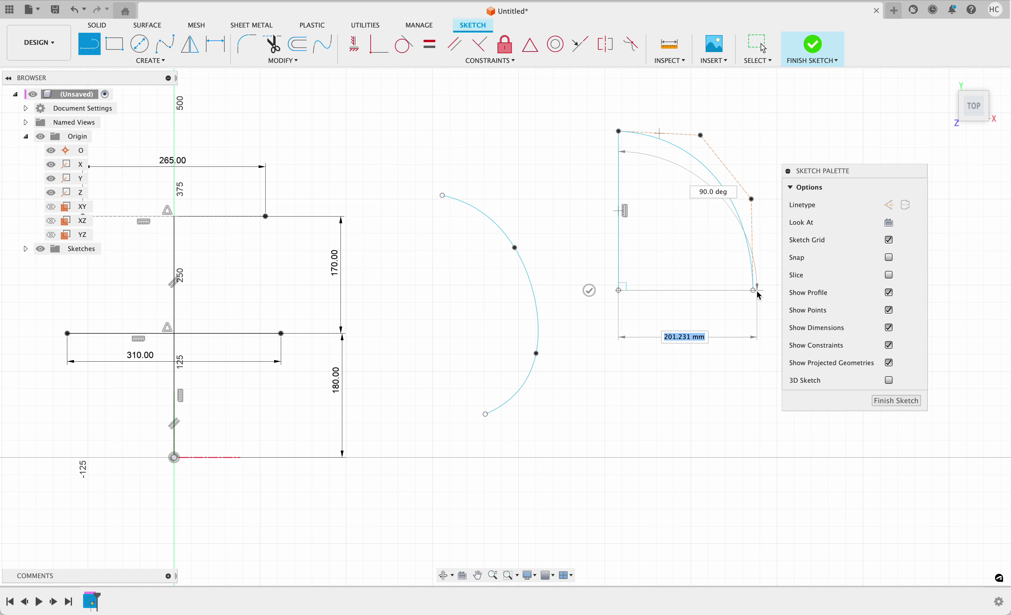
click(754, 291)
key(Escape)
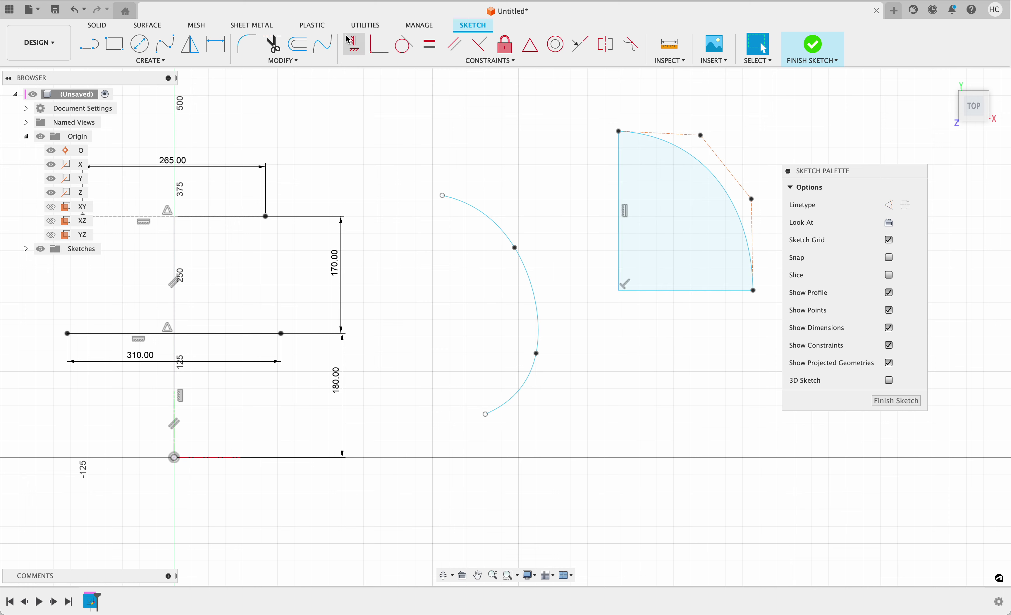
Try to add a perpendicular constraint between the profile's two straight lines and a Horizontal/Vertical constraint to its bottom line
click(371, 45)
key(Escape)
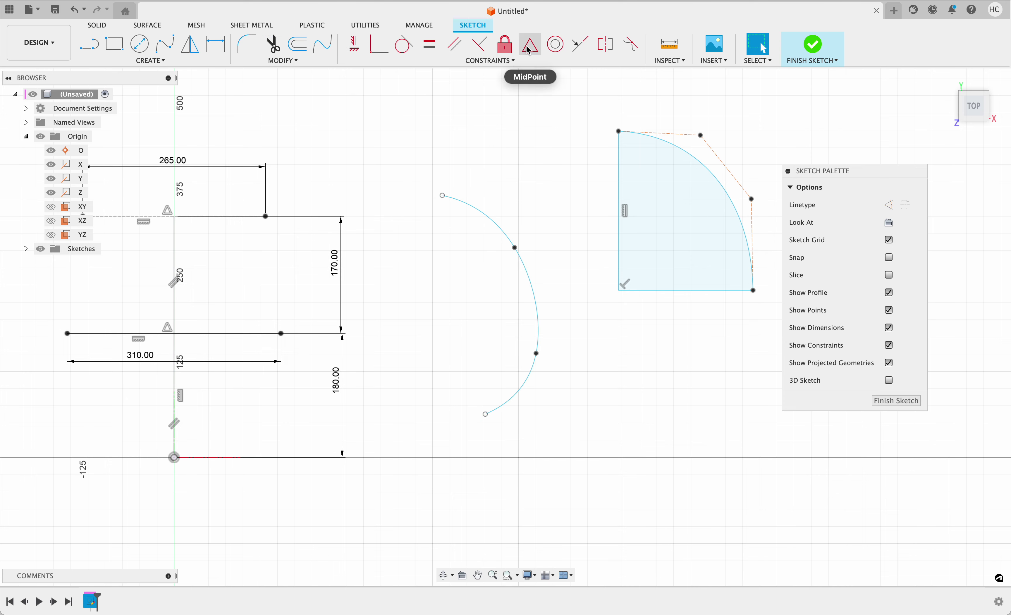
click(480, 44)
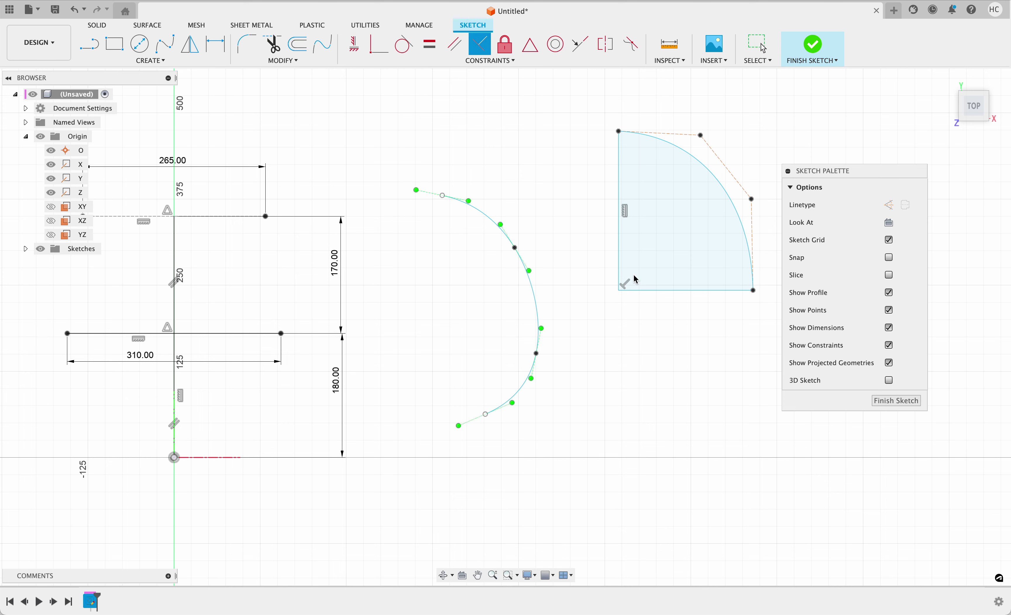
click(645, 291)
click(620, 261)
click(354, 45)
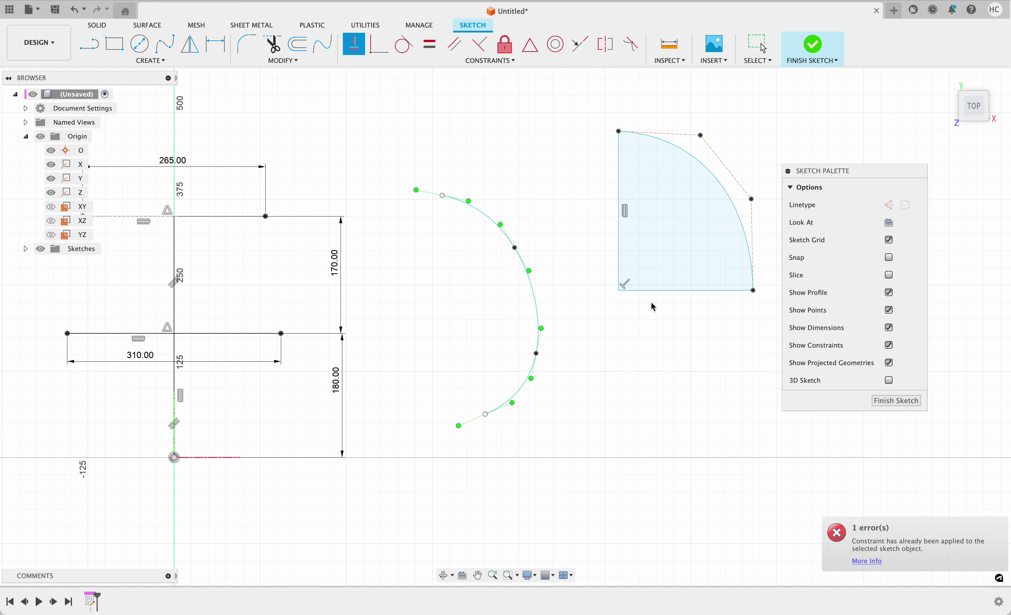
click(672, 291)
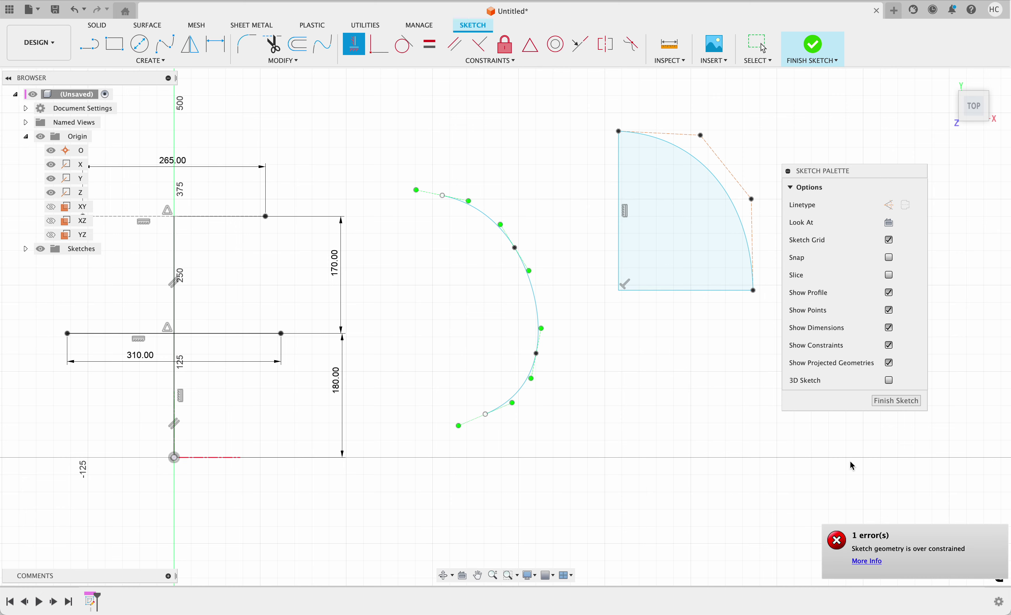
key(Escape)
Stretch the closed profile by moving the corner where its bottom line meets the control point spline downward and outward
middle_drag(679, 315, 475, 311)
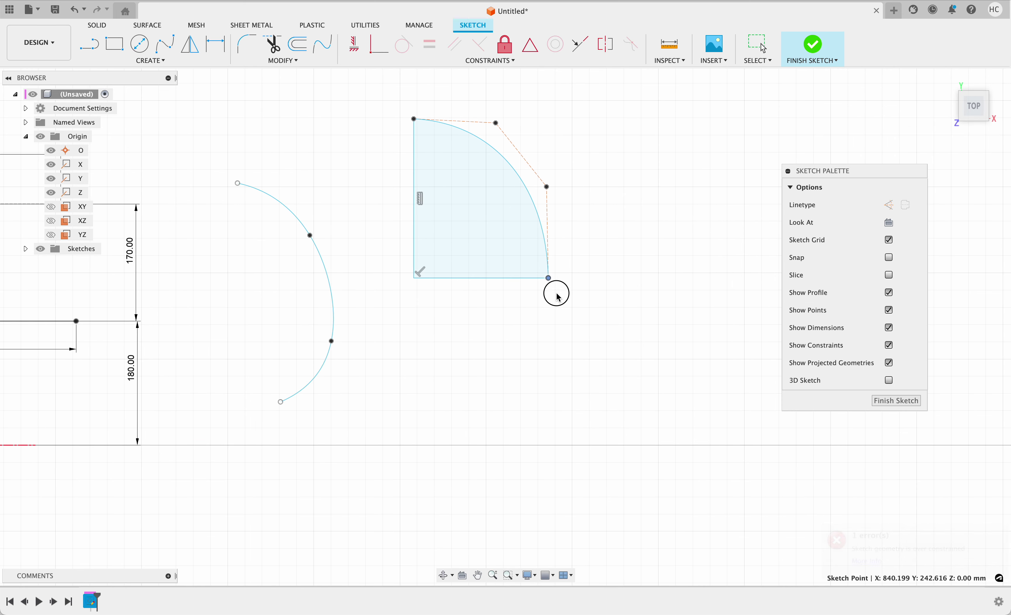
mouse_move(549, 278)
mouse_down()
mouse_move(591, 287)
mouse_move(598, 321)
mouse_move(568, 315)
mouse_up()
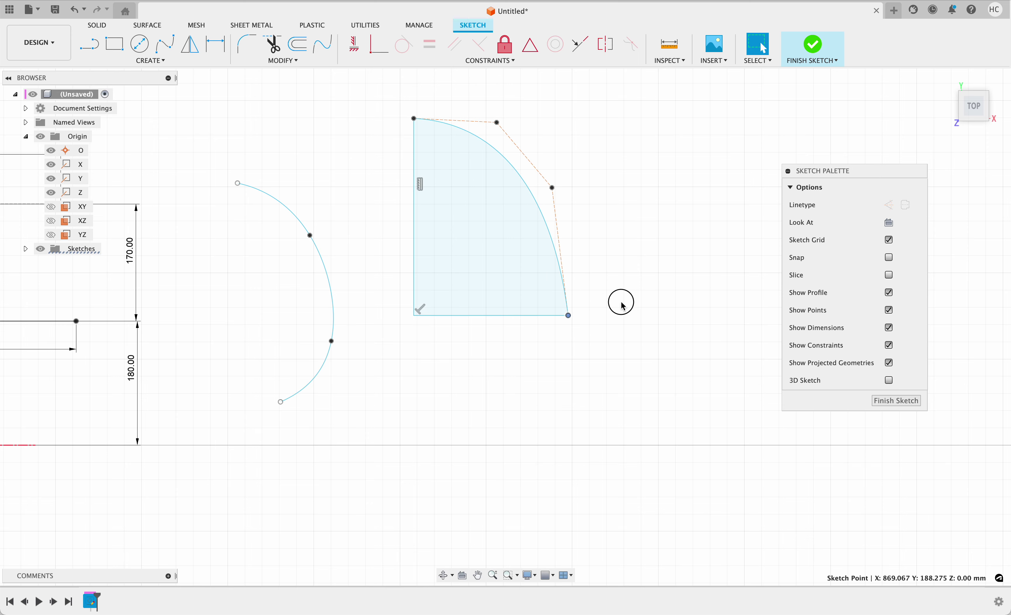
Dimension the vertical straight line of the closed spline profile to 285 mm
click(623, 306)
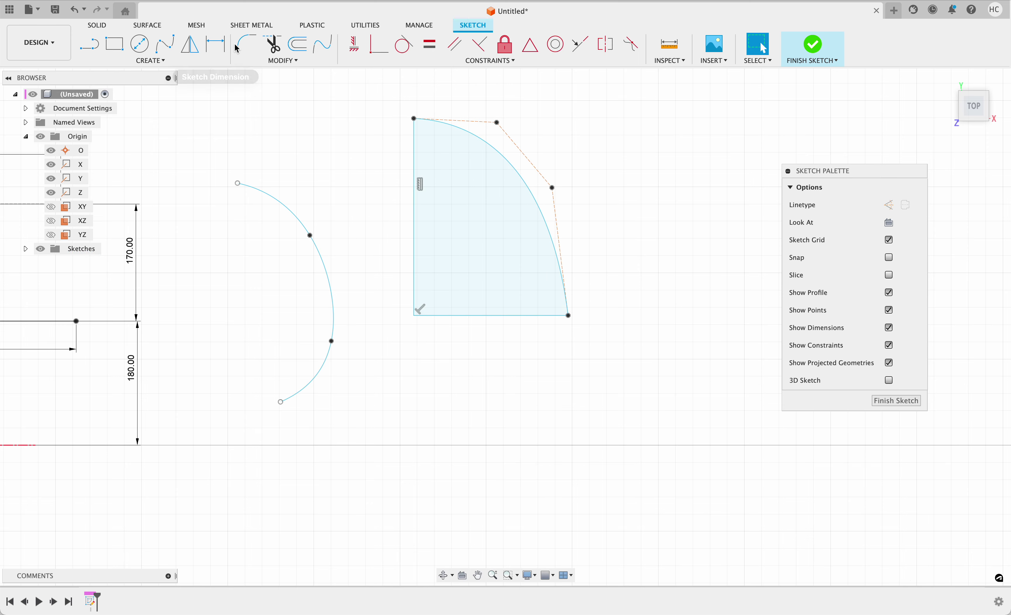
click(215, 43)
click(408, 159)
click(389, 159)
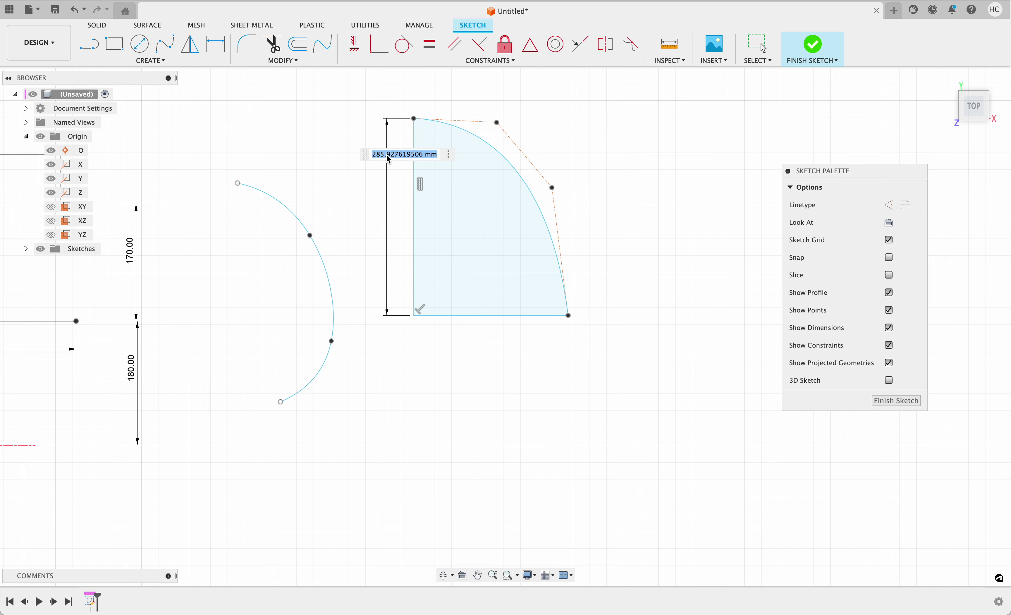
text(285)
key(Return)
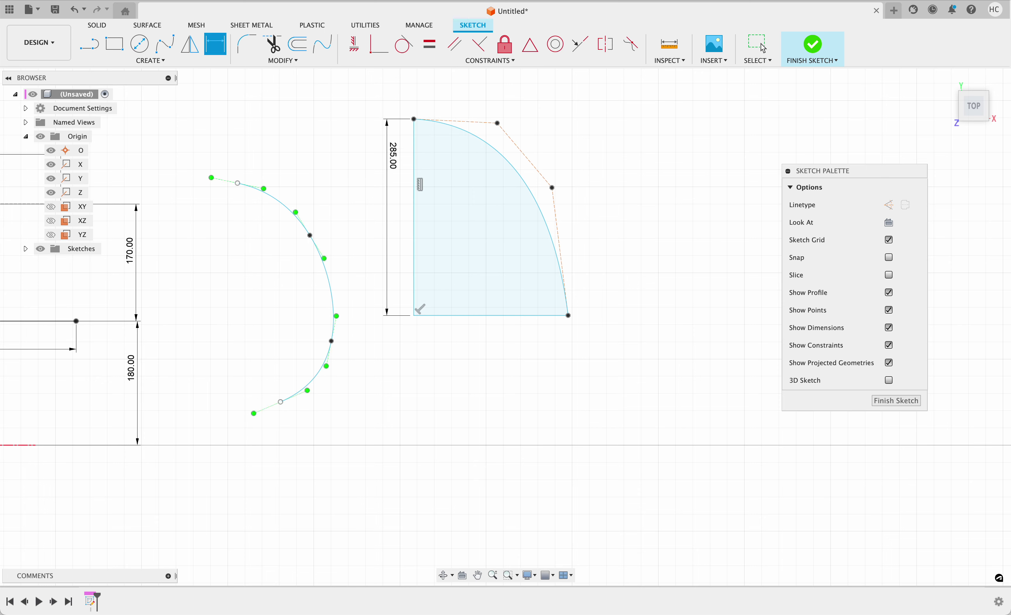
Dimension the bottom straight line of the closed spline profile to 220 mm
click(477, 316)
click(507, 350)
text(220)
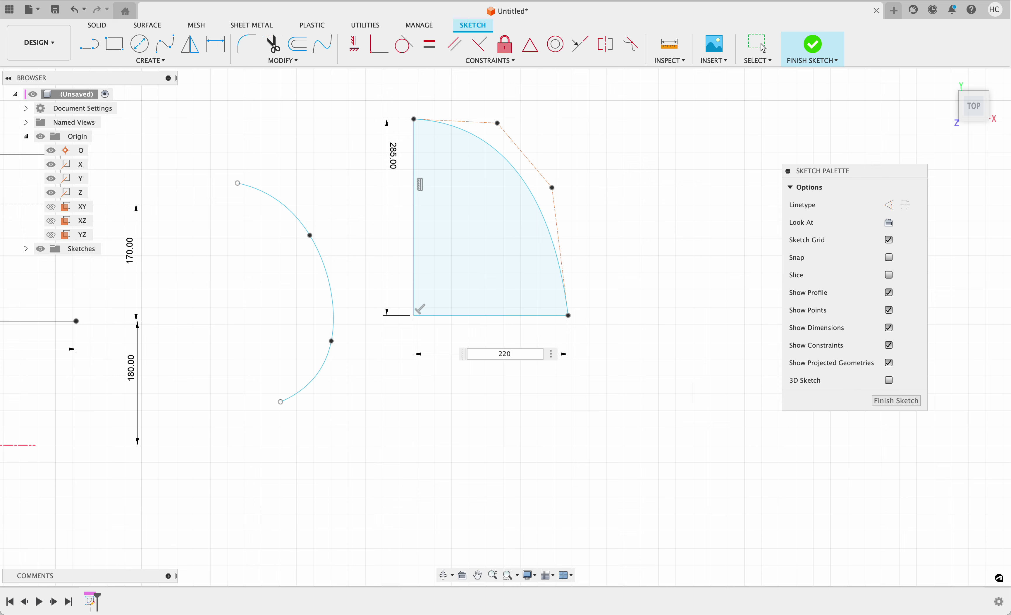
key(Return)
key(Escape)
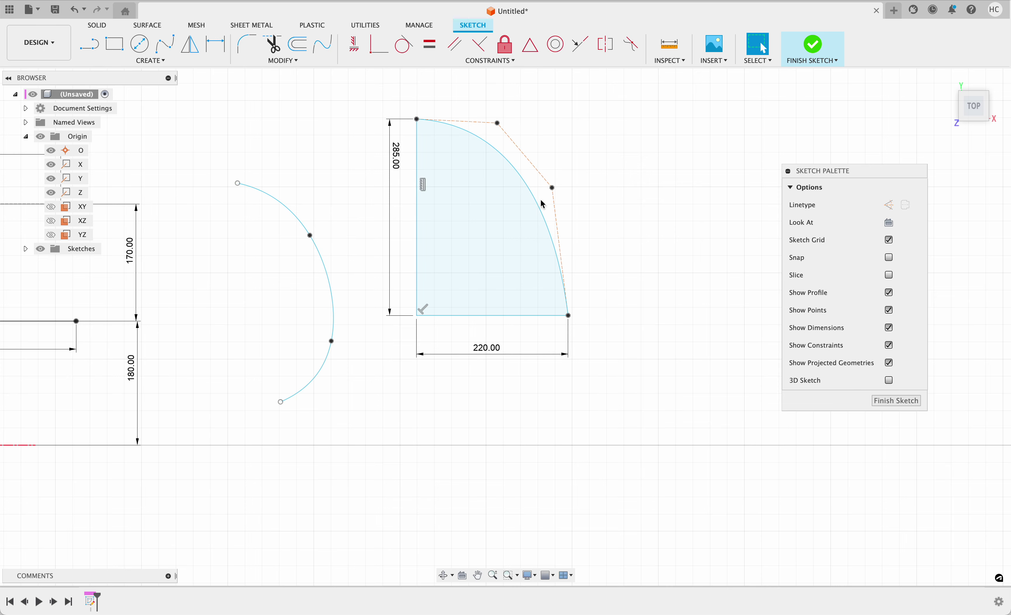
Apply Horizontal/Vertical constraints to the closed profile's first and last control polygon lines so the upper one is horizontal and the outer one vertical
click(354, 44)
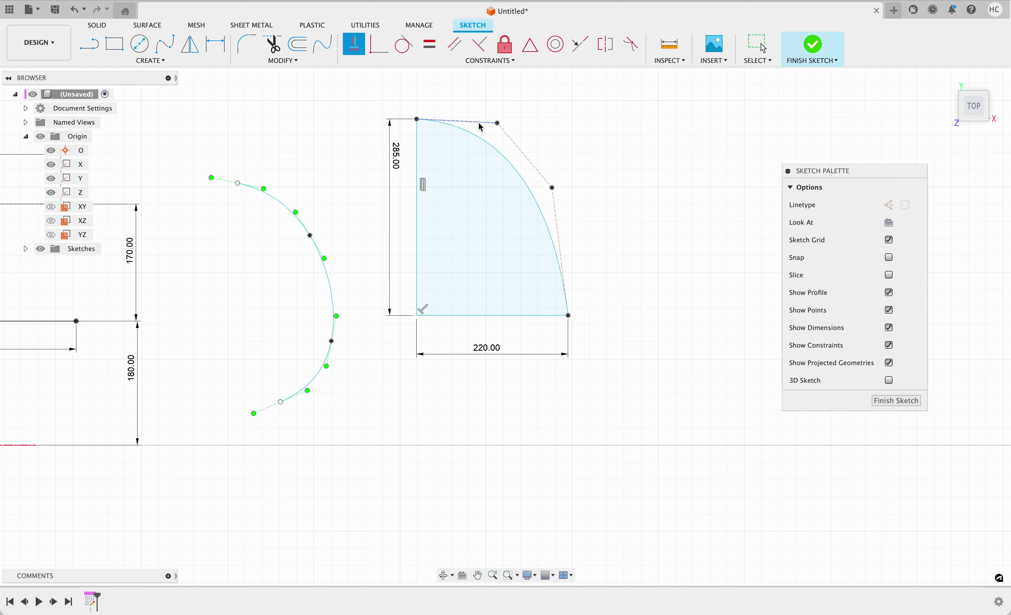
click(564, 258)
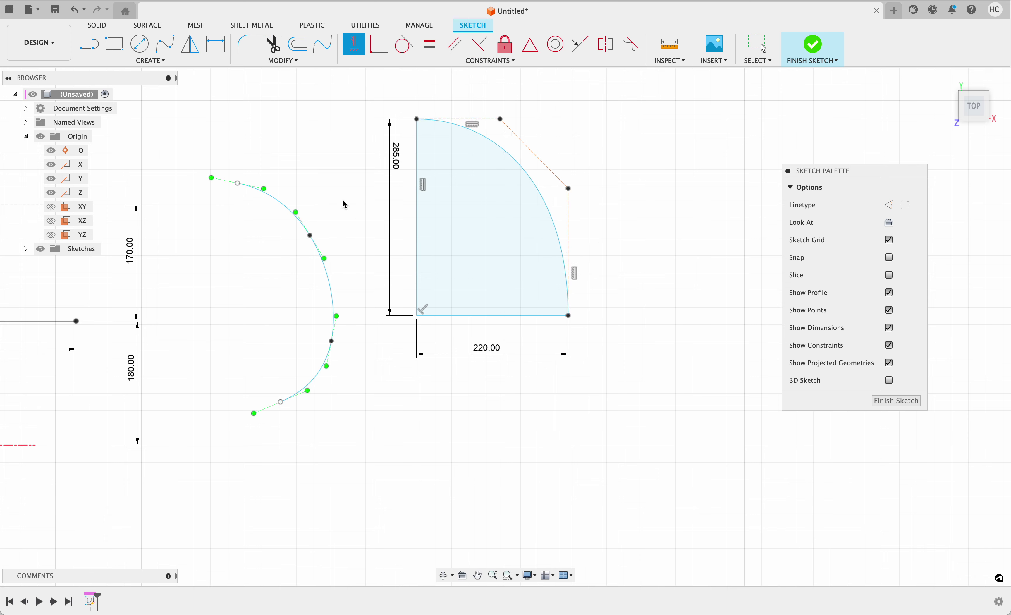
key(Escape)
Reshape the closed profile's curve by moving its upper control point outward and its outer control point vertically
drag(502, 121, 527, 116)
click(440, 286)
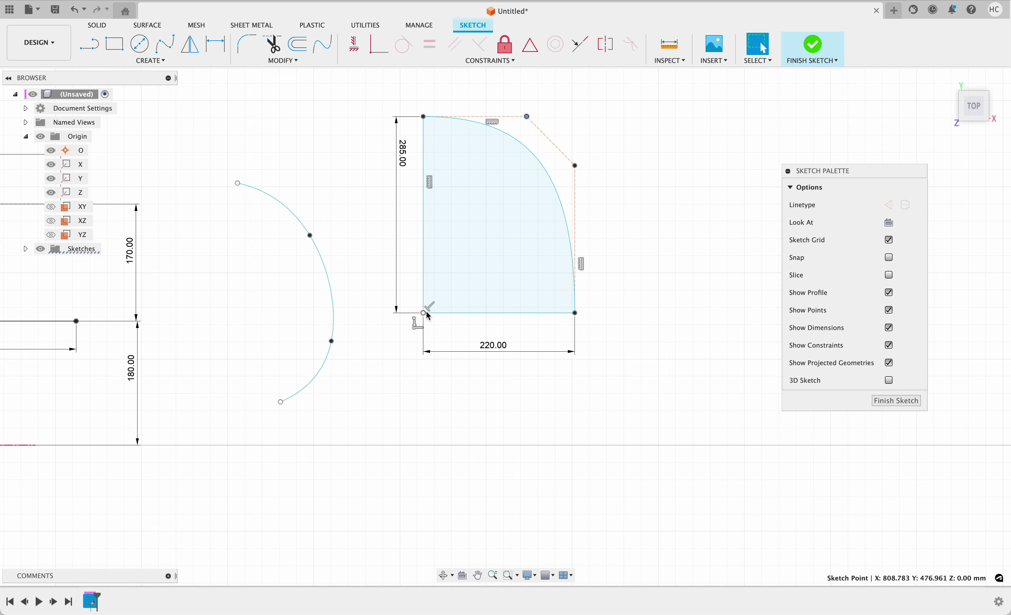
drag(576, 167, 584, 238)
drag(503, 116, 568, 110)
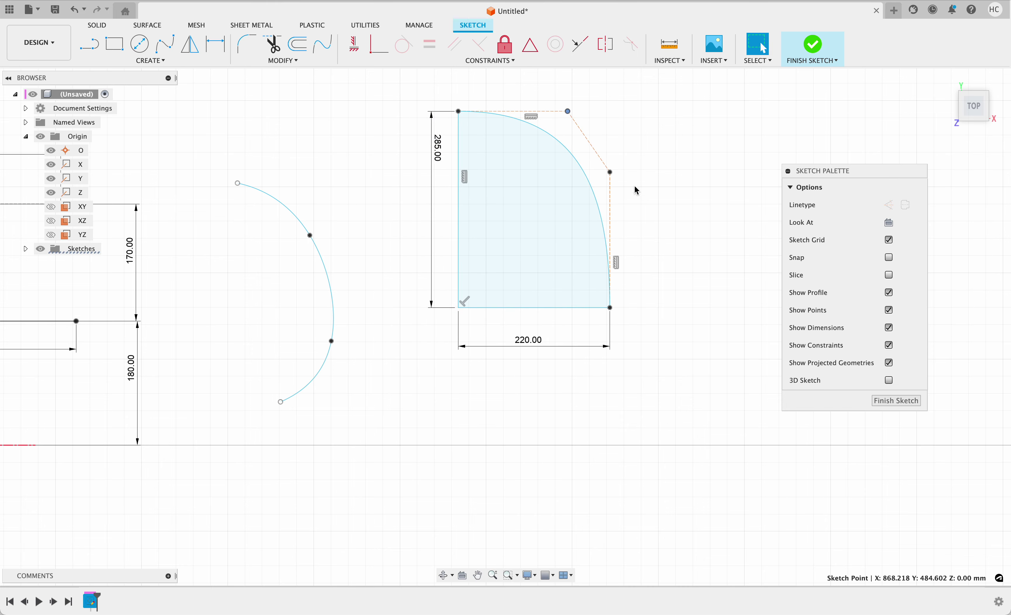
Stretch the tangent handle at the fit point spline's upper endpoint outward, and move the closed profile's upper control point back inward
click(238, 185)
mouse_move(266, 190)
mouse_down()
mouse_move(264, 179)
mouse_move(325, 187)
mouse_up()
key(Escape)
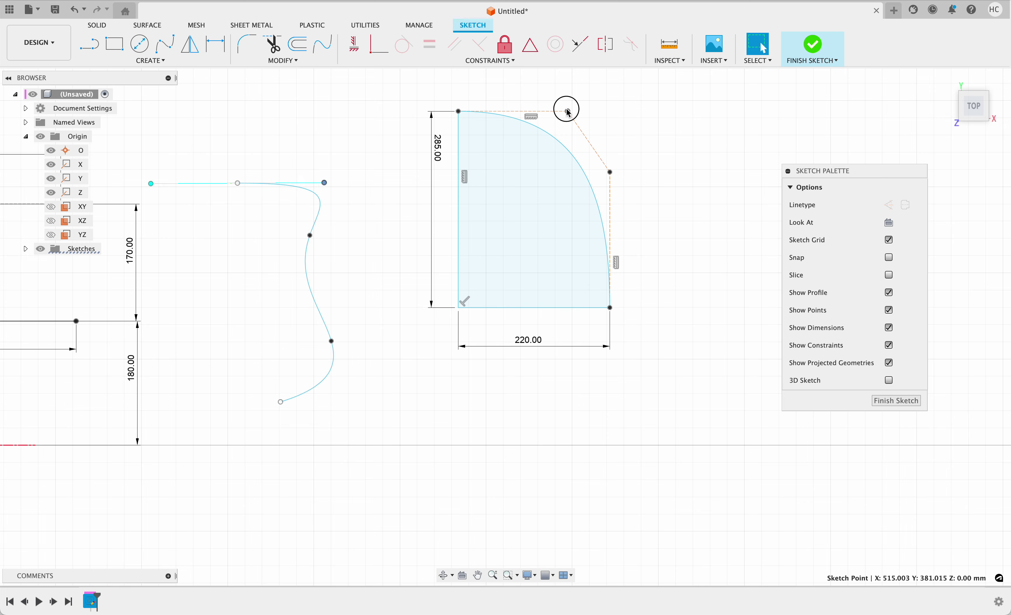
drag(567, 112, 539, 114)
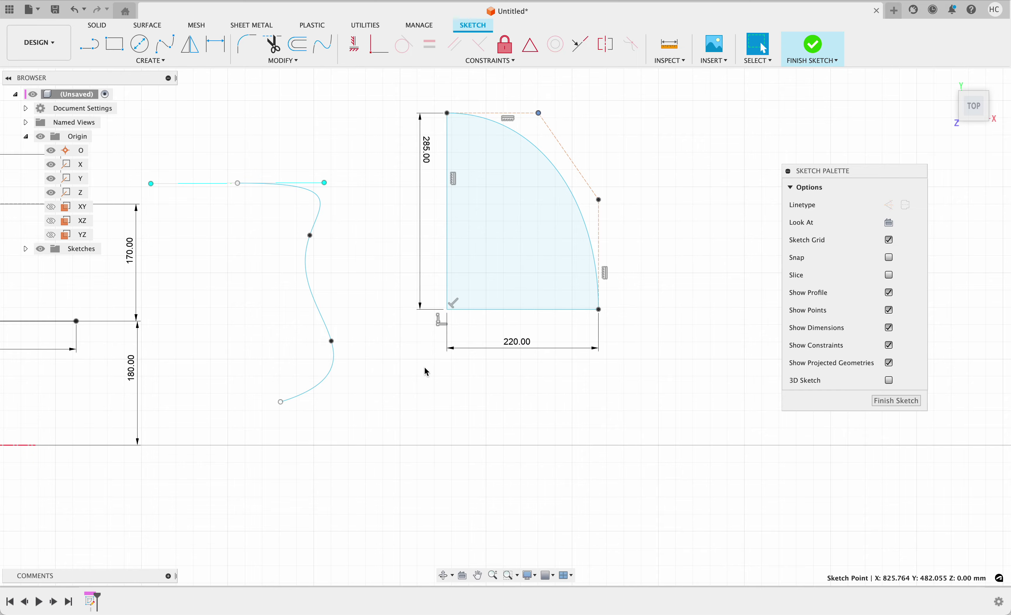
Delete the fit point spline and the whole closed control point spline profile, keeping the crossbar lines
scroll(494, 429, down, 3)
drag(607, 453, 325, 195)
key(Delete)
Draw a four-point control point spline about 223 mm long from the 310 mm crossbar's positive X endpoint down to the vertical line above the origin
scroll(268, 405, down, 2)
scroll(163, 418, up, 4)
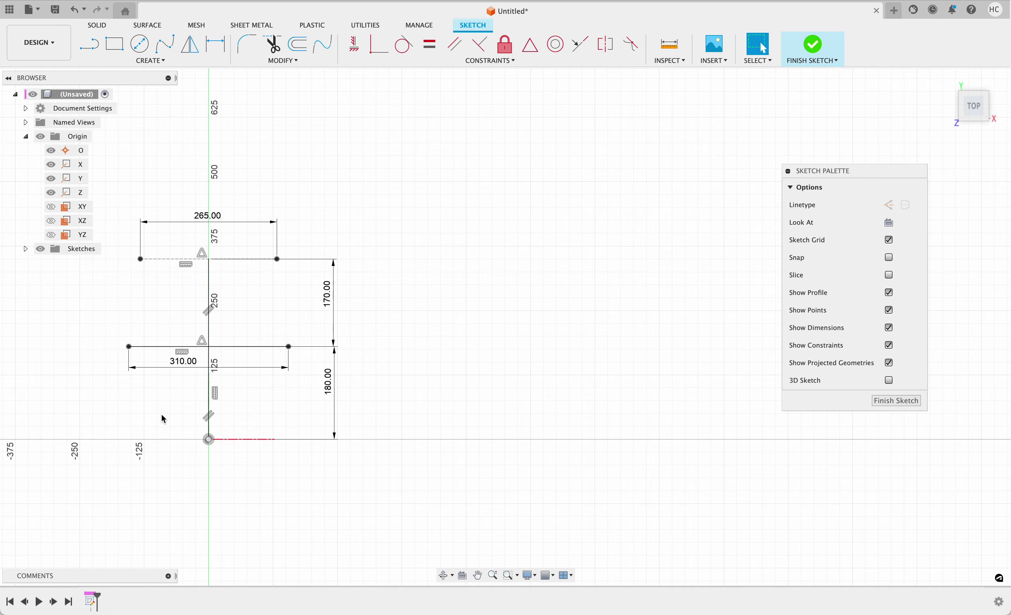
scroll(162, 415, up, 4)
middle_drag(172, 408, 241, 422)
middle_drag(263, 411, 334, 425)
drag(389, 82, 392, 88)
middle_drag(470, 430, 516, 437)
click(154, 60)
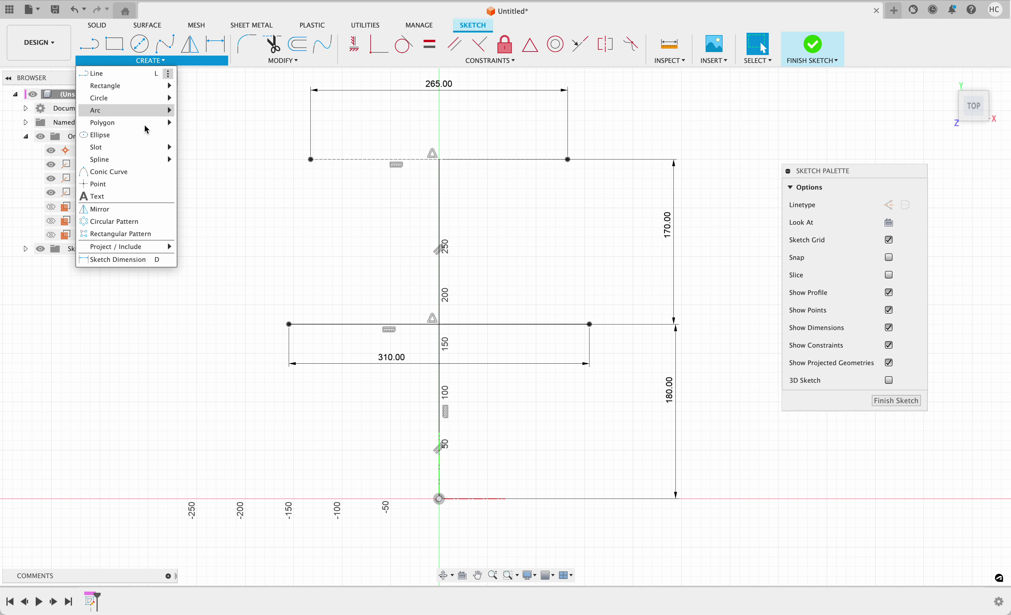
click(218, 170)
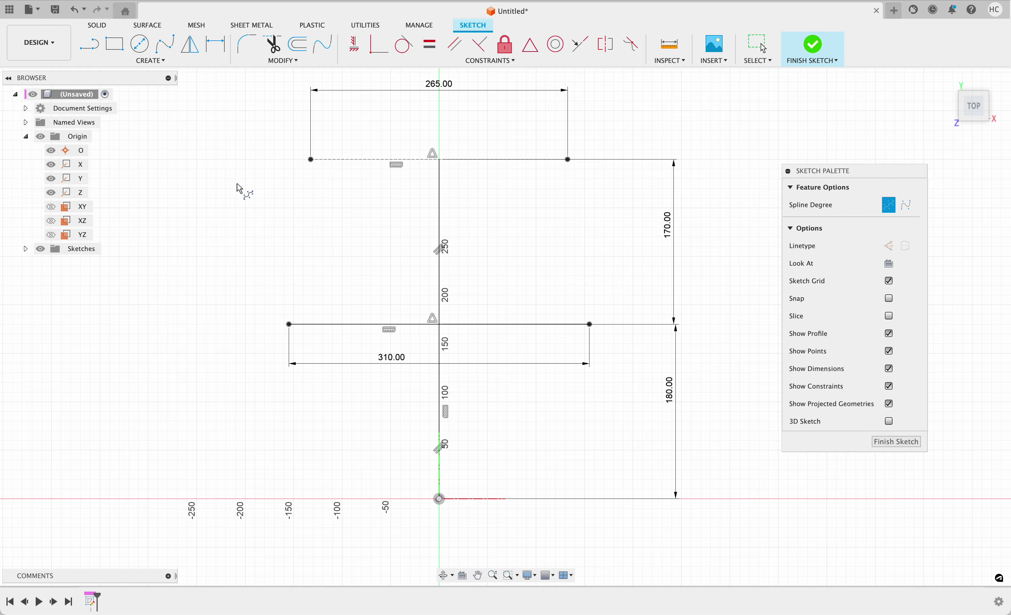
scroll(481, 442, down, 2)
scroll(495, 445, up, 4)
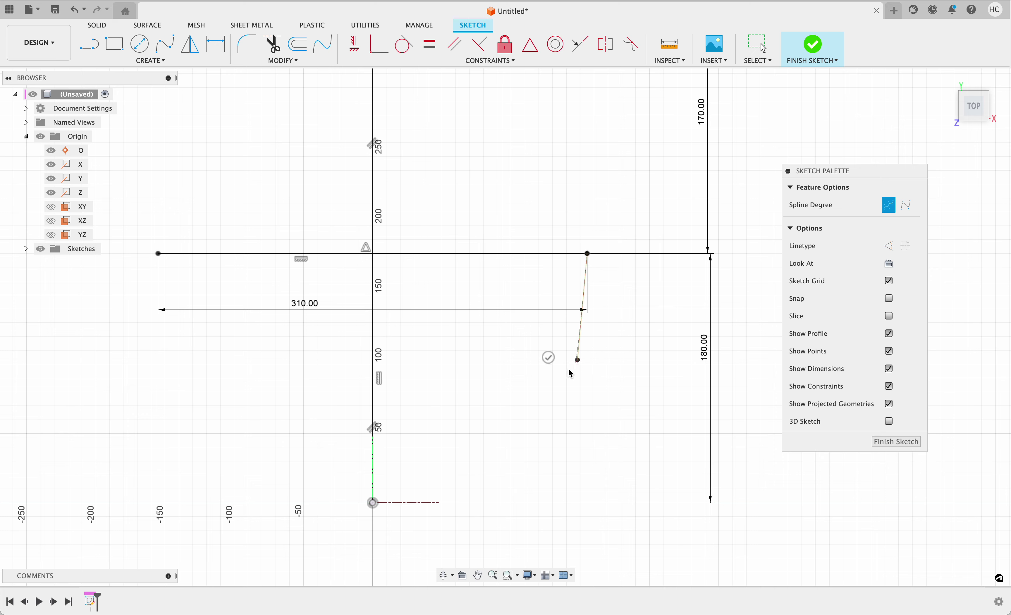
click(470, 434)
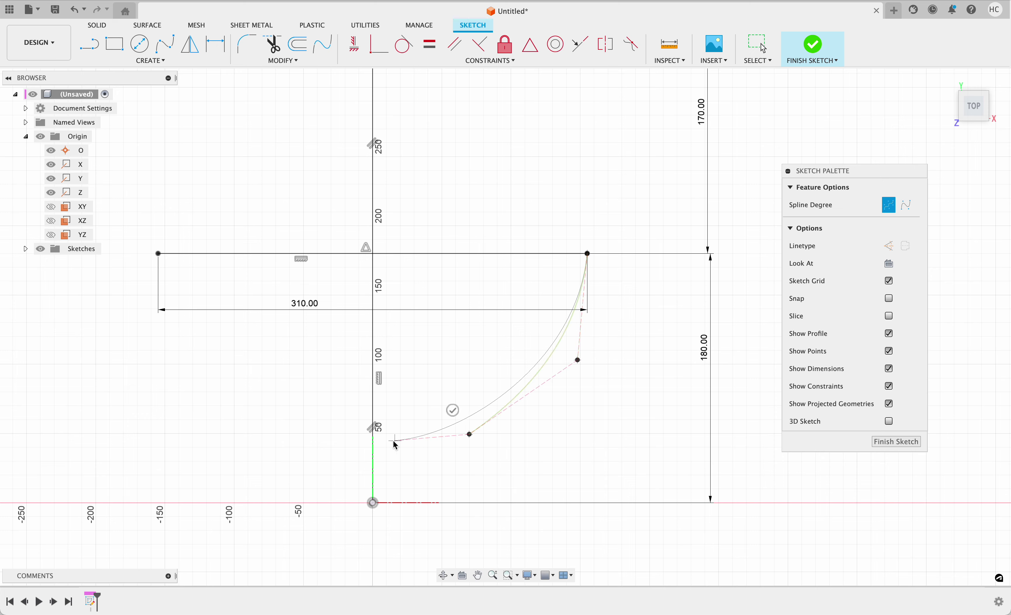
click(374, 443)
click(371, 416)
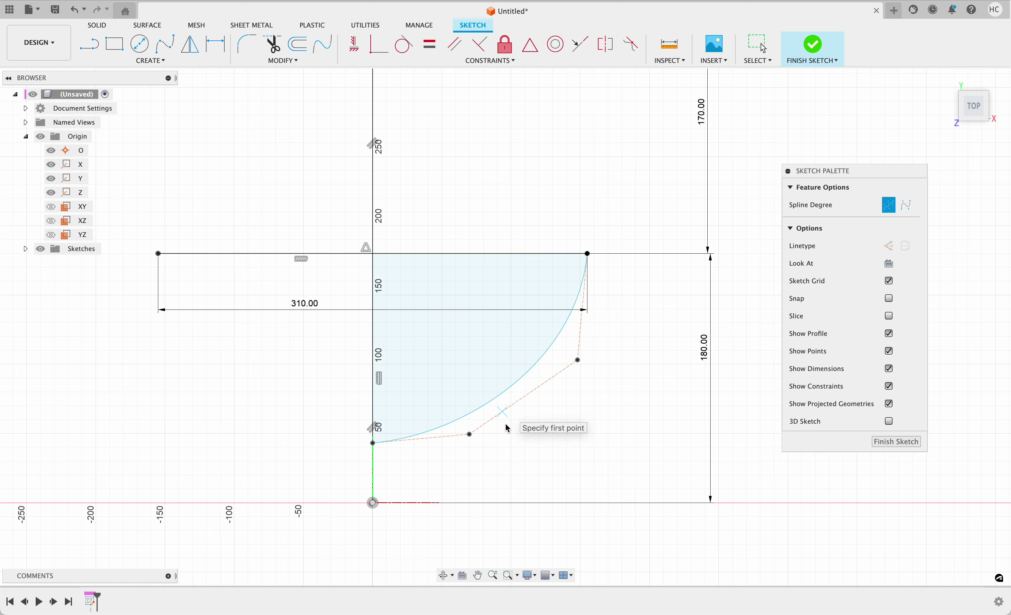
key(Escape)
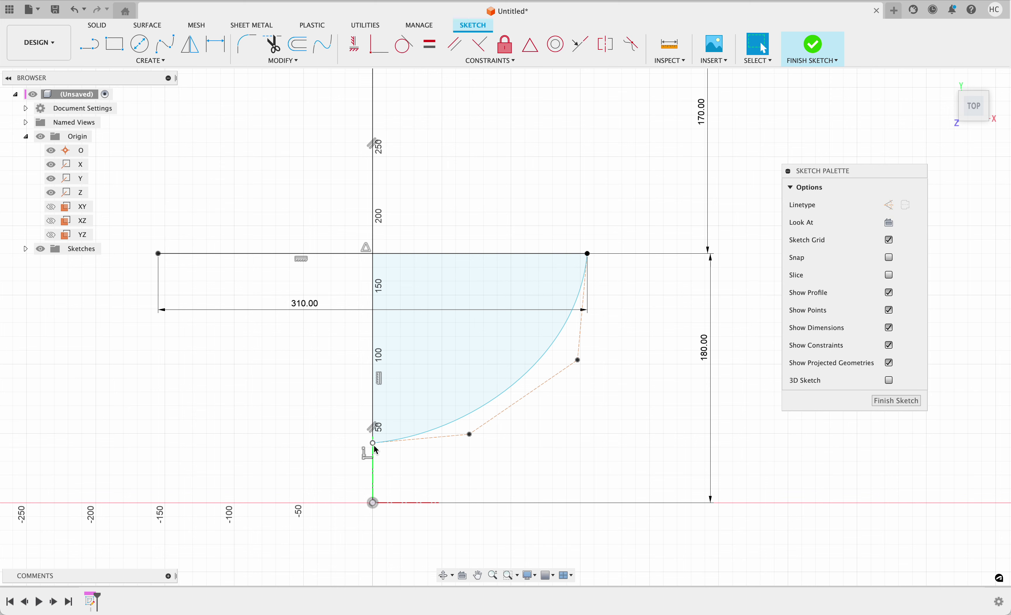
Delete the control point spline between the 310 mm crossbar and the vertical line
click(212, 40)
key(Escape)
click(398, 439)
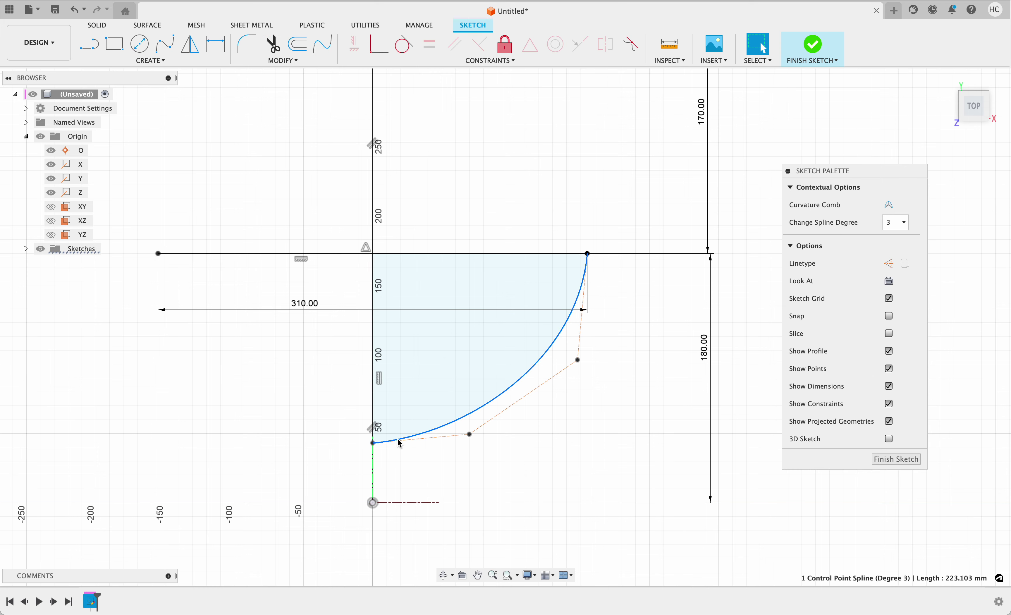
key(Delete)
Try a 35 mm line drawn straight up from the origin along the vertical line, and delete it
key(l)
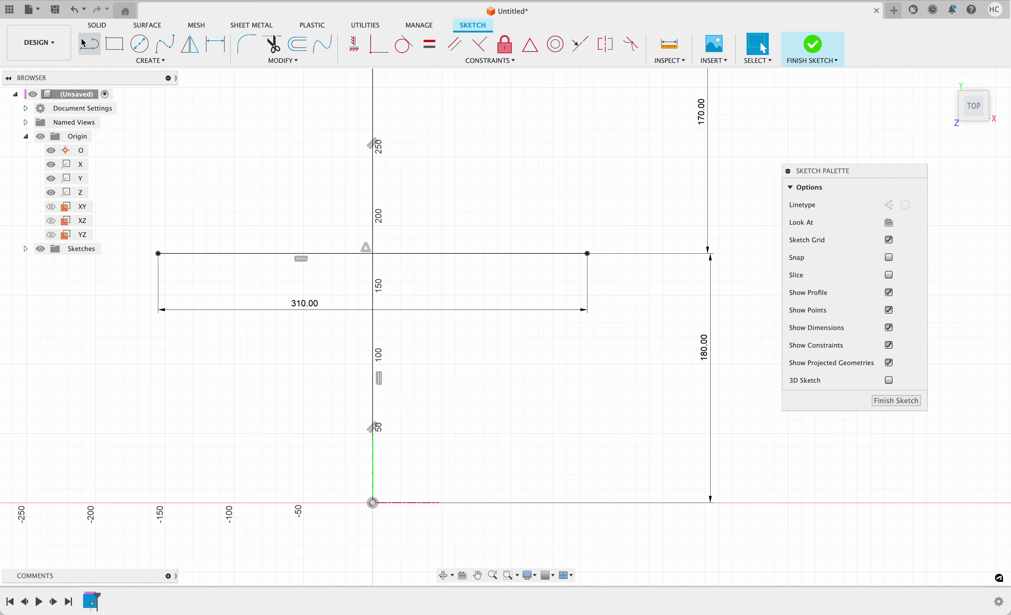
click(373, 503)
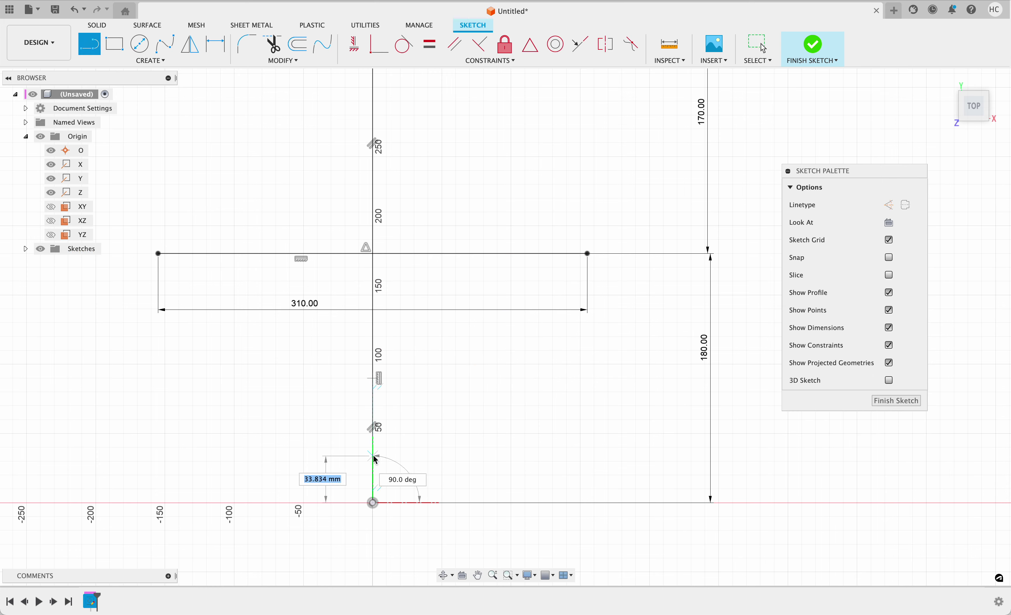
text(35)
key(Return)
key(Escape)
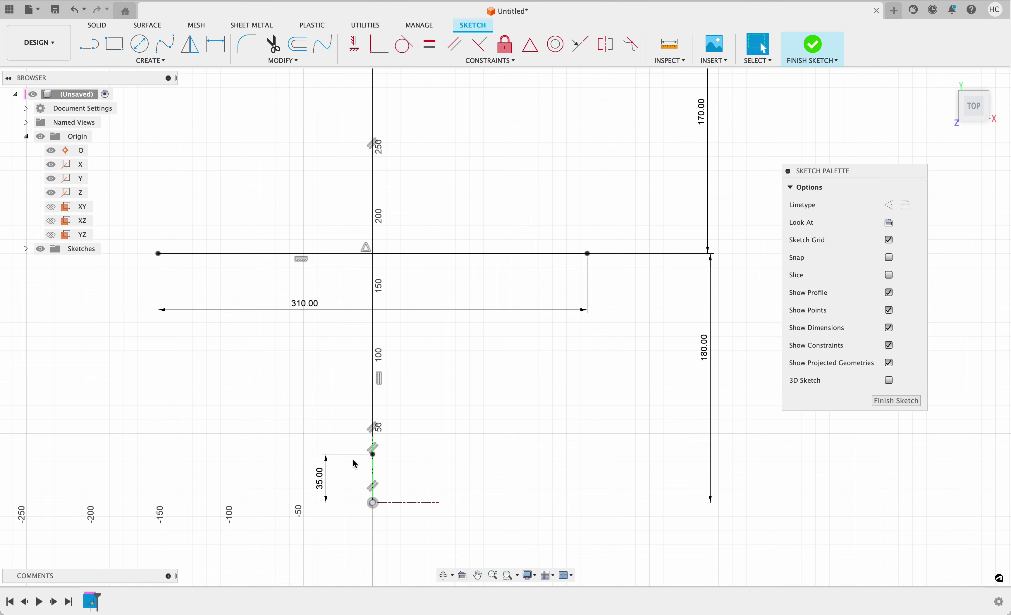
click(373, 476)
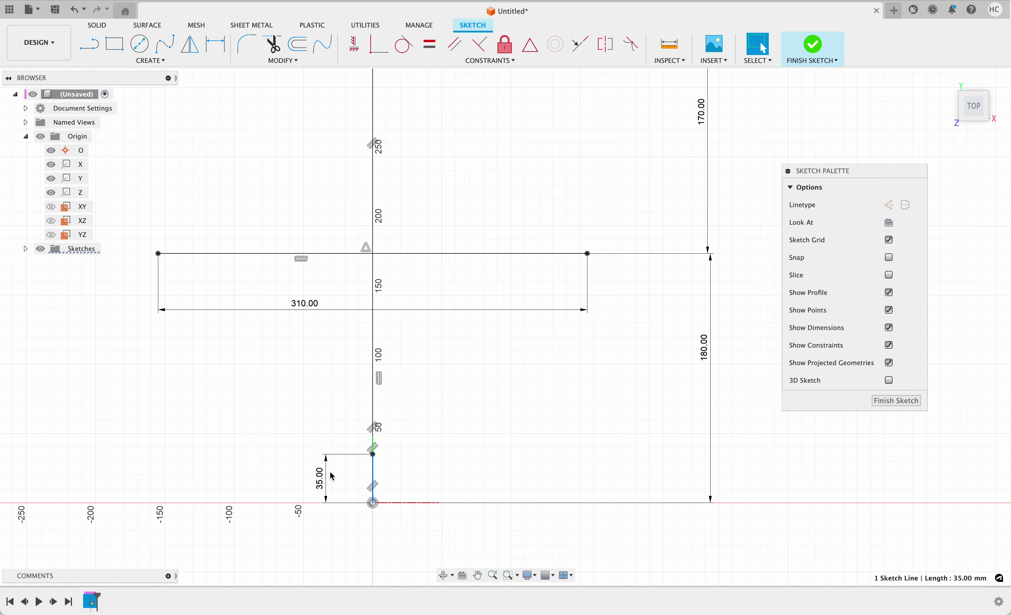
key(Delete)
click(151, 60)
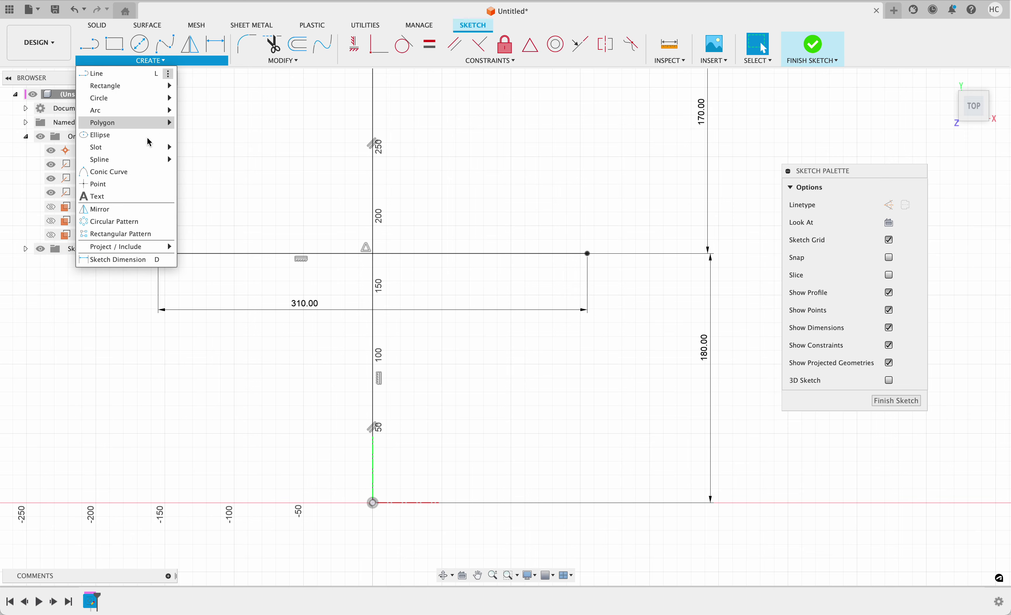
mouse_move(148, 159)
click(207, 171)
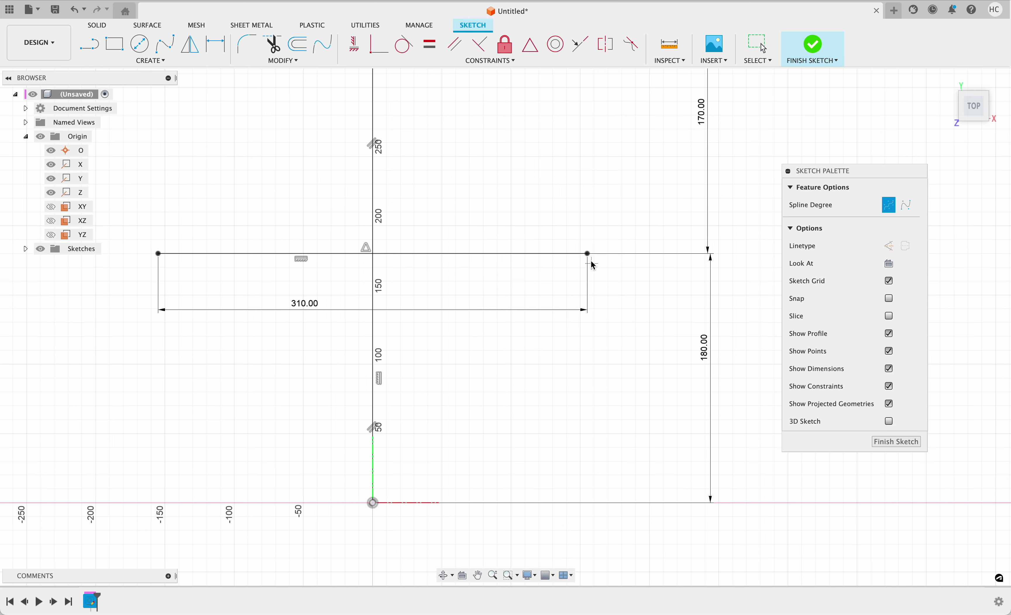
click(579, 357)
click(476, 433)
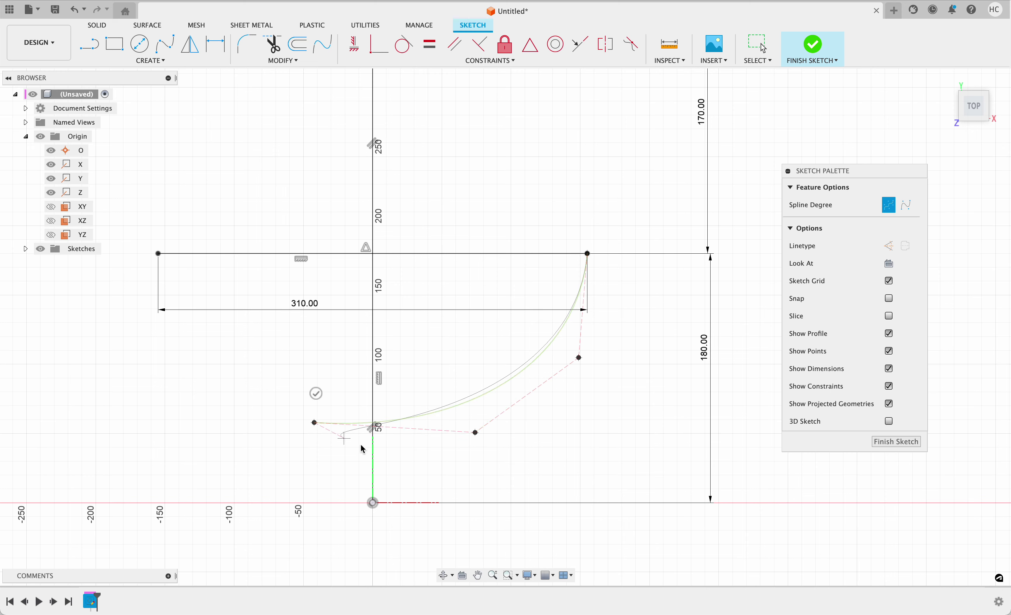
key(Escape)
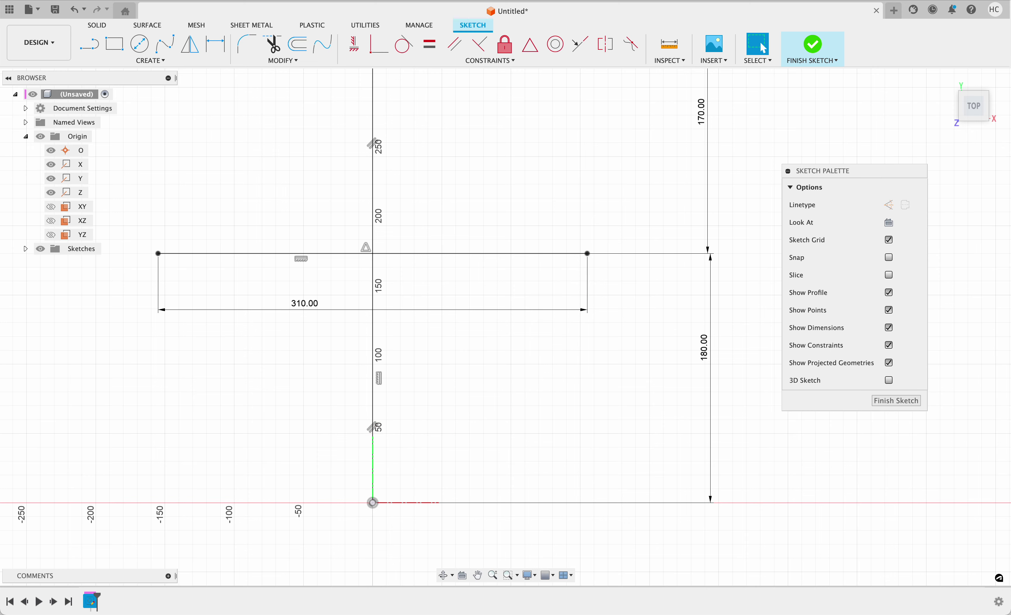
Draw a four-point control point spline from the 310 mm crossbar's positive X endpoint, curving down to end on the vertical line above the origin
click(151, 61)
mouse_move(128, 159)
click(215, 172)
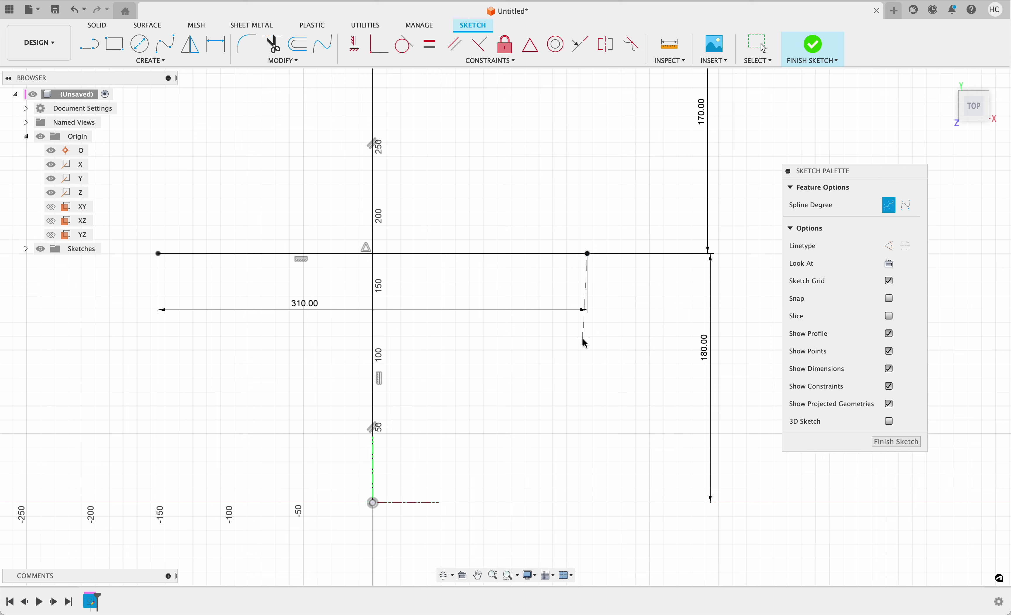
click(480, 403)
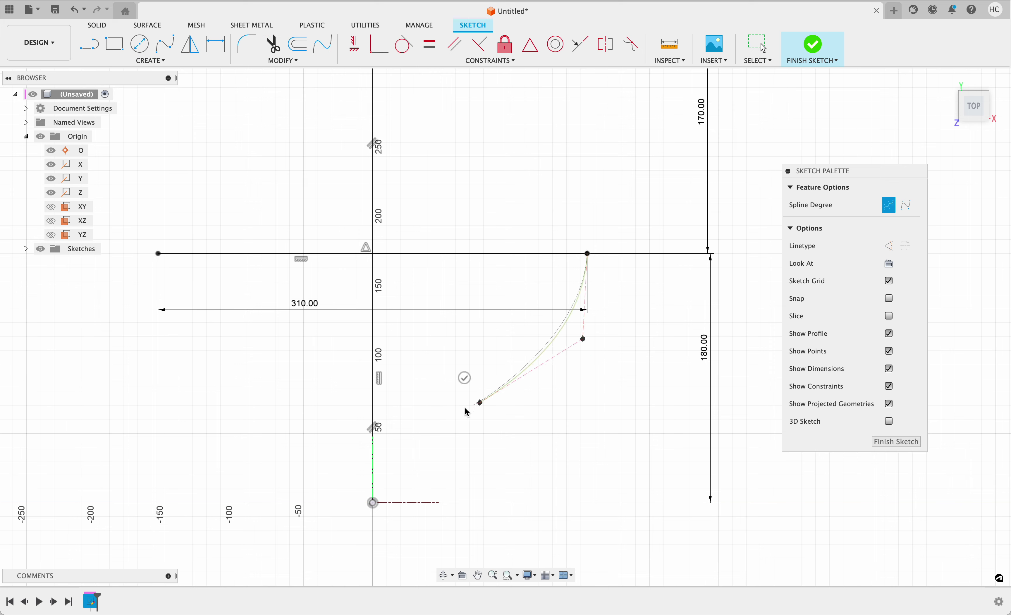
scroll(377, 417, down, 2)
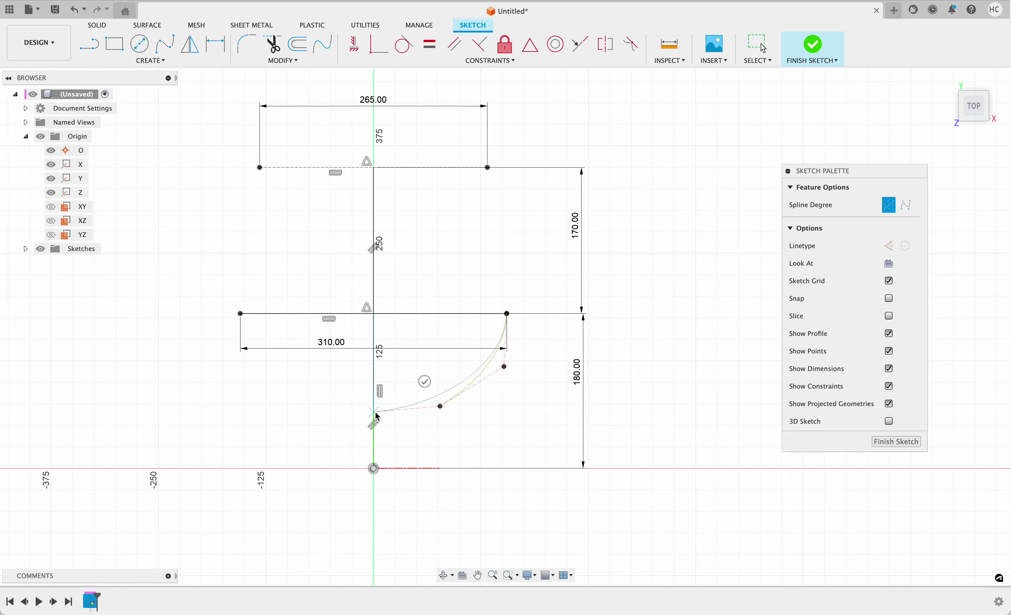
scroll(377, 417, up, 6)
scroll(377, 417, up, 3)
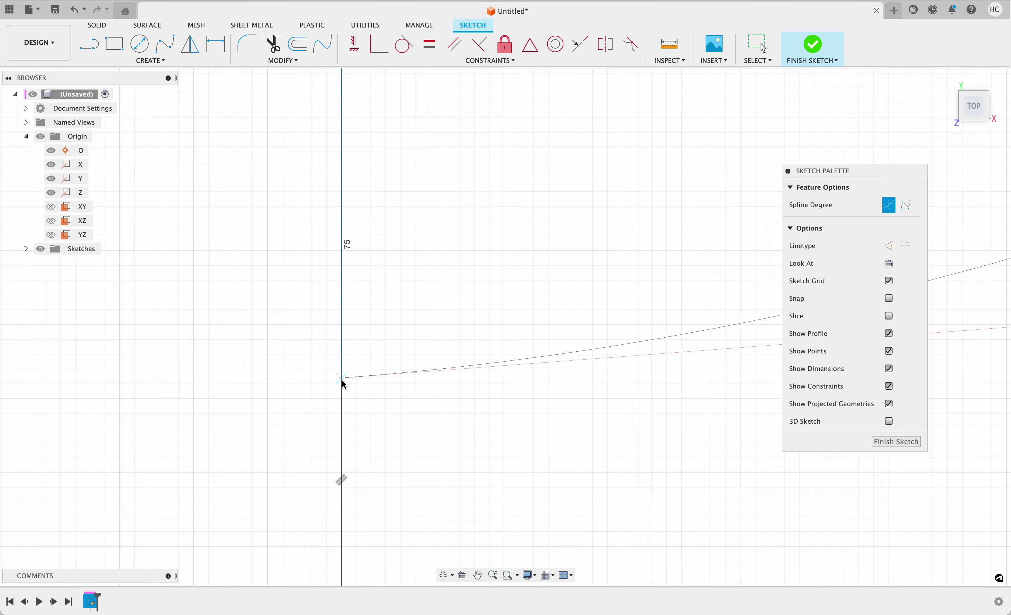
click(342, 369)
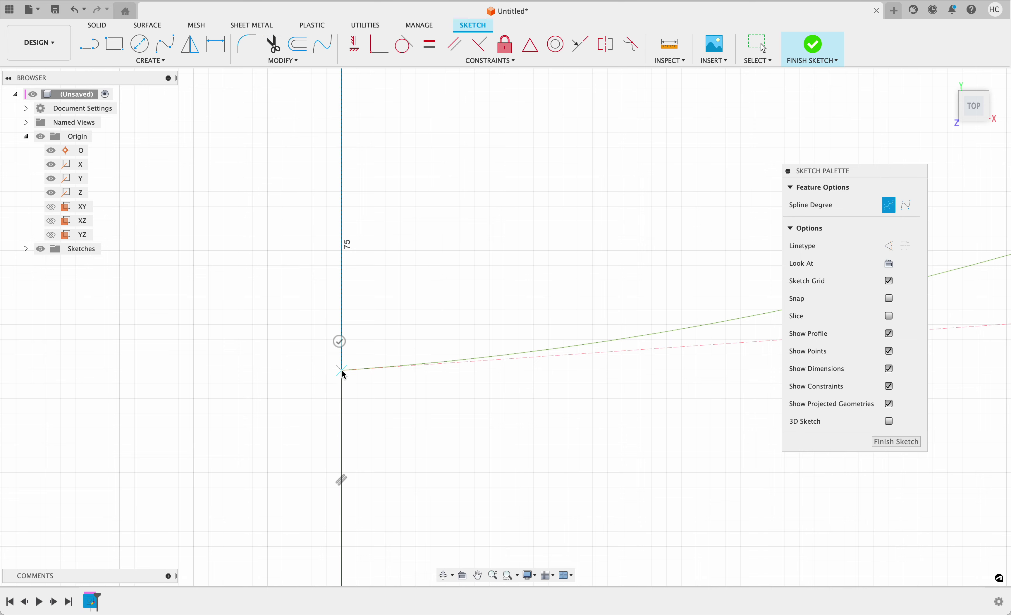
click(339, 341)
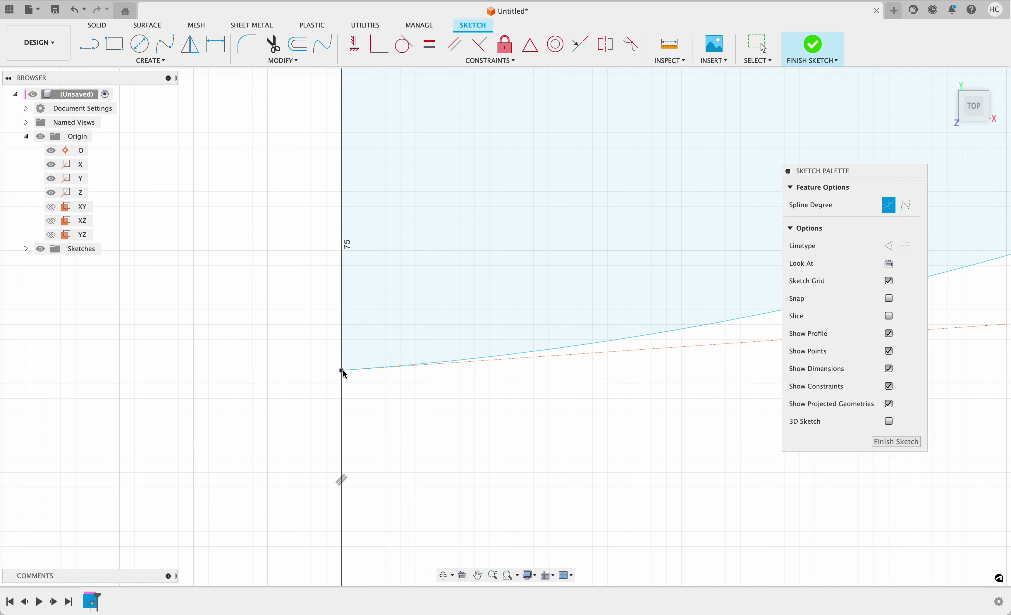
key(Escape)
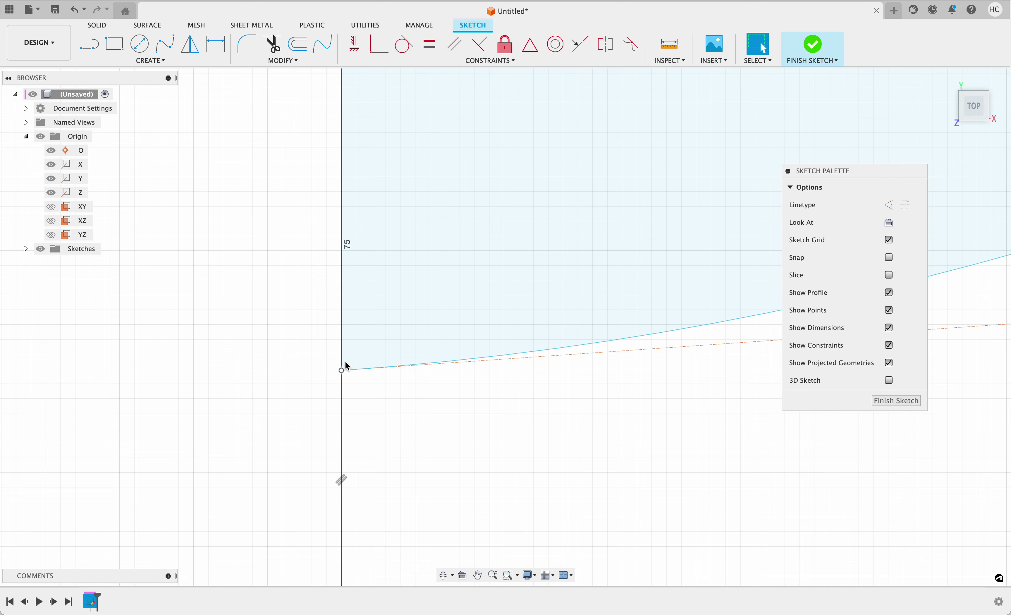
Move the control point spline's lower endpoint up and down along the vertical line above the origin
mouse_move(341, 370)
mouse_down()
mouse_move(315, 373)
mouse_move(329, 387)
mouse_move(316, 316)
mouse_move(354, 220)
mouse_move(360, 362)
mouse_up()
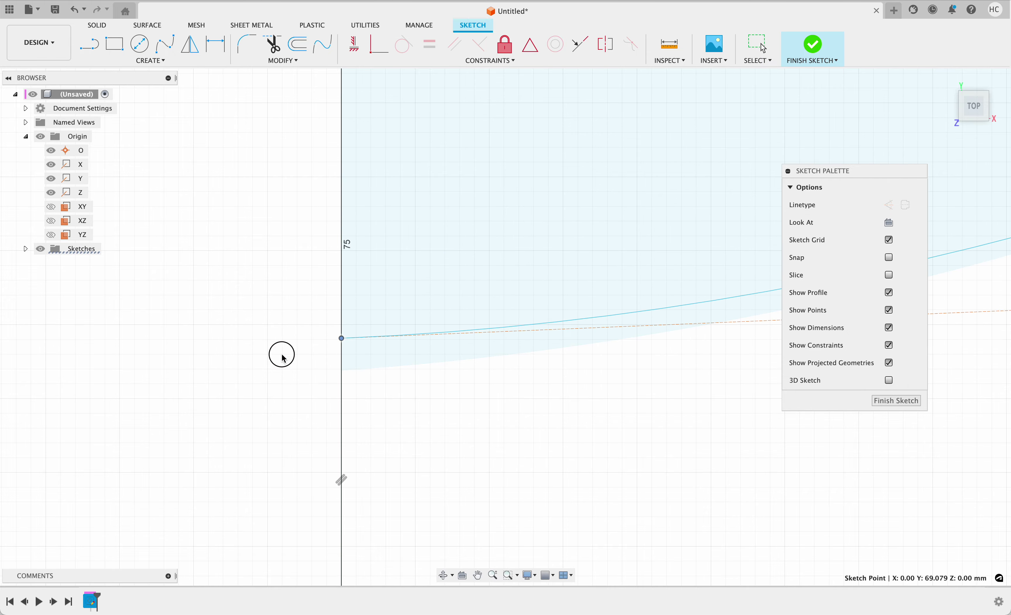
scroll(366, 397, down, 5)
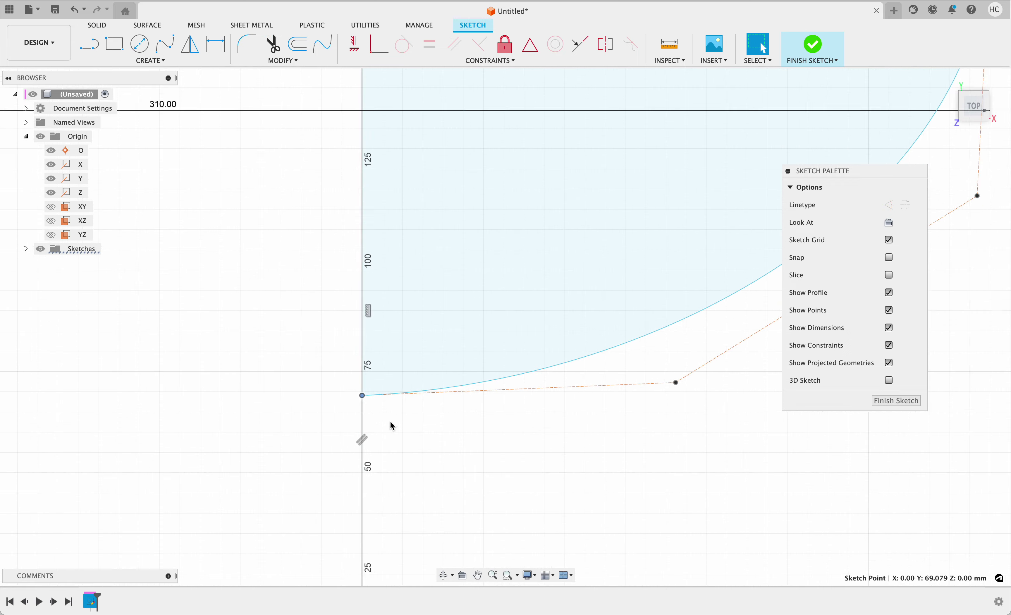
scroll(381, 370, down, 3)
scroll(380, 388, down, 1)
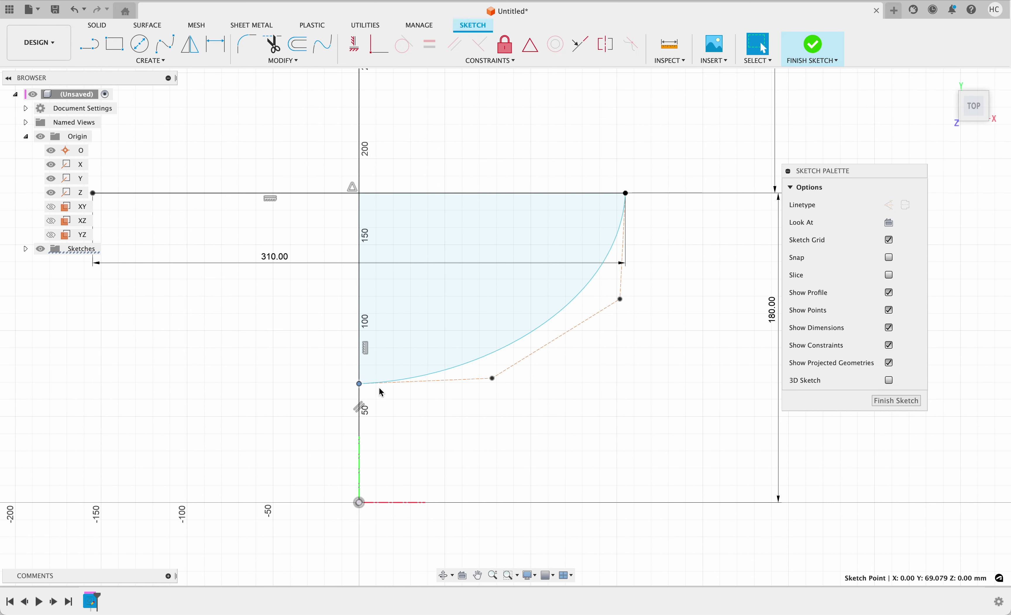
drag(361, 384, 368, 417)
scroll(389, 451, down, 3)
scroll(389, 450, up, 7)
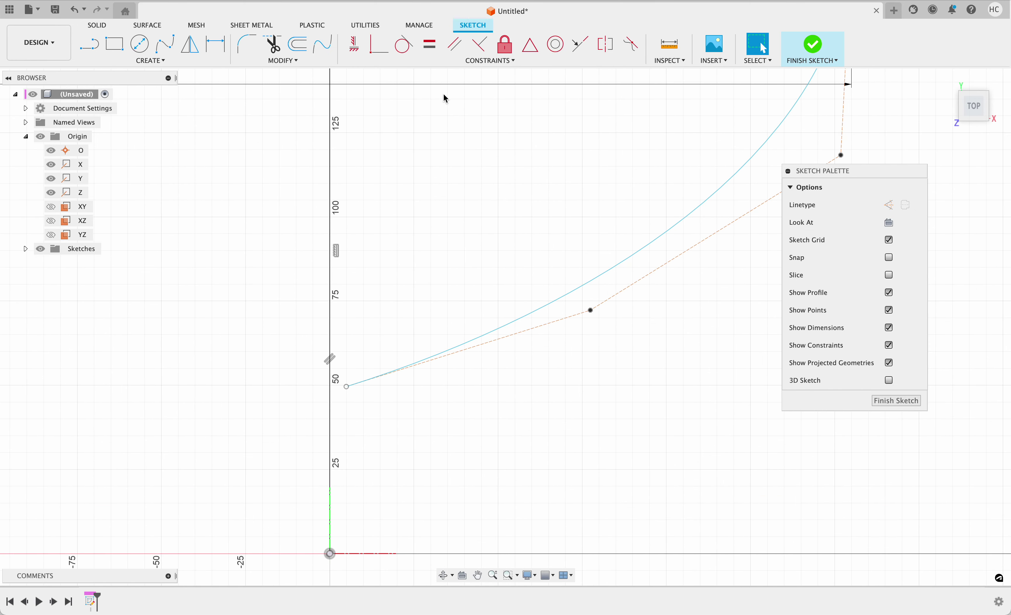
Constrain the spline's lower endpoint coincident with the vertical line and slide it along that line to about 75 mm above the origin
click(381, 47)
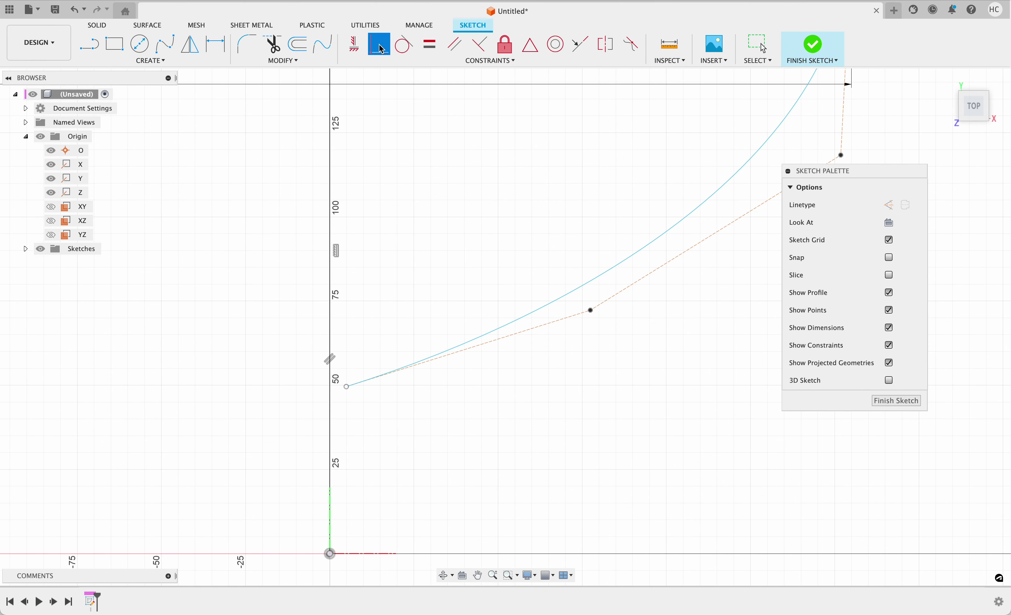
click(347, 387)
click(330, 344)
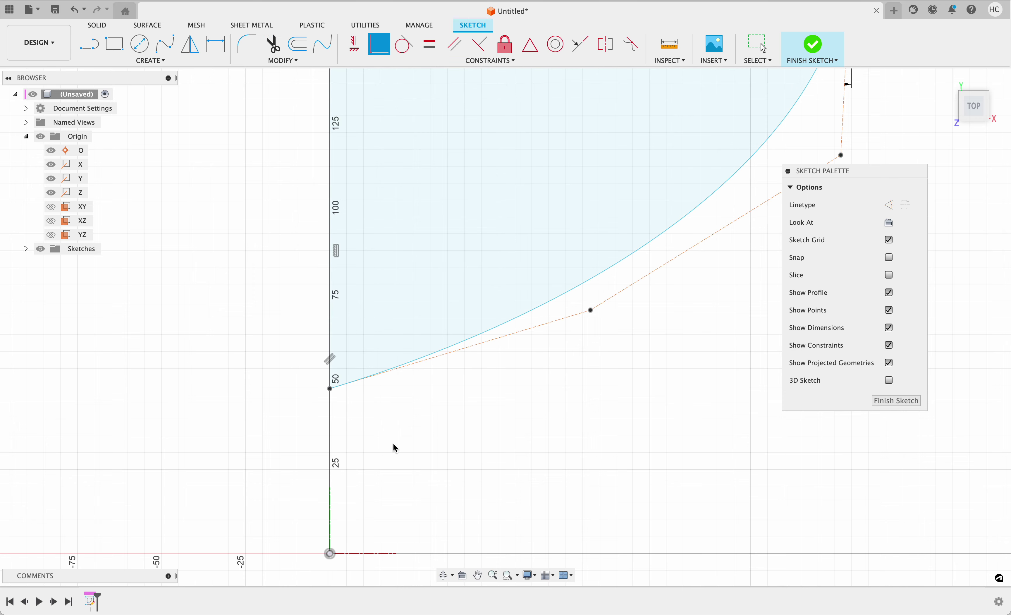
key(Escape)
drag(331, 389, 330, 457)
scroll(417, 408, down, 5)
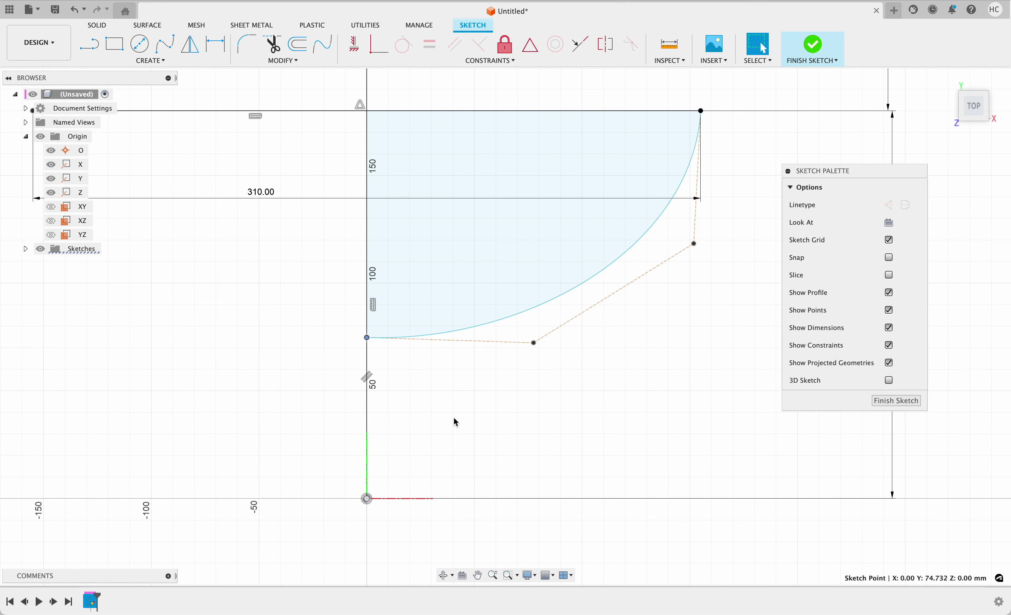
Dimension the spline's lower endpoint 35 mm above the origin
click(216, 43)
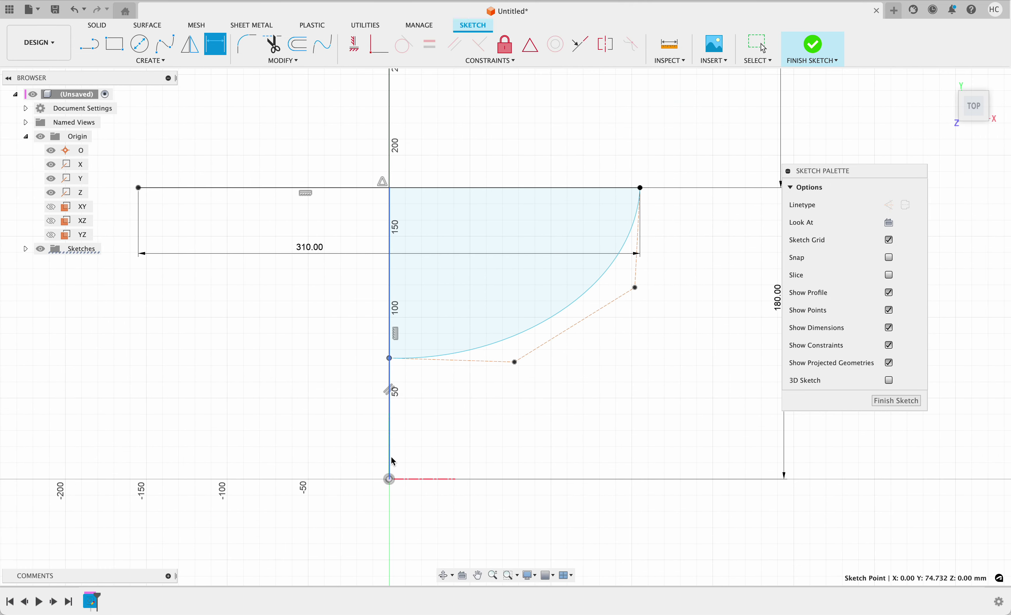
click(389, 480)
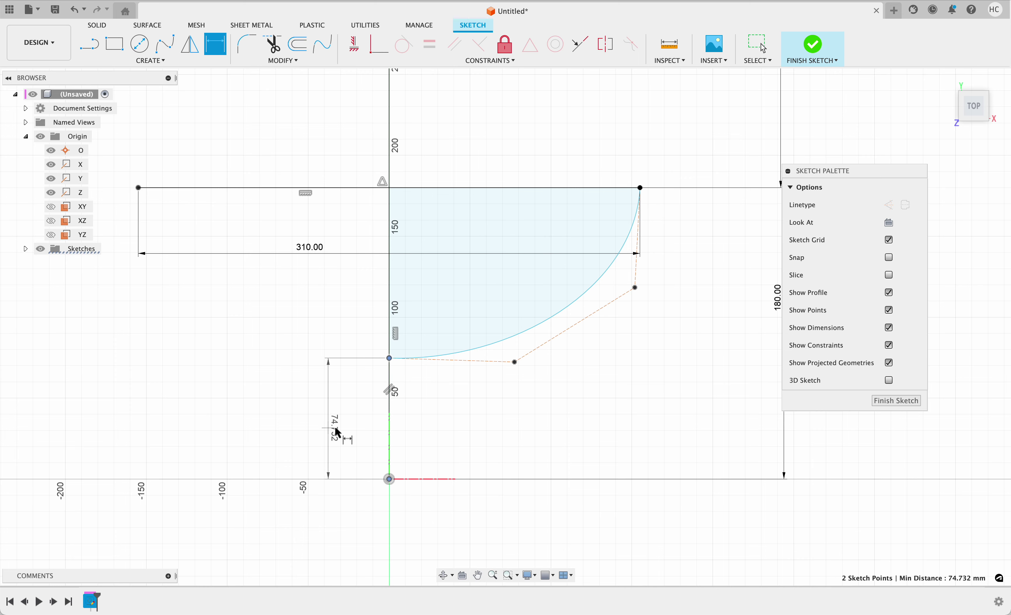
click(508, 435)
text(3)
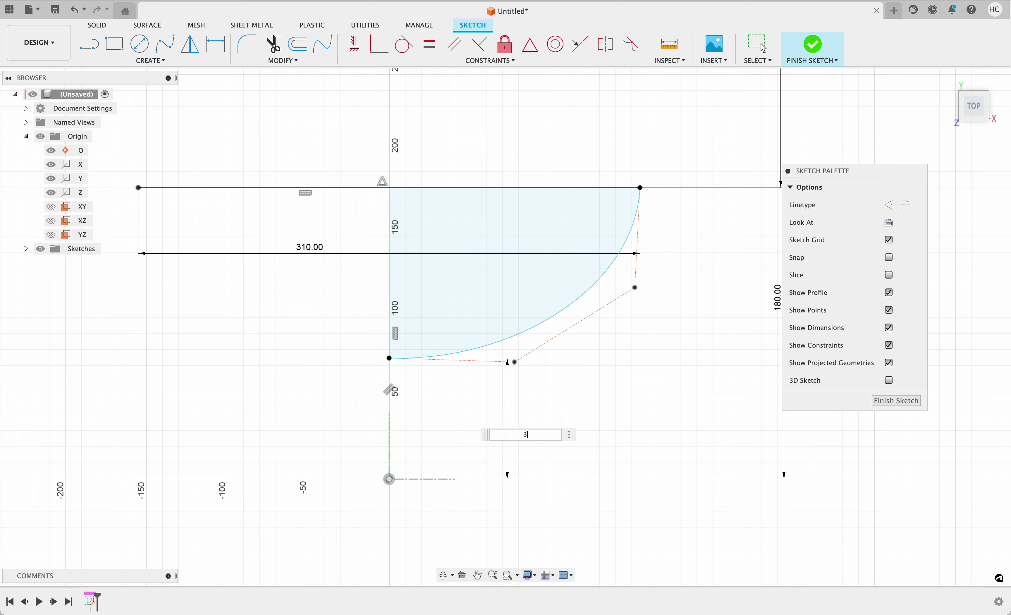
text(5)
key(Return)
key(Escape)
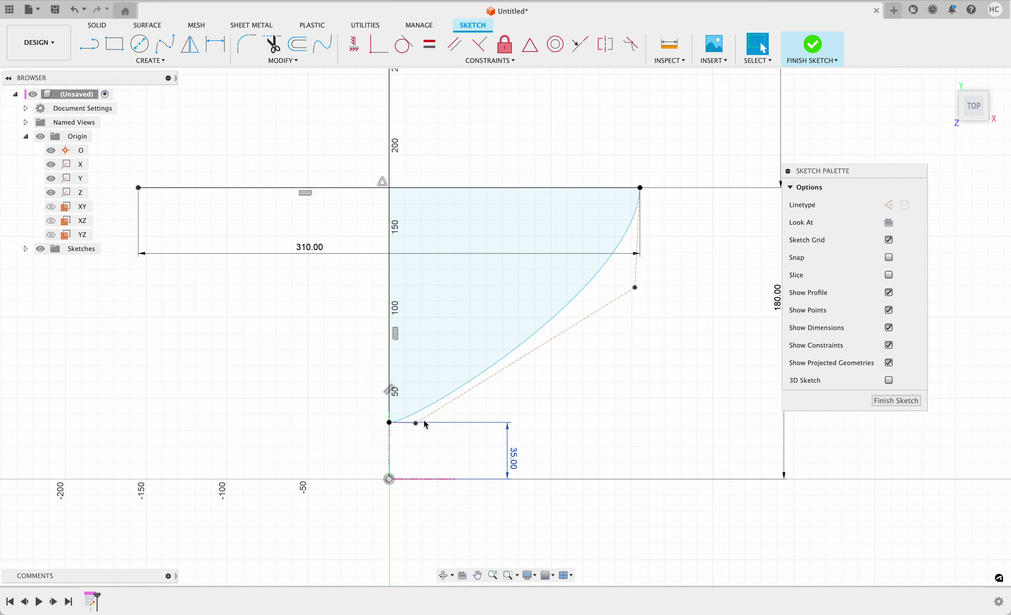
Move the spline's control point nearest its lower endpoint outward to round the curve, and check the lengths of the control segments
drag(417, 423, 555, 399)
click(591, 350)
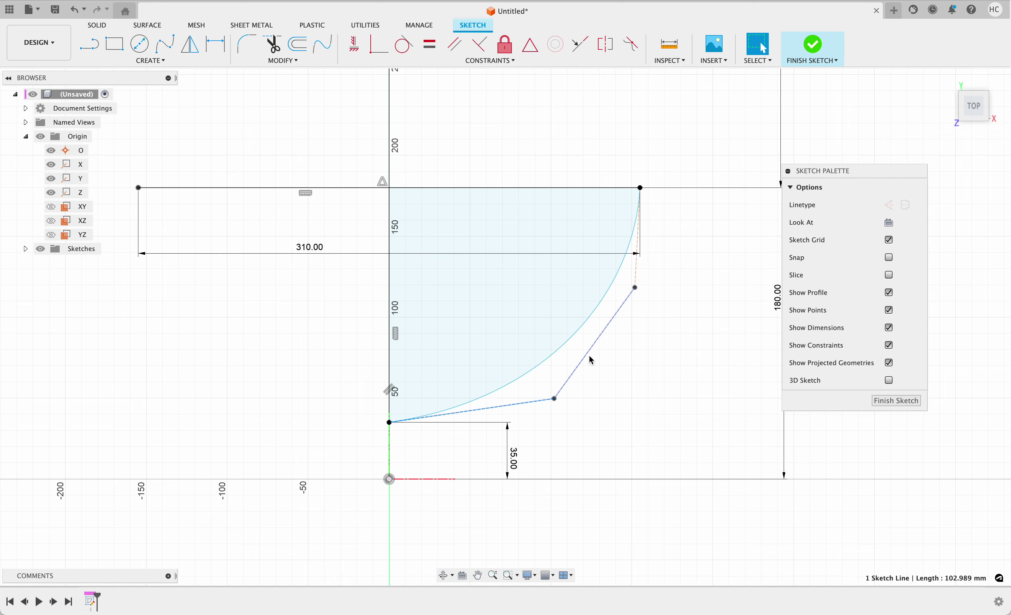
click(638, 265)
middle_drag(652, 371, 593, 433)
scroll(593, 433, up, 3)
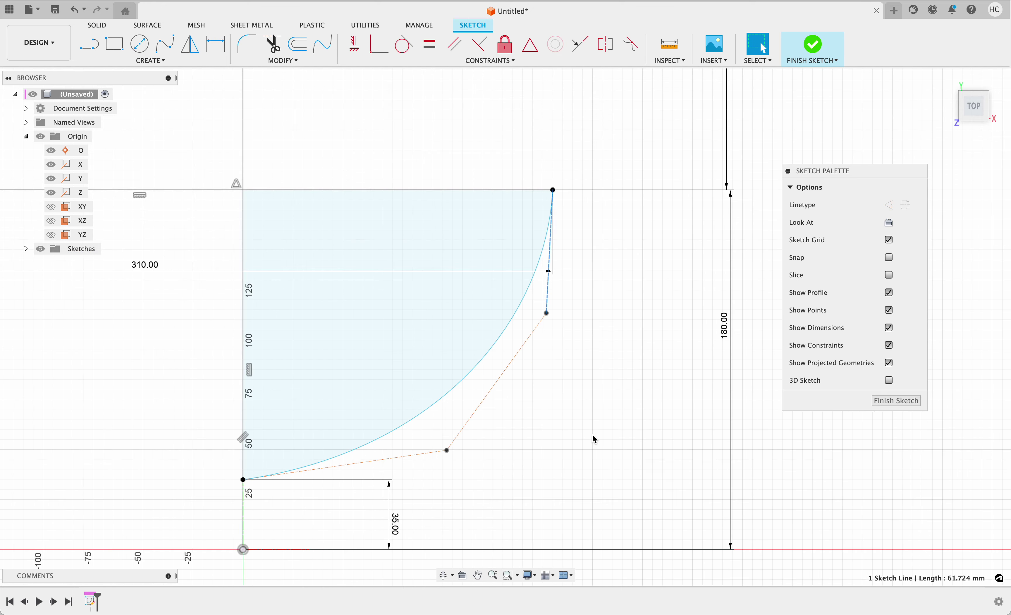
scroll(592, 433, down, 4)
click(593, 432)
Apply Equal constraints so the spline's three control segments share the same length
click(429, 54)
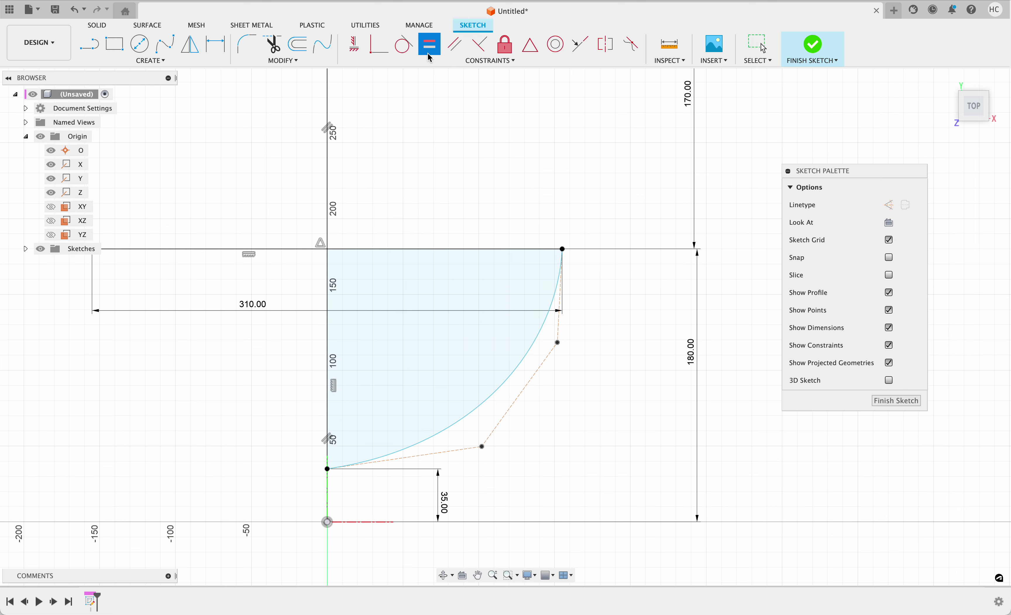
click(540, 366)
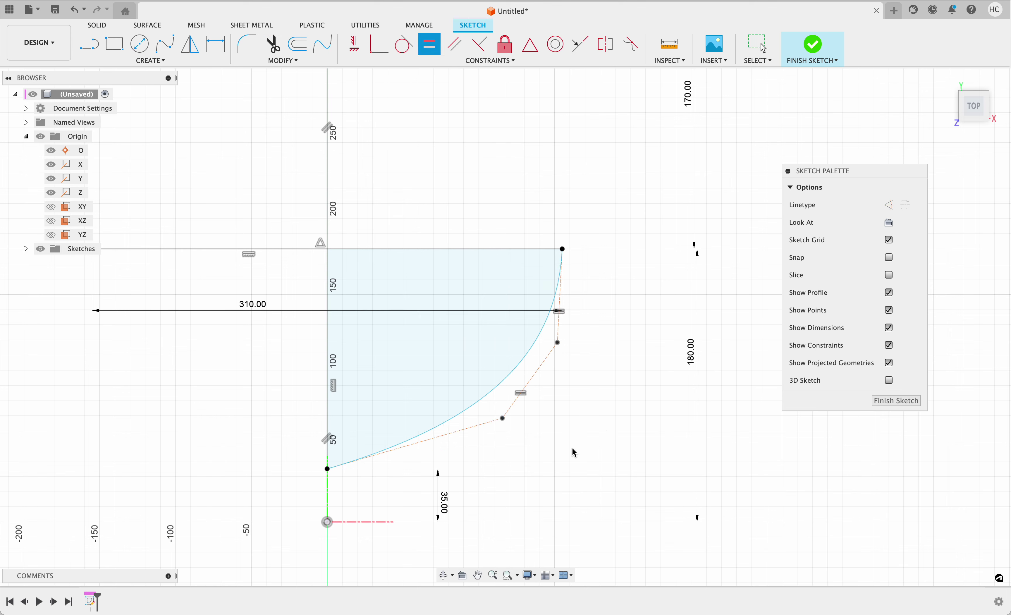
click(525, 389)
click(477, 427)
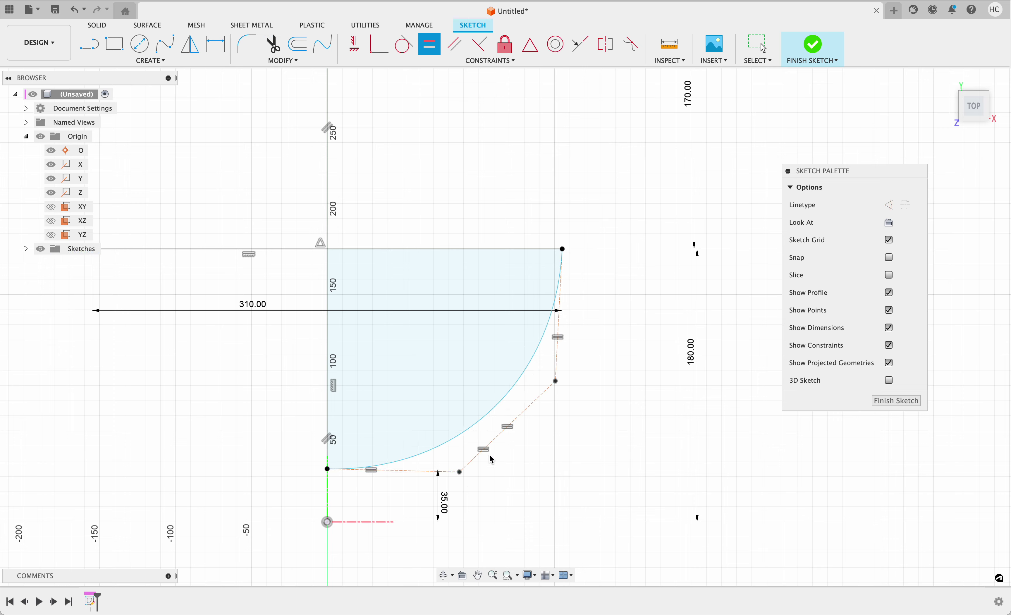
key(Escape)
Test the two inner control points' movement, and constrain the spline's upper end segment vertical and its lower end segment horizontal
drag(459, 472, 481, 468)
drag(637, 391, 570, 380)
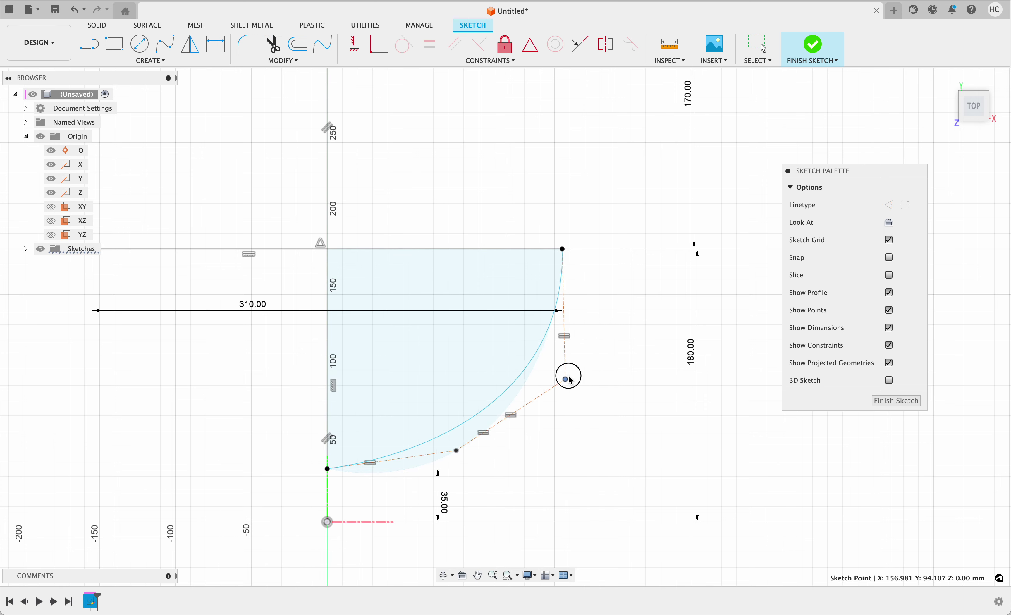
click(354, 43)
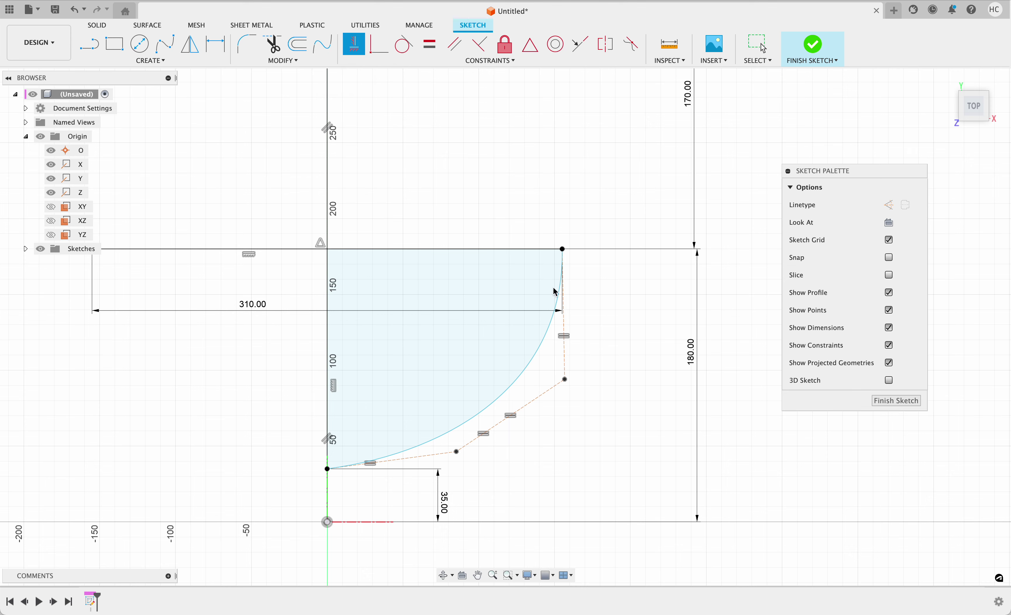
click(566, 320)
click(424, 461)
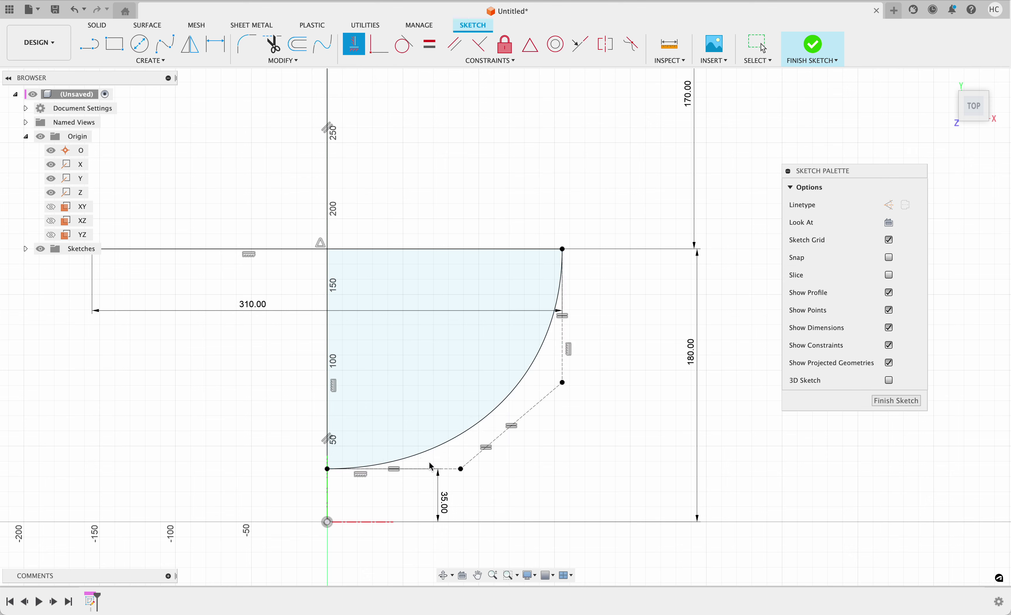
key(Escape)
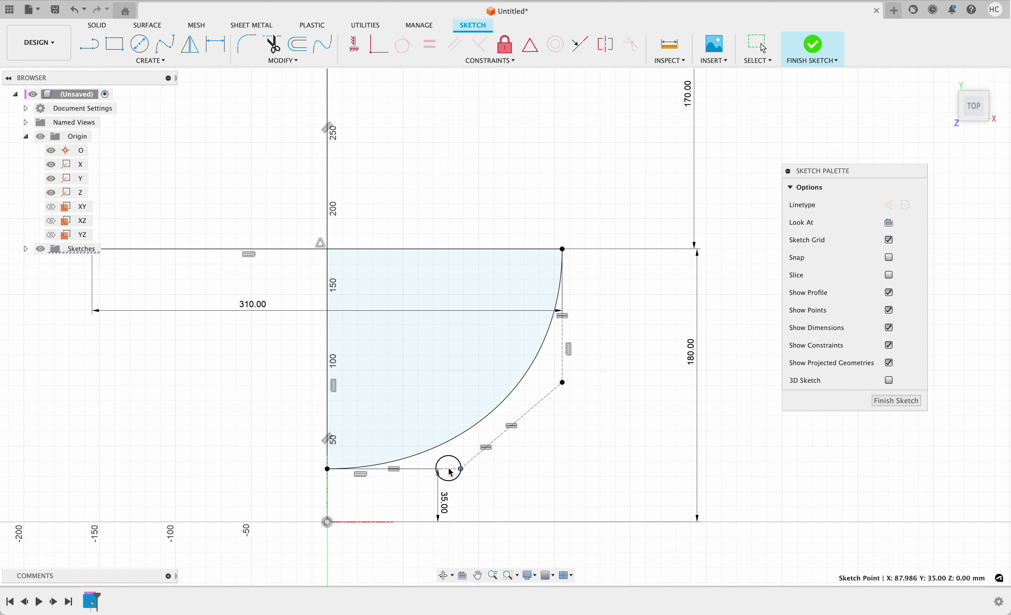
Examine whether the spline is fully constrained by trying to move its lower control point and selecting its control segments and curve
drag(449, 469, 415, 469)
click(529, 375)
click(619, 396)
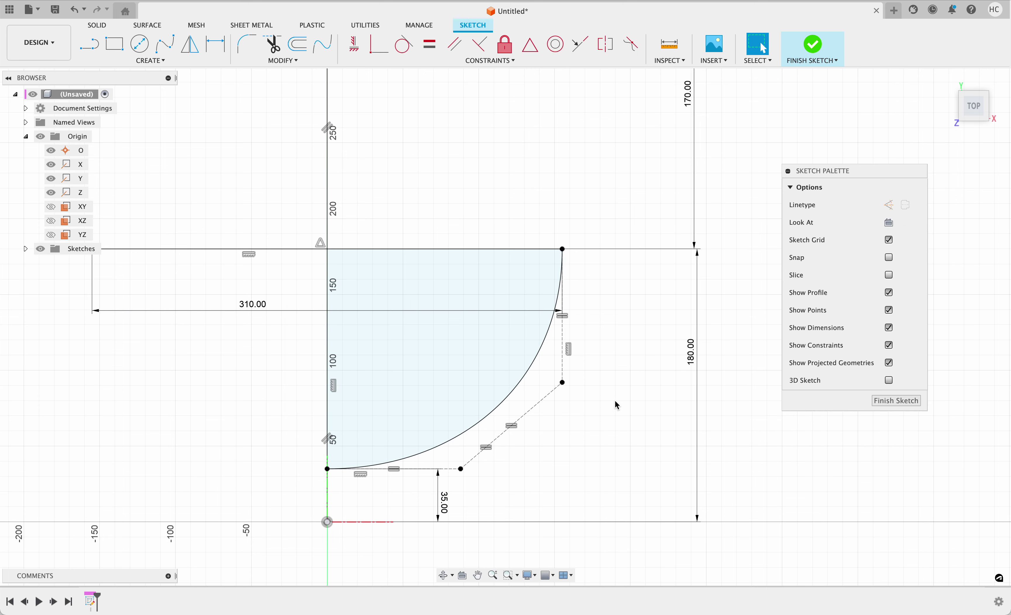
click(448, 470)
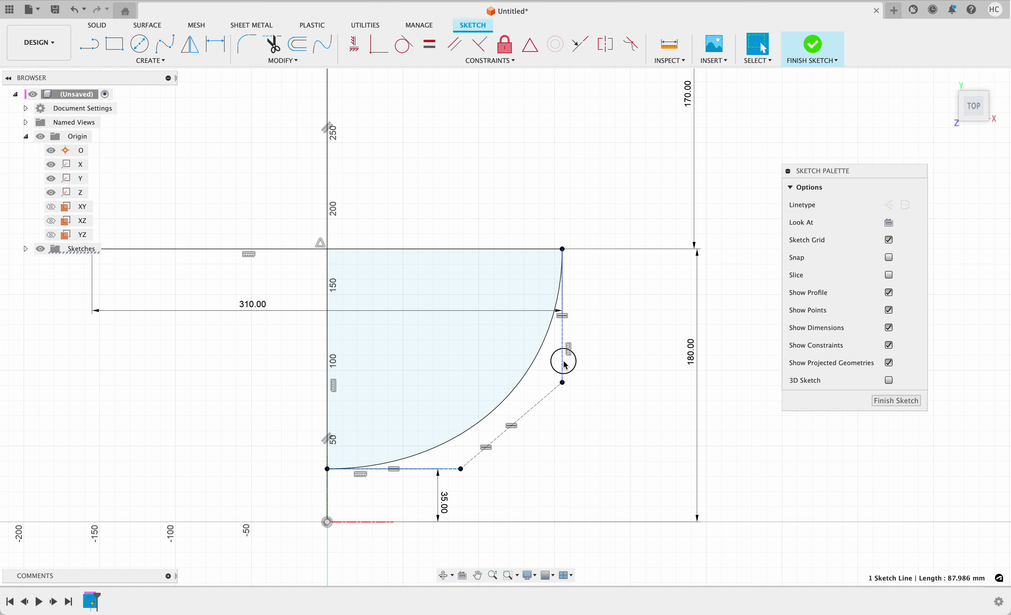
click(564, 364)
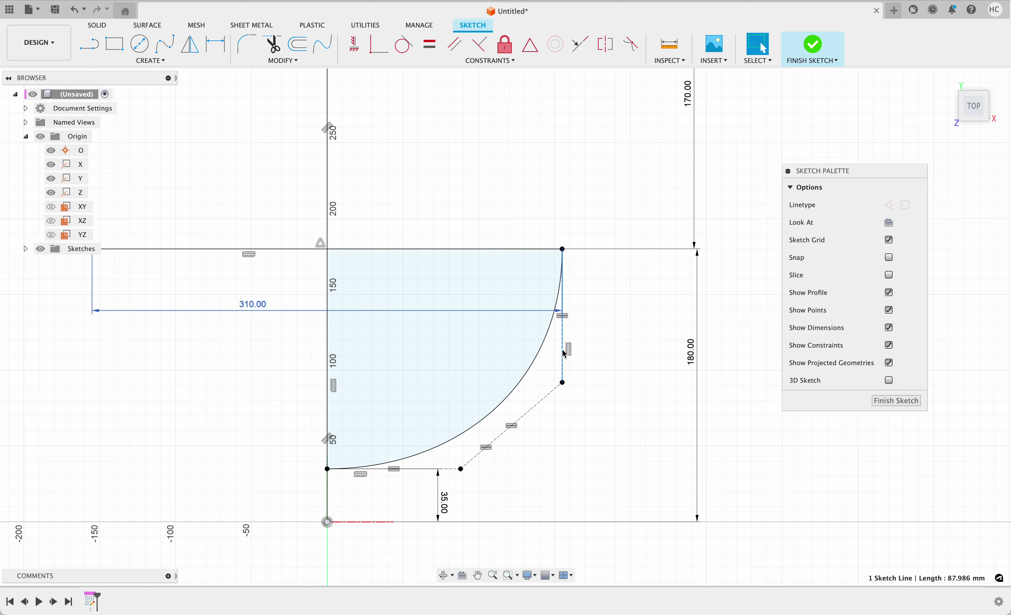
click(517, 421)
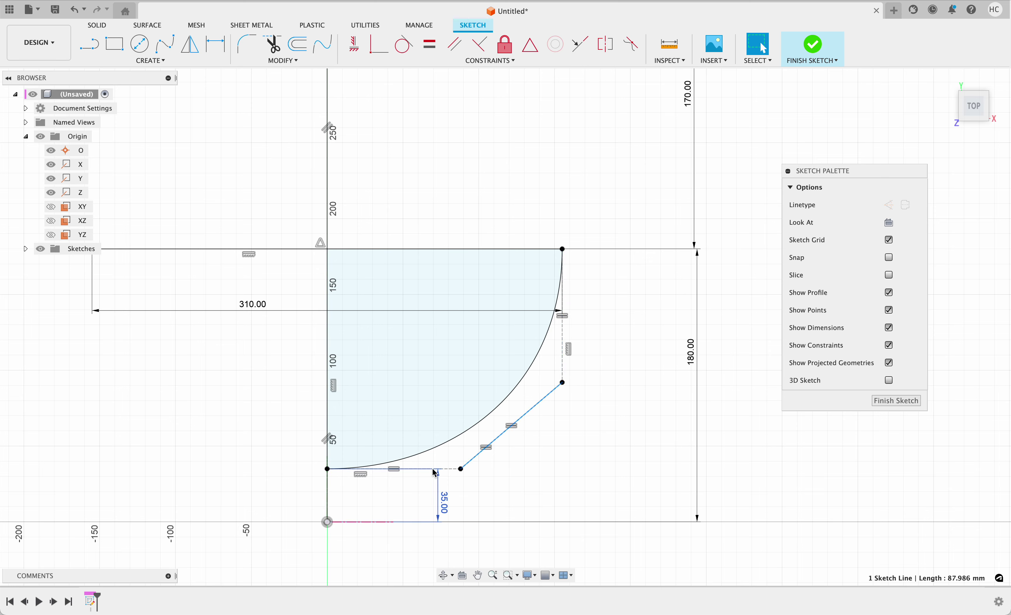
click(435, 472)
click(462, 434)
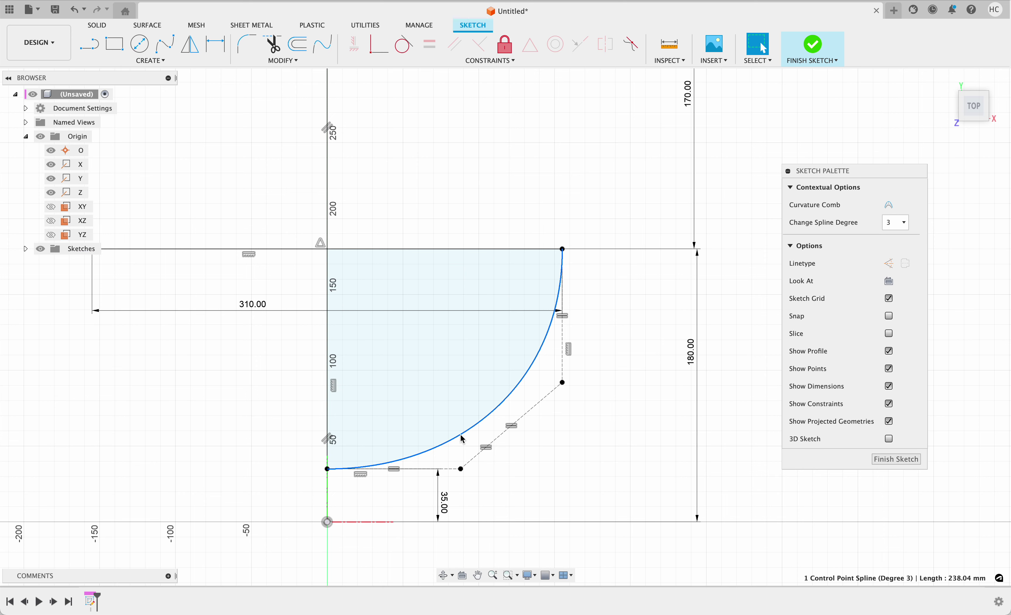
click(563, 440)
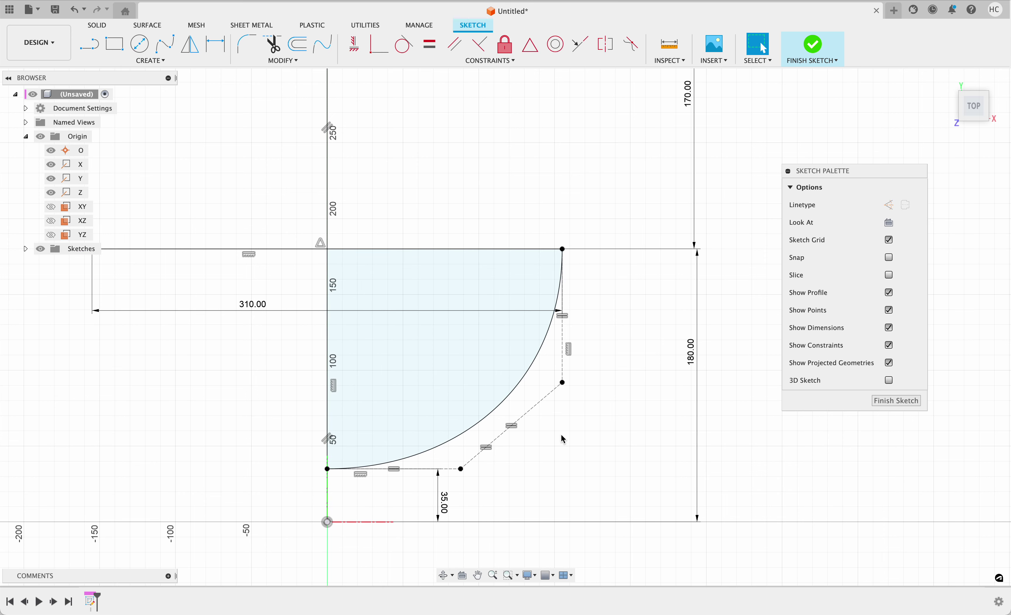
click(536, 359)
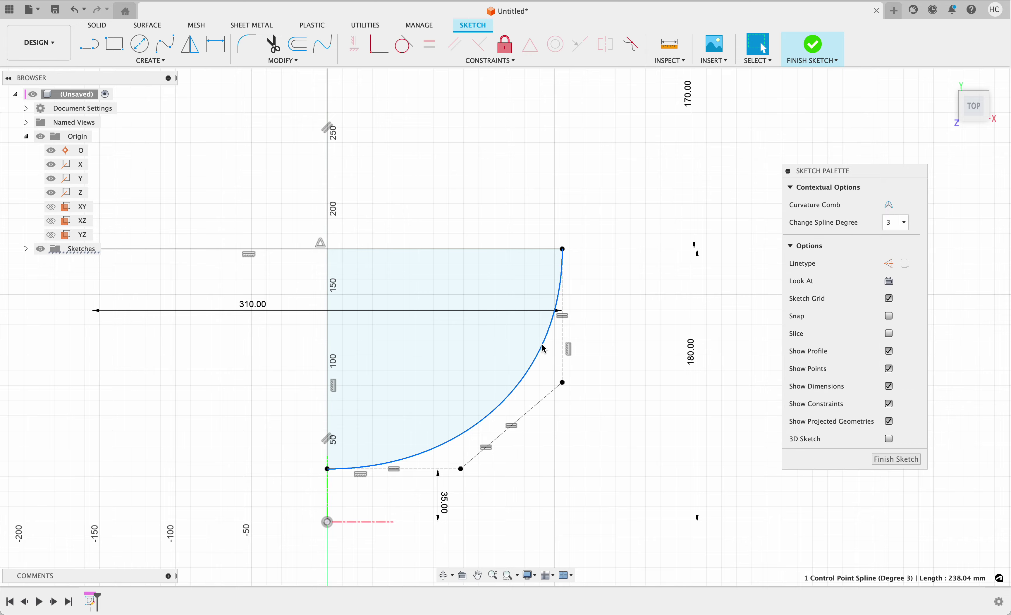
click(550, 362)
scroll(613, 424, down, 3)
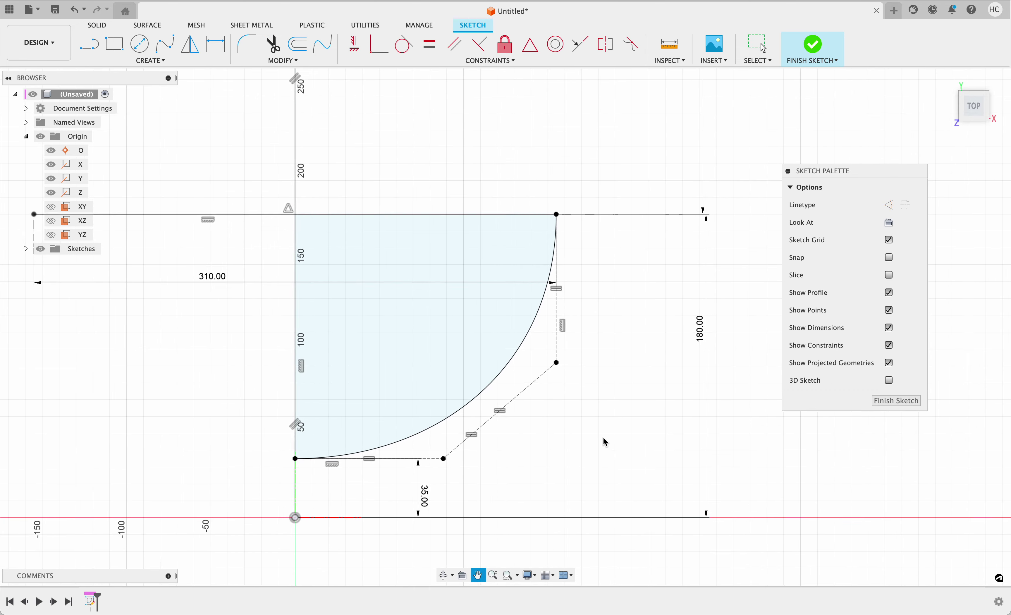
Inspect the 180 mm and 310 mm dimensions, the lower crossbar's endpoint and midpoint, and the closed profile
click(683, 351)
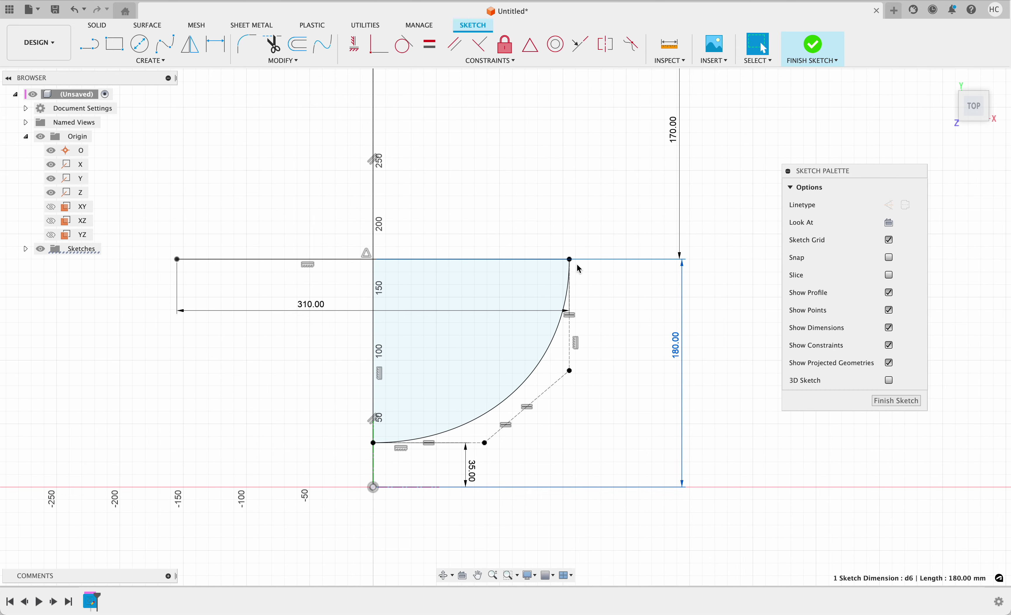
click(307, 303)
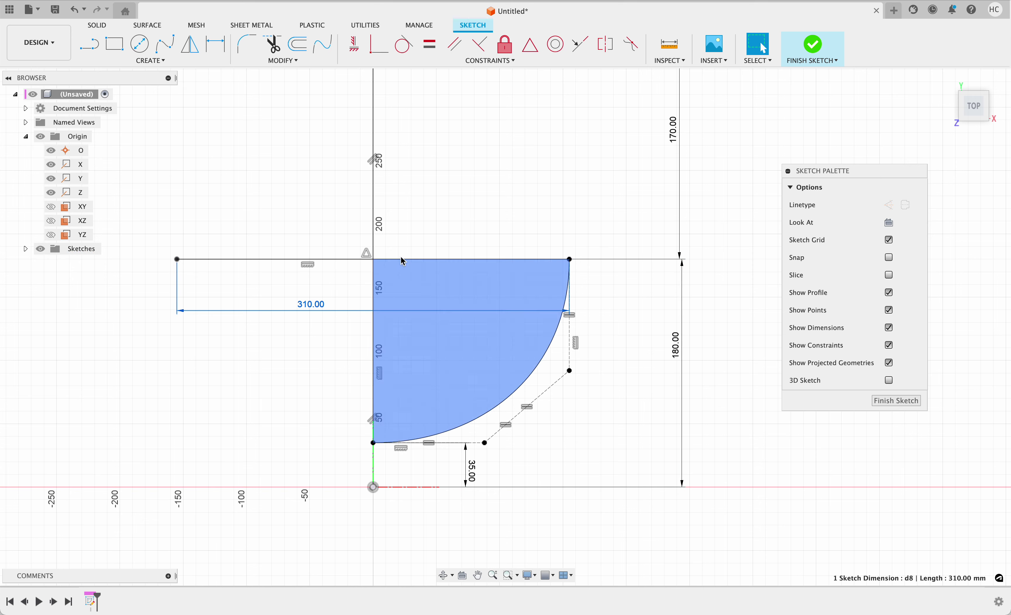
click(569, 260)
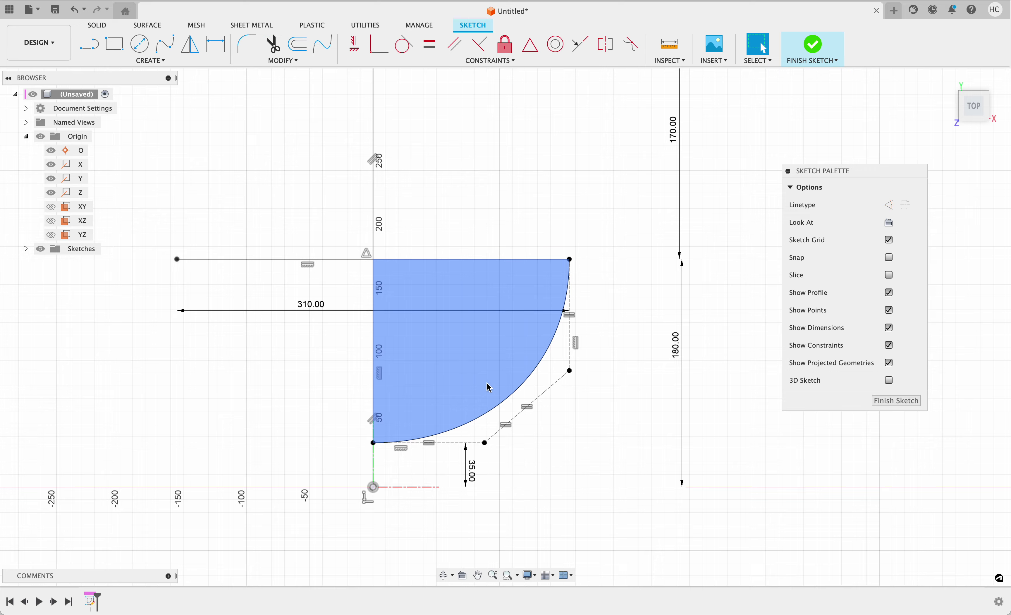
click(506, 403)
click(375, 261)
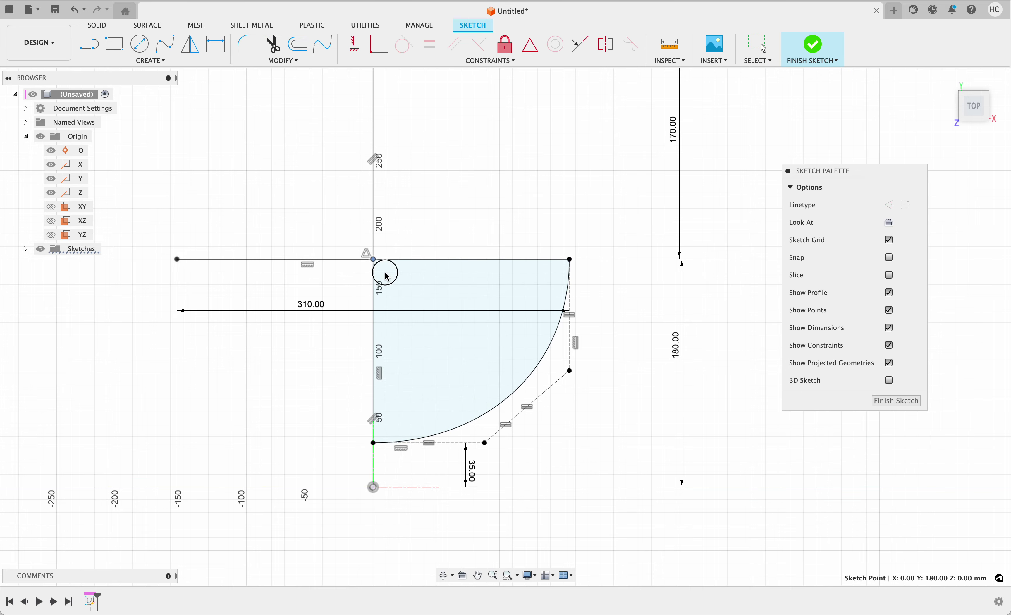
click(655, 426)
Try a three-point arc of about 152 mm radius between the outer ends of the two crossbars, and delete it
middle_drag(636, 436, 691, 553)
scroll(691, 553, up, 2)
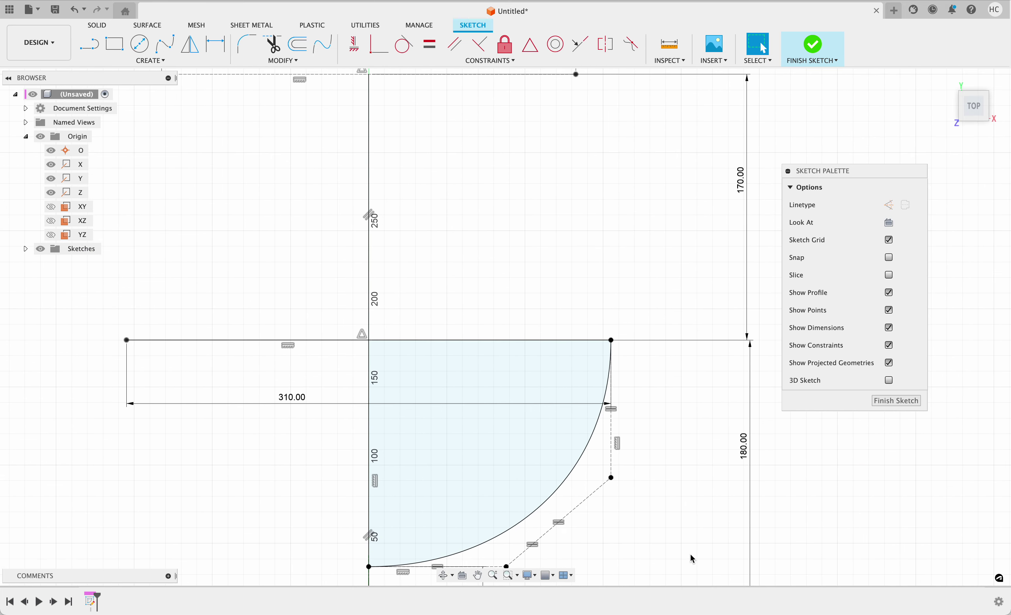
scroll(691, 553, down, 2)
scroll(585, 312, down, 1)
scroll(605, 332, up, 1)
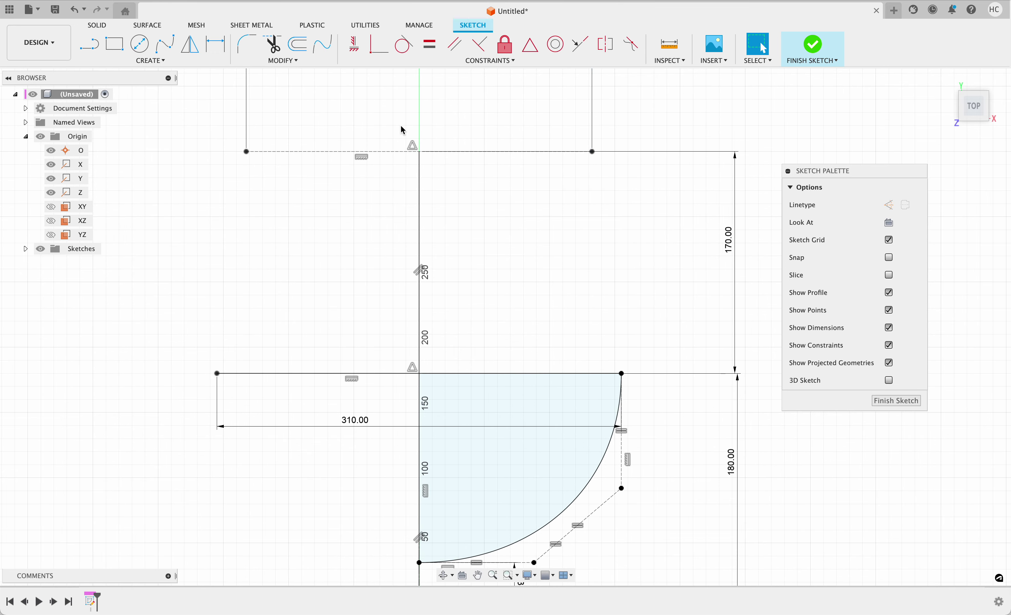
click(151, 60)
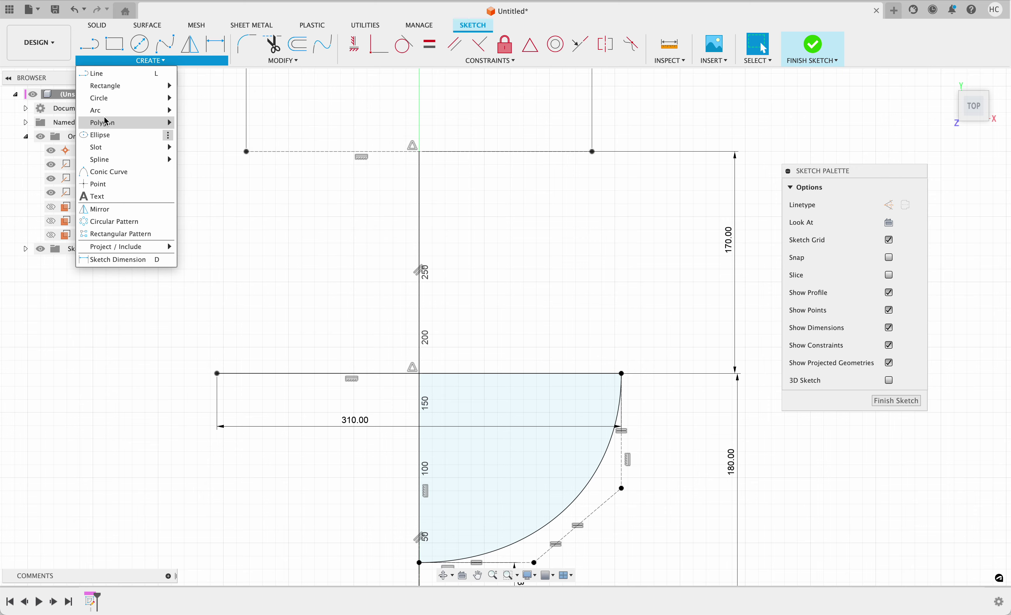
mouse_move(102, 110)
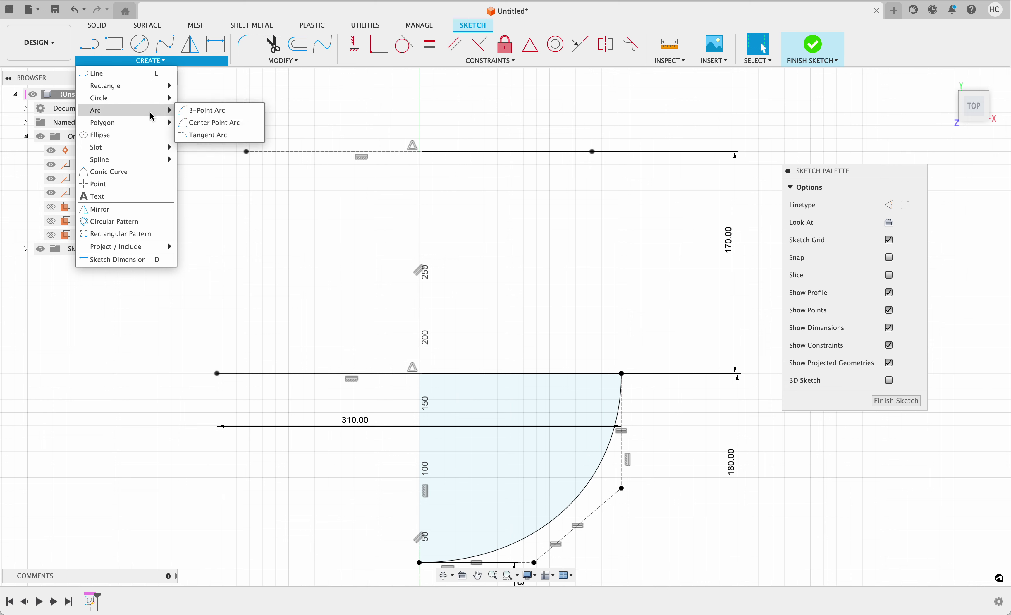
click(203, 111)
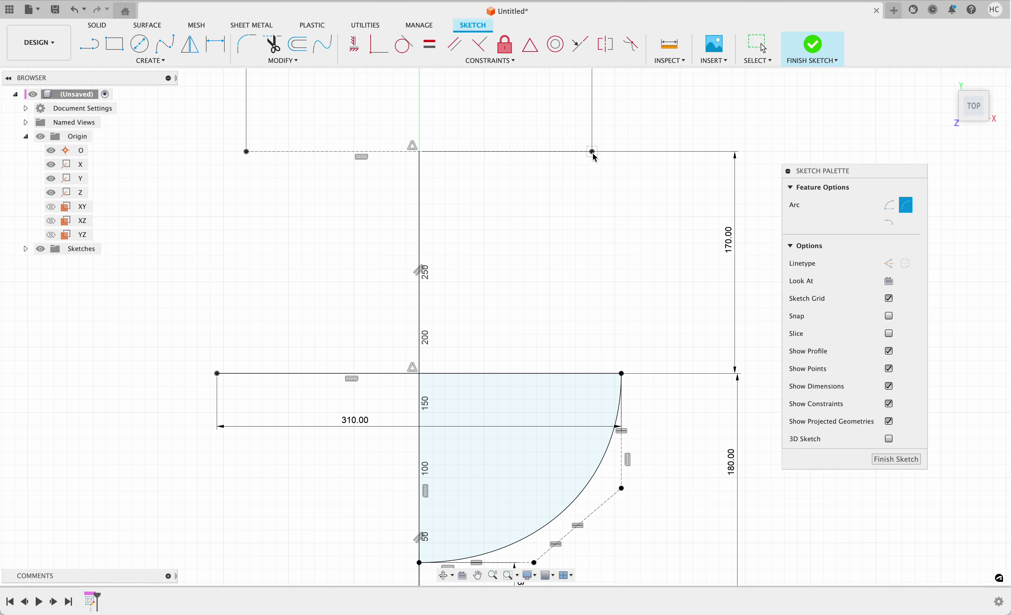
click(592, 152)
click(621, 373)
key(Escape)
click(644, 295)
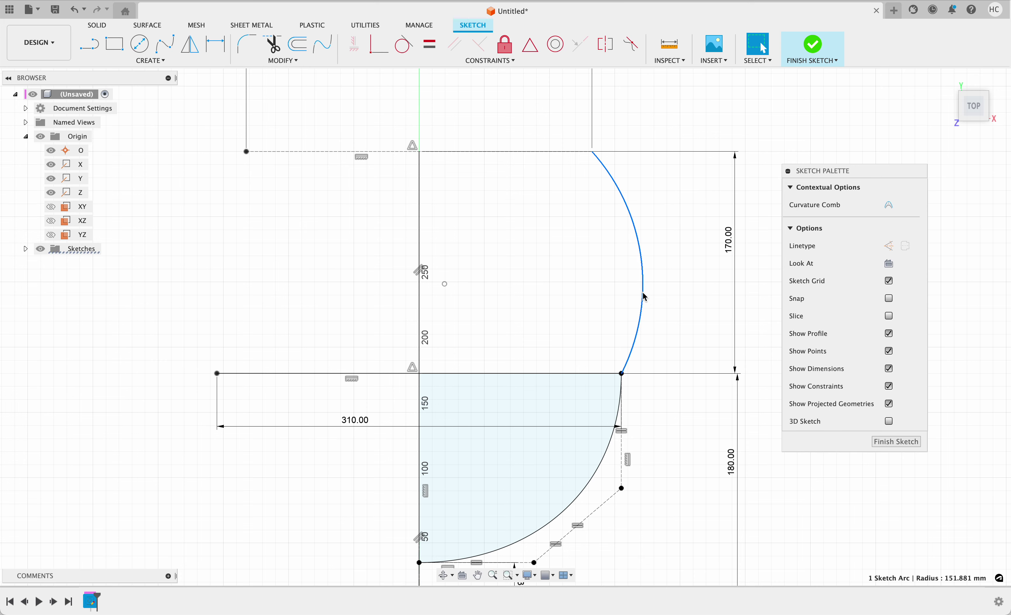
key(Delete)
click(92, 44)
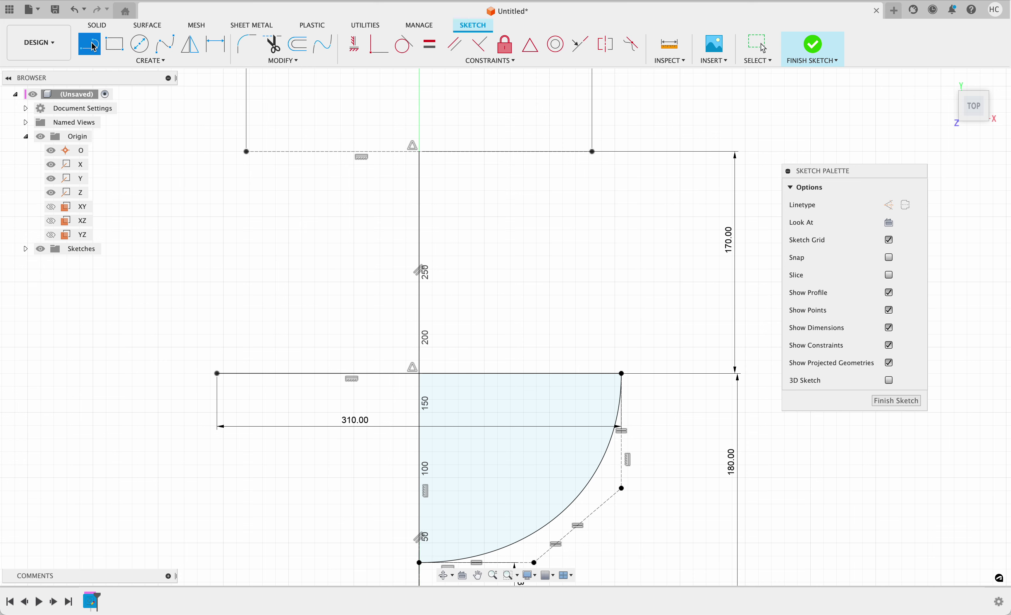
click(622, 373)
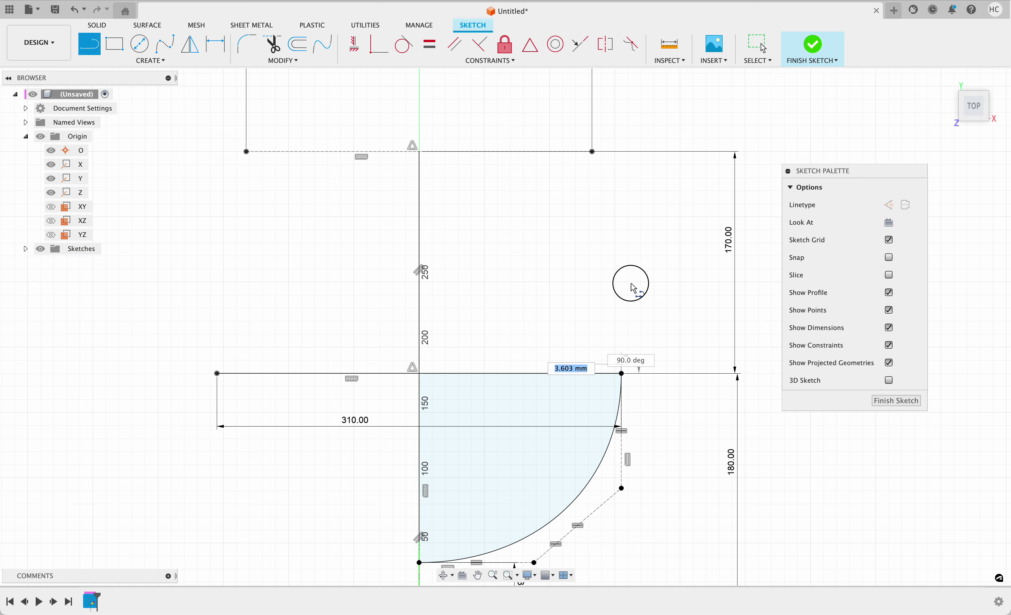
click(582, 240)
key(Escape)
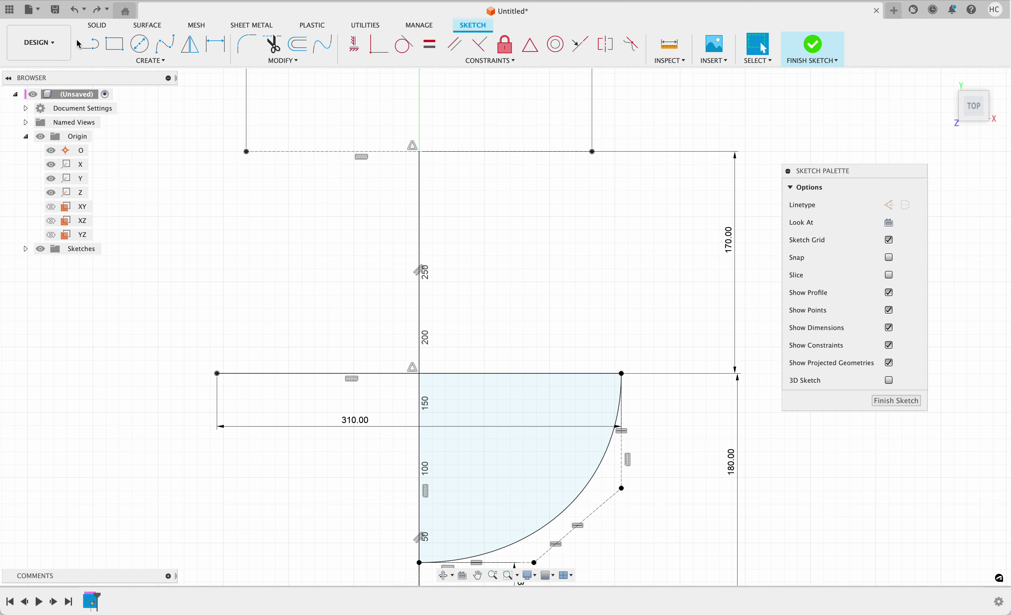
Try a tangent arc drawn with the Line tool from the lower crossbar's outer end to the upper crossbar's, inspect it, and delete it
key(l)
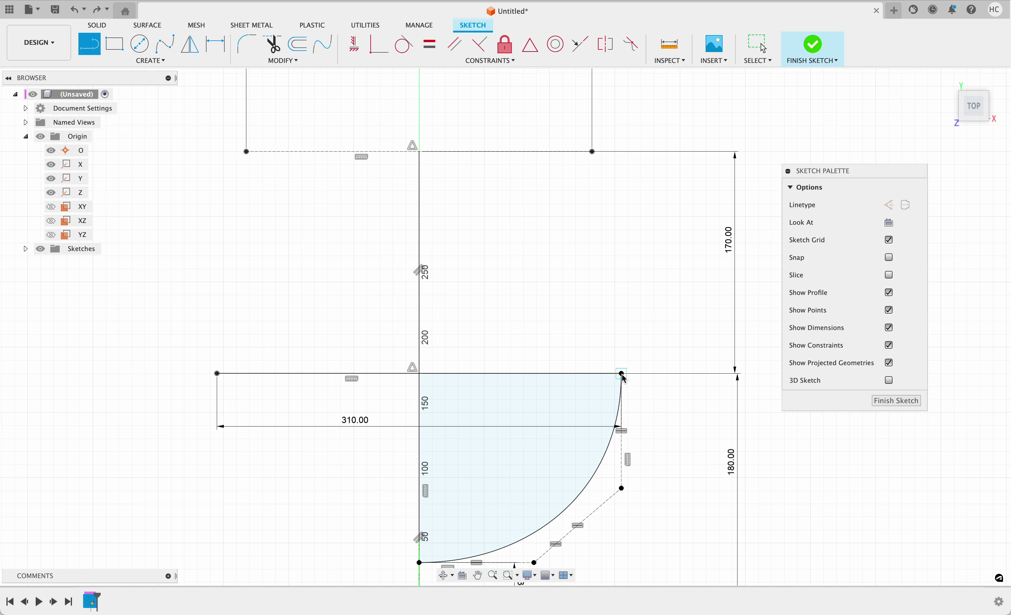
drag(622, 374, 593, 153)
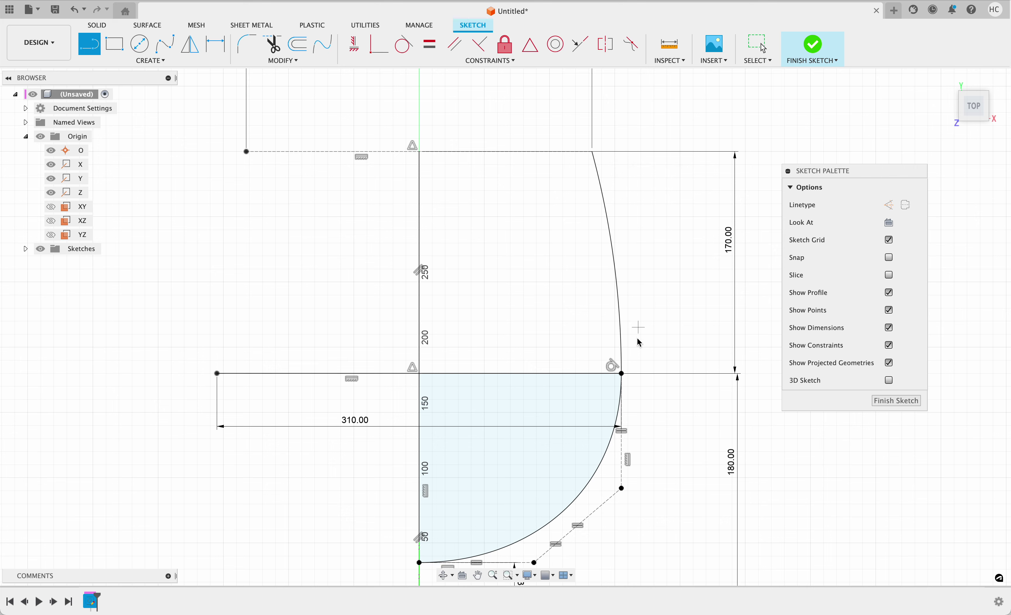
key(Escape)
click(620, 298)
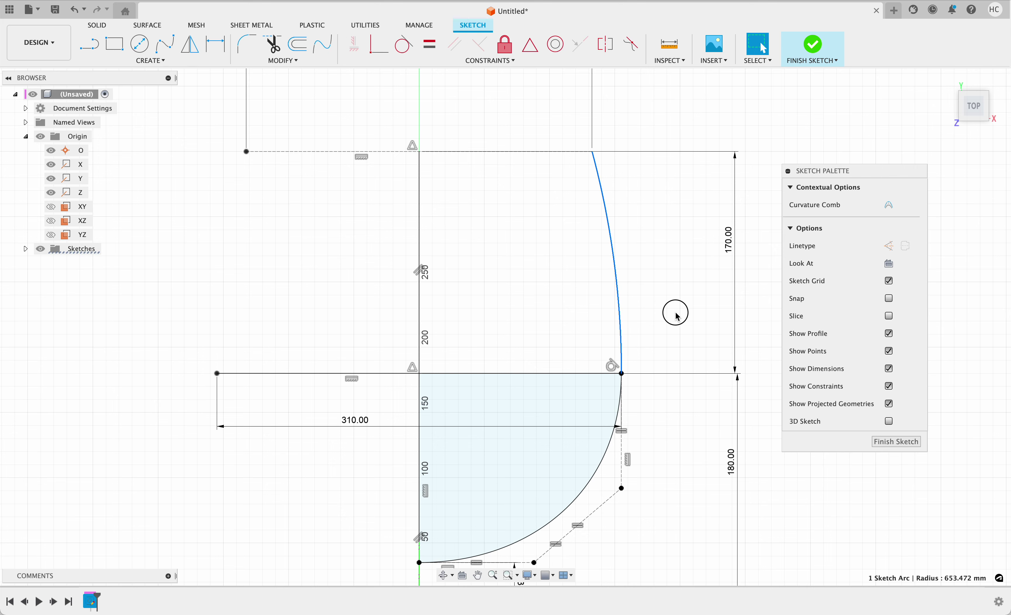
click(675, 313)
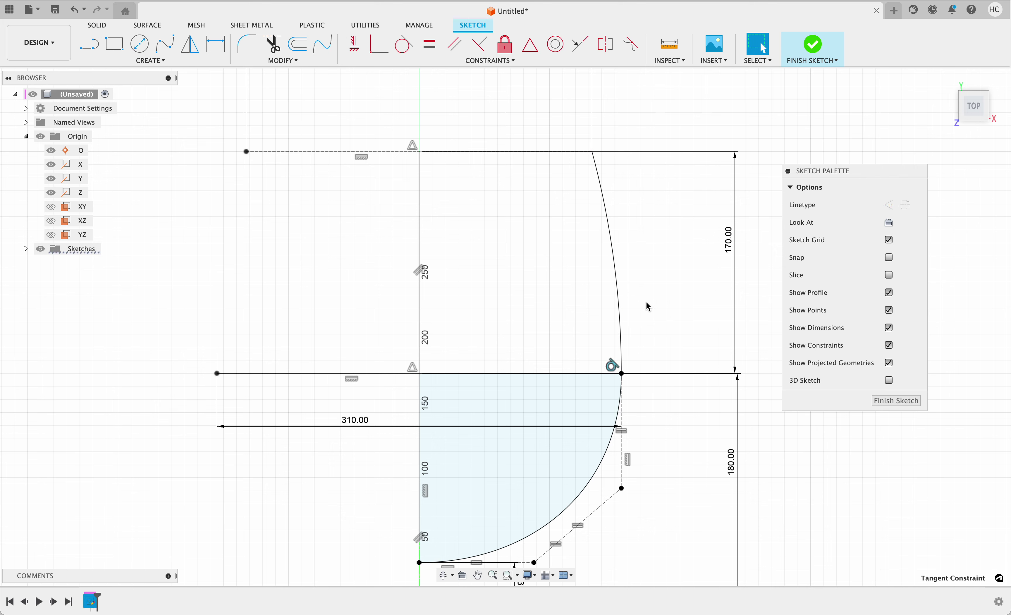
click(621, 294)
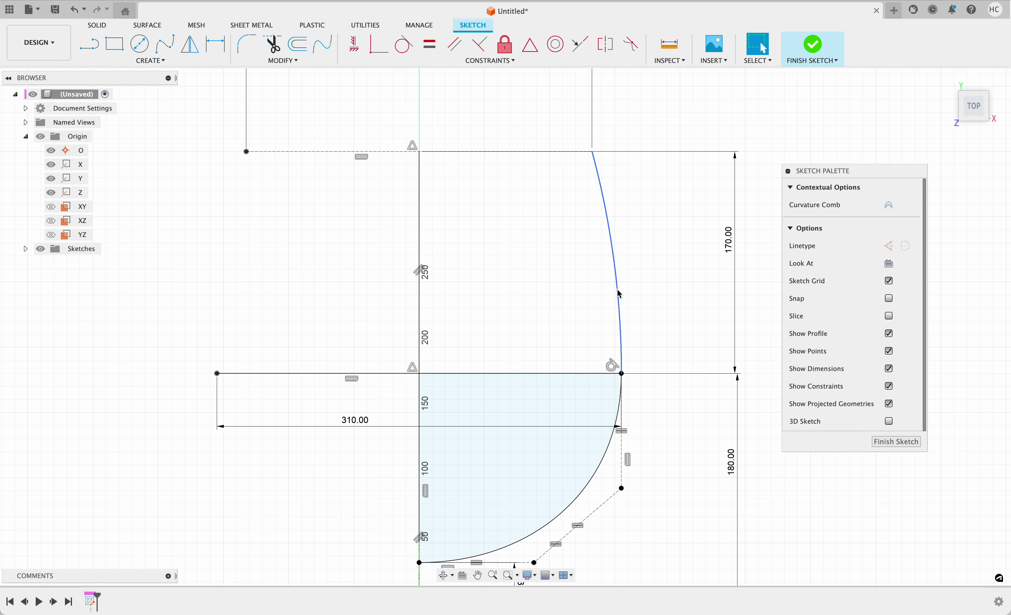
click(690, 305)
Draw a bulging three-point arc of about 137 mm radius from the lower crossbar's outer end to the upper crossbar's outer end
click(103, 61)
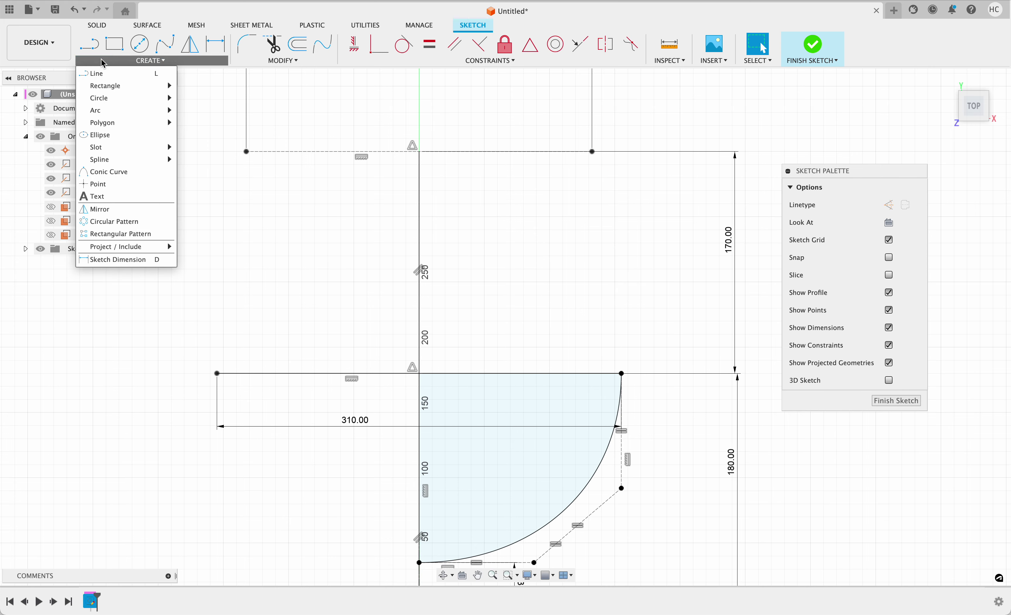
click(207, 111)
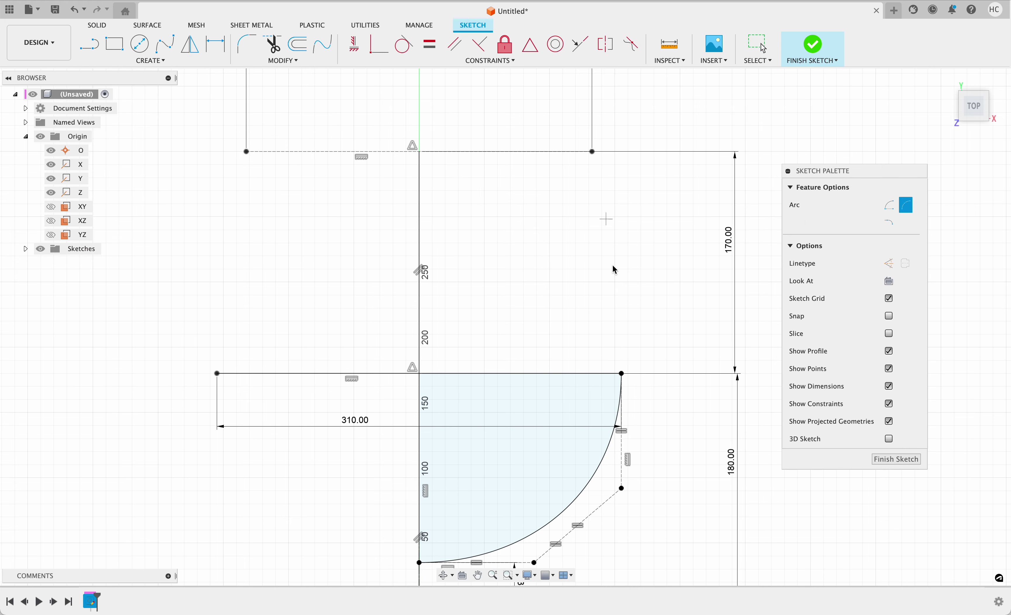
click(622, 373)
click(592, 151)
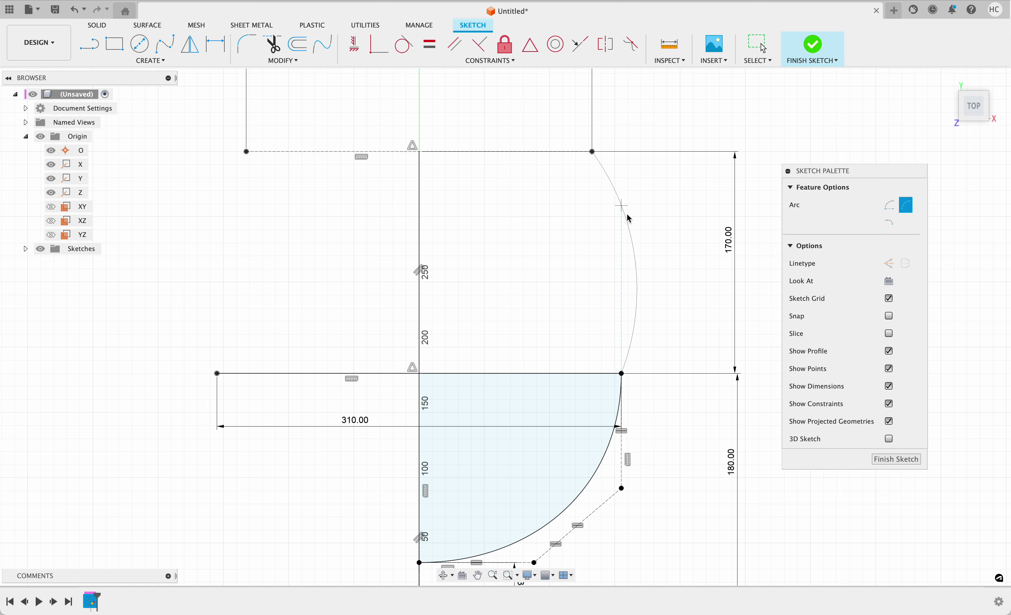
click(641, 220)
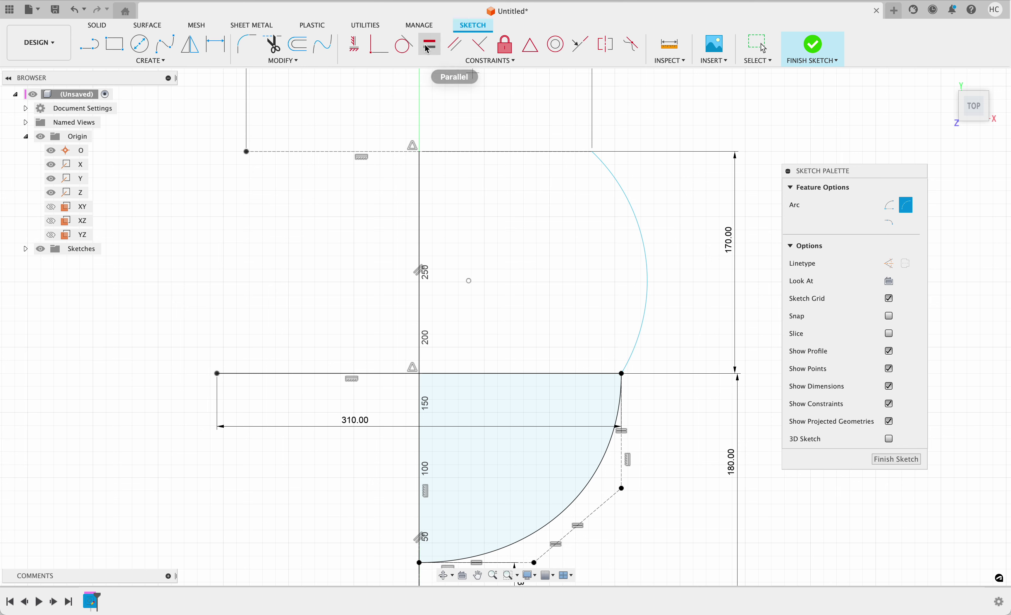
Apply a Tangent constraint between the new arc and the control point spline below it
click(404, 44)
click(645, 260)
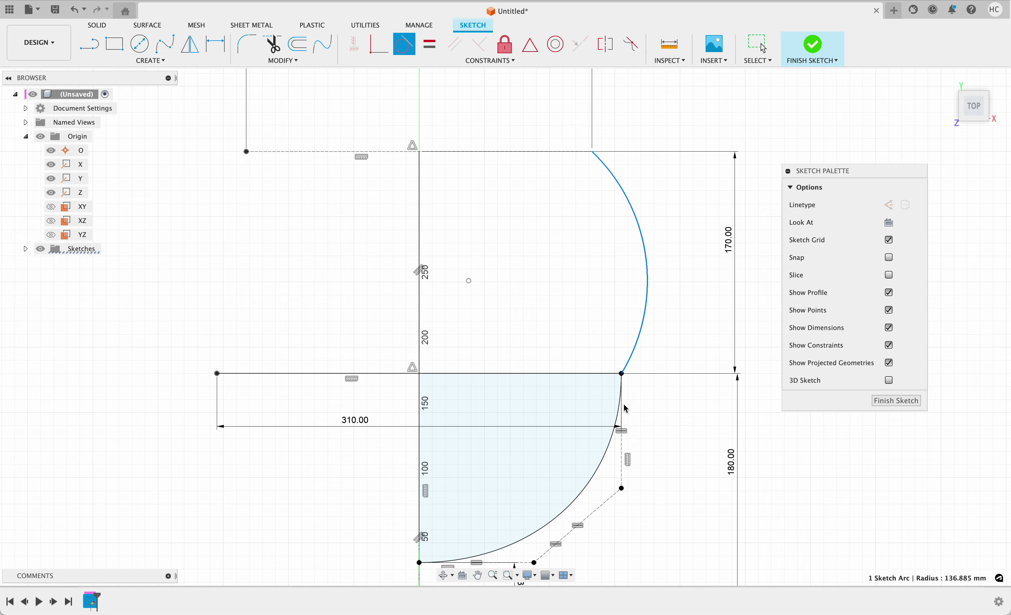
click(618, 413)
key(Escape)
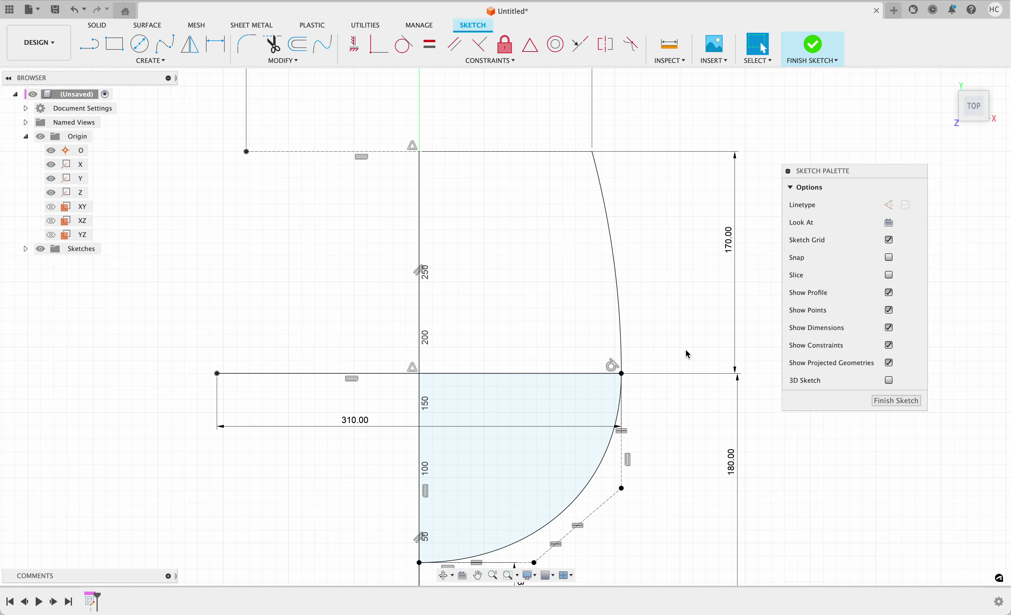
Examine the arc's radius and its centre point relative to the two crossbars
scroll(649, 335, up, 2)
scroll(652, 338, down, 4)
middle_drag(653, 338, 513, 333)
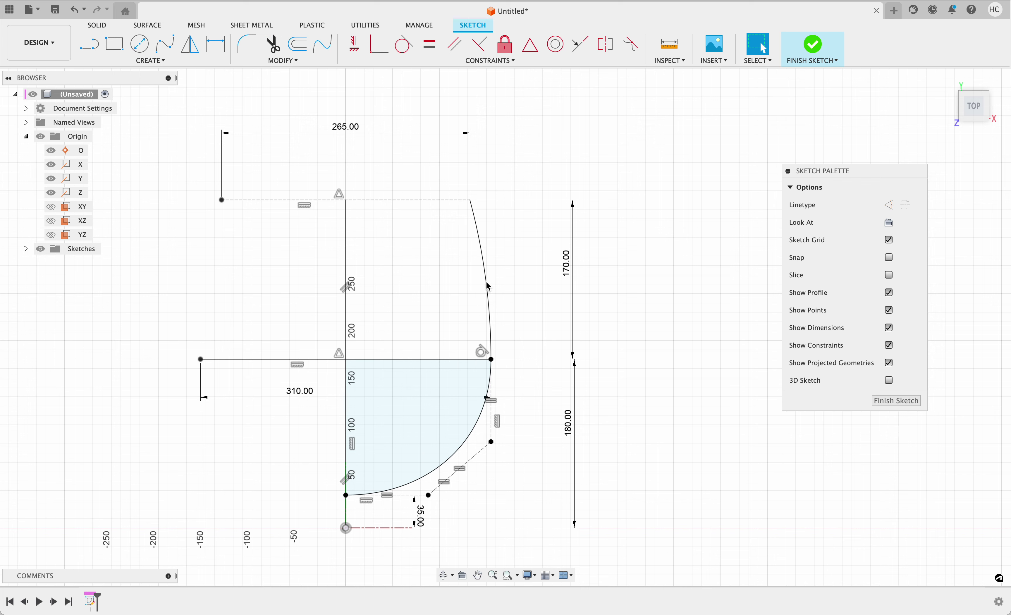
middle_drag(495, 281, 600, 293)
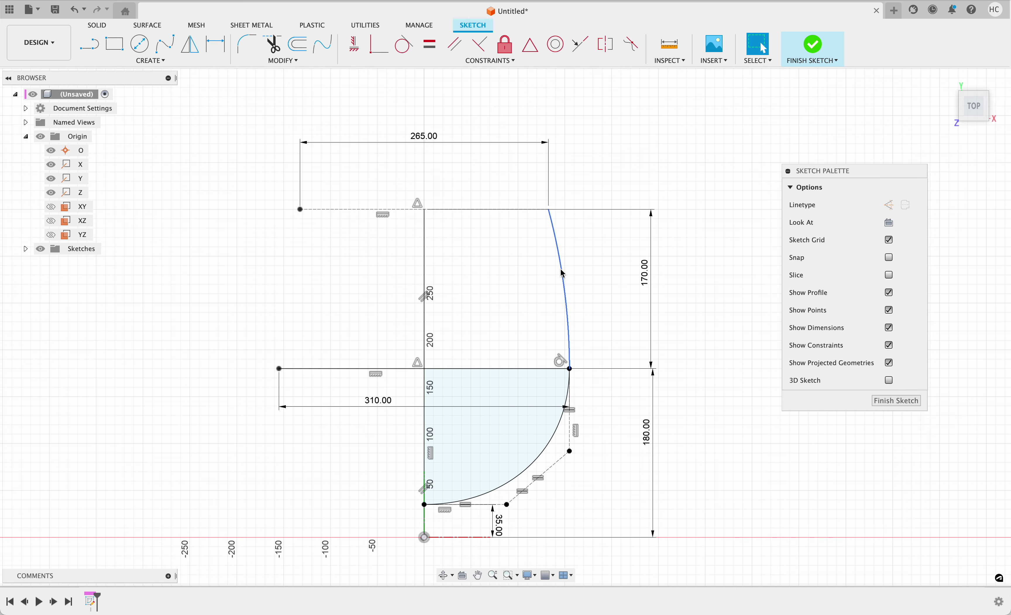
click(565, 285)
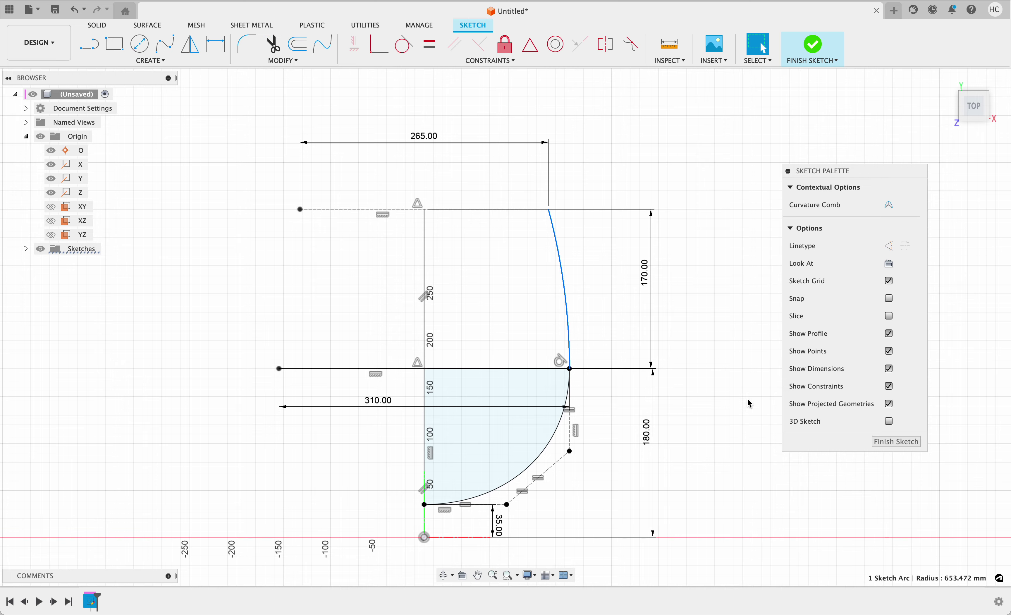
scroll(588, 335, down, 6)
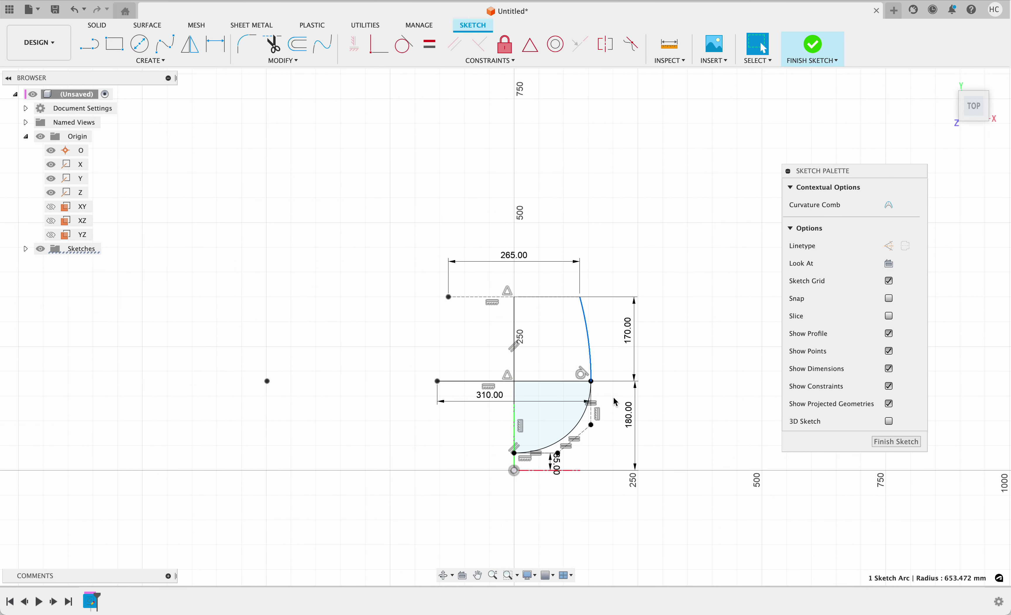
scroll(615, 402, up, 3)
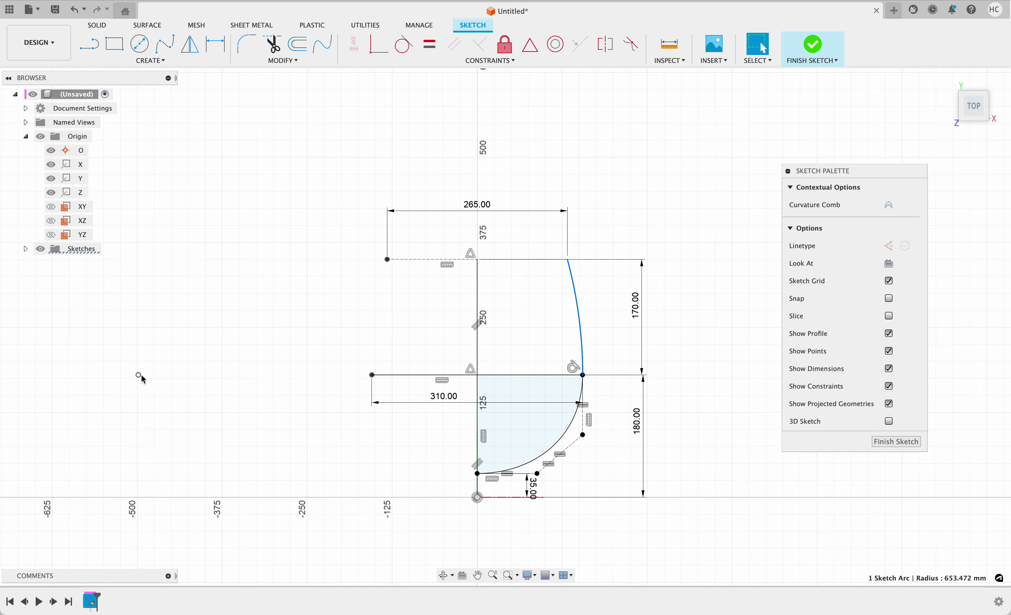
click(141, 376)
scroll(179, 411, up, 2)
click(326, 370)
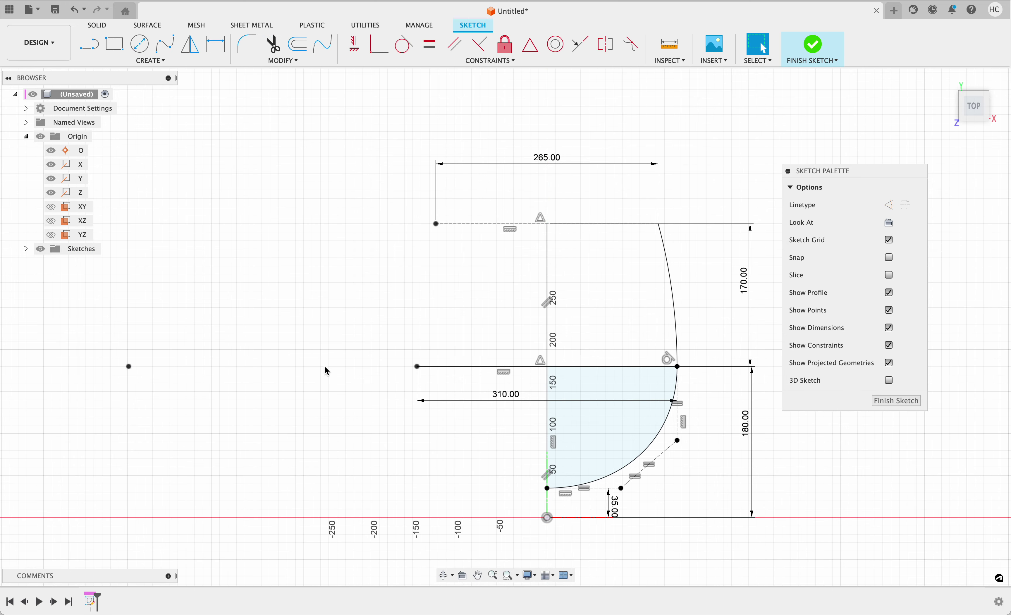
click(670, 286)
click(252, 335)
scroll(252, 342, up, 1)
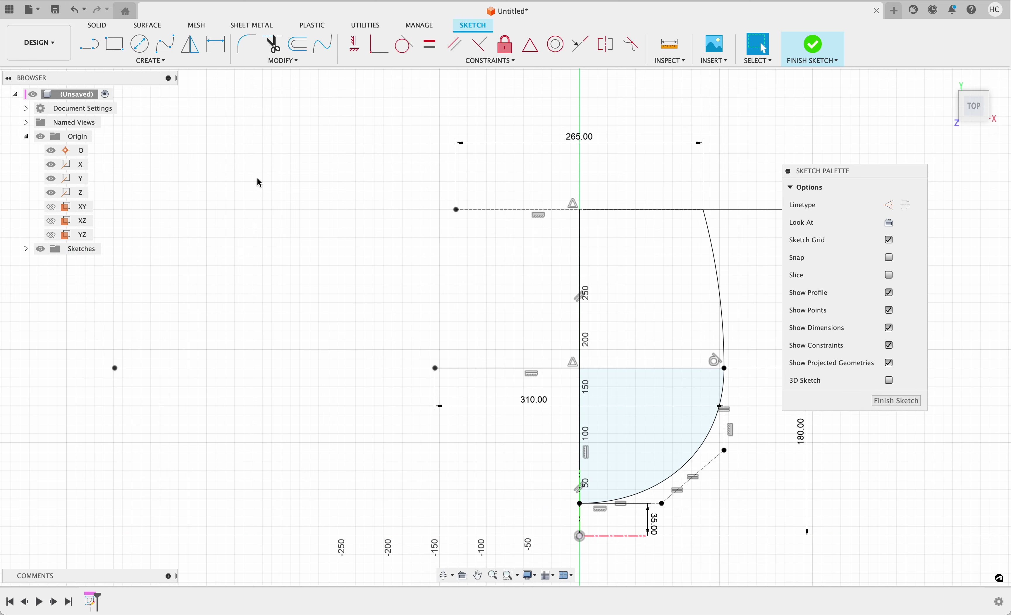
Compare the arc with a temporary circle previewed from its centre point out to the arc, and cancel the circle
click(141, 43)
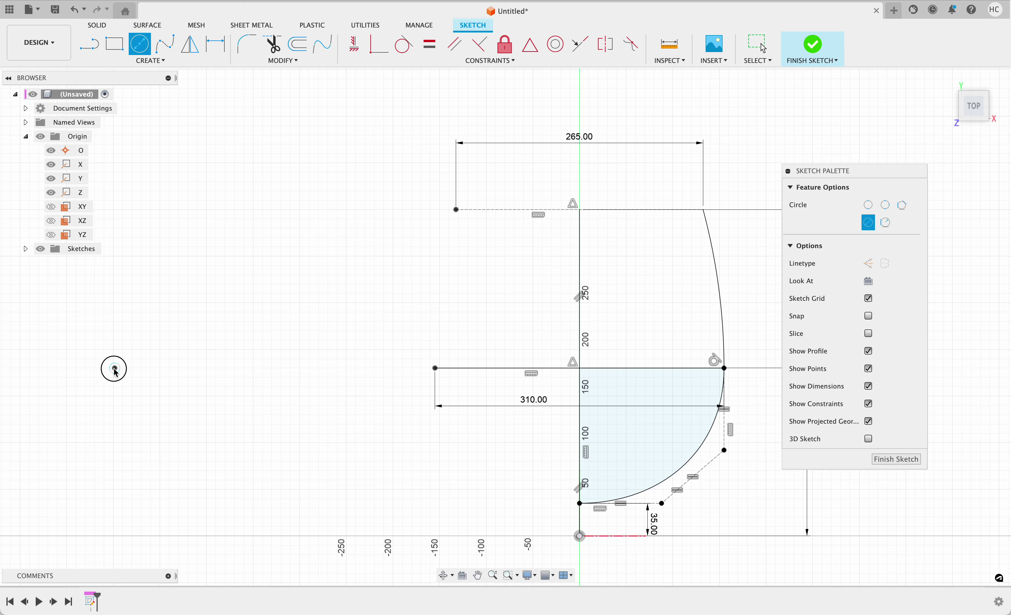
click(115, 368)
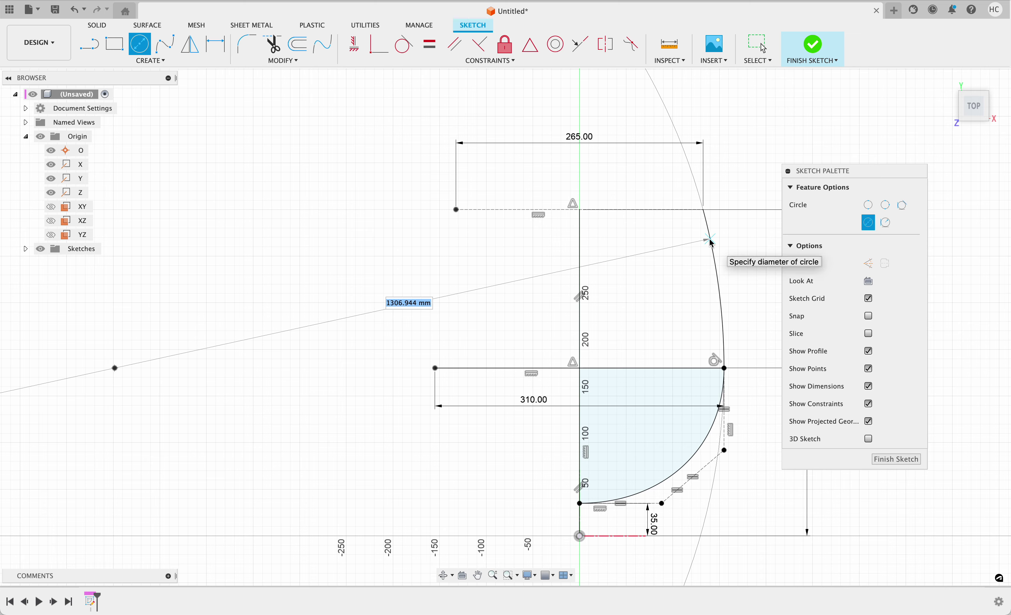
key(Escape)
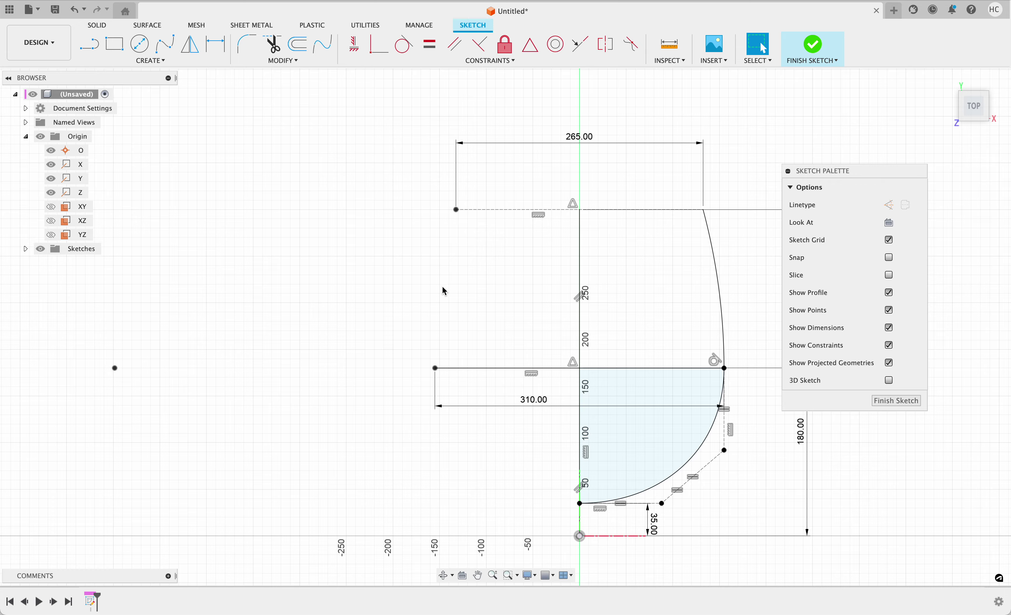
middle_drag(682, 226, 668, 234)
scroll(626, 251, down, 2)
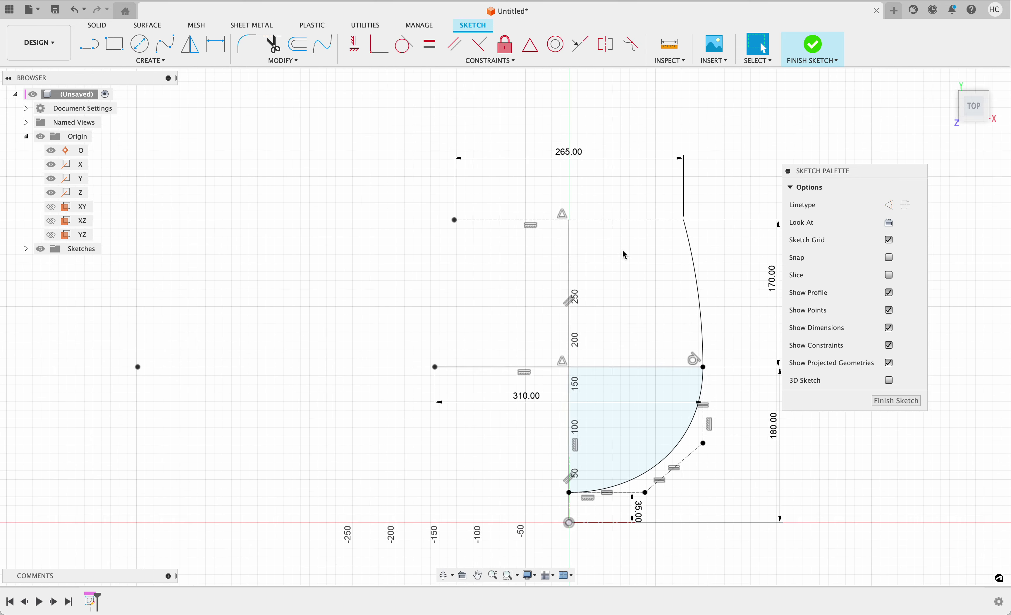
scroll(620, 254, up, 3)
mouse_move(611, 253)
middle_down()
mouse_move(548, 206)
mouse_move(474, 213)
middle_up()
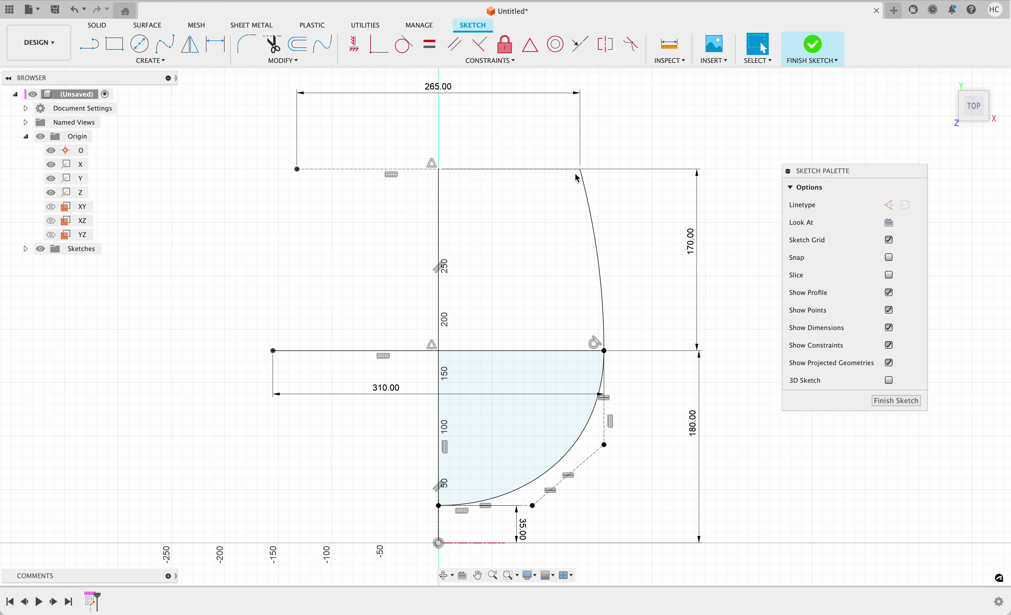
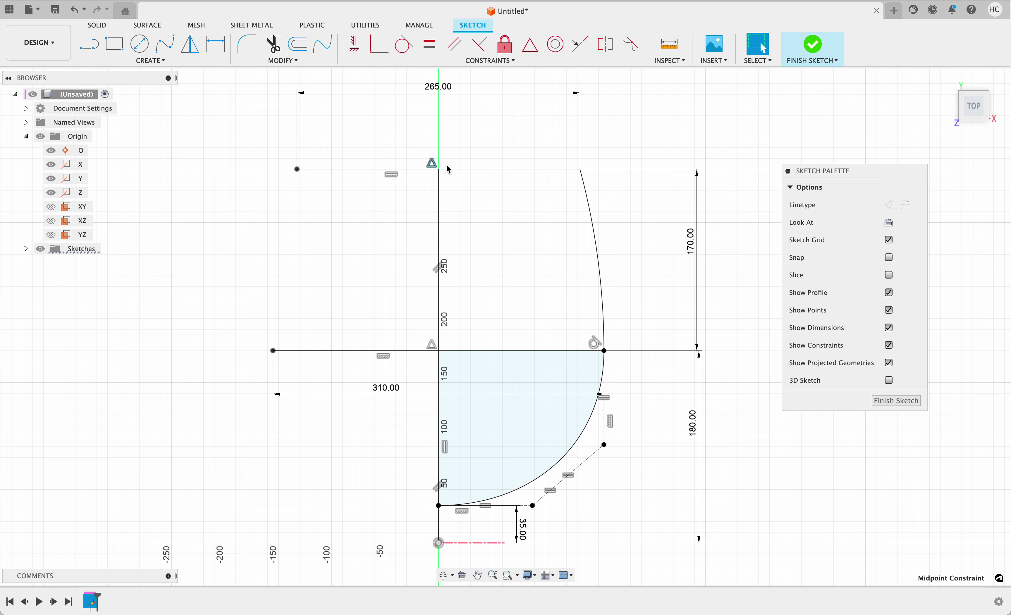
click(424, 204)
click(438, 198)
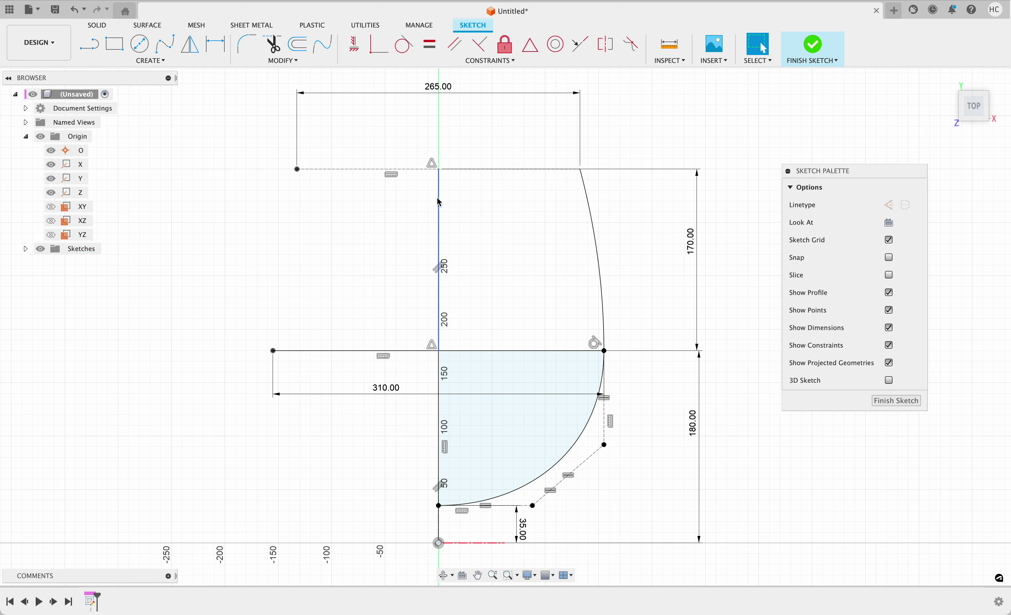
Draw a practice three-point arc of about 161 mm radius in the empty area beside the outline
click(104, 60)
mouse_move(107, 115)
click(199, 109)
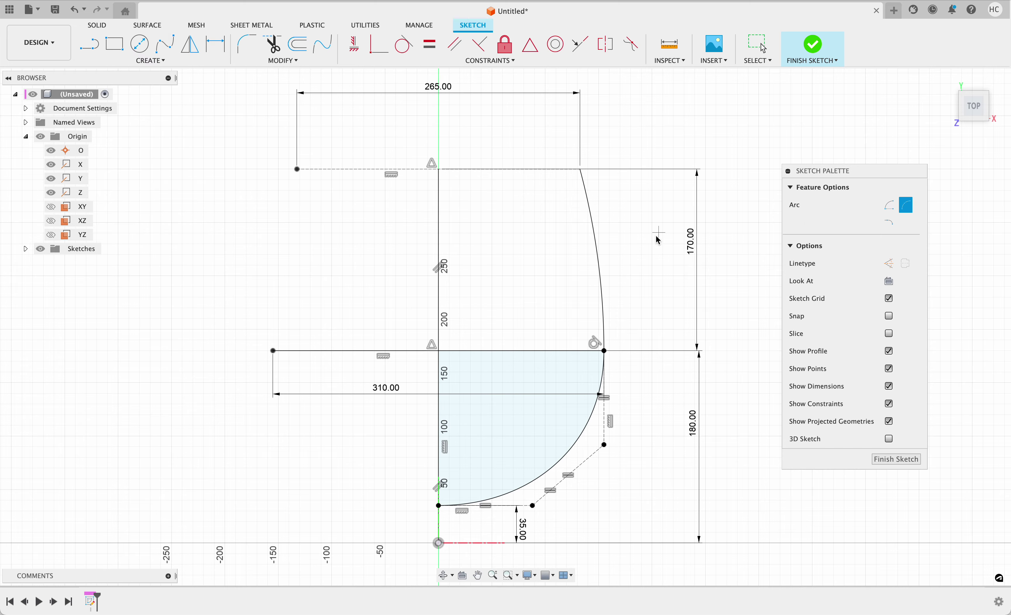
scroll(622, 267, down, 4)
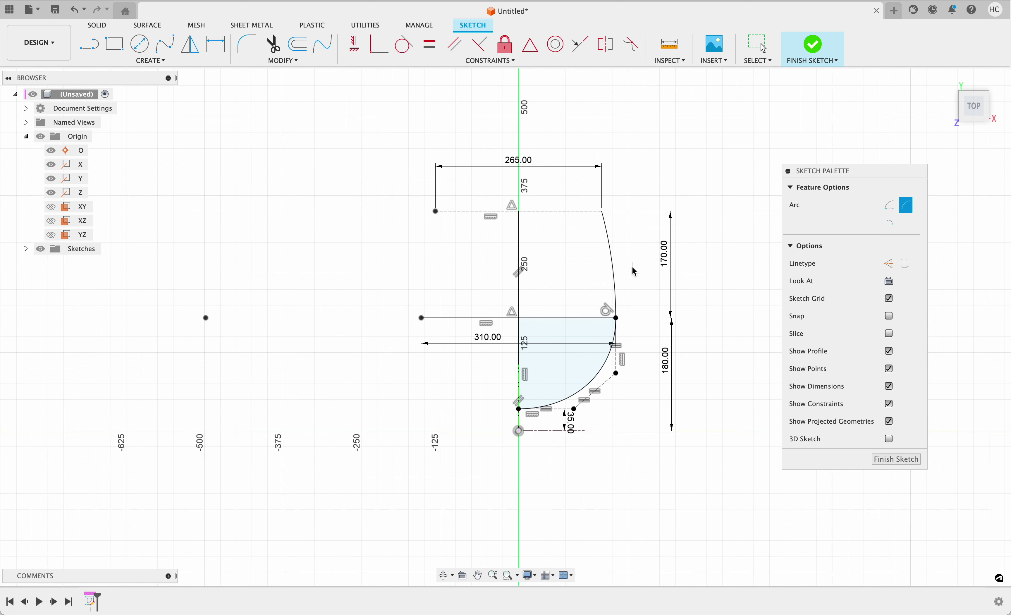
click(244, 268)
click(350, 264)
click(293, 252)
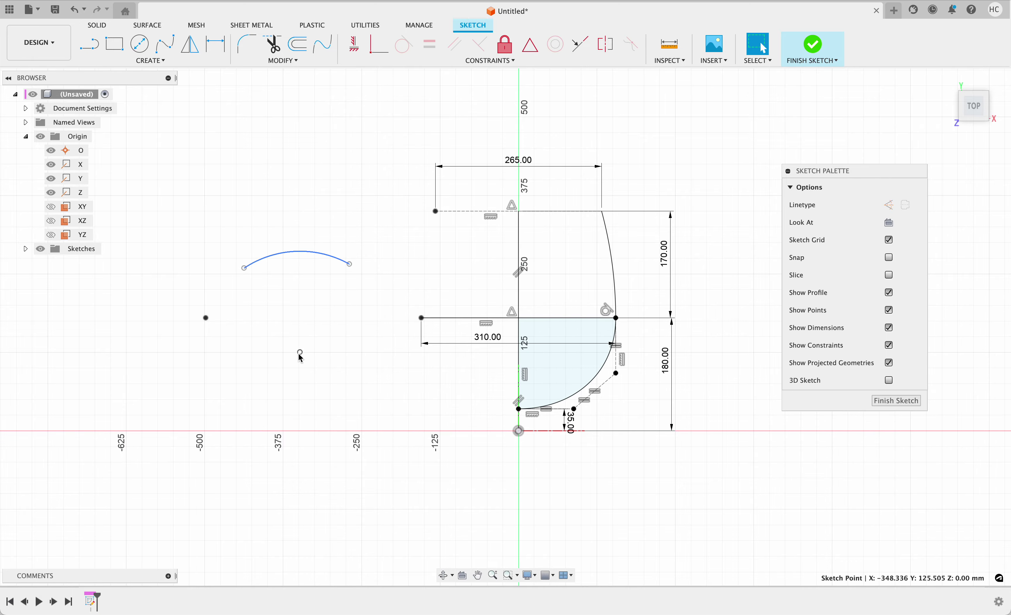
Examine the practice arc's centre point, its two end points and its radius
scroll(301, 356, up, 10)
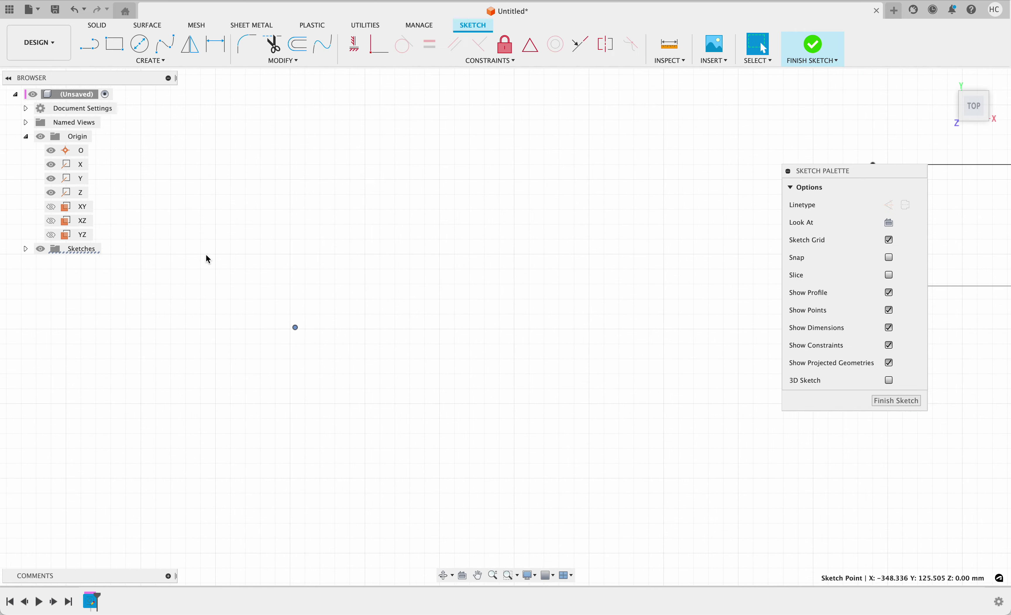
scroll(207, 256, down, 8)
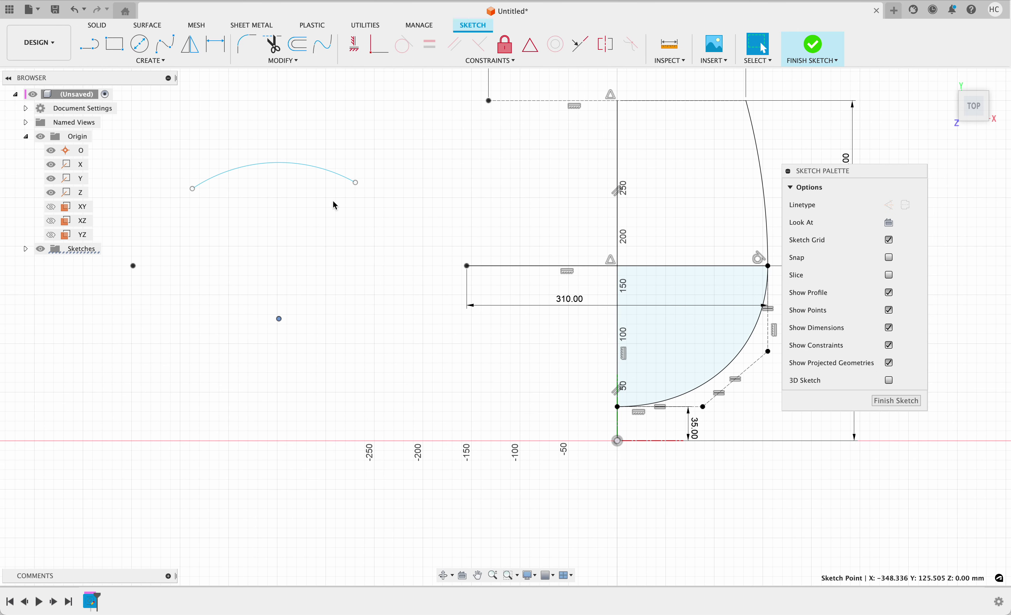
middle_drag(303, 301, 331, 355)
click(220, 241)
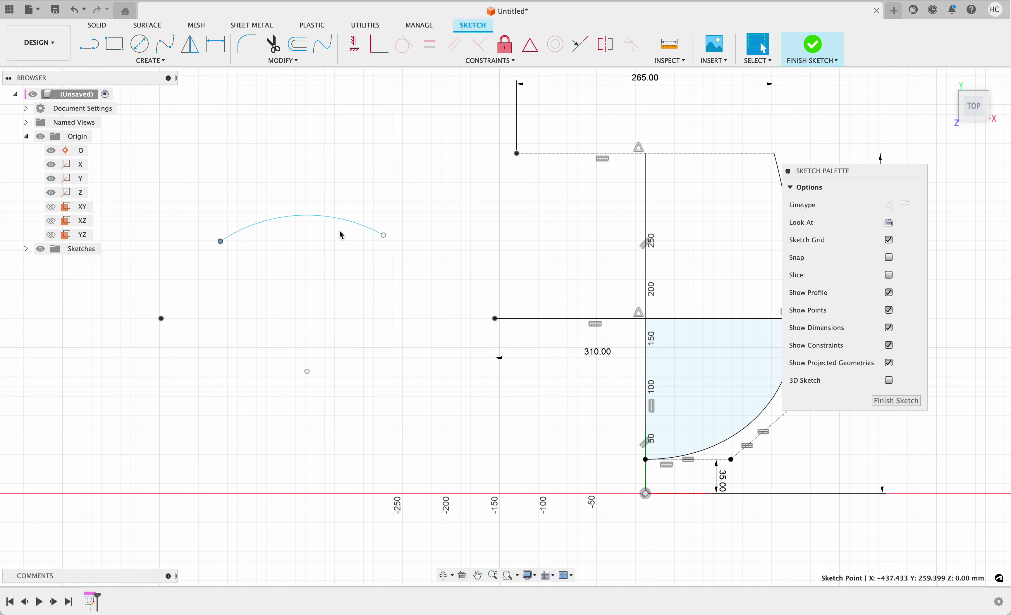
click(384, 235)
click(300, 219)
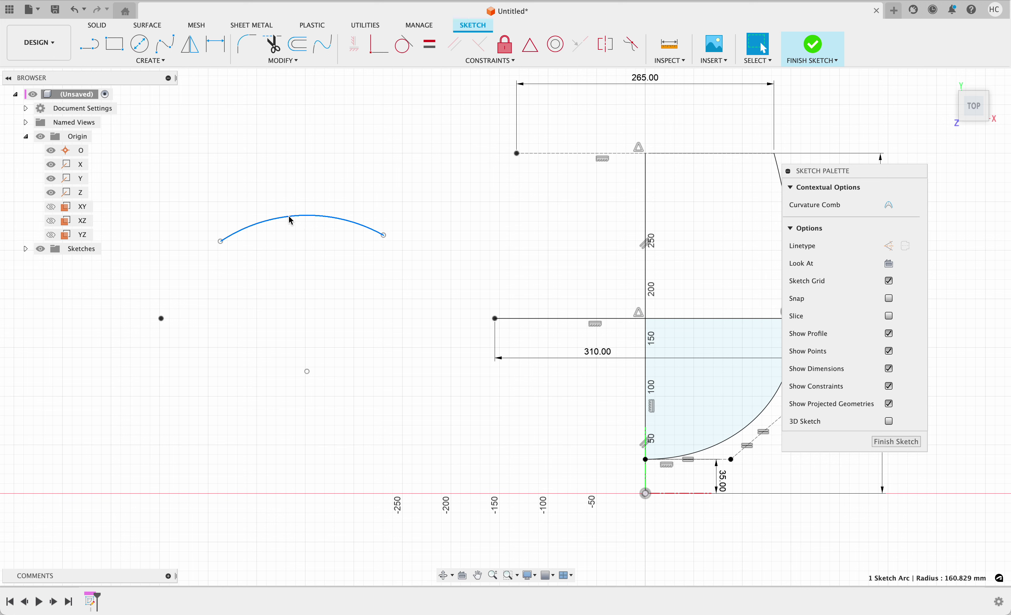
click(307, 191)
Draw a vertical line about 58 mm long above the practice arc
click(97, 49)
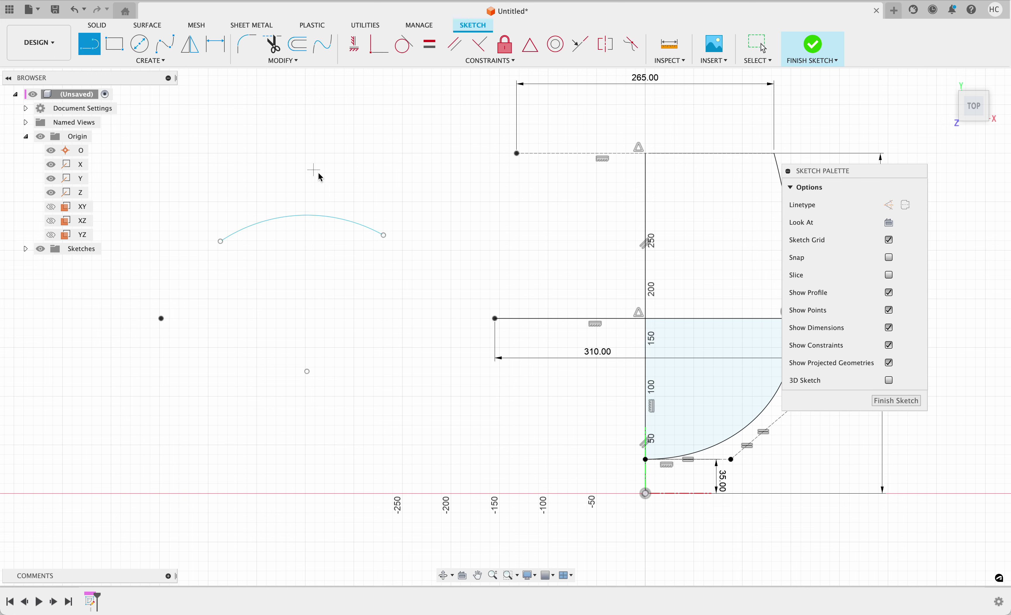
click(299, 175)
click(300, 118)
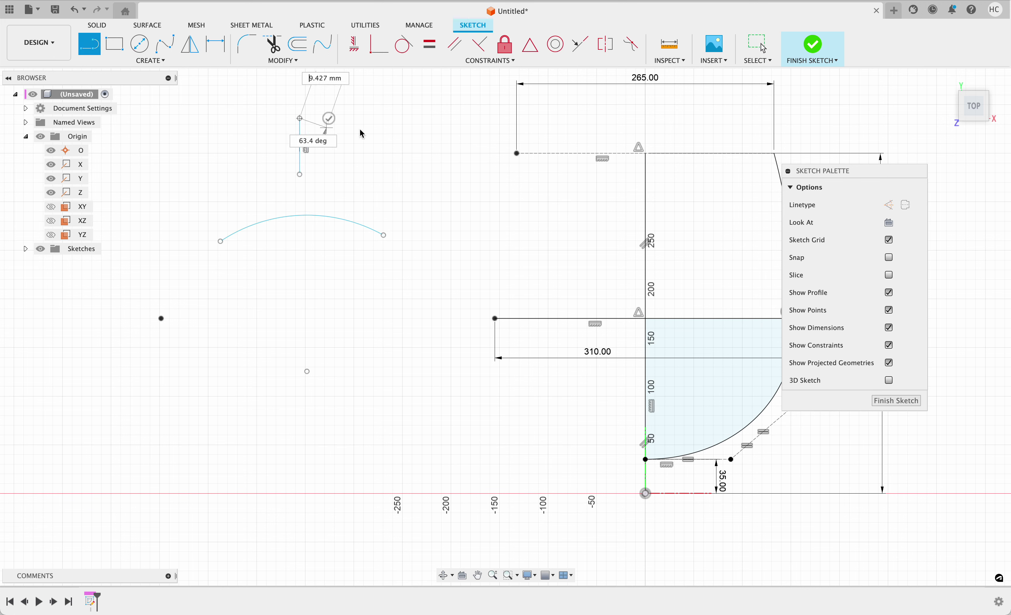
key(Escape)
click(301, 163)
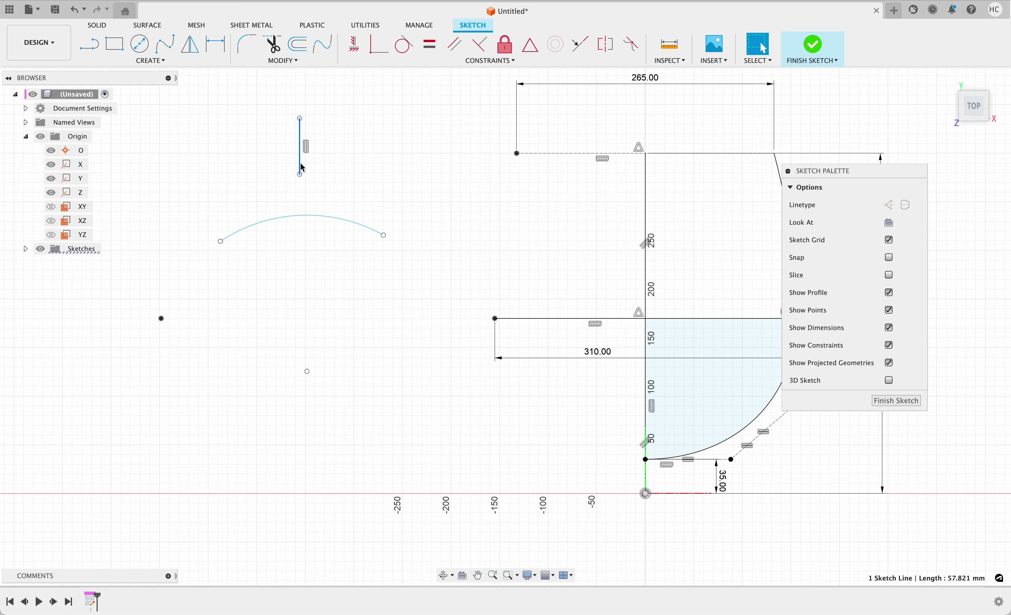
Apply a Midpoint constraint between the vertical line's lower end point and the practice arc
click(300, 174)
click(307, 215)
click(320, 189)
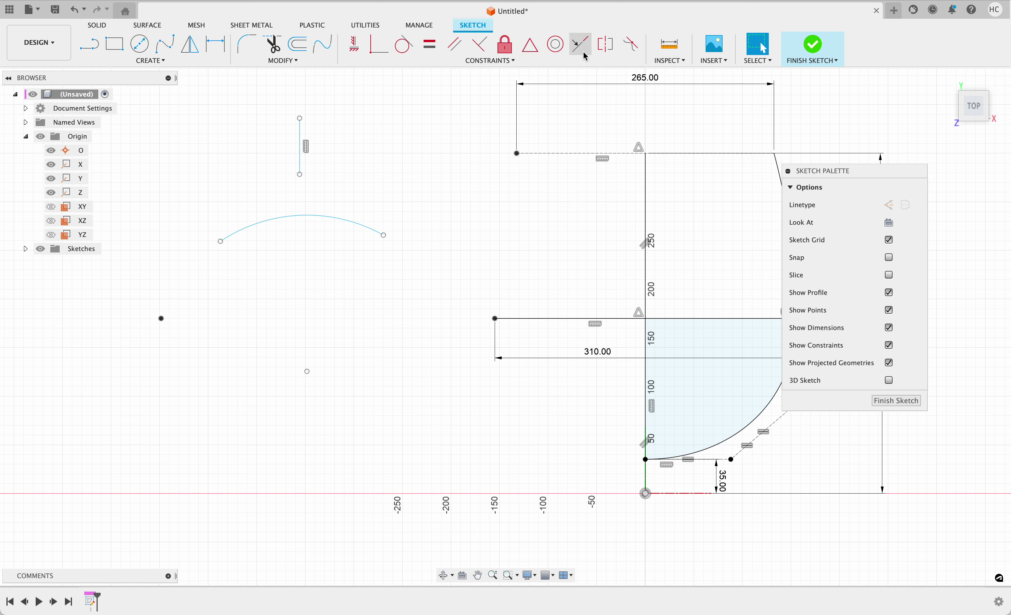
click(531, 49)
click(300, 175)
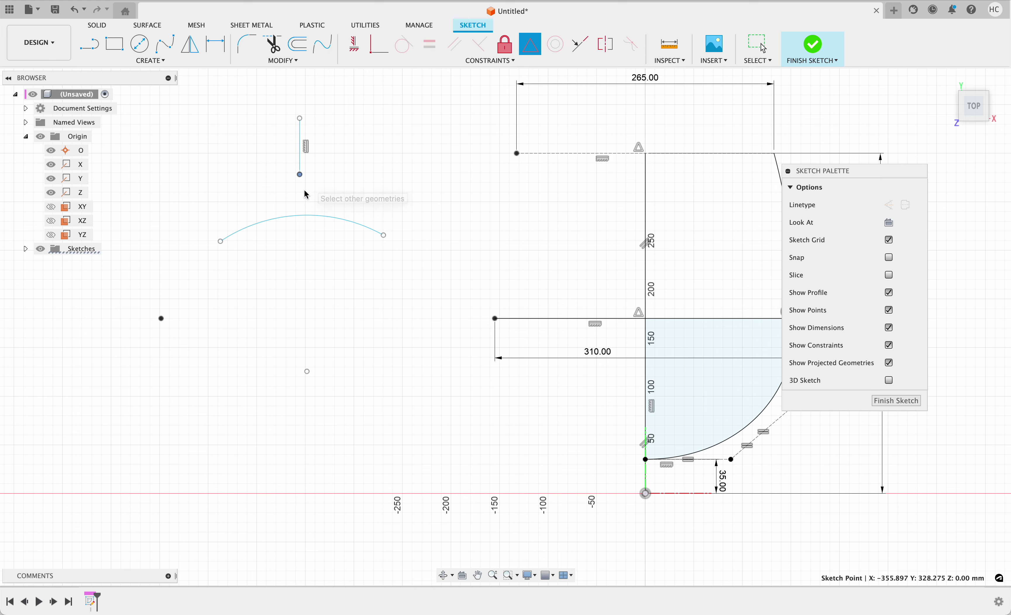
click(306, 215)
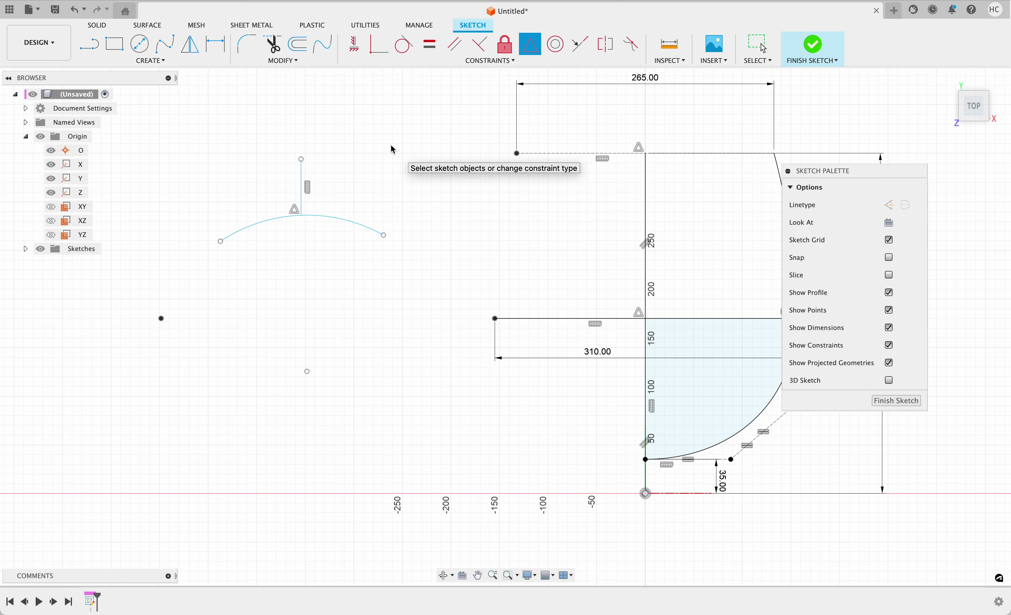
key(Escape)
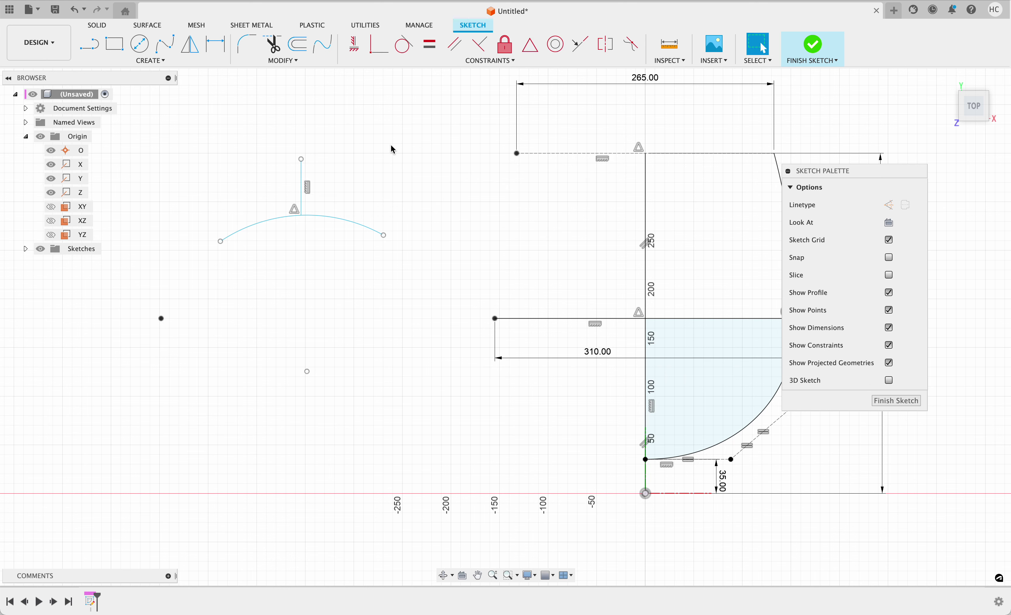
Undo the Midpoint constraint and apply one between the vertical line's midpoint and the practice arc's midpoint
key(super+z)
click(531, 44)
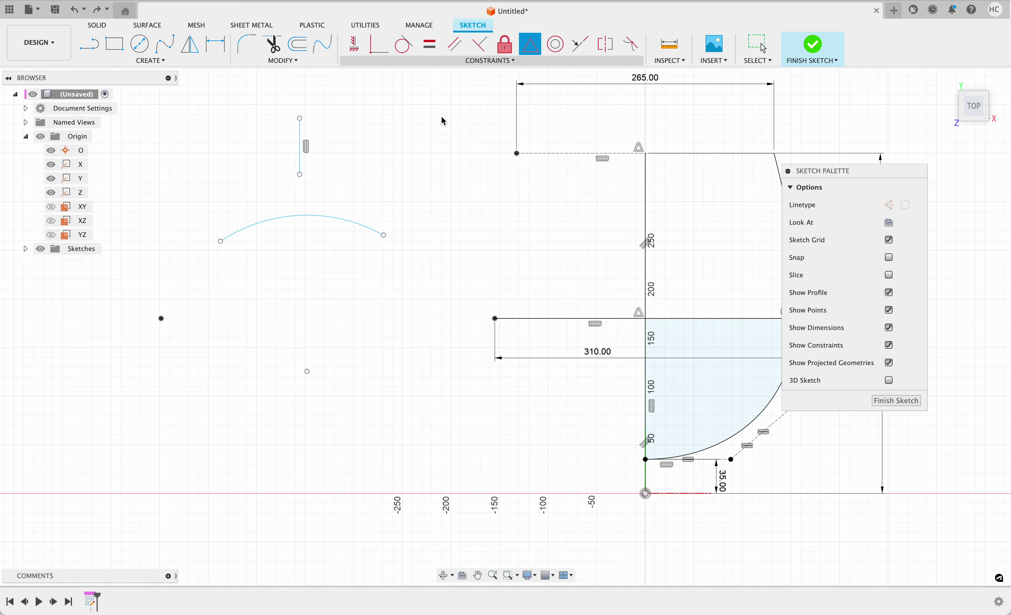
click(300, 146)
click(307, 215)
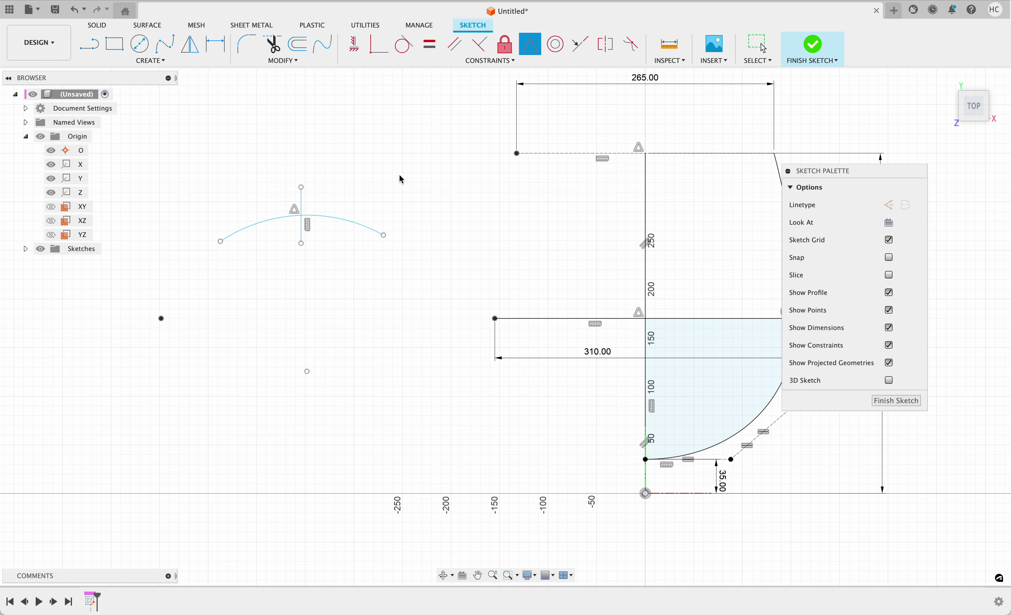
key(Escape)
Stretch the vertical line and shift the arc to test the constraint, and delete both practice objects
mouse_move(302, 188)
mouse_down()
mouse_move(302, 129)
mouse_move(322, 180)
mouse_move(264, 174)
mouse_move(316, 188)
mouse_move(293, 176)
mouse_move(294, 165)
mouse_up()
click(305, 222)
drag(372, 305, 260, 178)
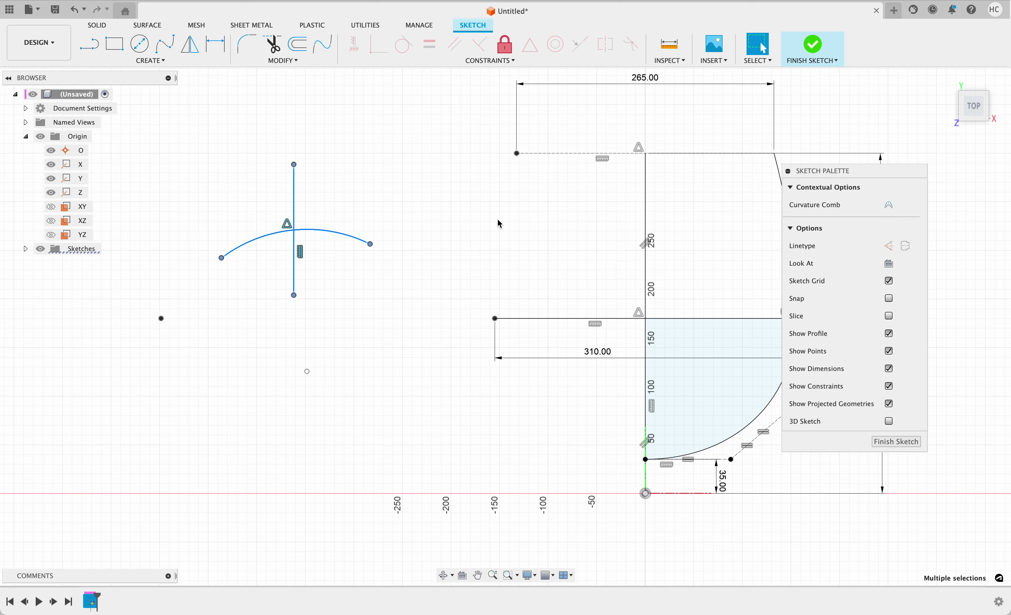
key(Delete)
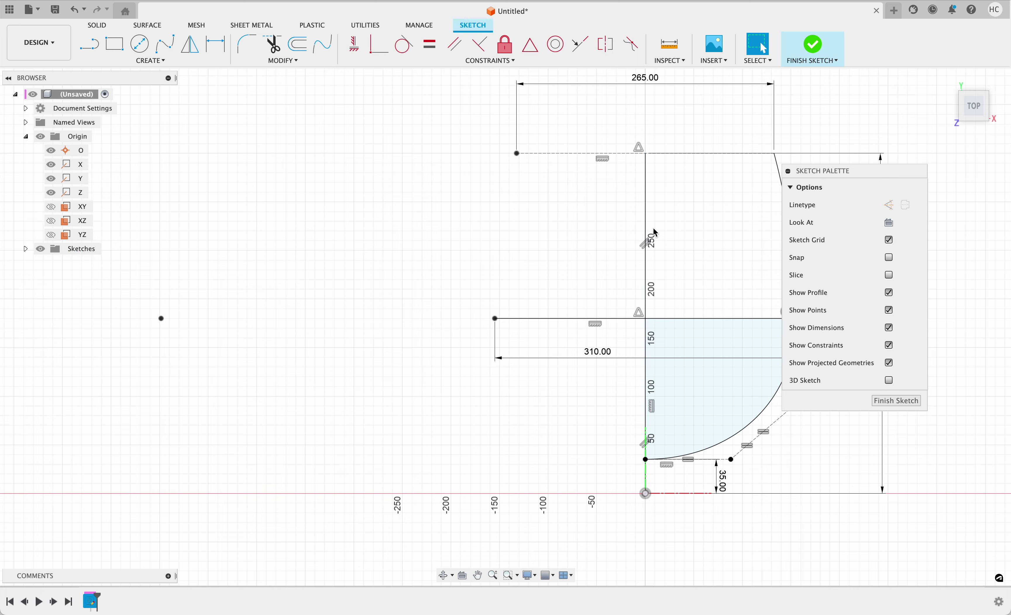
Draw a shallow upward-bulging arc across the vertical centreline just below the upper crossbar
click(645, 219)
middle_drag(557, 256, 385, 257)
click(411, 239)
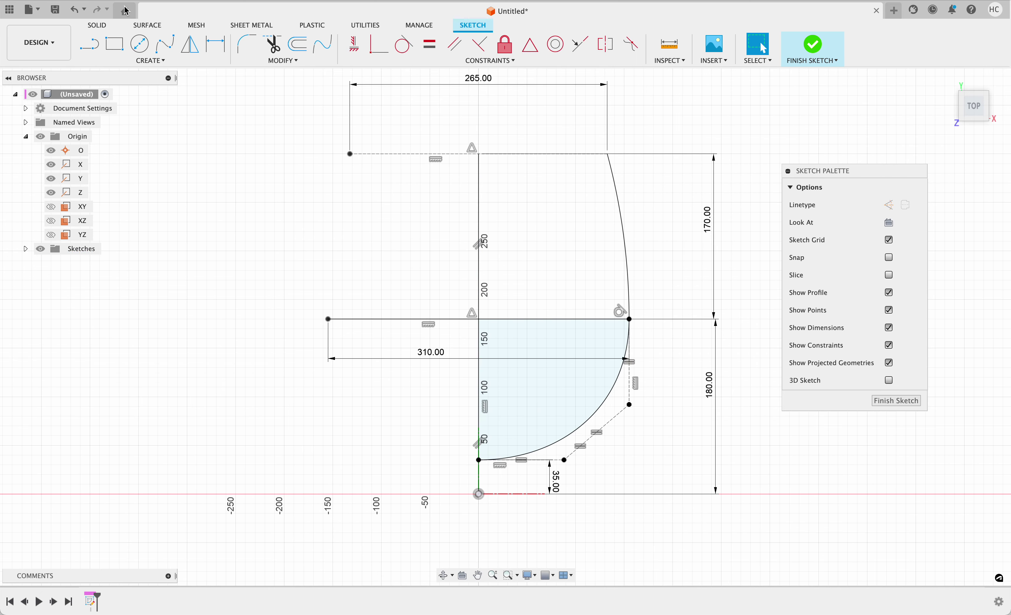
click(121, 61)
mouse_move(113, 111)
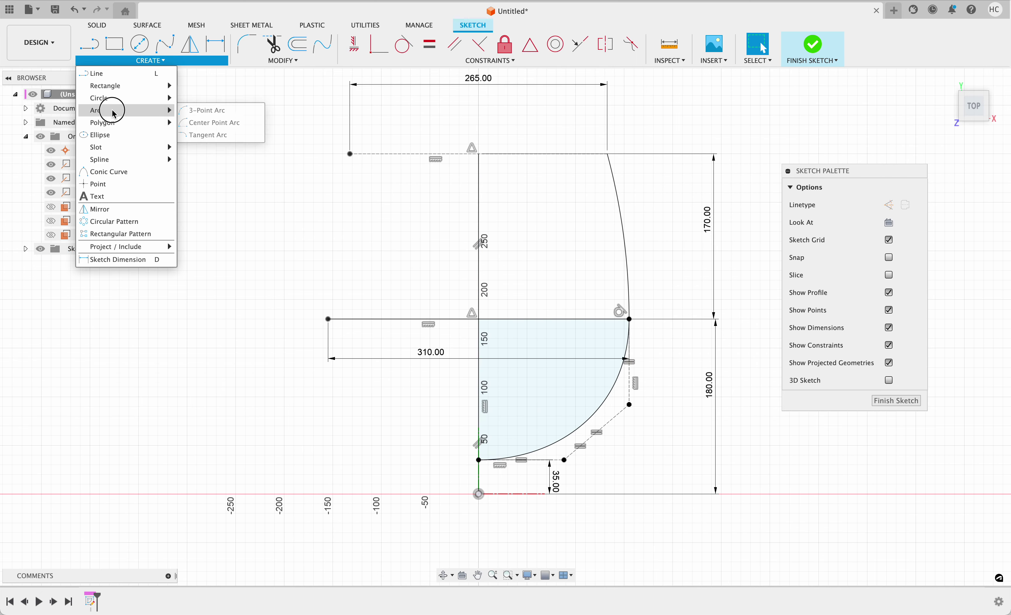
click(214, 123)
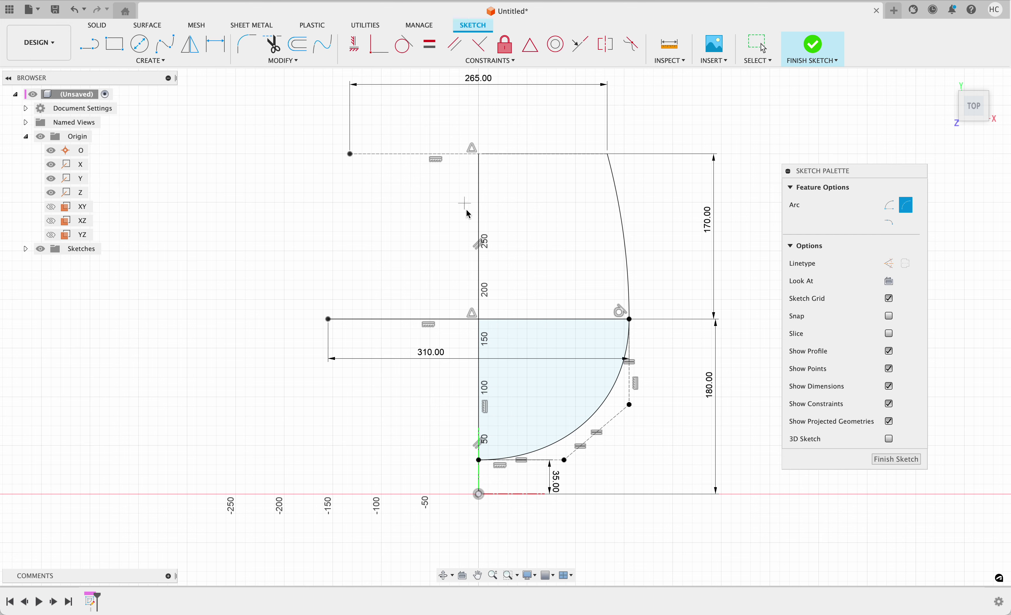
click(413, 212)
click(563, 212)
click(501, 201)
key(Escape)
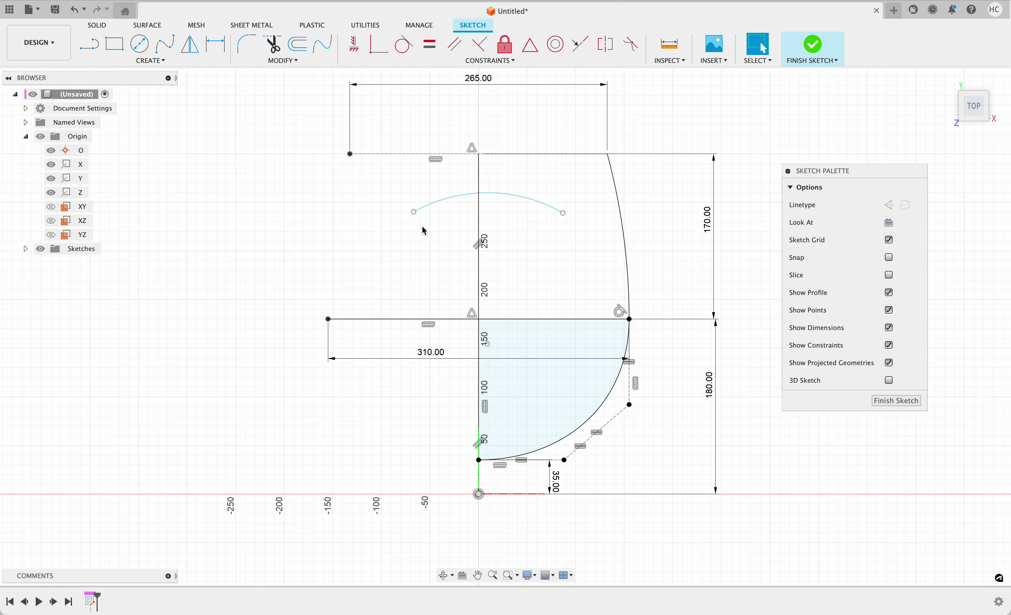
Reshape the arc below the upper crossbar to a radius of about 167 mm
click(417, 213)
scroll(519, 208, down, 2)
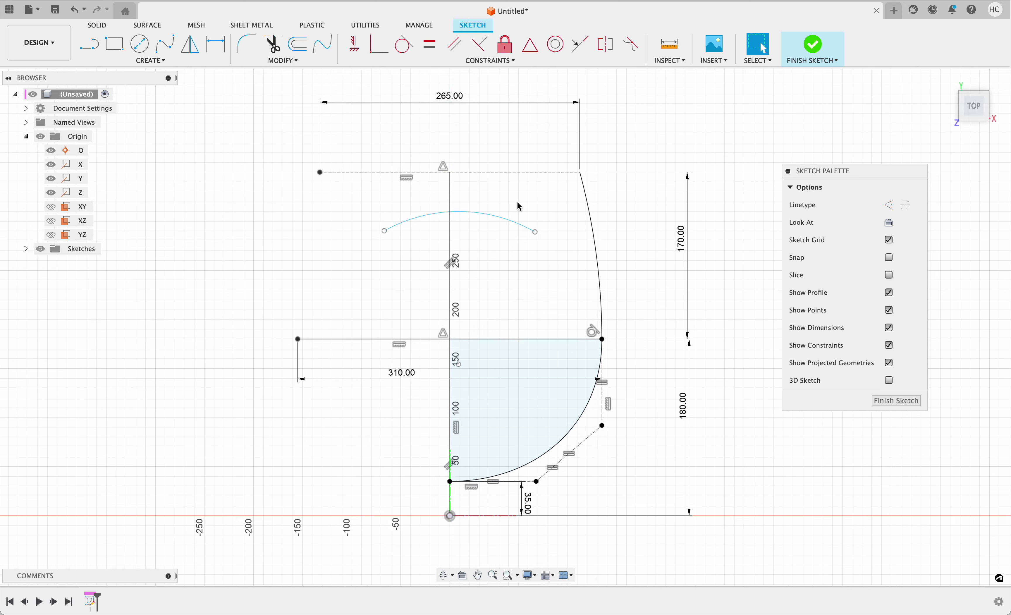
click(464, 197)
drag(464, 197, 440, 203)
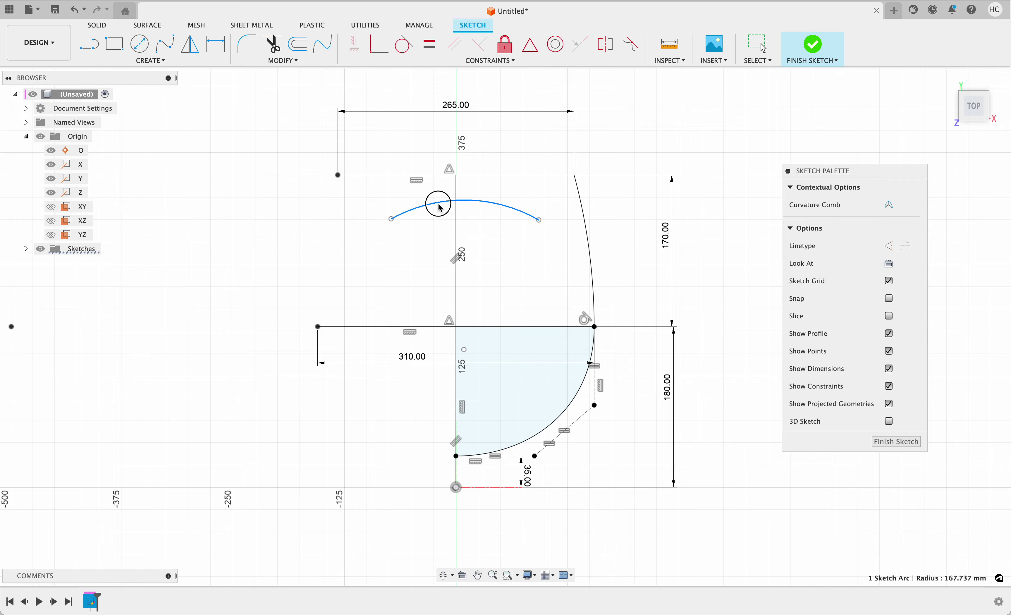
scroll(477, 207, down, 3)
scroll(509, 213, up, 3)
scroll(510, 214, up, 4)
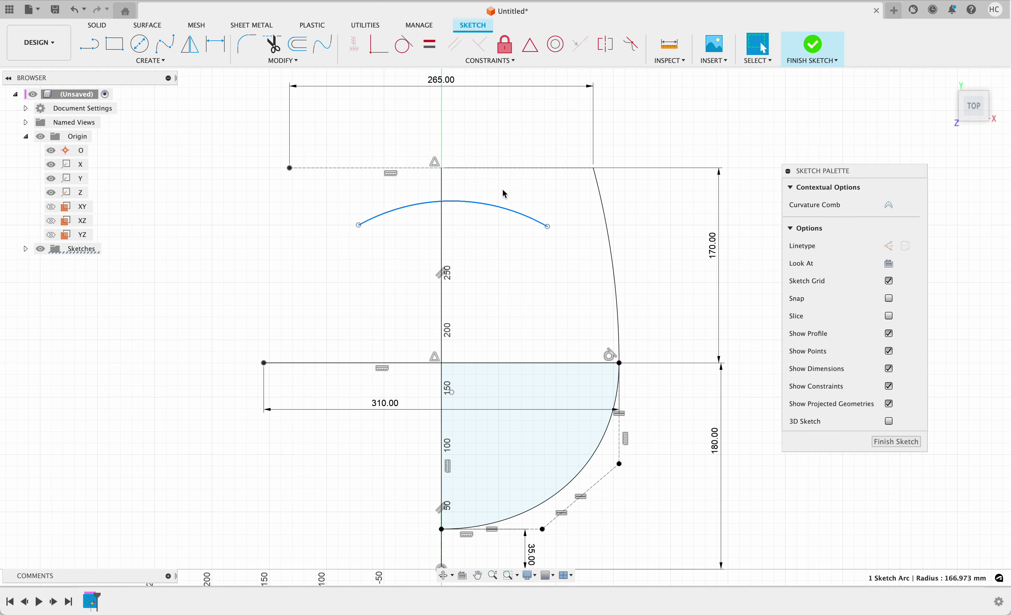
click(521, 235)
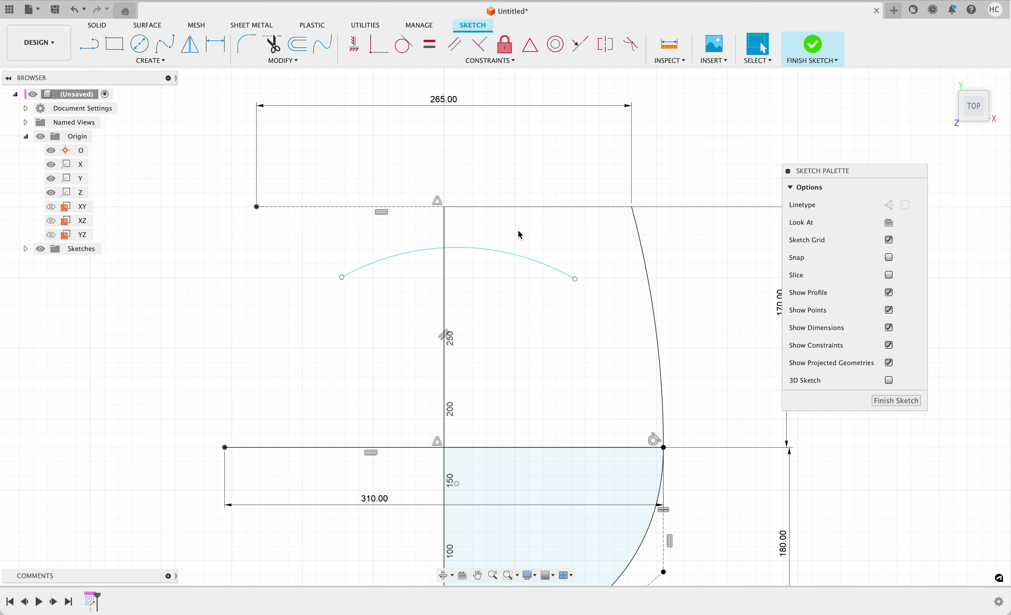
Set the horizontal distance between the upper crossbar's outer end and the new arc's nearer end to 30 mm
click(222, 52)
click(633, 211)
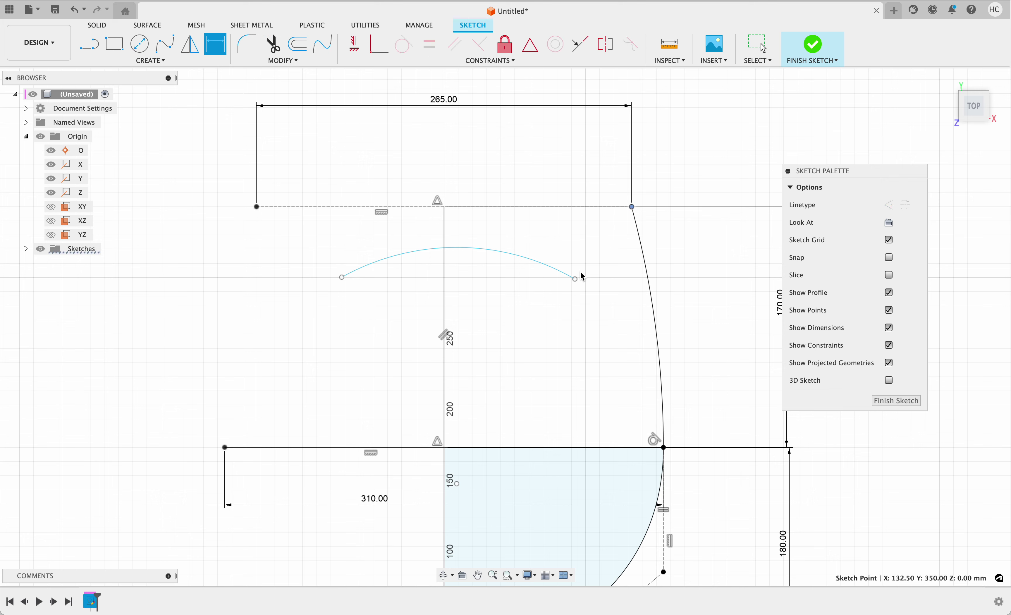
click(575, 279)
click(609, 155)
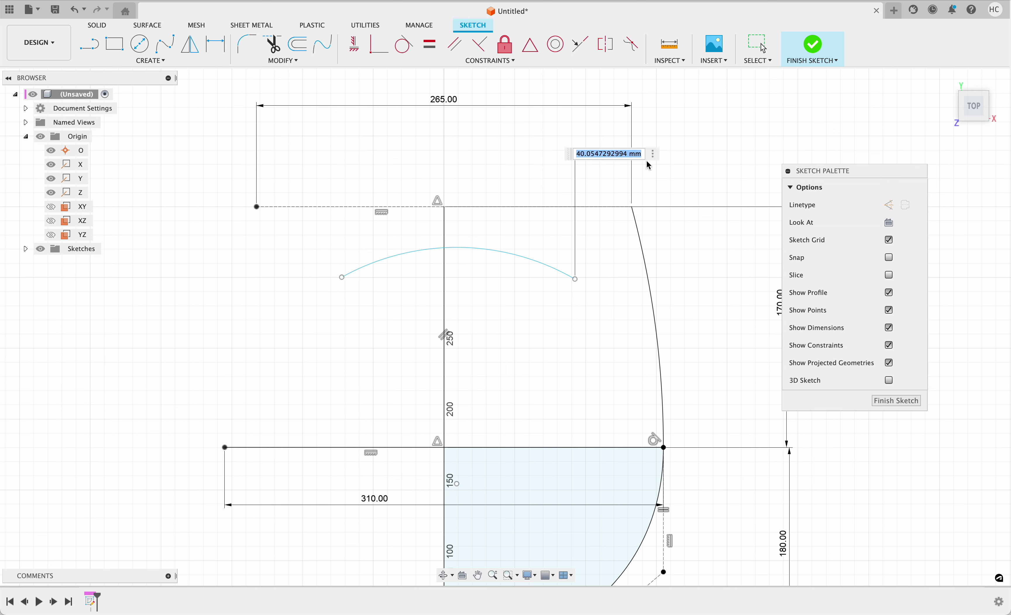
text(30)
key(Return)
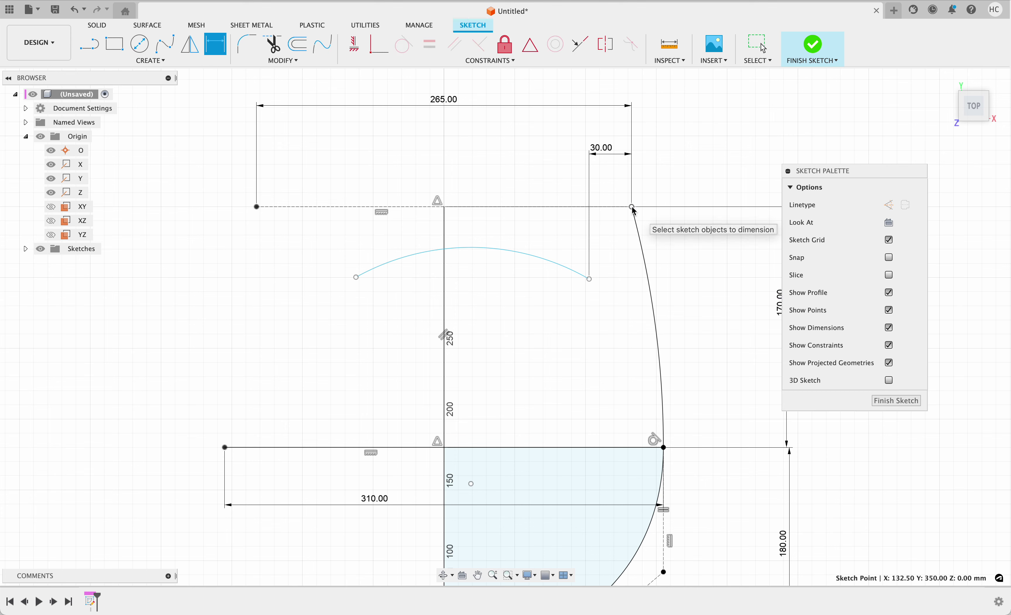
Set the vertical distance between the upper crossbar's outer end and the new arc's nearer end to 30 mm
click(632, 206)
click(590, 278)
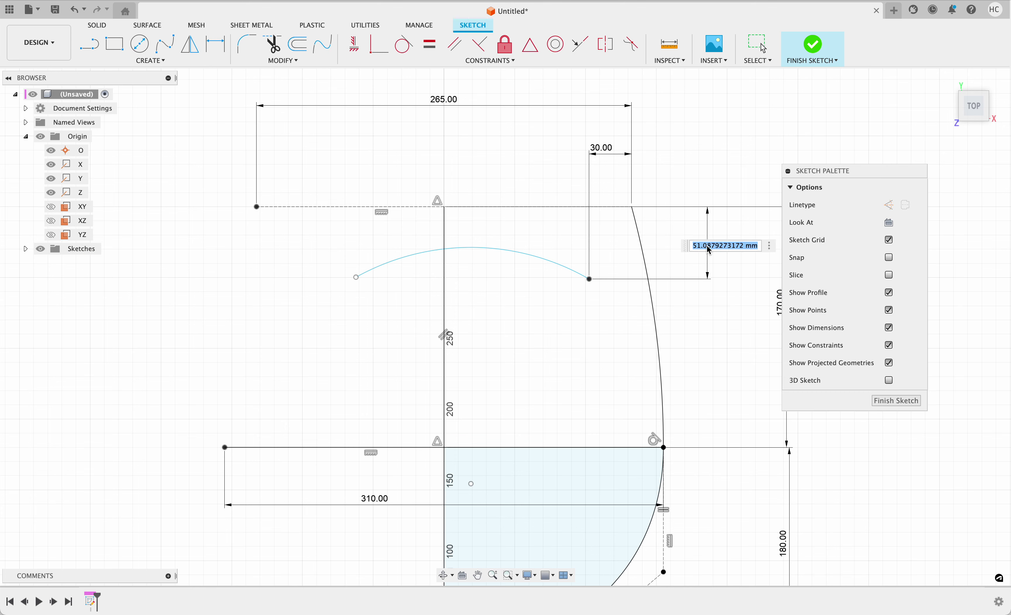
text(30)
key(Return)
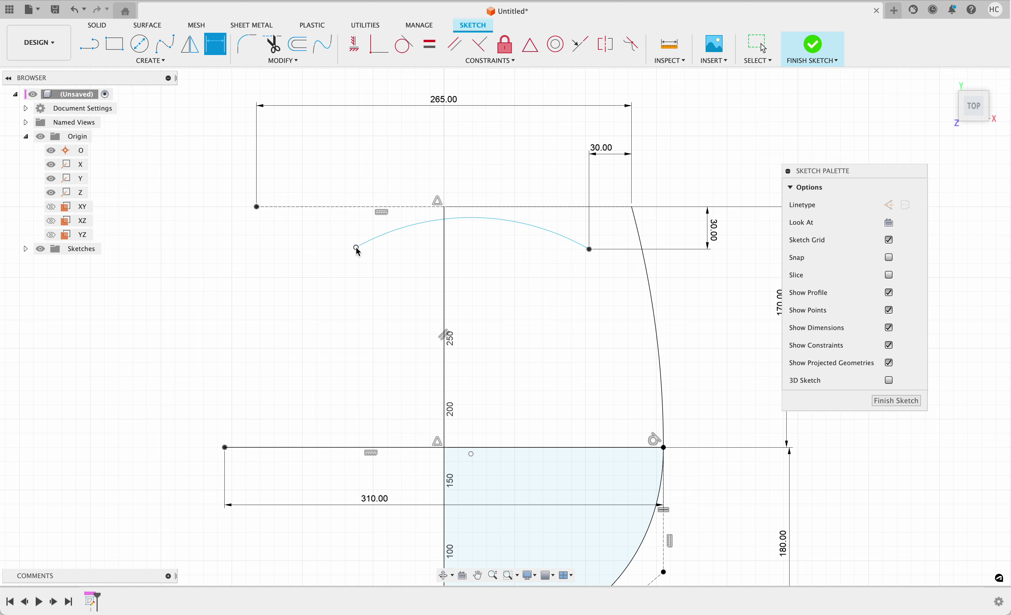
Reposition the free end of the arc below the upper crossbar farther outward and lower, across the centreline from its dimensioned end
key(Escape)
mouse_move(357, 248)
mouse_down()
mouse_move(350, 328)
mouse_move(286, 262)
mouse_move(343, 153)
mouse_move(310, 270)
mouse_move(203, 255)
mouse_move(288, 256)
mouse_up()
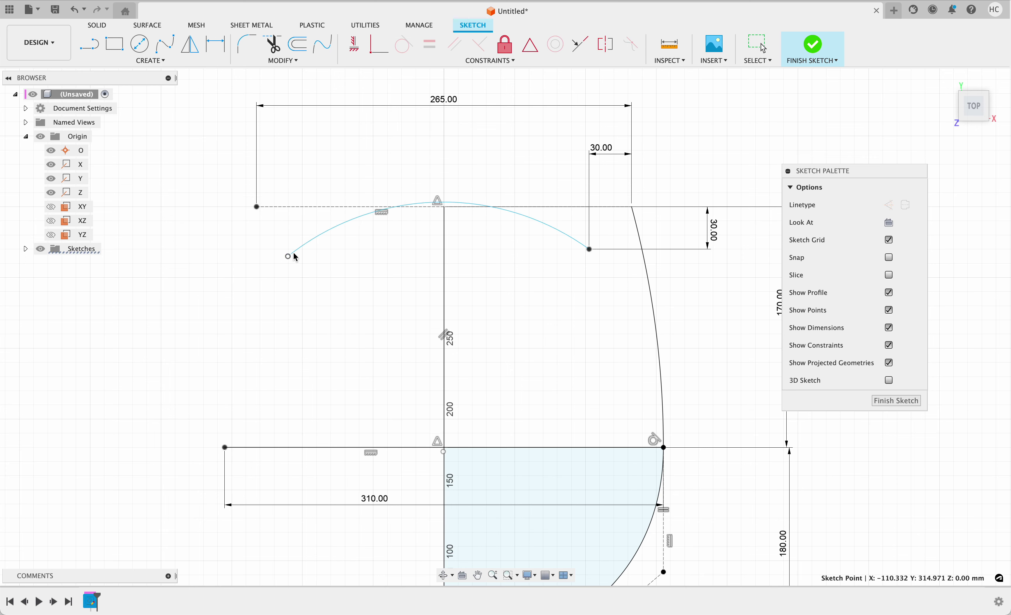
click(425, 218)
drag(426, 219, 316, 296)
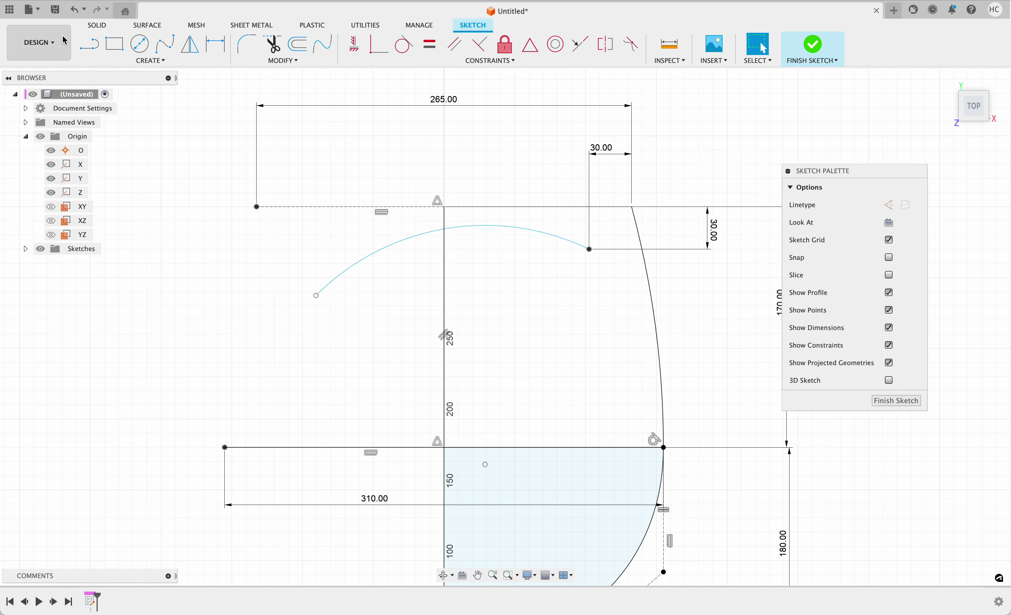
Draw a line about 133 mm long at about 73 degrees from the lower crossbar's midpoint up towards the arc
click(89, 43)
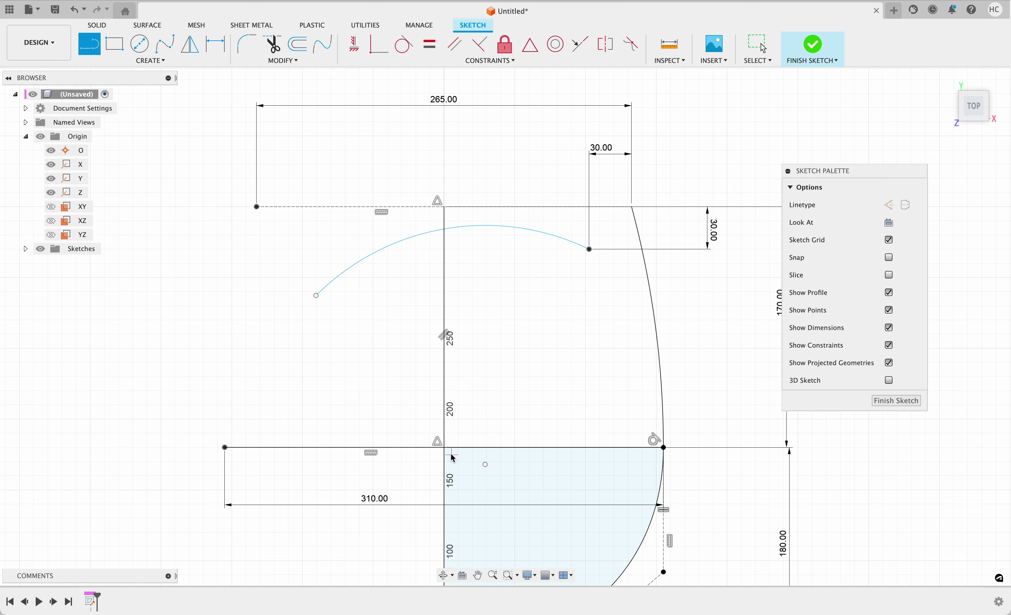
click(444, 448)
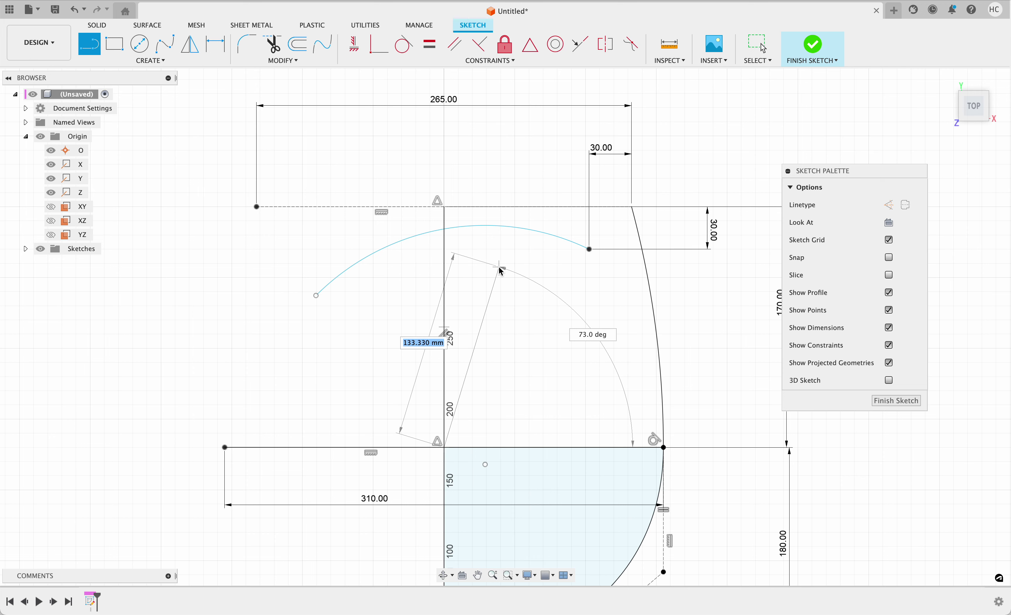
click(500, 267)
key(Escape)
Constrain the new line's upper end to the midpoint of the arc below the upper crossbar
click(500, 267)
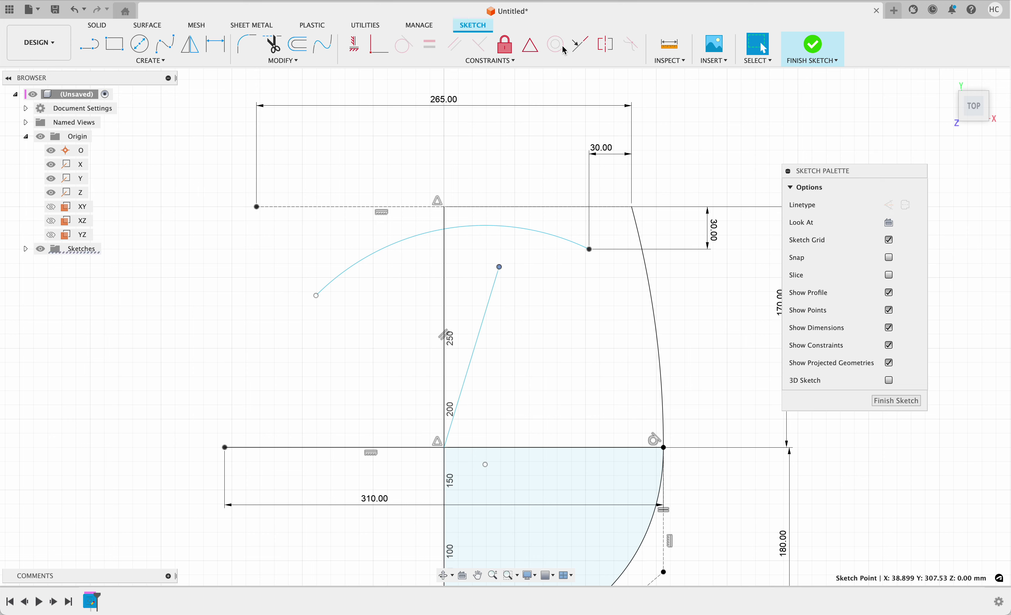
click(530, 44)
click(462, 227)
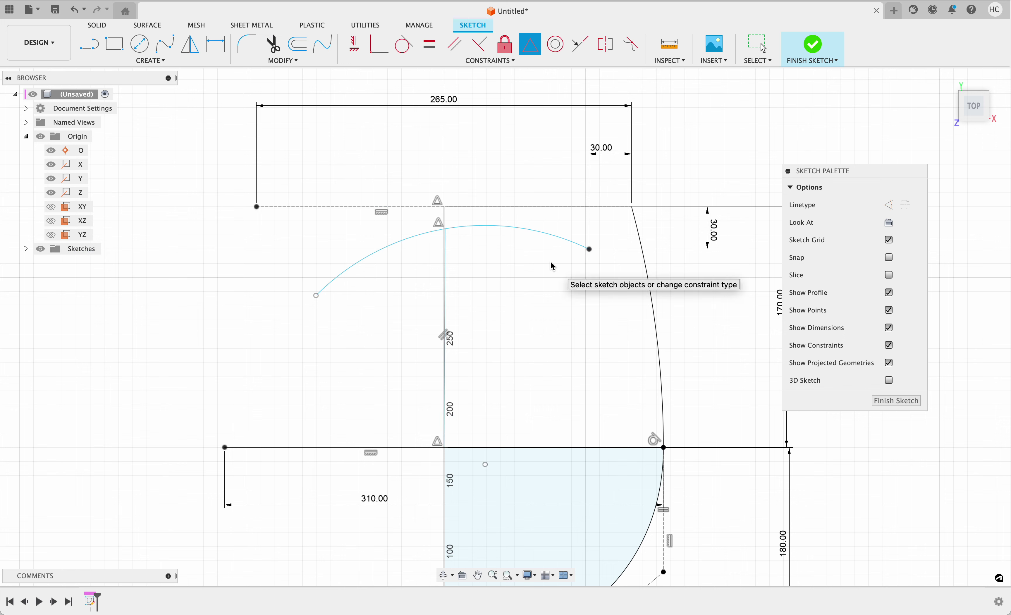
Apply a vertical constraint to the line joining the lower crossbar's midpoint and the arc's midpoint
key(Escape)
click(449, 256)
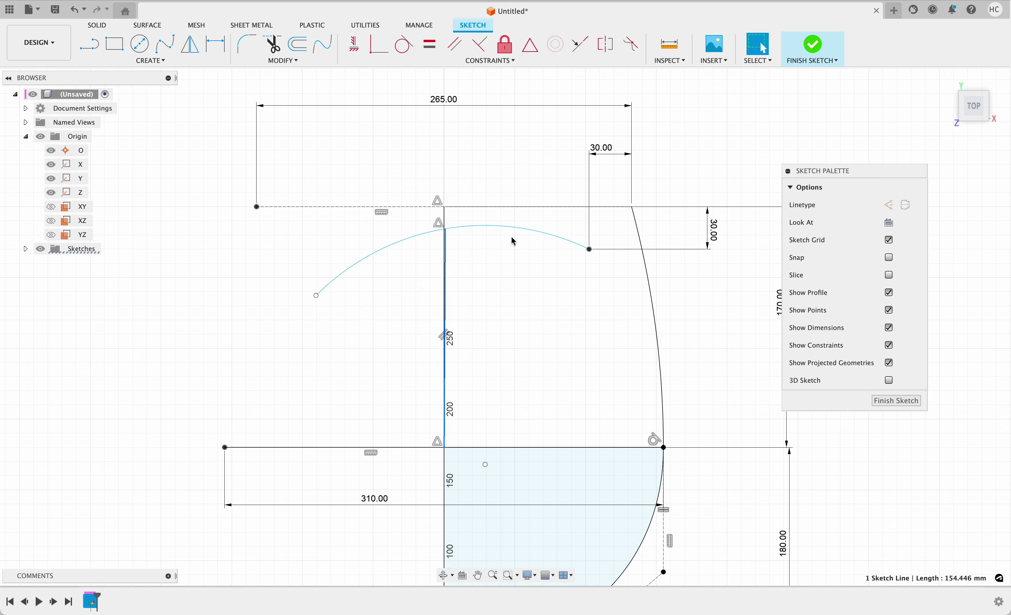
click(353, 47)
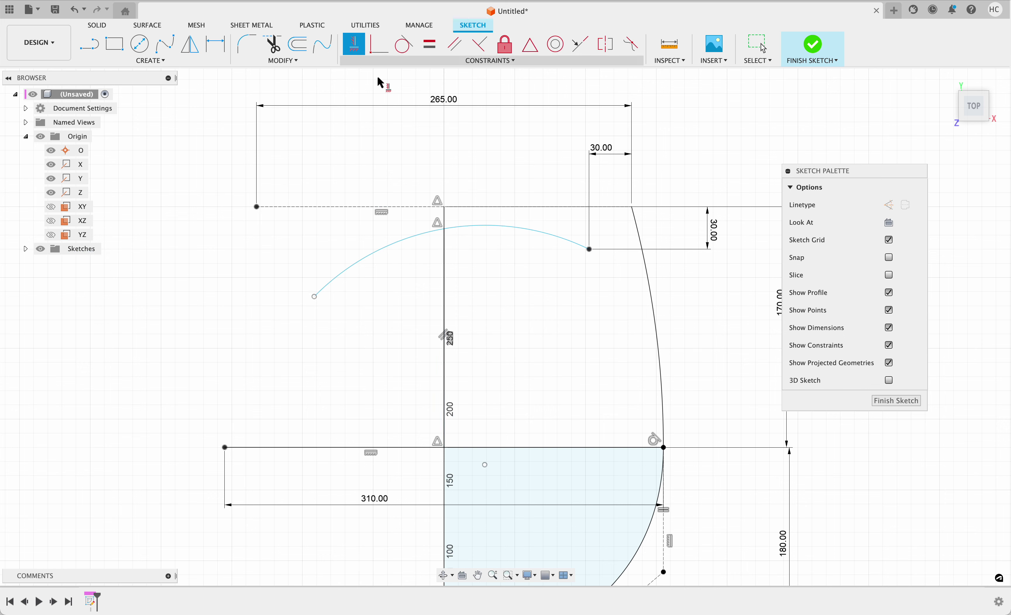
scroll(467, 280, down, 2)
scroll(465, 277, up, 5)
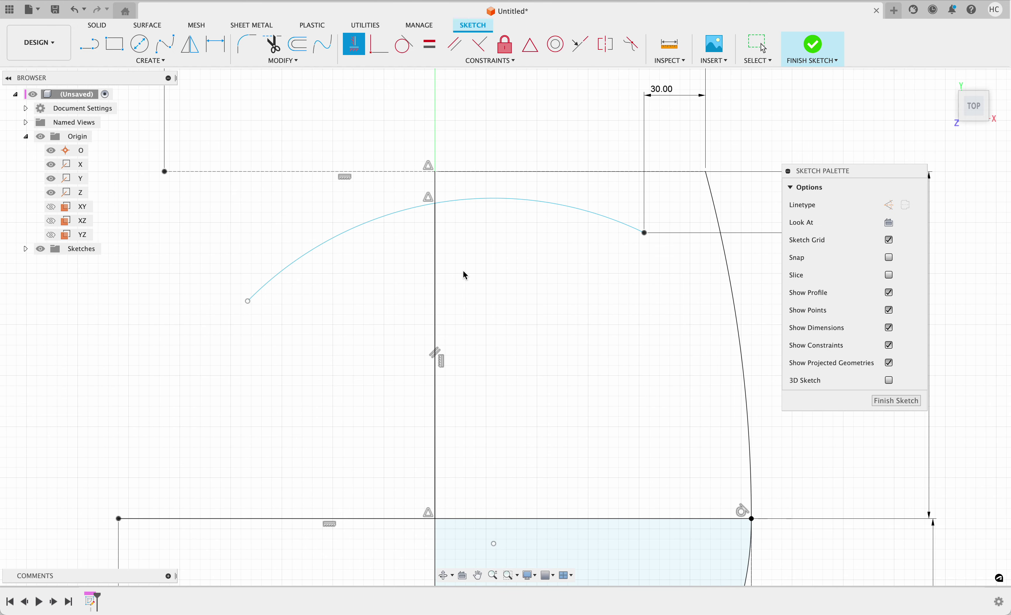
key(Escape)
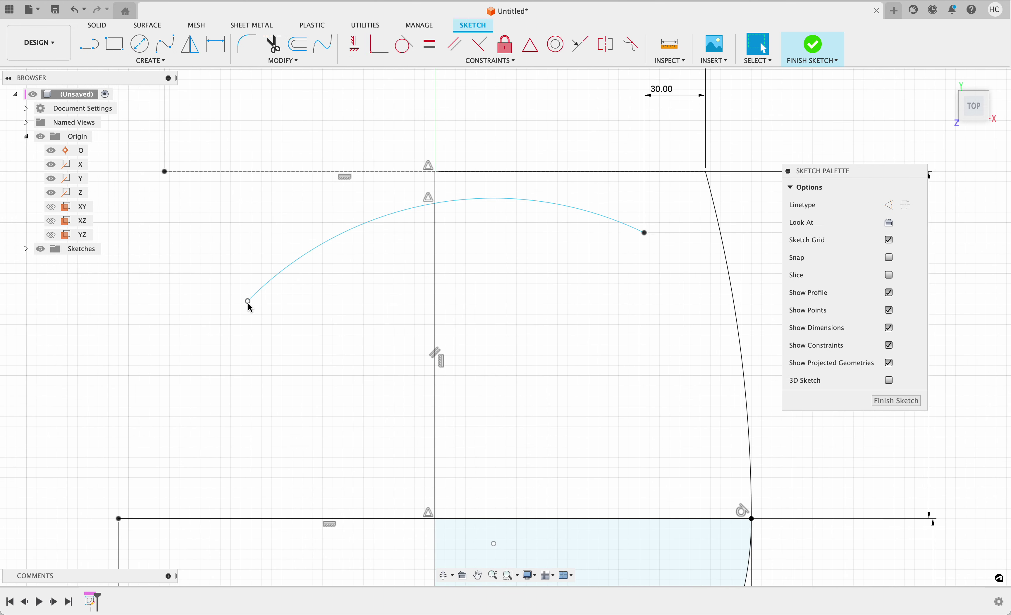
Try to reposition the arc's open left end point higher, and undo the change
drag(249, 303, 253, 234)
scroll(290, 297, up, 3)
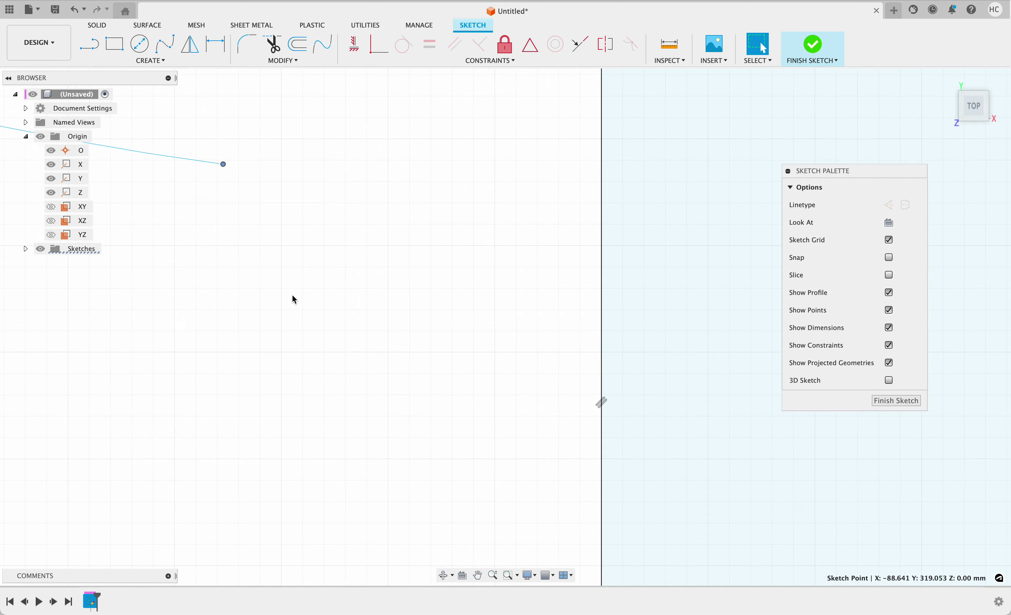
scroll(294, 299, down, 8)
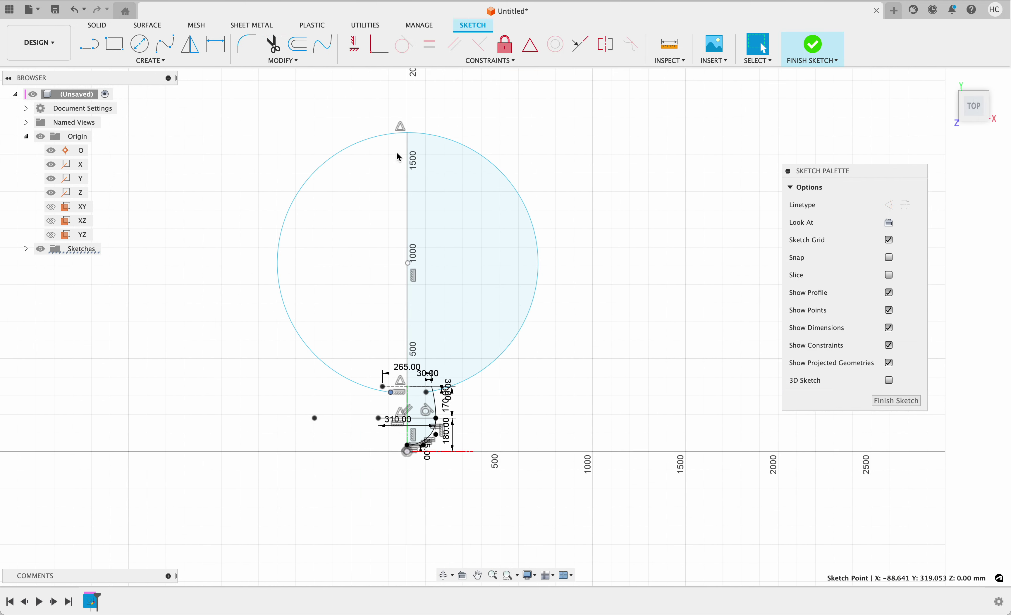
key(super+z)
scroll(398, 390, up, 6)
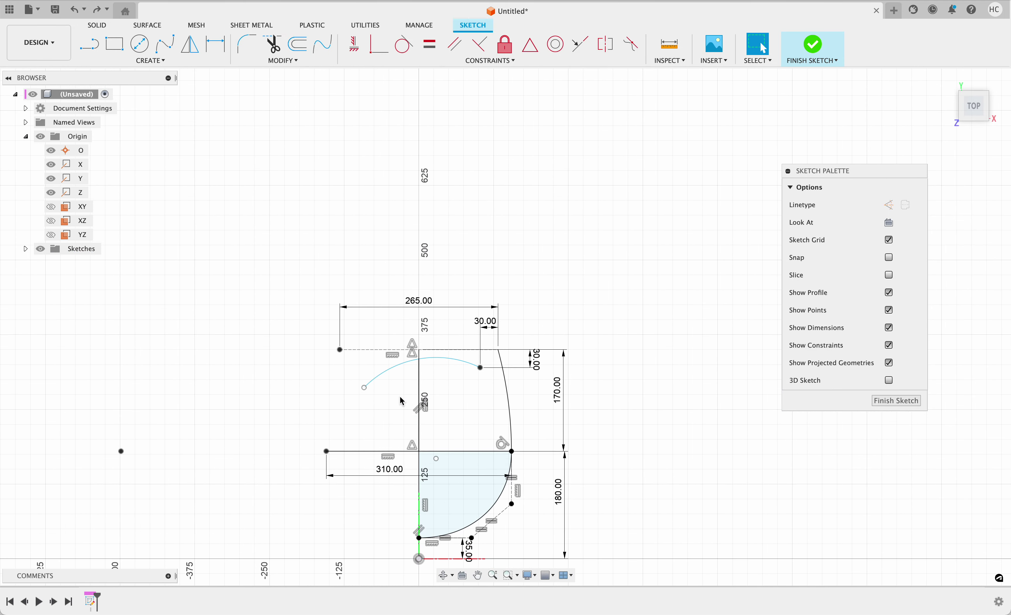
scroll(394, 394, up, 6)
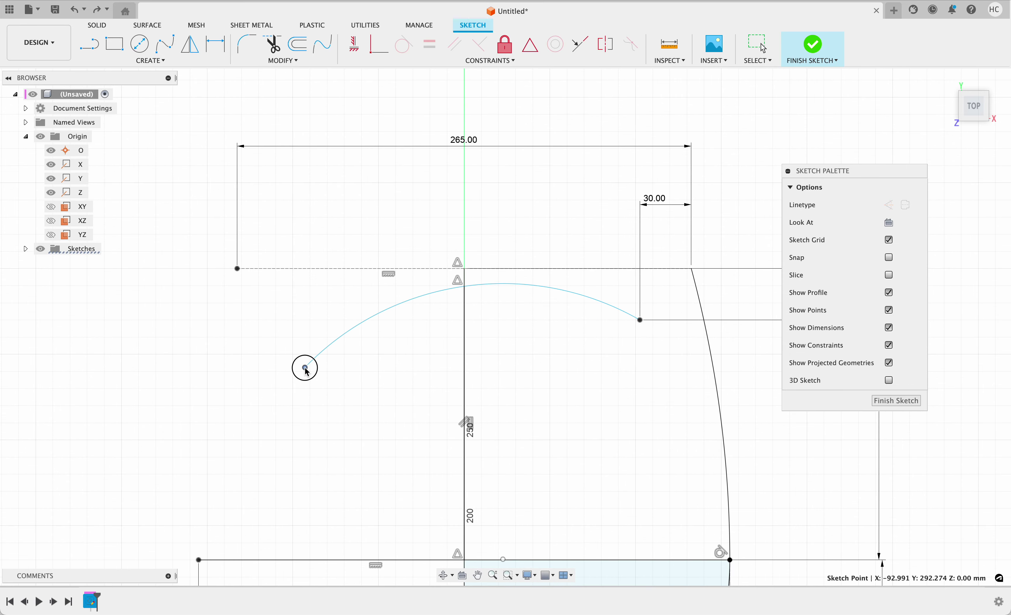
key(Escape)
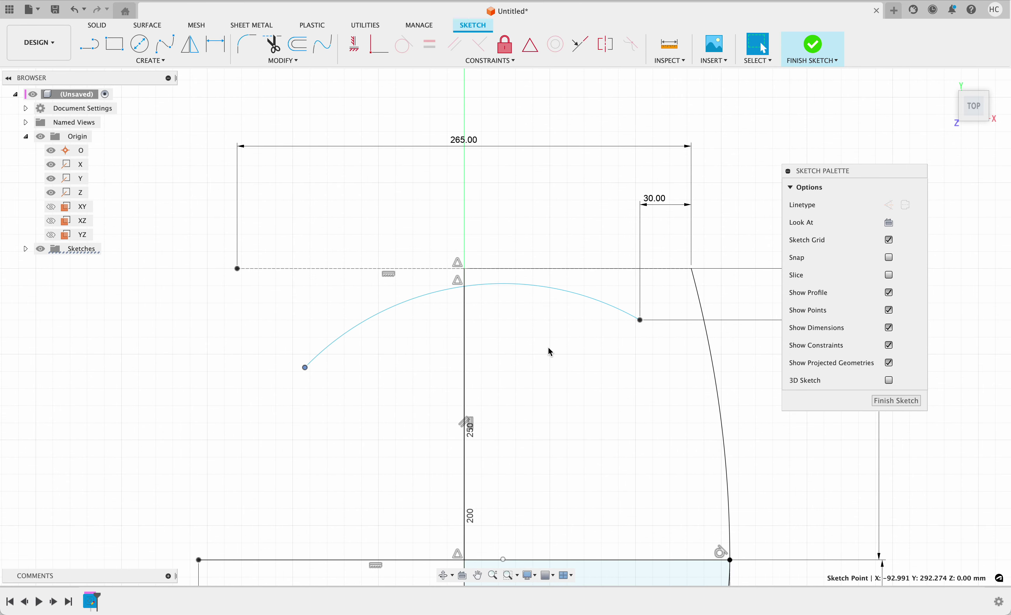
Set a 10 mm vertical dimension between the arc's centreline crossing and right end, and move its open left end roughly level with the right
click(464, 287)
click(212, 45)
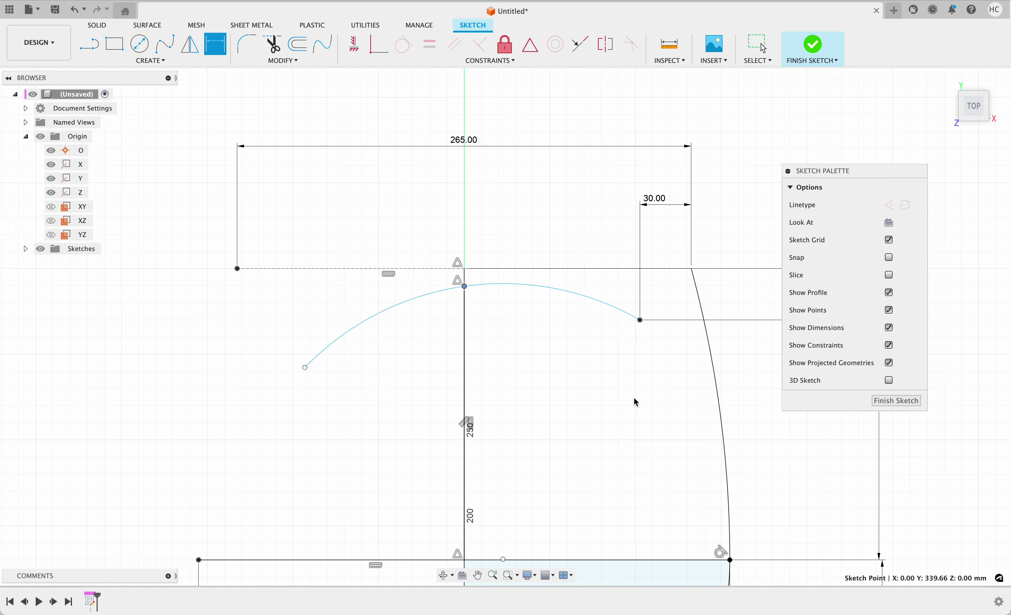
click(642, 322)
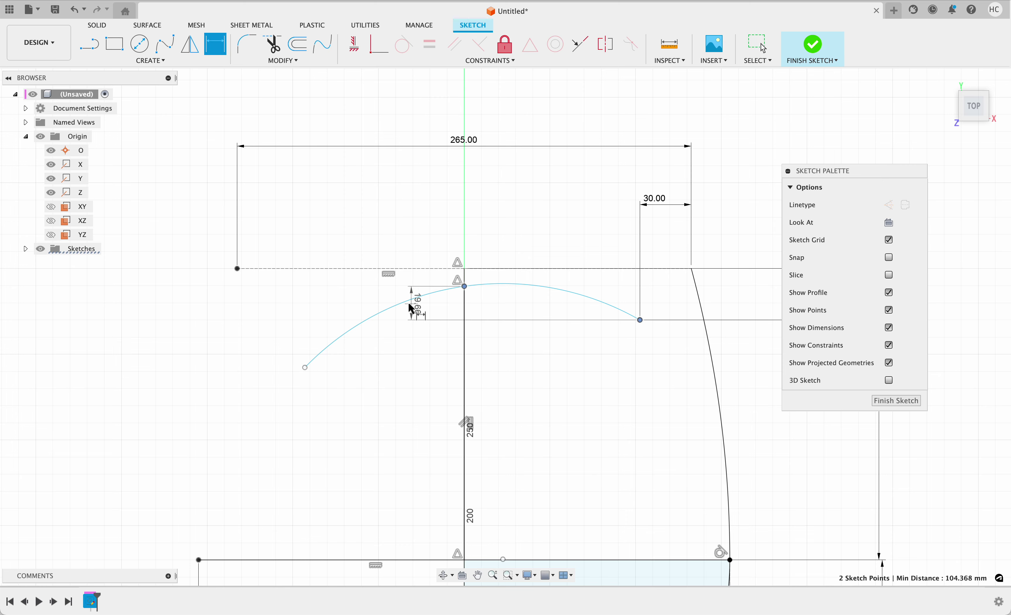
click(341, 308)
text(10)
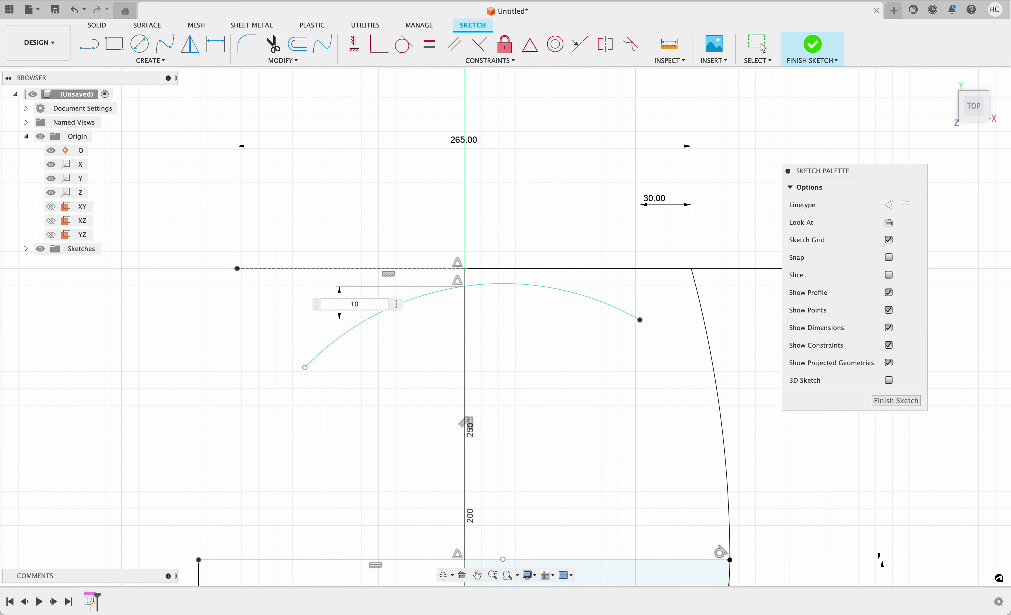
key(Return)
key(Escape)
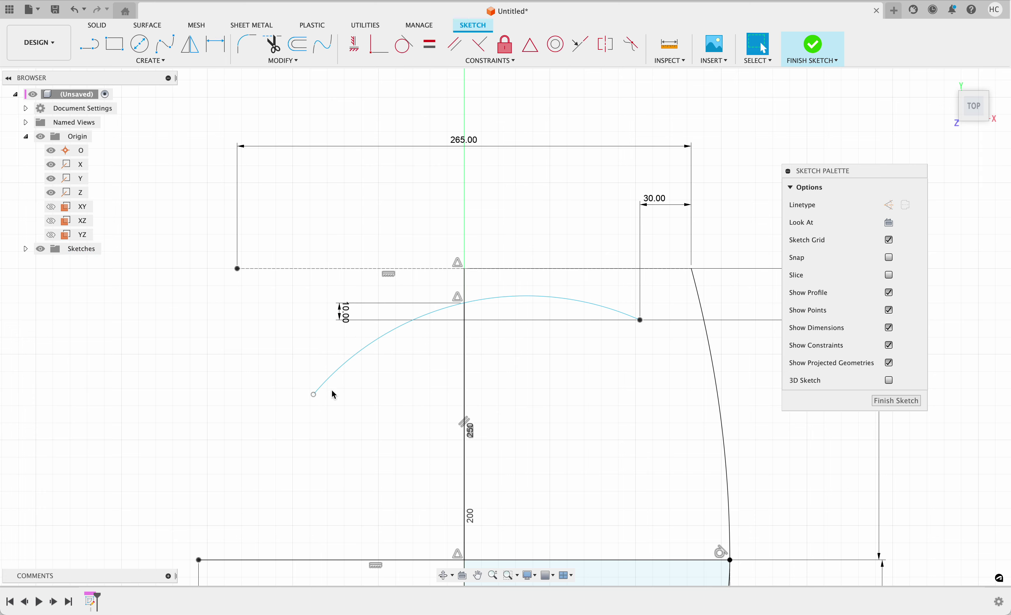
drag(314, 395, 334, 324)
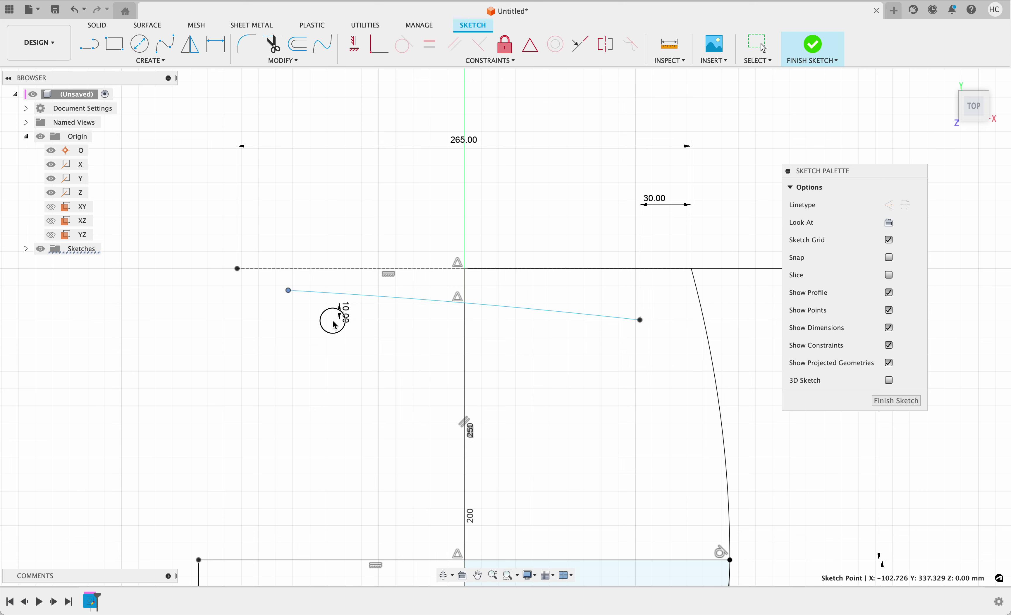
drag(288, 291, 289, 318)
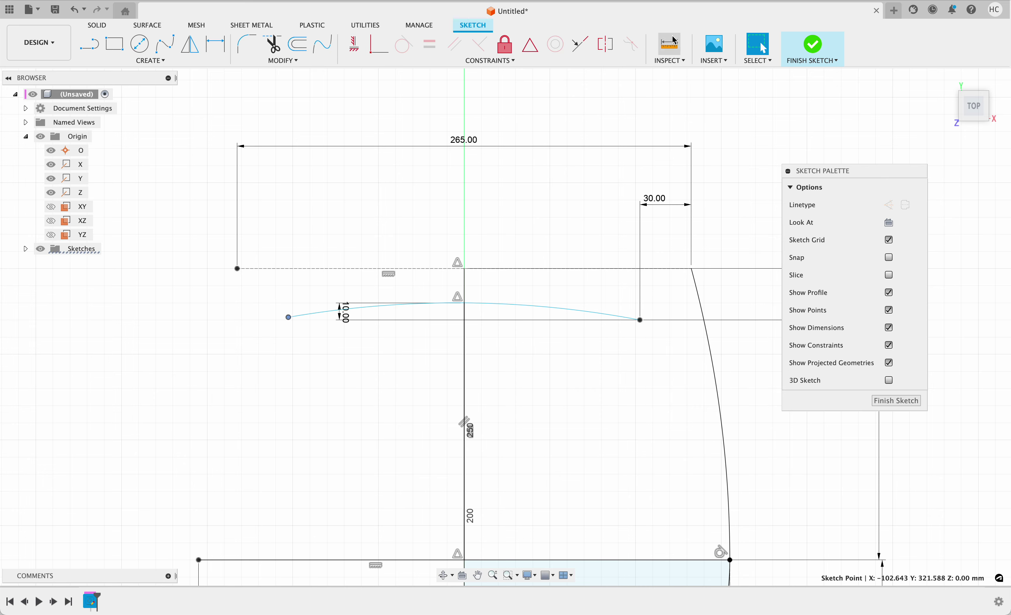
Try a Symmetry constraint between the arc's two end points about the vertical centreline, and undo it
click(606, 53)
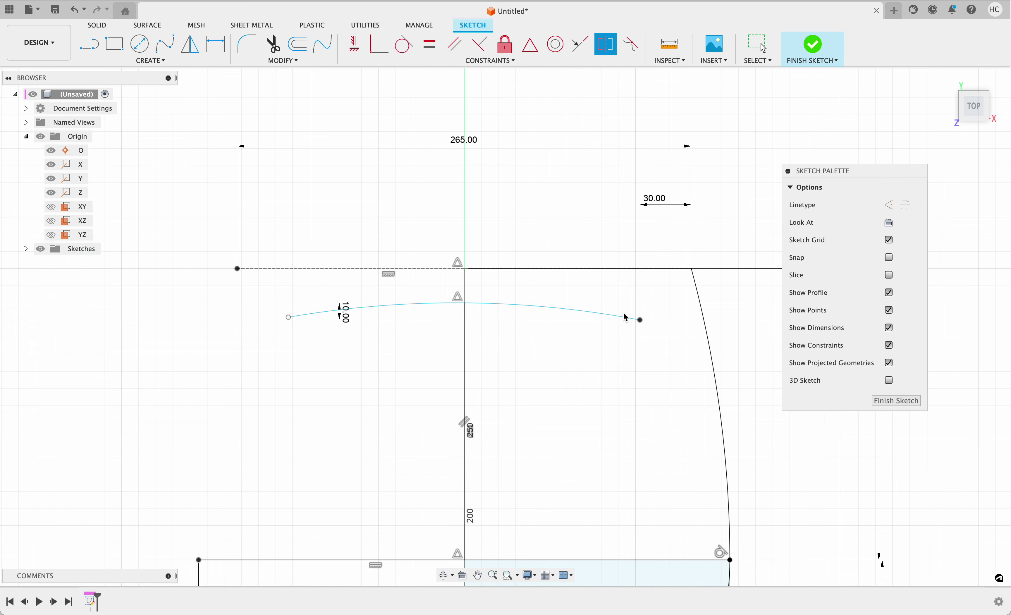
click(640, 320)
click(289, 319)
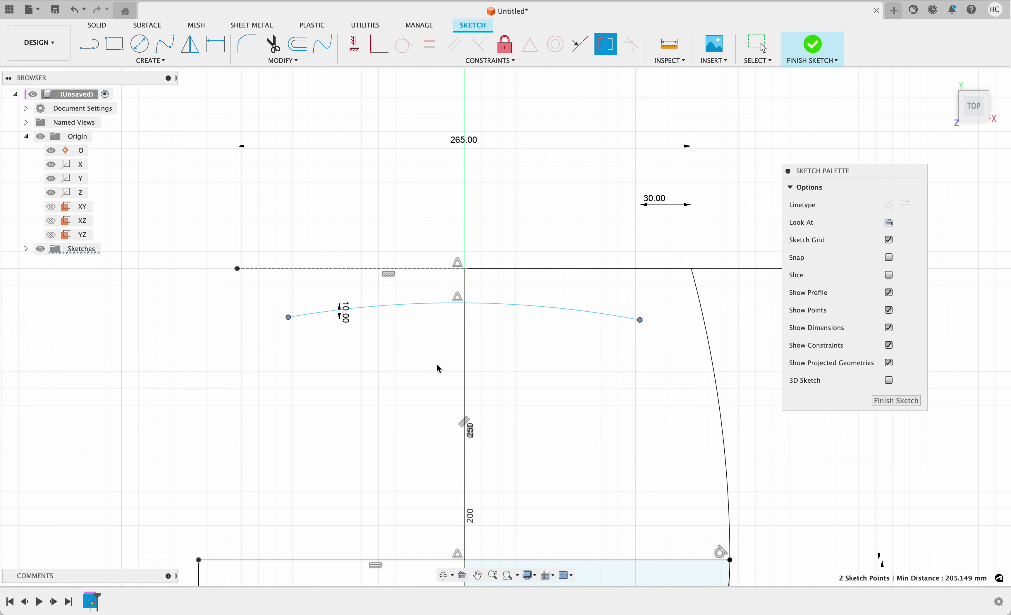
click(464, 356)
key(Escape)
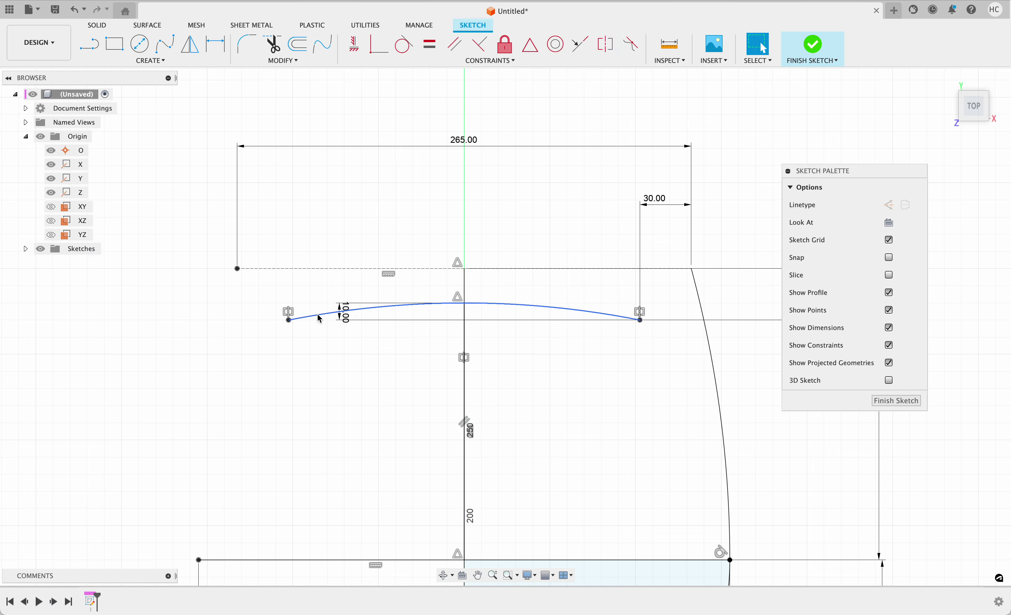
click(307, 325)
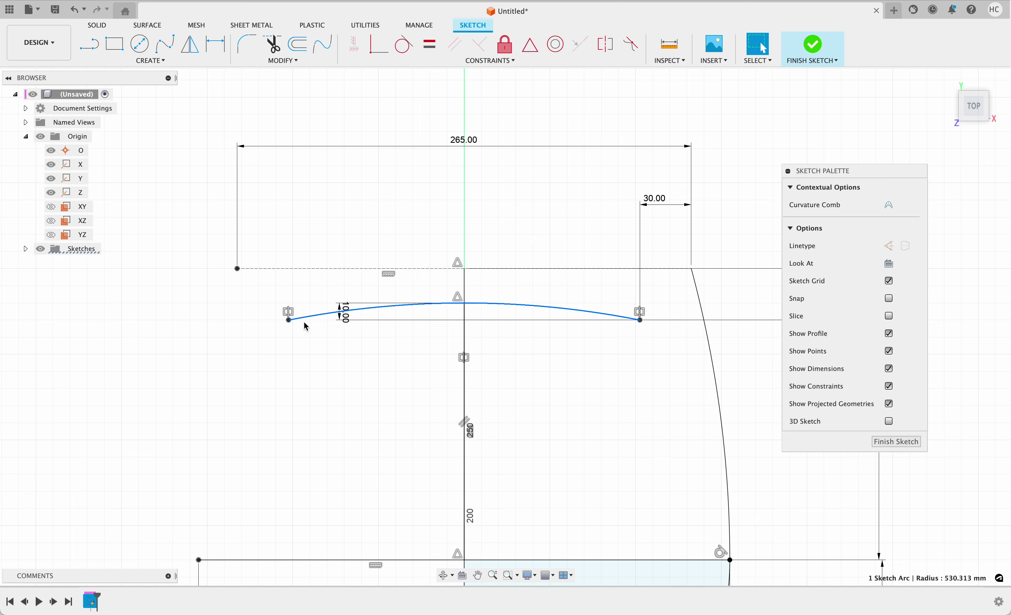
click(344, 367)
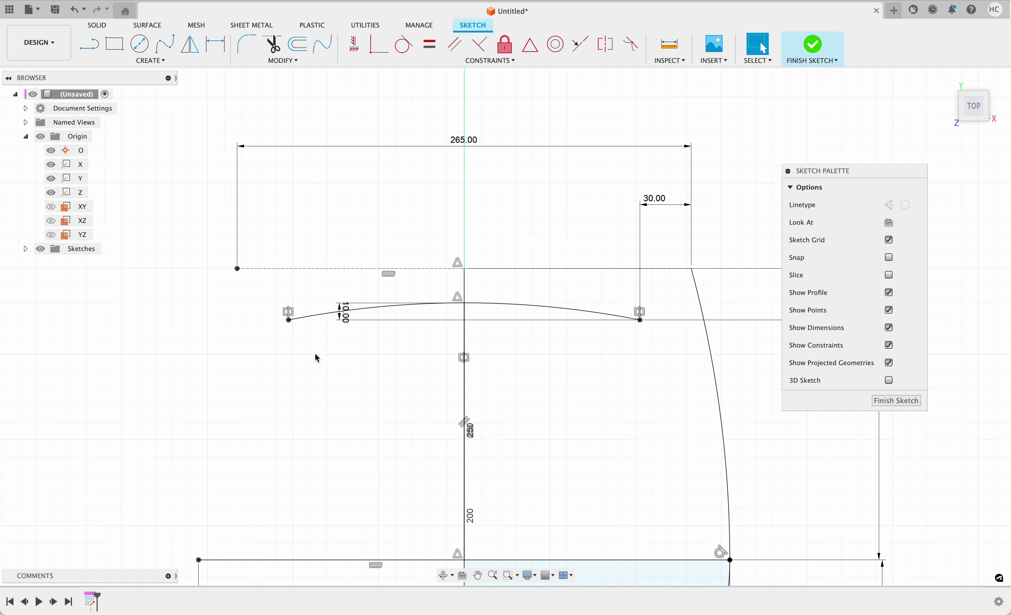
key(ctrl+z)
Try a Horizontal/Vertical constraint to level the arc's two end points, and undo it
click(355, 43)
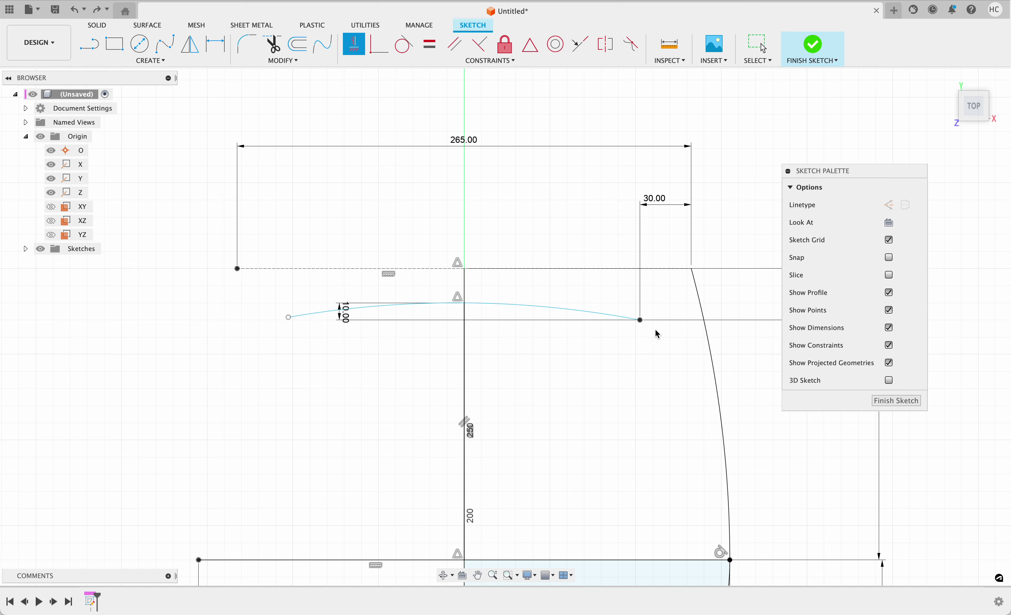
click(645, 323)
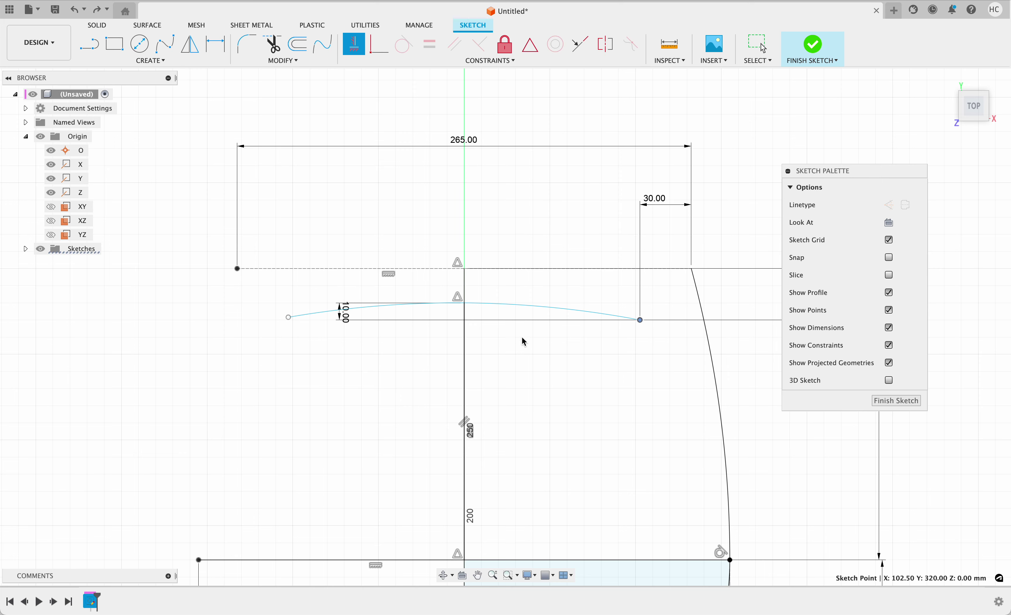
click(290, 319)
key(Escape)
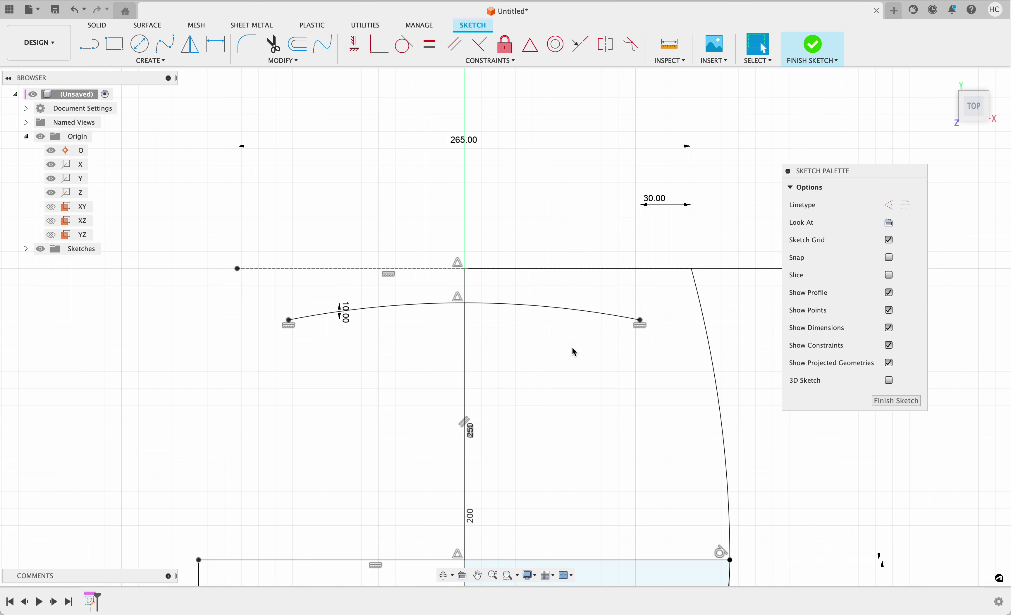
key(ctrl+z)
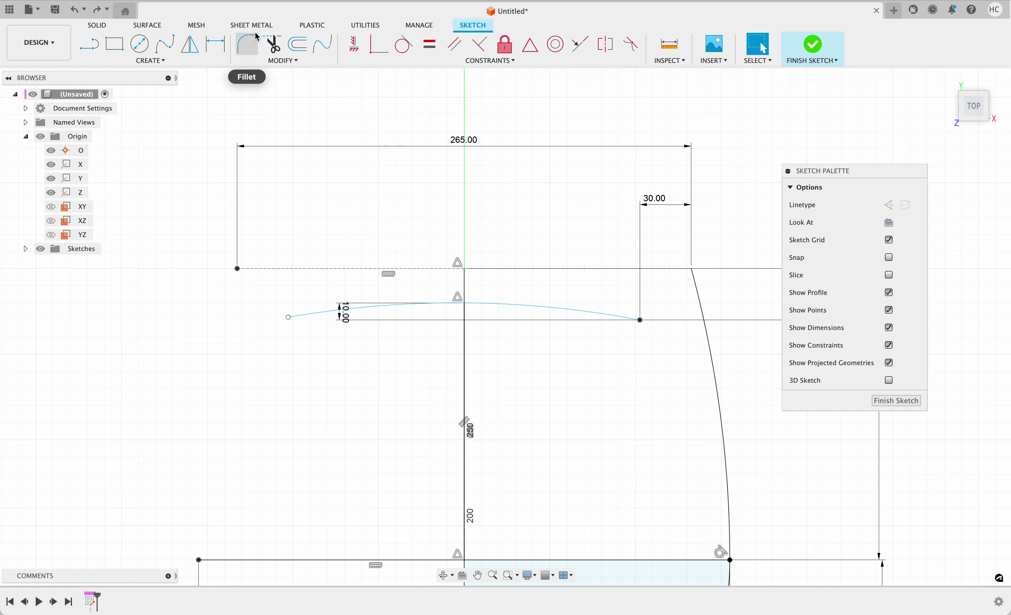
Dimension the horizontal distance from the arc's left end to the dashed top line's left end, linking it to the right-hand 30 mm dimension (d14)
click(216, 44)
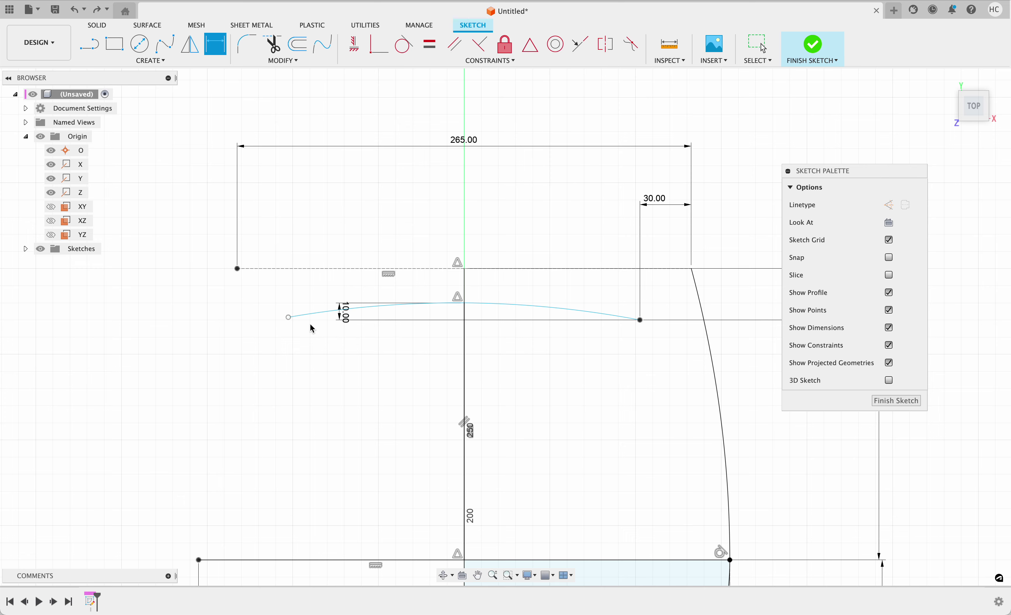
click(290, 318)
click(238, 268)
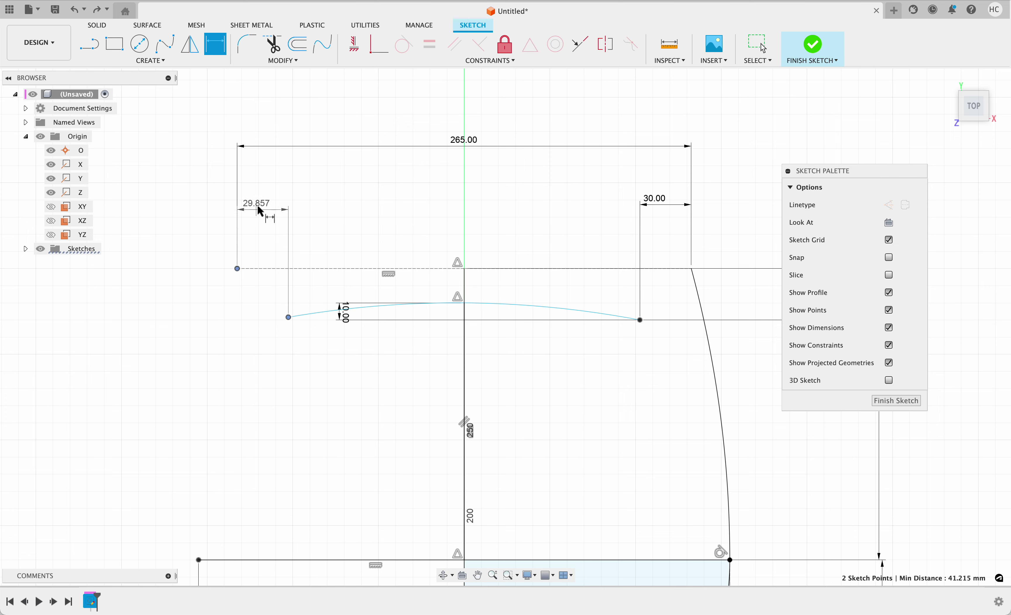
click(260, 211)
click(657, 200)
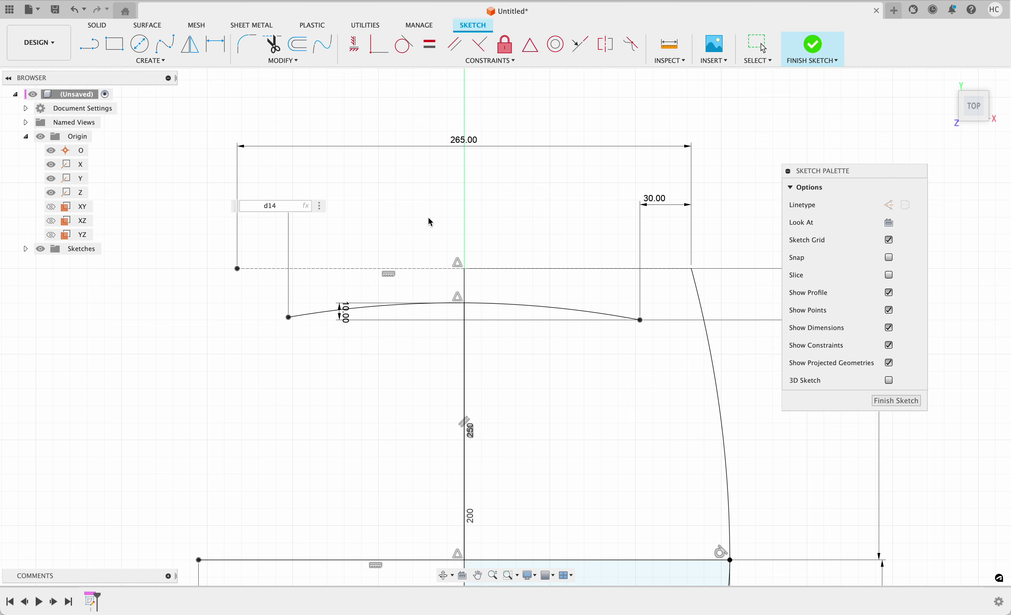
key(Return)
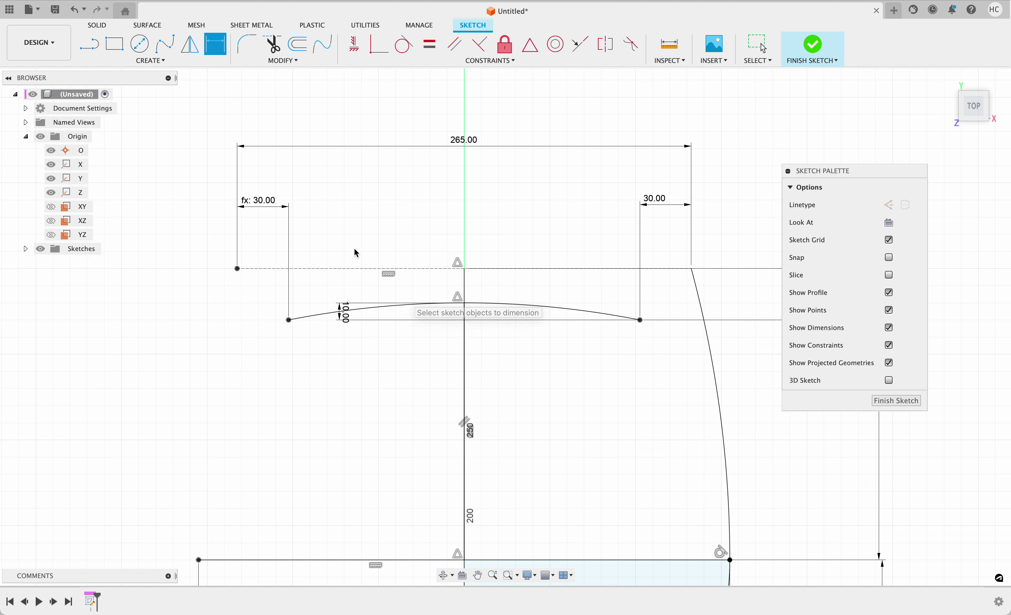
scroll(368, 447, down, 2)
scroll(368, 435, up, 3)
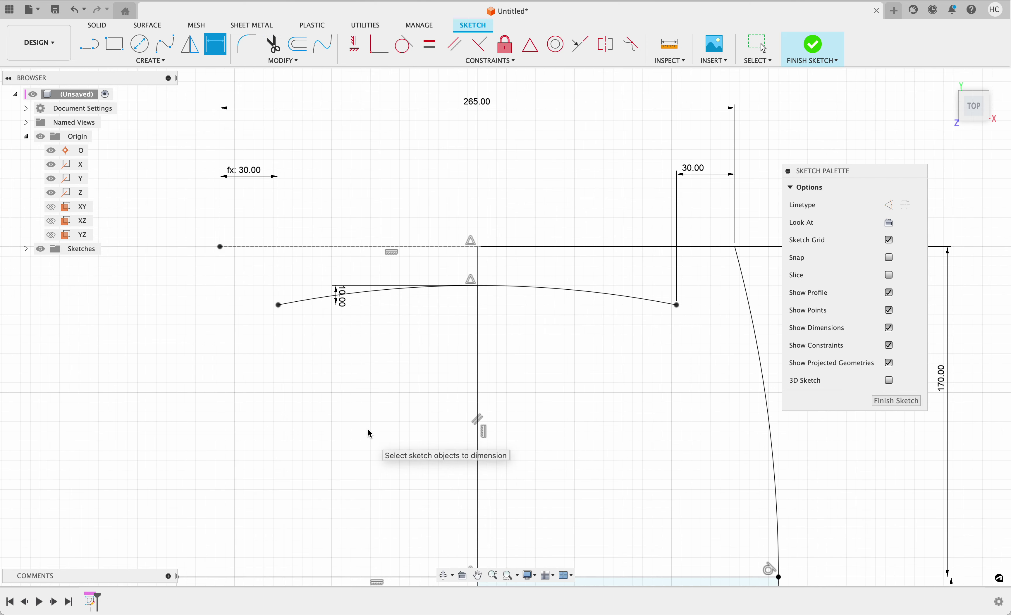
Delete the linked horizontal dimension at the arc's left end
key(Escape)
click(257, 175)
key(Delete)
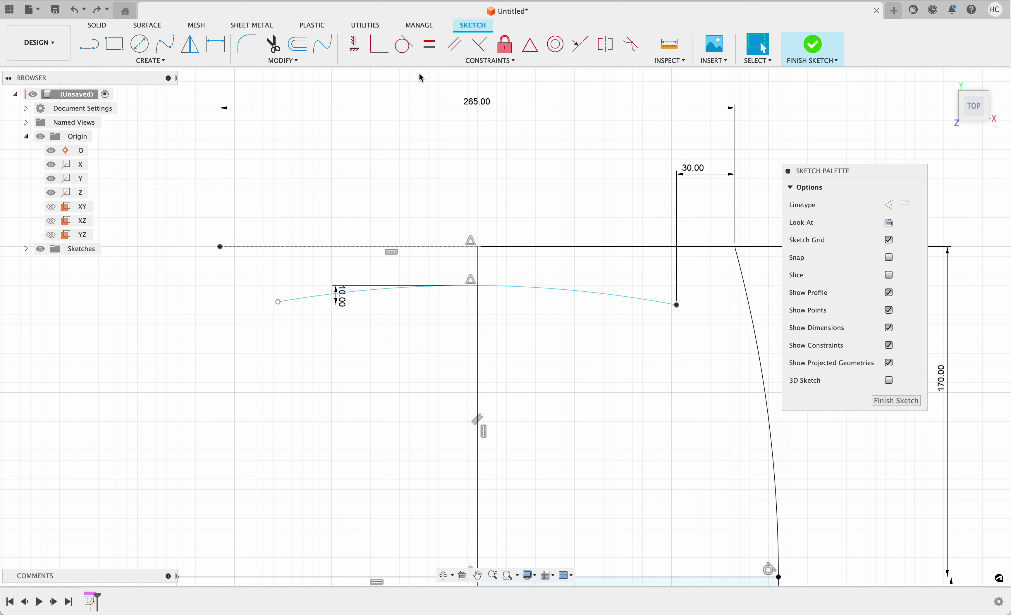
Constrain the arc's left and right end points to be symmetric about the vertical centreline
click(354, 43)
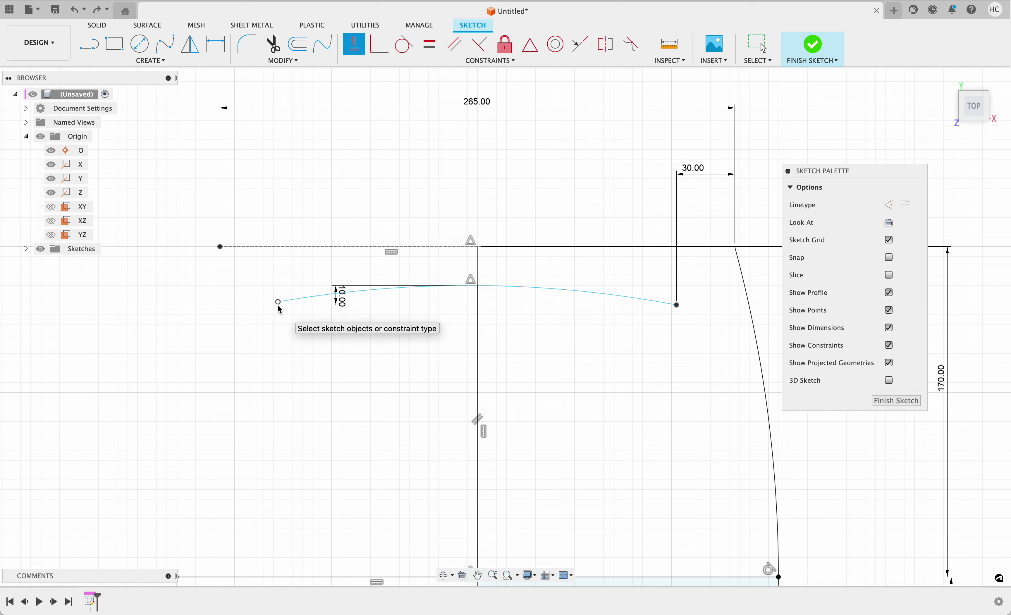
key(Escape)
click(606, 44)
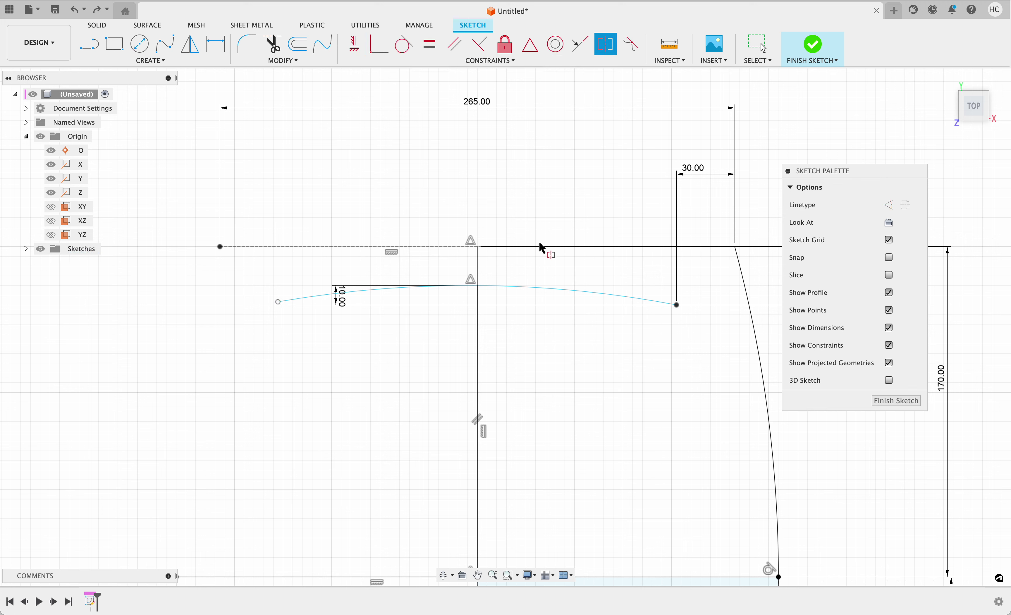
click(279, 303)
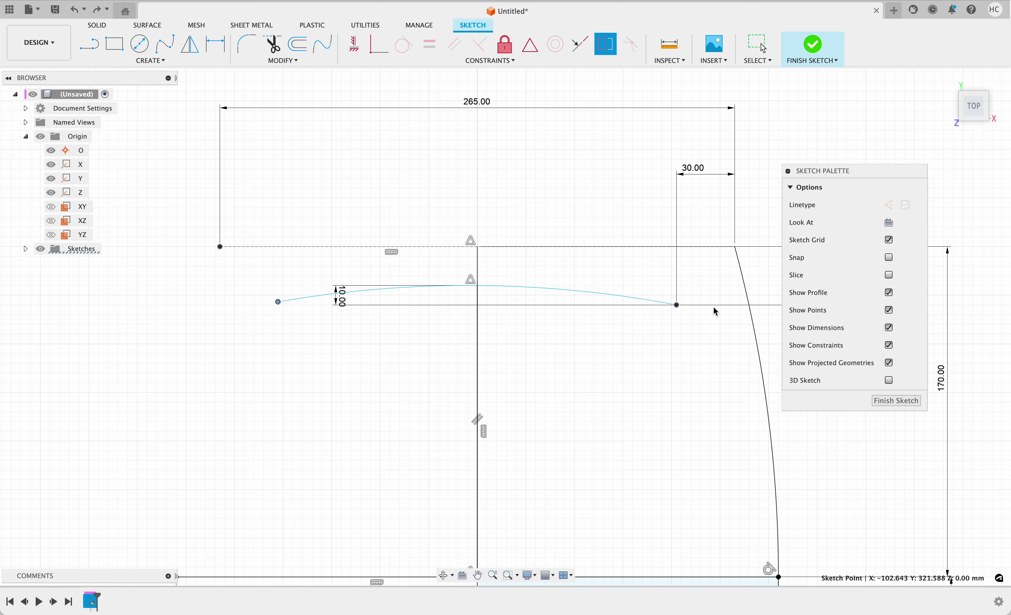
click(678, 306)
click(479, 380)
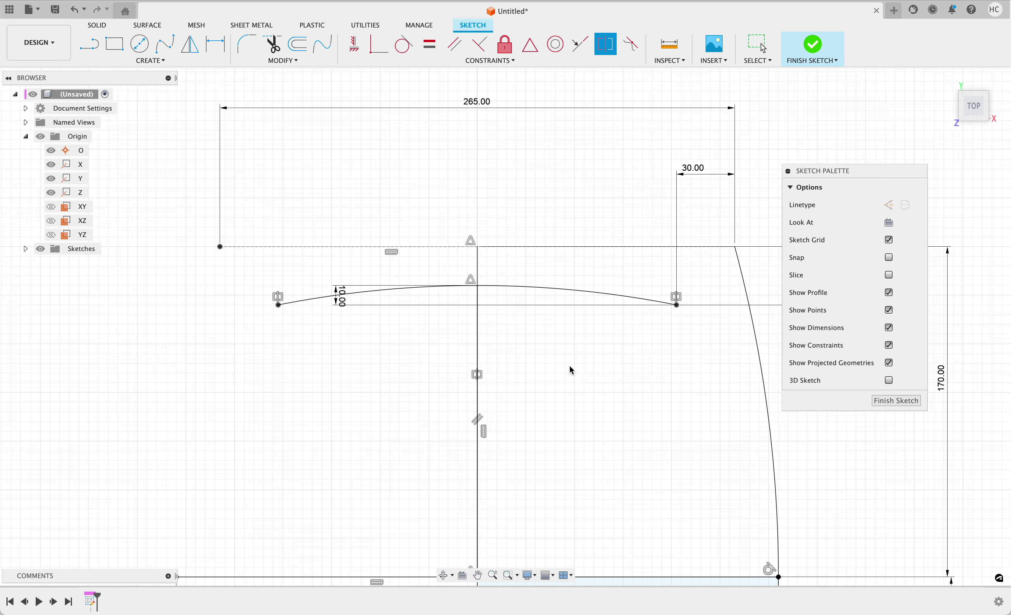
key(Escape)
scroll(632, 382, up, 3)
scroll(632, 382, down, 3)
middle_drag(633, 382, 523, 386)
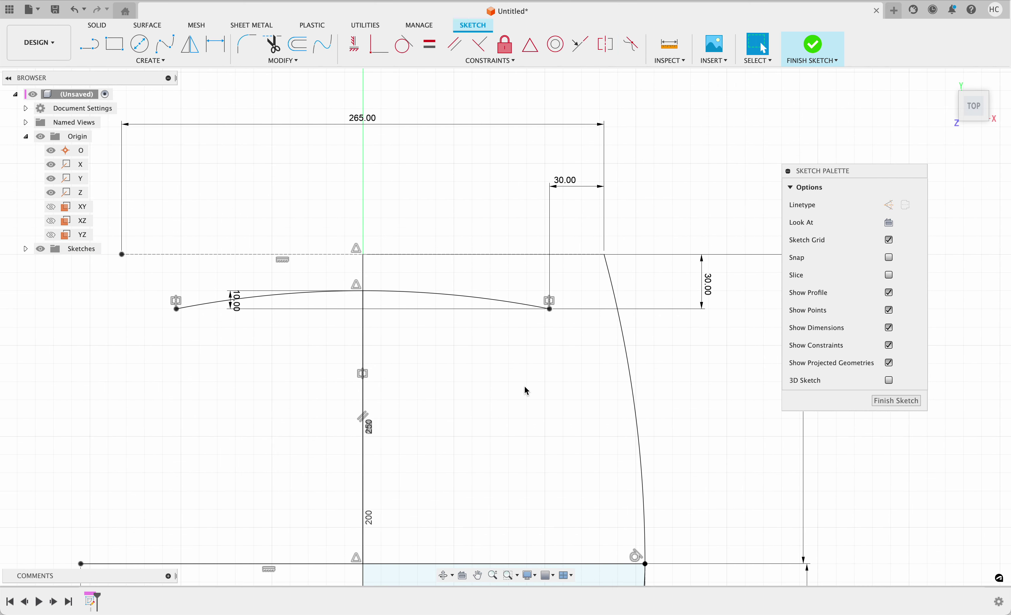
click(151, 61)
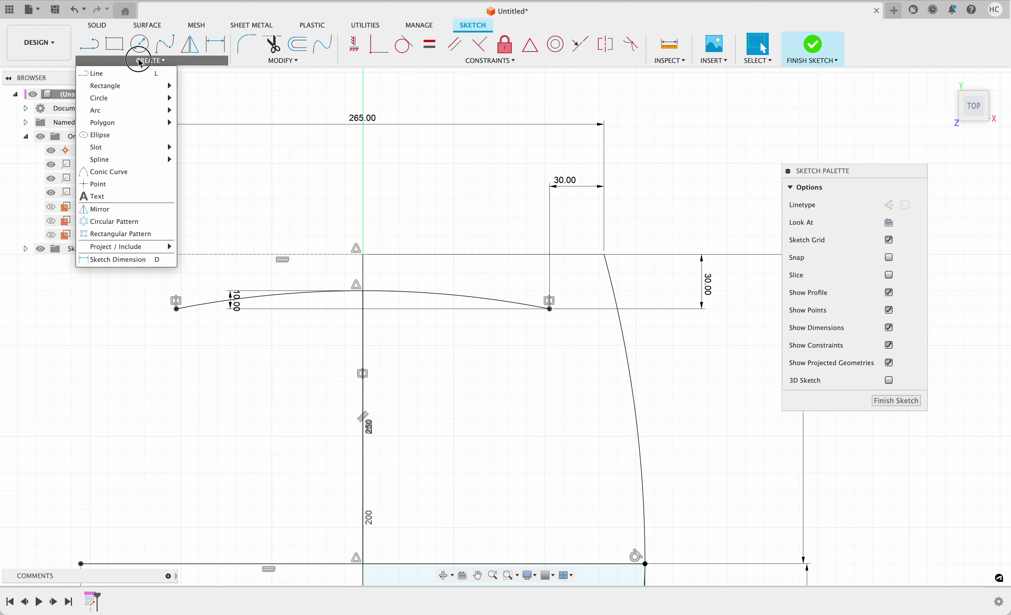
mouse_move(126, 159)
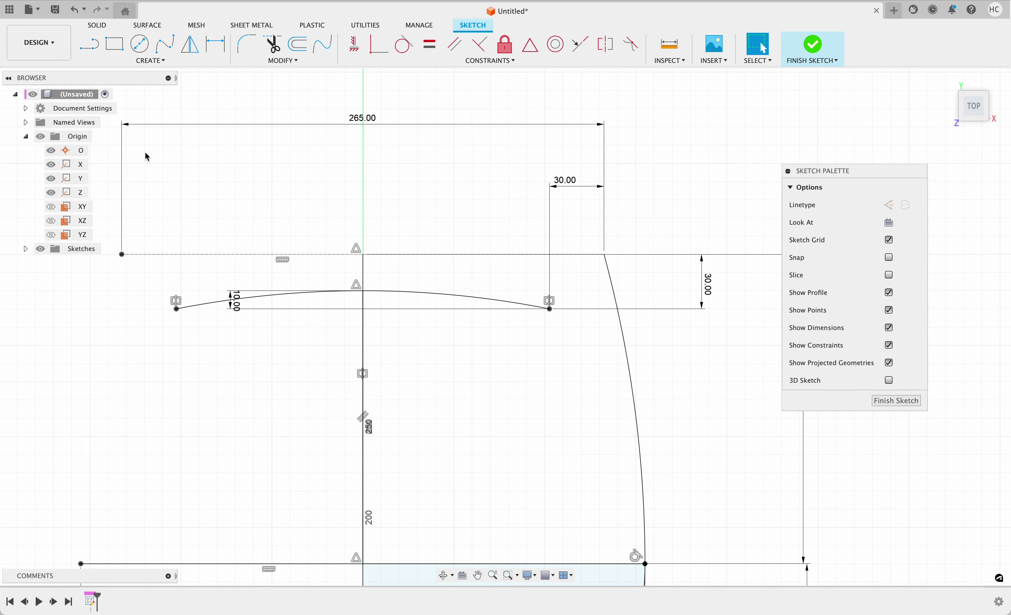
click(138, 64)
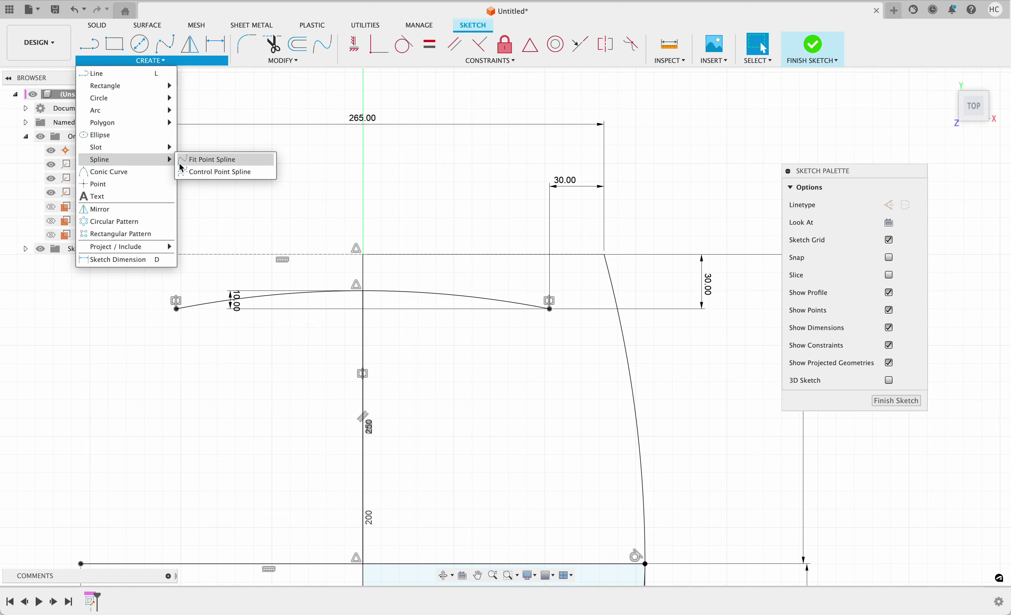
click(199, 169)
scroll(468, 374, up, 2)
scroll(468, 375, down, 5)
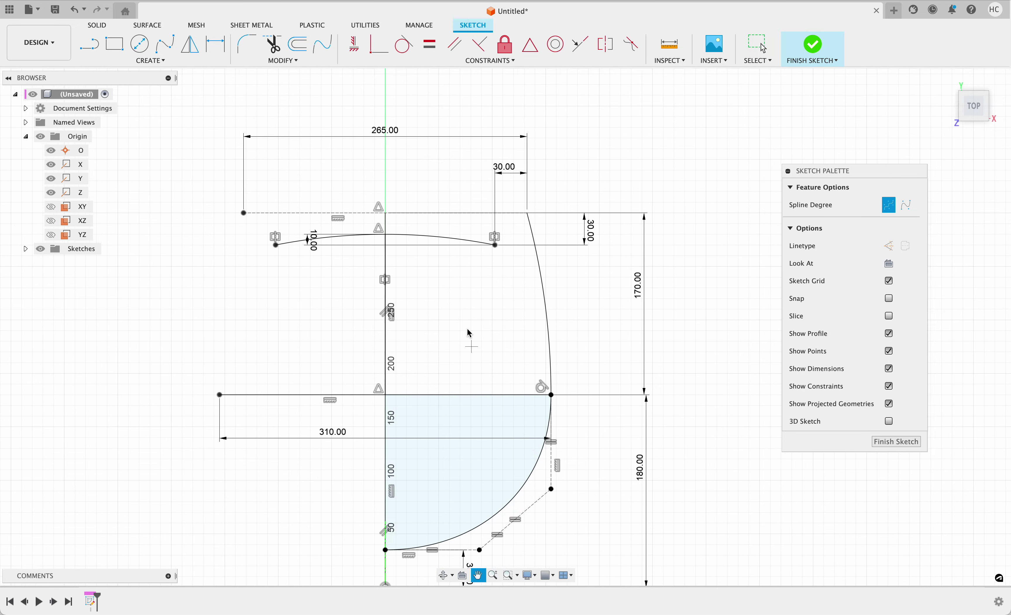
scroll(516, 329, down, 2)
scroll(501, 193, up, 6)
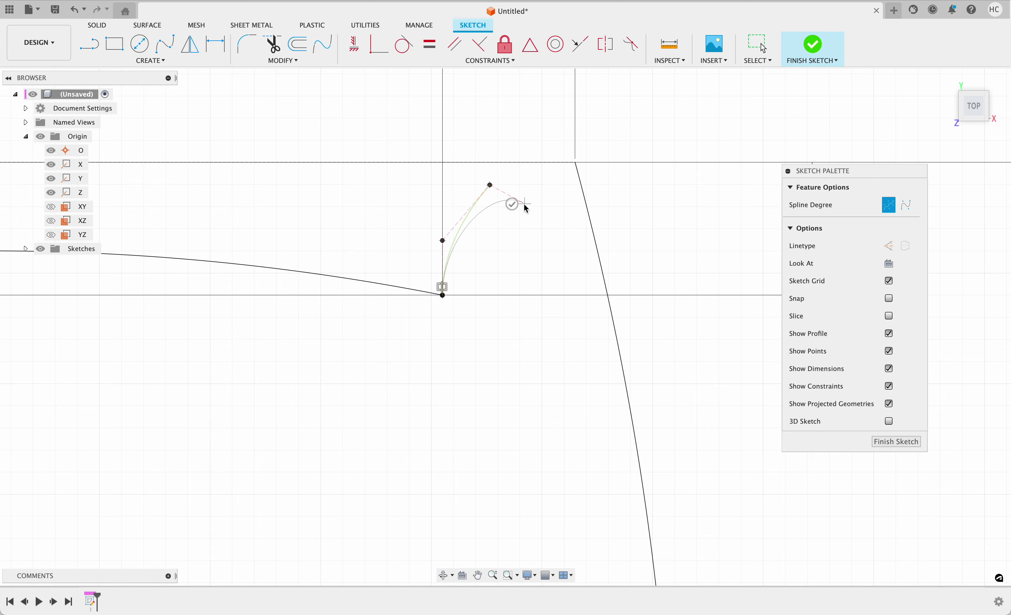
key(Escape)
Draw a control point spline from the shallow arc's right end to the side curve's upper end, using two intermediate control points
click(151, 60)
mouse_move(133, 166)
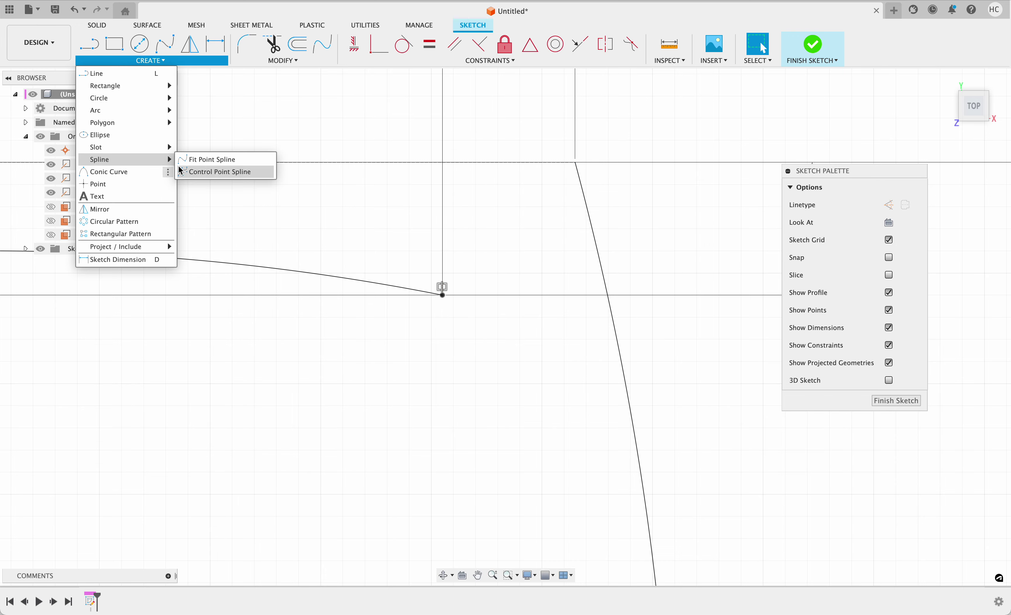
click(226, 172)
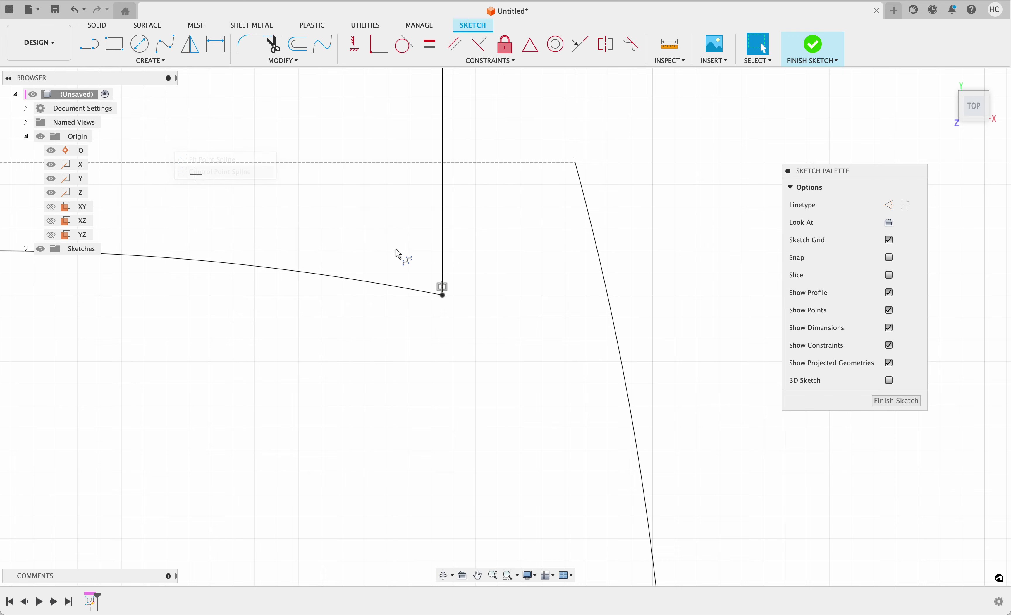
click(443, 240)
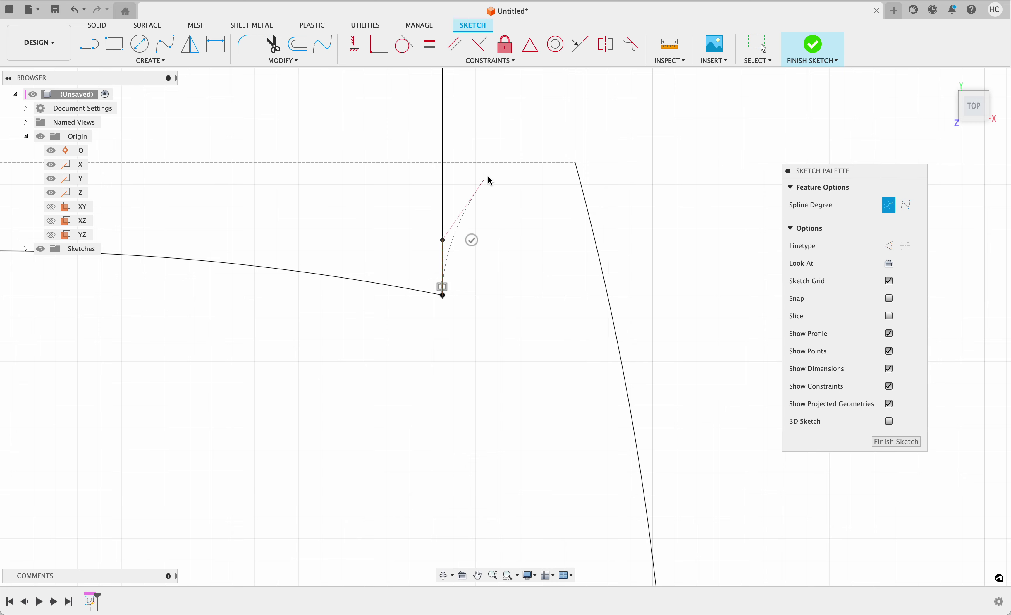
click(509, 162)
click(575, 163)
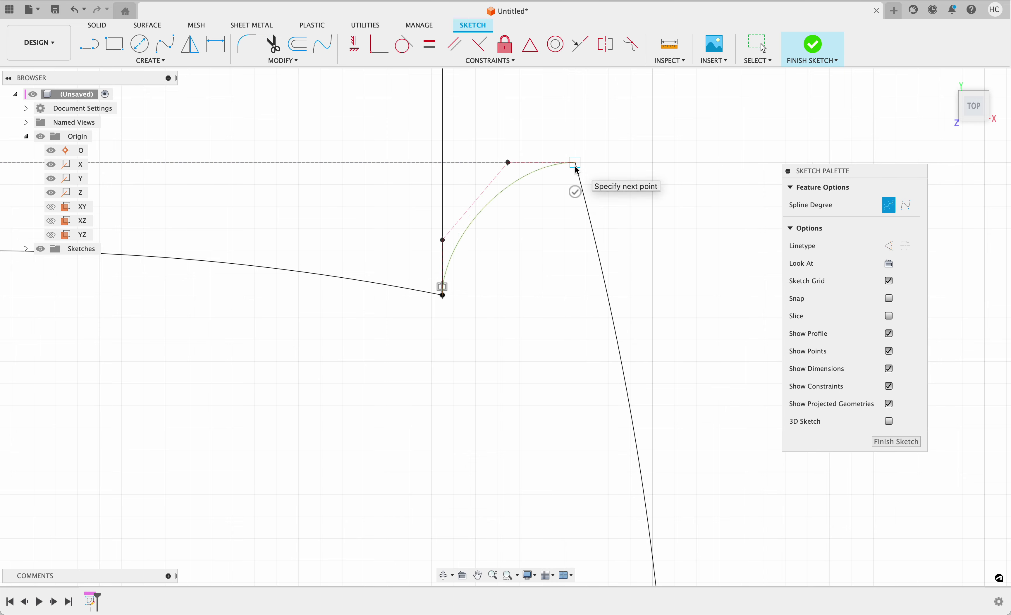
click(576, 190)
Reshape the new spline by repositioning its two intermediate control points, moving the lower one just outside the vertical above the arc's end
drag(509, 163, 552, 160)
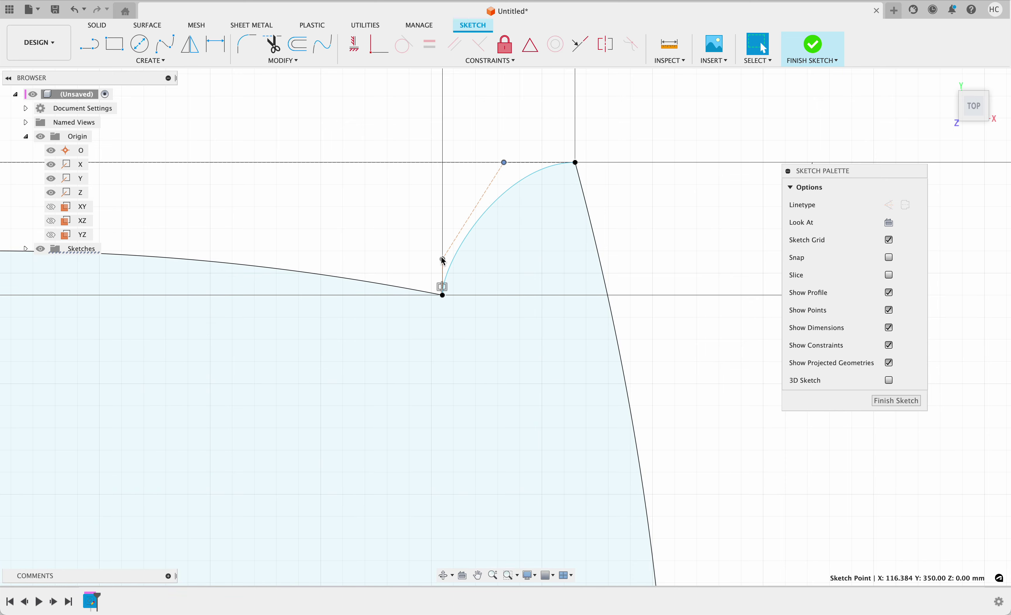
drag(443, 259, 451, 205)
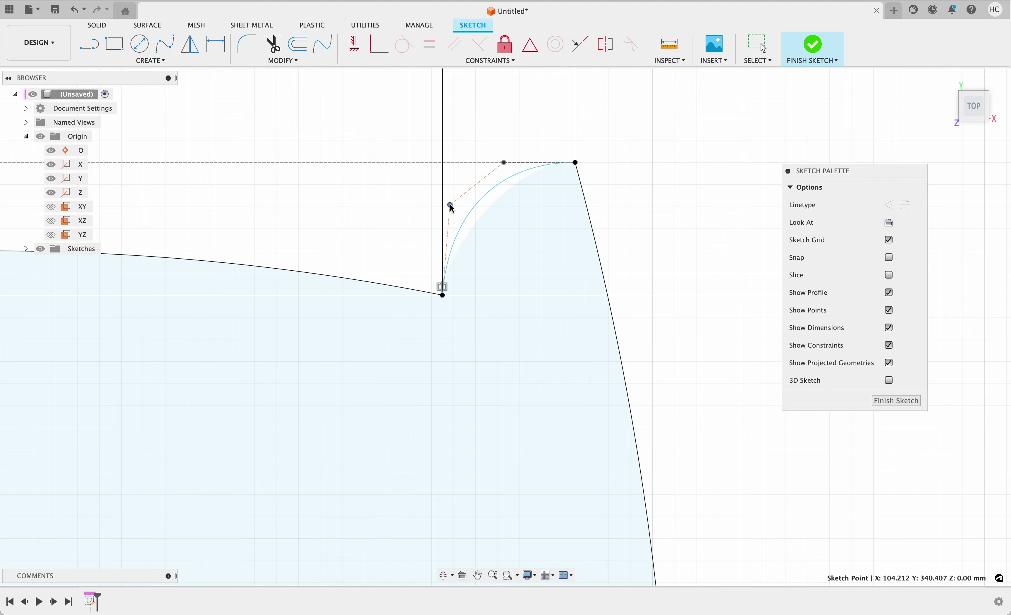
middle_drag(408, 215, 449, 416)
scroll(496, 222, up, 1)
middle_drag(537, 310, 510, 256)
scroll(451, 379, down, 2)
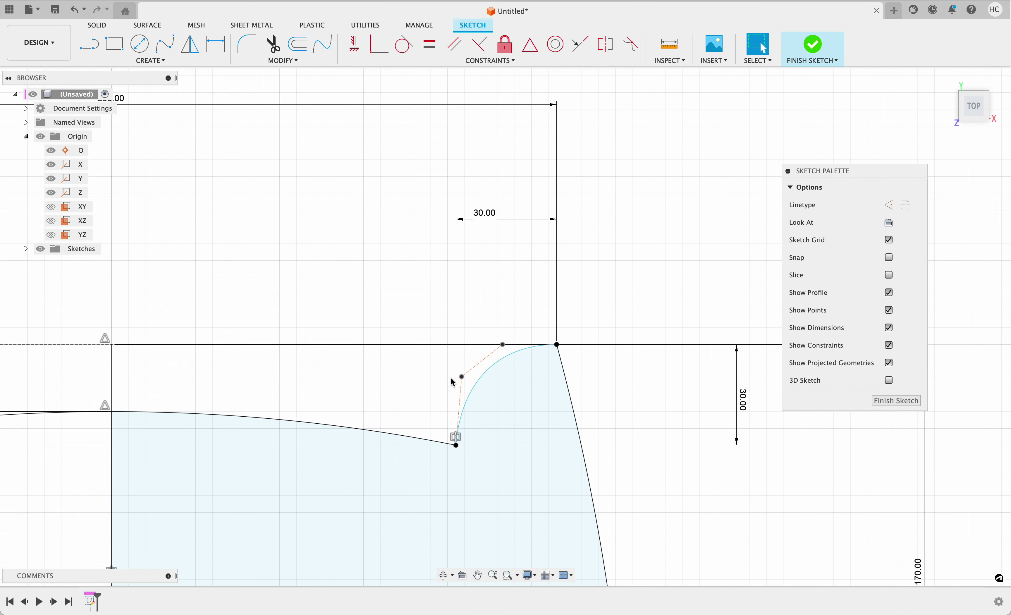
click(460, 390)
drag(460, 389, 454, 392)
middle_drag(441, 395, 418, 362)
scroll(418, 361, down, 1)
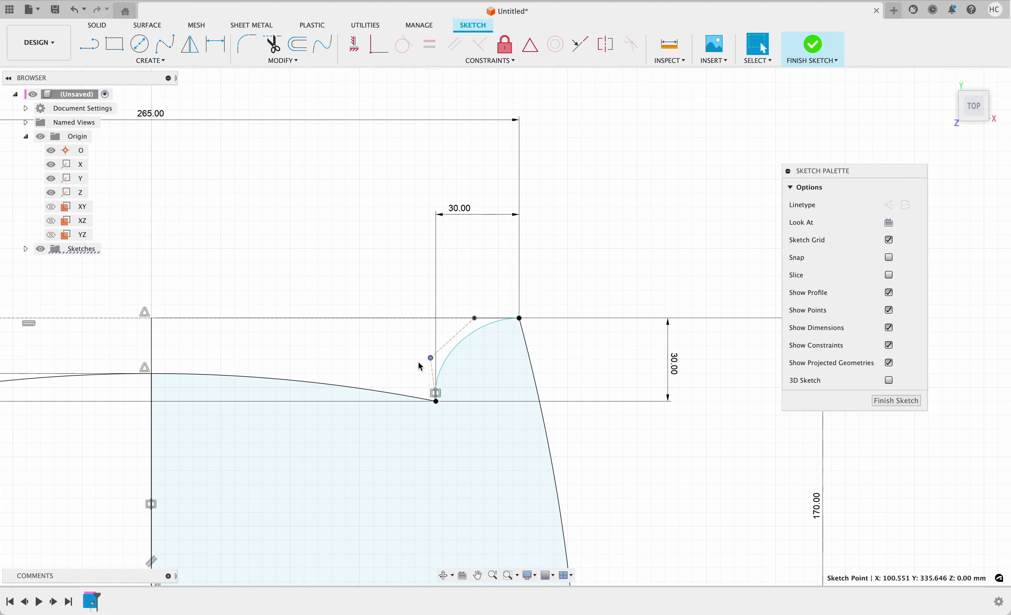
scroll(418, 361, up, 3)
mouse_move(523, 278)
mouse_down()
mouse_move(552, 276)
mouse_move(536, 267)
mouse_move(529, 275)
mouse_up()
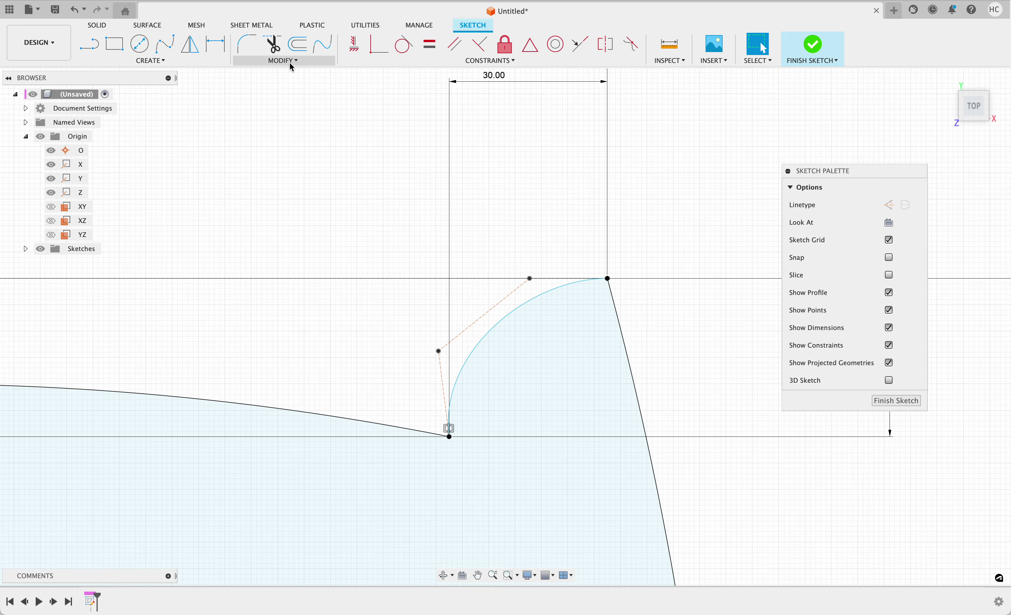
click(429, 46)
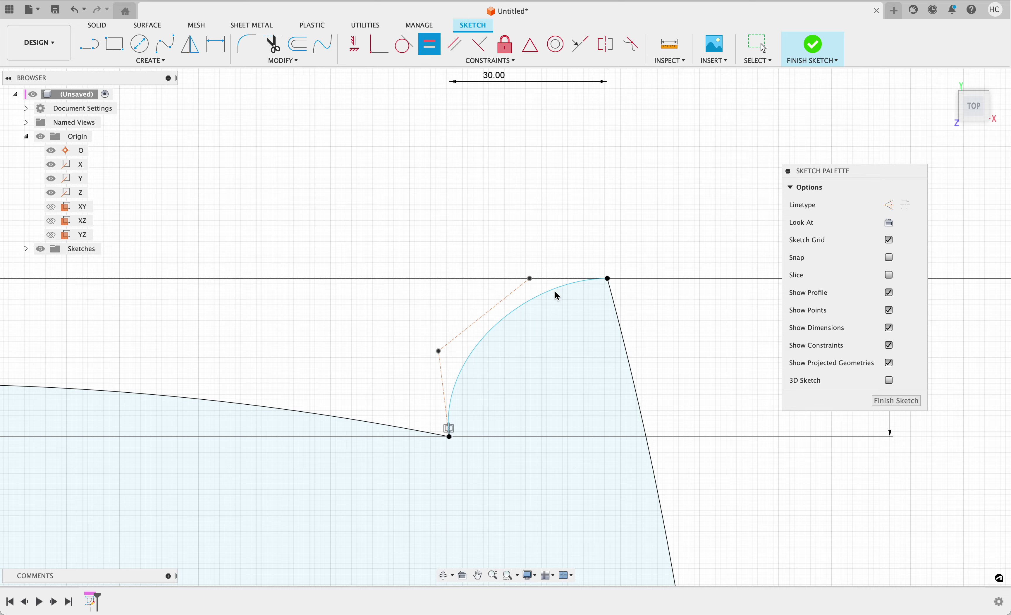
scroll(555, 290, down, 5)
scroll(555, 298, up, 5)
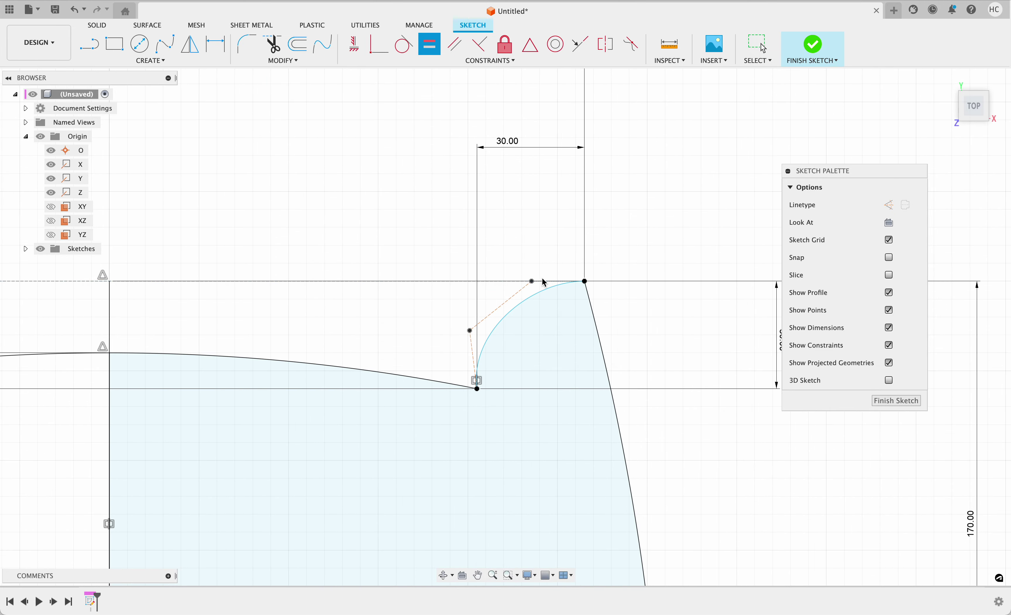
scroll(542, 284, up, 5)
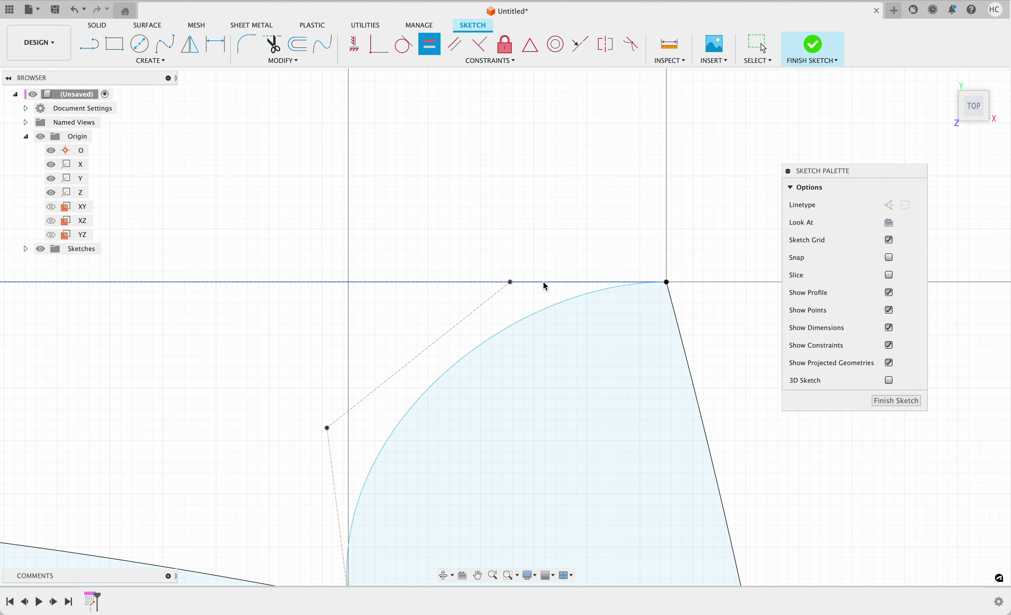
key(Escape)
Move the spline's upper control point off the dashed top line and make all three control polygon segments equal
drag(511, 283, 445, 308)
middle_drag(340, 337, 380, 316)
click(430, 44)
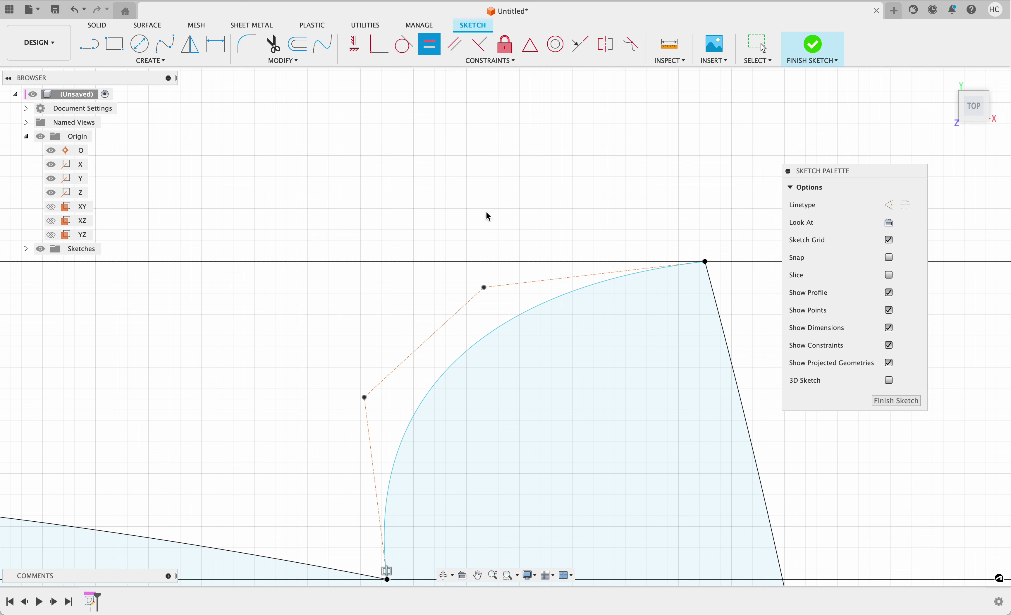
click(510, 285)
click(455, 310)
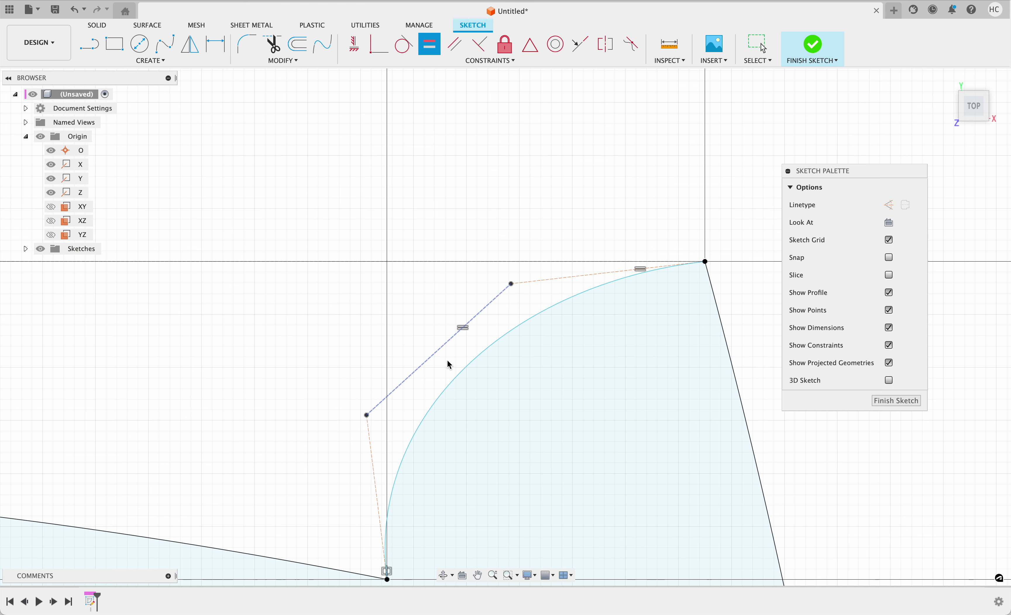
click(452, 343)
click(372, 452)
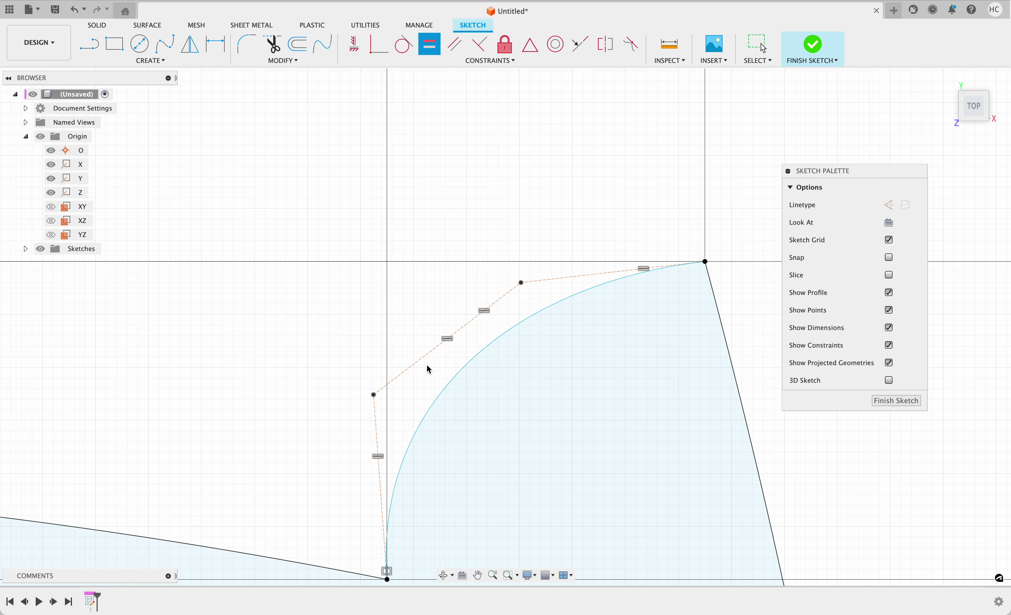
Constrain the spline's upper control polygon segment to horizontal and its lower segment to vertical
click(355, 44)
click(588, 275)
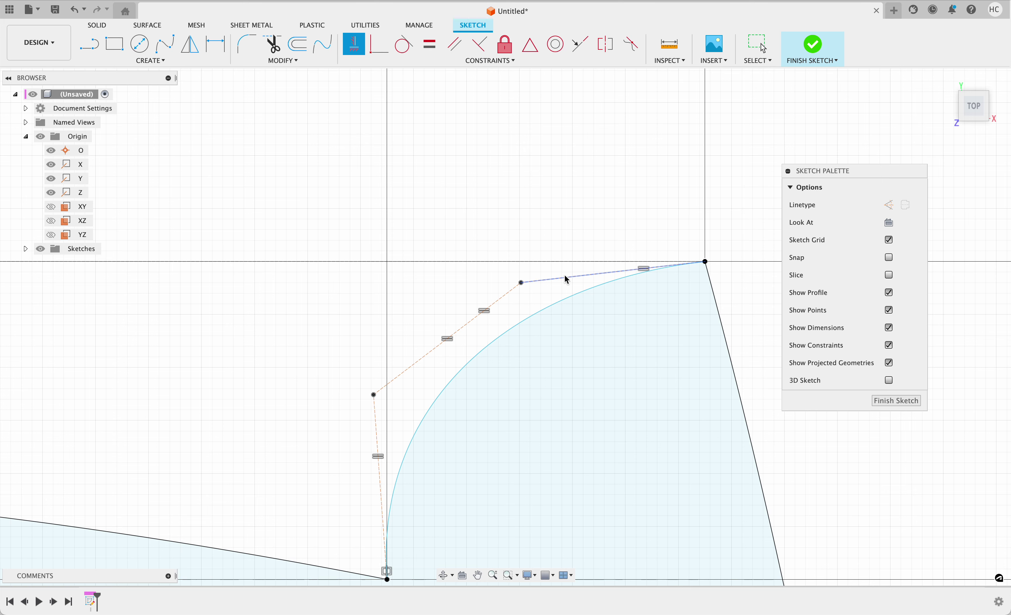
scroll(323, 397, up, 3)
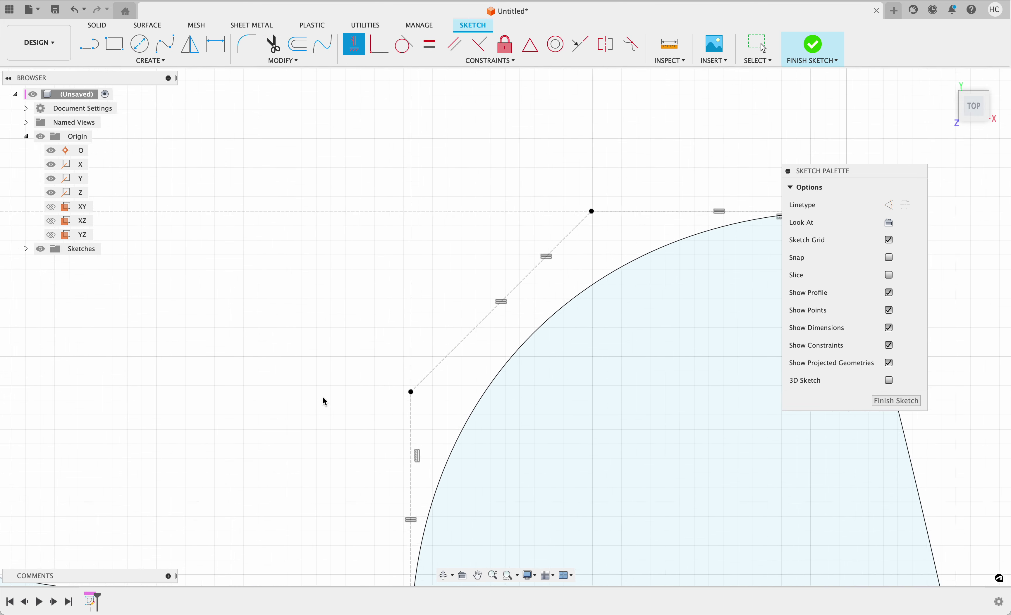
Examine the whole profile sketch, checking the new spline, the arc, the side curves and their constraints
scroll(307, 409, down, 4)
middle_drag(305, 425, 386, 319)
scroll(384, 320, down, 4)
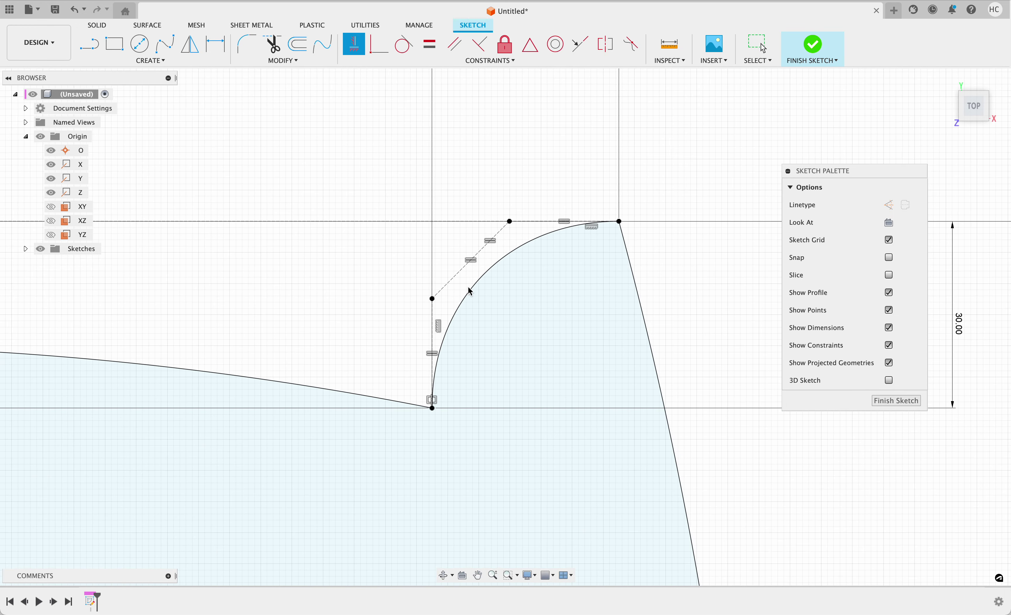
scroll(386, 353, up, 3)
scroll(387, 348, down, 5)
scroll(332, 344, down, 3)
middle_drag(320, 343, 553, 224)
scroll(542, 248, down, 5)
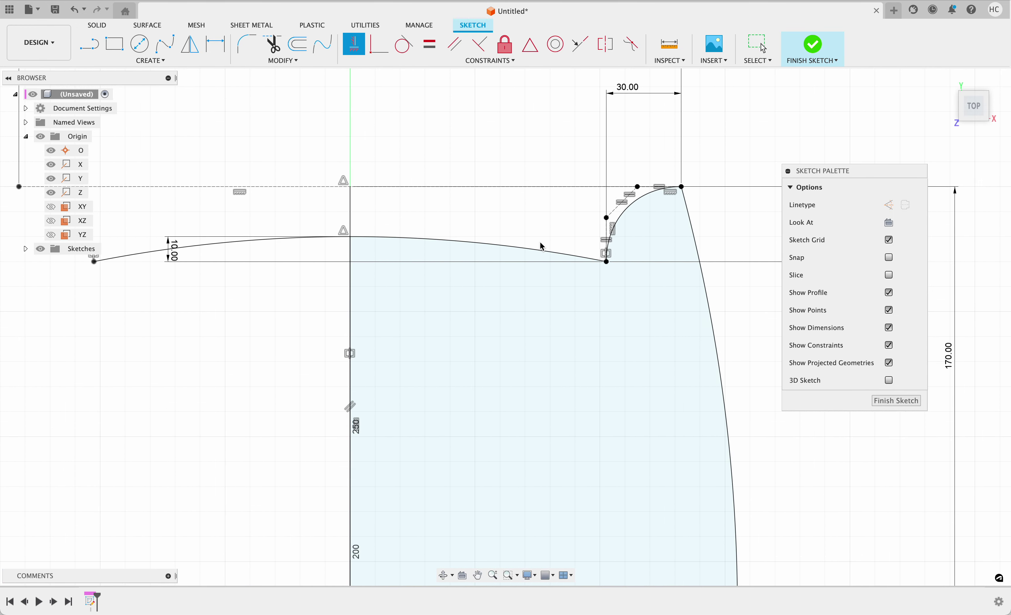
scroll(556, 315, down, 2)
middle_drag(583, 326, 553, 197)
scroll(680, 264, down, 3)
middle_drag(682, 268, 642, 276)
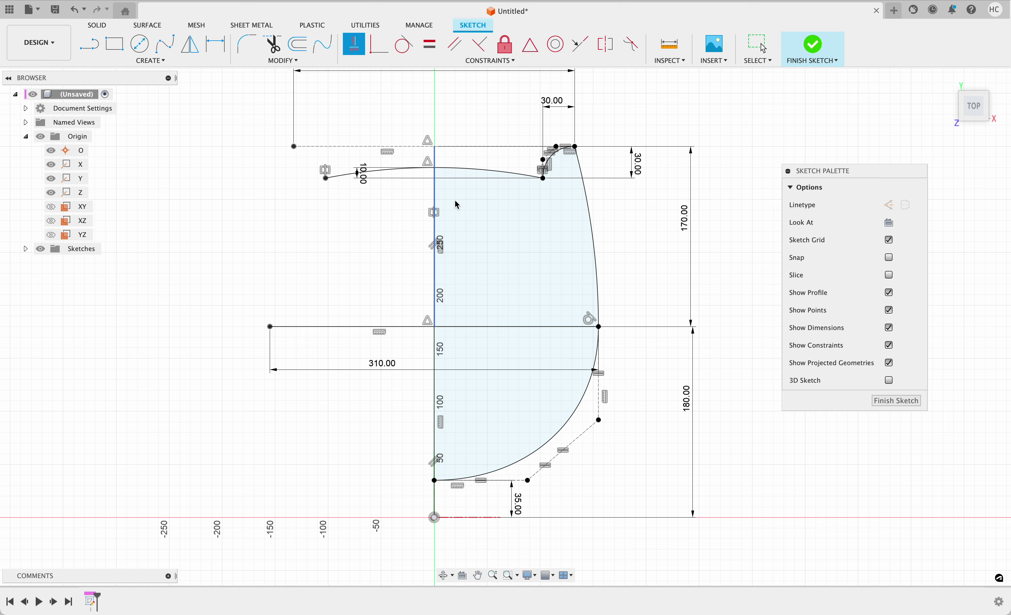
scroll(477, 287, down, 3)
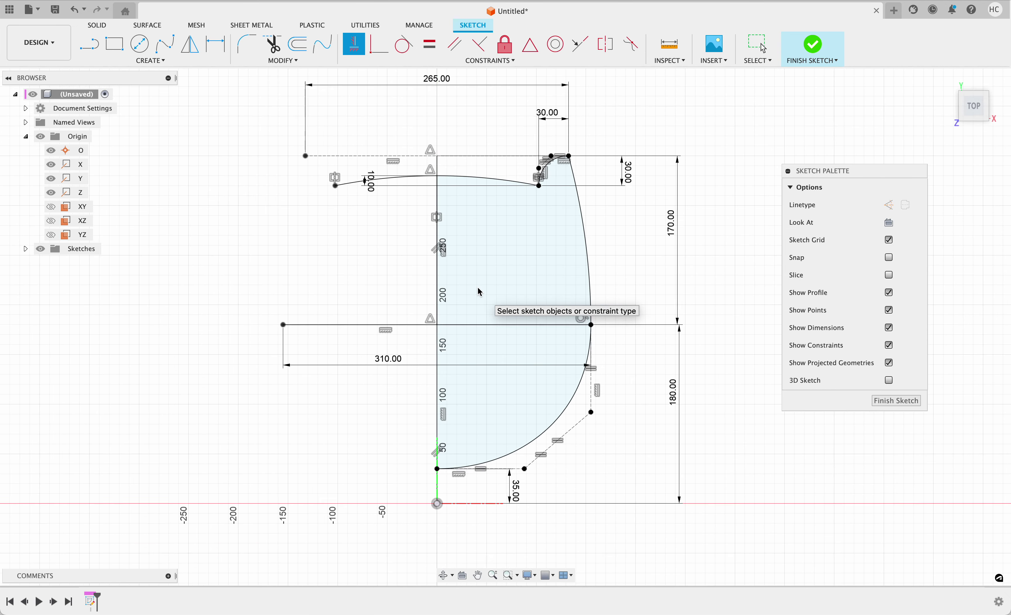
Finish the profile sketch and return to the home isometric view
click(813, 41)
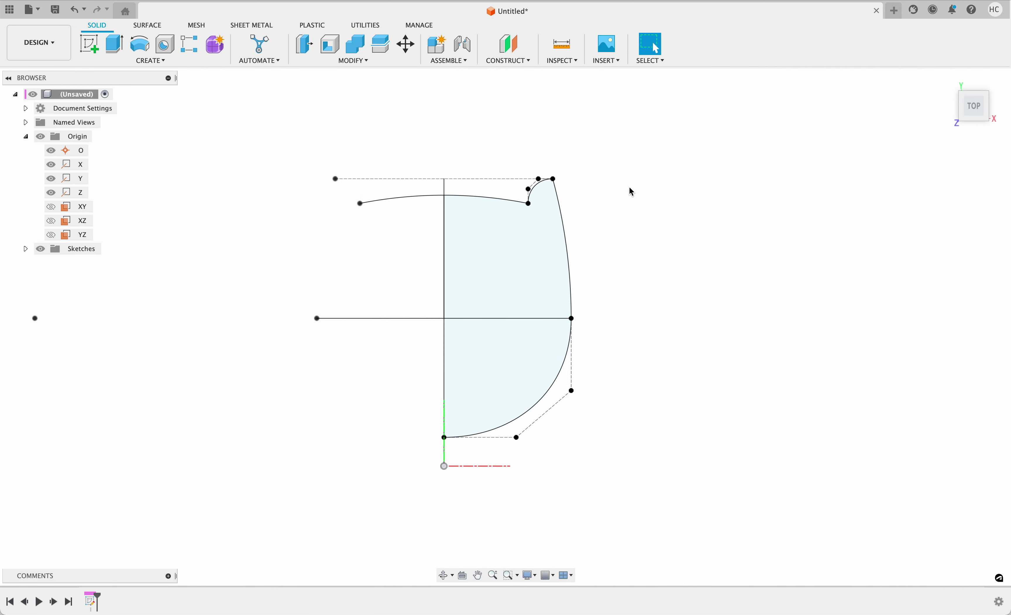
mouse_move(633, 192)
shift+middle_down()
mouse_move(612, 217)
mouse_move(689, 215)
mouse_move(725, 199)
shift+middle_up()
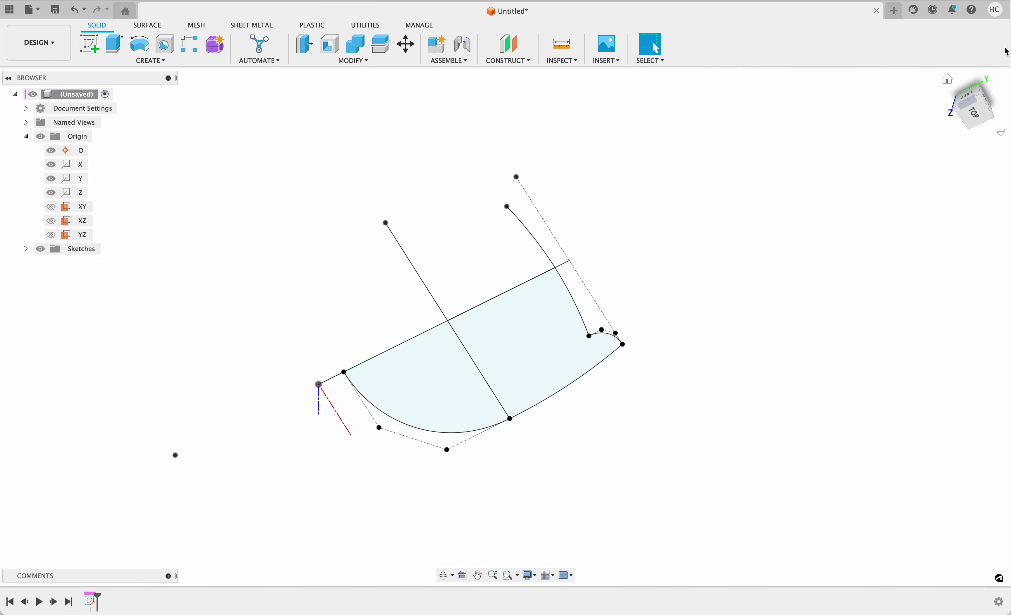
click(949, 80)
scroll(783, 223, up, 1)
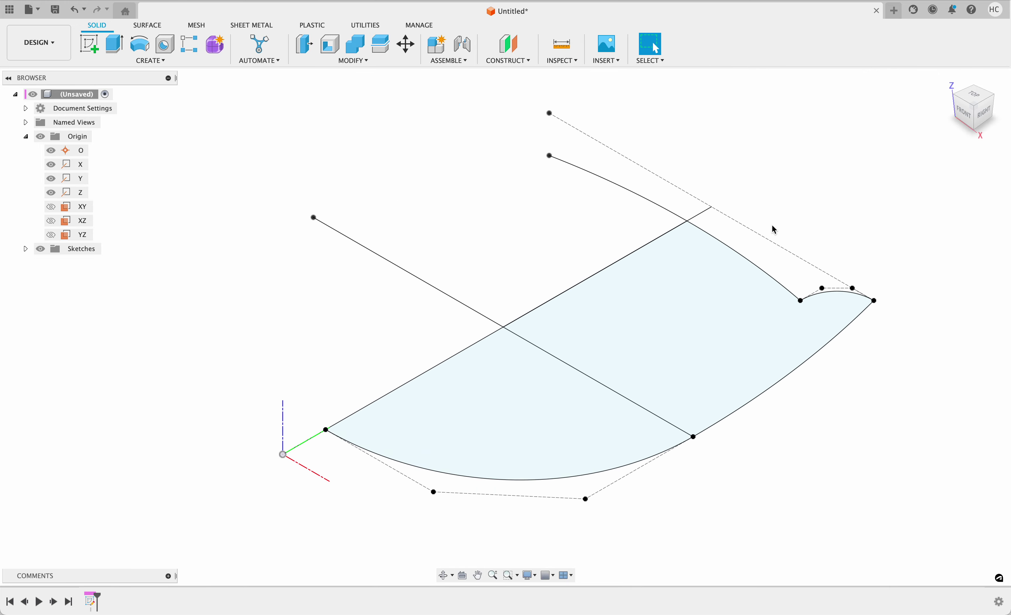
scroll(324, 470, down, 4)
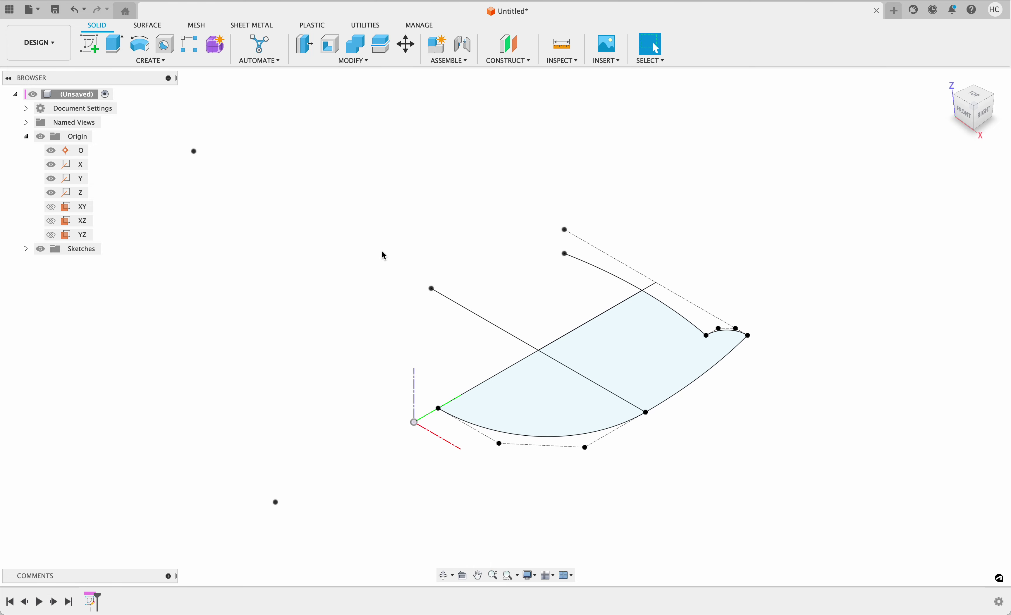
Show the XY, XZ and YZ origin planes
click(49, 208)
click(51, 221)
click(51, 235)
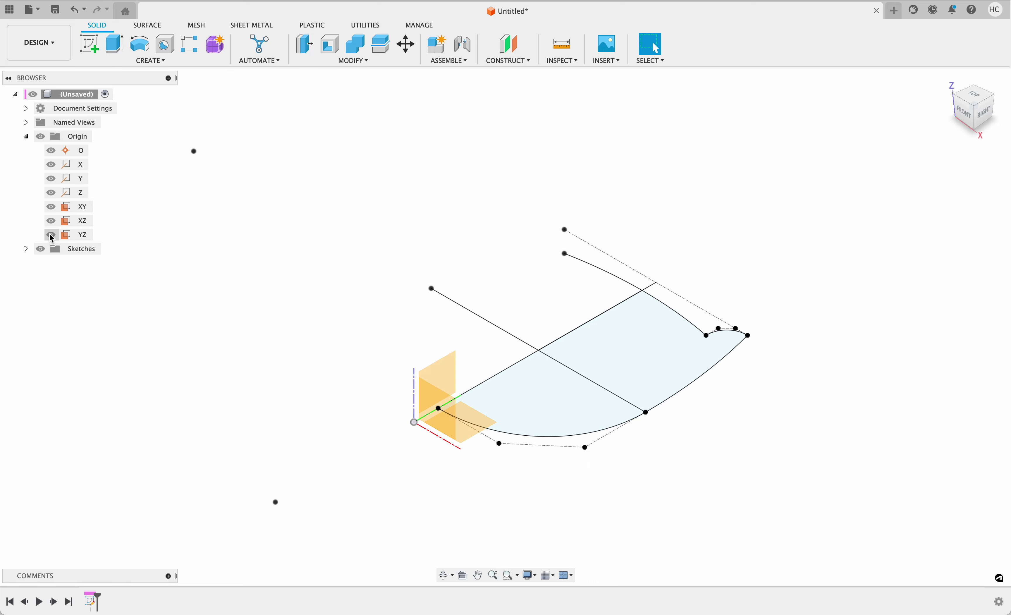
click(437, 434)
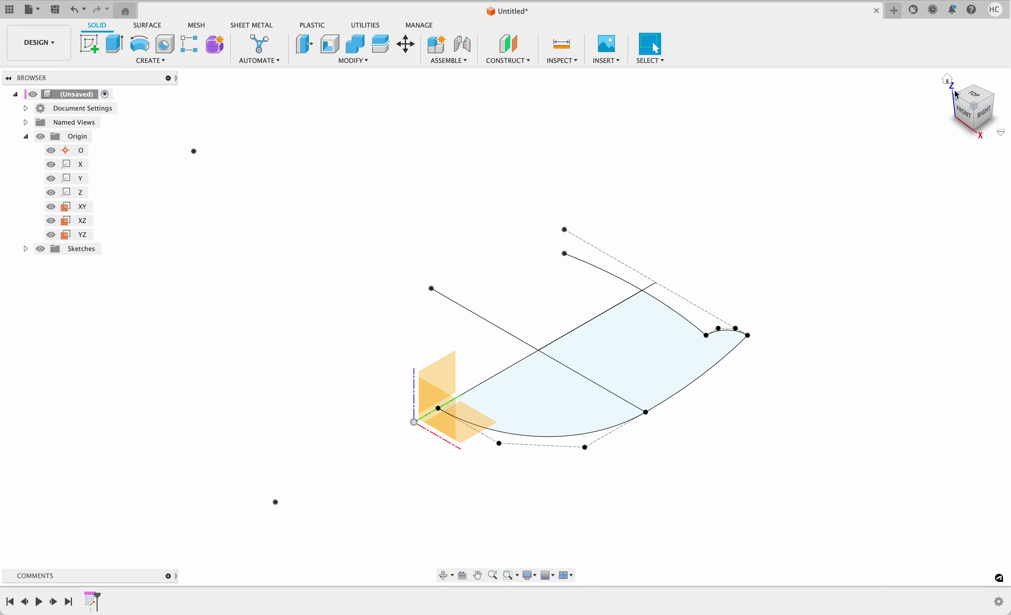
click(950, 126)
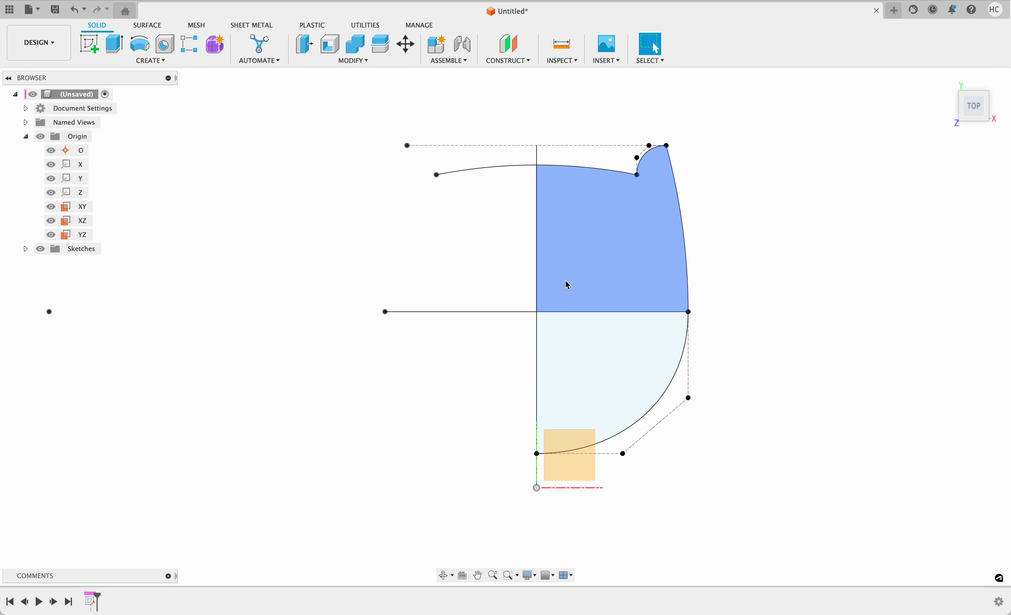
click(948, 79)
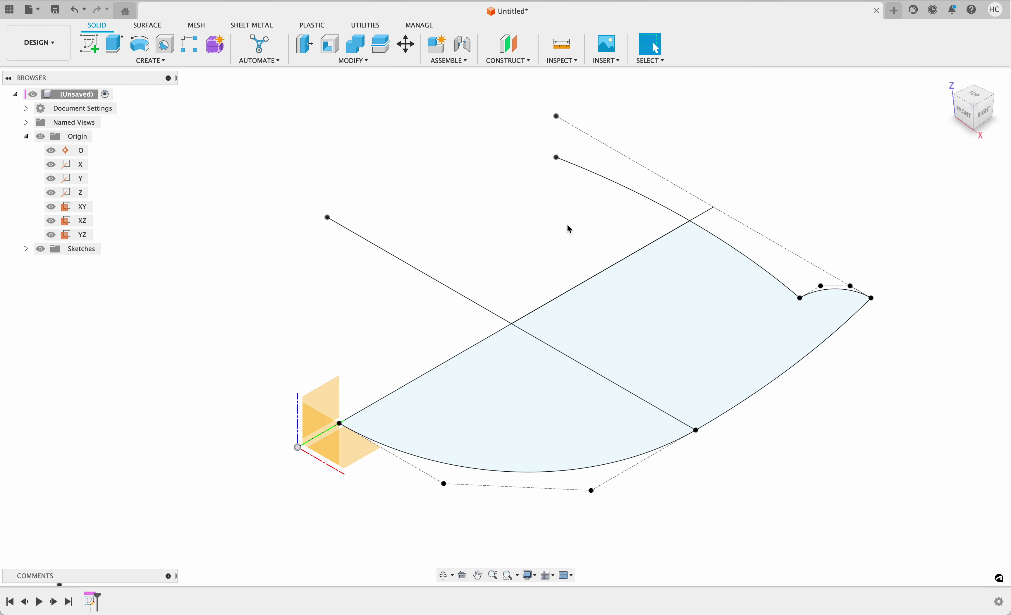
Try to revolve both sketch profiles 360 degrees about the sketch's straight centre line as a new body
click(140, 44)
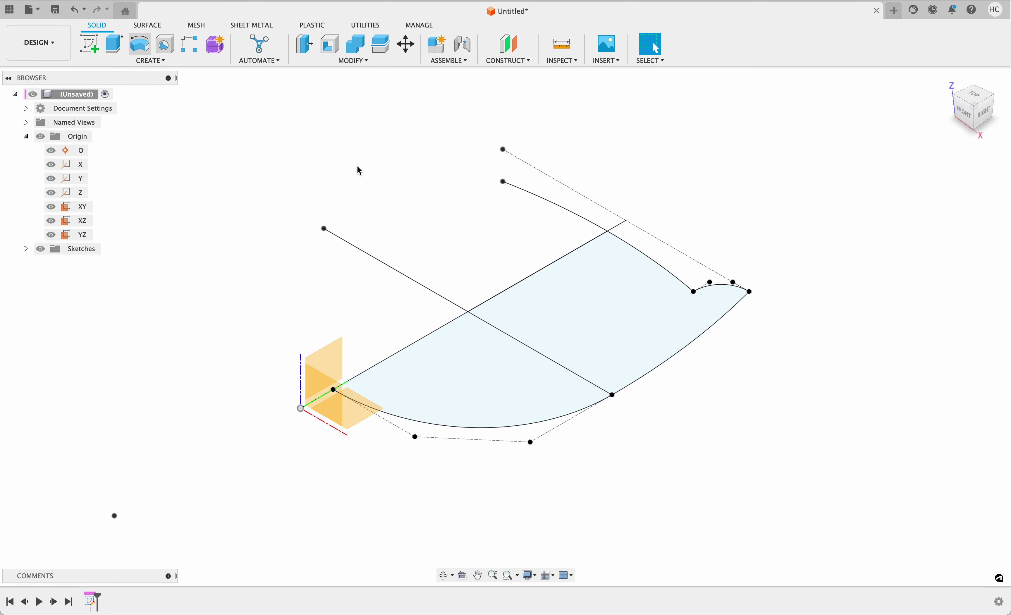
click(589, 311)
click(477, 378)
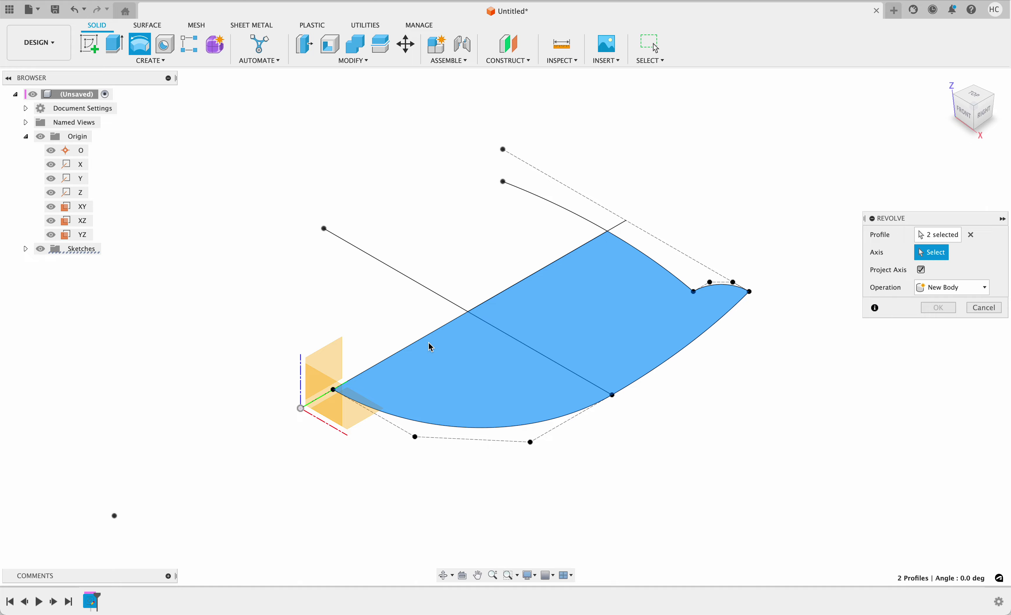
click(328, 394)
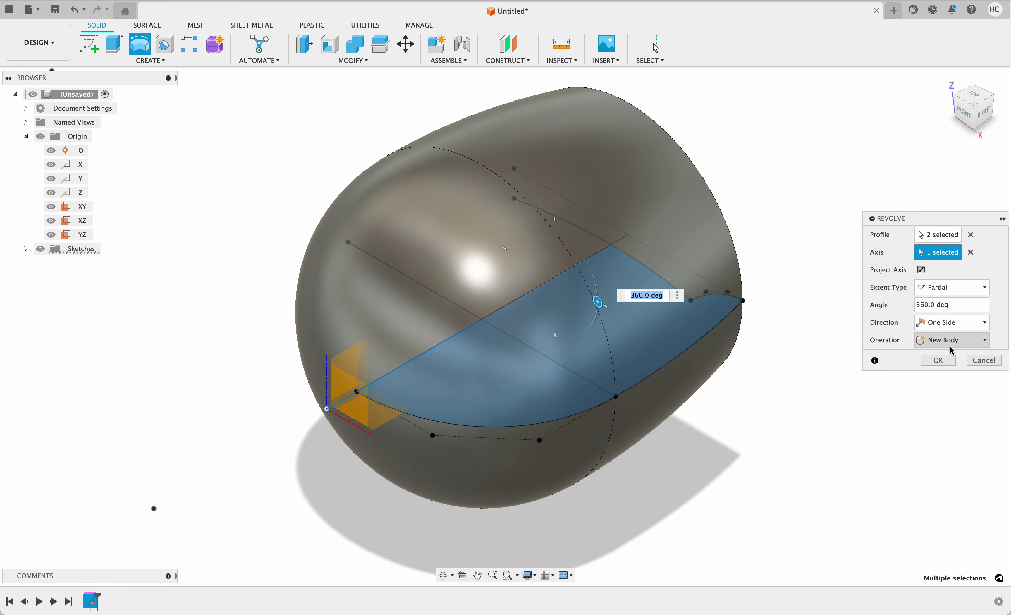
click(948, 359)
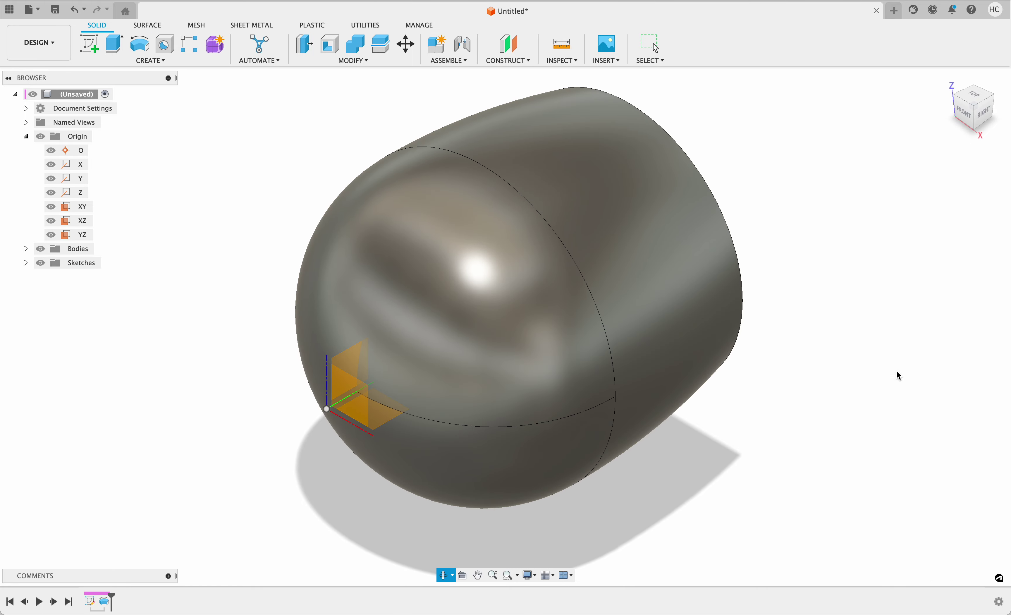
mouse_move(896, 374)
shift+middle_down()
mouse_move(764, 350)
mouse_move(873, 326)
mouse_move(792, 336)
mouse_move(821, 300)
mouse_move(900, 364)
mouse_move(786, 337)
mouse_move(849, 325)
mouse_move(793, 360)
mouse_move(775, 305)
mouse_move(815, 350)
mouse_move(899, 372)
shift+middle_up()
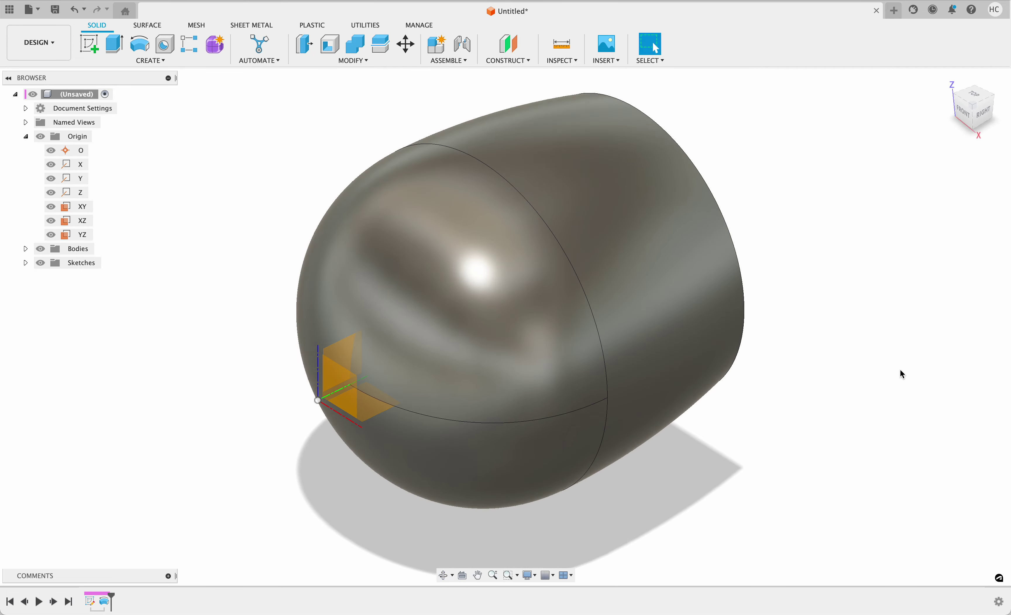
key(super+z)
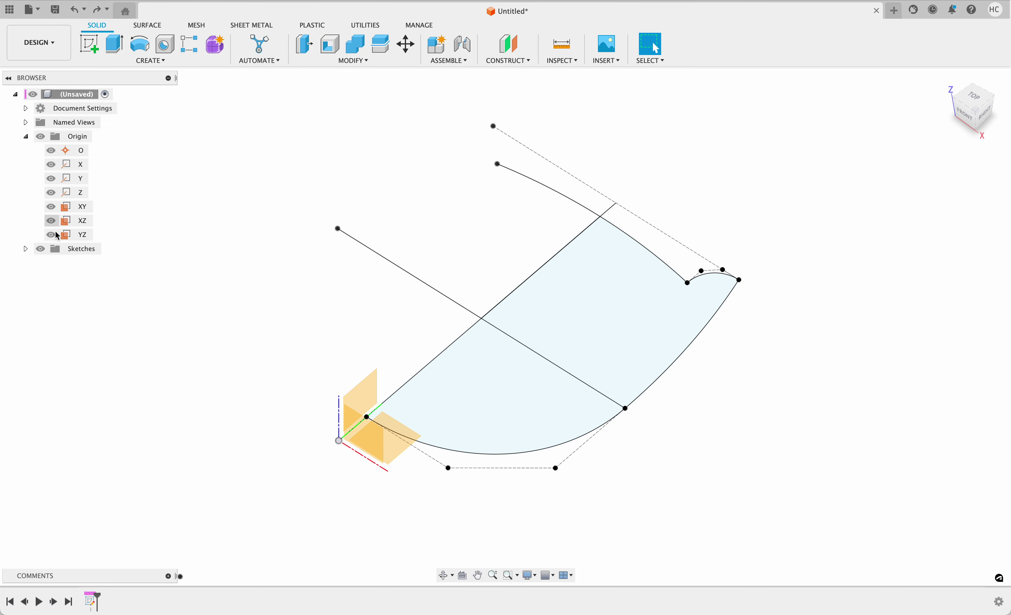
Examine how the profile sketch lies relative to the origin planes, highlighting Sketch1 and viewing it from several angles
click(26, 249)
click(86, 263)
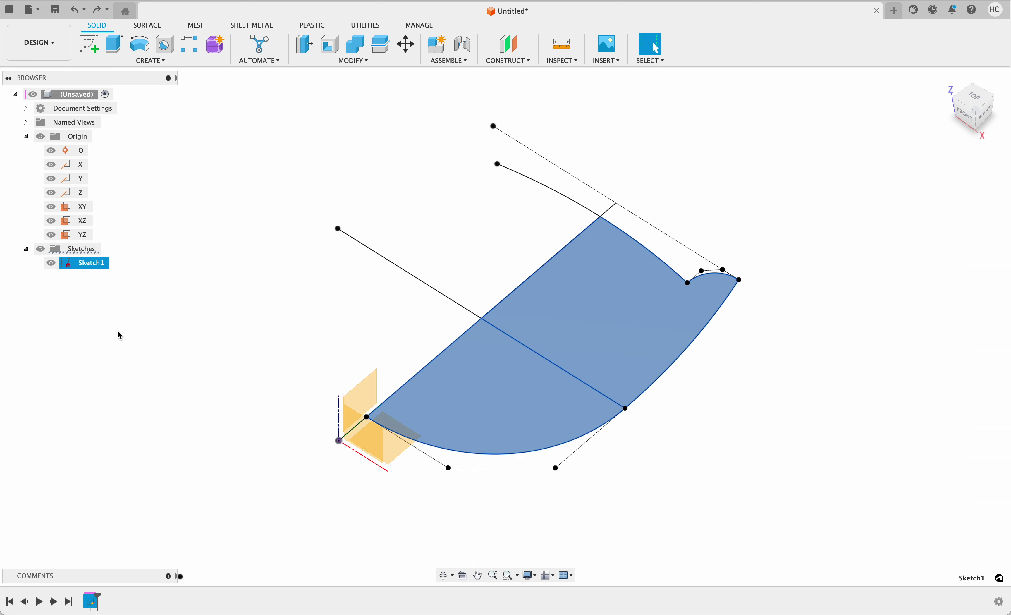
middle_drag(118, 335, 193, 331)
click(193, 331)
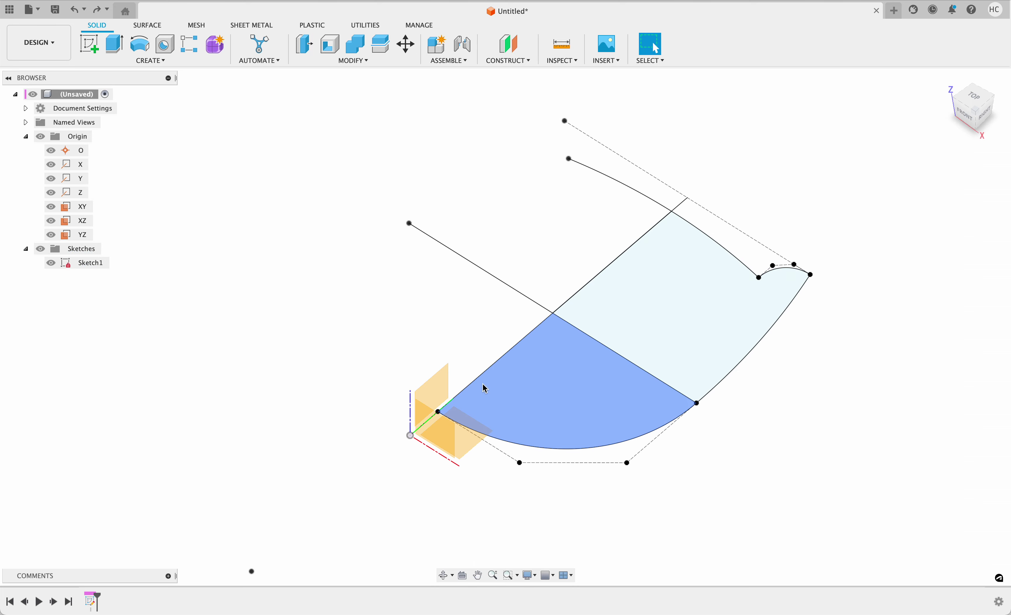
click(97, 266)
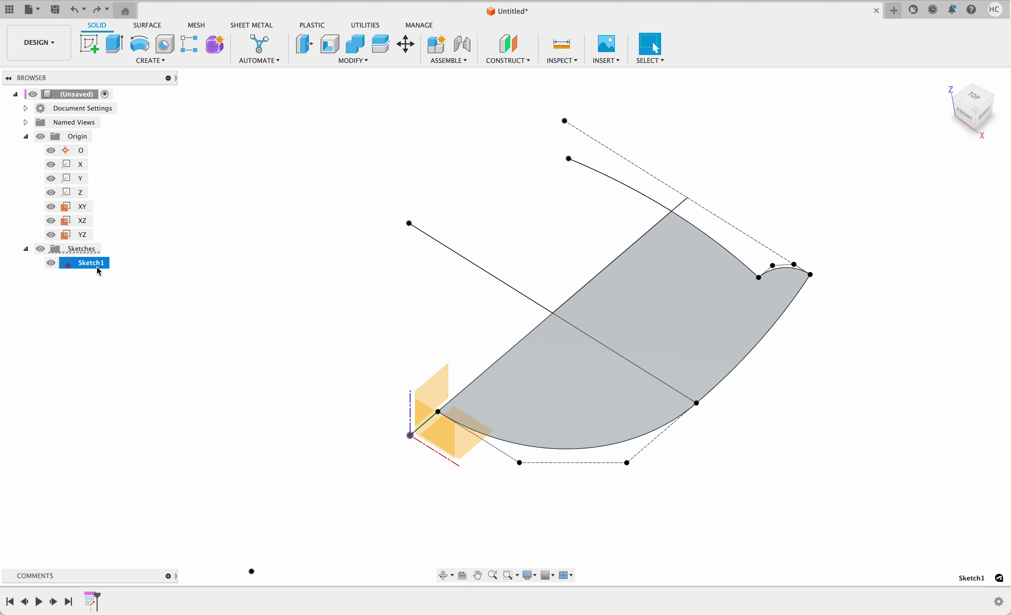
click(409, 379)
click(429, 390)
click(339, 383)
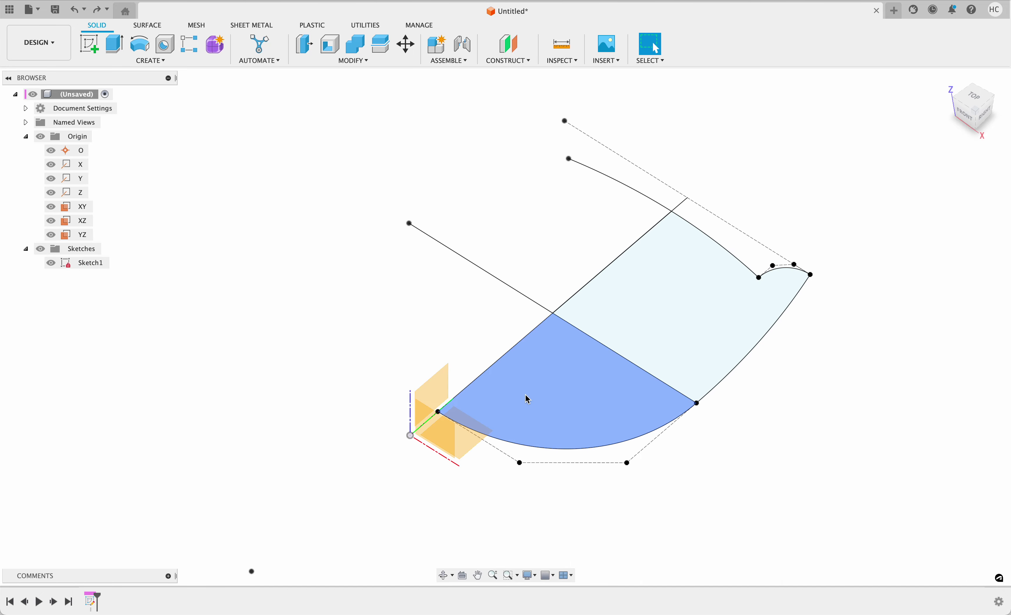
mouse_move(286, 381)
middle_down()
mouse_move(287, 364)
mouse_move(314, 350)
middle_up()
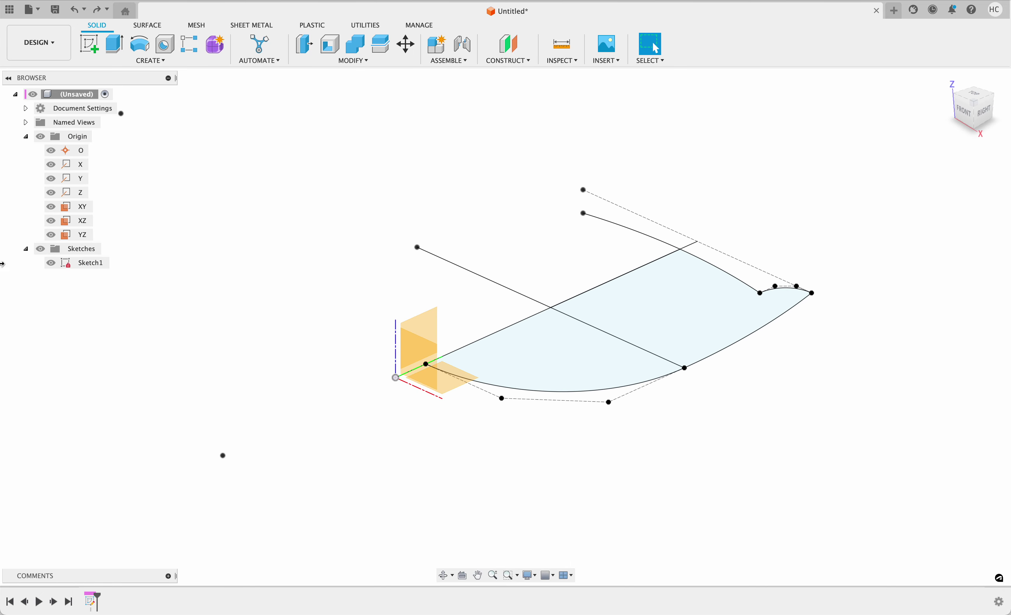
click(83, 266)
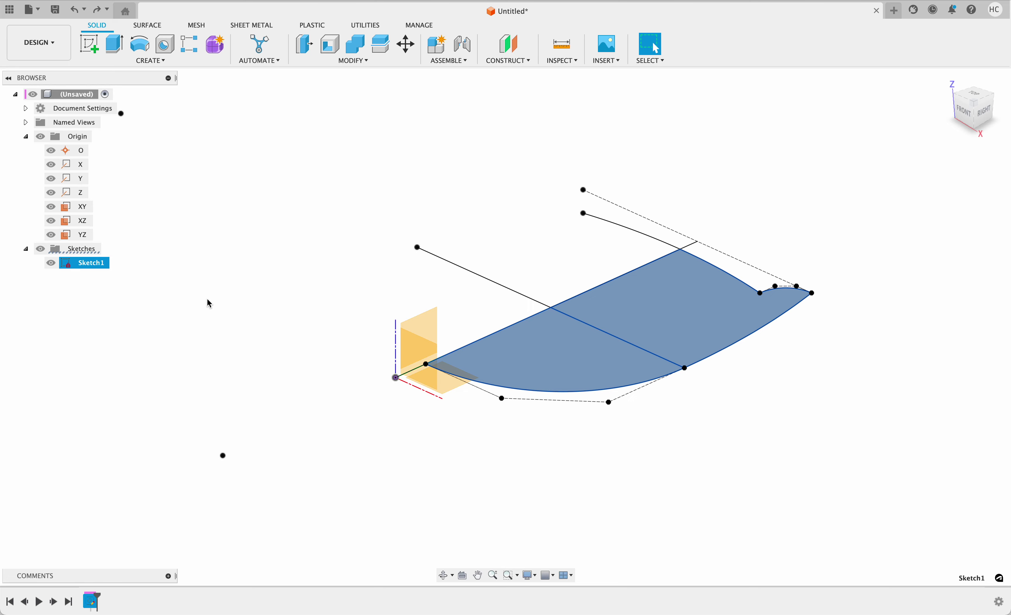
click(212, 315)
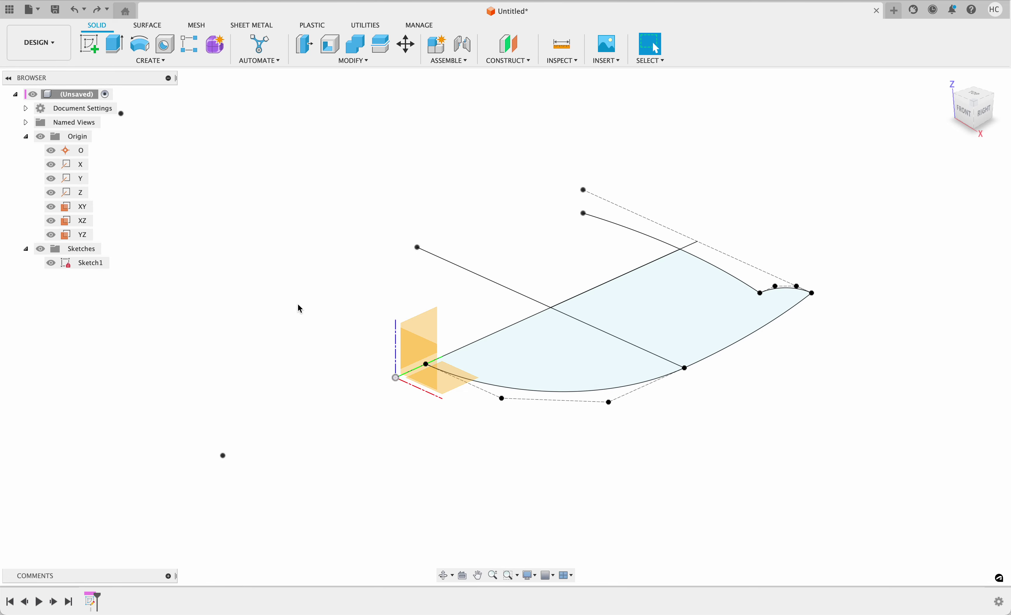
mouse_move(267, 306)
shift+middle_down()
mouse_move(282, 319)
mouse_move(273, 387)
mouse_move(260, 364)
mouse_move(254, 376)
shift+middle_up()
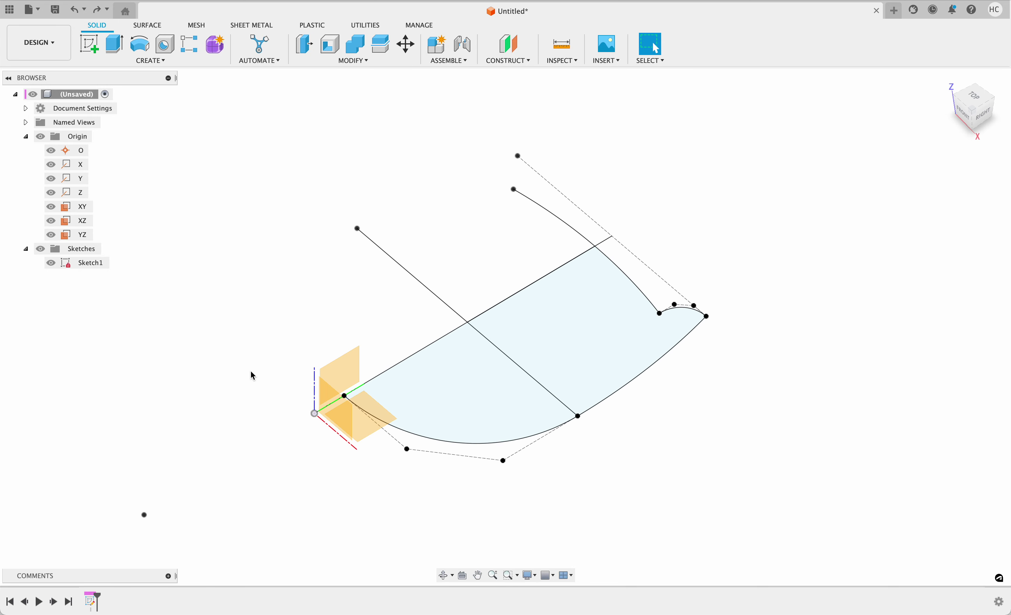
click(91, 266)
click(147, 323)
click(98, 269)
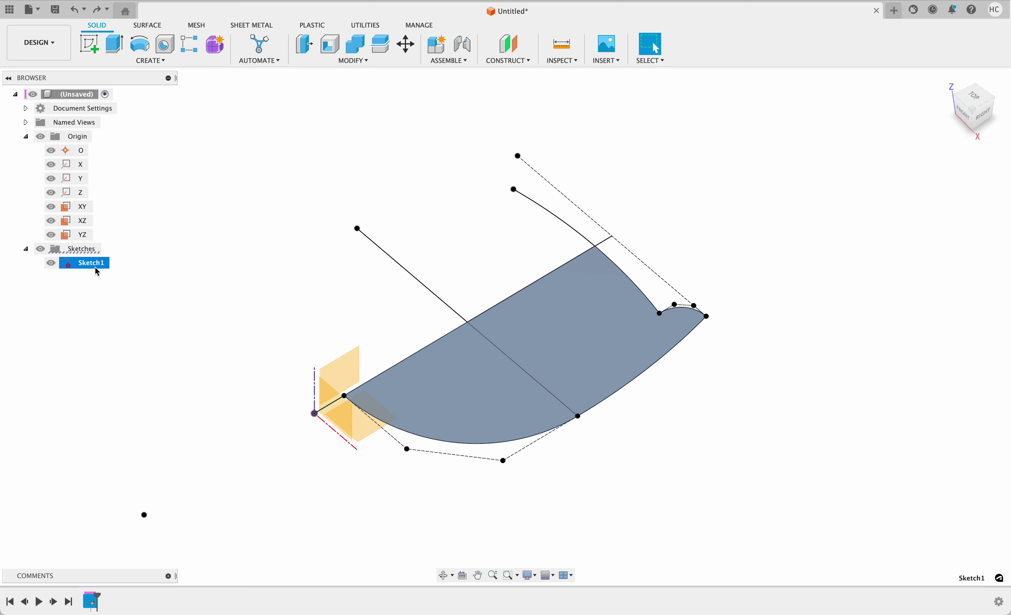
click(125, 300)
shift+middle_drag(124, 300, 136, 297)
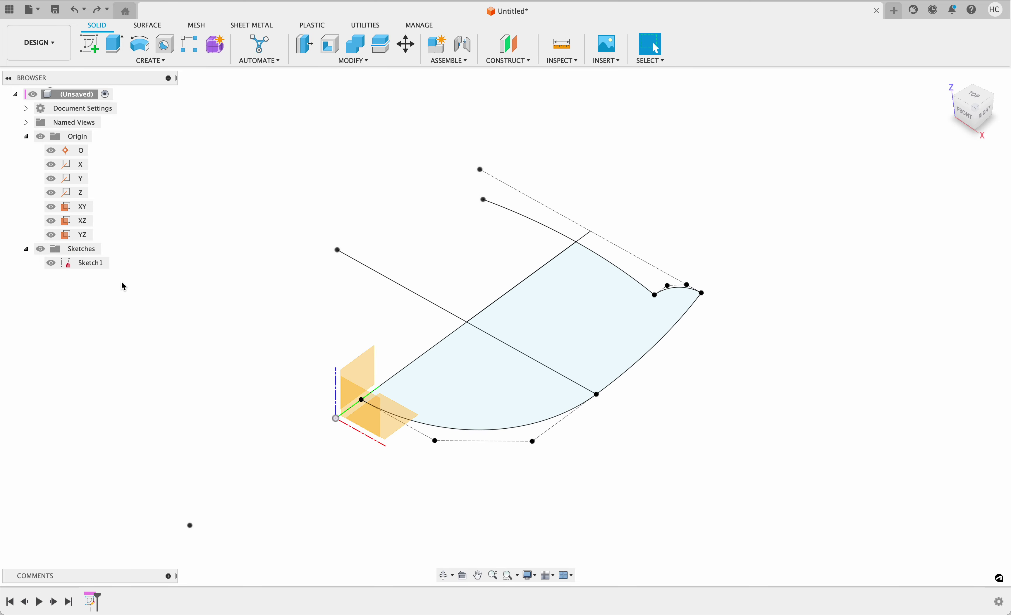
click(88, 263)
right_click(87, 263)
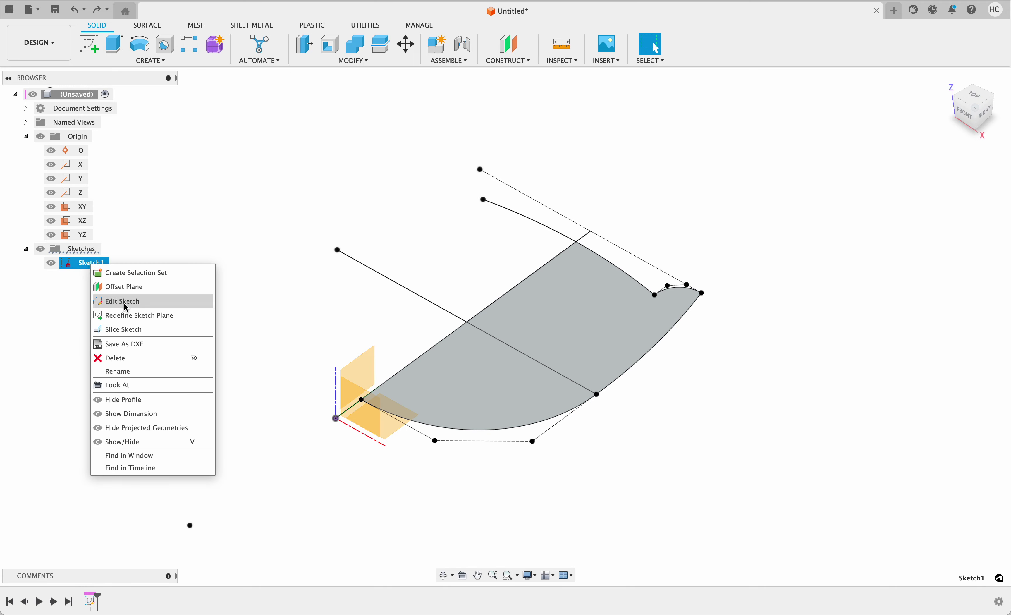
click(37, 328)
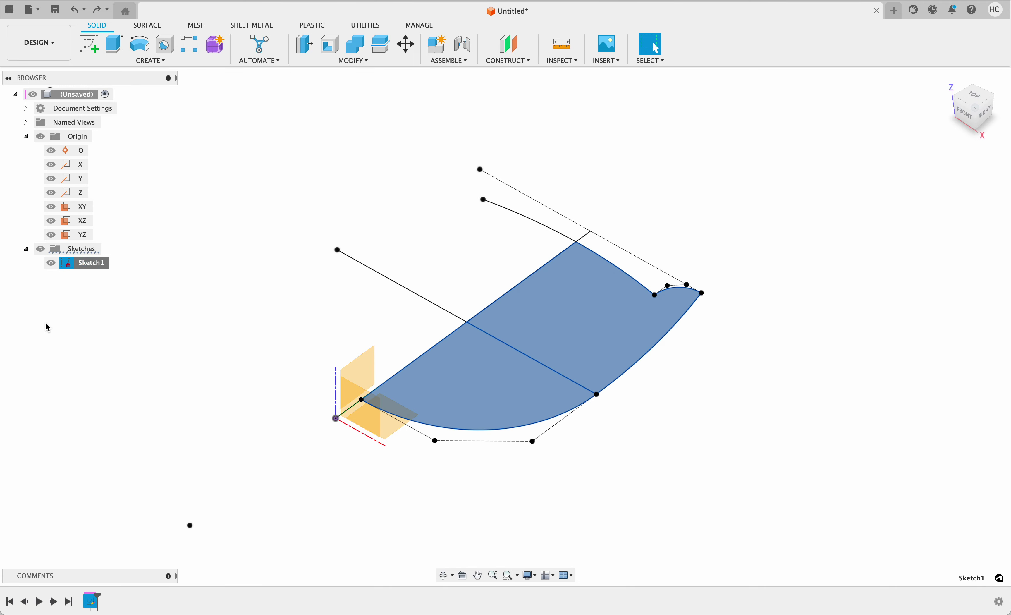
click(47, 323)
click(411, 372)
right_click(92, 269)
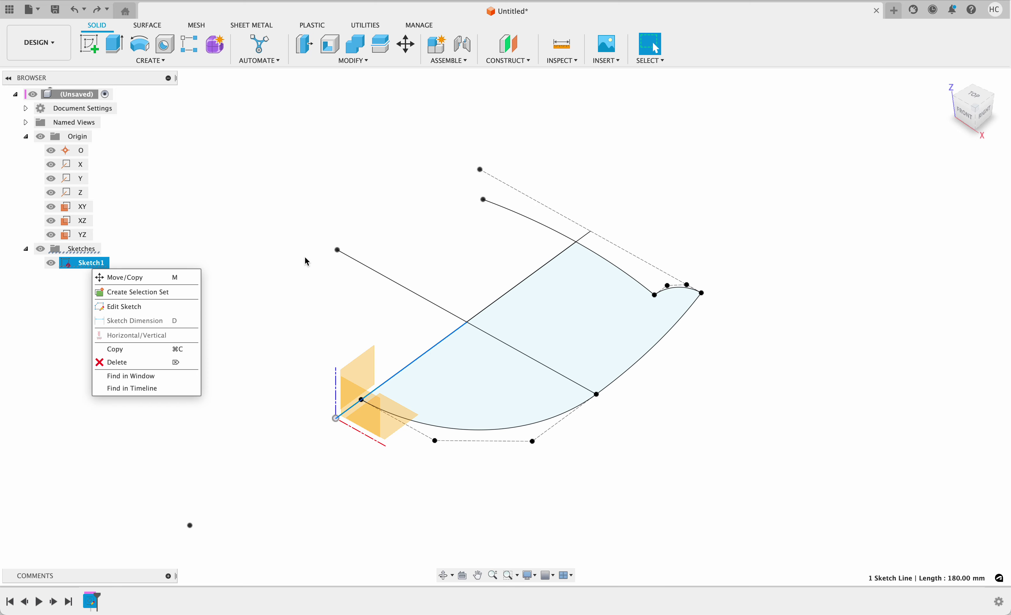
click(363, 336)
click(269, 322)
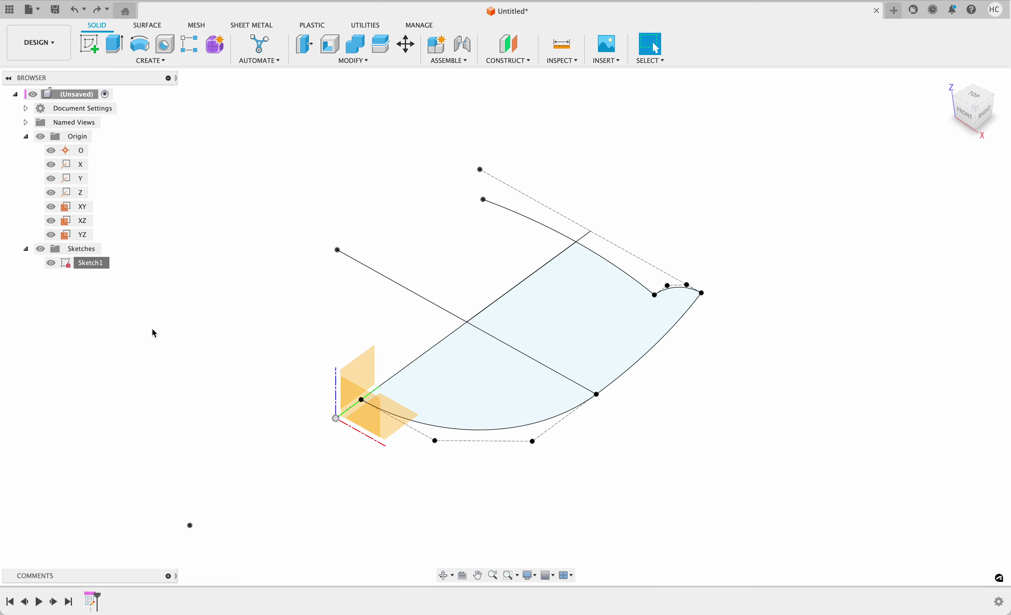
Redefine the plane of Sketch1 to the XZ origin plane so the profile stands upright
right_click(90, 264)
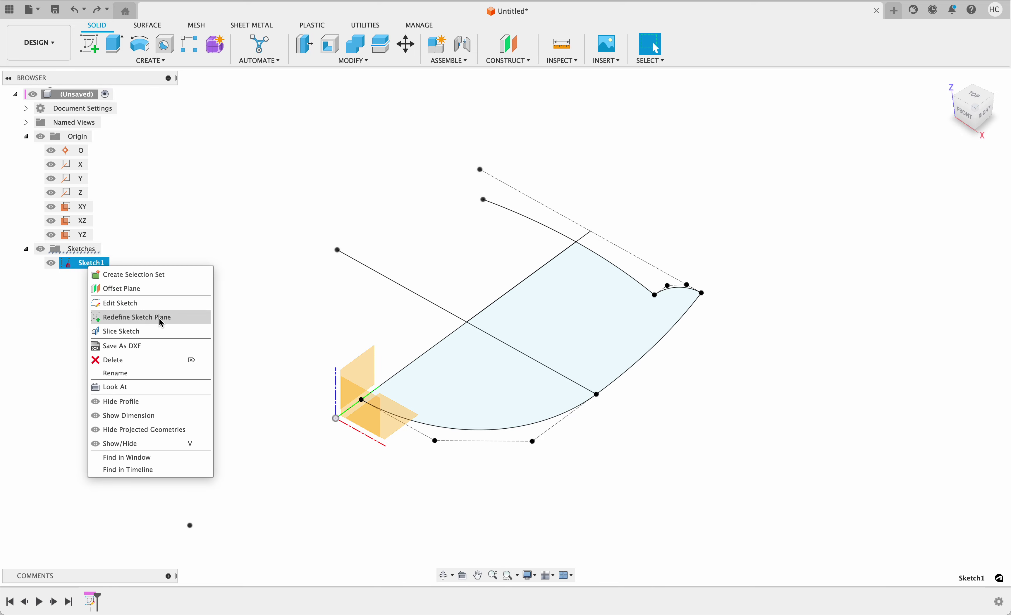
click(158, 325)
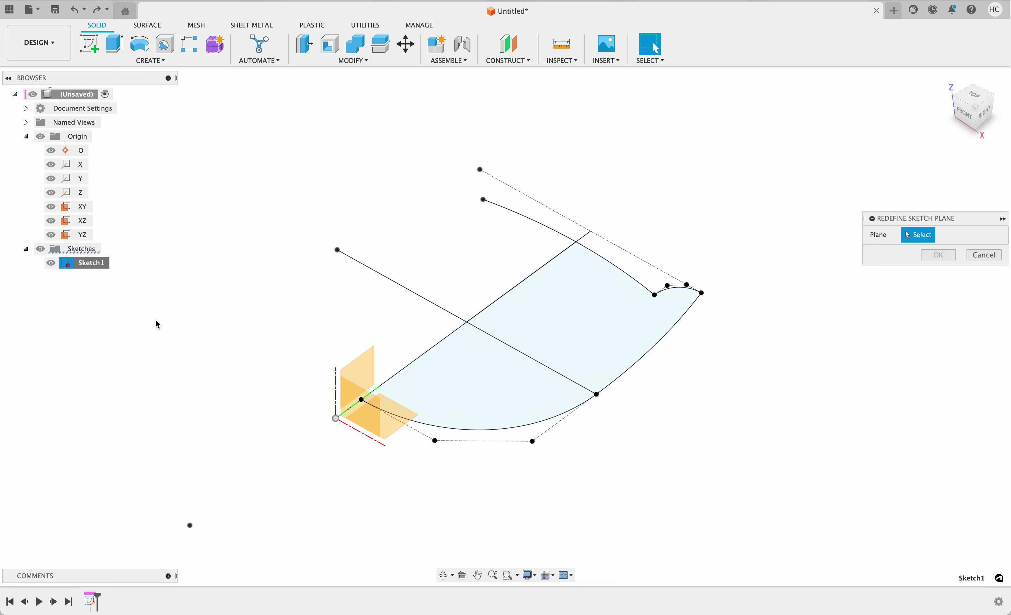
click(352, 396)
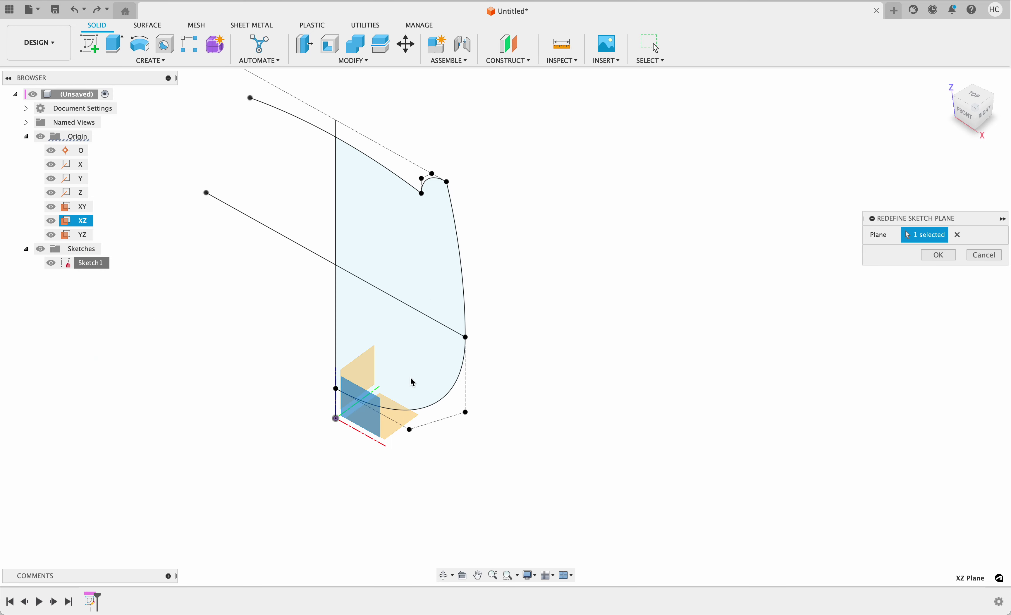
click(939, 256)
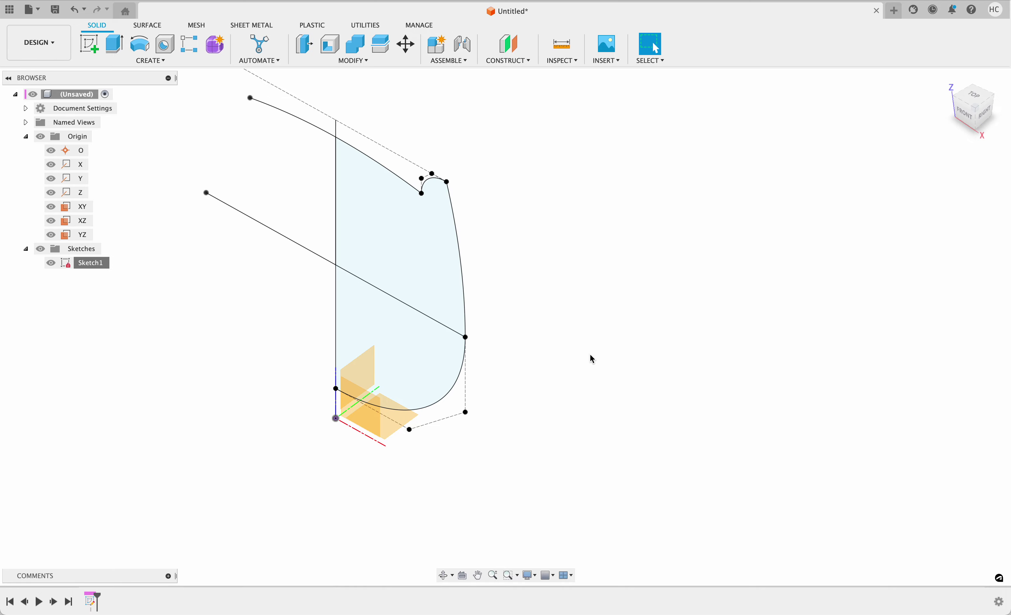
Revolve both sketch profiles 360 degrees about the vertical centre line as a new body
mouse_move(594, 359)
shift+middle_down()
mouse_move(269, 344)
mouse_move(368, 349)
mouse_move(511, 307)
mouse_move(361, 345)
mouse_move(300, 333)
mouse_move(329, 326)
mouse_move(353, 464)
mouse_move(411, 465)
mouse_move(356, 437)
mouse_move(248, 427)
mouse_move(379, 445)
mouse_move(309, 443)
mouse_move(343, 451)
mouse_move(368, 430)
mouse_move(388, 430)
mouse_move(309, 351)
mouse_move(350, 369)
mouse_move(345, 397)
mouse_move(348, 388)
shift+middle_up()
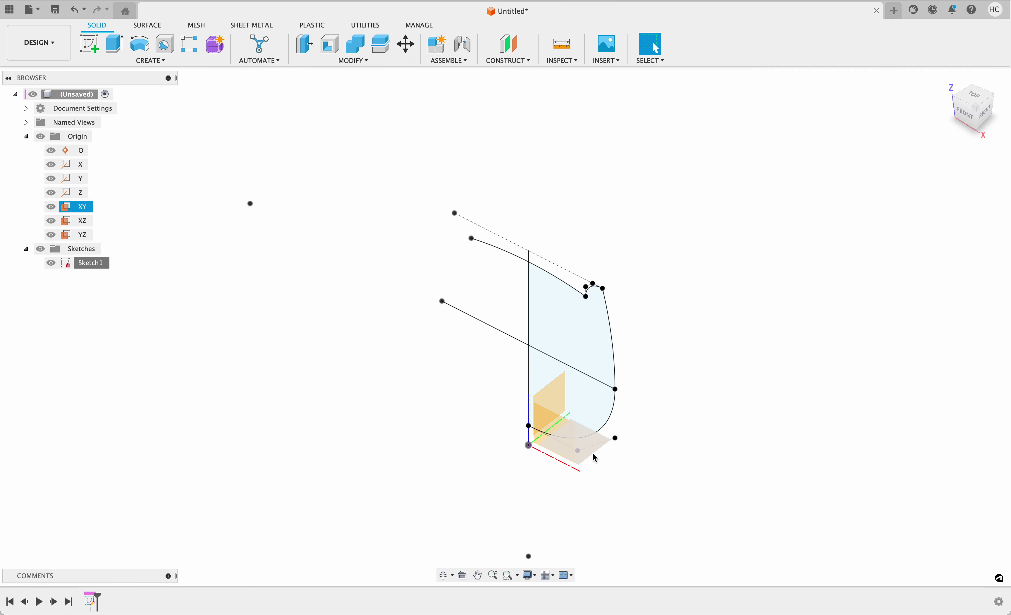
mouse_move(504, 441)
shift+middle_down()
mouse_move(298, 384)
mouse_move(401, 405)
mouse_move(394, 401)
shift+middle_up()
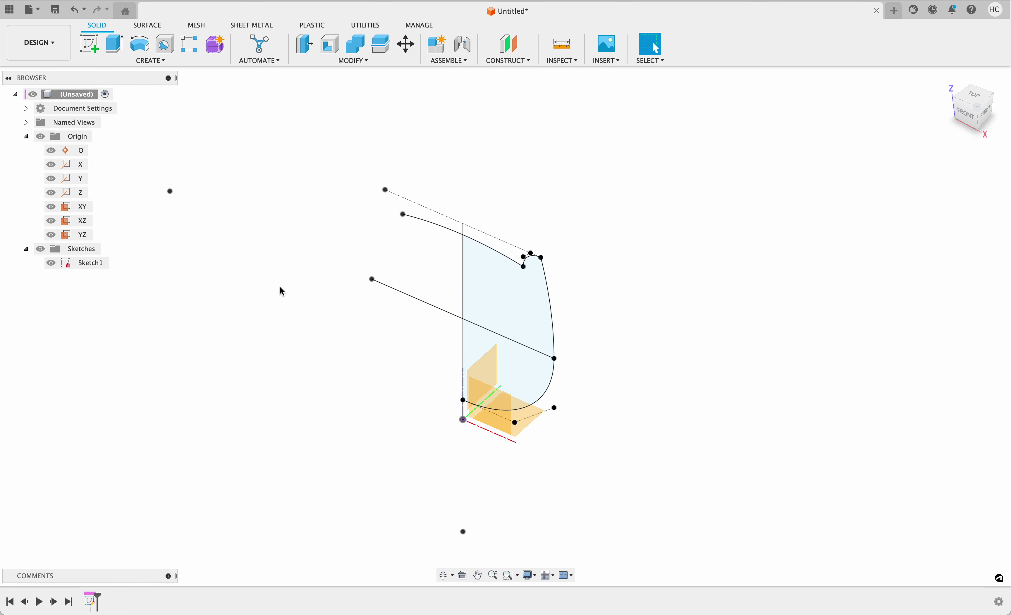
mouse_move(282, 292)
shift+middle_down()
mouse_move(414, 398)
mouse_move(370, 361)
mouse_move(445, 385)
shift+middle_up()
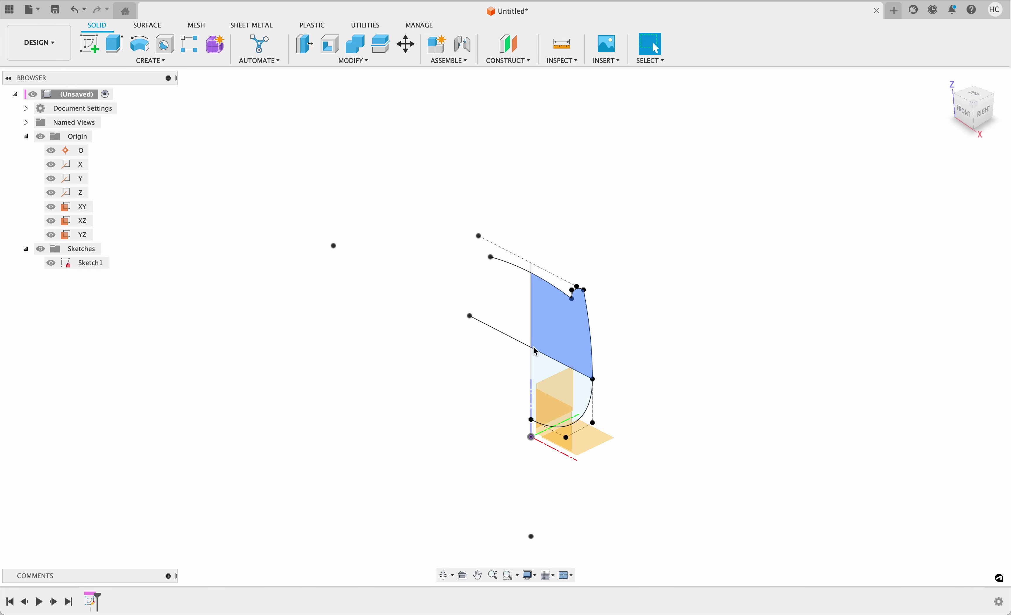
mouse_move(527, 286)
shift+middle_down()
mouse_move(540, 331)
mouse_move(538, 281)
shift+middle_up()
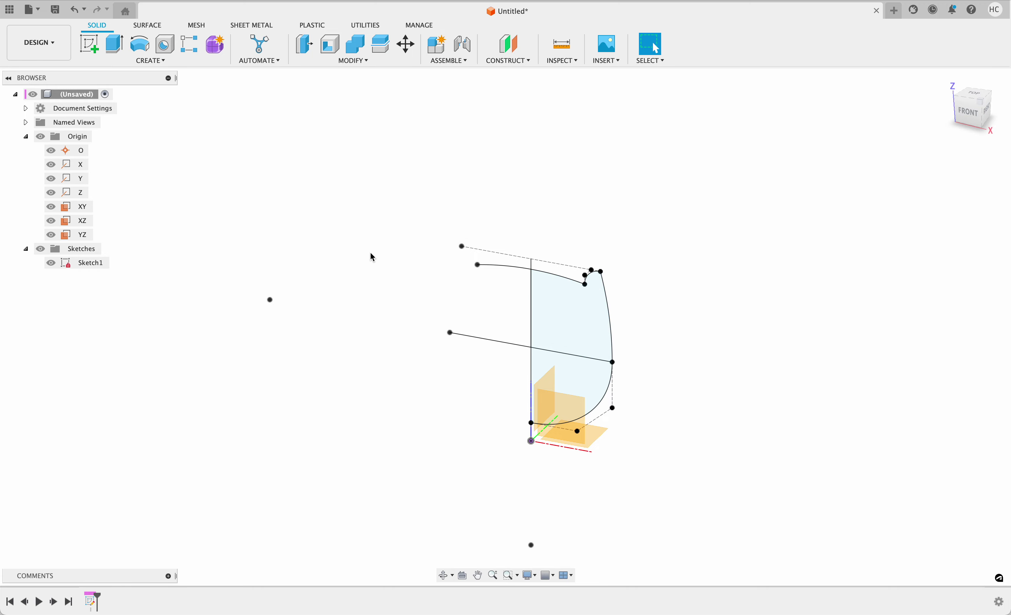
click(140, 43)
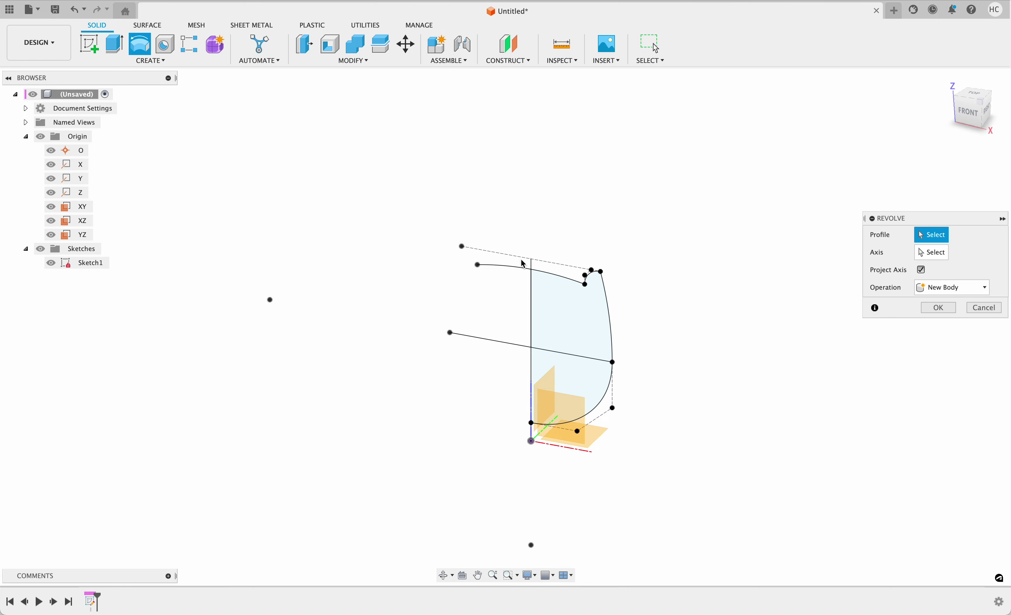
click(568, 323)
click(578, 387)
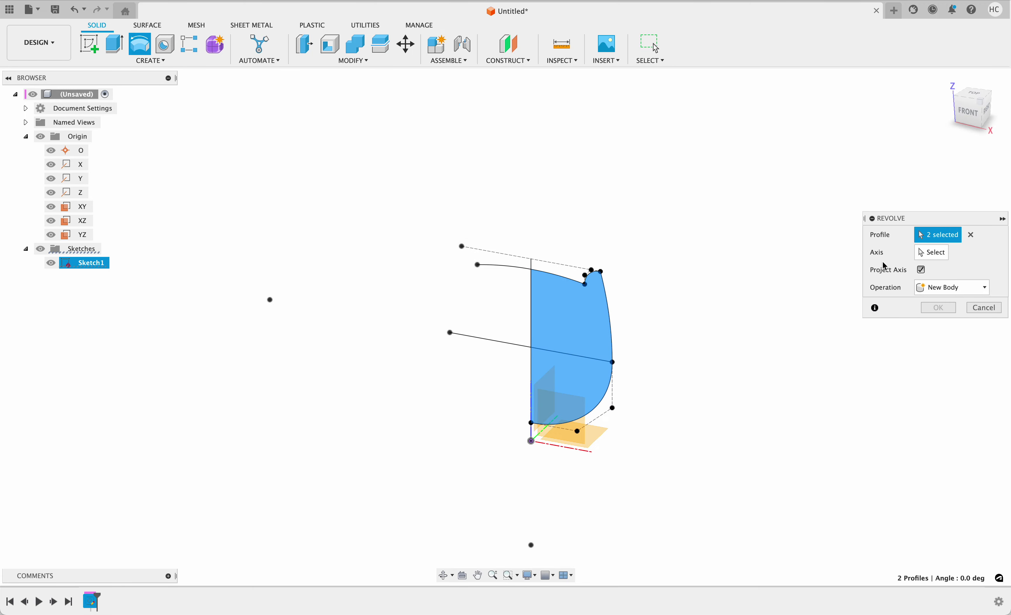
click(933, 252)
click(535, 432)
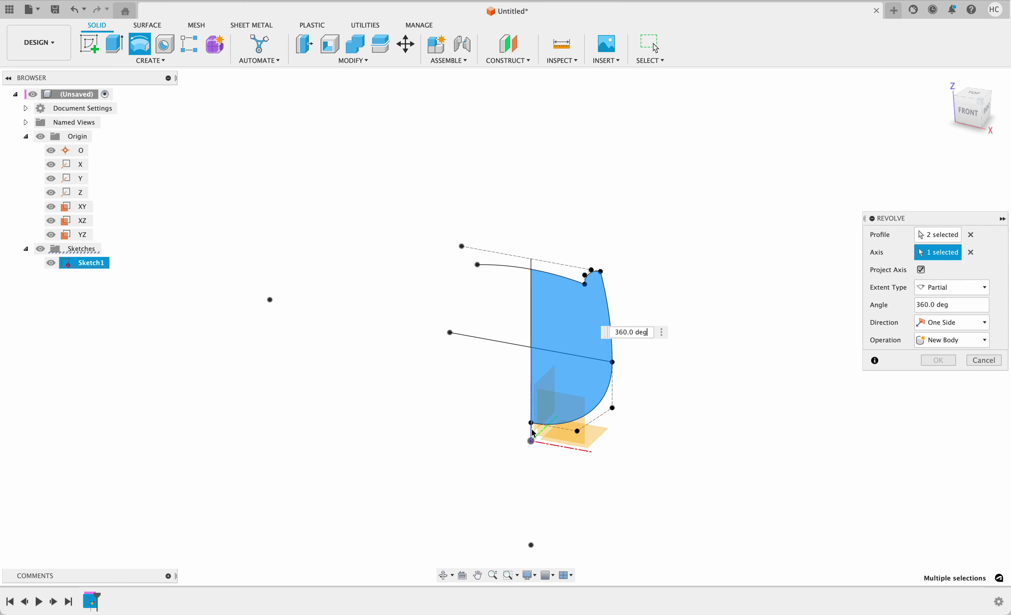
shift+middle_drag(675, 283, 892, 360)
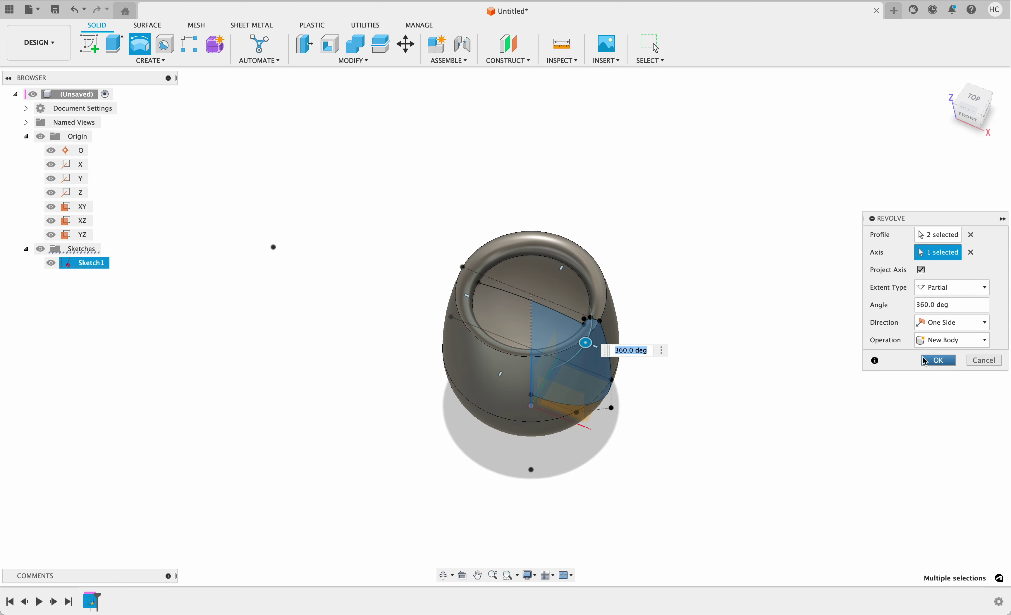
click(939, 359)
Examine the revolved body's rim, recessed top and rounded base, and list it among the design's bodies
shift+middle_drag(764, 374, 307, 281)
scroll(307, 281, up, 3)
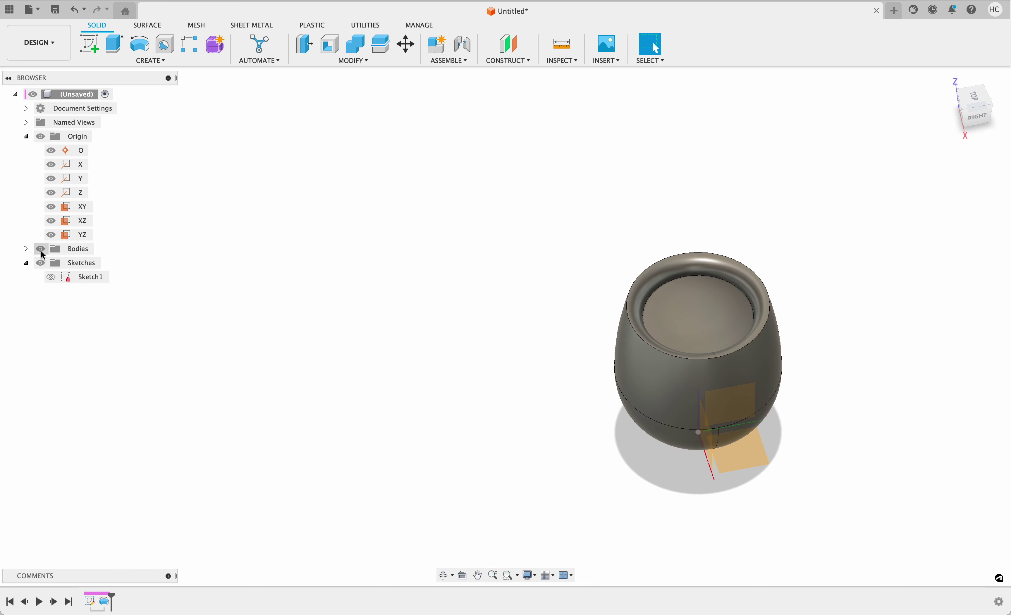
click(26, 249)
click(83, 263)
click(258, 279)
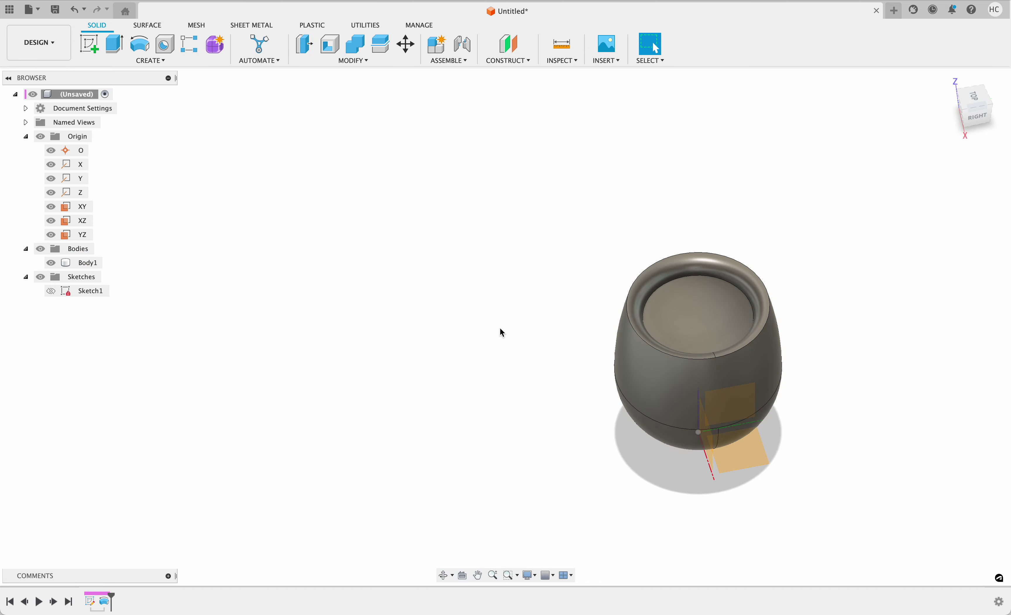
middle_drag(501, 328, 403, 278)
scroll(706, 274, down, 3)
scroll(705, 276, up, 5)
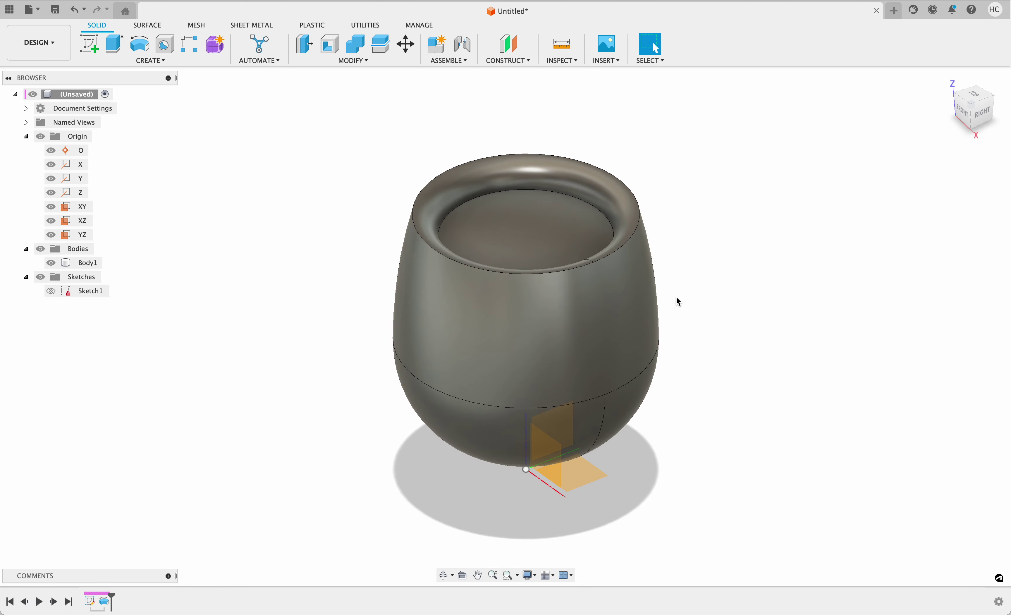
Examine how the revolved body relates to Sketch1 and the XZ origin plane, highlighting each in turn and viewing from several angles
shift+middle_drag(676, 296, 726, 298)
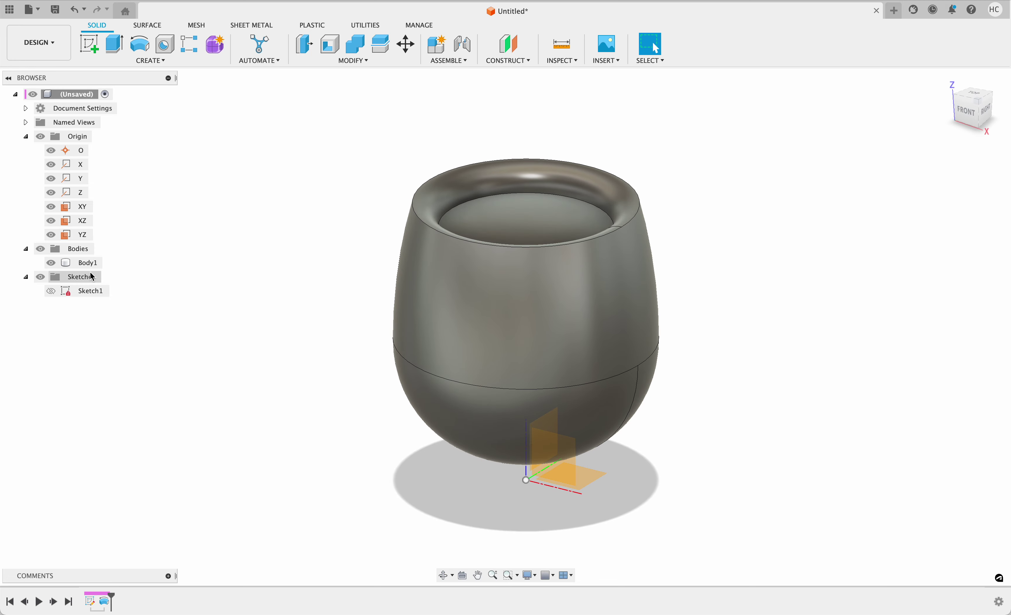
click(84, 291)
click(171, 272)
click(87, 263)
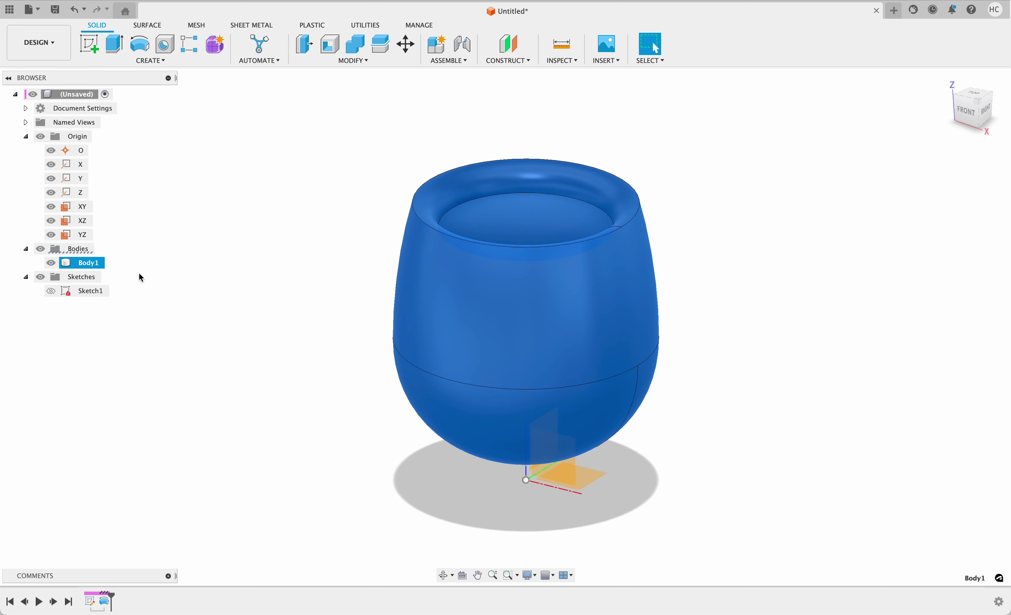
click(153, 276)
click(97, 290)
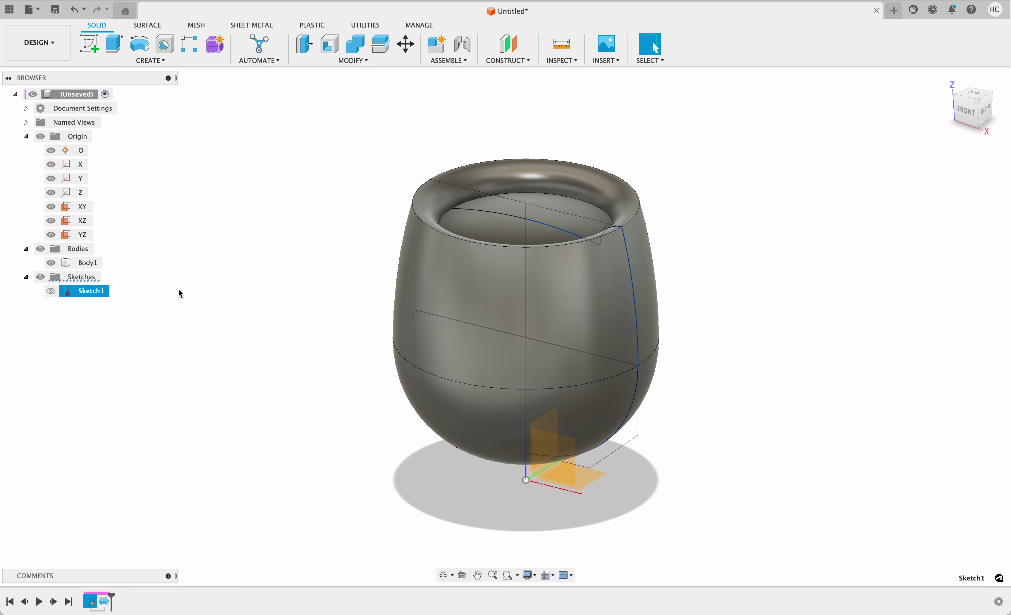
click(179, 291)
click(548, 478)
click(294, 422)
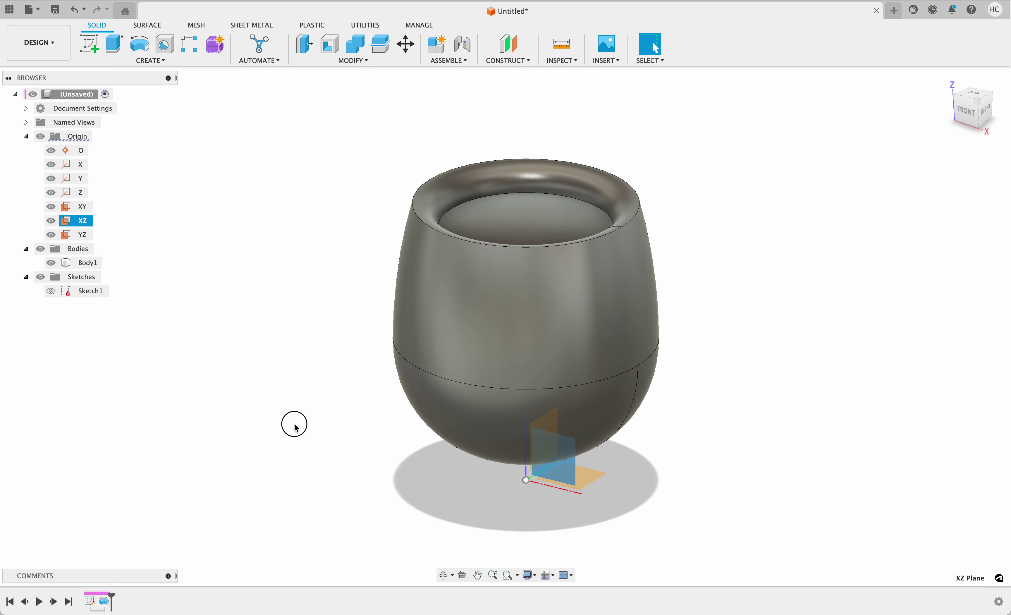
middle_drag(290, 406, 286, 375)
shift+middle_drag(286, 375, 296, 387)
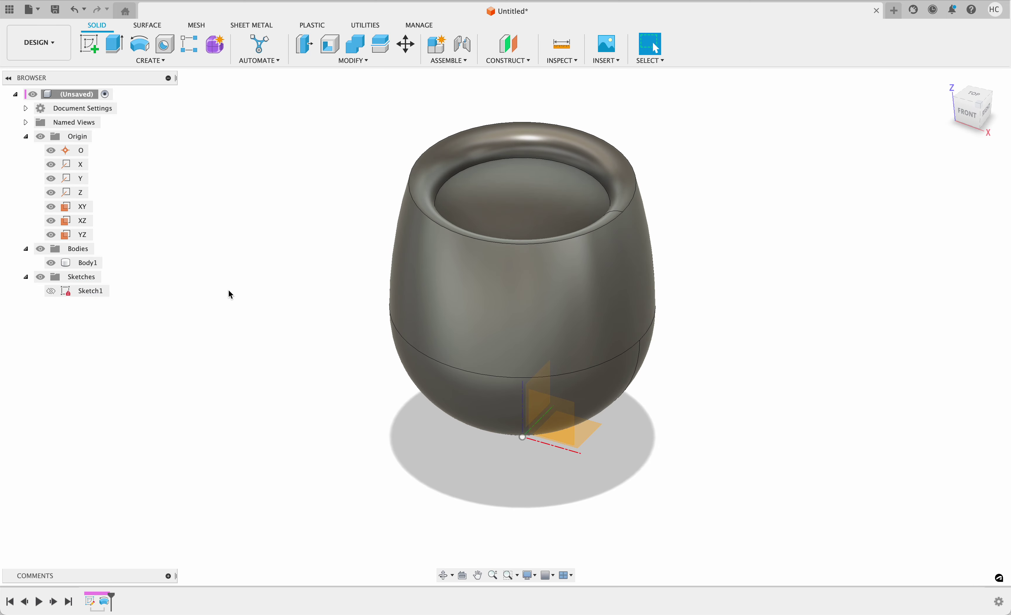
shift+middle_drag(229, 290, 217, 291)
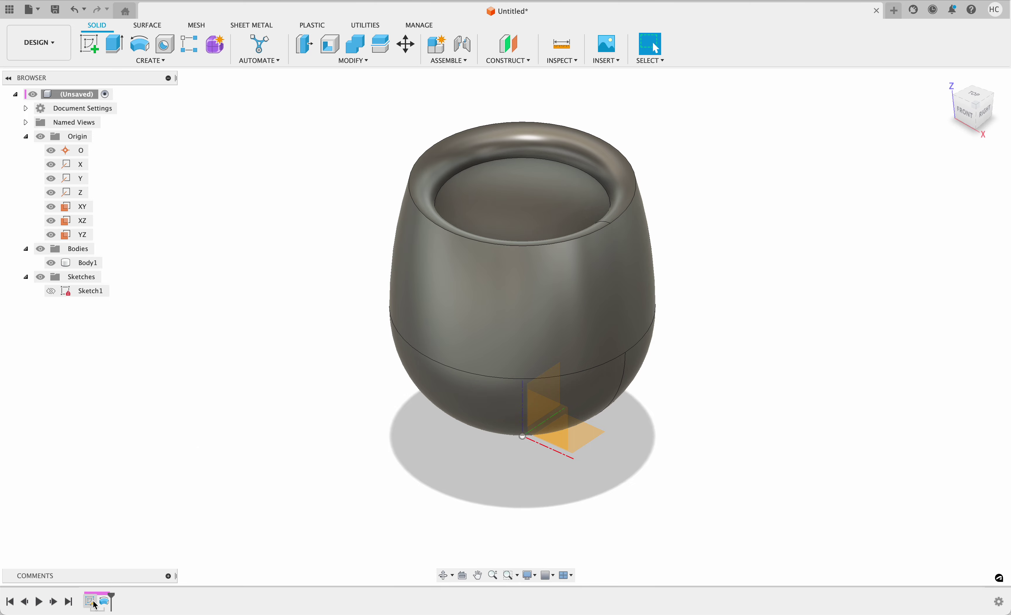
Try redefining the plane of Sketch1 to the horizontal XY origin plane and check how the revolved body follows
click(88, 292)
right_click(88, 292)
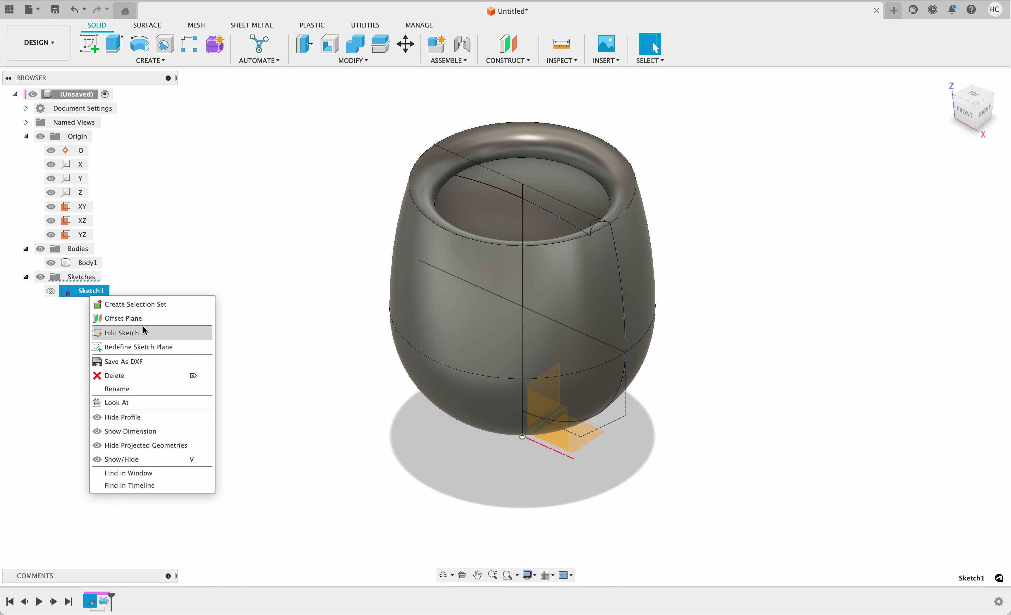
click(149, 350)
click(587, 442)
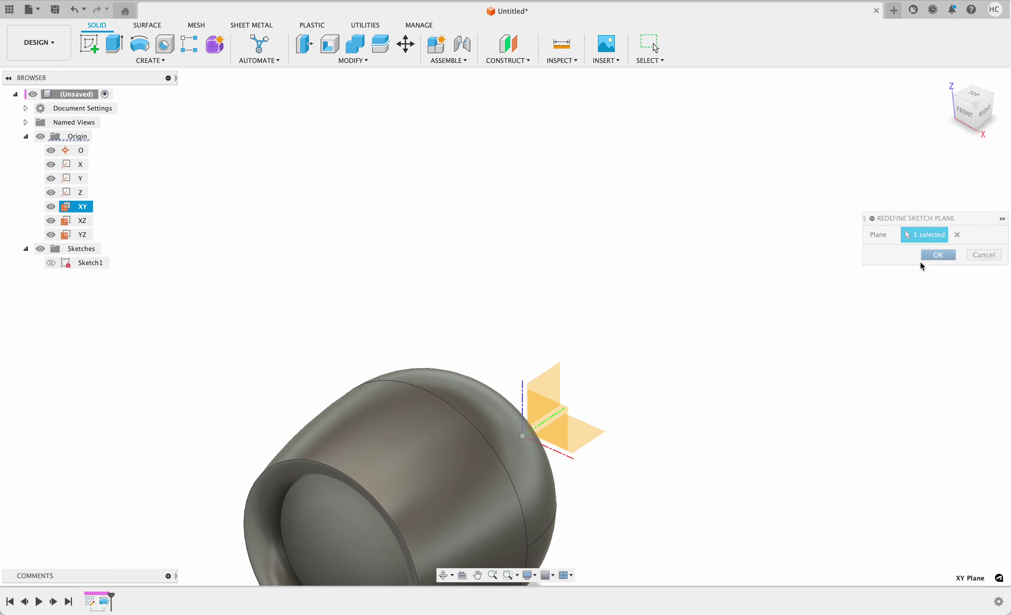
click(926, 259)
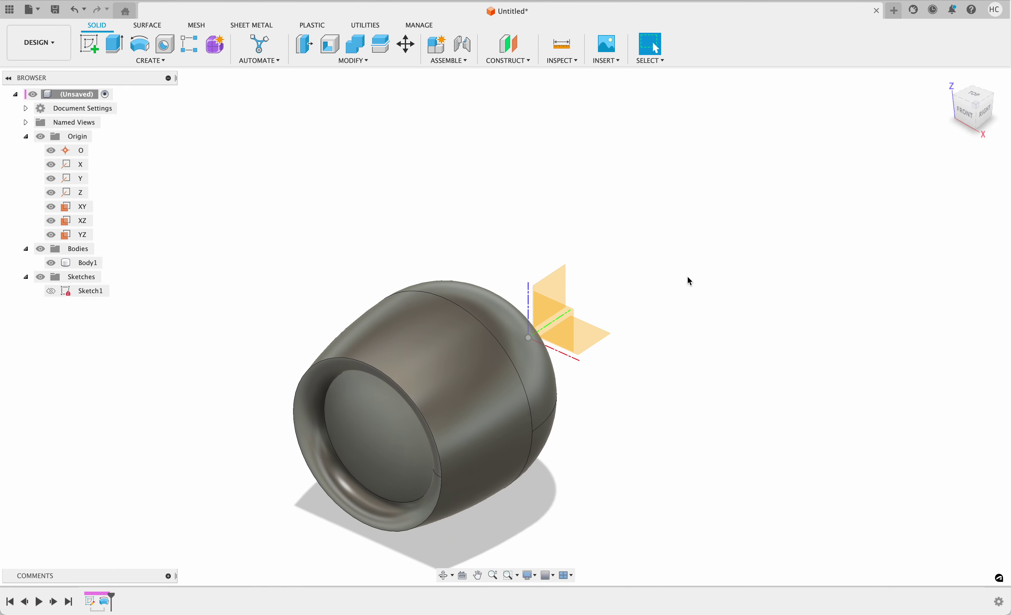
shift+middle_drag(693, 292, 637, 325)
click(92, 599)
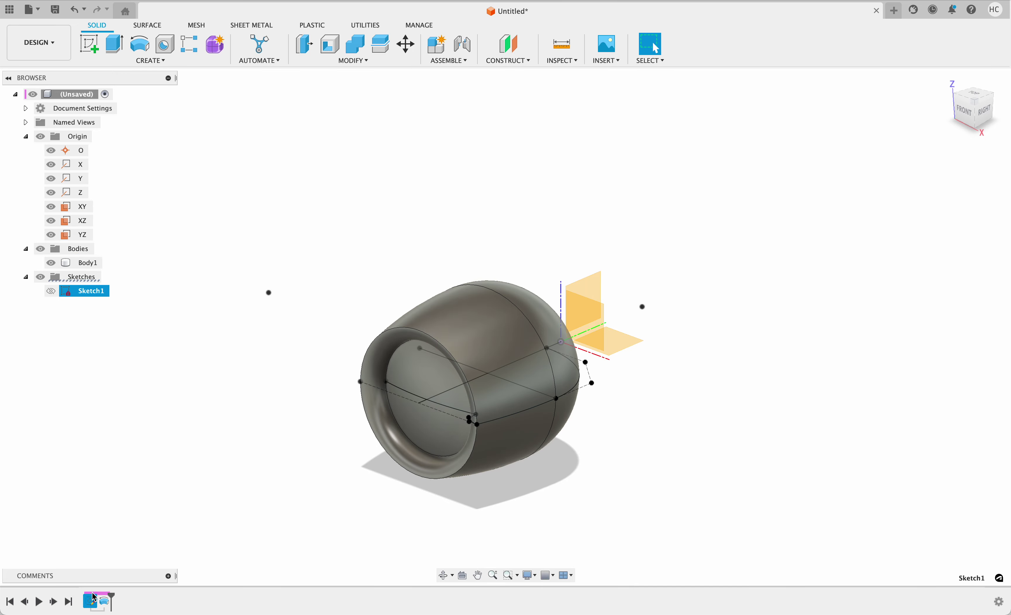
click(237, 434)
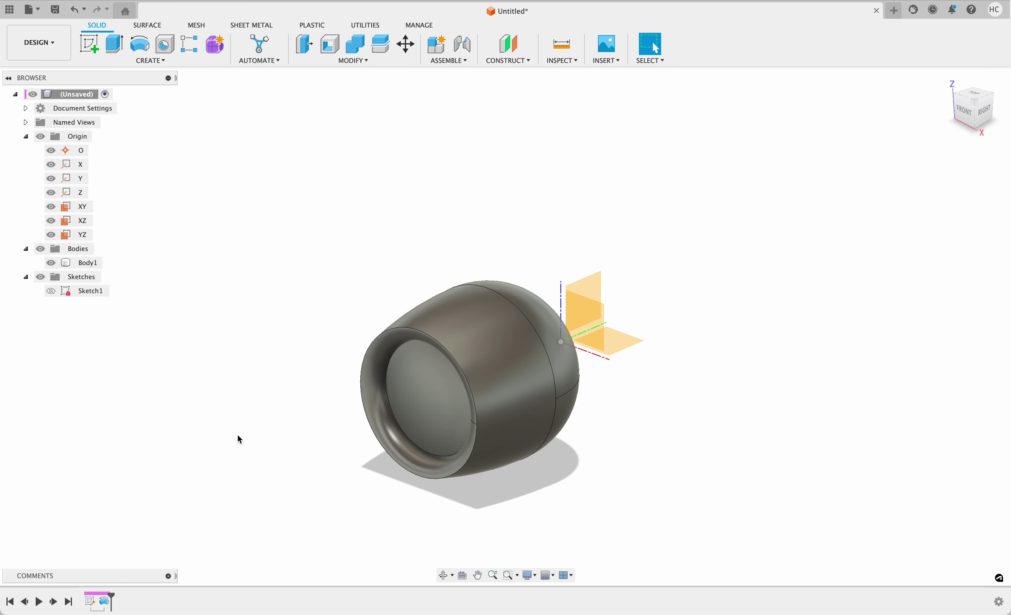
shift+middle_drag(307, 322, 402, 195)
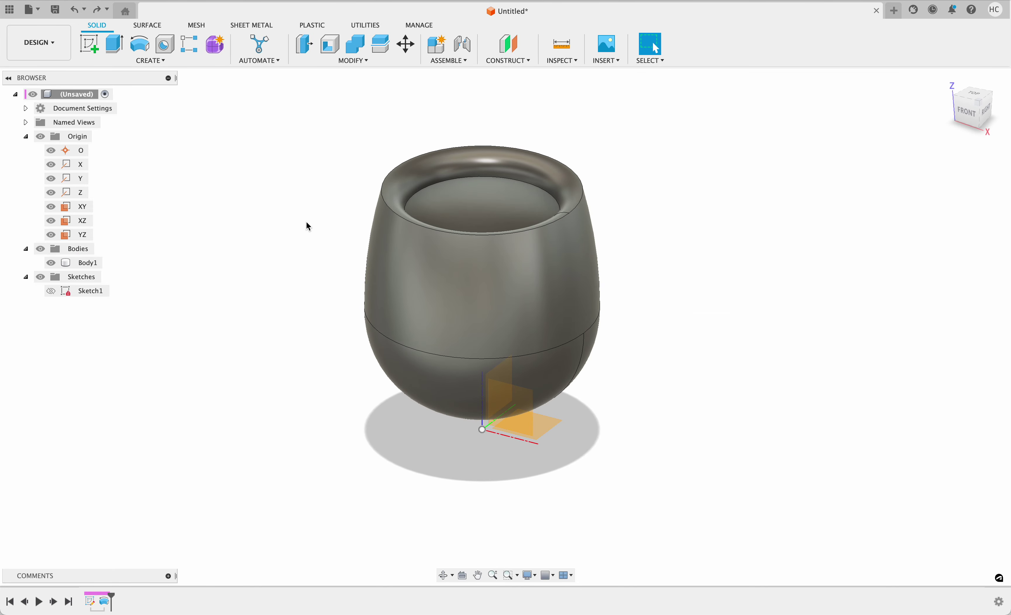
shift+middle_drag(307, 223, 427, 179)
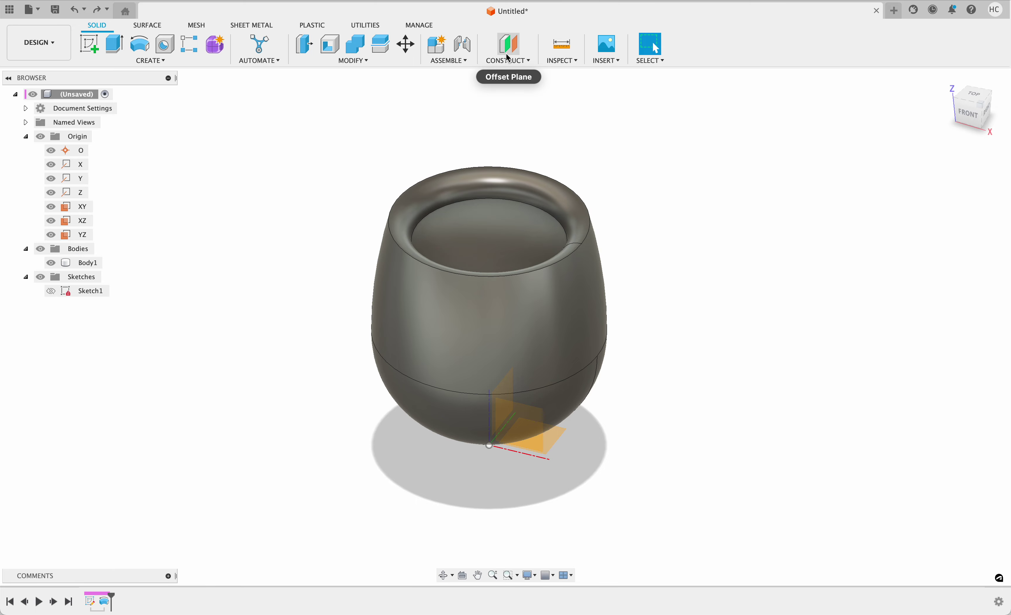
click(93, 51)
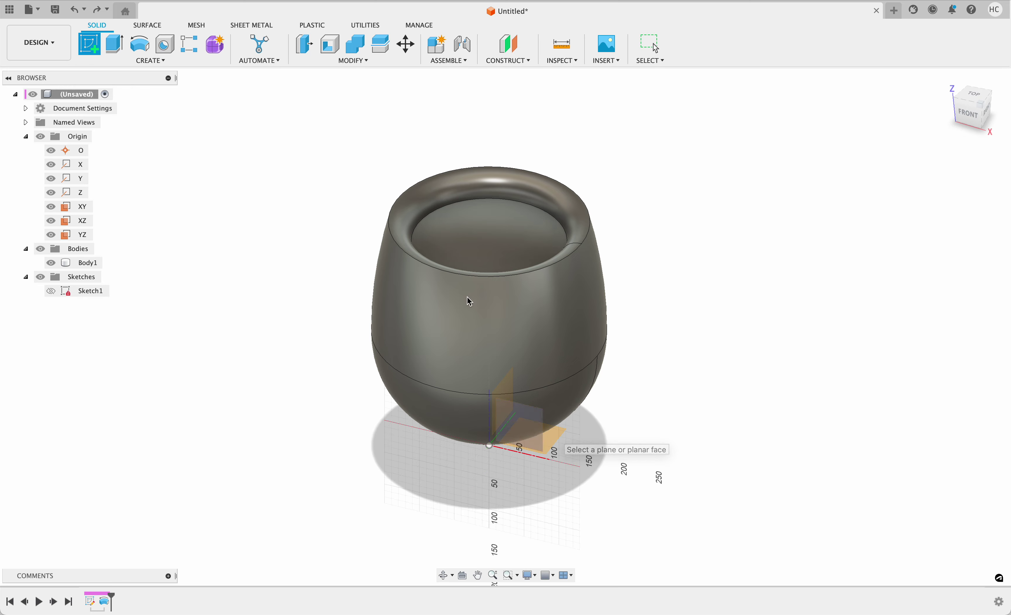
key(Escape)
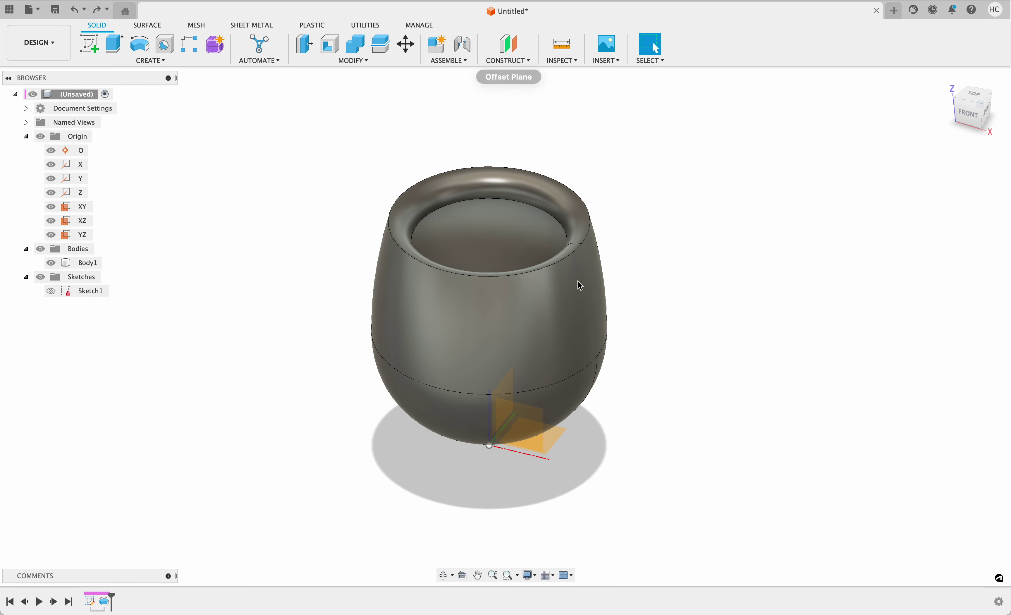
Create a construction plane offset 350 mm from the XY origin plane, snapped to the rim's top point
click(538, 435)
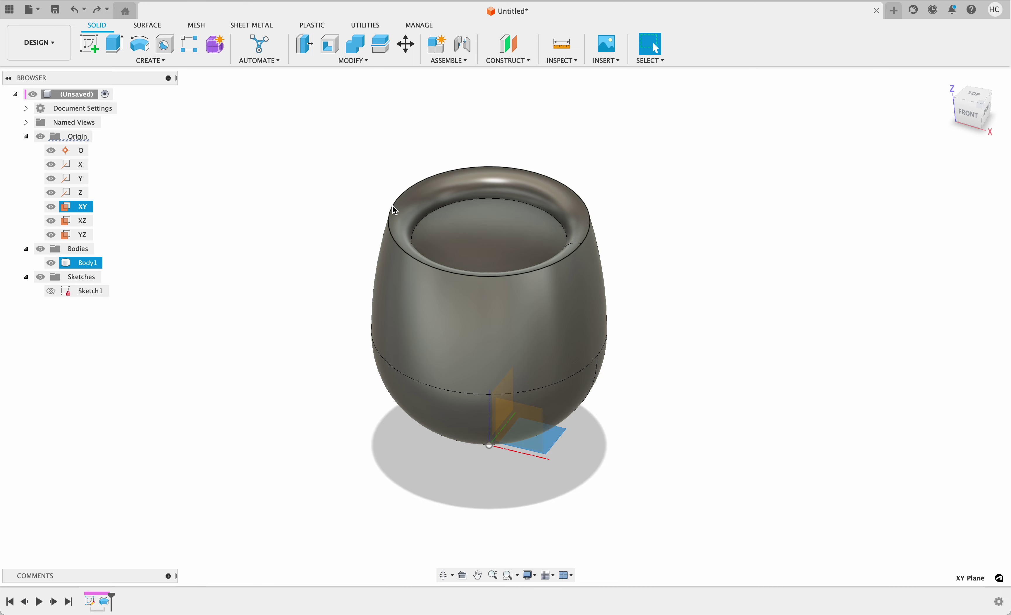
click(511, 49)
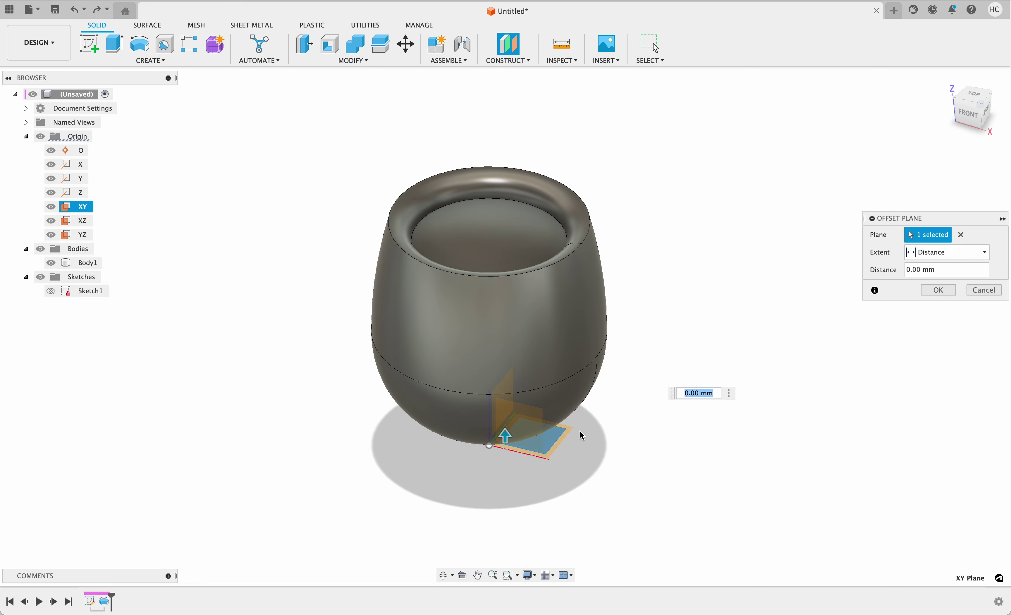
scroll(581, 244, up, 5)
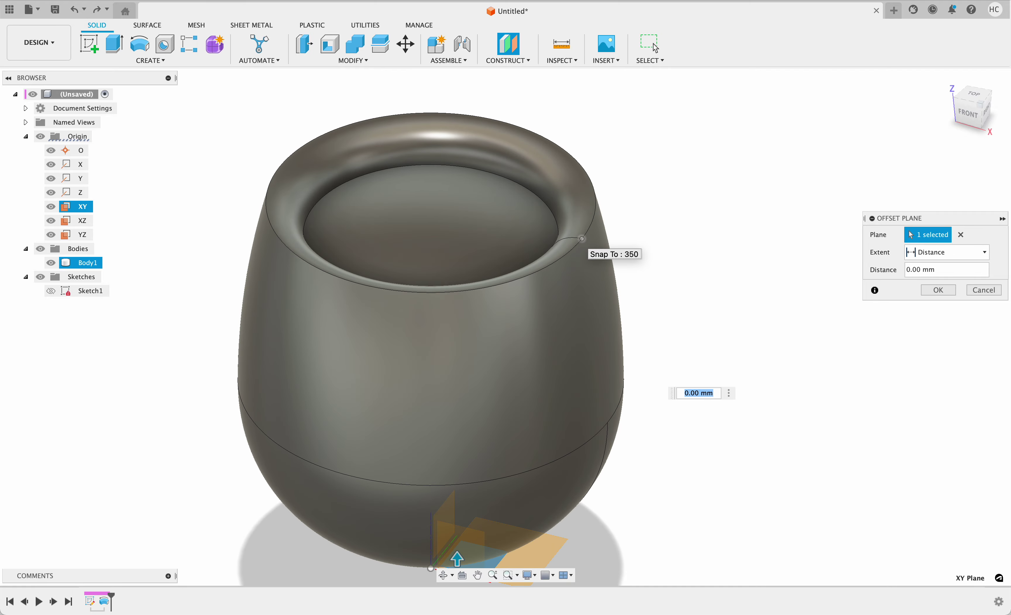
click(579, 240)
scroll(745, 364, up, 3)
shift+middle_drag(745, 364, 768, 330)
shift+drag(768, 329, 771, 339)
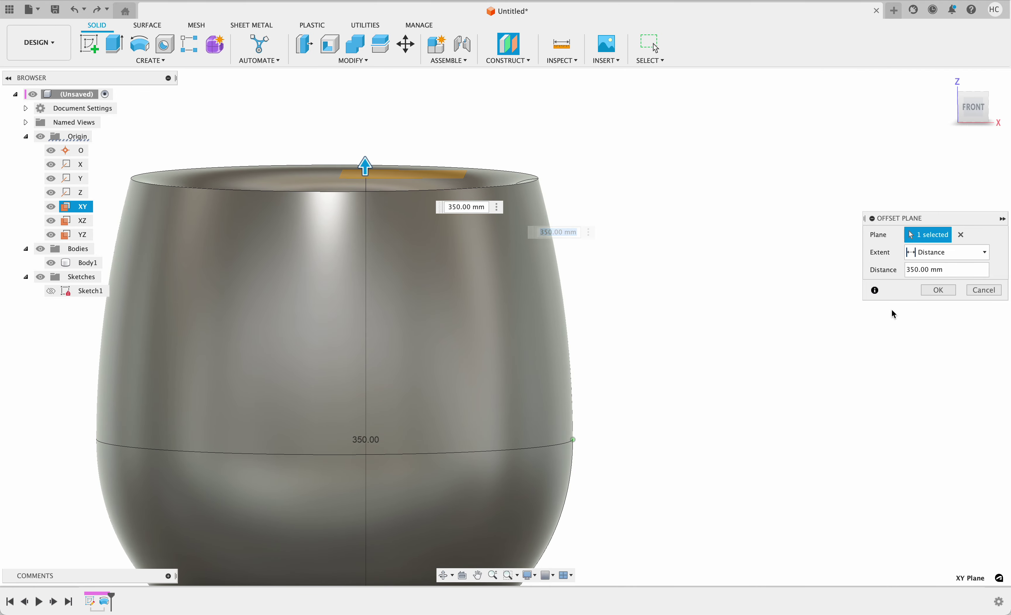
click(950, 291)
Sketch a 265 mm diameter circle centred on the origin on the offset plane at the rim and finish the sketch
shift+middle_drag(814, 292, 786, 355)
click(435, 131)
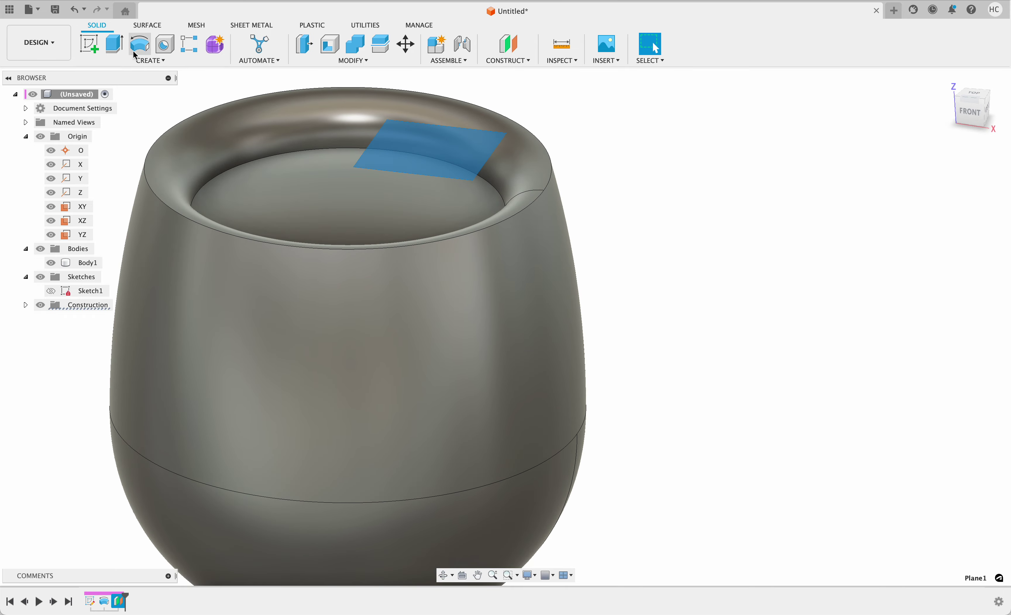
click(89, 43)
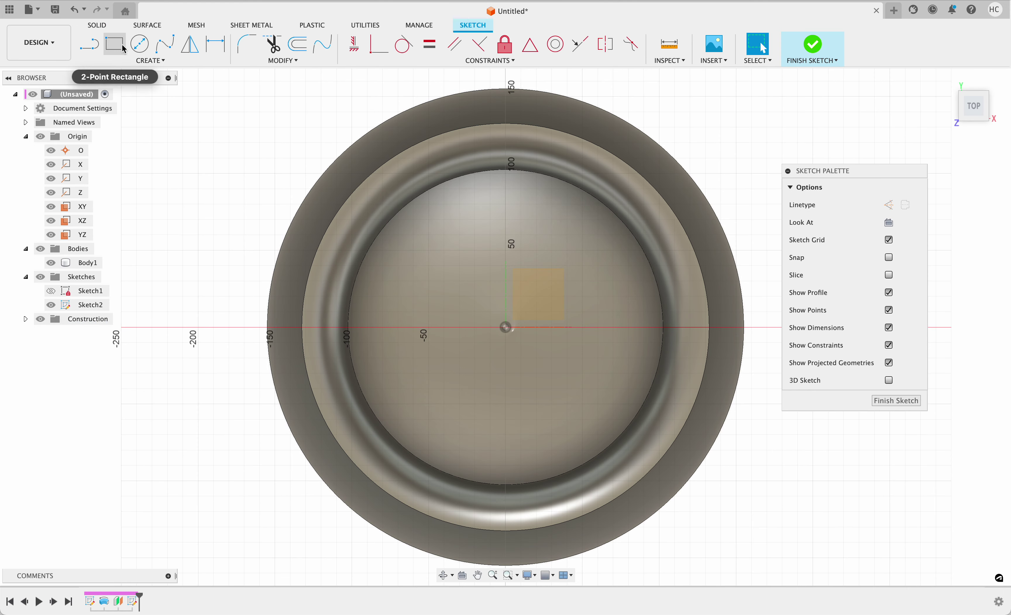
click(139, 44)
click(507, 329)
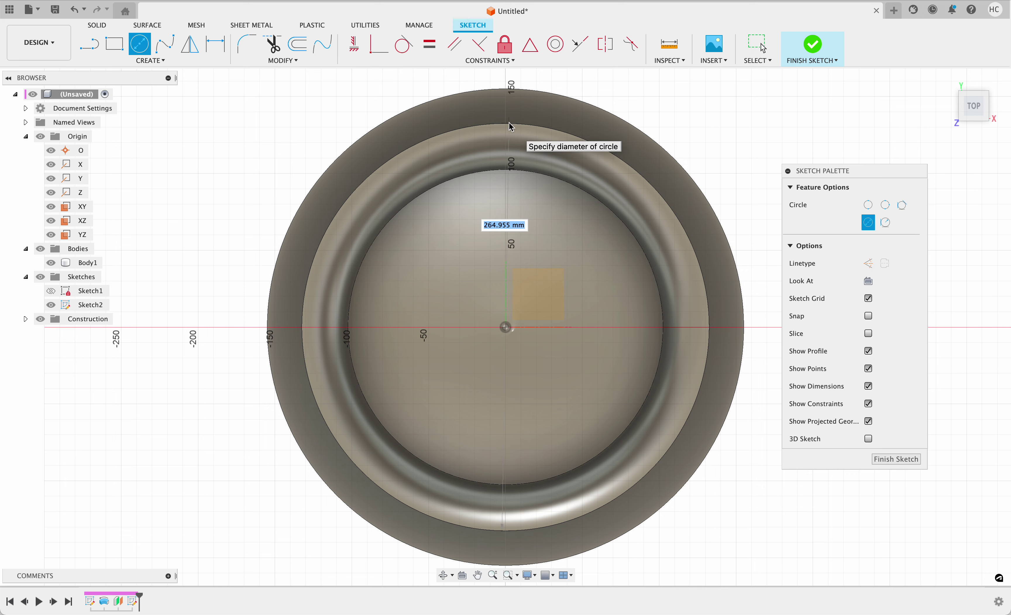
text(265)
key(Return)
key(Escape)
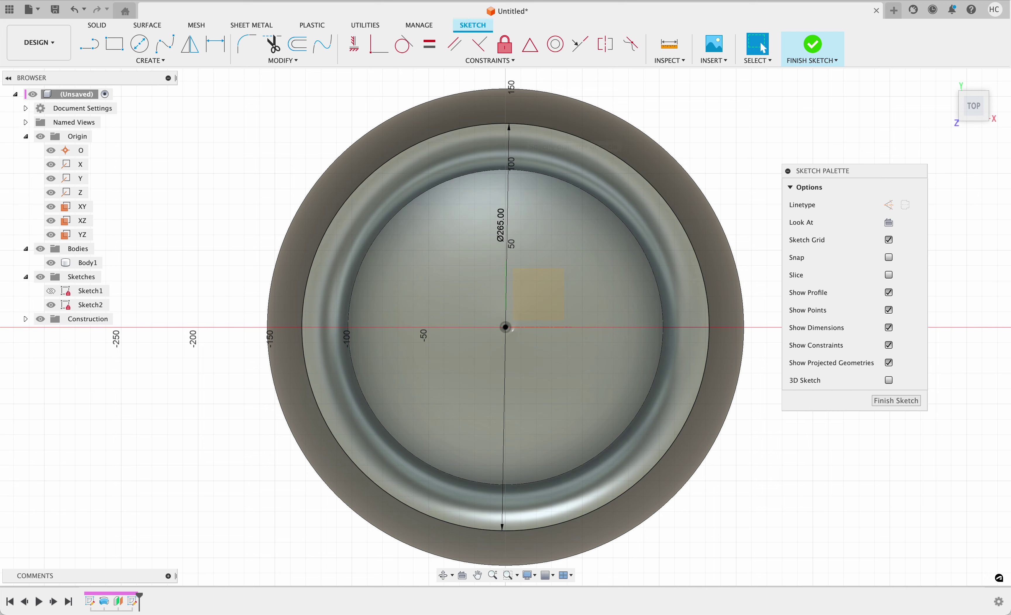
click(835, 54)
Extrude the circle profile about 24 mm upward from the rim as a new body
click(429, 158)
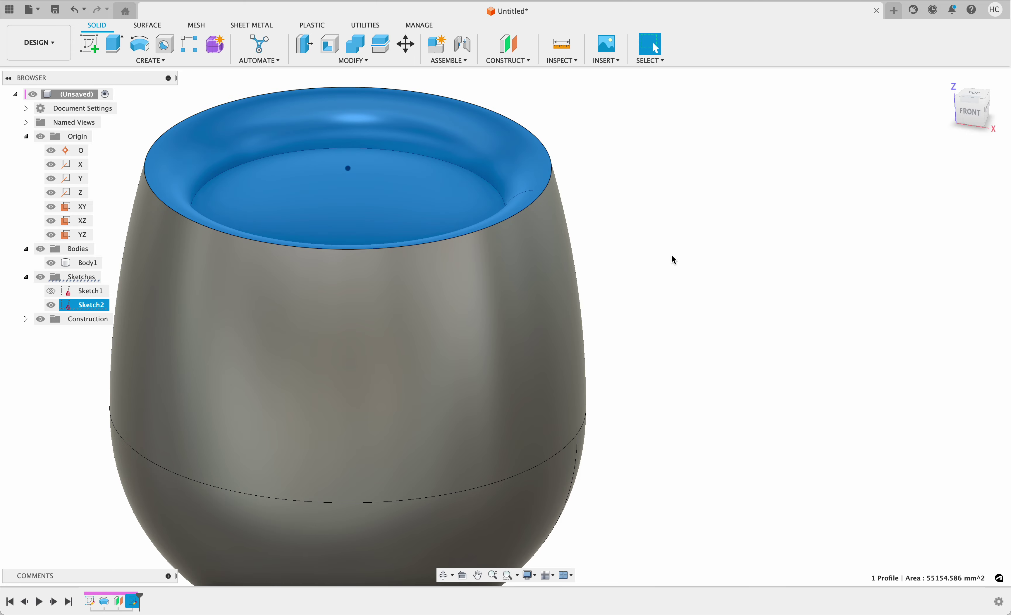
key(e)
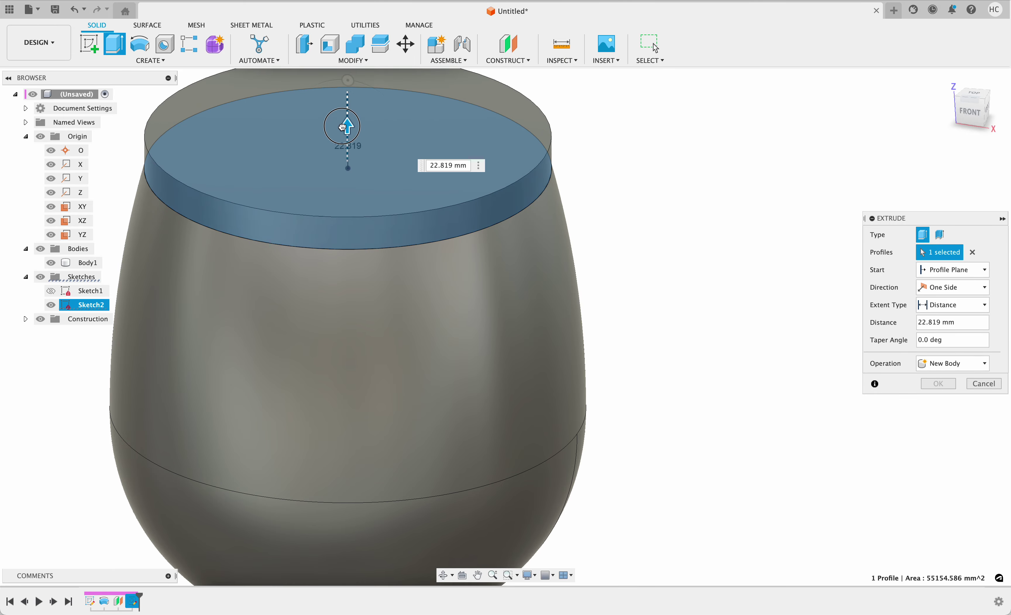
drag(342, 126, 342, 125)
scroll(644, 349, down, 5)
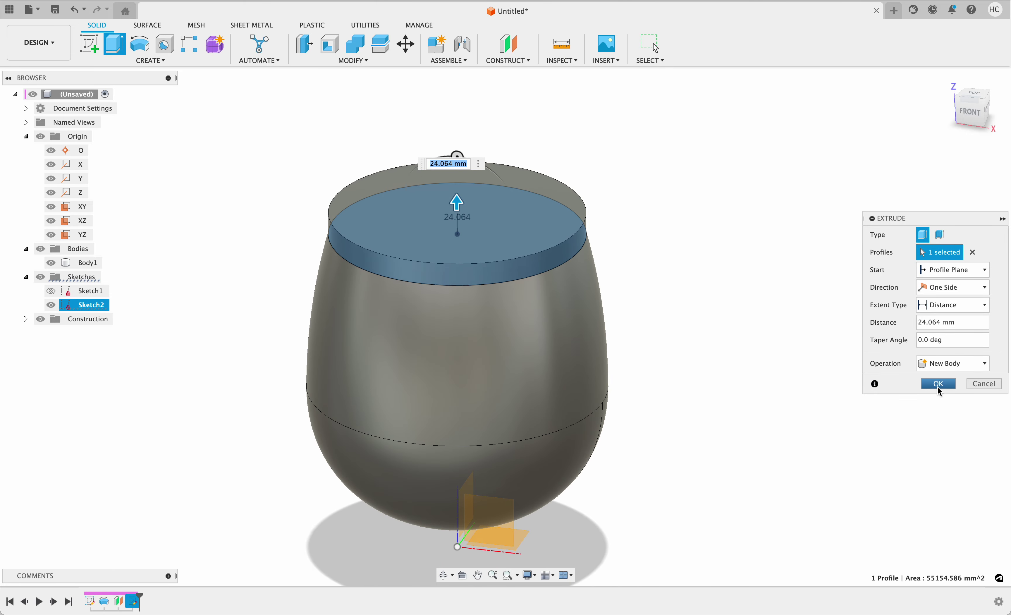
click(938, 387)
Show Sketch1 and set the profile's height from the widest horizontal line up to the rim line to 200 mm
shift+middle_drag(680, 319, 698, 309)
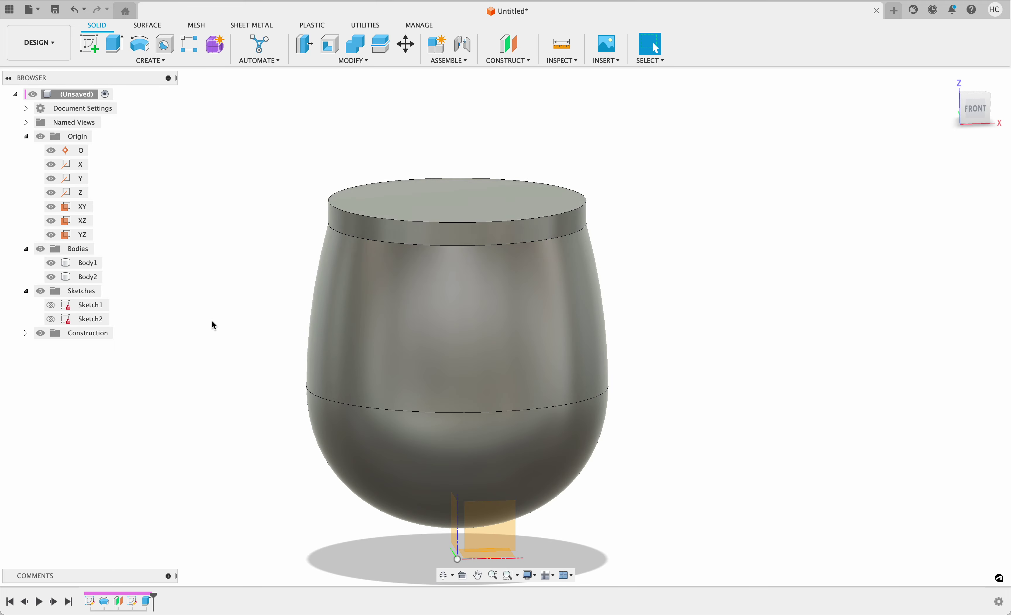
shift+middle_drag(214, 326, 260, 275)
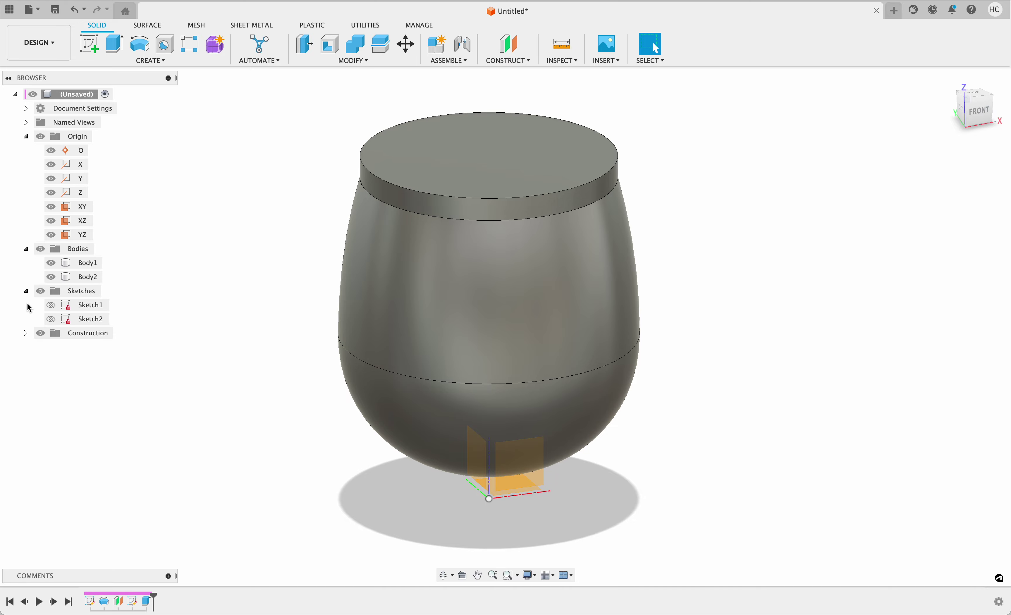
click(51, 305)
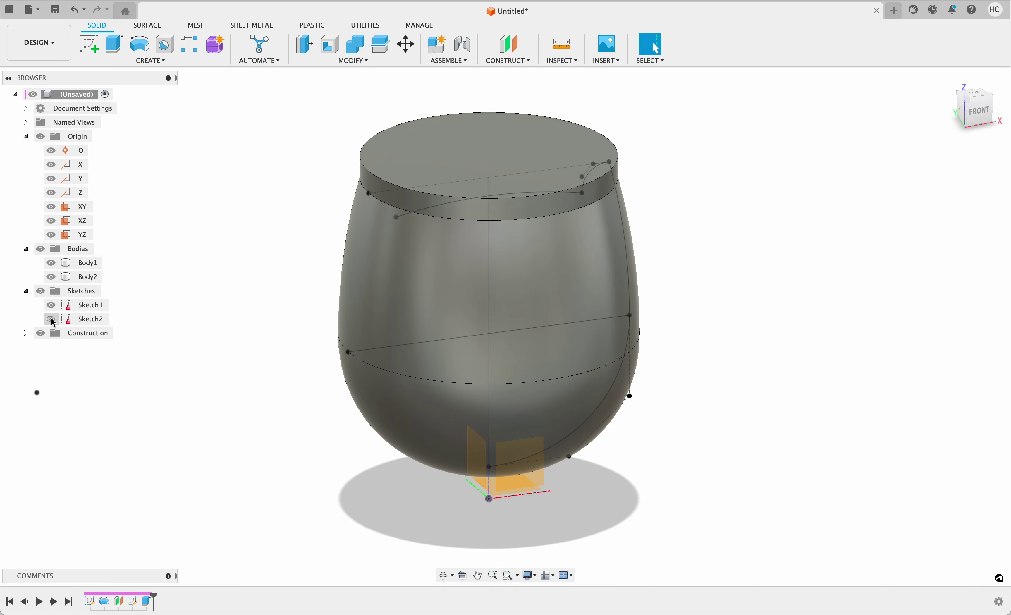
click(96, 307)
right_click(96, 307)
click(134, 345)
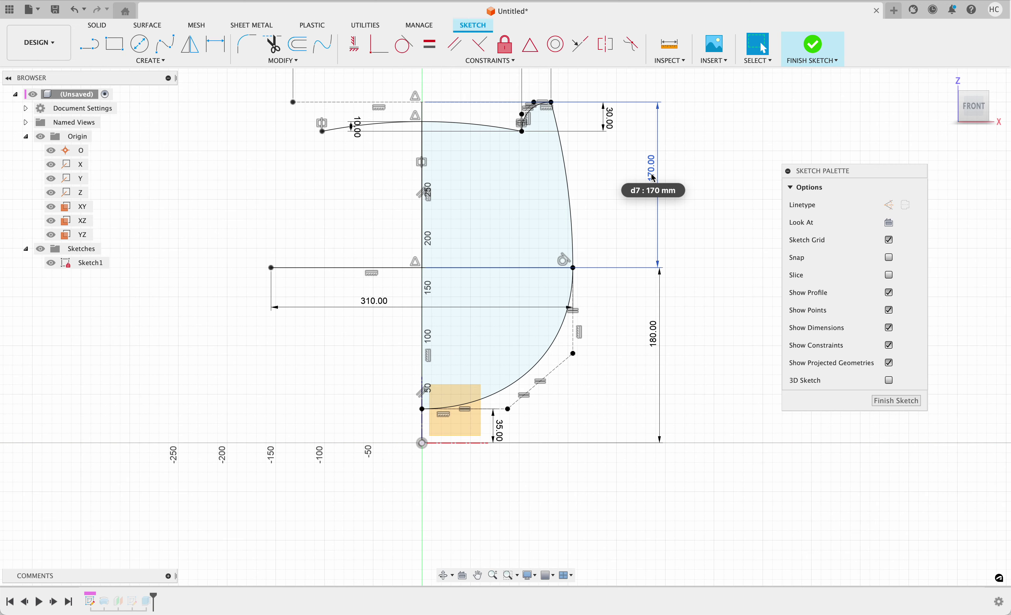
click(653, 177)
double_click(654, 177)
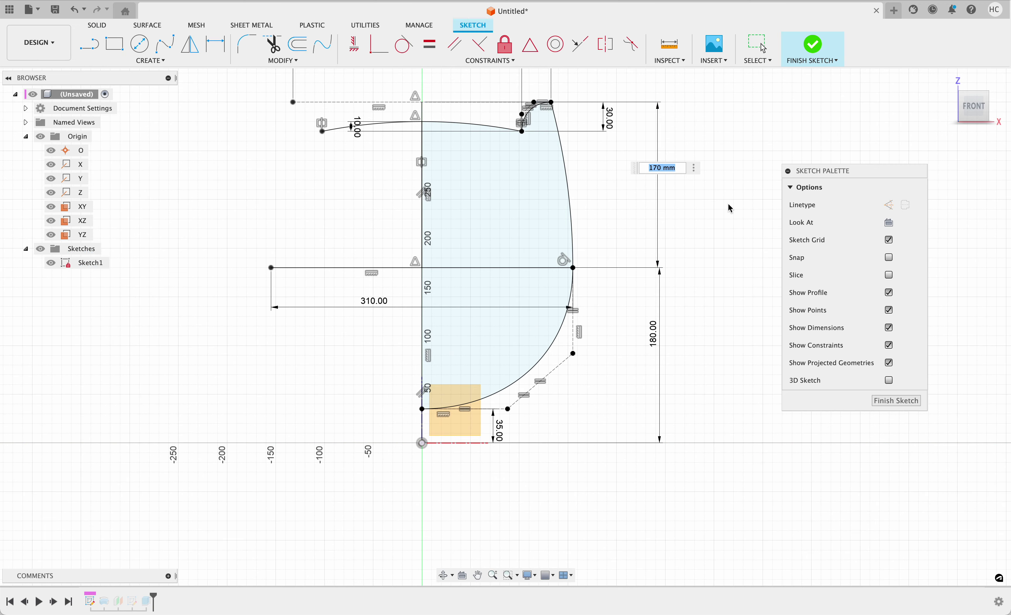
text(200)
key(Return)
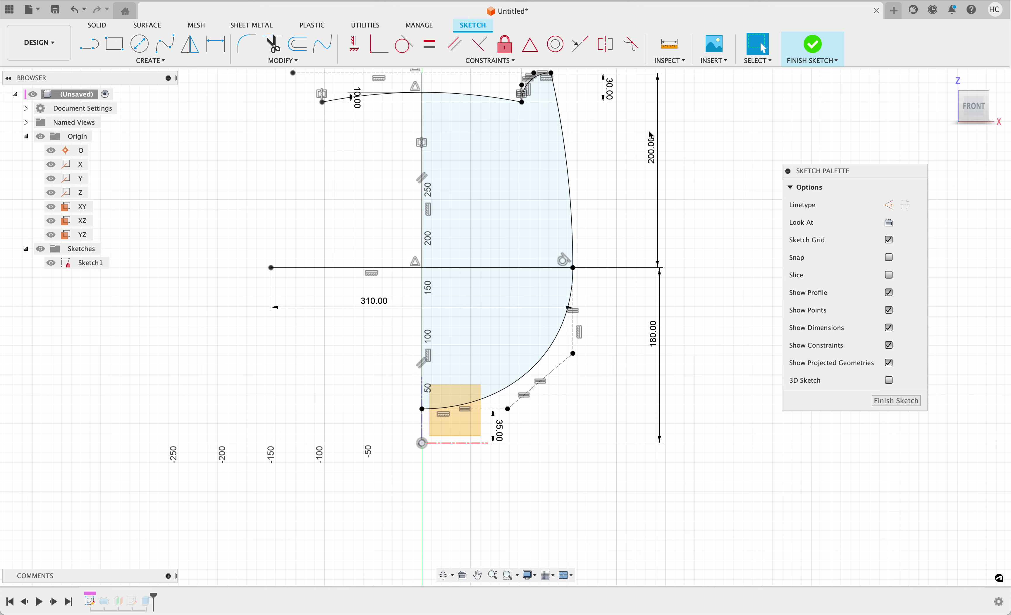
click(808, 41)
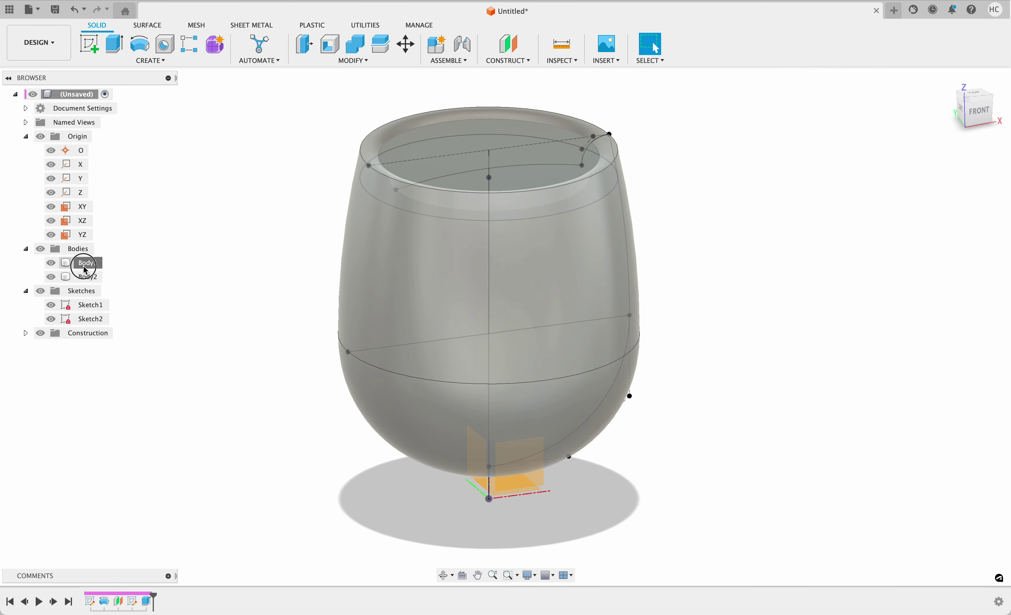
Examine how the taller revolved body and the extruded disc overlap, highlighting Body1 and Body2 together
click(83, 263)
mouse_move(251, 294)
shift+middle_down()
mouse_move(241, 276)
mouse_move(250, 290)
shift+middle_up()
scroll(288, 182, down, 3)
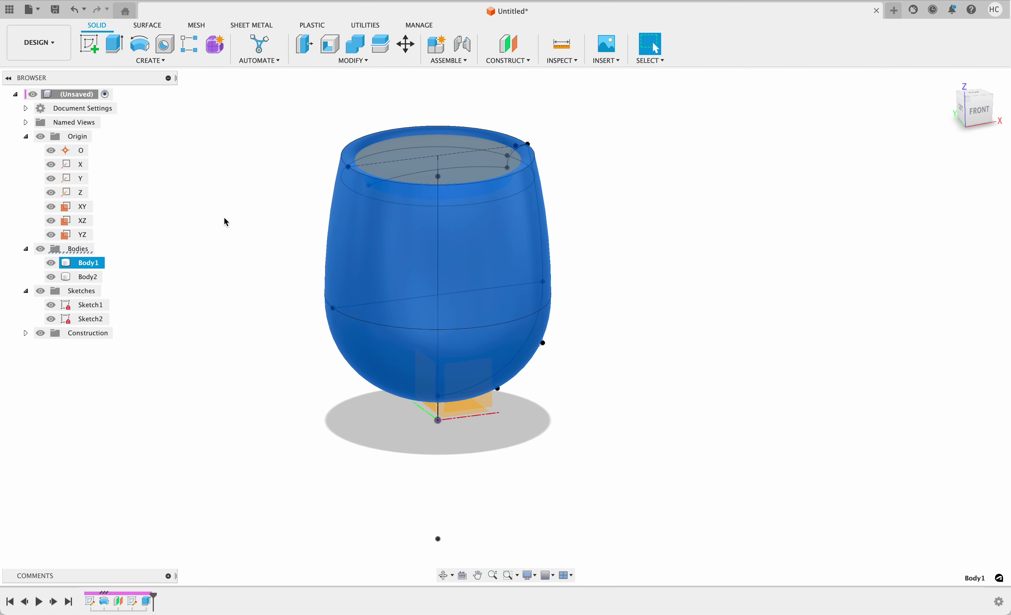
shift+click(96, 272)
scroll(275, 173, down, 2)
scroll(290, 156, up, 8)
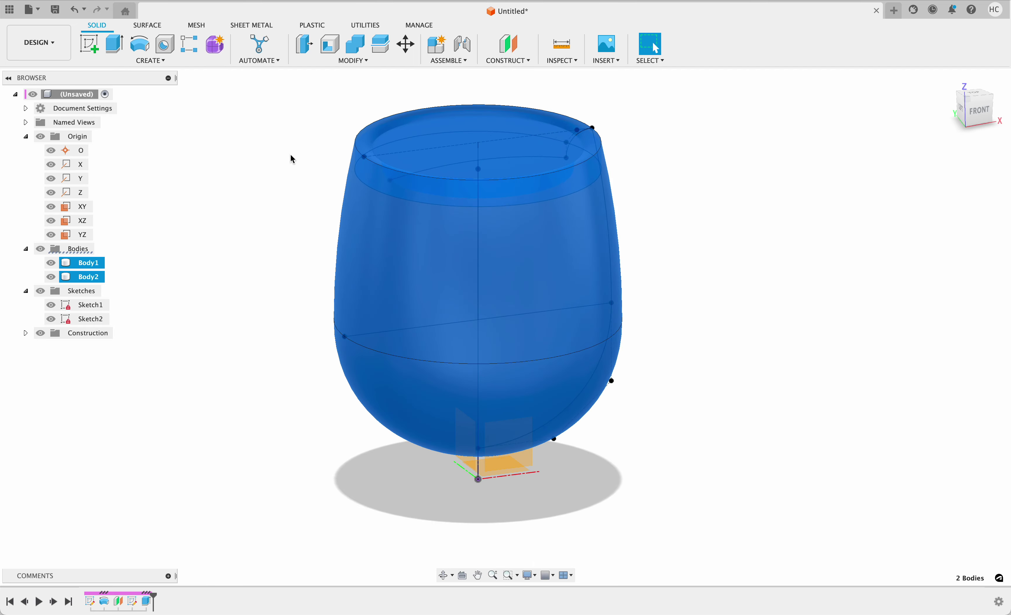
Examine how Body2 sits below the rim of the taller revolved body, and review the dimensions in the profile sketch
click(284, 162)
middle_drag(282, 213, 216, 223)
click(83, 277)
shift+click(382, 162)
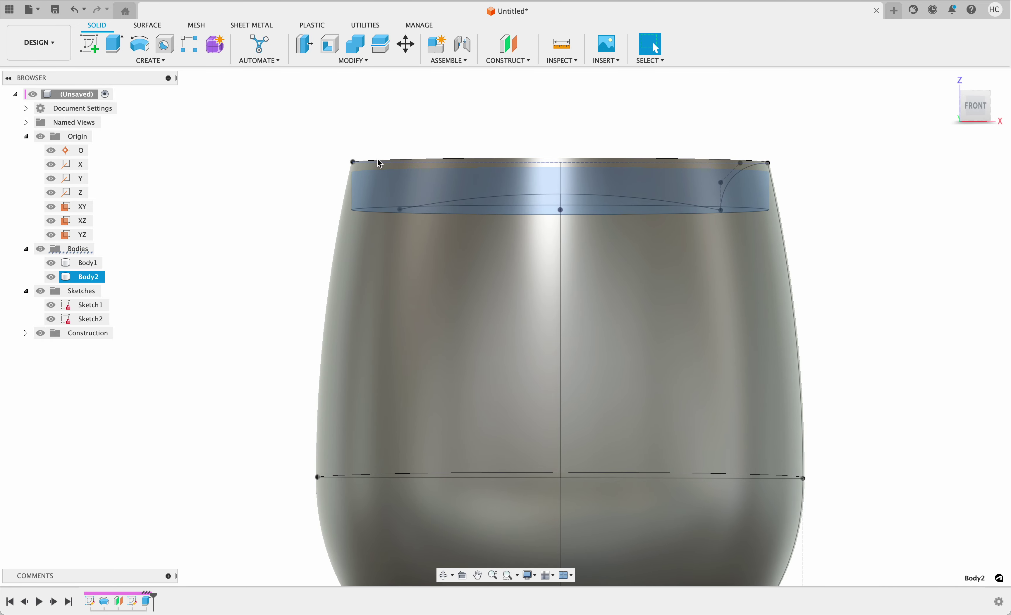
shift+middle_drag(265, 176, 292, 206)
scroll(289, 203, down, 5)
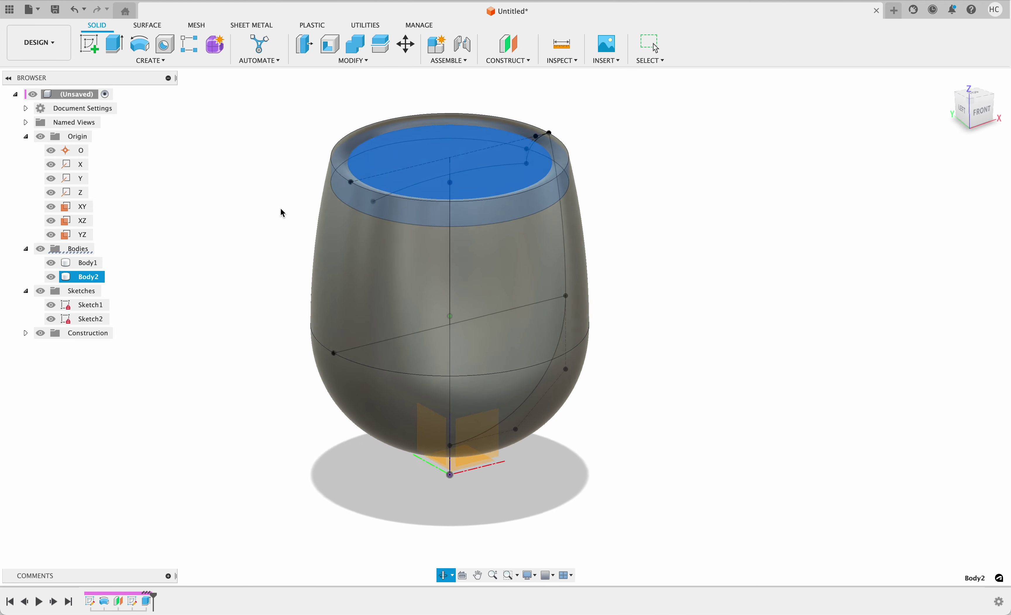
double_click(345, 186)
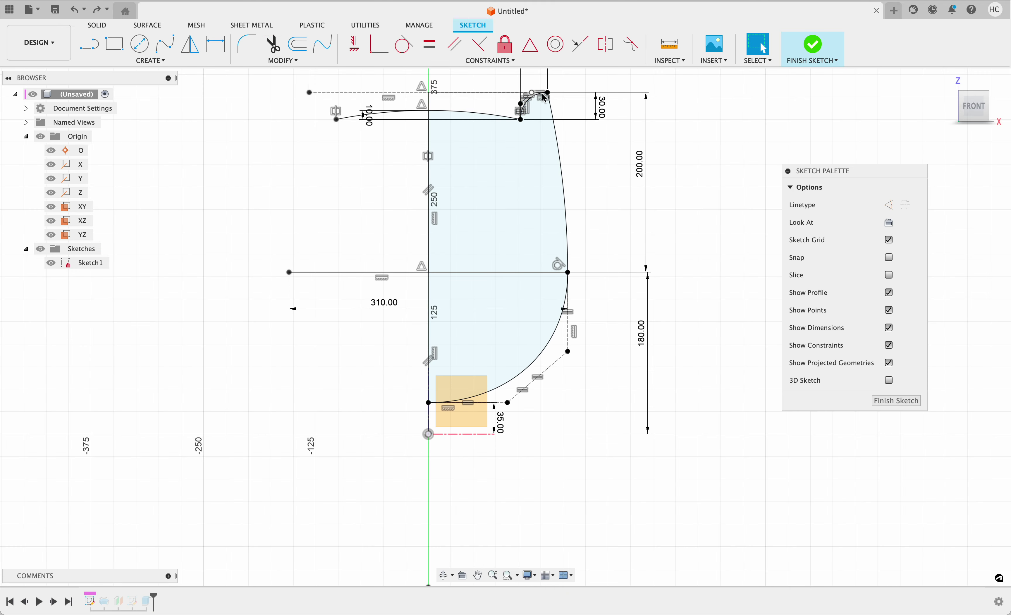
click(824, 55)
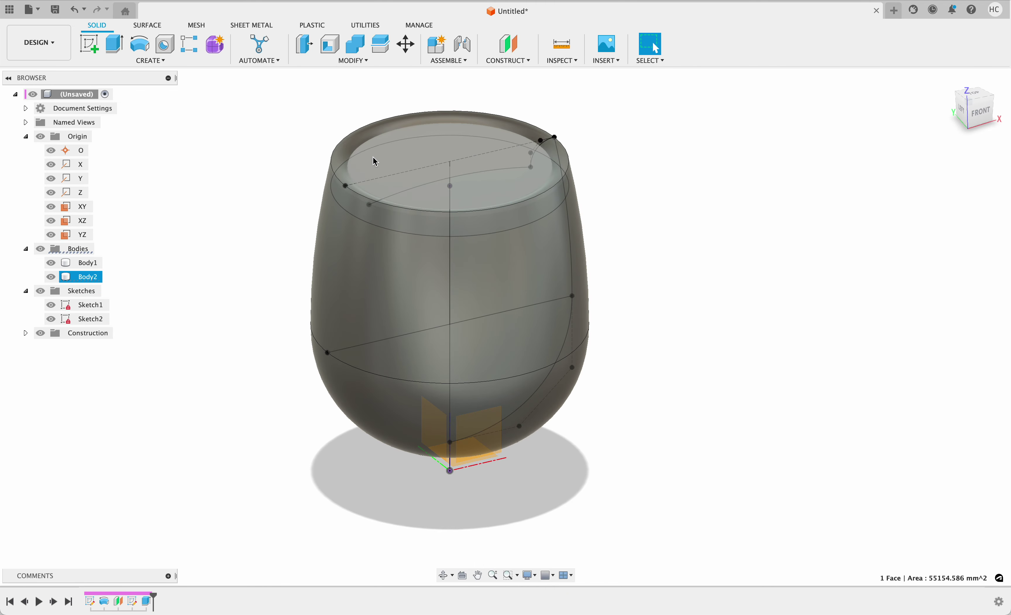
Highlight the offset construction plane and examine its position relative to the rim of the revolved body
shift+middle_drag(188, 305, 210, 280)
scroll(254, 218, down, 3)
scroll(255, 223, up, 3)
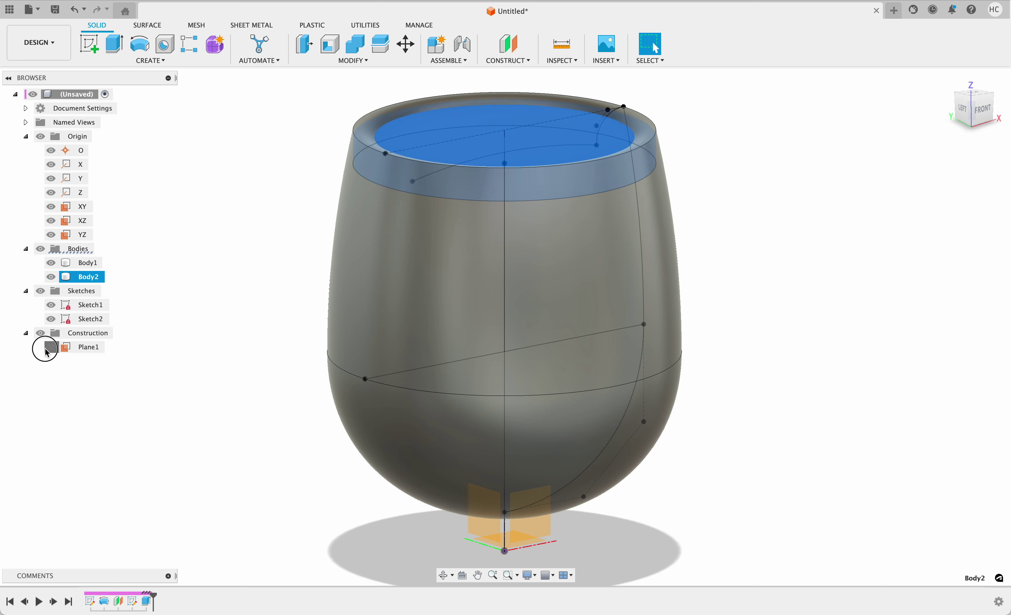
click(81, 347)
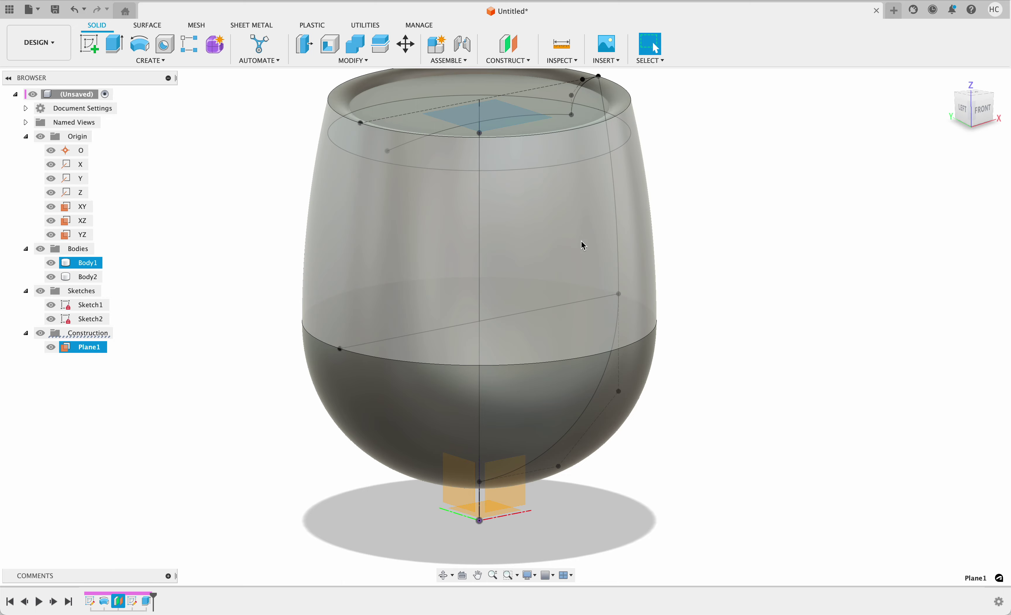
shift+middle_drag(580, 241, 530, 214)
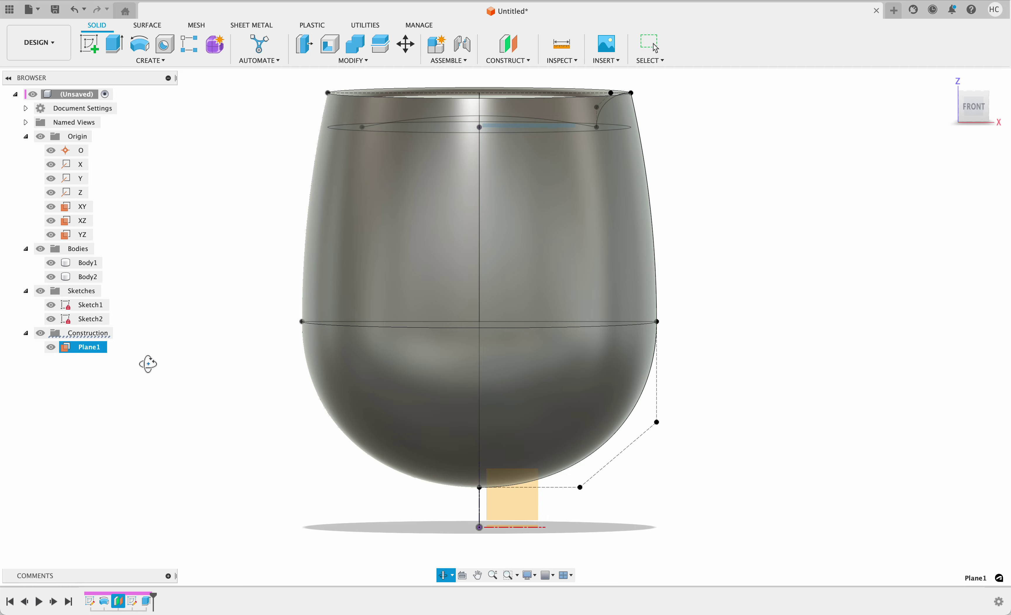
shift+middle_drag(148, 364, 185, 403)
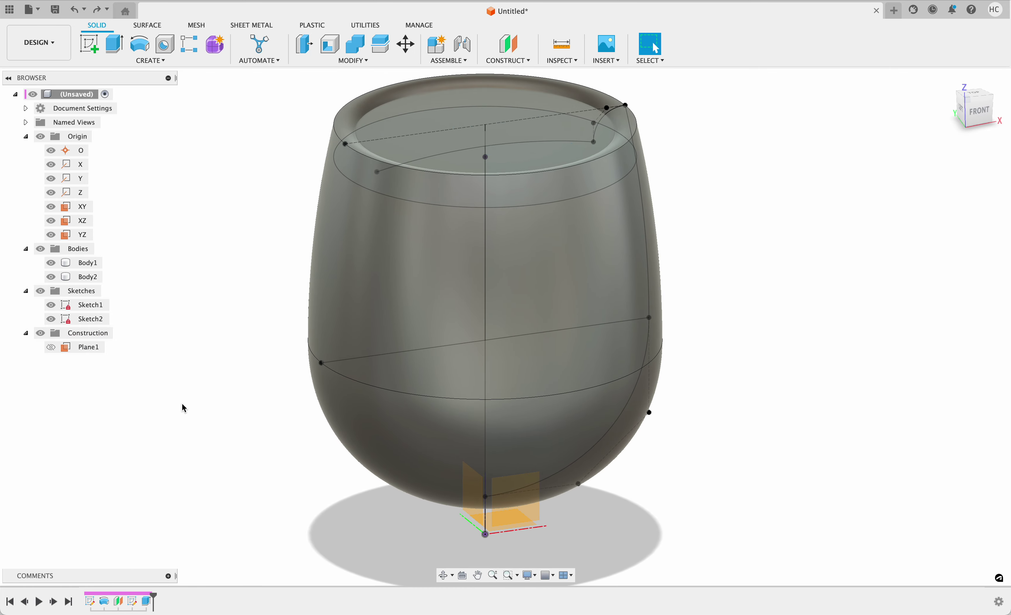
right_click(91, 348)
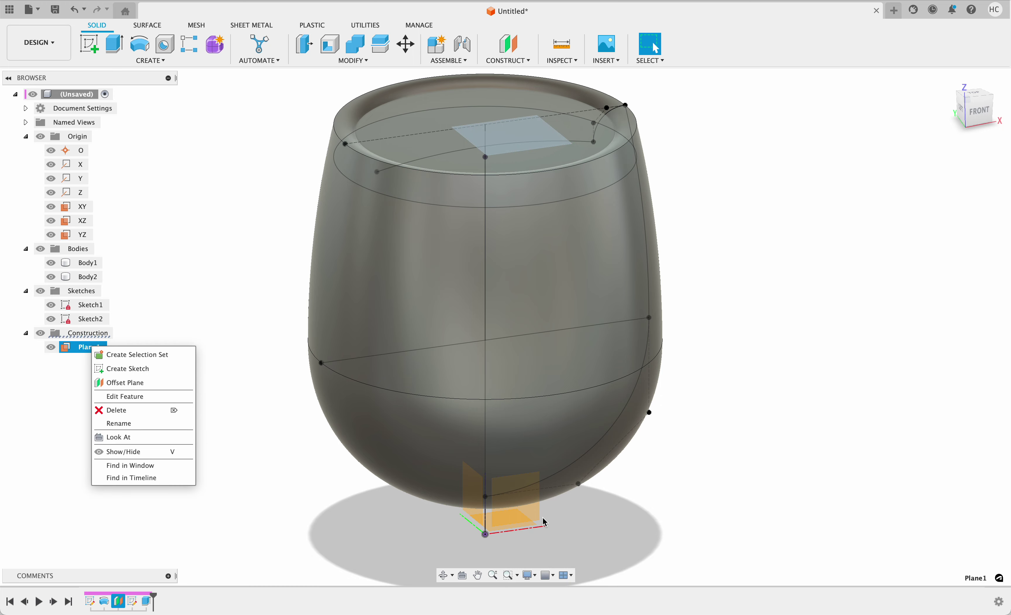
click(136, 396)
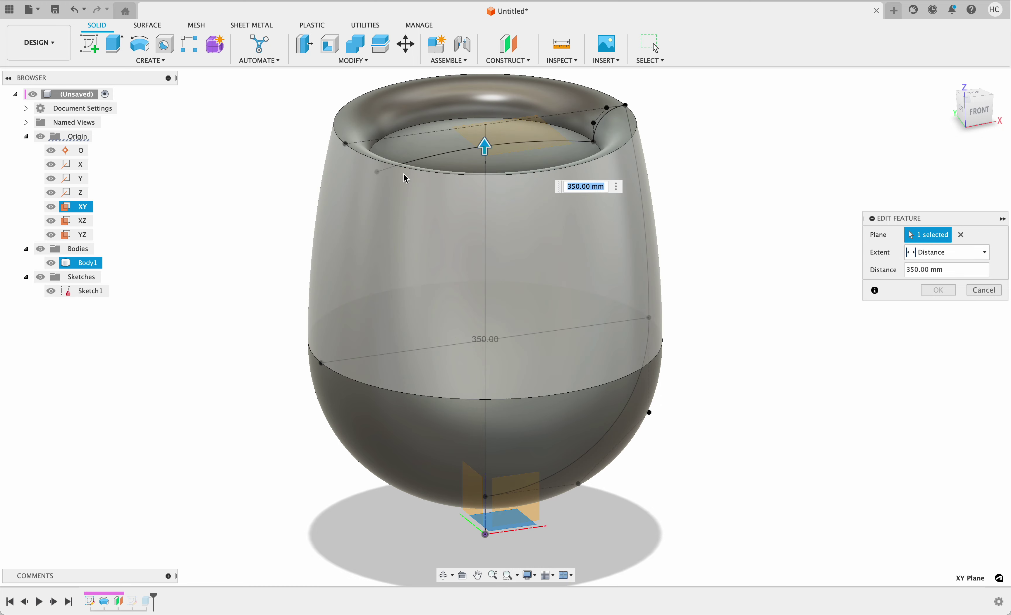
click(962, 234)
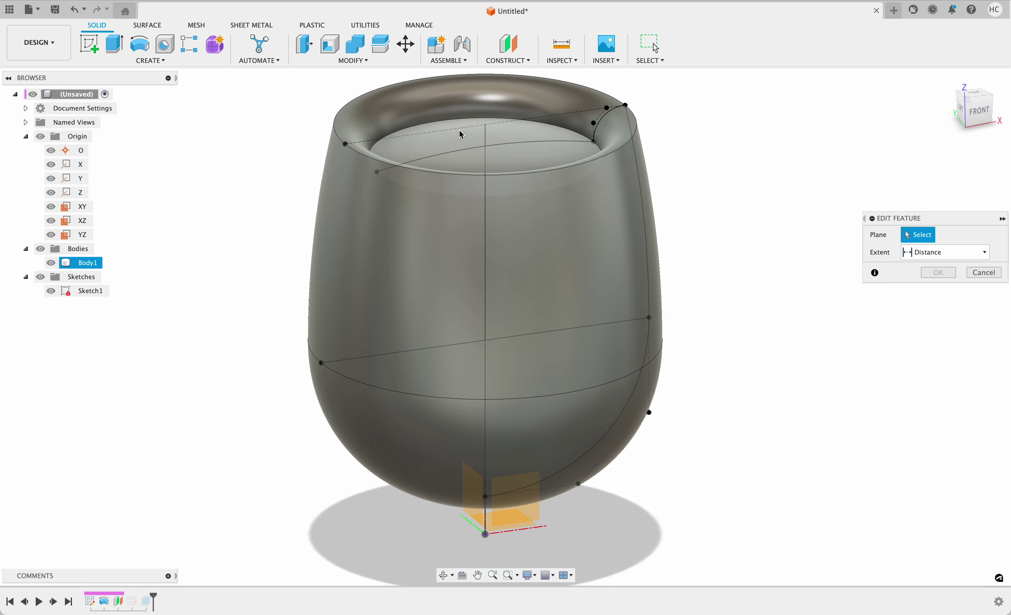
click(993, 274)
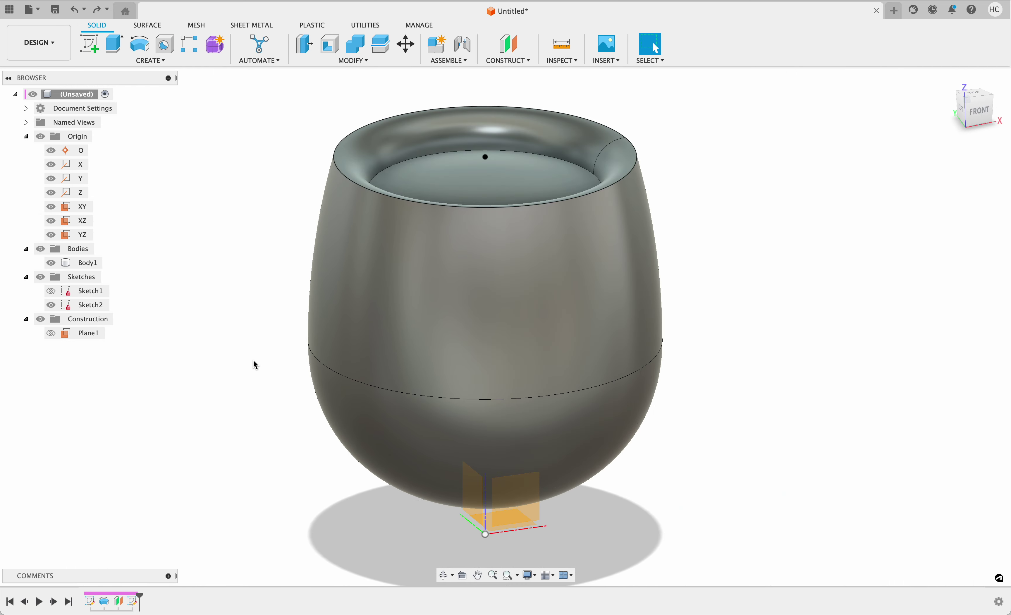
Undo the profile height change, disc extrusion, circle sketch and offset plane back to the revolved body alone
key(super+z)
key(super+z)
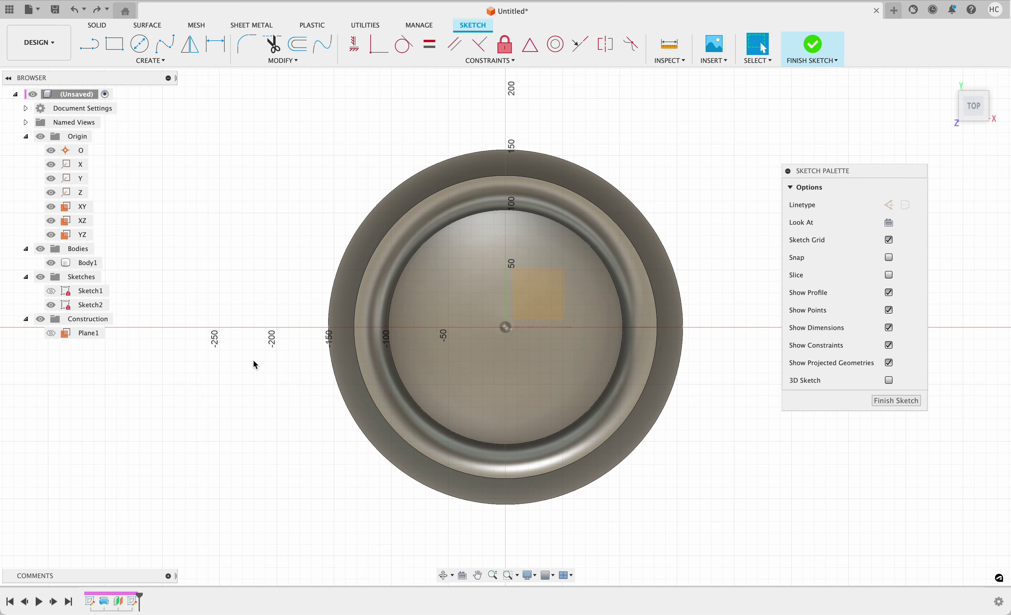
key(super+z)
key(super+z)
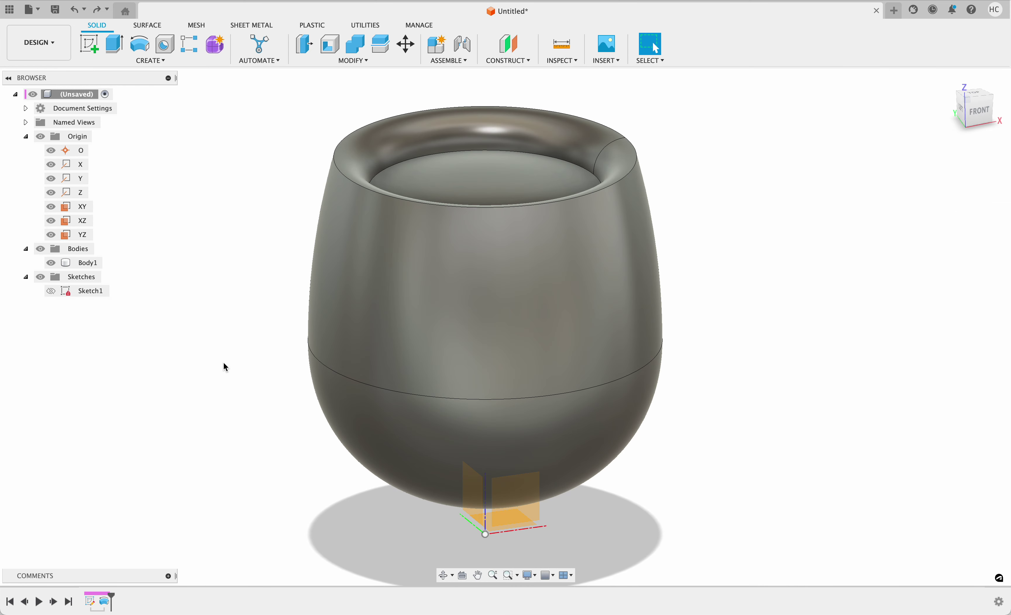
click(500, 61)
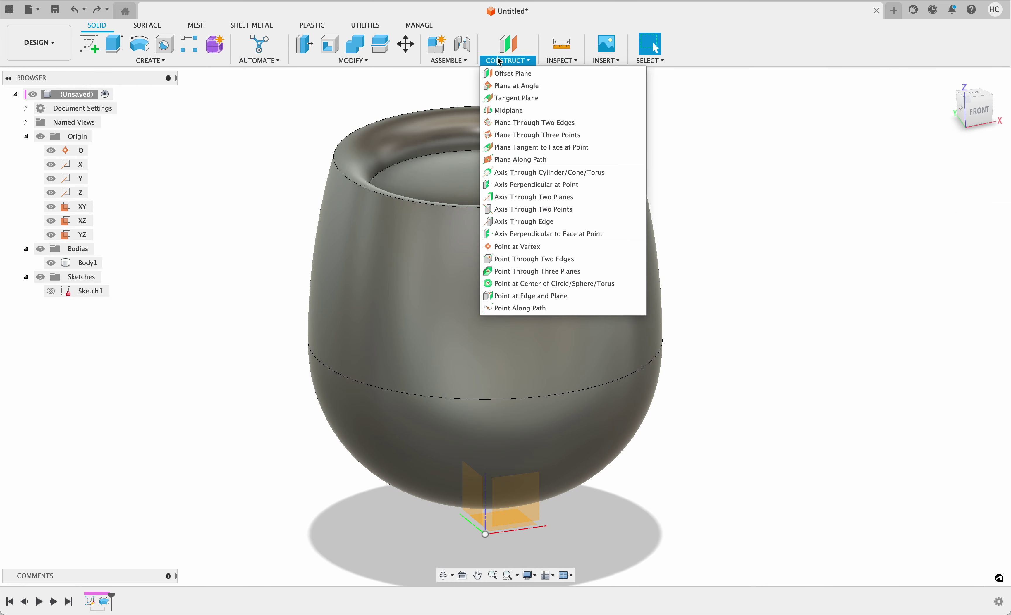
click(581, 160)
click(335, 153)
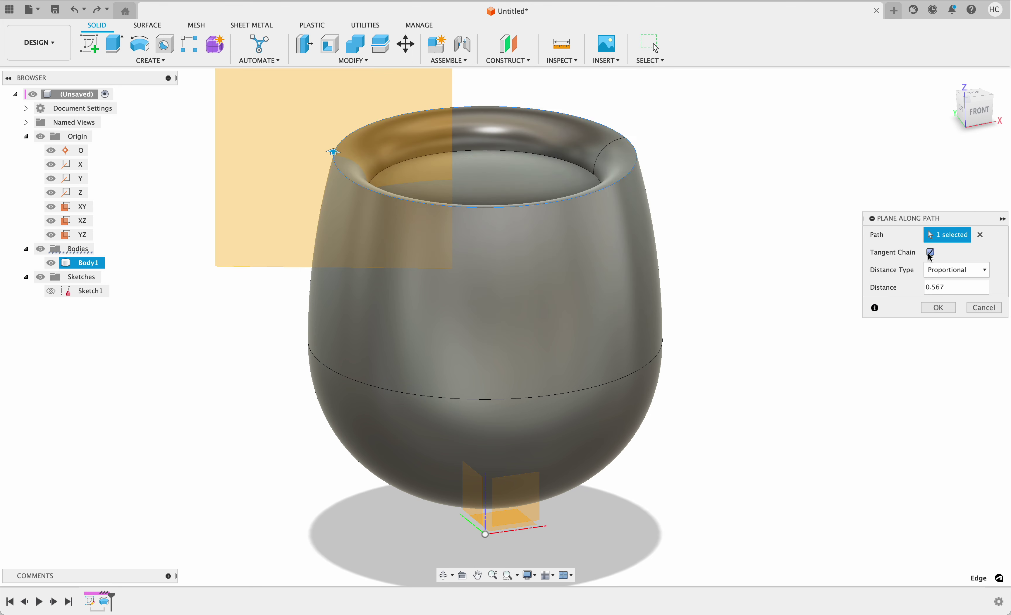
click(989, 308)
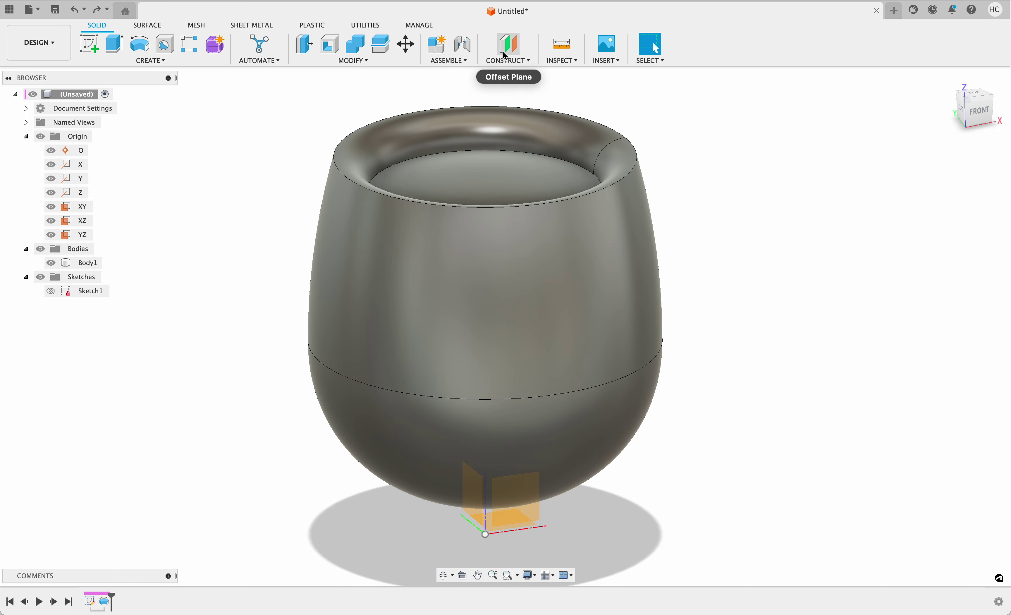
Construct a plane tangent to the curved inner rim face at the profile's endpoint on the rim edge
click(505, 60)
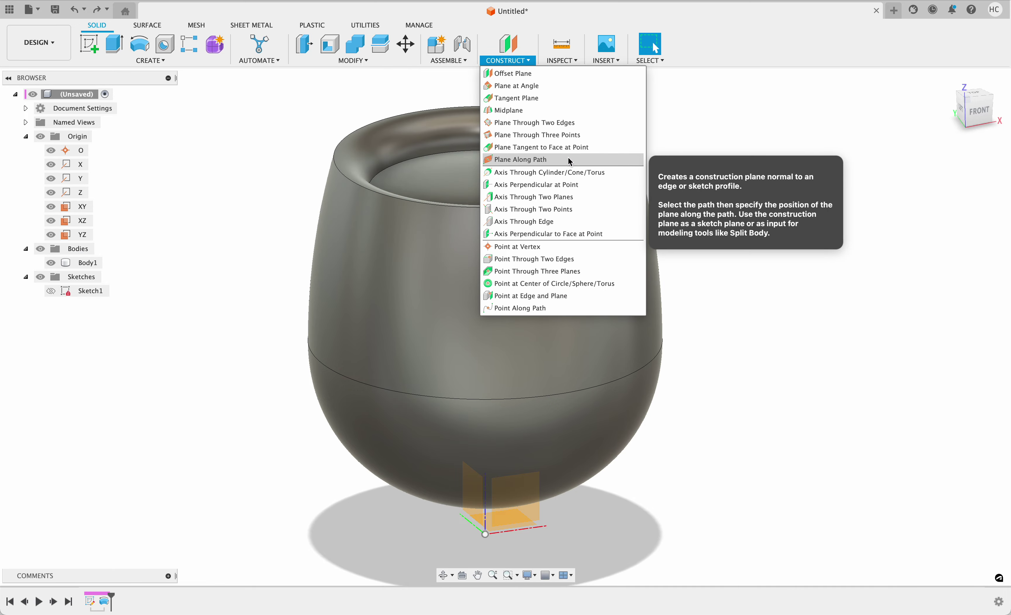
click(595, 149)
click(370, 128)
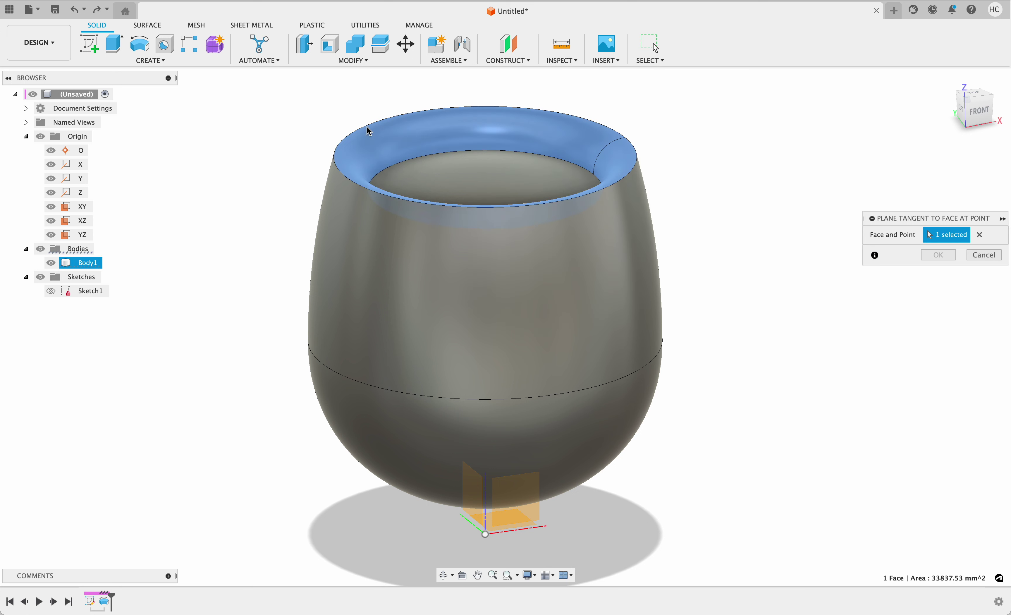
click(624, 139)
mouse_move(751, 195)
shift+middle_down()
mouse_move(729, 181)
mouse_move(750, 190)
shift+middle_up()
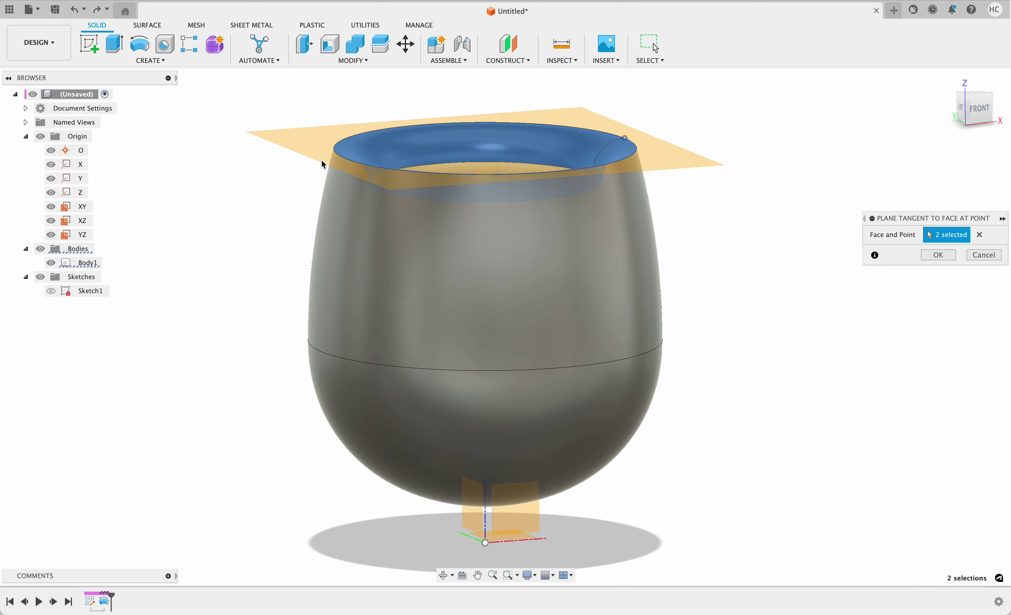
click(937, 255)
shift+middle_drag(783, 241, 811, 241)
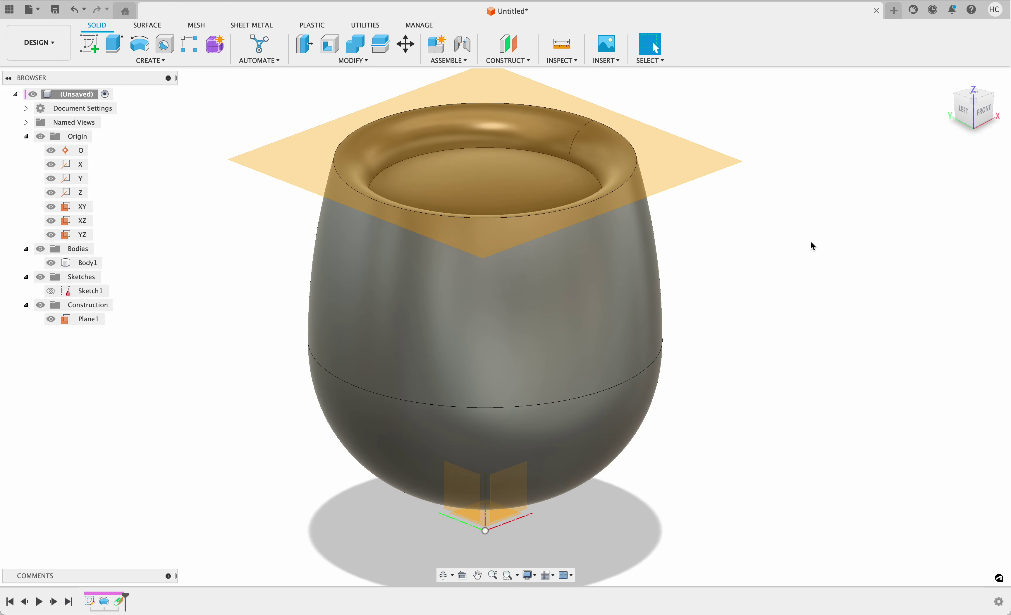
Sketch a circle on the tangent plane, centred on the body's axis and slightly smaller than the rim, and finish the sketch
click(371, 208)
click(89, 44)
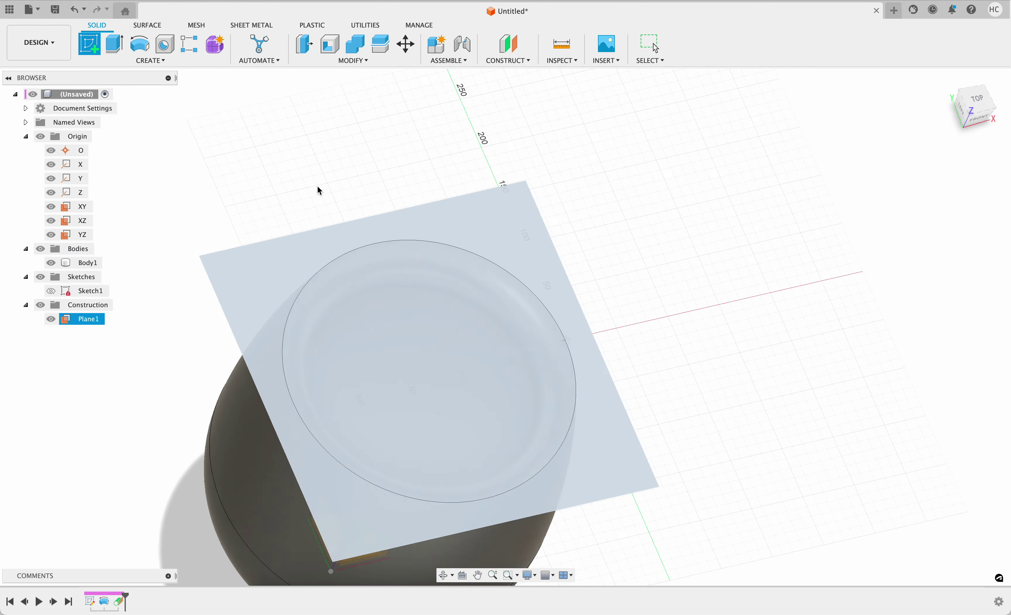
key(c)
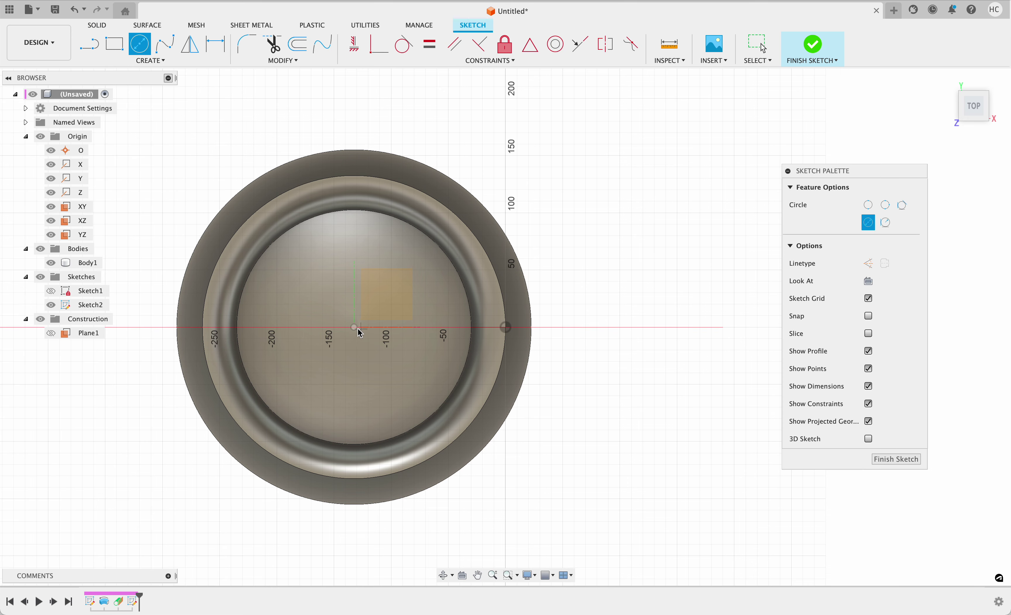
middle_drag(346, 340, 418, 328)
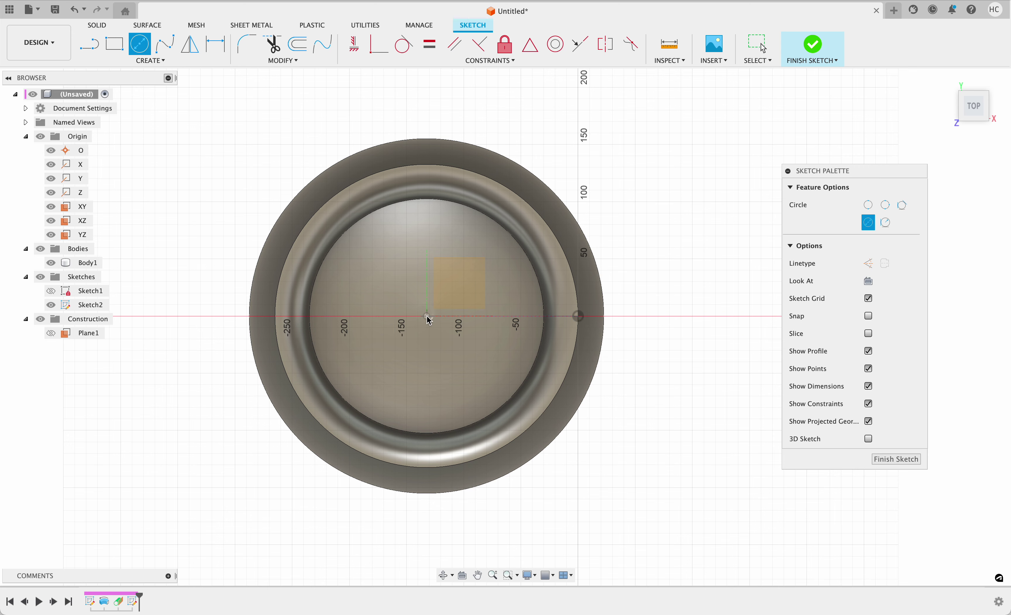
click(427, 175)
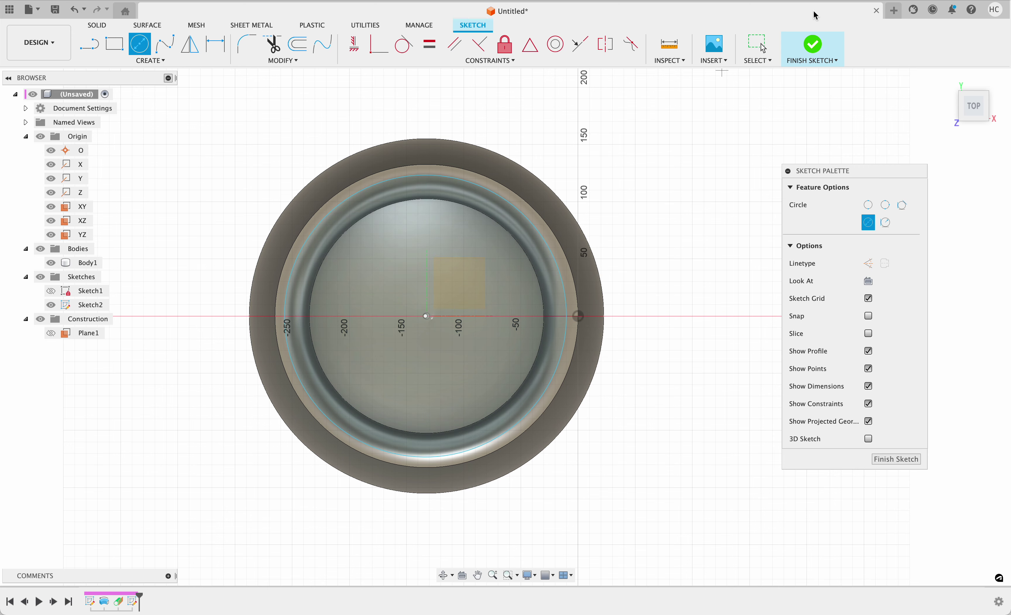
click(812, 45)
Extrude the circle profile about 66 mm upward from the tangent plane as a new body
key(e)
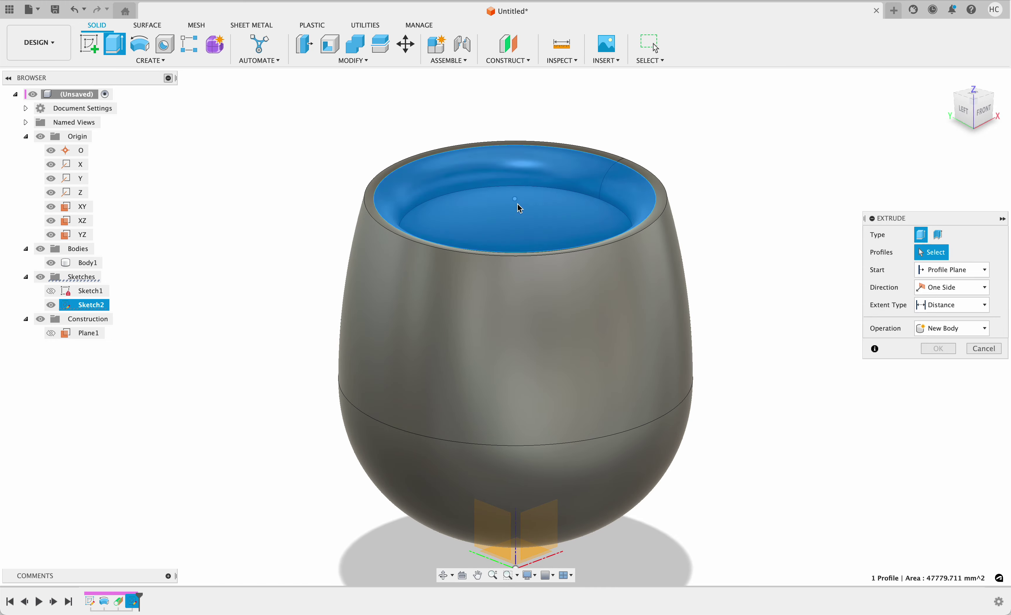
click(518, 204)
drag(515, 190, 515, 119)
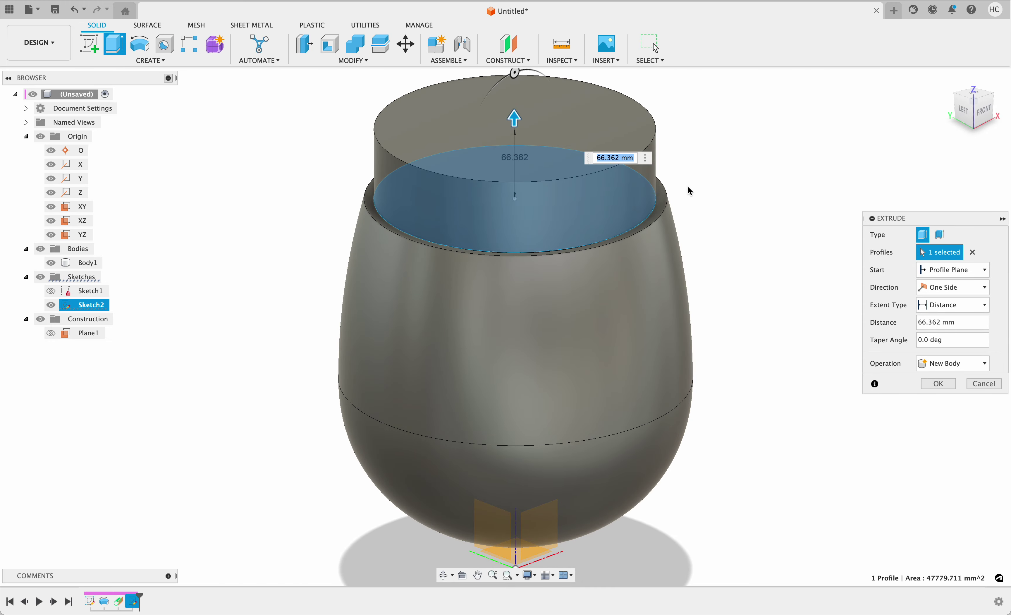
key(Return)
Edit Sketch1 to set the height from the widest horizontal line up to the rim line to 200 mm and finish the sketch
shift+middle_drag(306, 364, 341, 322)
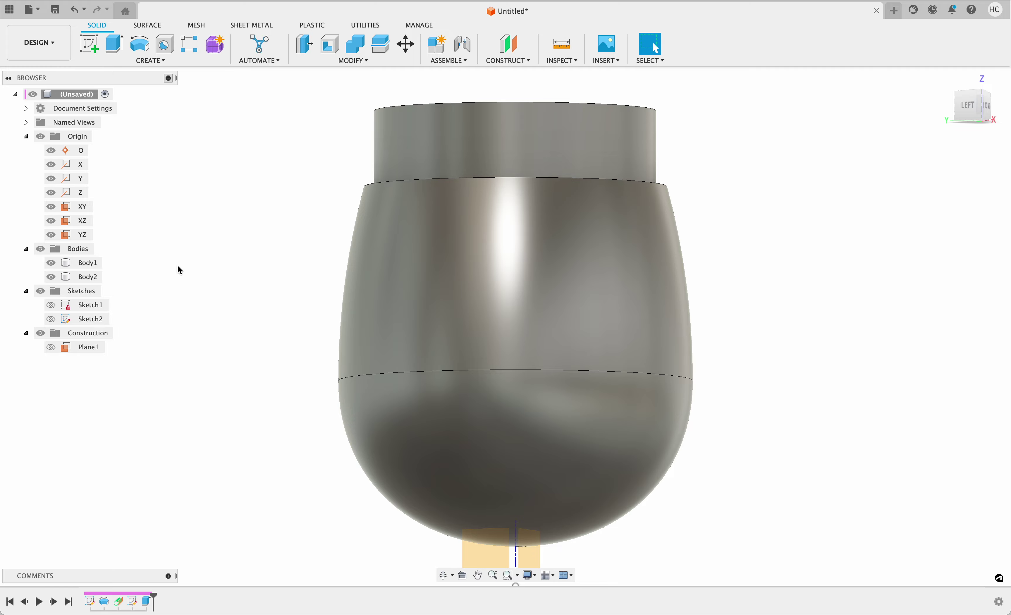
click(90, 305)
right_click(95, 307)
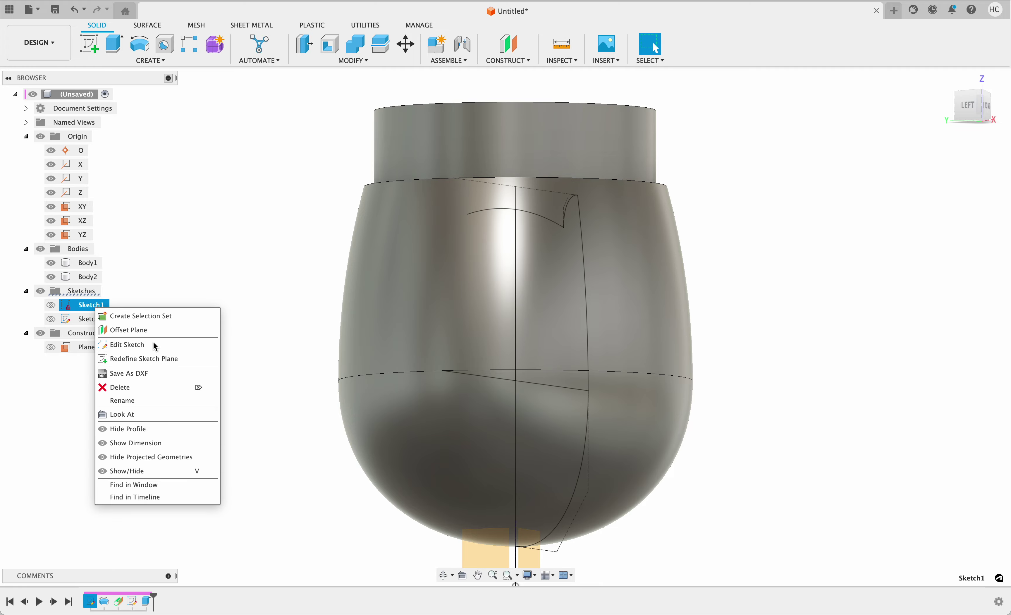
click(127, 345)
double_click(575, 279)
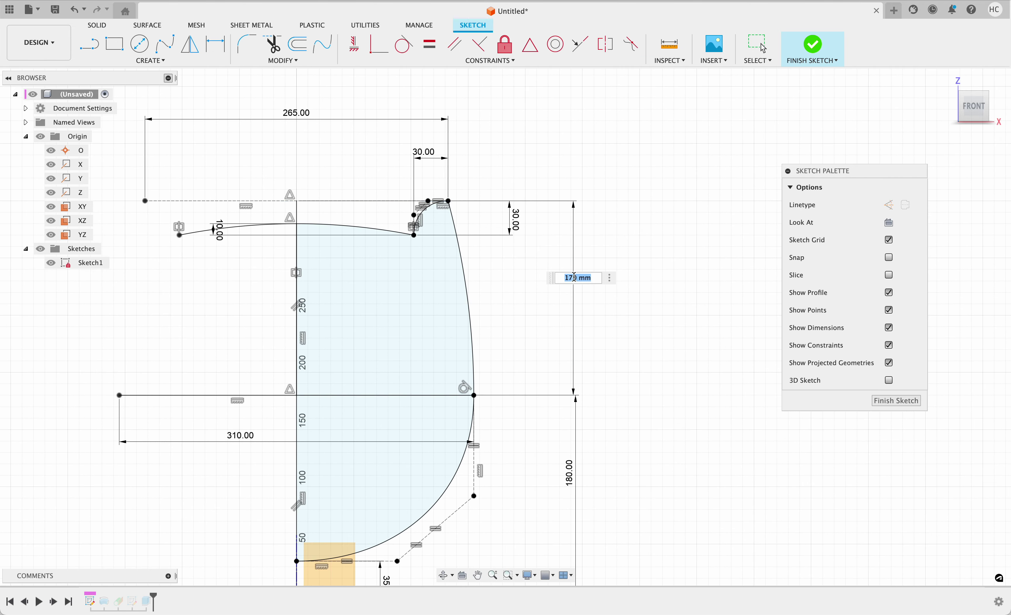
key(Return)
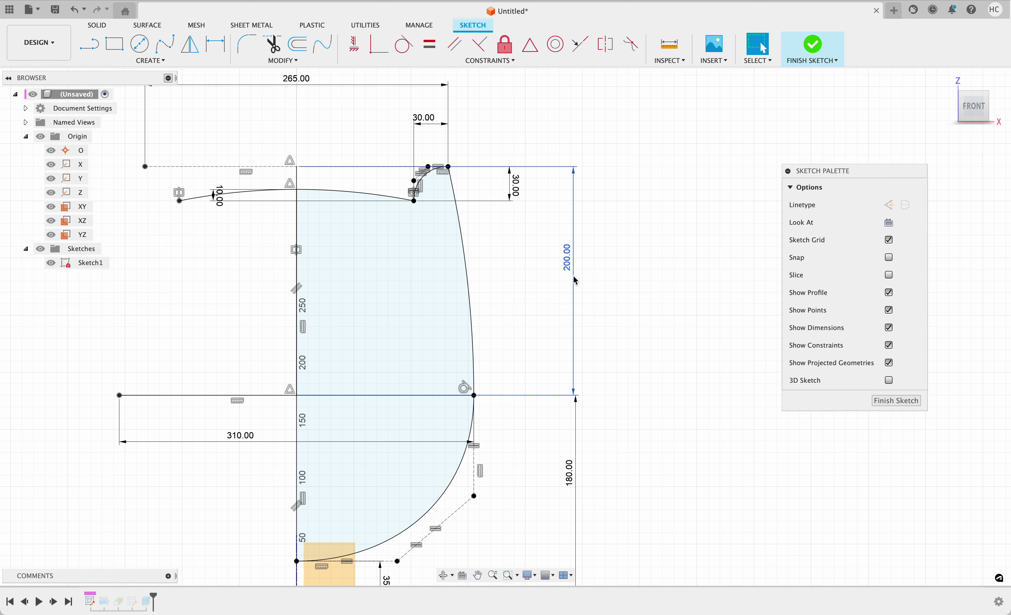
click(812, 46)
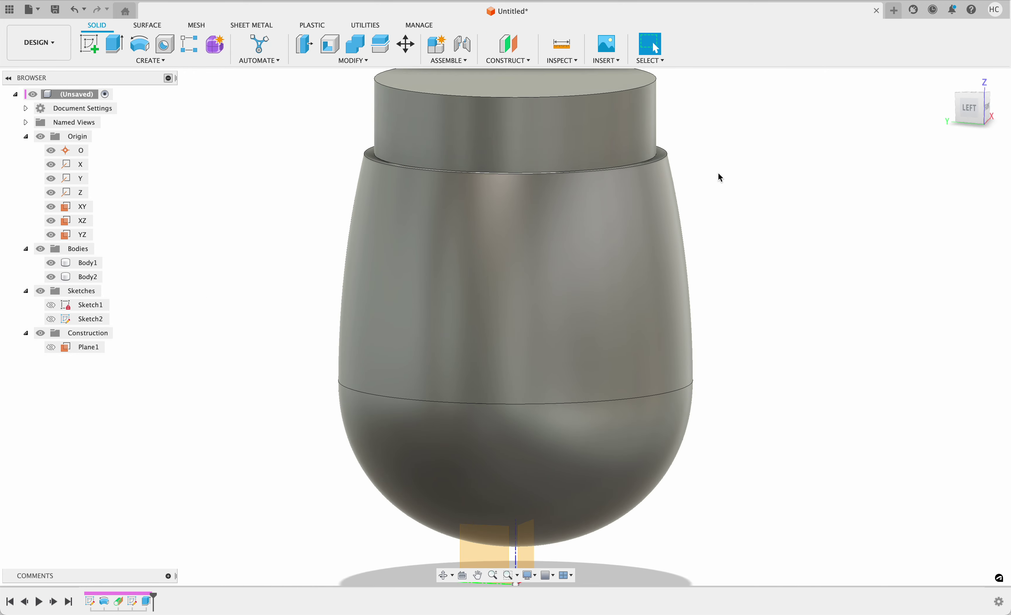
Highlight the extruded disc to check its position on the rim, and undo the last profile height change
click(407, 146)
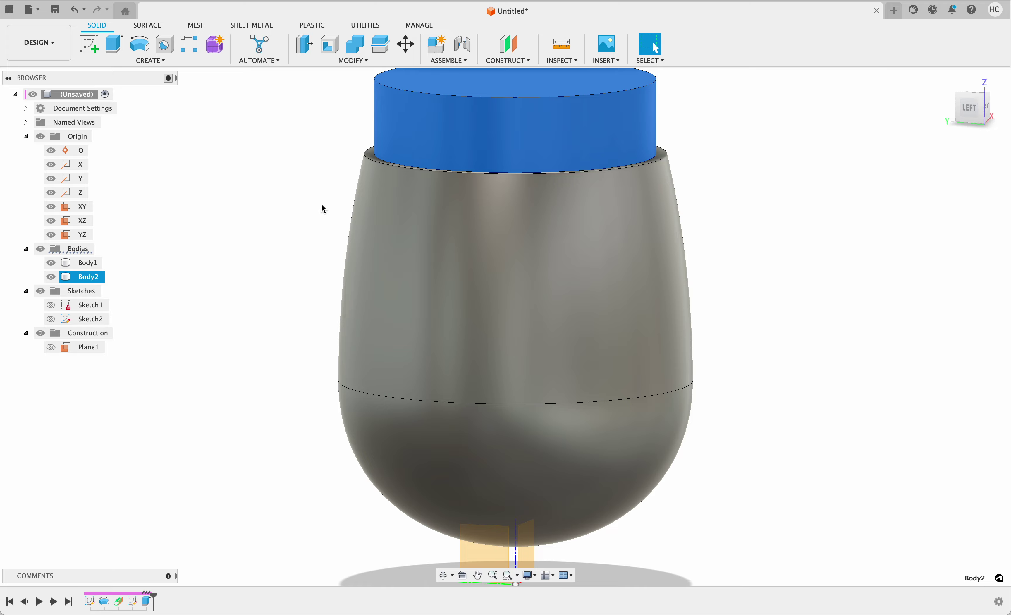
click(691, 161)
key(super+z)
key(super+z)
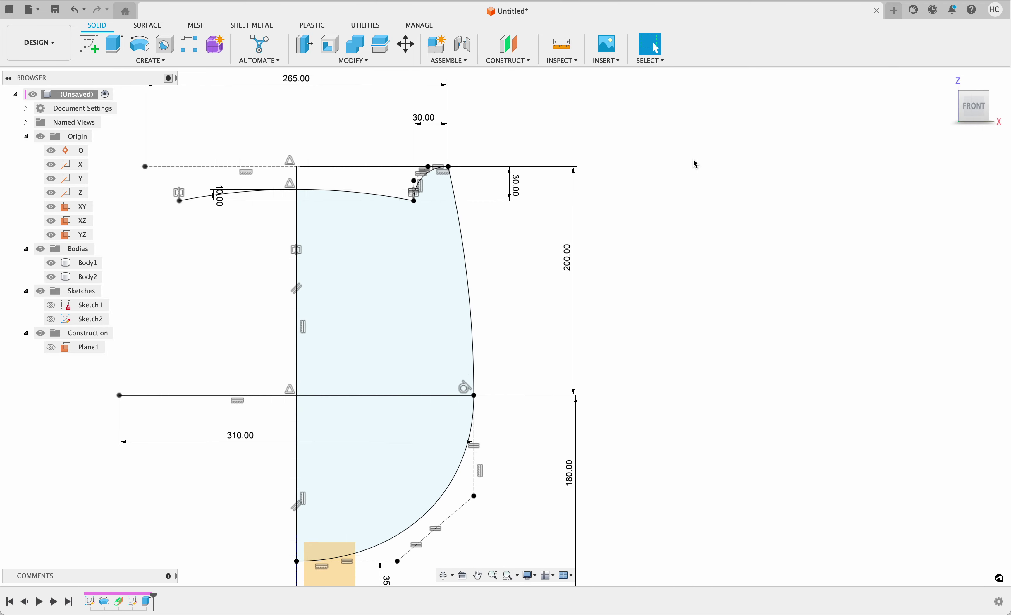
key(super+z)
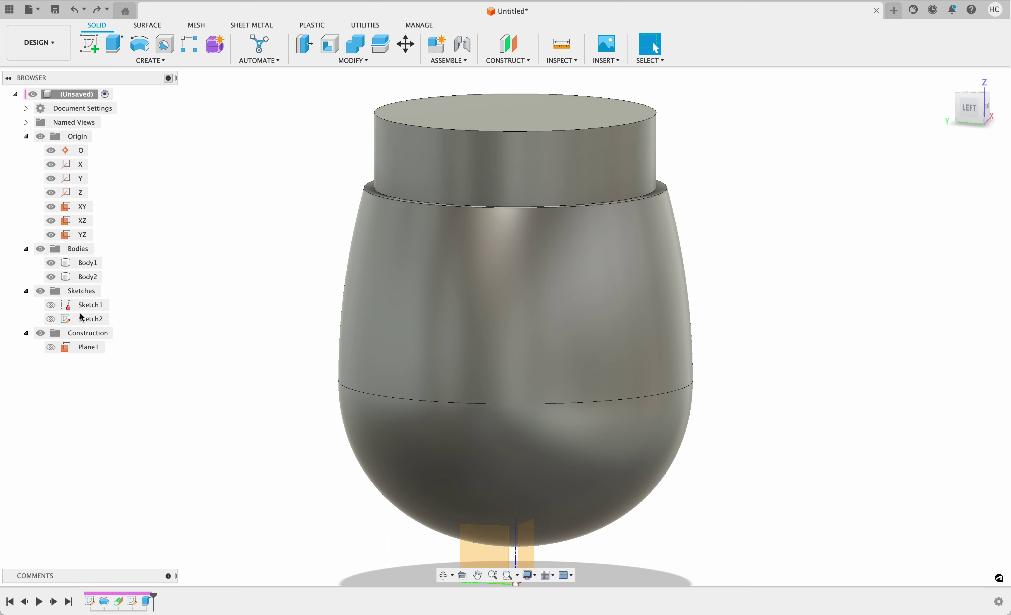
Examine how the rim edge, Plane1, Sketch2 and the extruded disc relate, showing the tangent plane and highlighting each in turn
click(80, 348)
click(368, 254)
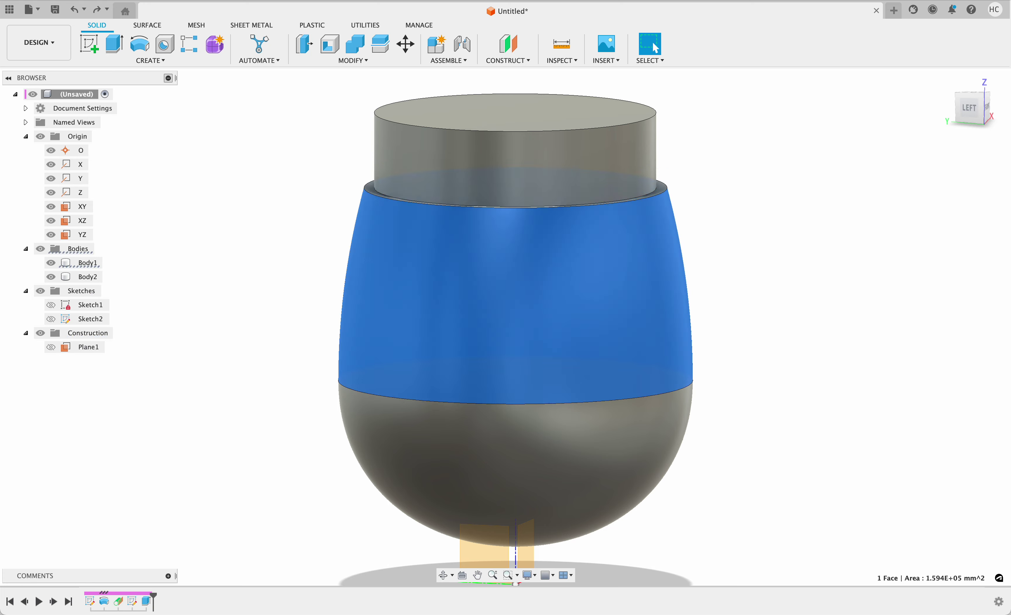
click(368, 189)
scroll(368, 199, down, 2)
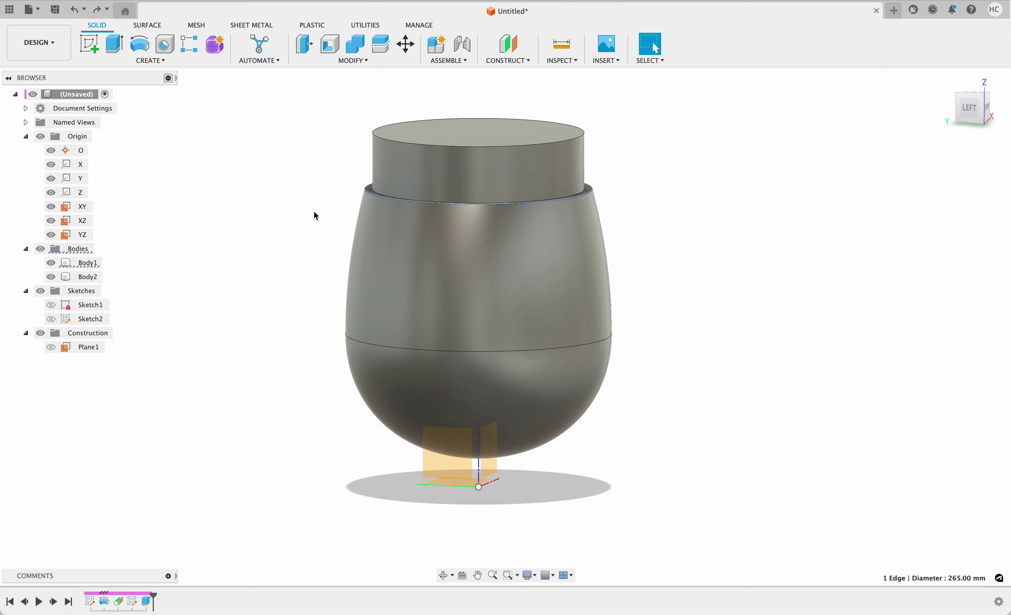
click(85, 349)
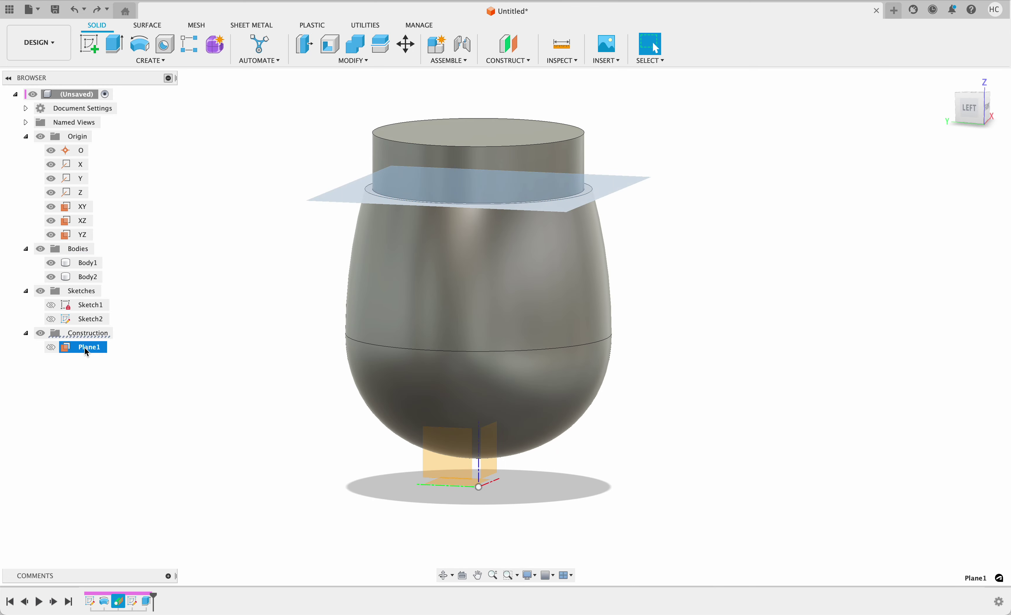
click(92, 266)
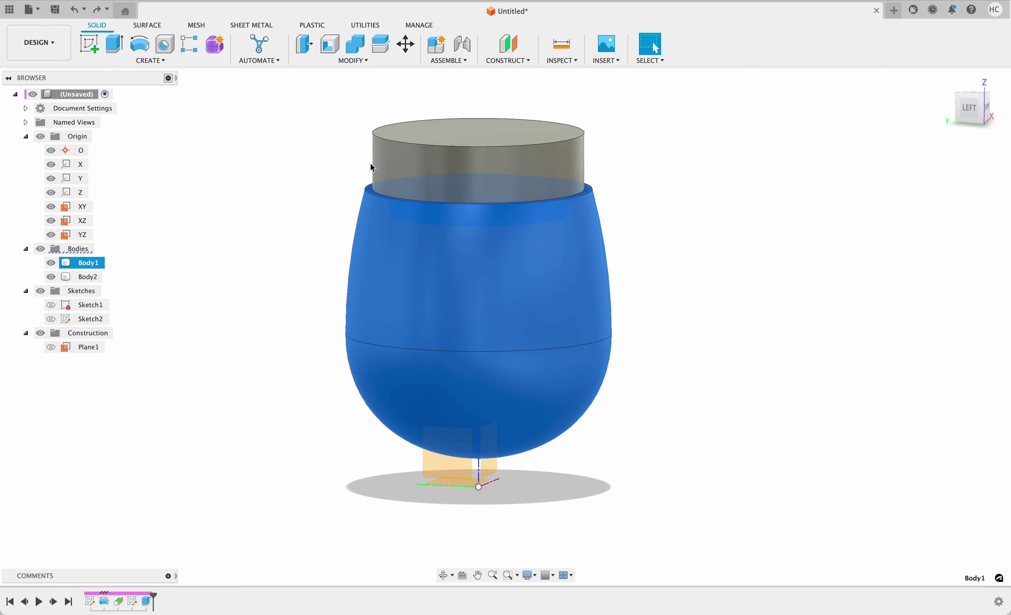
click(371, 189)
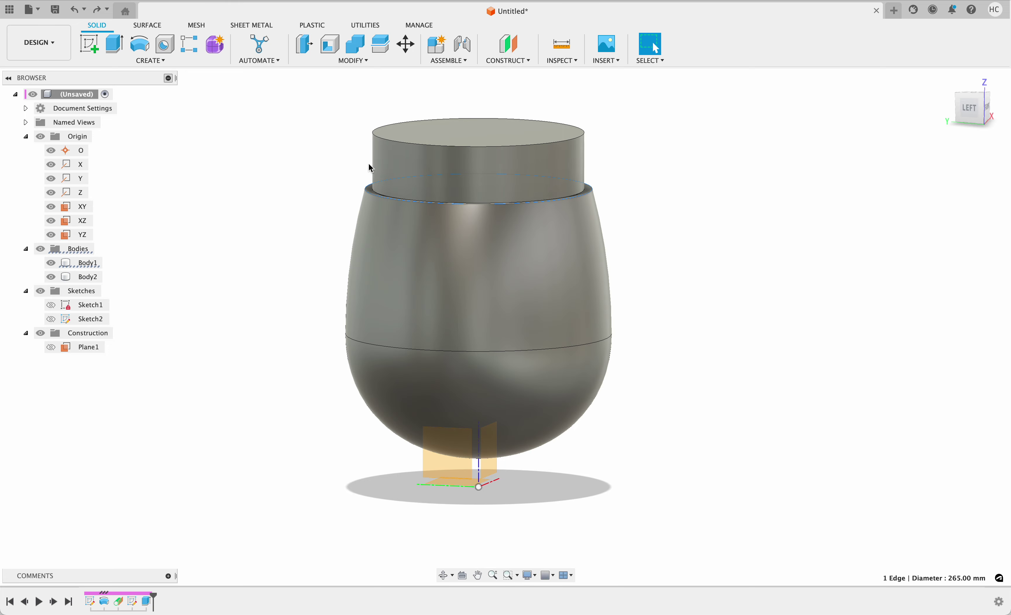
click(83, 352)
click(51, 347)
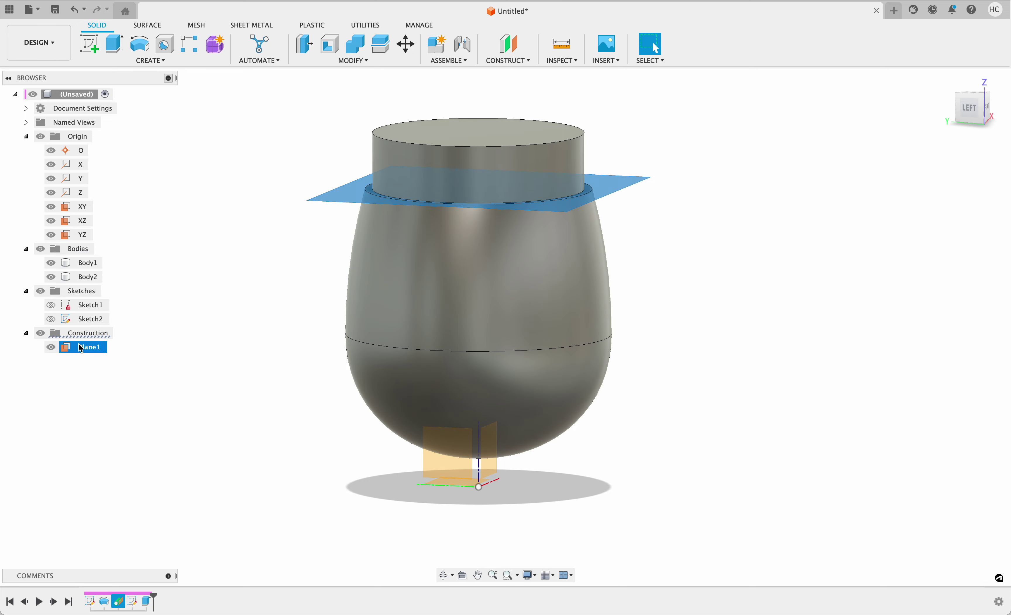
click(186, 282)
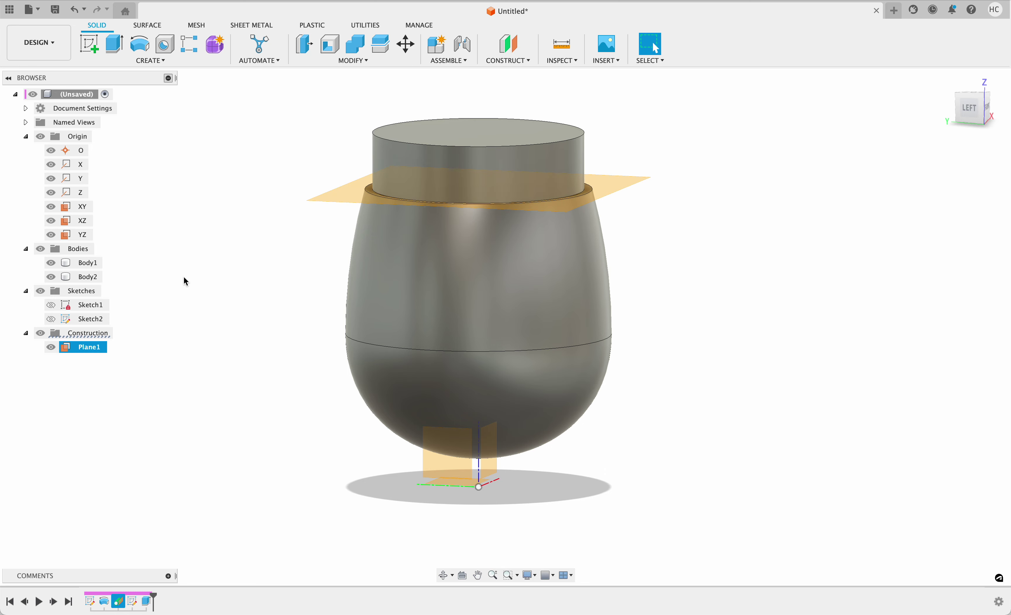
click(96, 319)
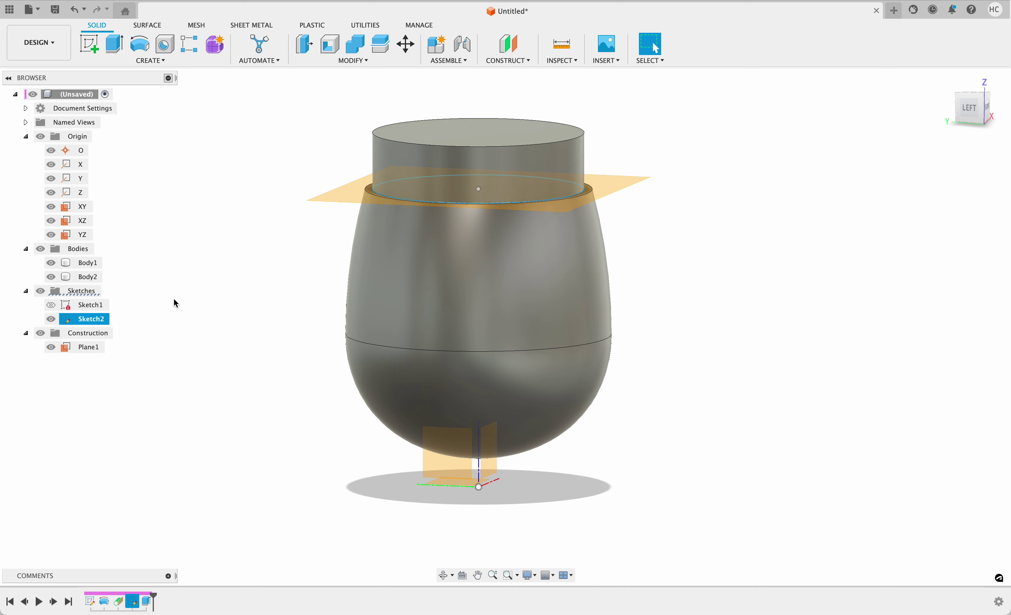
click(84, 277)
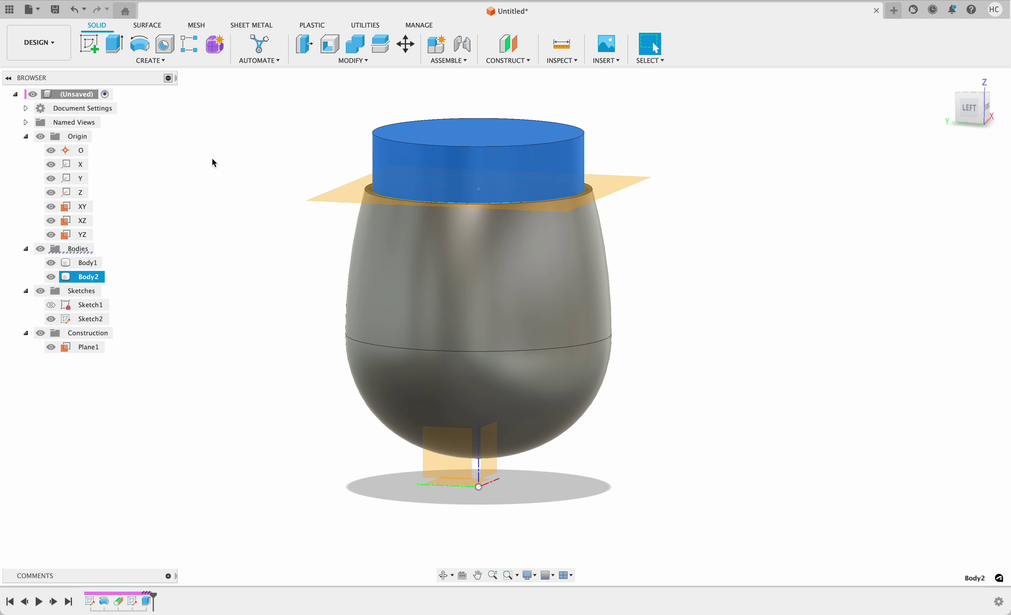
Undo the disc extrusion, its circle sketch and the tangent plane, keeping only the revolved body and its profile sketch
shift+middle_drag(249, 187, 335, 206)
click(269, 235)
key(super+z)
key(super+z)
key(super+z)
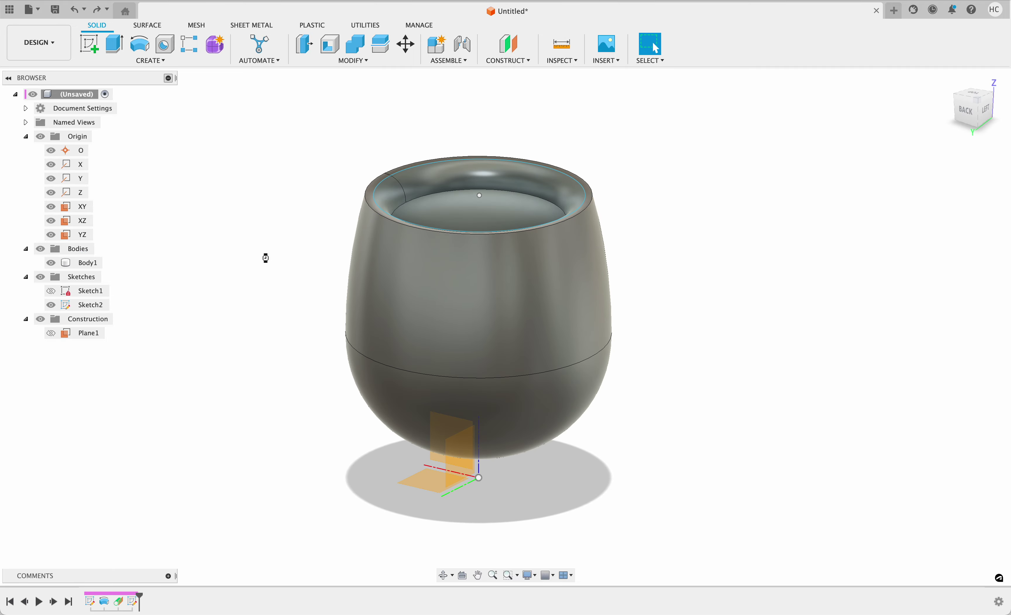
key(super+z)
key(super+z)
key(super+z)
key(super+z)
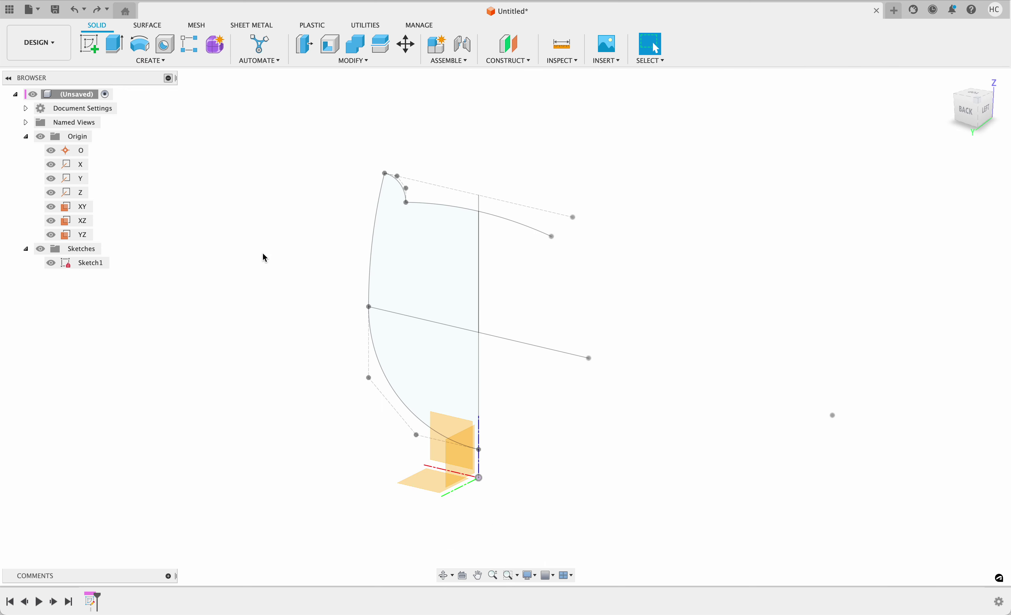
key(super+y)
key(super+y)
shift+middle_drag(248, 399, 350, 353)
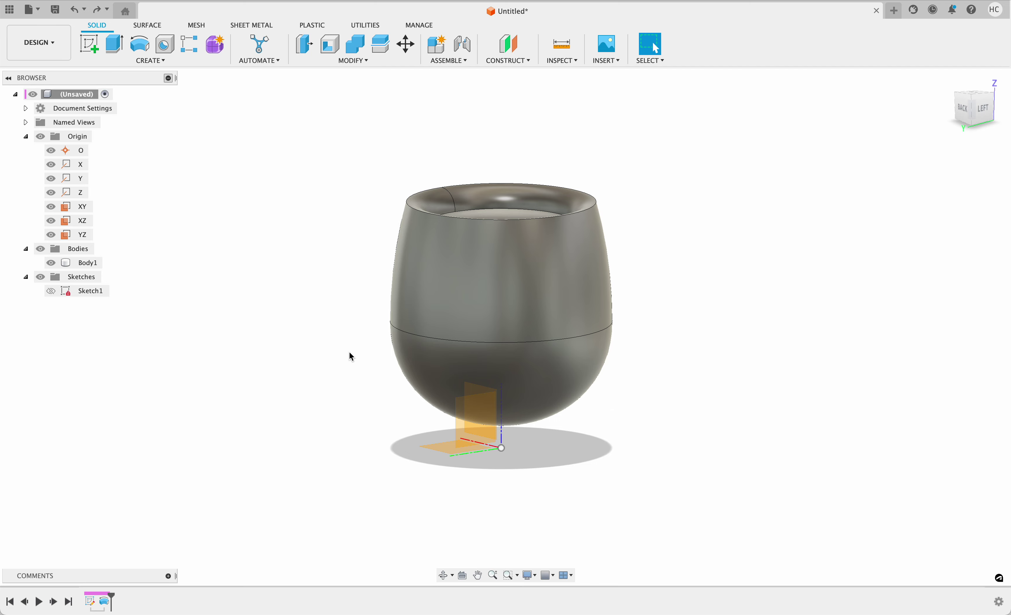
shift+middle_drag(349, 353, 379, 373)
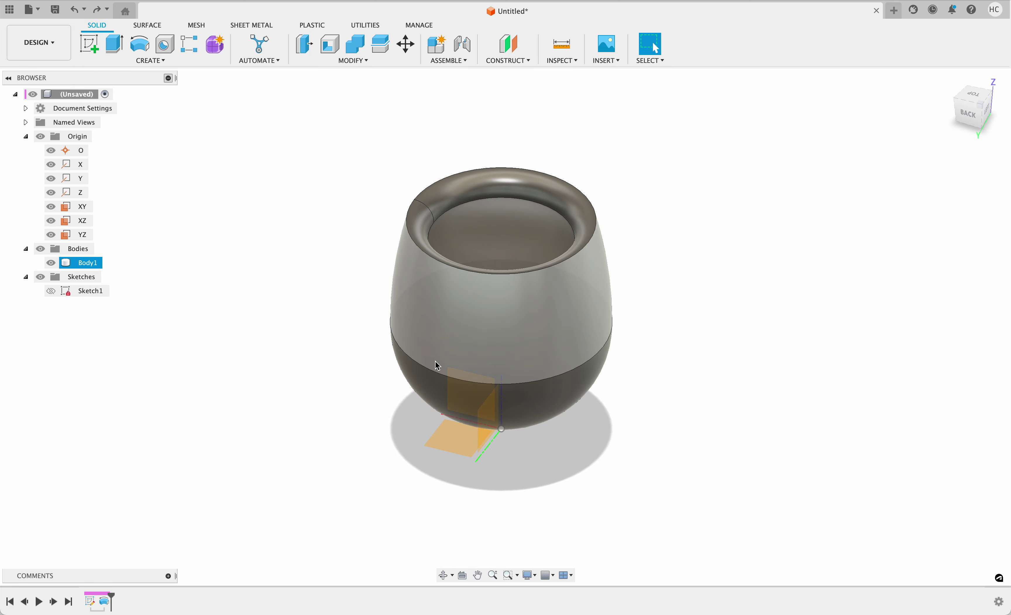
Show Sketch1 and hide the revolved body briefly to inspect the profile before showing the body again
click(51, 291)
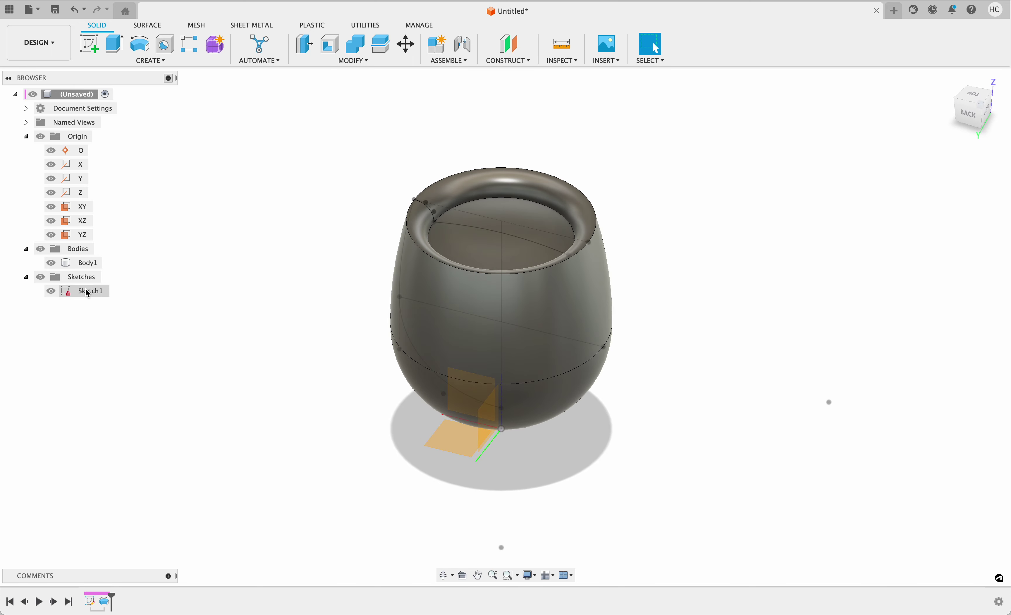
click(50, 263)
mouse_move(269, 241)
shift+middle_down()
mouse_move(274, 276)
mouse_move(261, 301)
mouse_move(266, 262)
mouse_move(330, 228)
mouse_move(309, 233)
mouse_move(333, 240)
shift+middle_up()
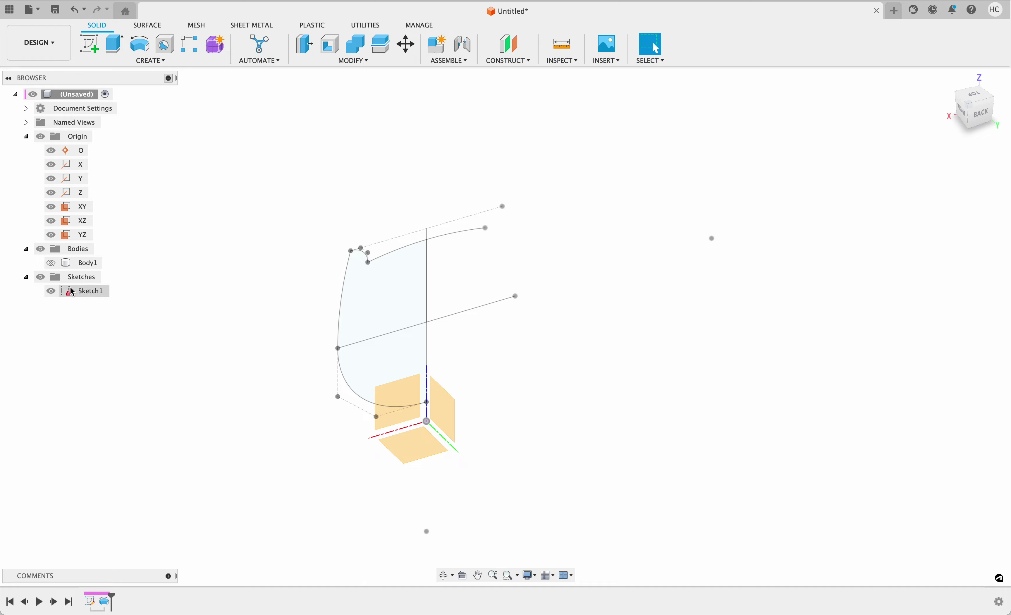
click(51, 262)
Create a plane tangent to the rounded inner rim face at the profile sketch's outer rim point
scroll(370, 226, up, 5)
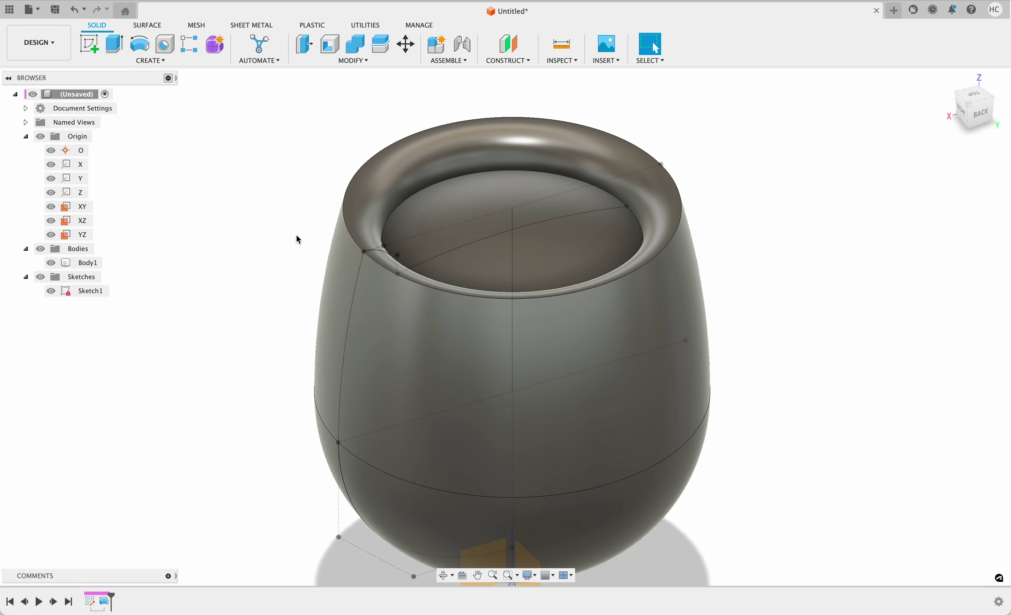
scroll(232, 279, down, 3)
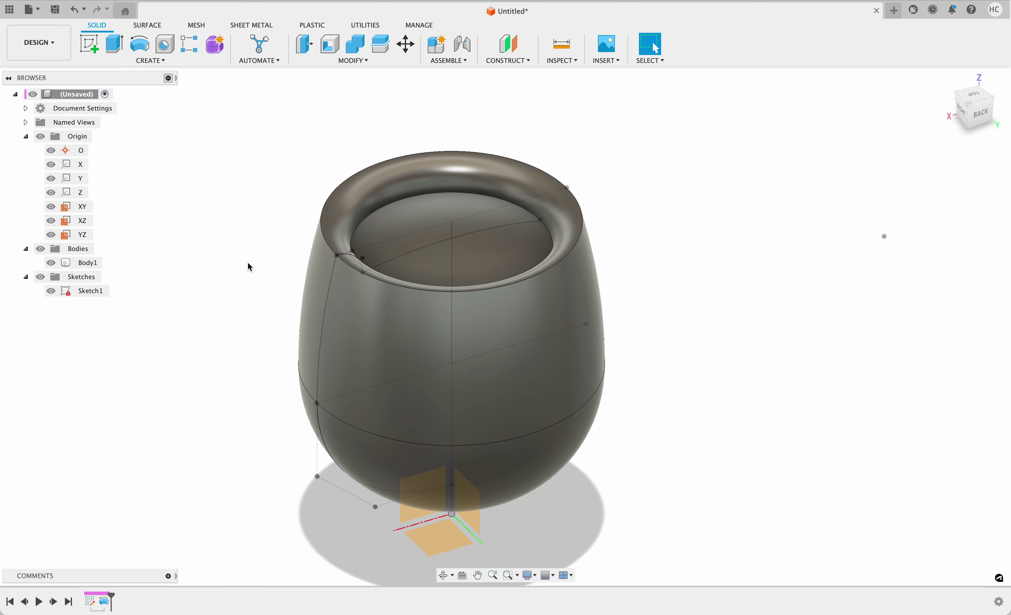
click(514, 62)
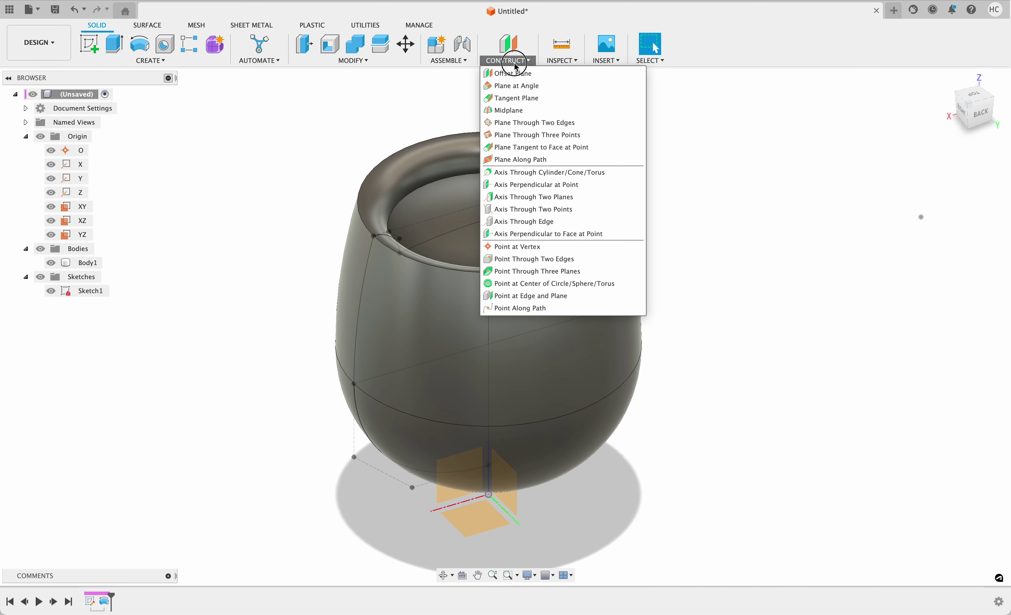
click(555, 148)
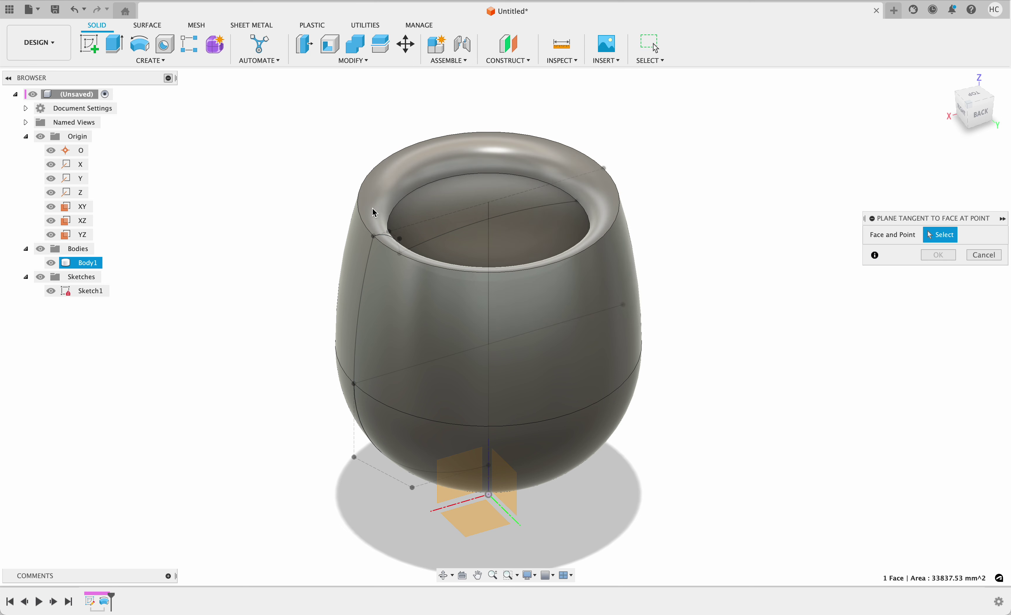
click(375, 238)
click(374, 236)
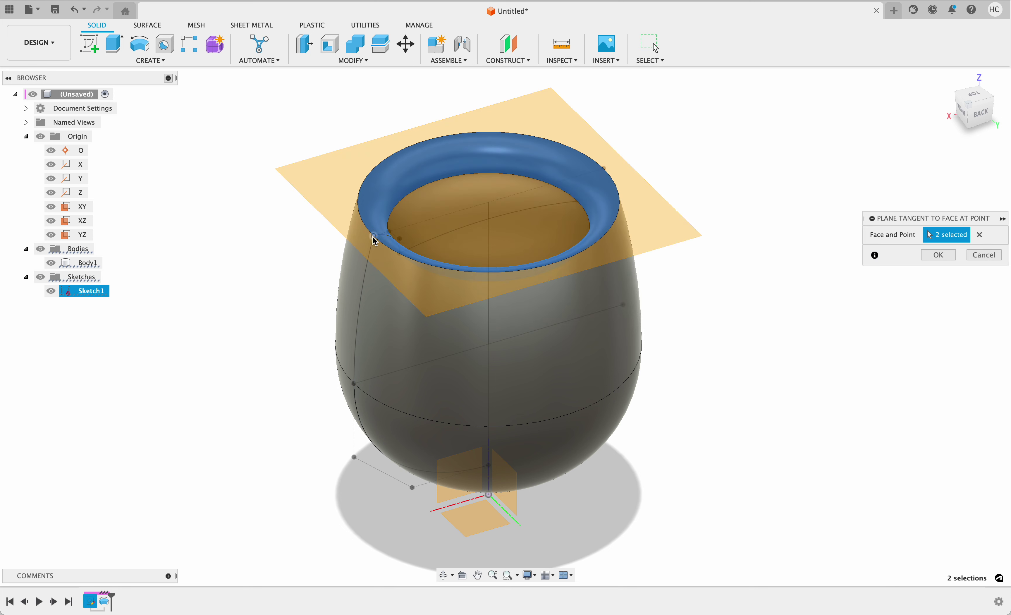
click(932, 255)
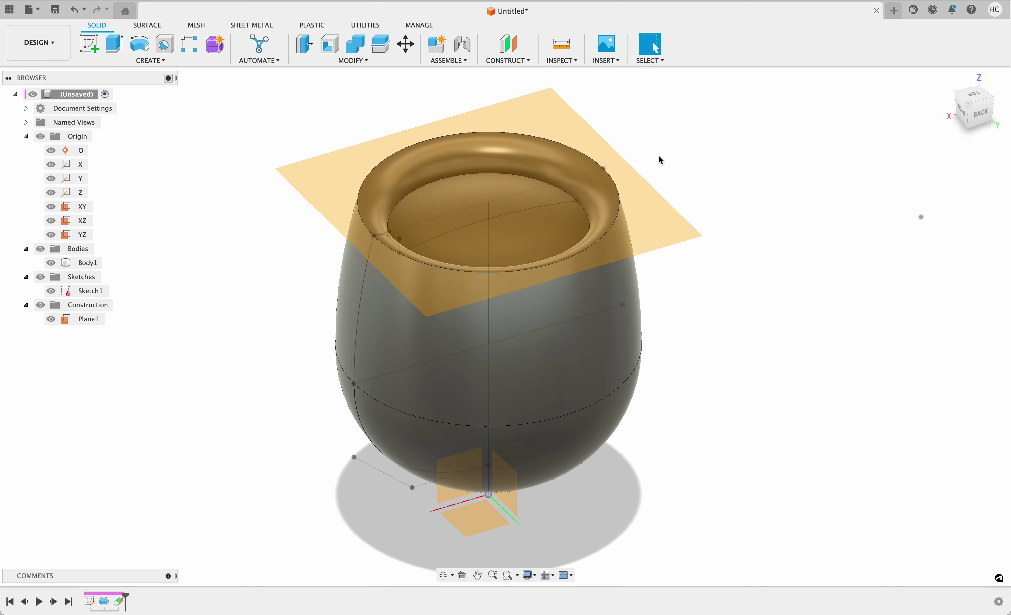
click(739, 144)
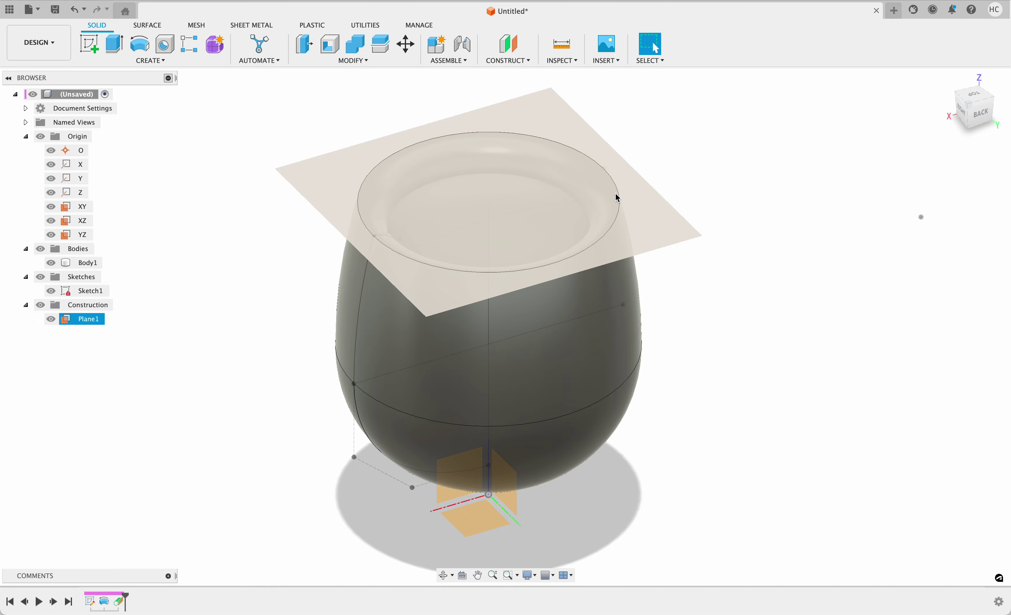
Start a new sketch on the tangent plane at the body's rim
click(90, 45)
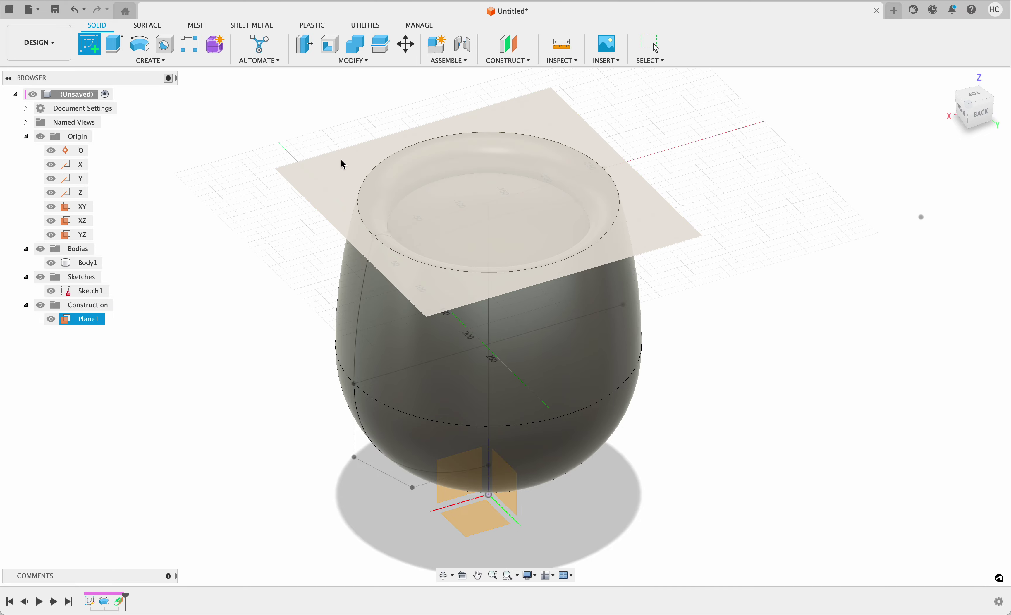
click(347, 181)
middle_drag(169, 302, 120, 298)
shift+middle_drag(437, 491, 532, 421)
scroll(320, 257, down, 3)
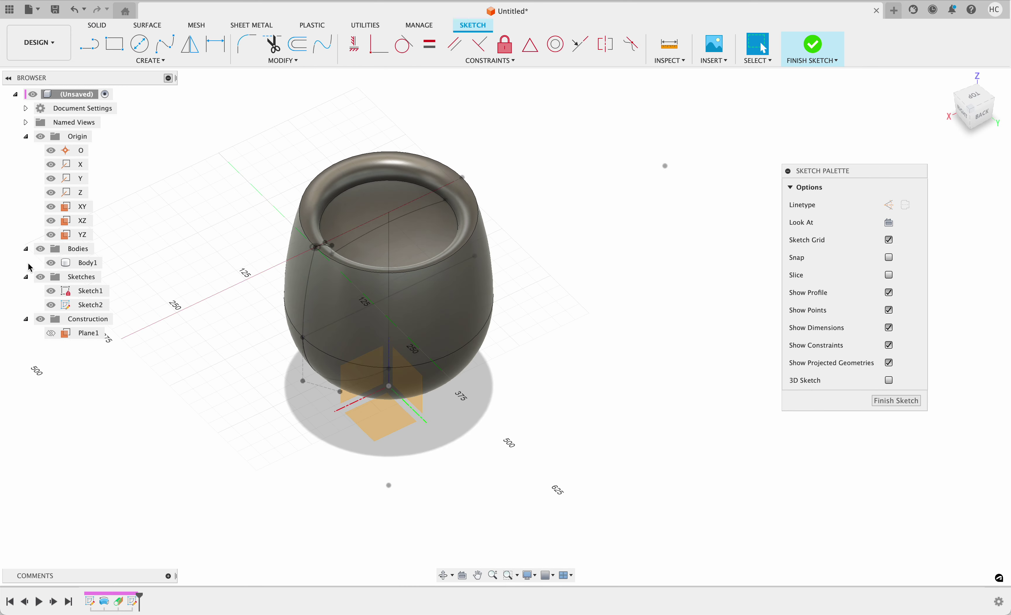
Hide Sketch1 and, with the body temporarily hidden, try to delete the new sketch's point on the rim
click(50, 262)
click(318, 249)
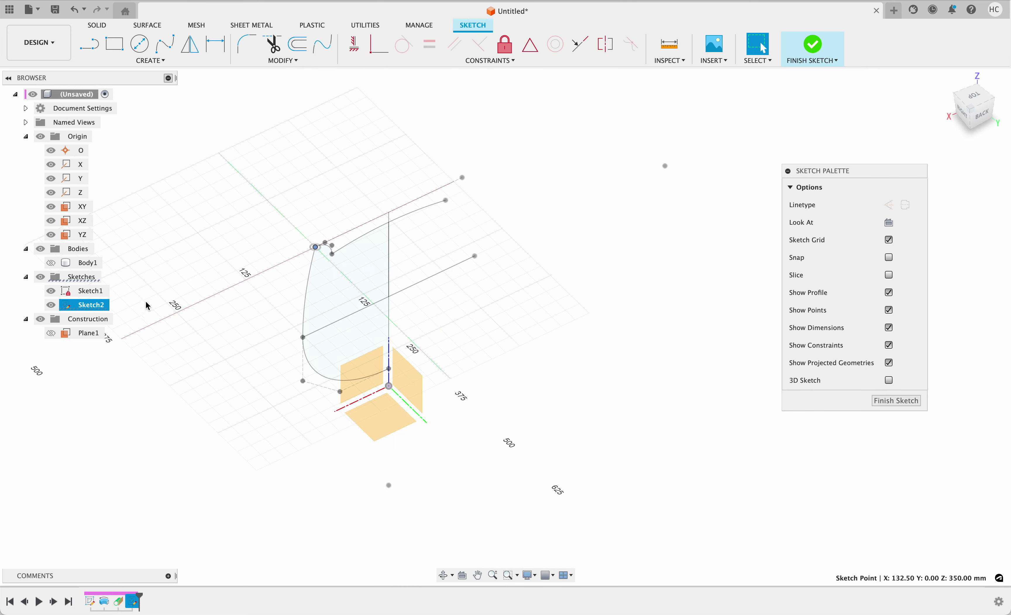
click(51, 291)
scroll(297, 238, down, 3)
key(Delete)
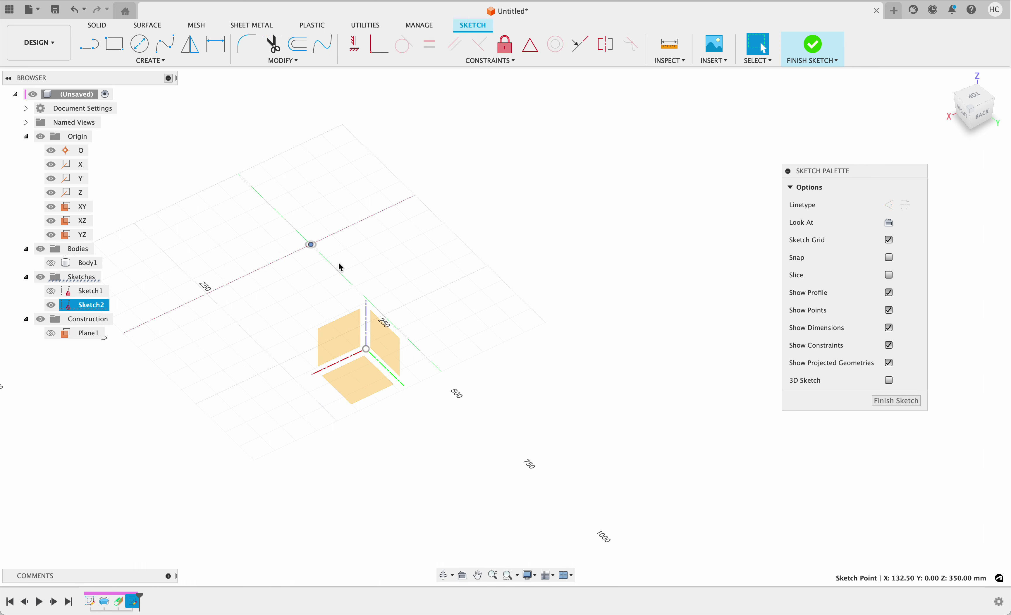
click(51, 263)
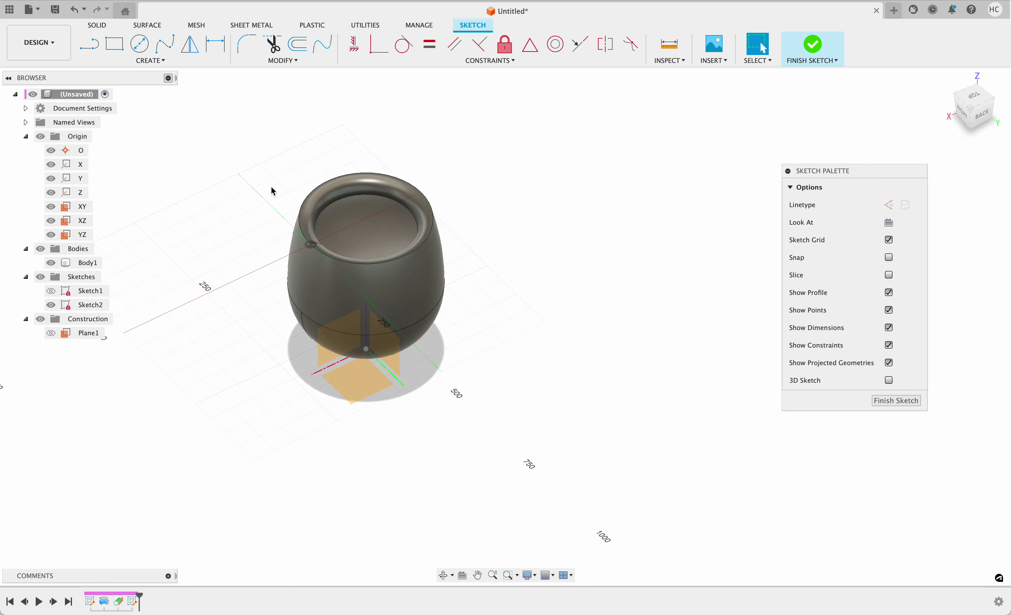
Project the body's outer rim edge into the sketch with the projection link on, and hide the body to check the circular profile
scroll(272, 188, up, 5)
key(p)
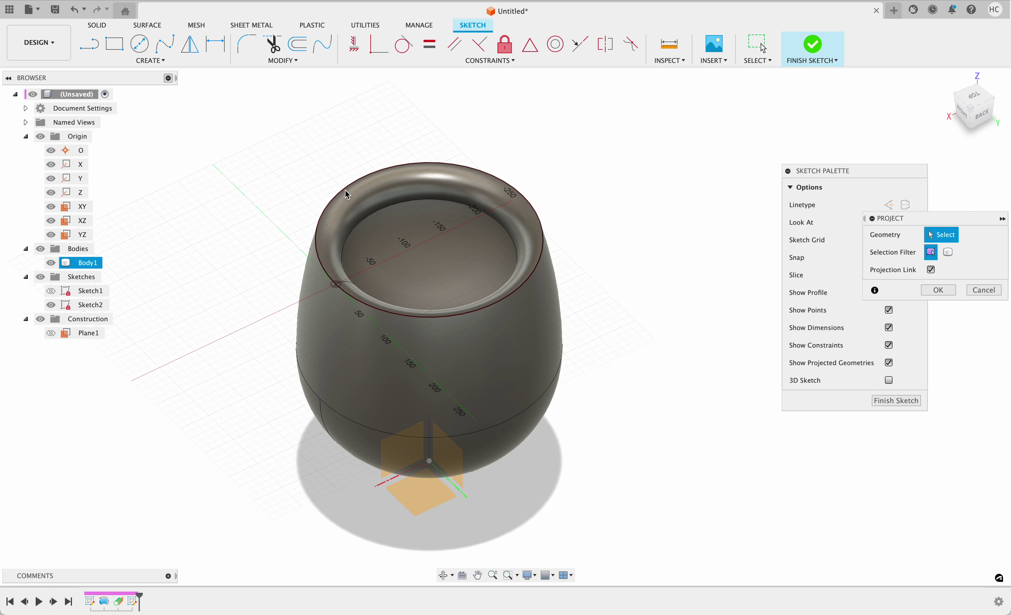
click(346, 190)
click(940, 290)
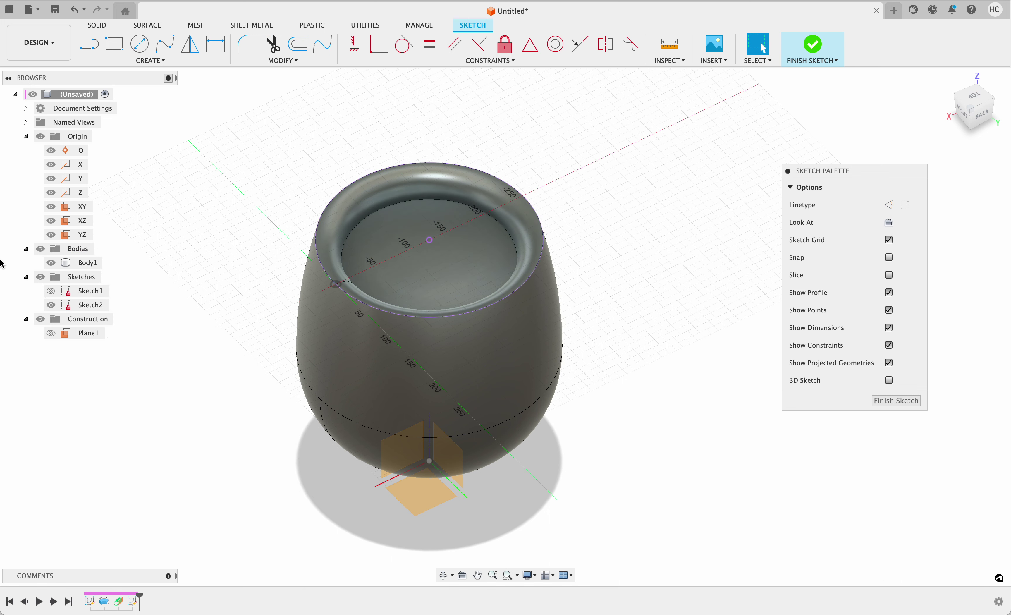
click(51, 263)
click(379, 208)
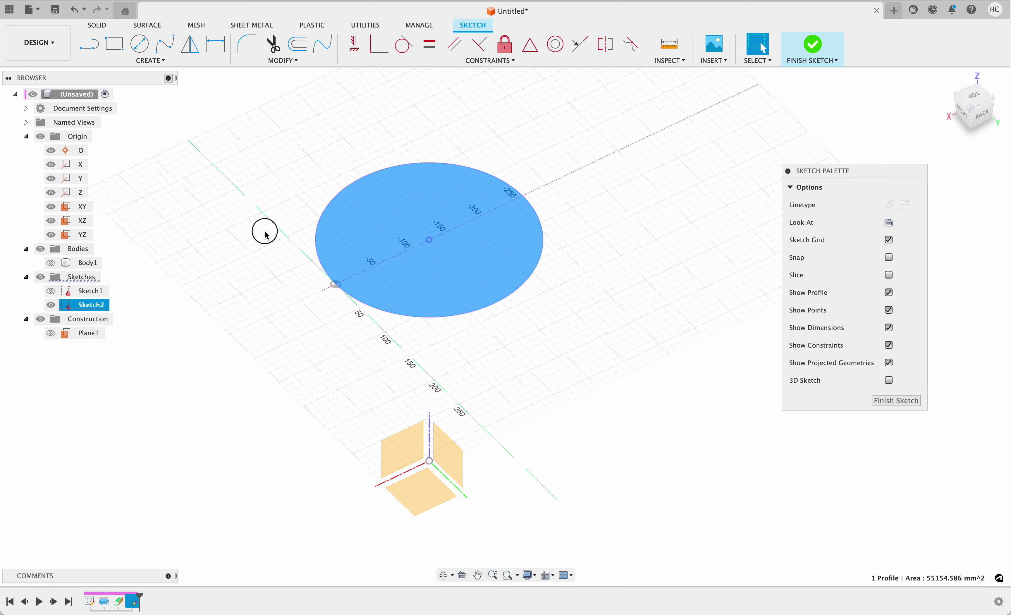
click(262, 230)
Extrude the projected rim circle upward from the tangent plane as a new body
mouse_move(538, 330)
shift+middle_down()
mouse_move(540, 289)
mouse_move(541, 323)
shift+middle_up()
click(483, 219)
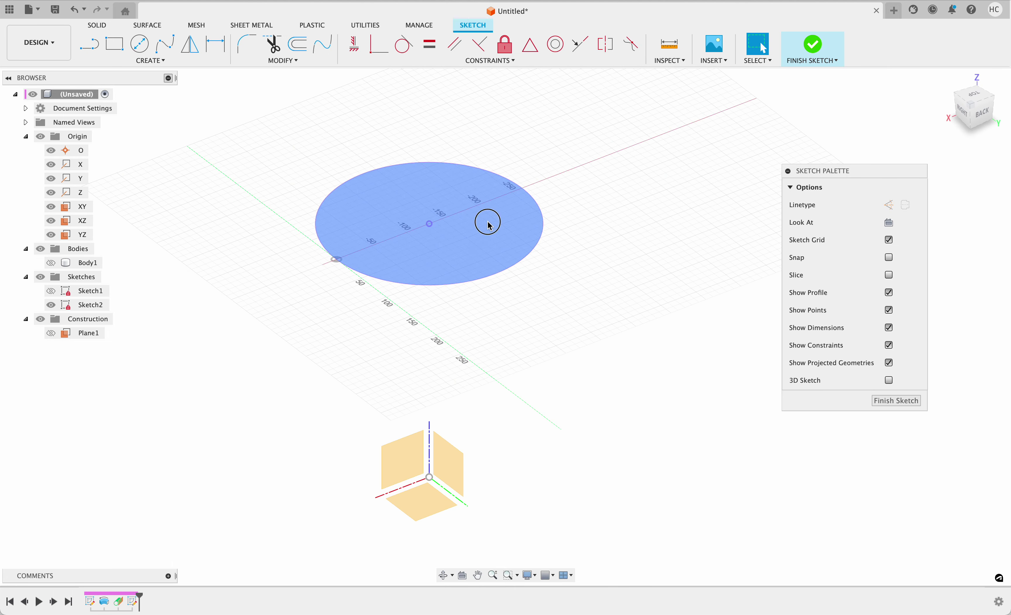
key(e)
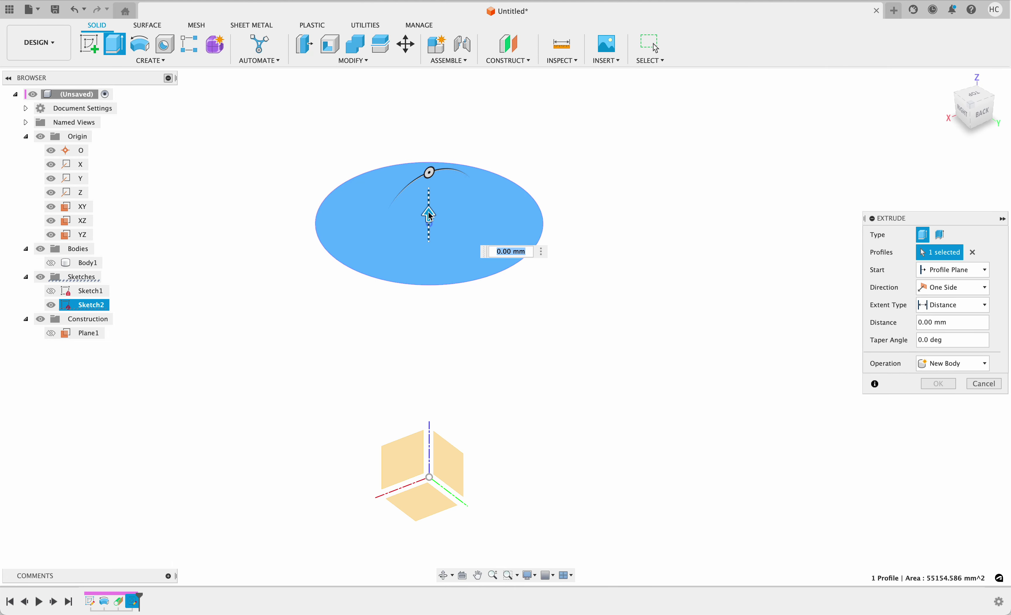
drag(431, 215, 435, 131)
key(Return)
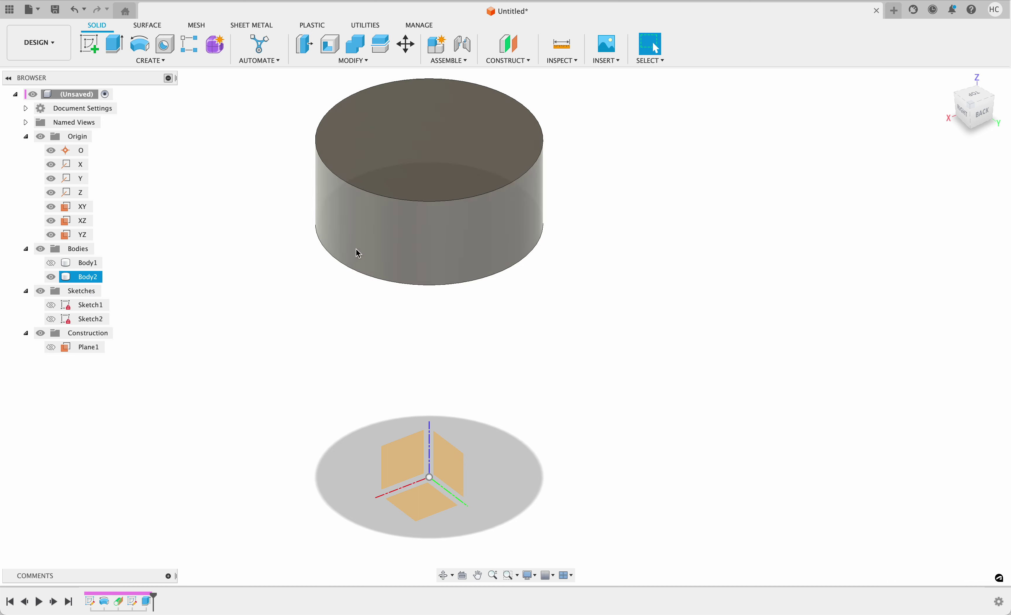
Show the revolved body again and select its rim edge to check the fit with the extruded disc
click(51, 262)
shift+middle_drag(212, 345, 316, 213)
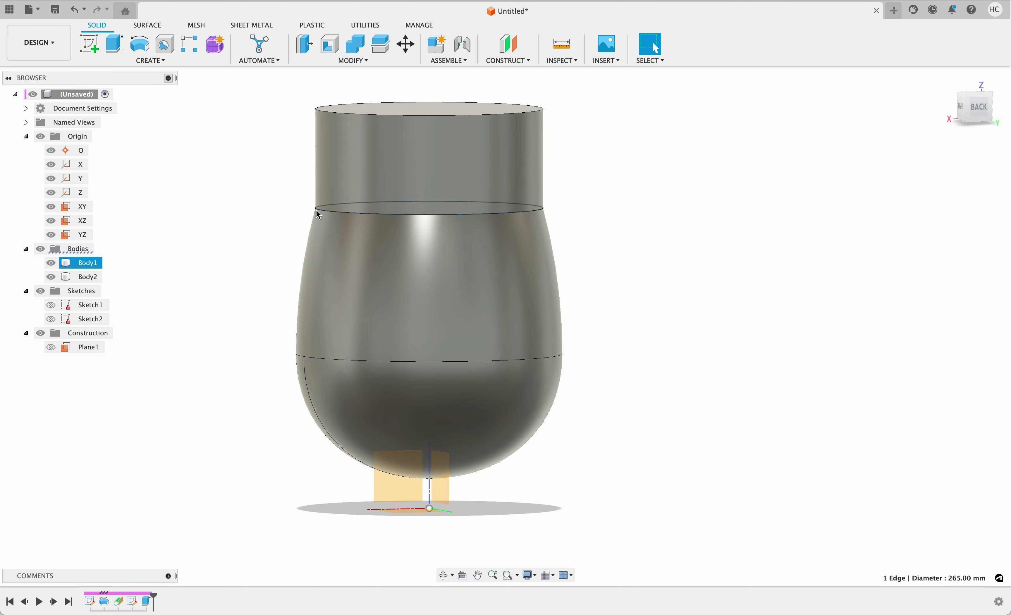
click(318, 206)
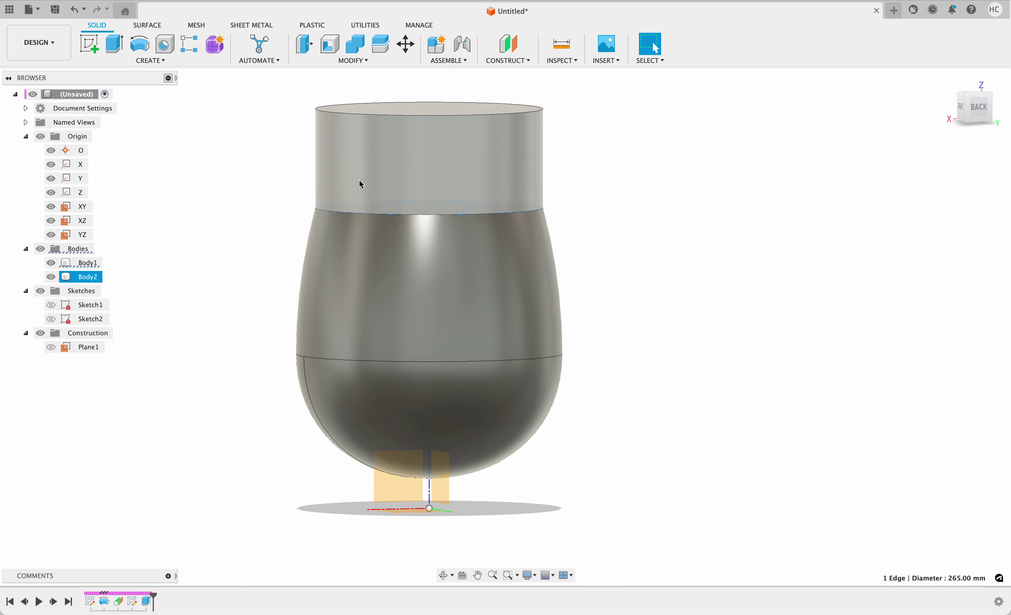
Select the extruded disc and the revolved body's upper side face in turn to compare the two bodies
click(85, 277)
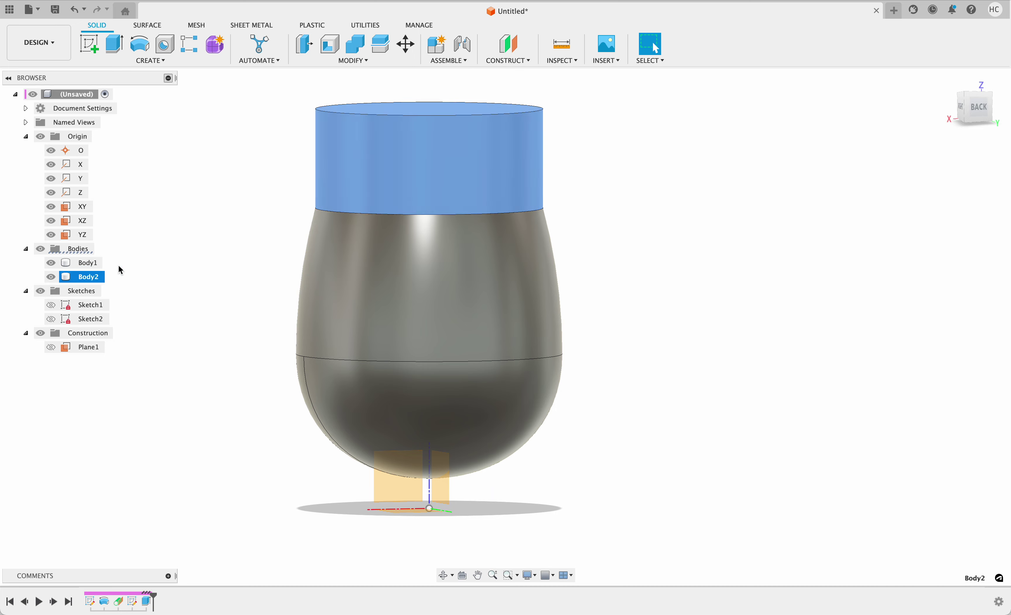
click(252, 228)
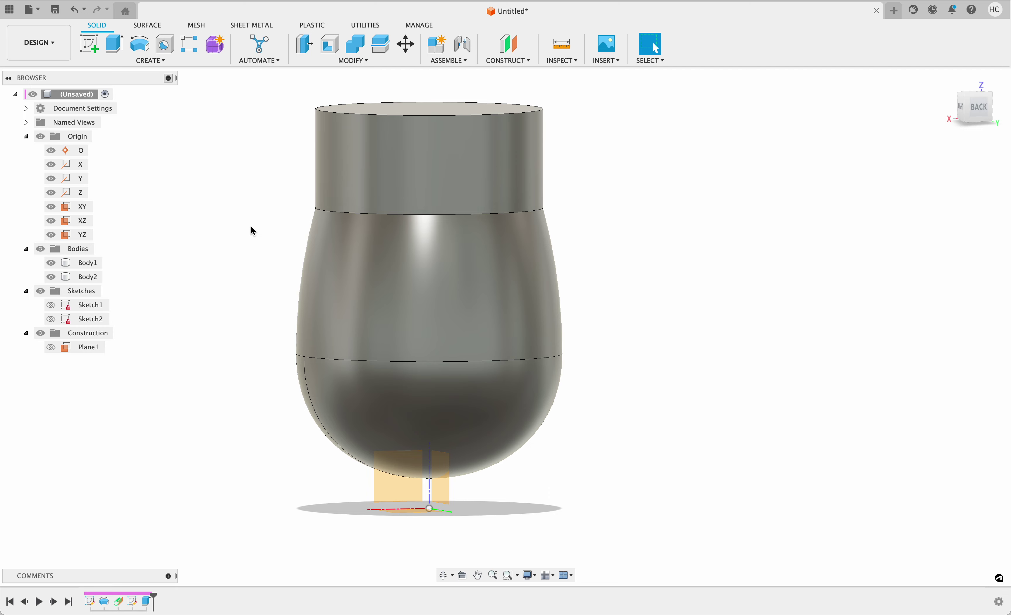
click(442, 253)
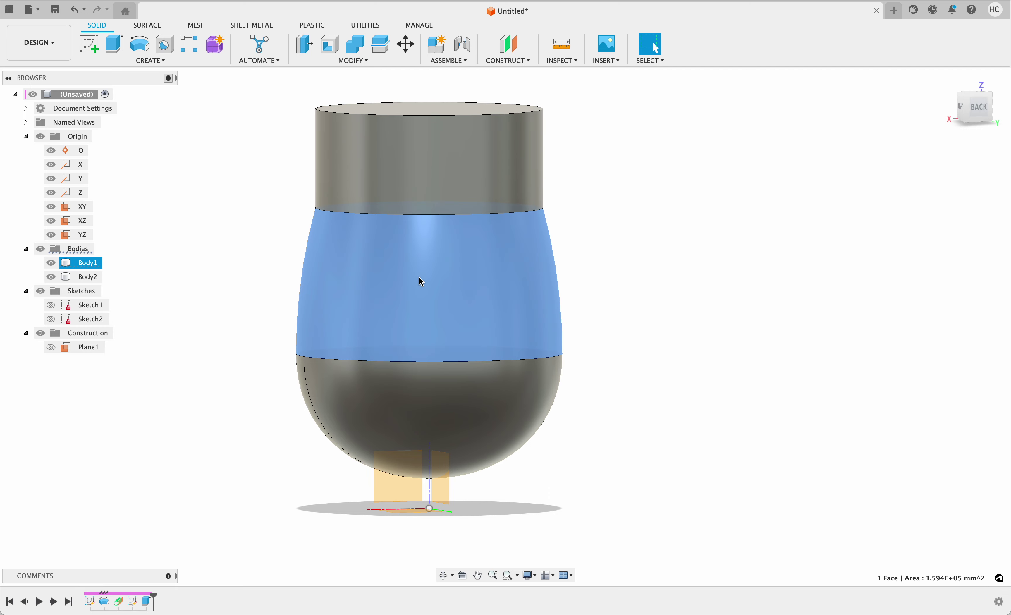
click(223, 278)
Edit Sketch1 to set the overall rim width dimension to 200 mm, and finish the sketch to update both bodies
right_click(83, 306)
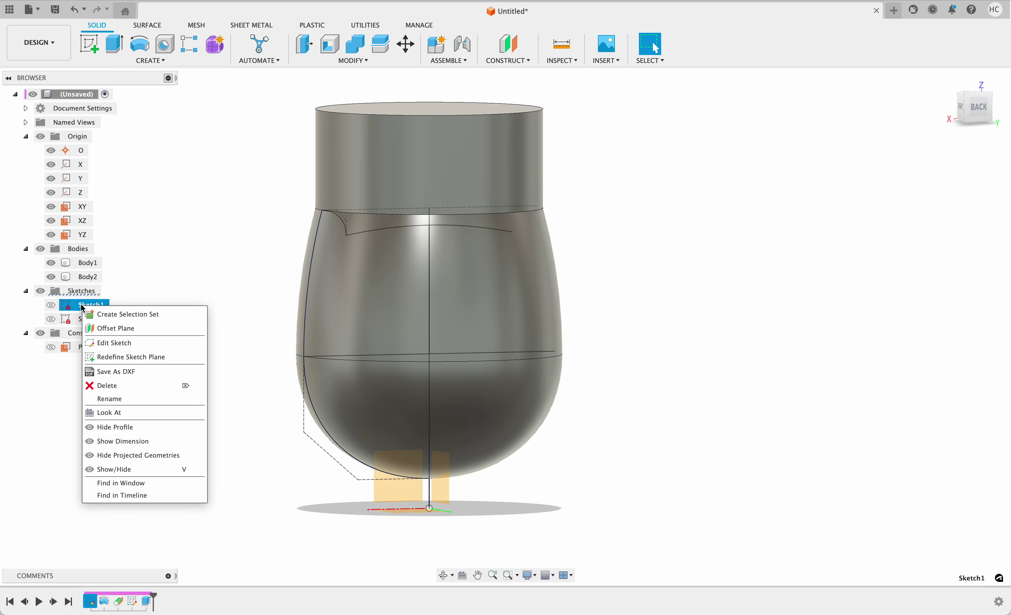
click(136, 343)
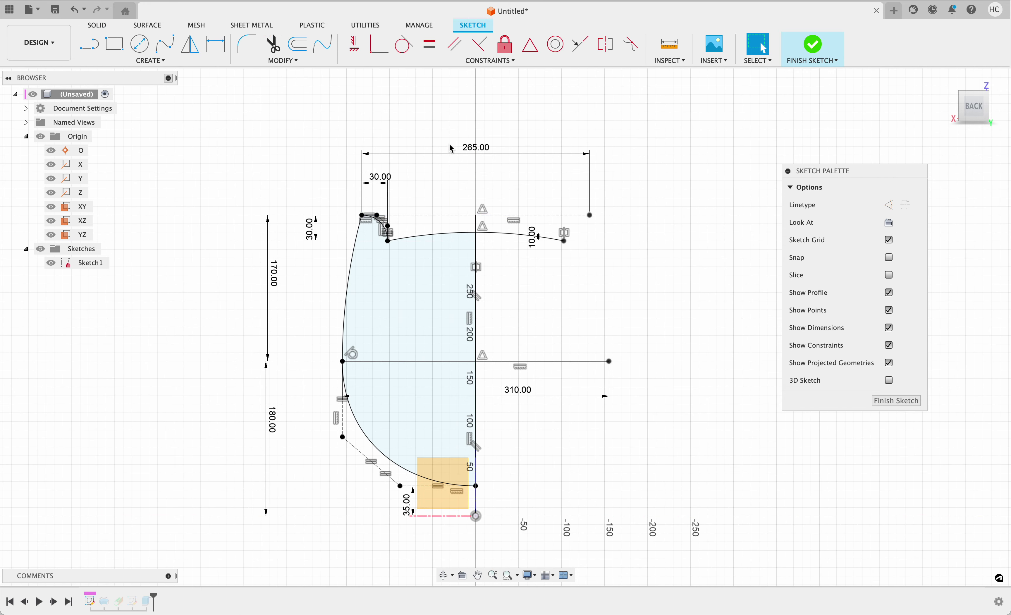
double_click(464, 147)
text(200)
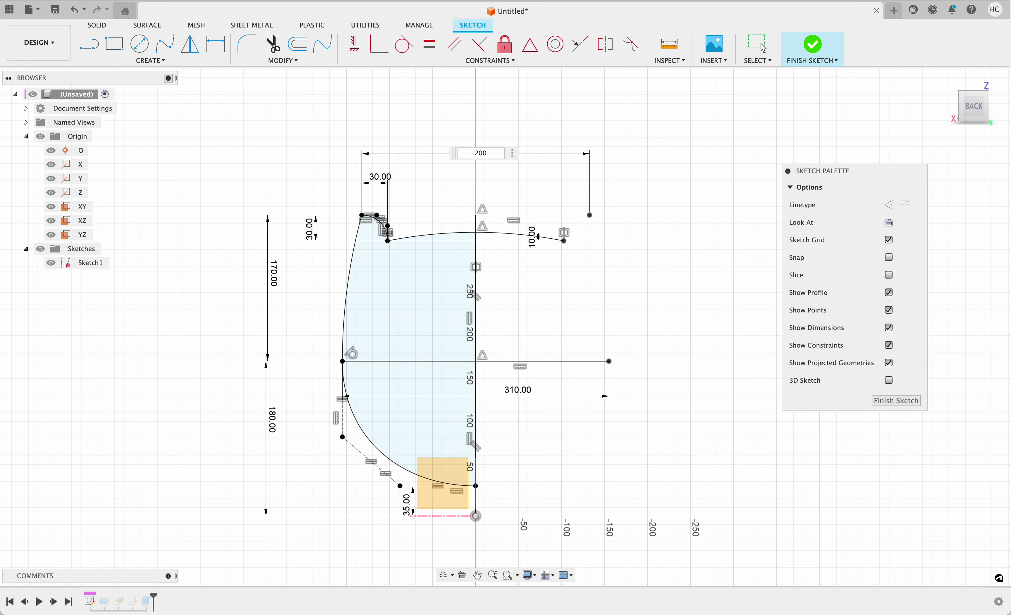
key(Return)
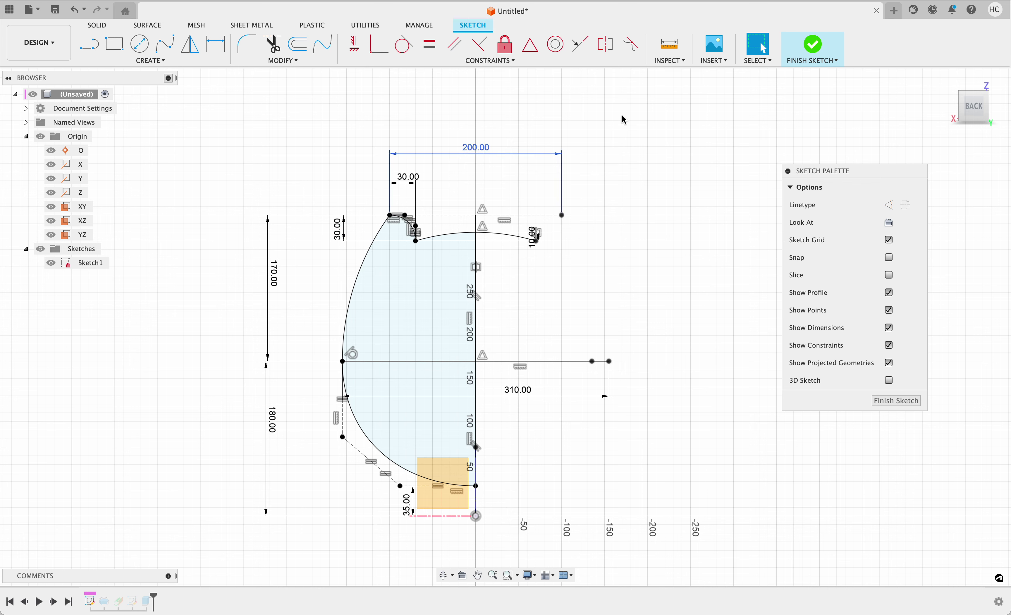
click(813, 46)
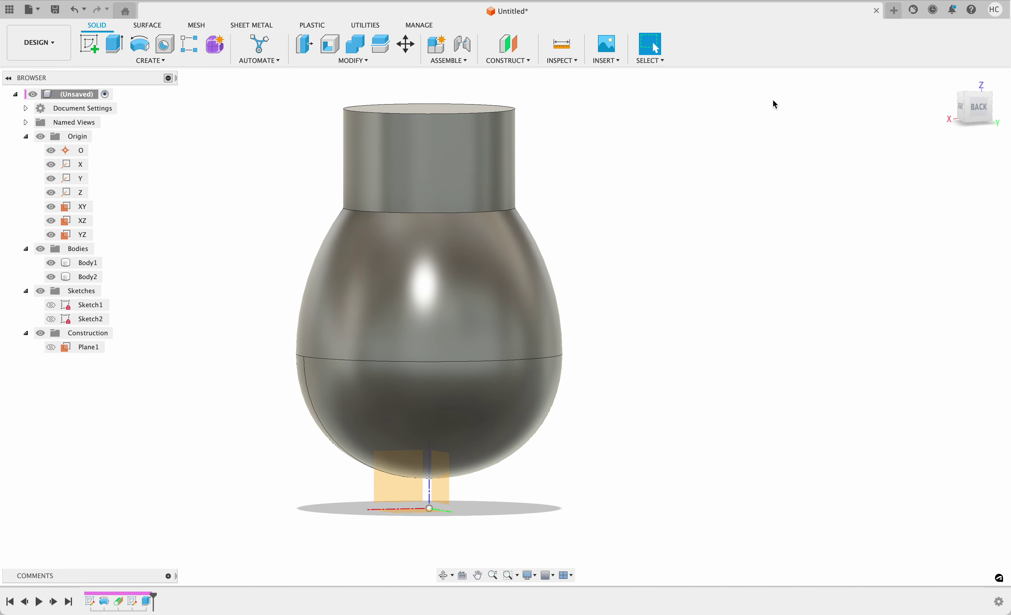
click(459, 152)
click(559, 147)
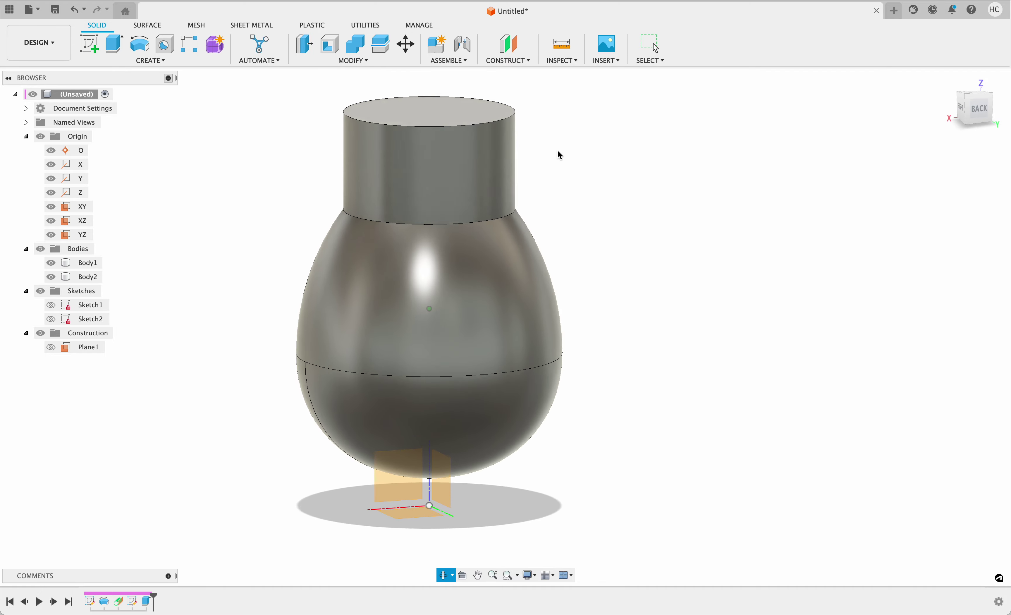
Show Sketch2 and open it for editing with the projected rim circle in view
click(51, 319)
right_click(79, 319)
click(105, 356)
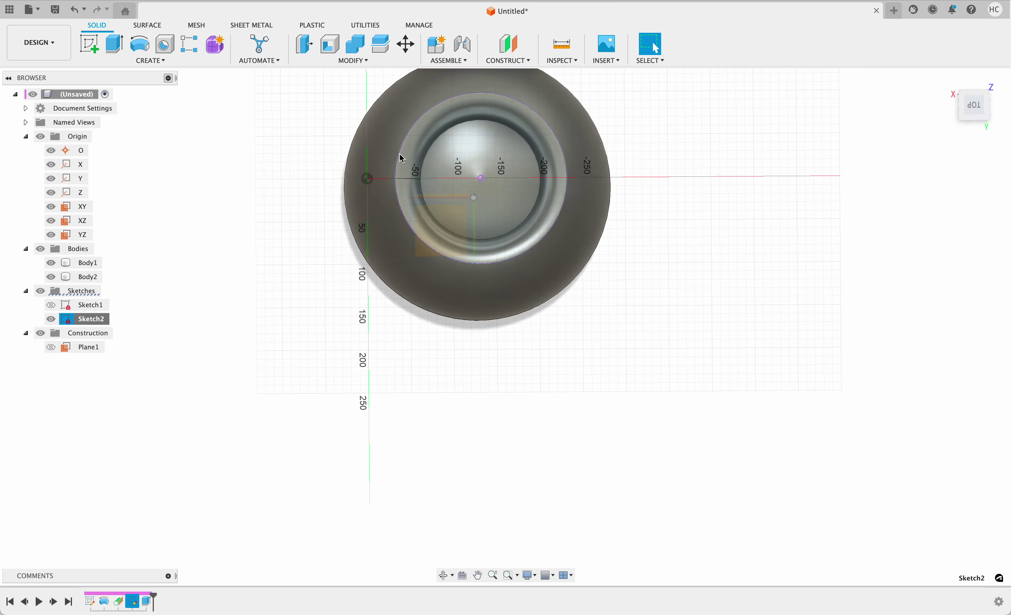
mouse_move(464, 107)
shift+middle_down()
mouse_move(270, 323)
mouse_move(352, 288)
mouse_move(355, 250)
shift+middle_up()
scroll(355, 223, down, 3)
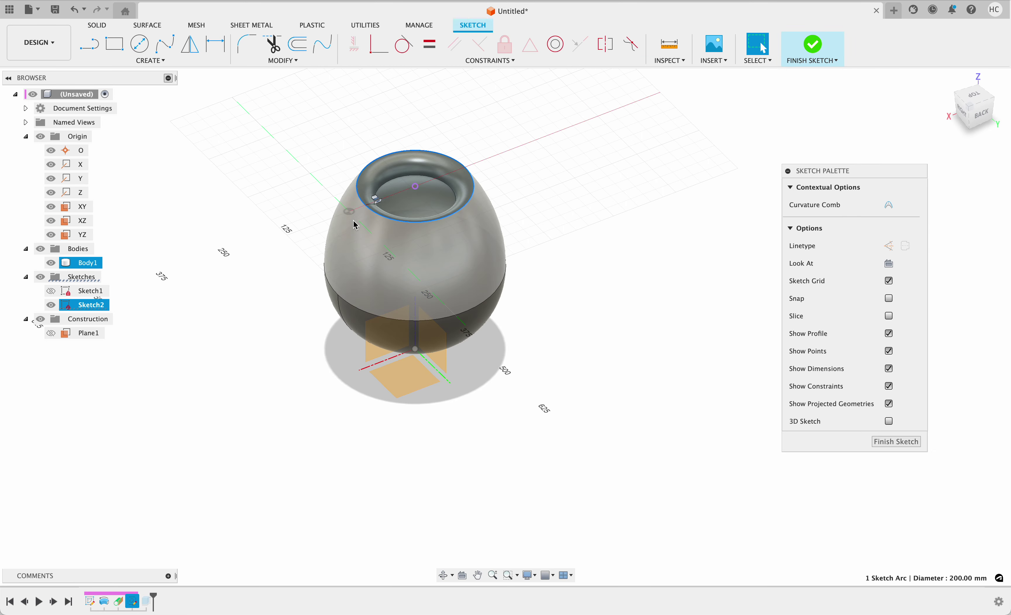
scroll(354, 223, up, 5)
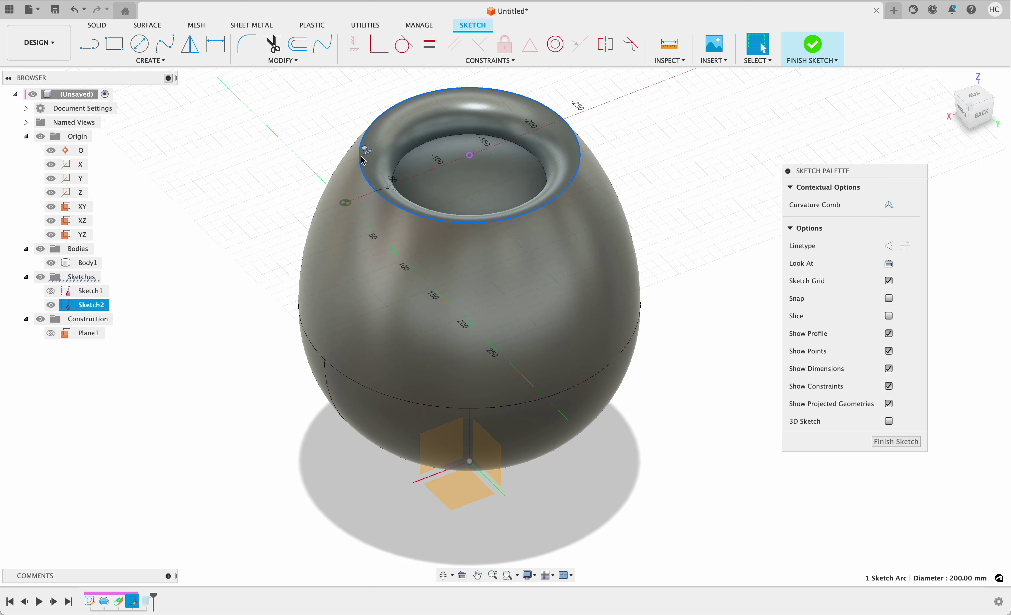
Inspect Sketch2's closed profile and projected rim circle, finish the sketch, and check the disc against the revolved body
click(390, 160)
shift+middle_drag(390, 160, 267, 289)
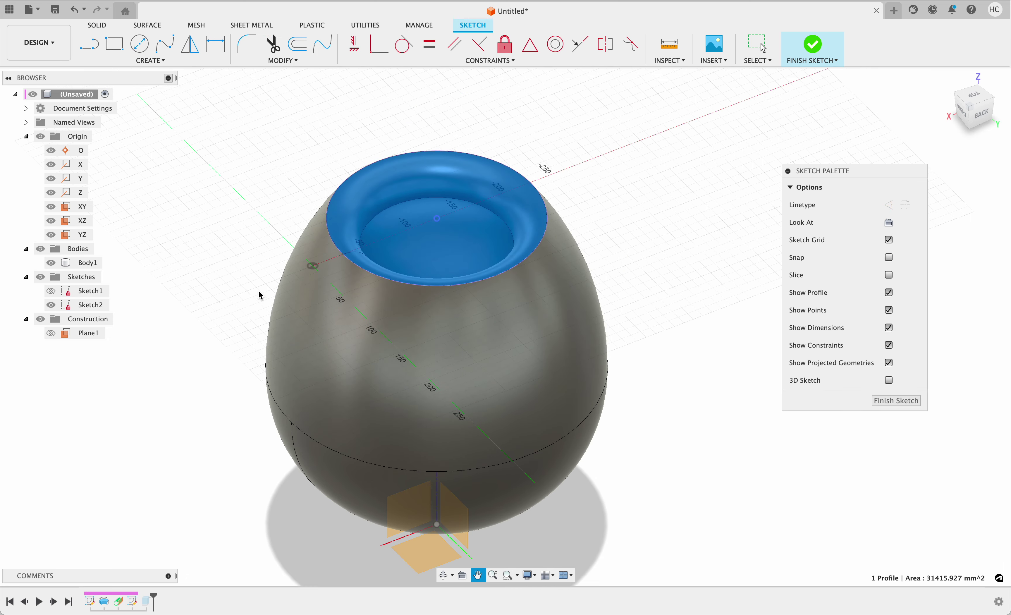
shift+middle_drag(379, 158, 307, 179)
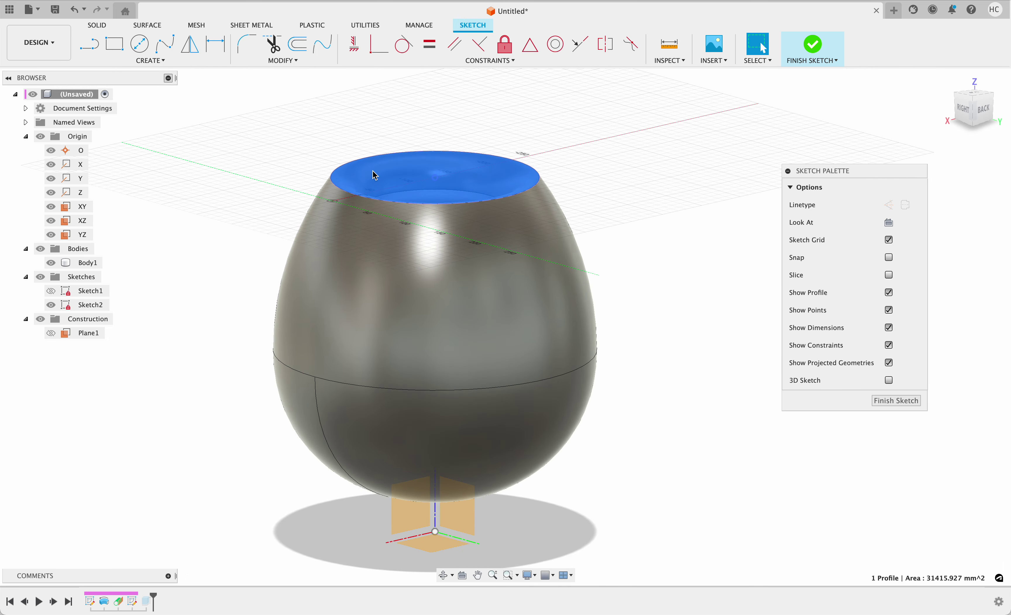
scroll(300, 182, up, 6)
scroll(297, 188, down, 6)
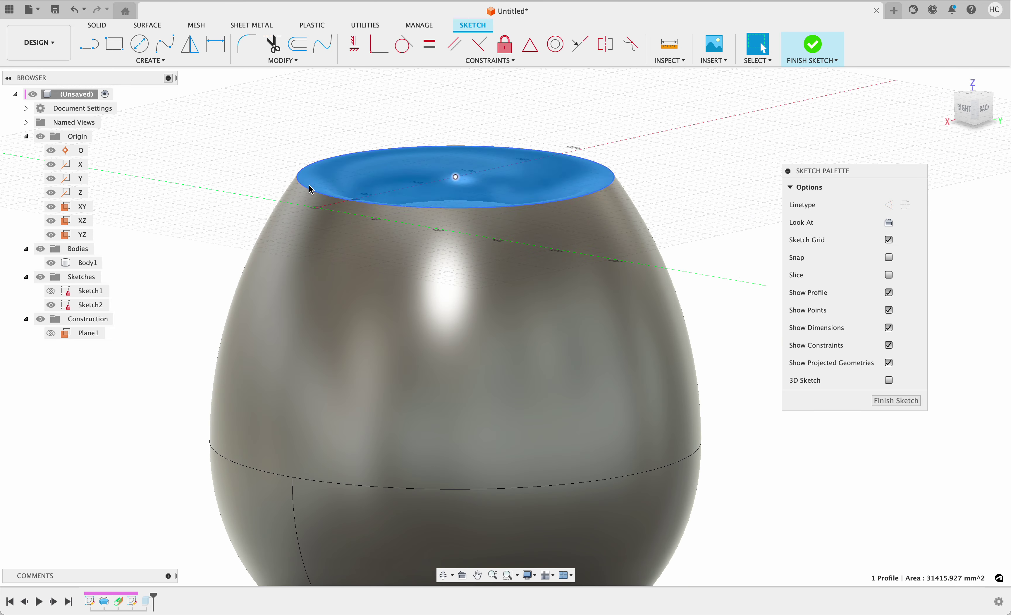
click(301, 181)
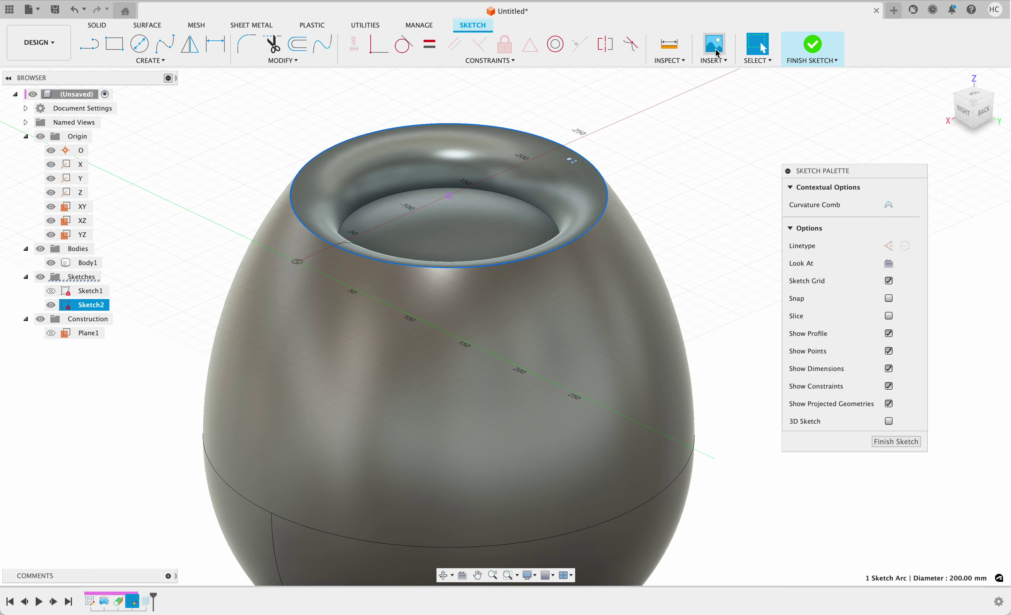
click(812, 44)
scroll(615, 179, down, 5)
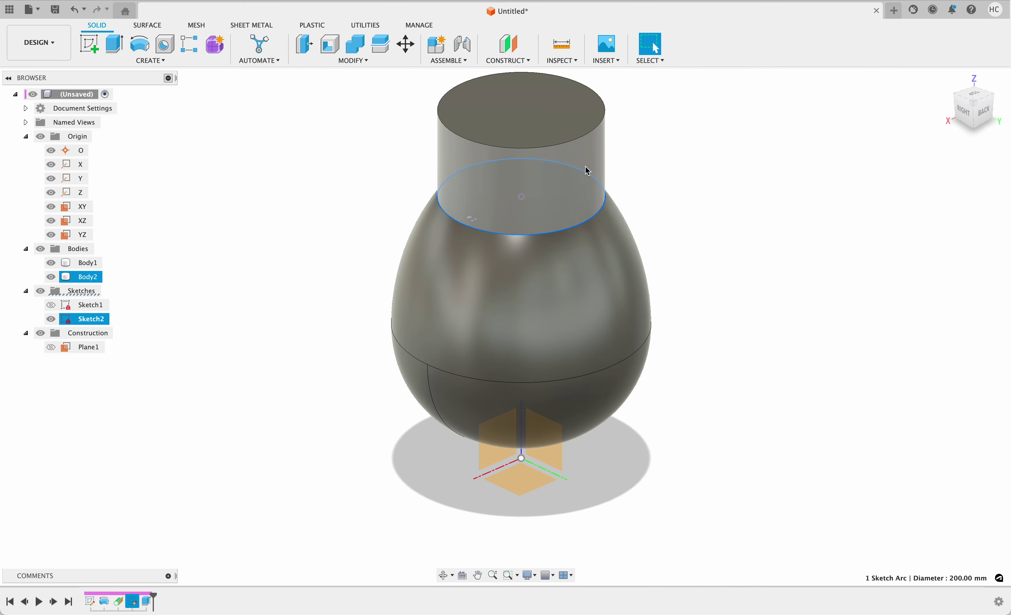
shift+middle_drag(587, 169, 510, 223)
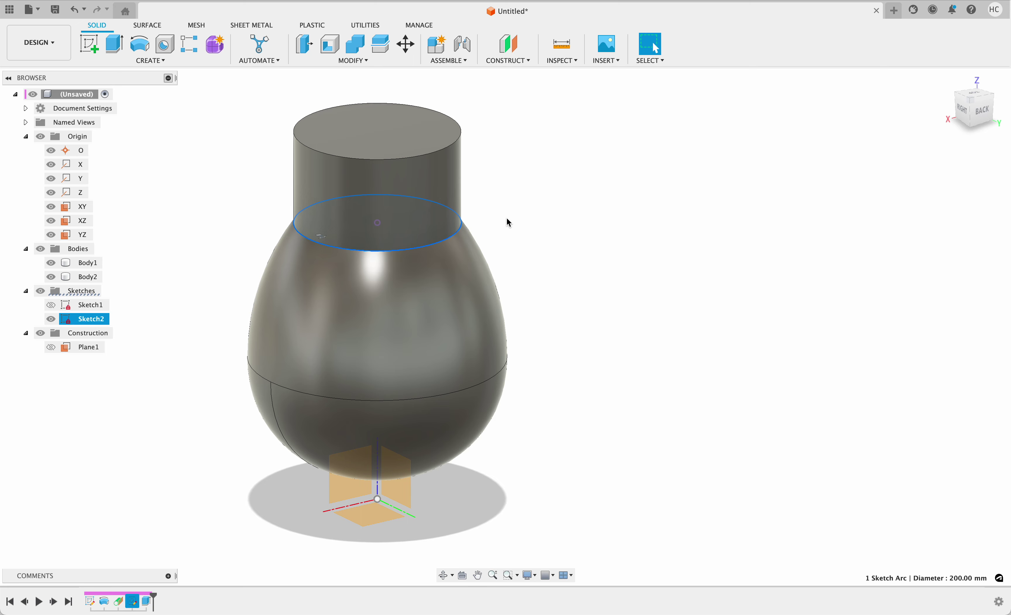
click(429, 300)
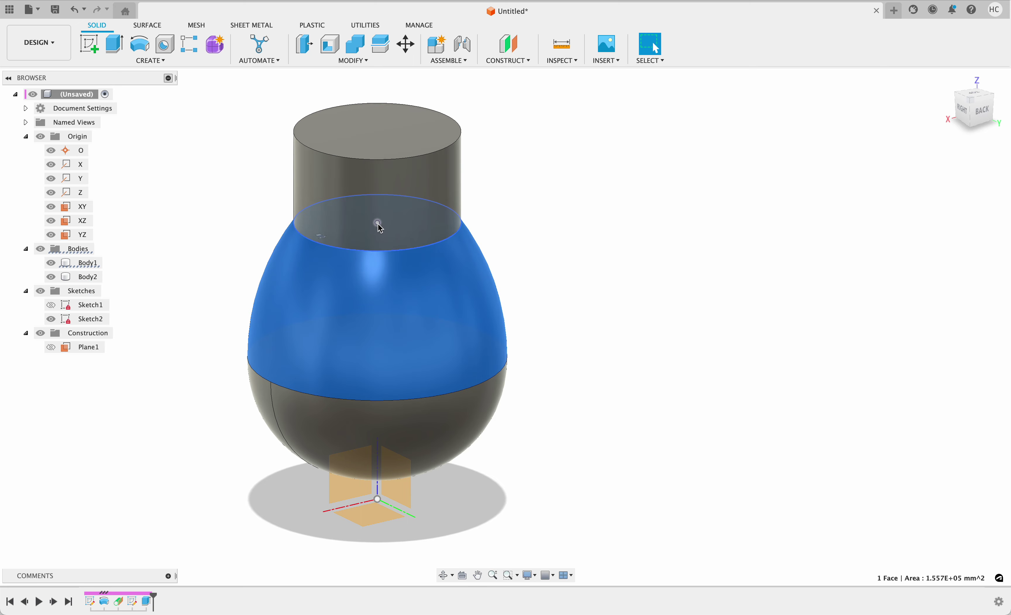
Edit Sketch2 to add an independent 265 mm diameter circle centred on the projected rim circle, and finish the sketch
right_click(394, 197)
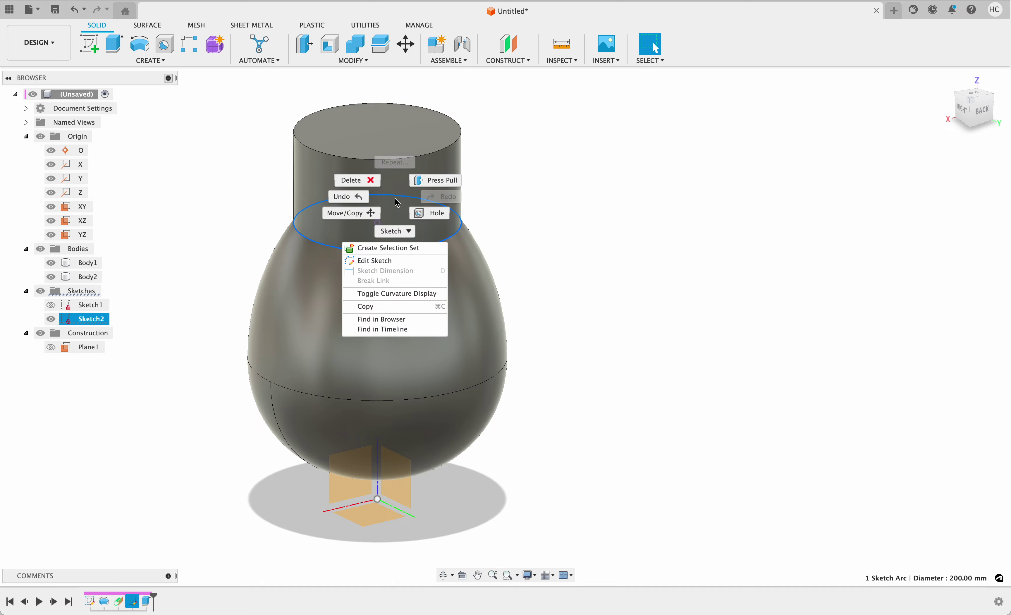
click(416, 262)
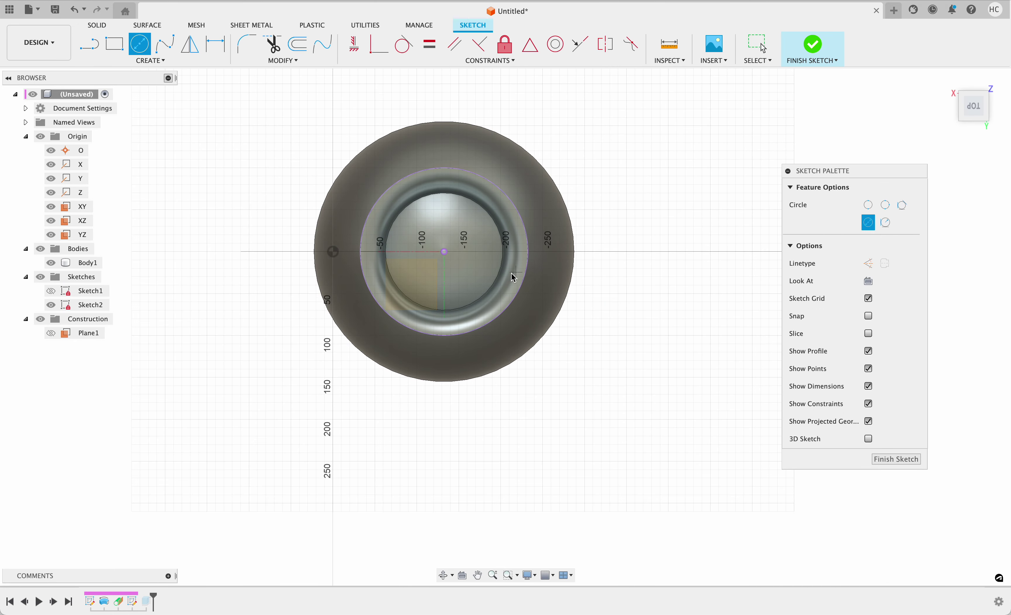
click(444, 252)
text(265)
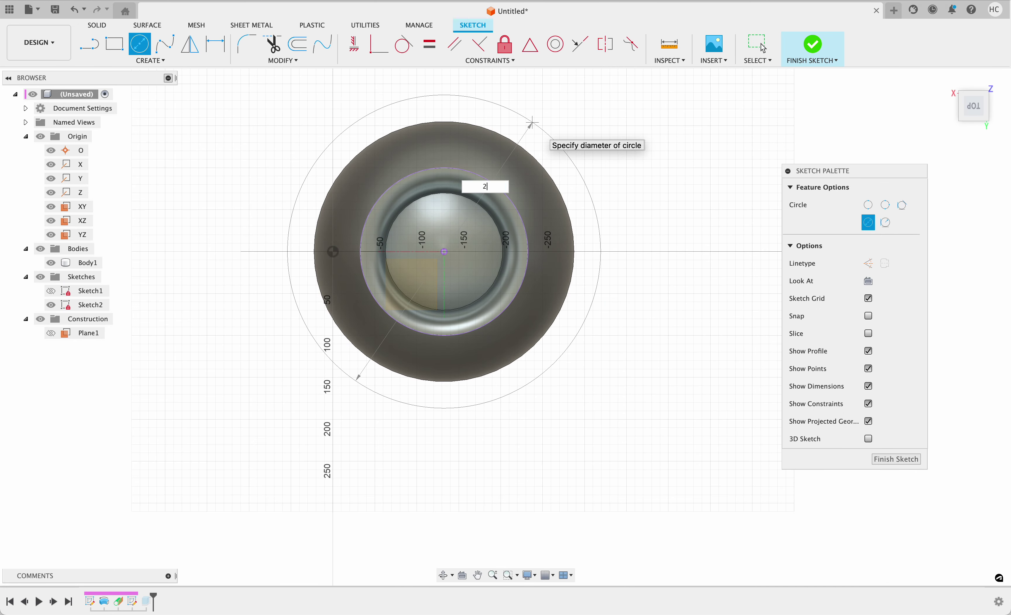
key(Return)
shift+middle_drag(602, 261, 611, 194)
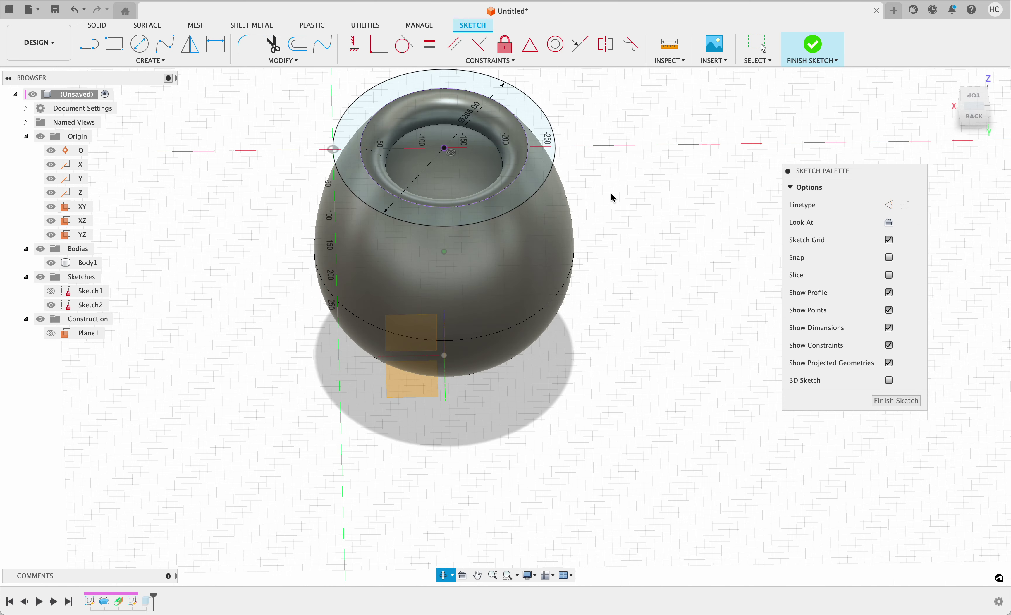
click(805, 38)
shift+middle_drag(709, 141, 653, 43)
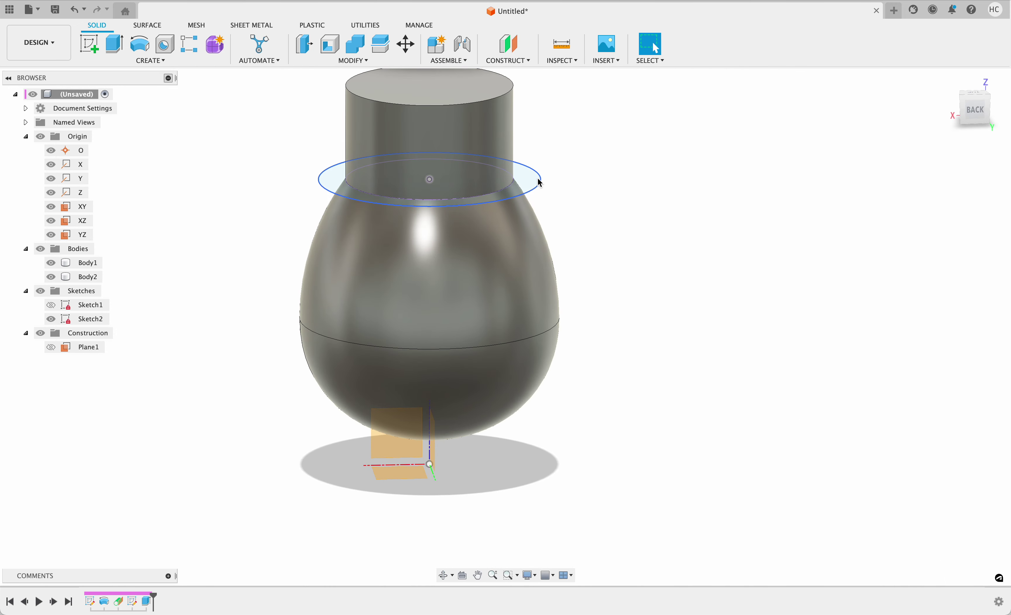
Reopen Sketch2 from the independent circle and undo the addition of that circle
click(543, 184)
double_click(544, 185)
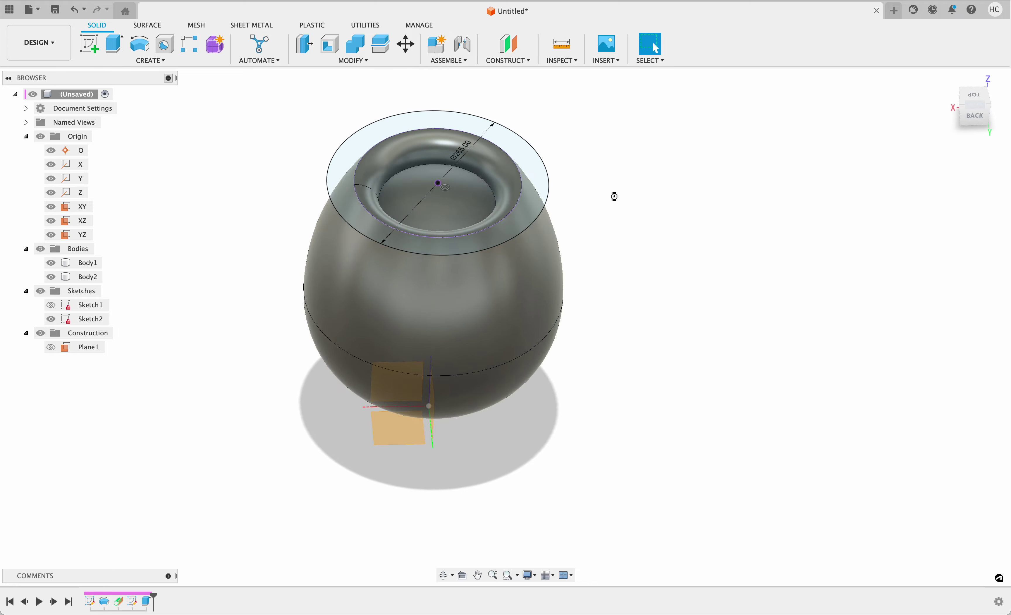
double_click(612, 192)
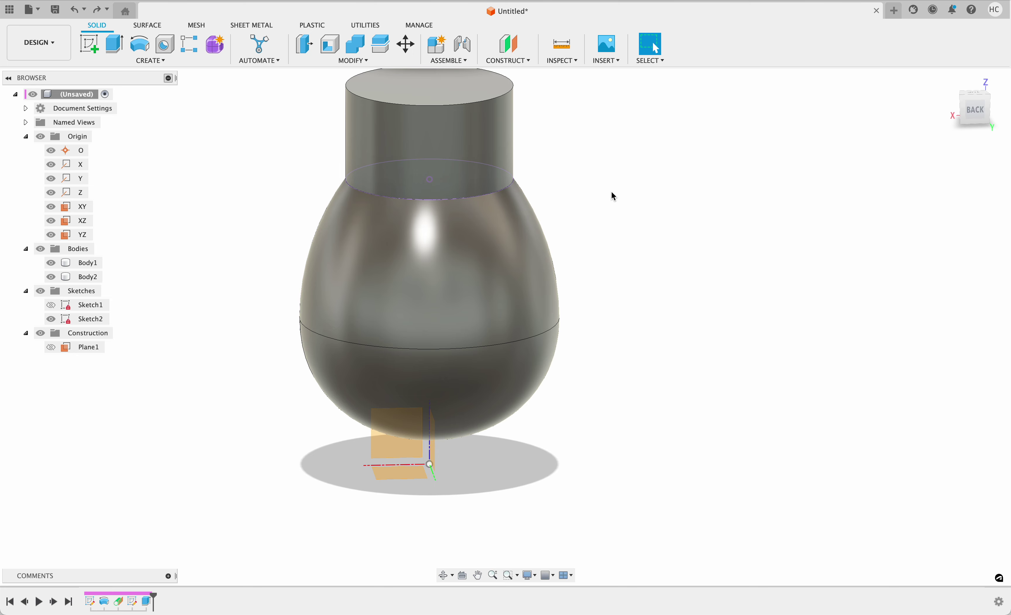
Select the revolved body's side face and the disc's cylindrical face to examine how they meet at the rim
click(355, 243)
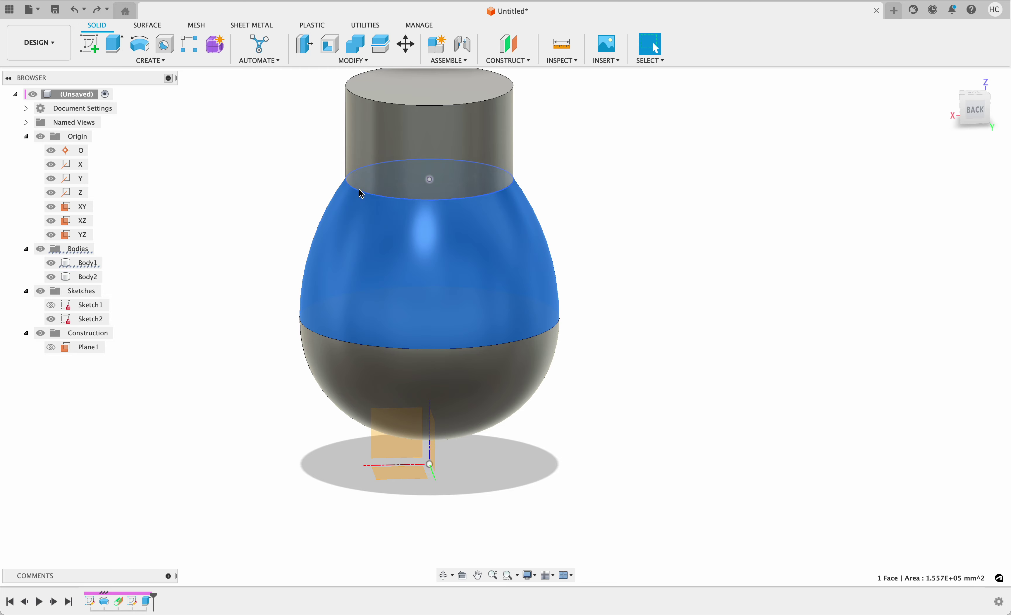
click(365, 139)
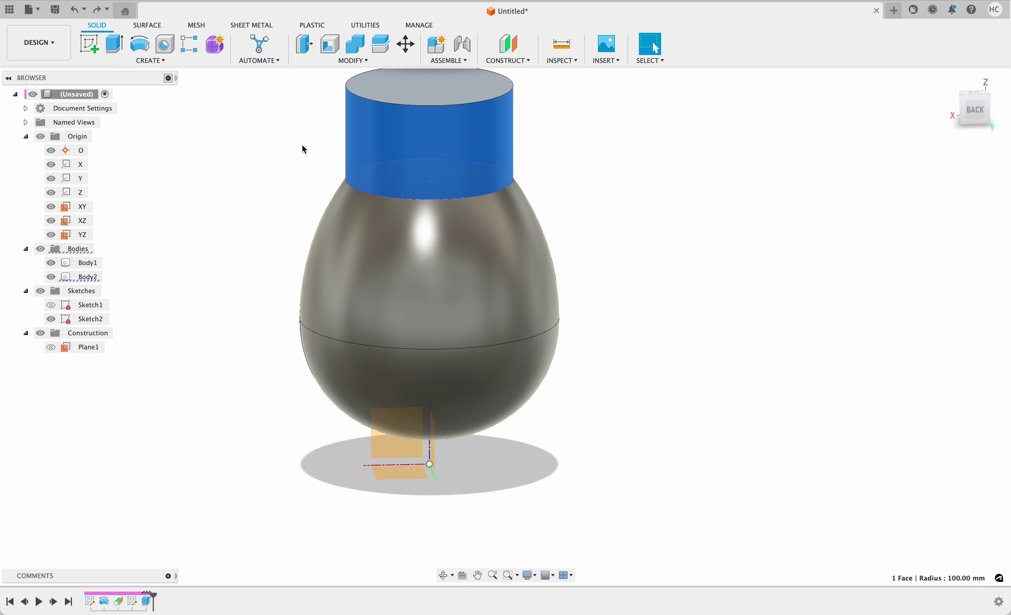
middle_drag(304, 150, 341, 291)
click(465, 256)
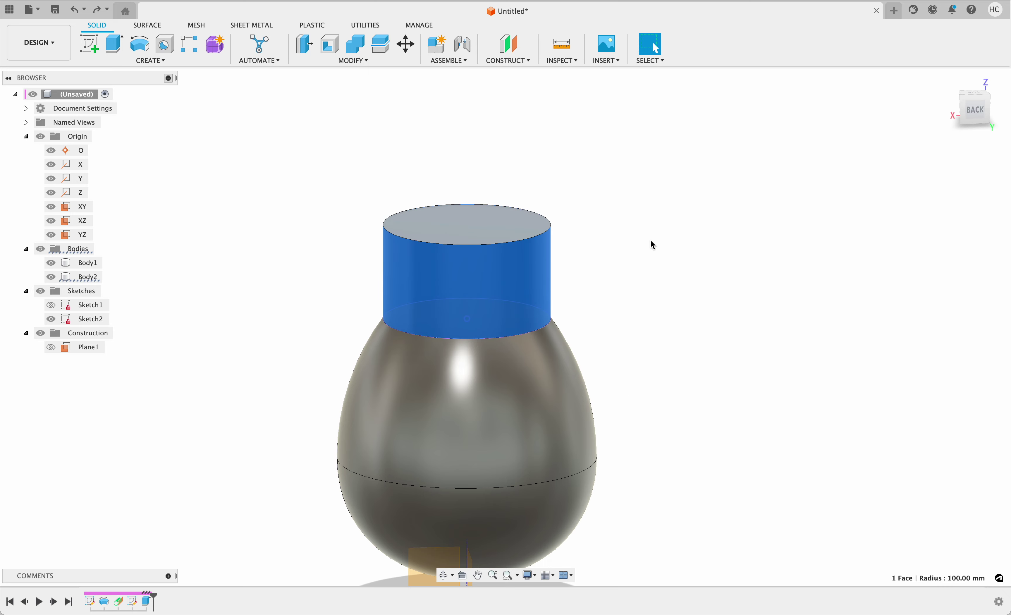
scroll(650, 265, up, 3)
scroll(651, 270, down, 6)
middle_drag(651, 276, 568, 249)
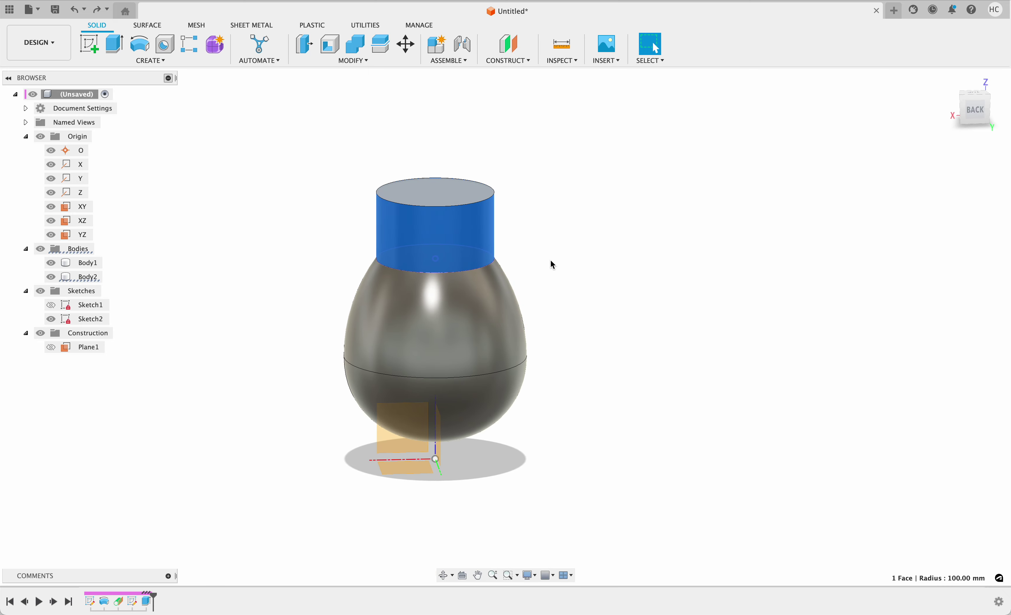
click(568, 216)
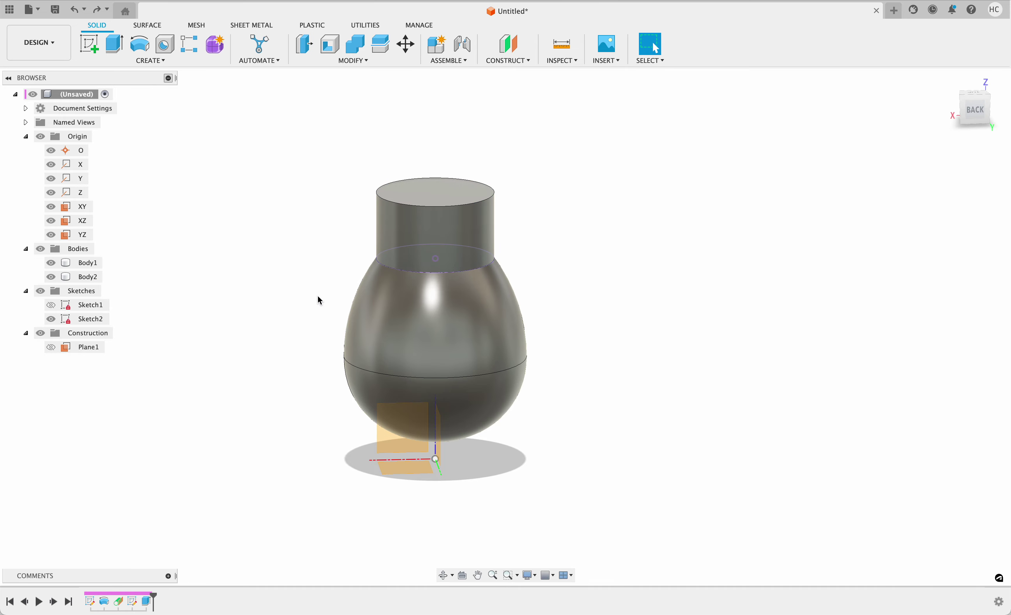
shift+middle_drag(319, 296, 685, 292)
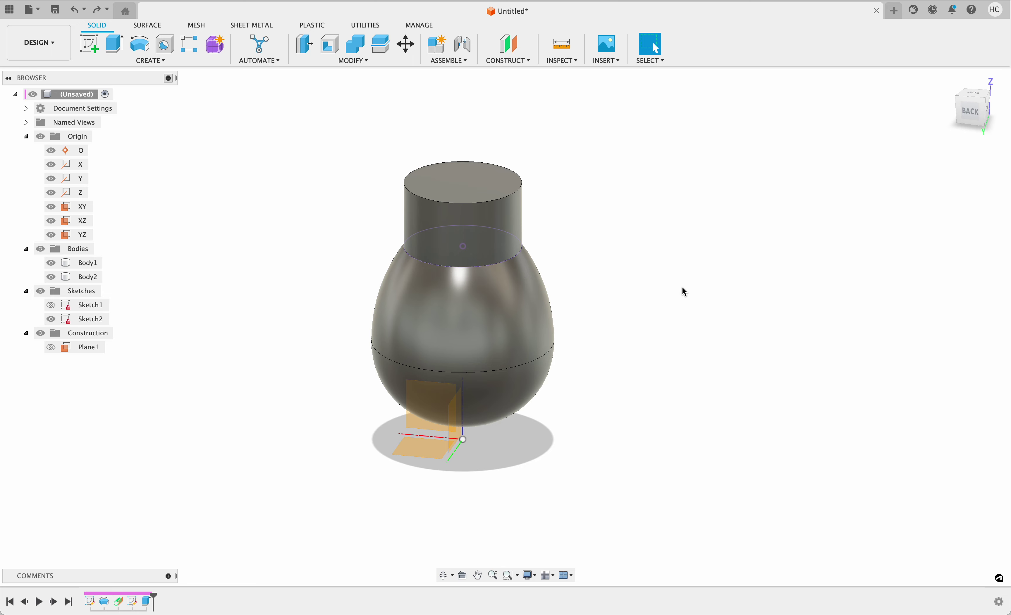
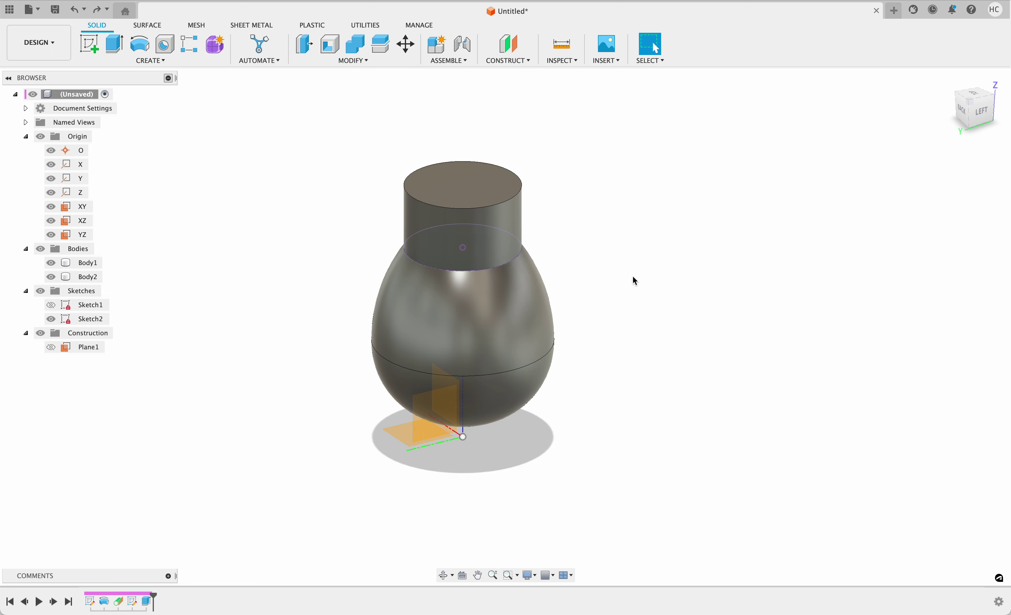
shift+middle_drag(326, 321, 306, 327)
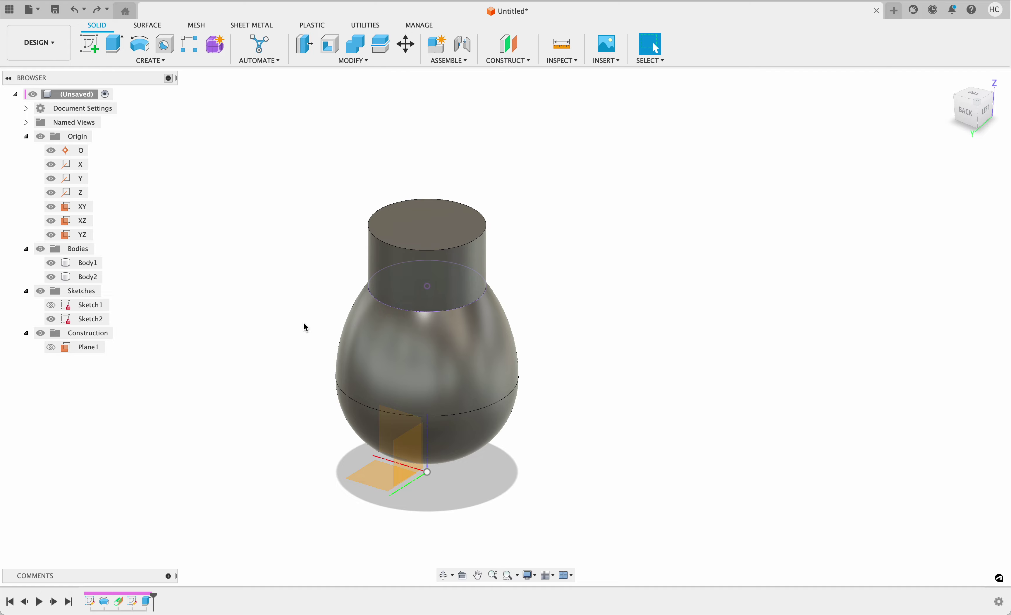
shift+middle_drag(363, 294, 410, 196)
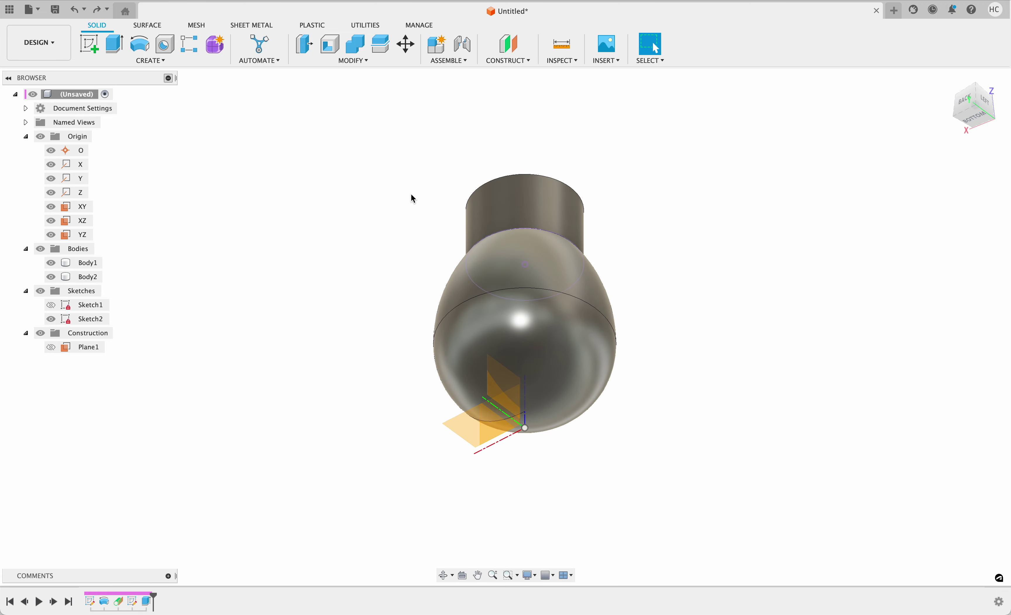
Hide Sketch2, show Sketch1 and open Sketch1 for editing
shift+middle_drag(433, 251, 361, 295)
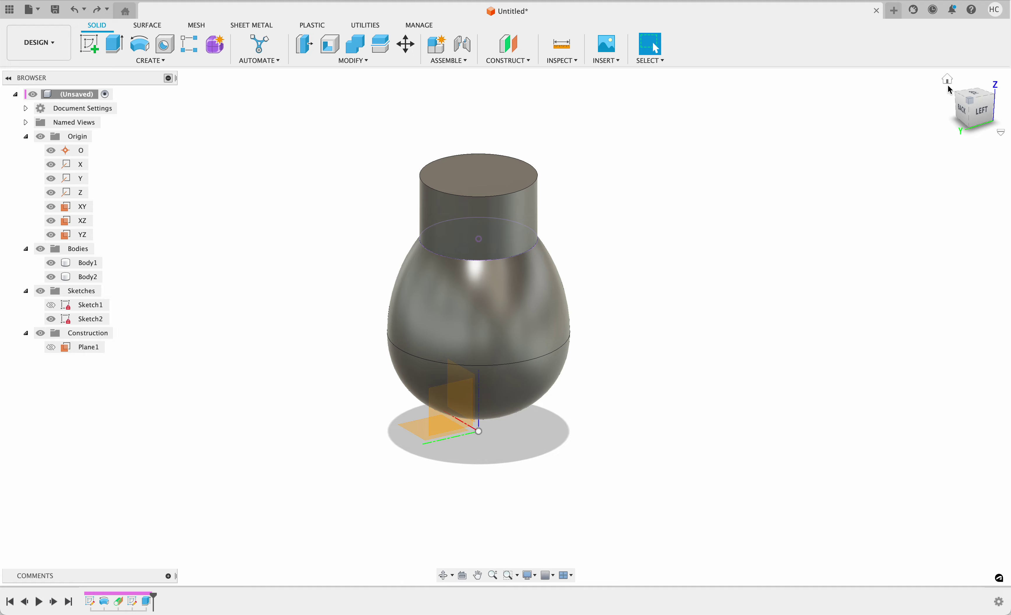
click(950, 91)
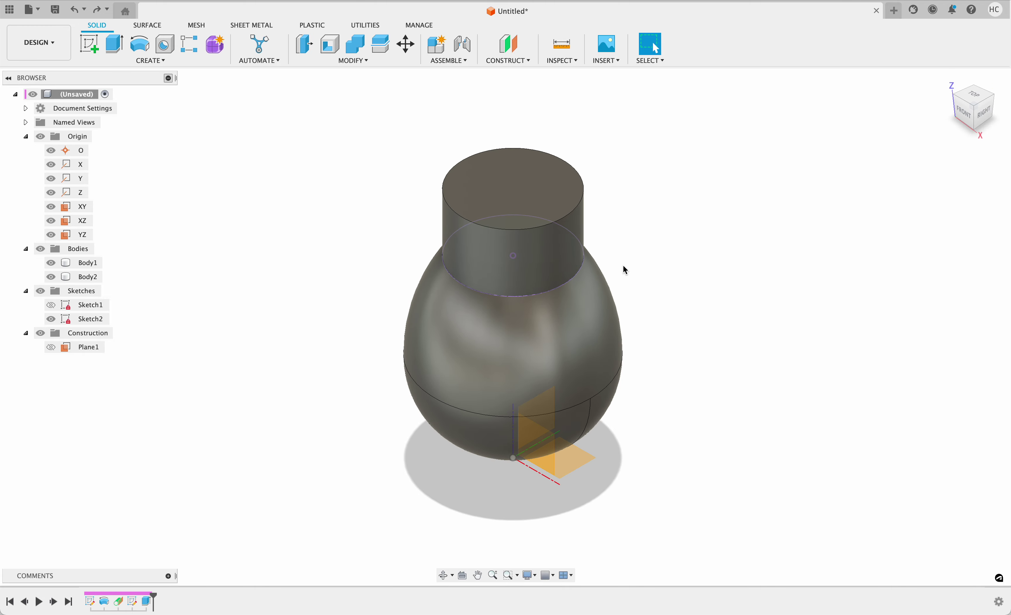
shift+middle_drag(623, 269, 669, 267)
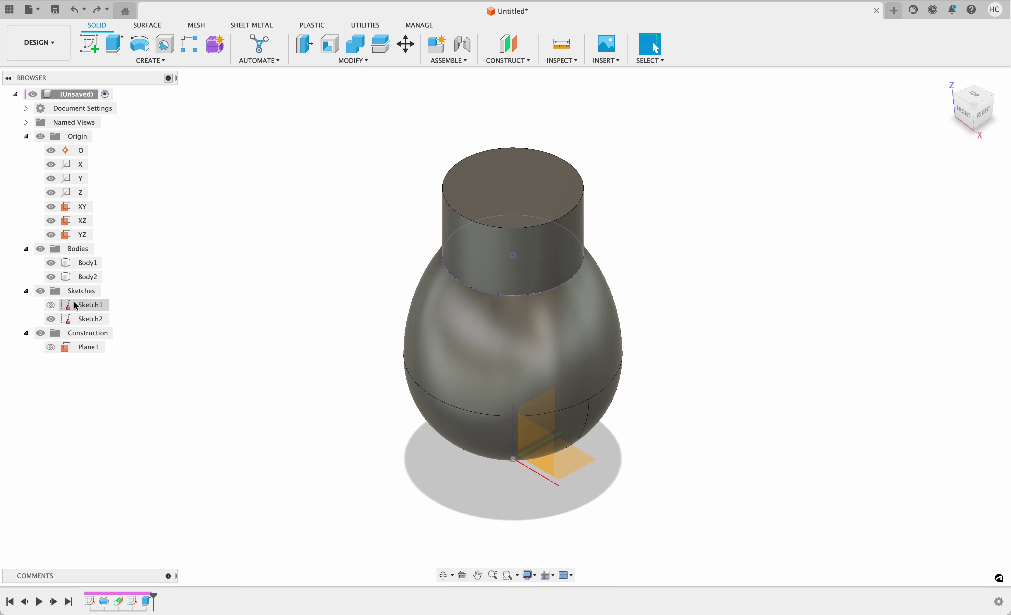
click(53, 315)
click(54, 302)
right_click(57, 306)
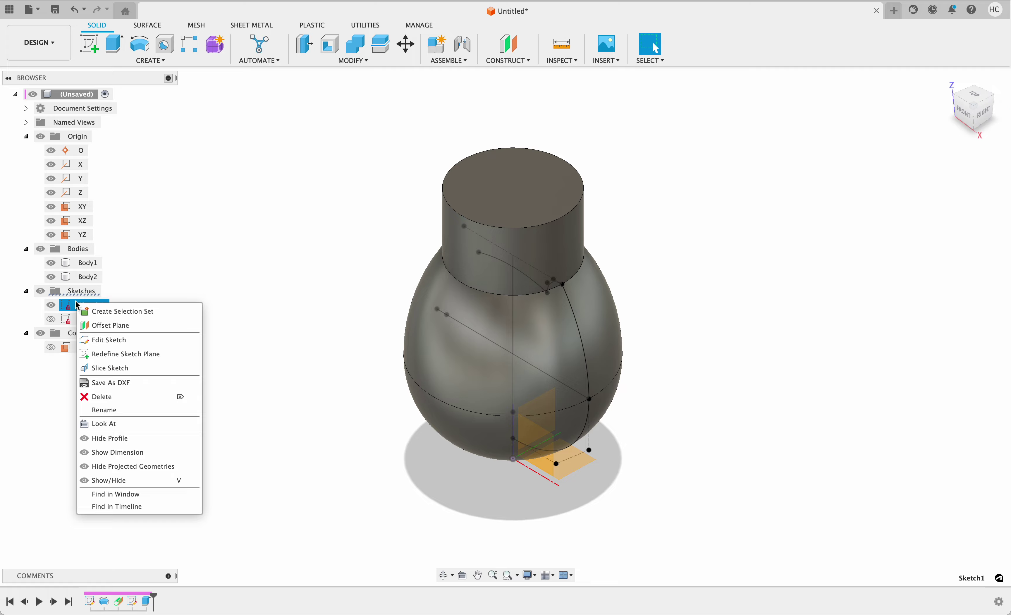
click(137, 339)
Set the overall width of the profile's top construction line to 265 mm
scroll(538, 310, down, 2)
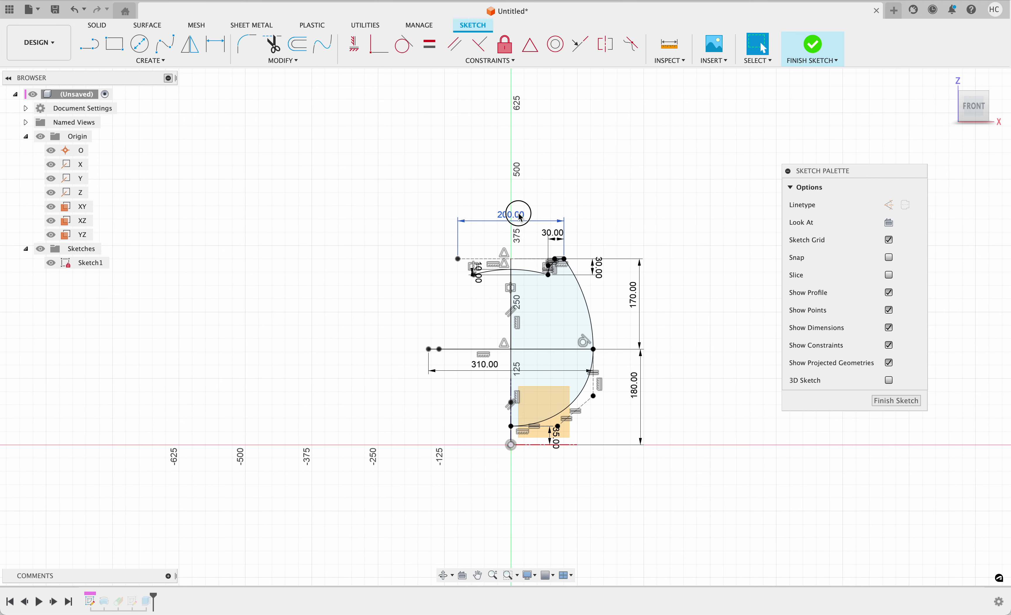
double_click(518, 219)
text(265)
key(Return)
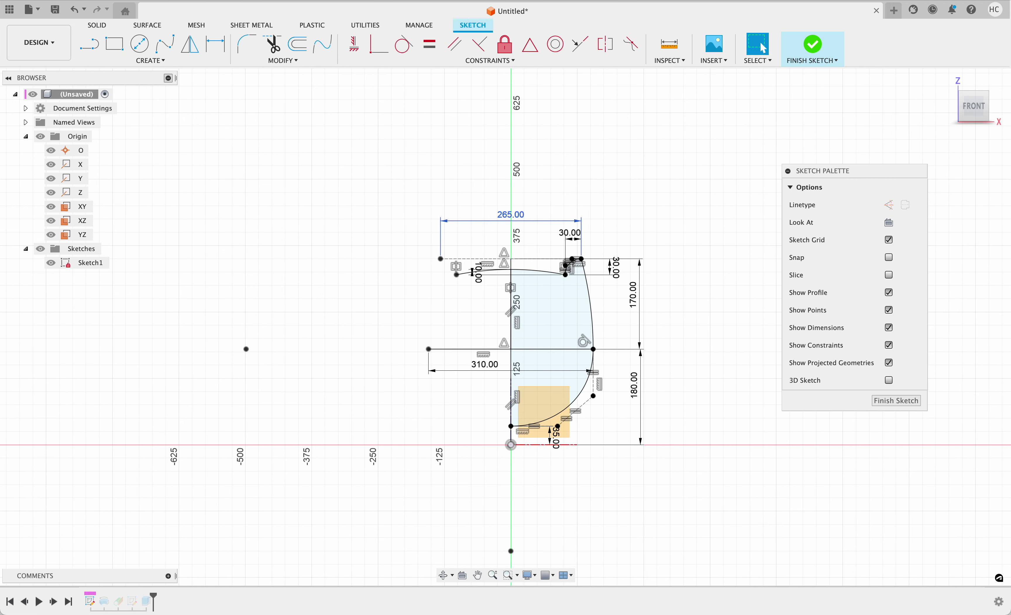
Move the sketch palette aside to free drawing space beside the dimensioned profile
scroll(542, 372, up, 2)
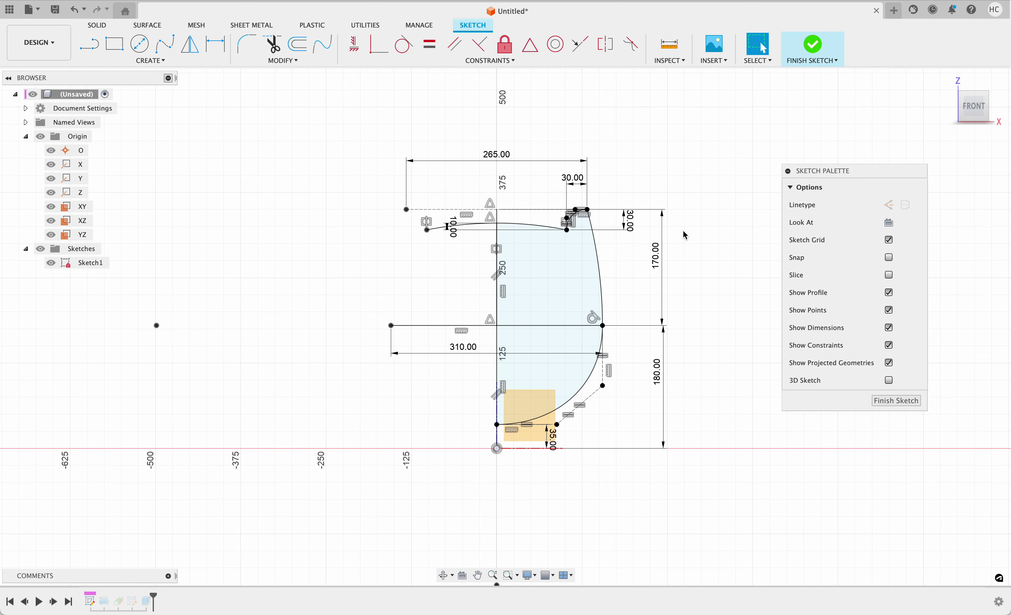
scroll(664, 372, up, 3)
scroll(680, 370, down, 1)
middle_drag(699, 366, 522, 331)
scroll(552, 337, down, 3)
scroll(558, 335, up, 1)
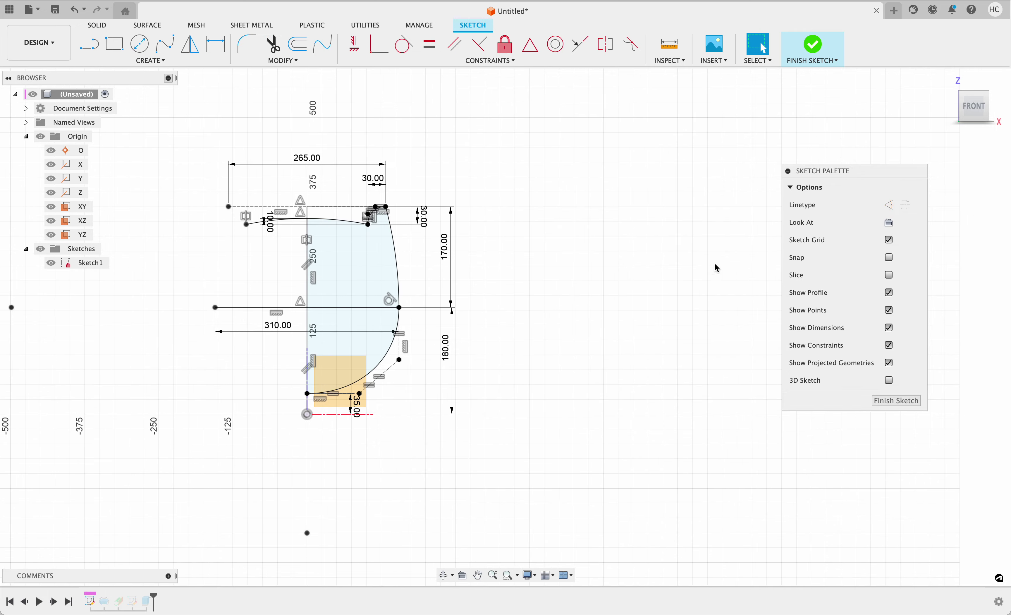
drag(848, 178, 911, 147)
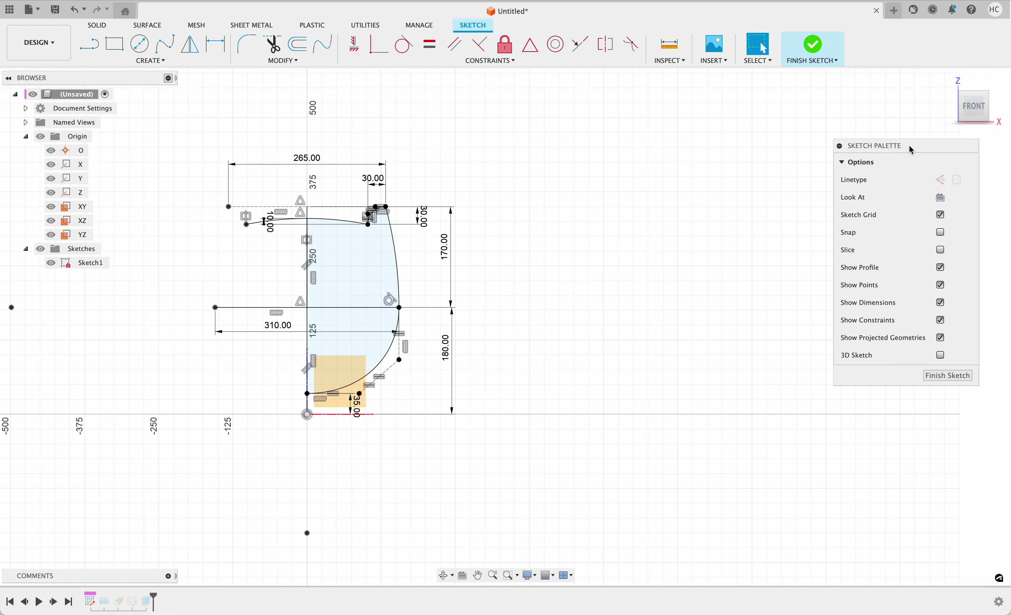
scroll(657, 215, up, 1)
Examine the existing profile and its vertical centre line as reference for a second profile
drag(505, 139, 127, 471)
click(289, 445)
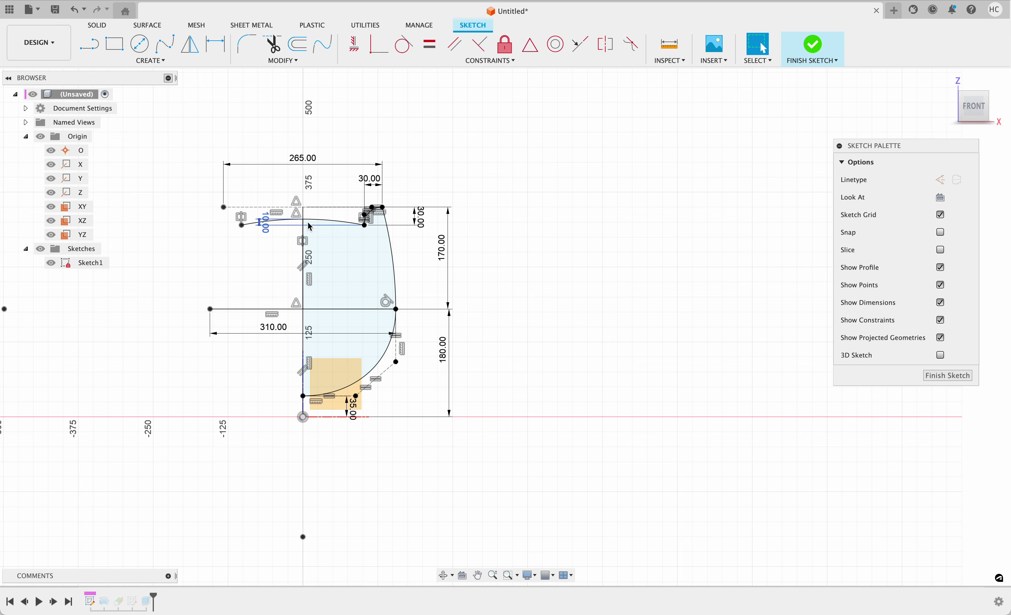
click(357, 295)
click(300, 354)
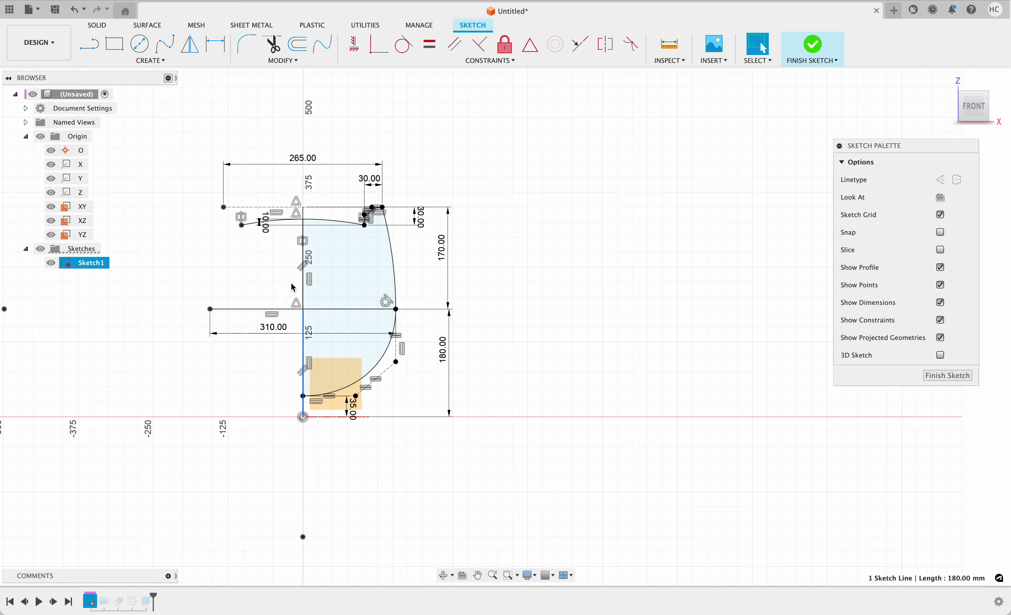
click(290, 282)
click(119, 49)
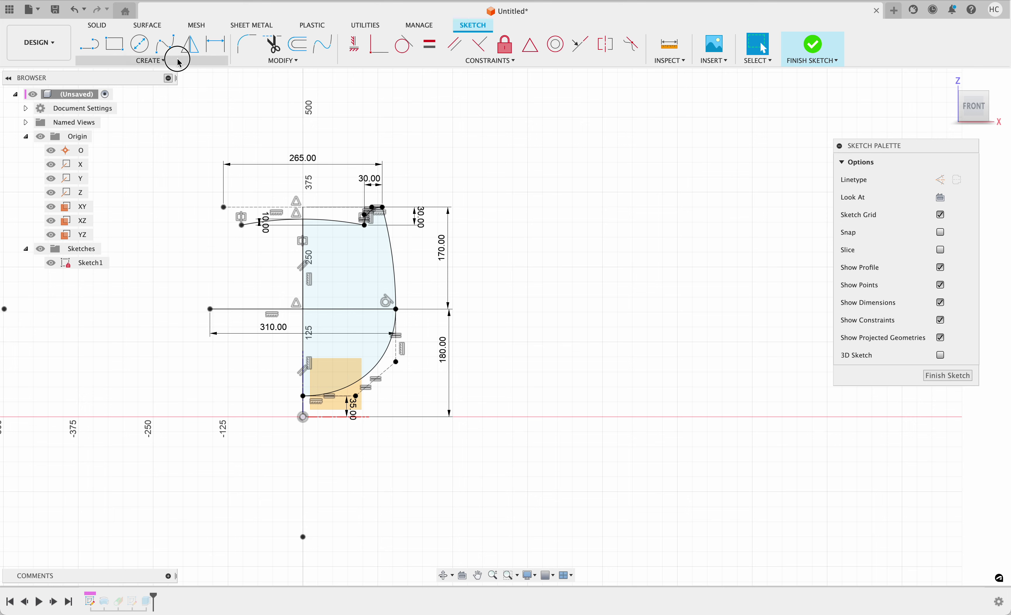
drag(512, 166, 803, 446)
key(Escape)
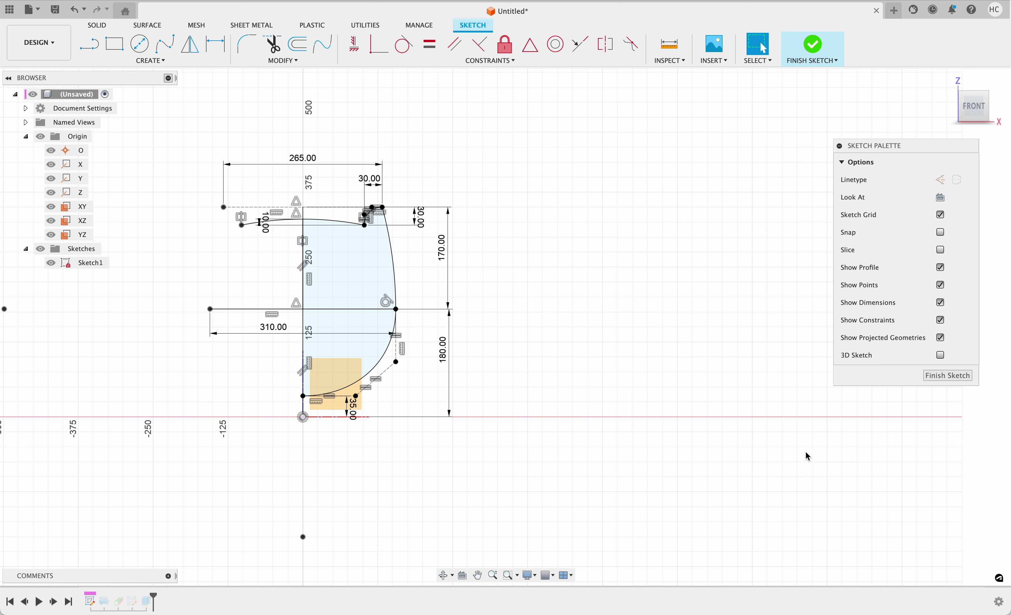
Draw a shallow, upward-bulging three-point arc in the empty area beside the existing profile
click(162, 62)
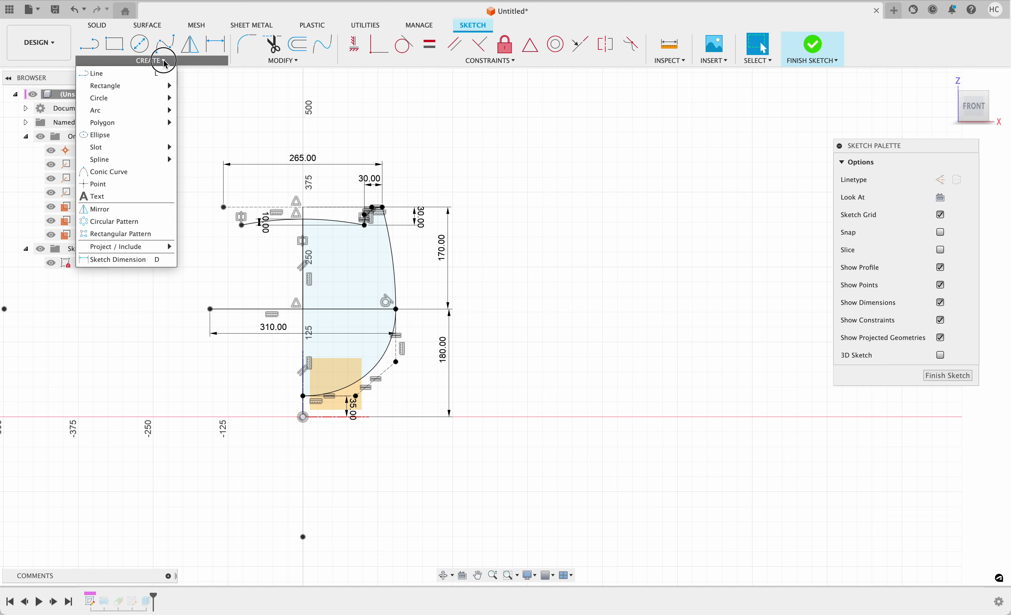
click(206, 110)
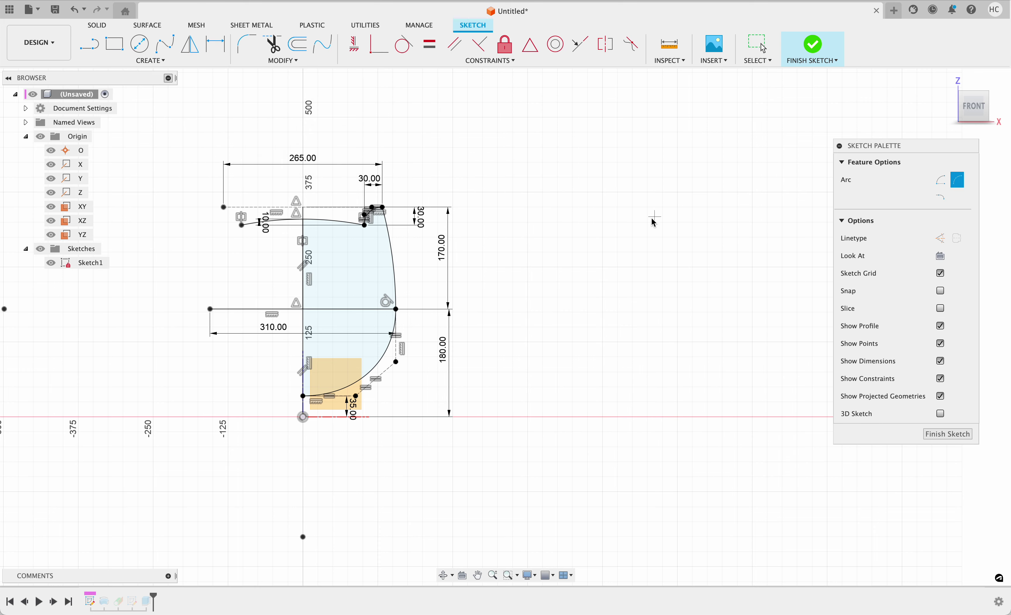
click(575, 220)
click(758, 219)
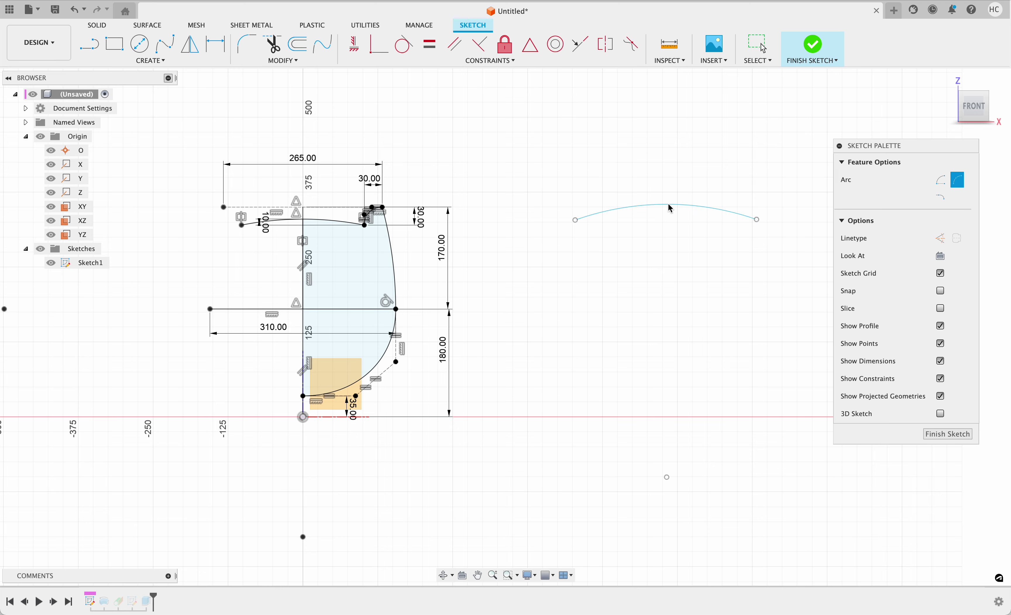
Draw a four-point control point spline rising from the new arc's right end to form the lip
click(151, 61)
mouse_move(135, 159)
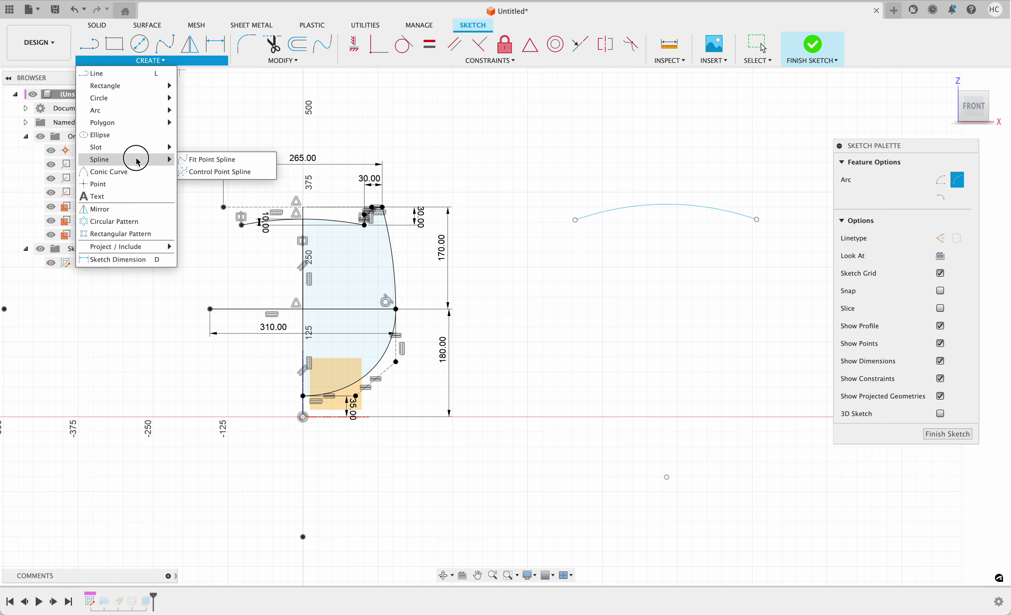
click(191, 170)
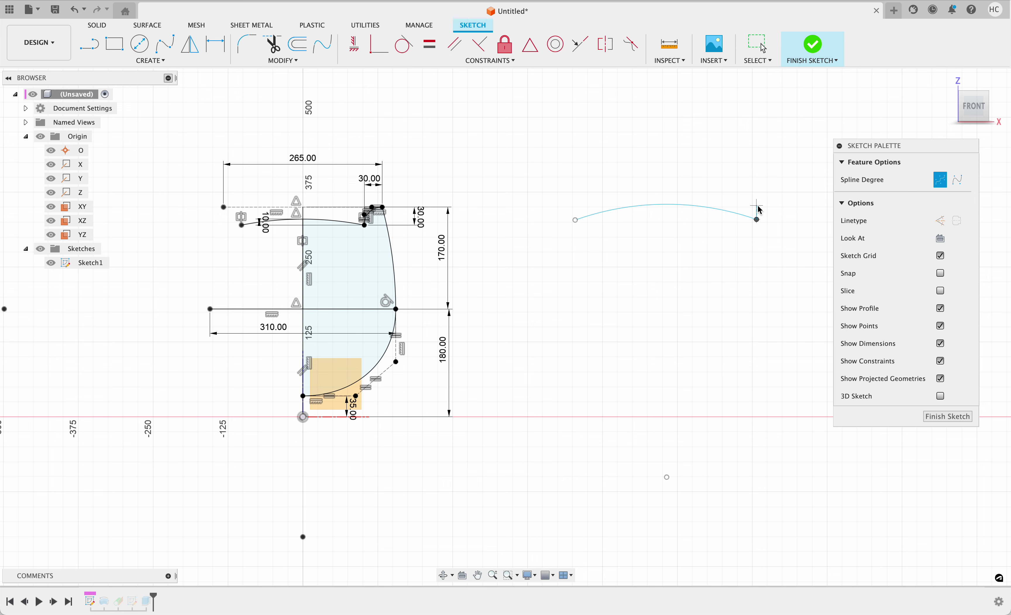
click(770, 192)
click(787, 189)
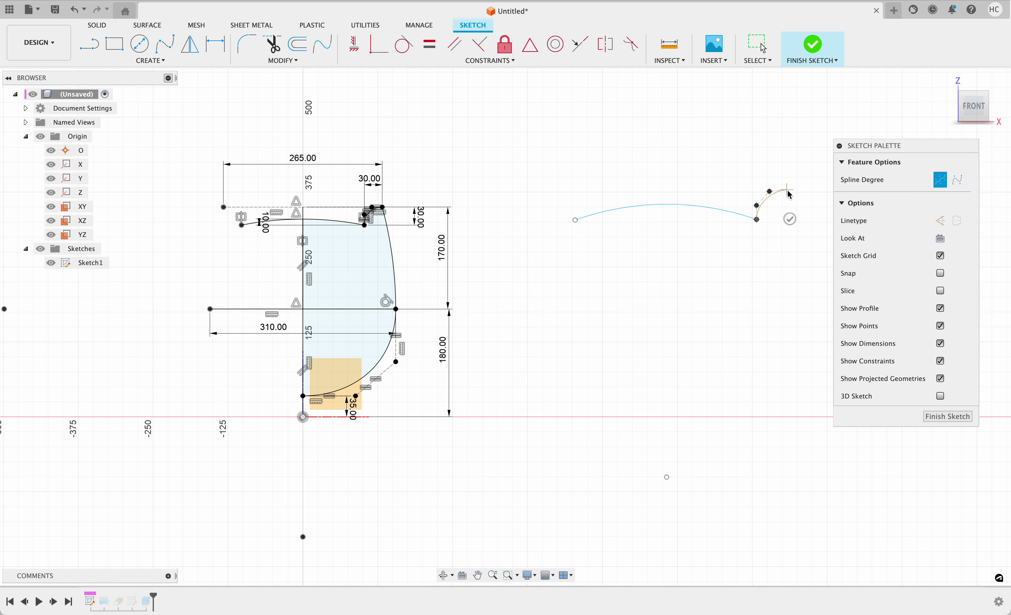
click(789, 219)
click(147, 61)
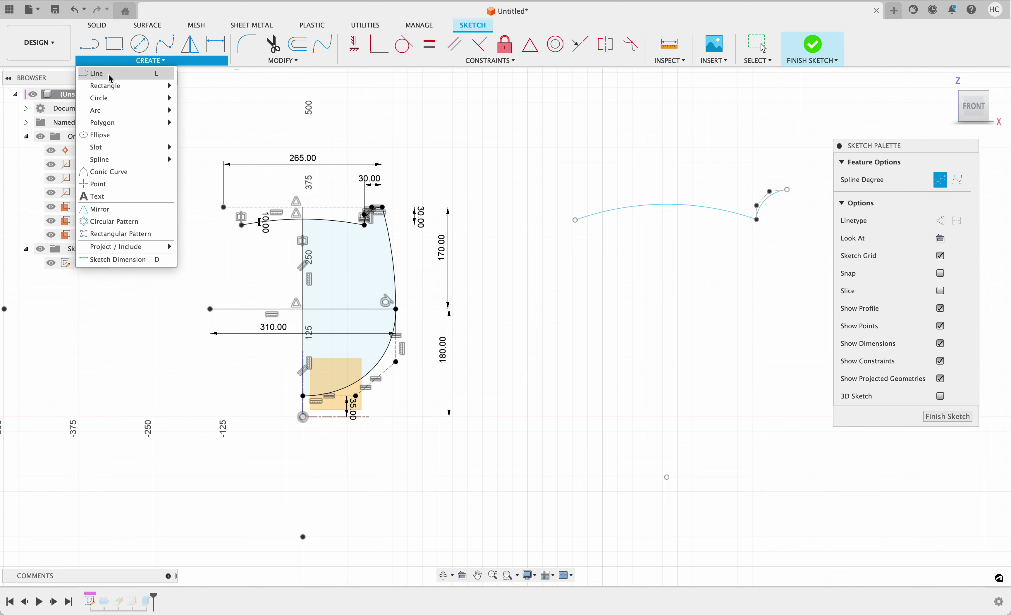
mouse_move(123, 111)
click(789, 191)
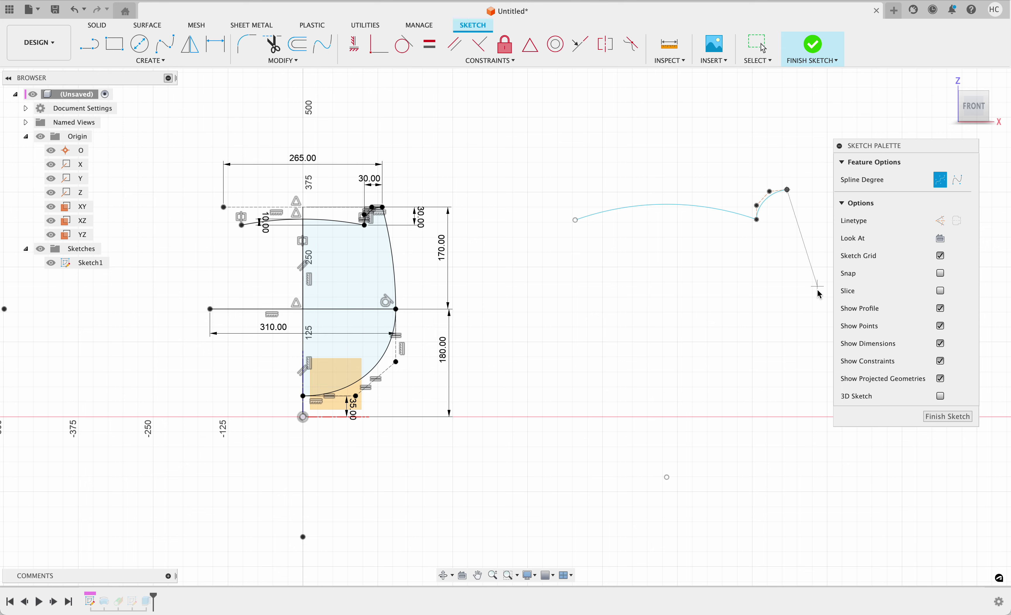
click(818, 313)
key(Escape)
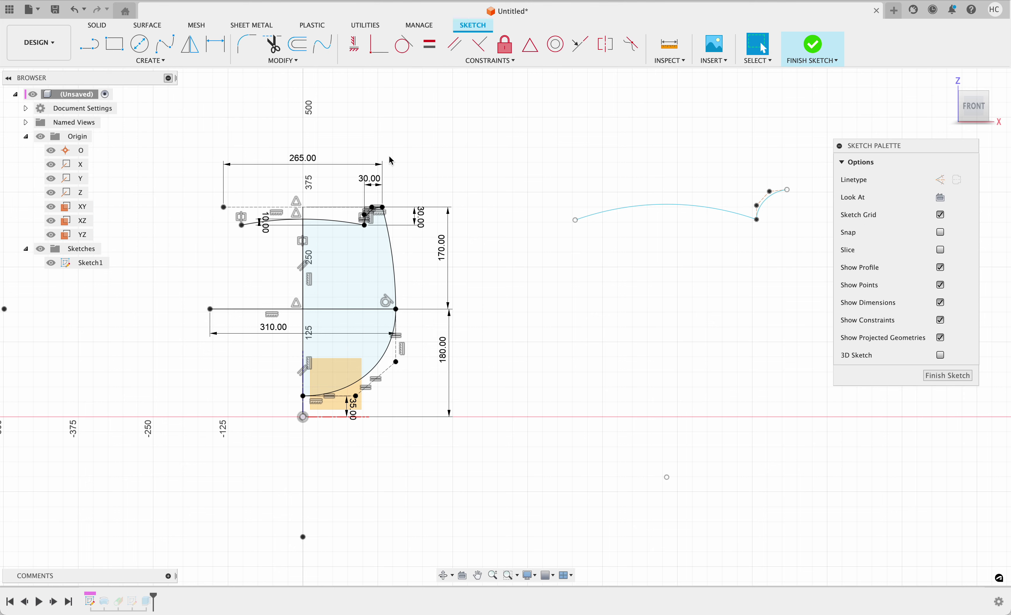
Draw a three-point arc from the lip spline's upper end down to the profile's widest point, bulging outward
middle_drag(391, 161, 212, 151)
click(151, 60)
mouse_move(130, 115)
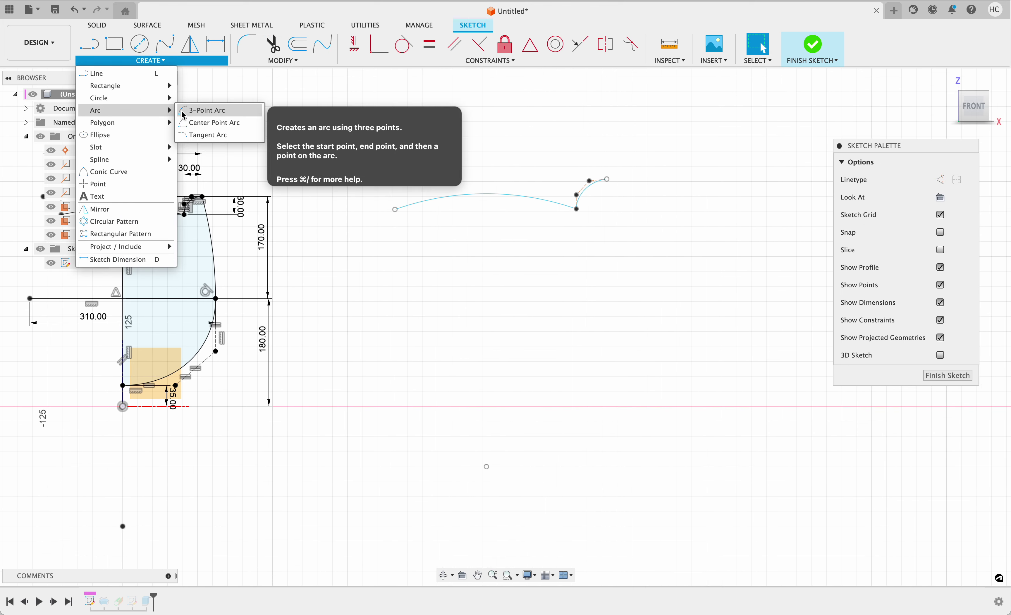
click(203, 110)
click(608, 179)
click(663, 312)
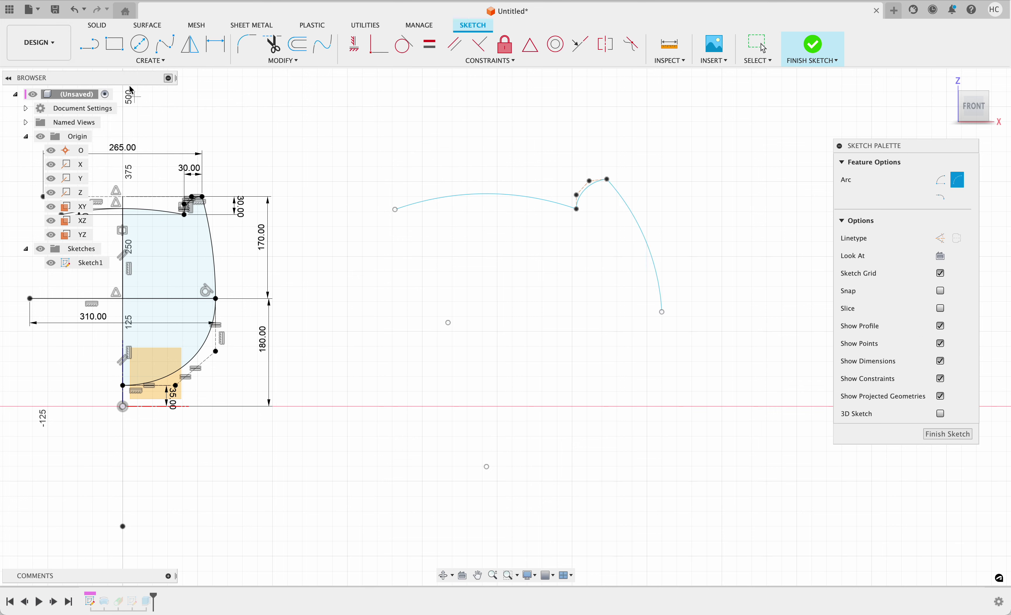
Draw a four-point control point spline from the side arc's lower end, curving inward to the profile's bottom
click(150, 60)
mouse_move(135, 160)
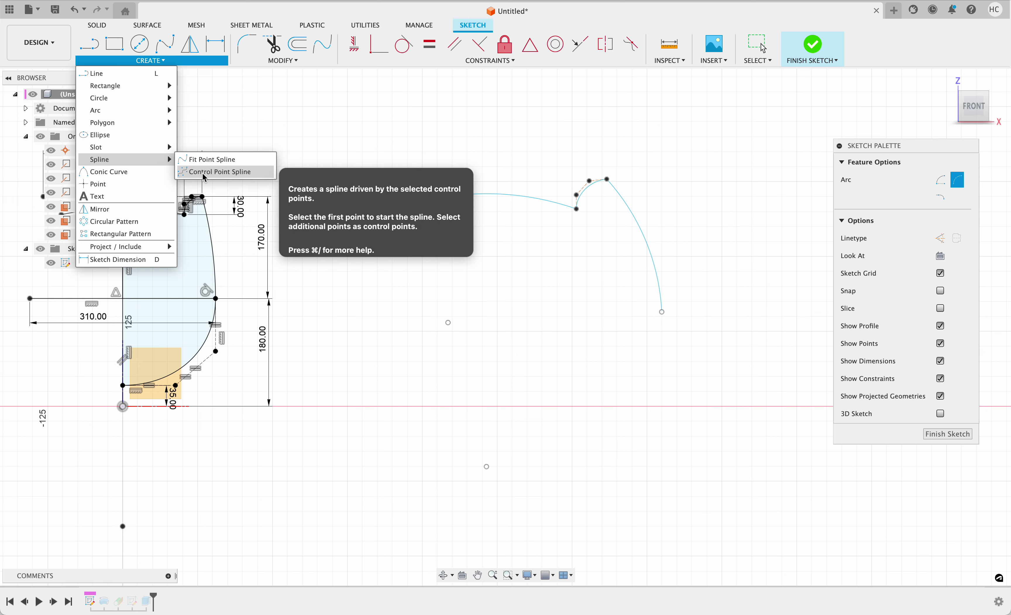
click(204, 173)
click(662, 312)
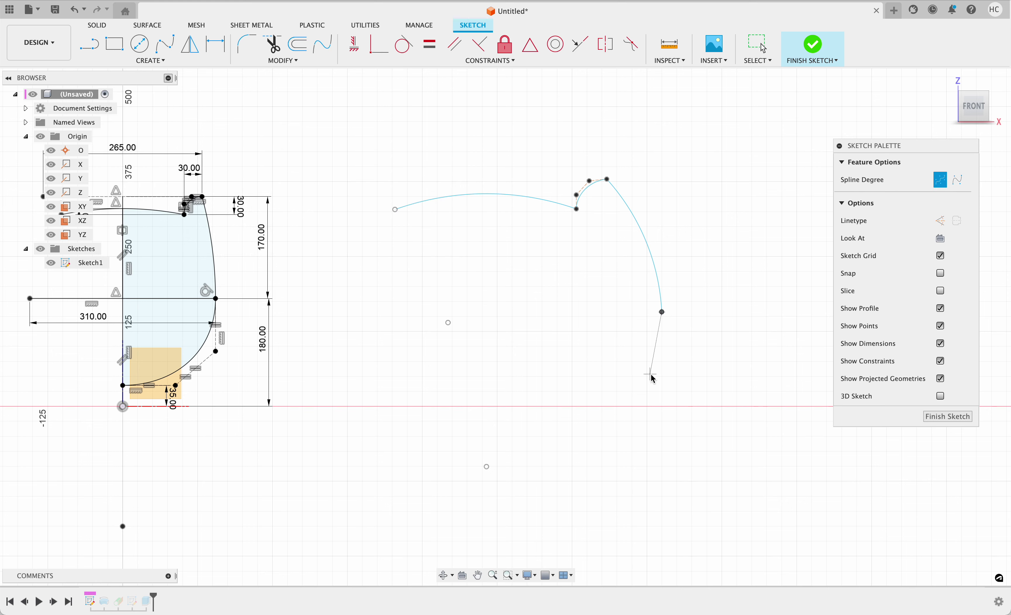
click(656, 380)
click(606, 435)
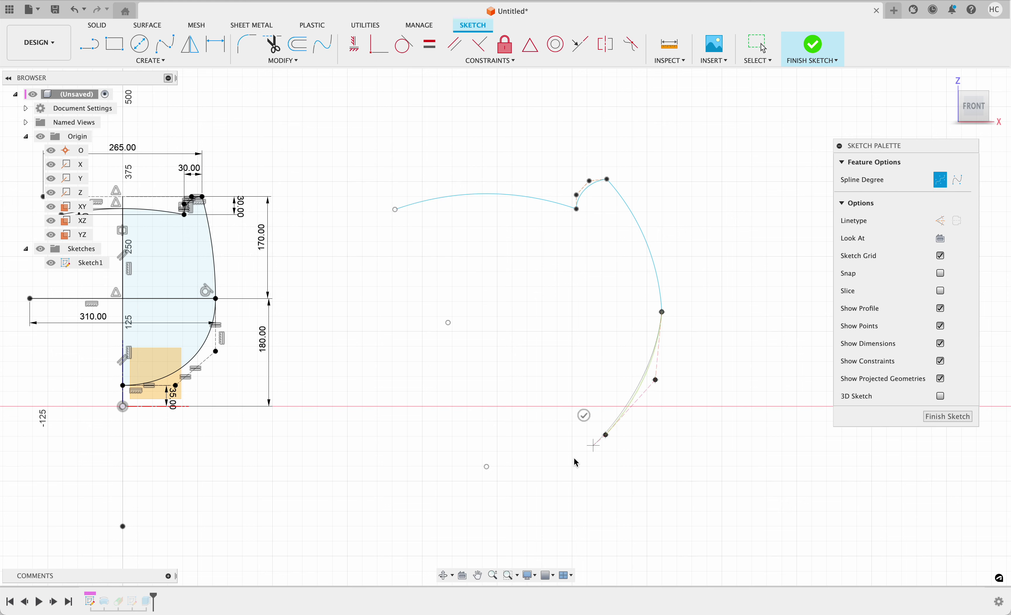
click(529, 461)
click(519, 434)
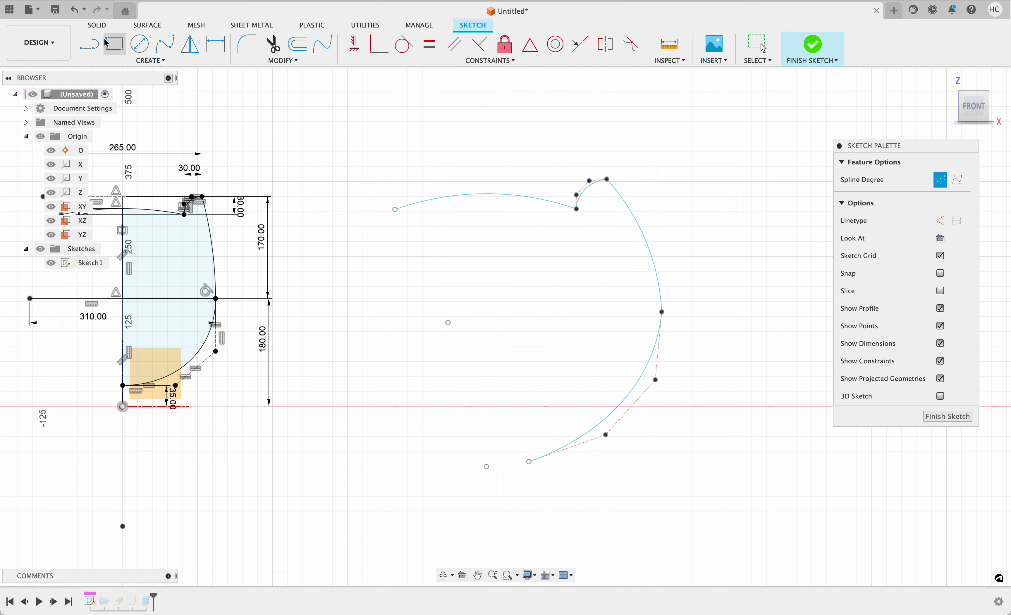
Draw a line from the top arc's midpoint to the bottom spline's end, and a cross line to it from the side arc's lower end
click(89, 43)
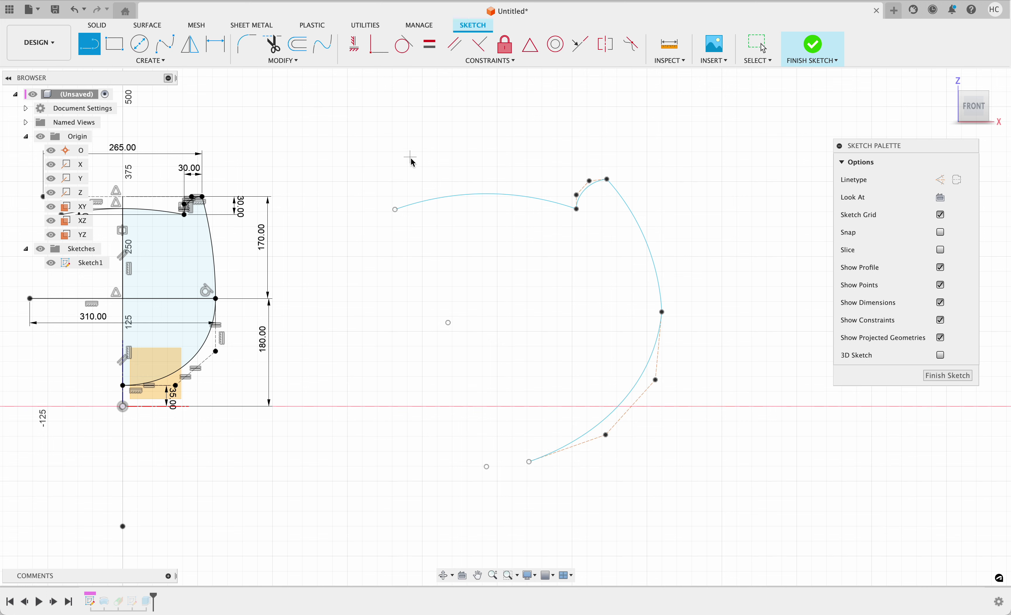
click(486, 194)
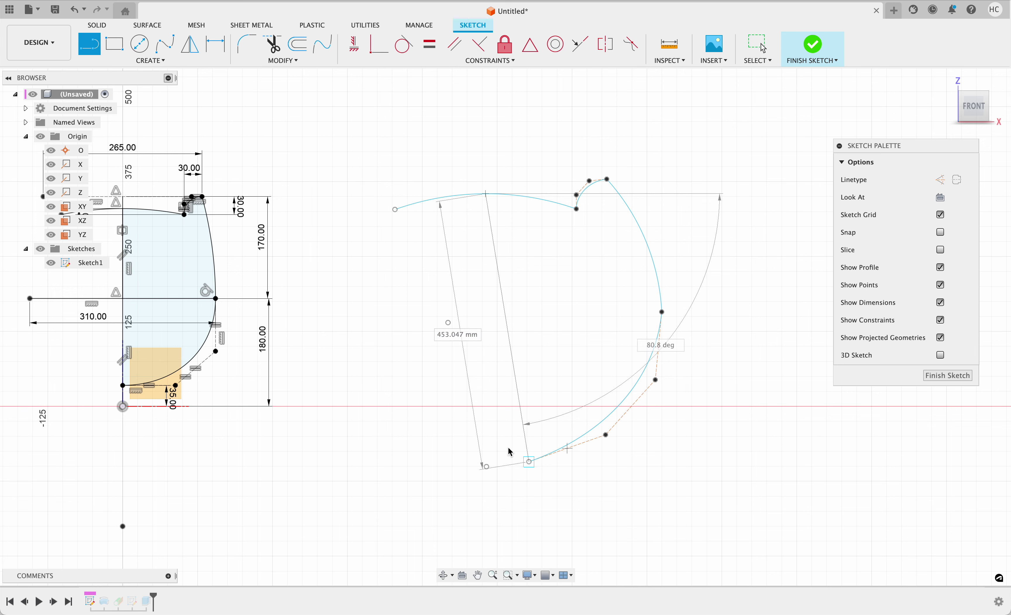
click(529, 462)
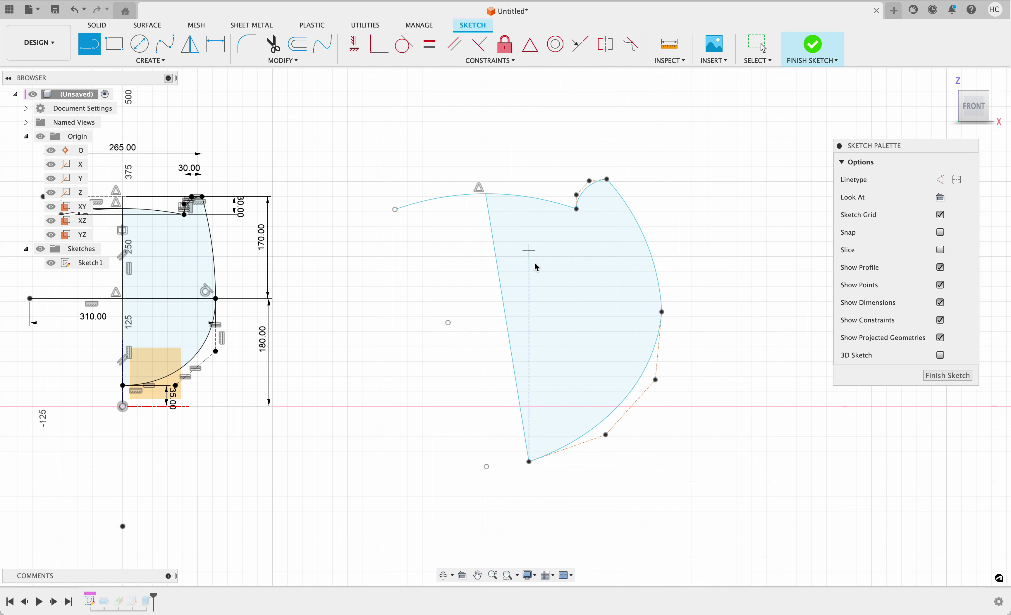
click(662, 312)
click(510, 335)
key(Escape)
Try shifting the free left end of the new profile's top arc, and undo the move
middle_drag(711, 261, 712, 232)
mouse_move(397, 182)
mouse_down()
mouse_move(411, 192)
mouse_move(410, 181)
mouse_up()
key(super+z)
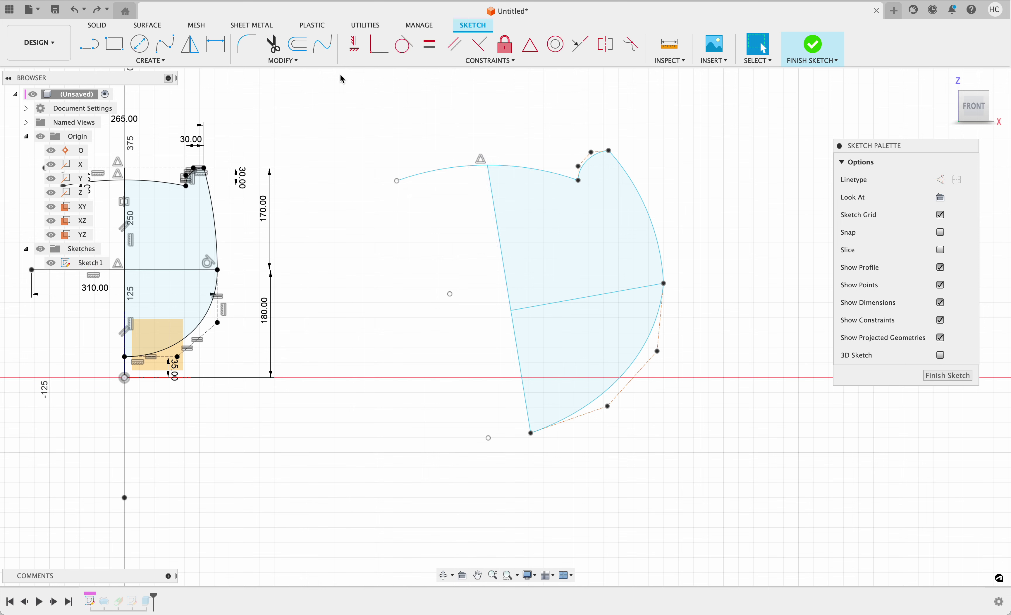
Dimension the horizontal distance between the lip spline's two endpoints in the new profile as 30 mm
click(216, 43)
click(579, 181)
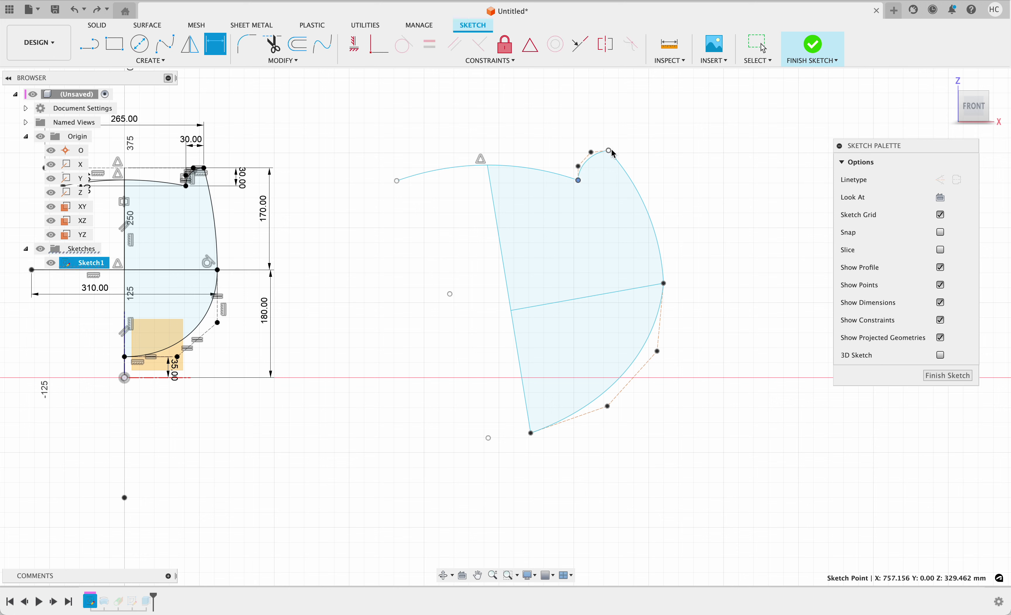
click(609, 151)
click(597, 117)
text(30)
key(Return)
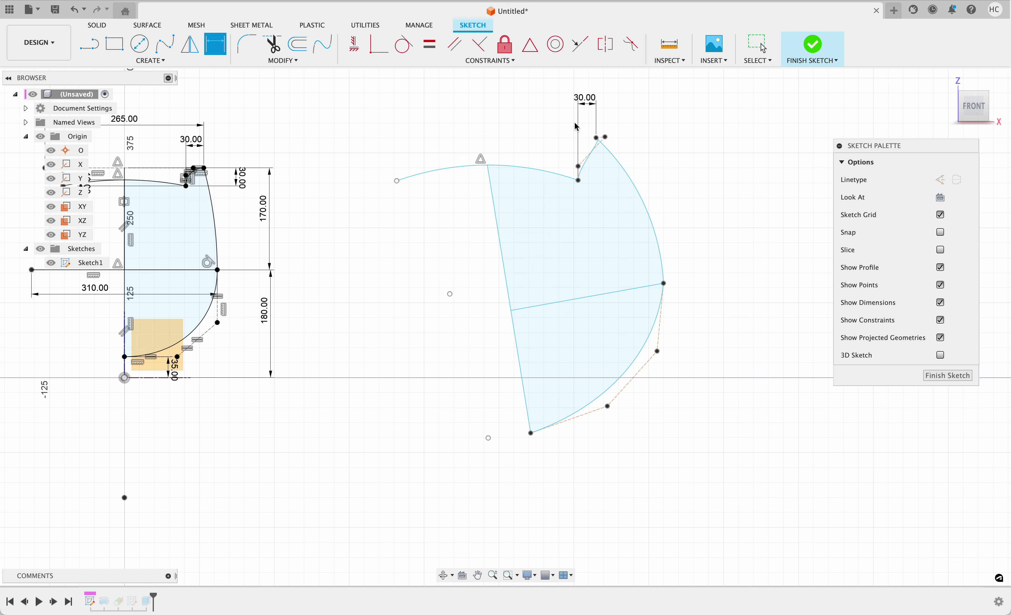
Dimension the vertical distance between the lip spline's two endpoints in the new profile as 30 mm
click(597, 139)
click(579, 181)
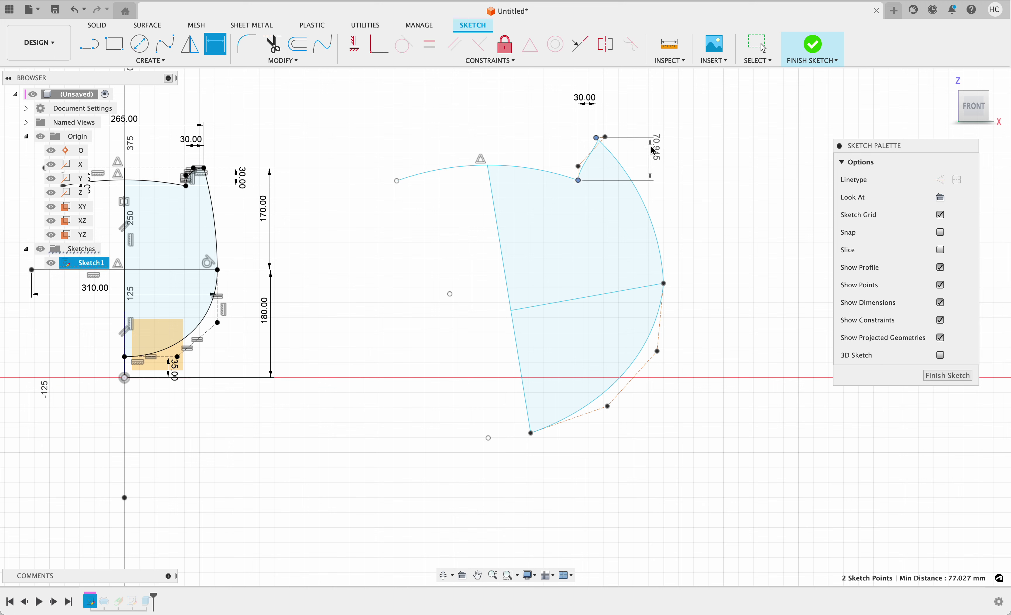
click(665, 159)
text(30)
key(Return)
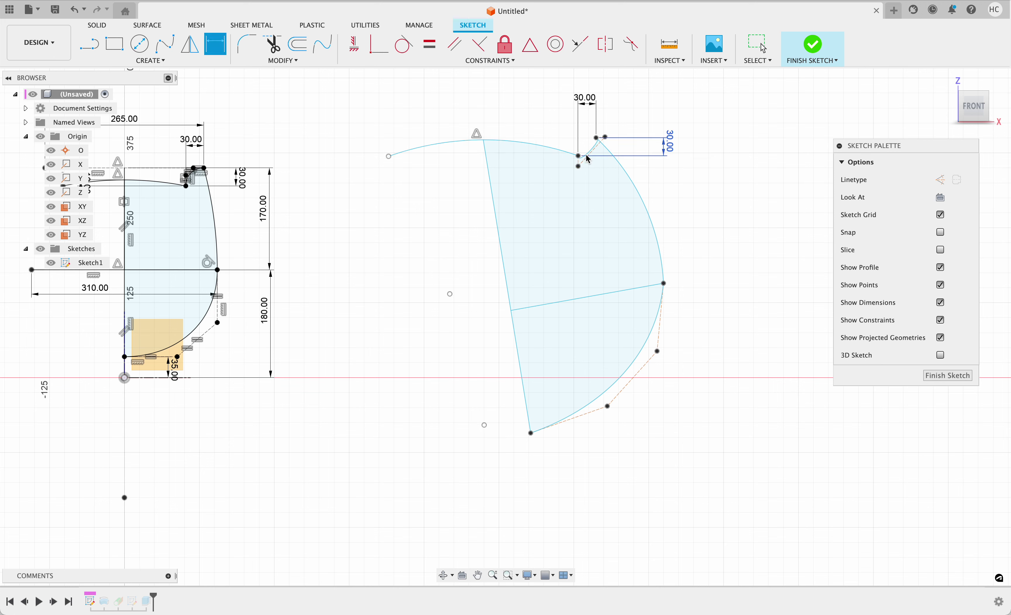
key(Escape)
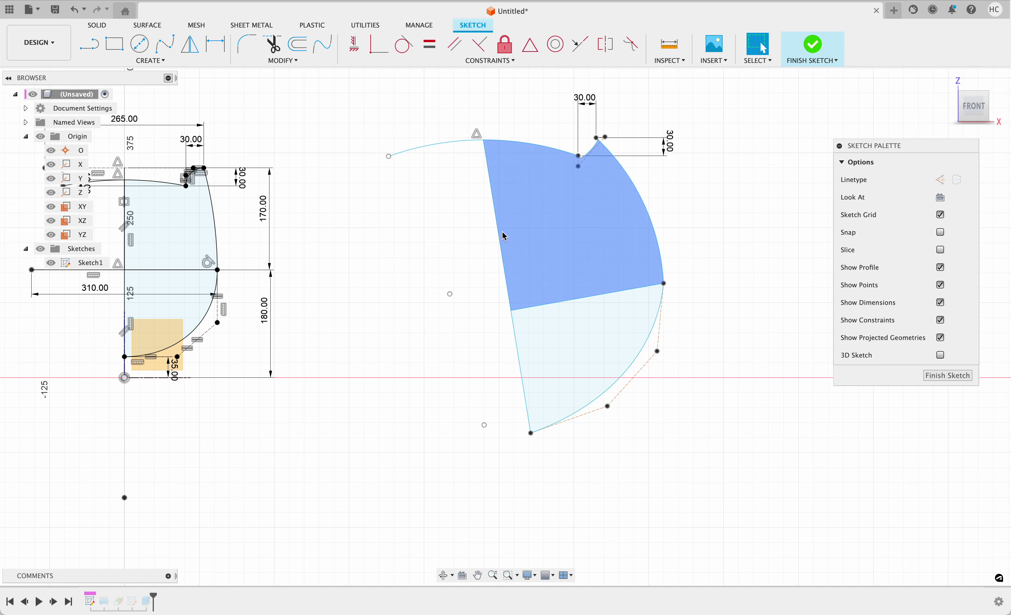
Constrain the new profile's long centre line vertical and its cross line horizontal
click(501, 237)
click(349, 48)
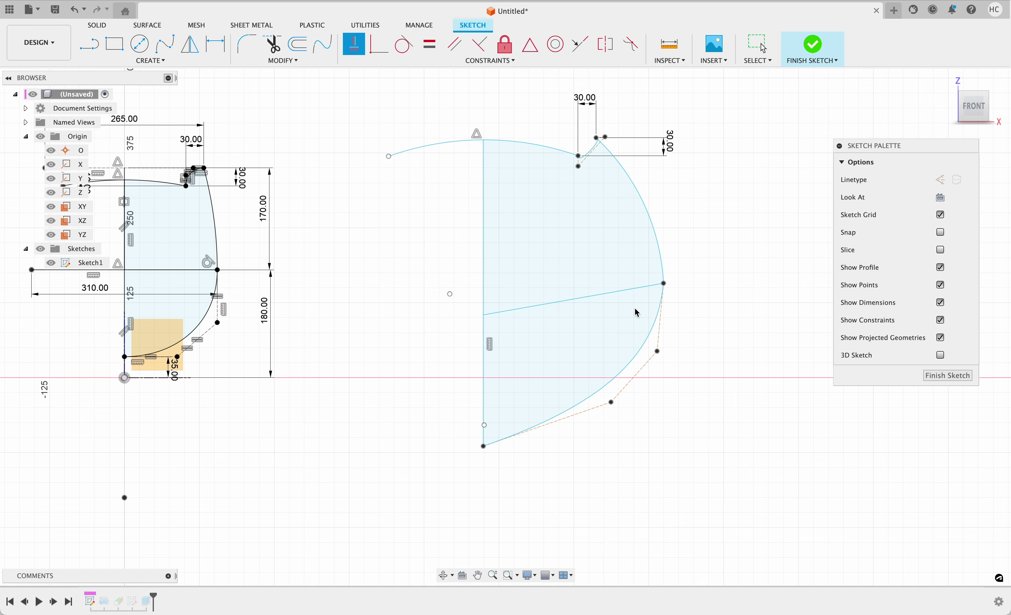
click(584, 299)
key(Escape)
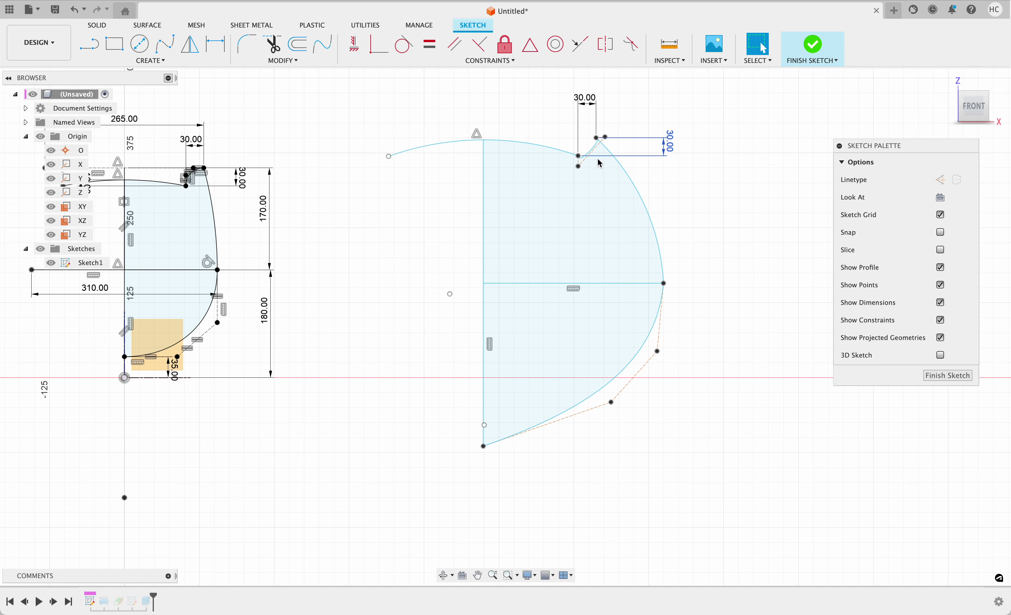
Try moving a control point of the new profile's lip spline up and inward, and undo the move
click(588, 147)
drag(586, 147, 581, 140)
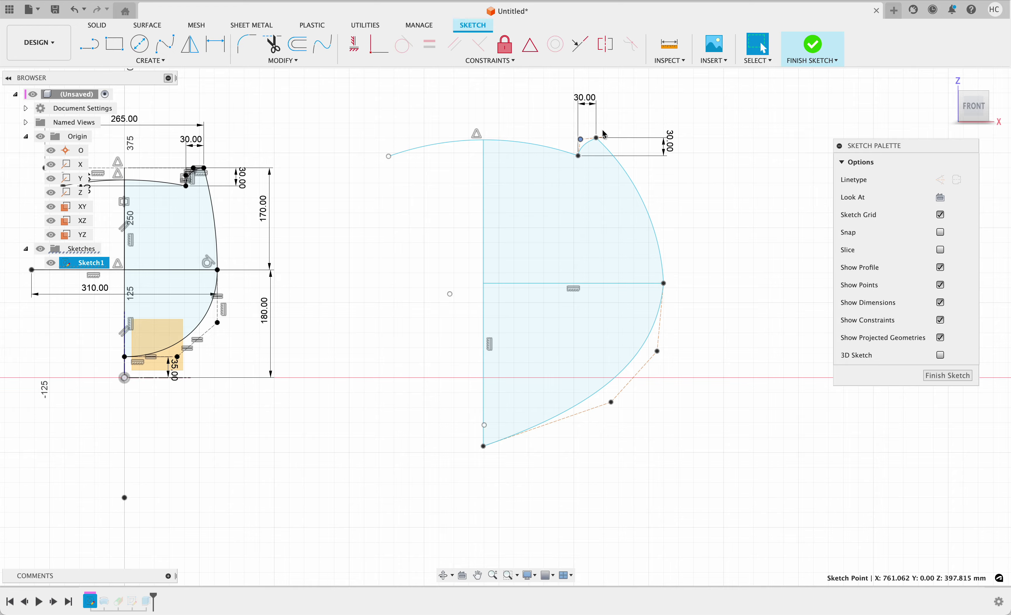
key(super+z)
Make the three control polygon segments of the new profile's lip spline equal in length
scroll(607, 125, up, 2)
scroll(609, 124, up, 2)
click(430, 43)
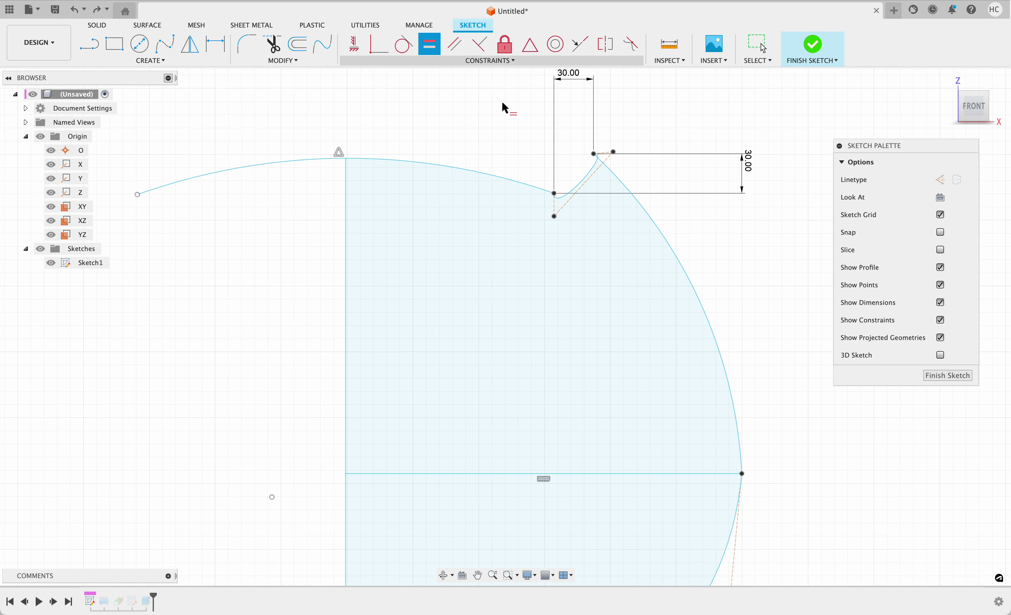
click(561, 204)
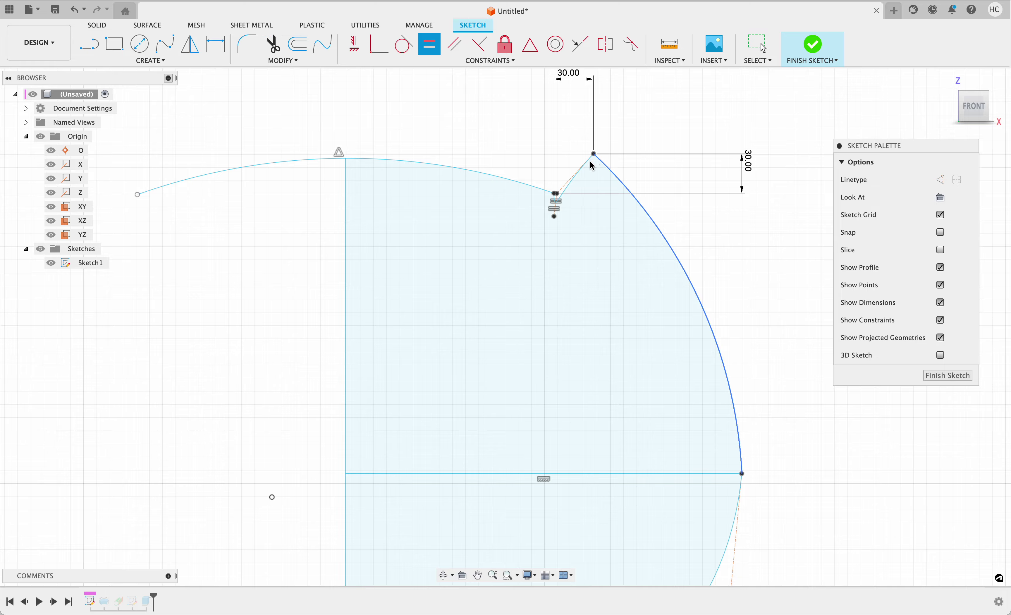
scroll(560, 204, down, 1)
scroll(559, 201, up, 8)
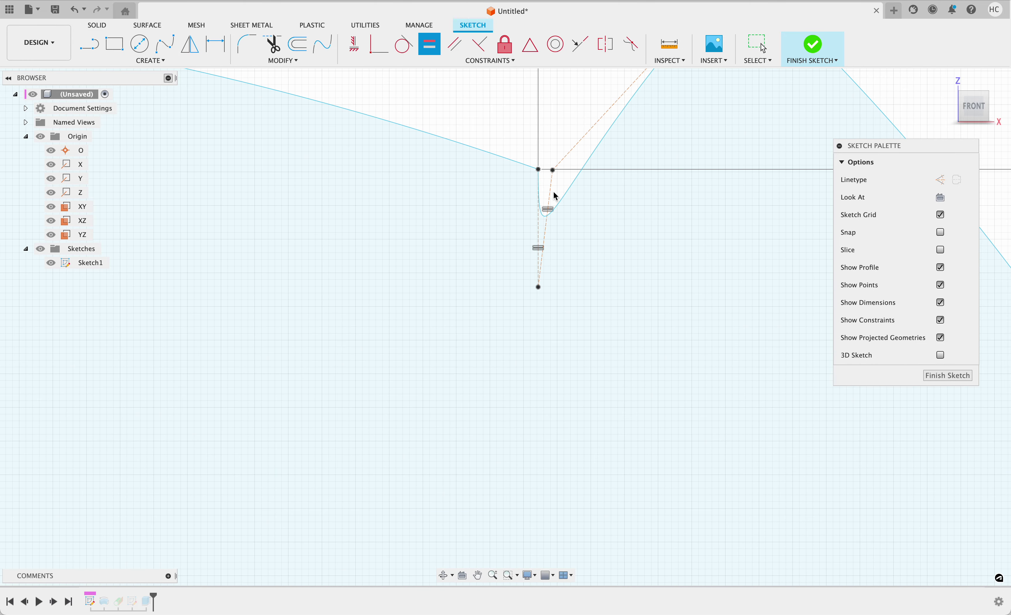
click(552, 192)
click(568, 154)
key(Escape)
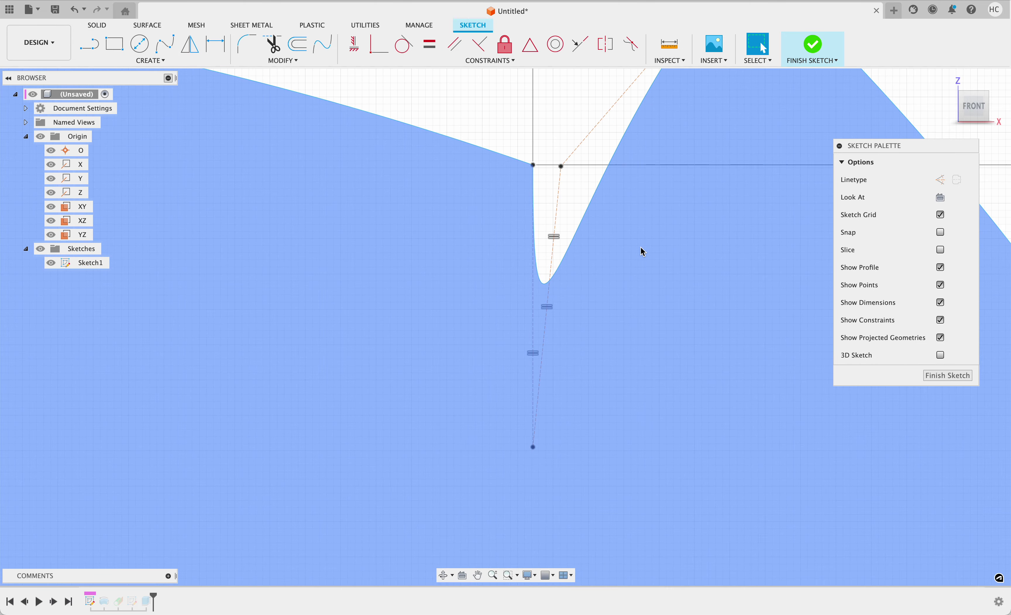
Reshape the lip spline into an upward-bulging curve by moving its control points
scroll(643, 250, down, 5)
mouse_move(616, 222)
mouse_down()
mouse_move(639, 156)
mouse_move(623, 199)
mouse_move(598, 178)
mouse_up()
key(super+z)
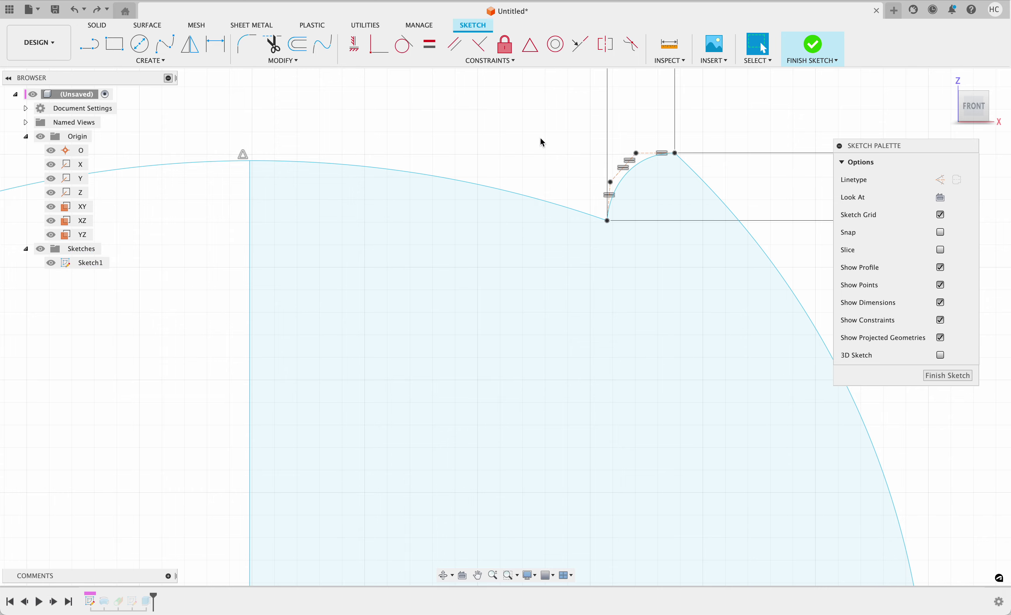
Constrain the lip spline's lower control polygon segment vertical and its upper segment horizontal
click(354, 43)
click(612, 205)
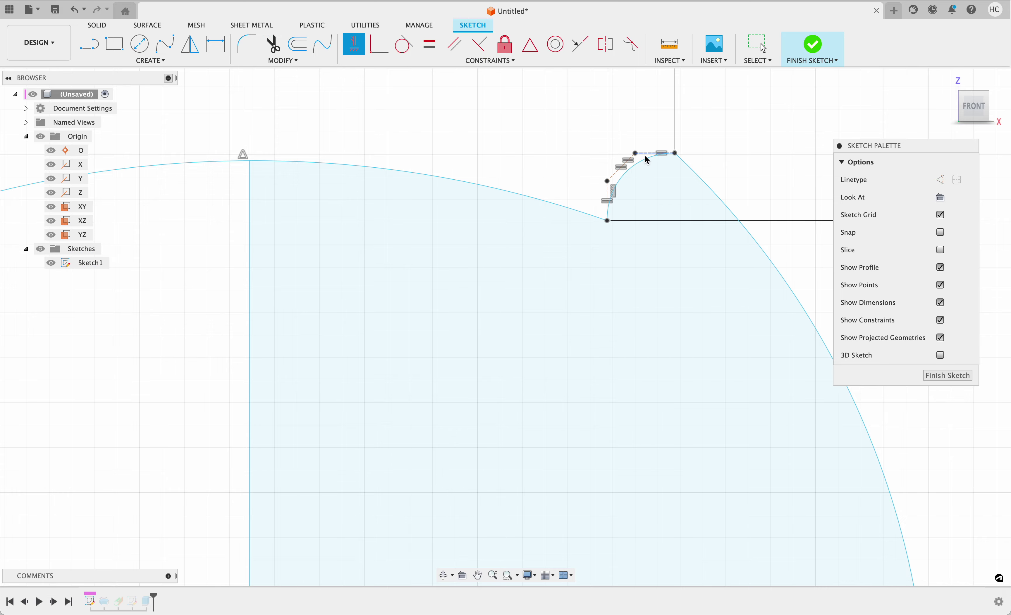
click(649, 155)
key(Escape)
scroll(562, 182, down, 3)
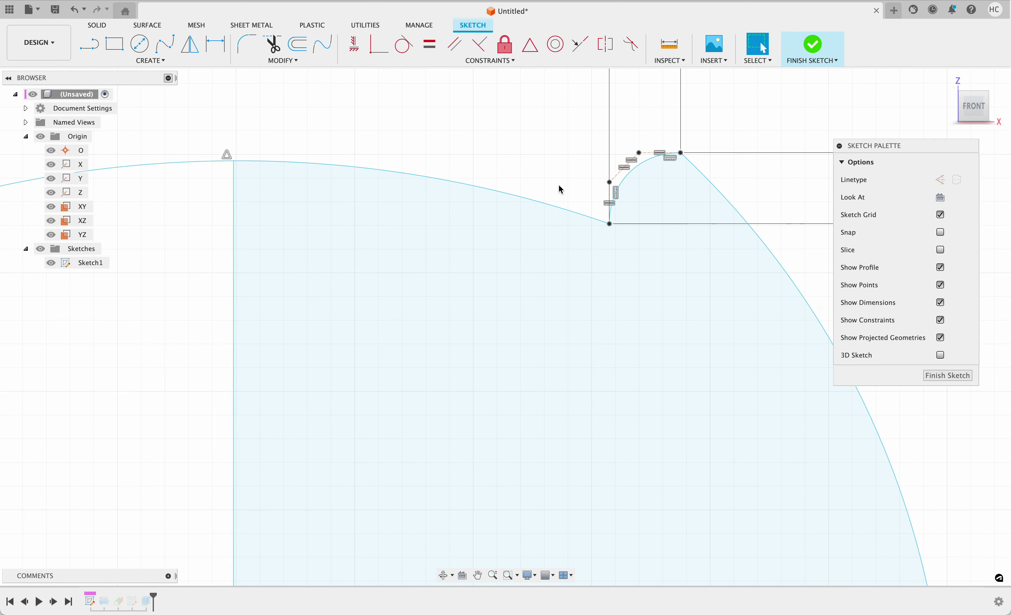
scroll(568, 166, down, 5)
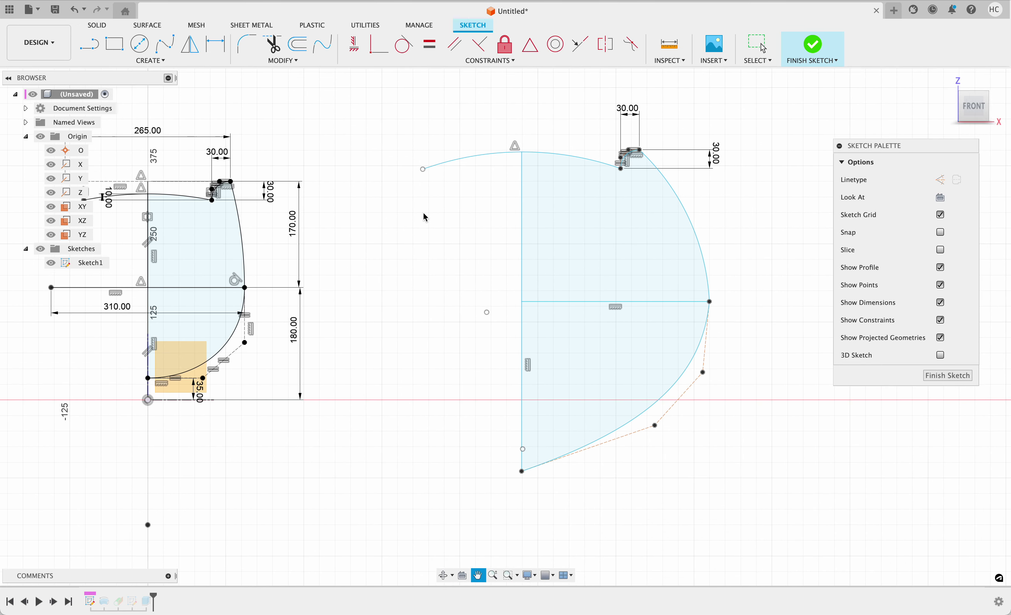
Dimension the horizontal distance from the new profile's centre line to the lip spline's outer end as 265/2 mm
click(216, 44)
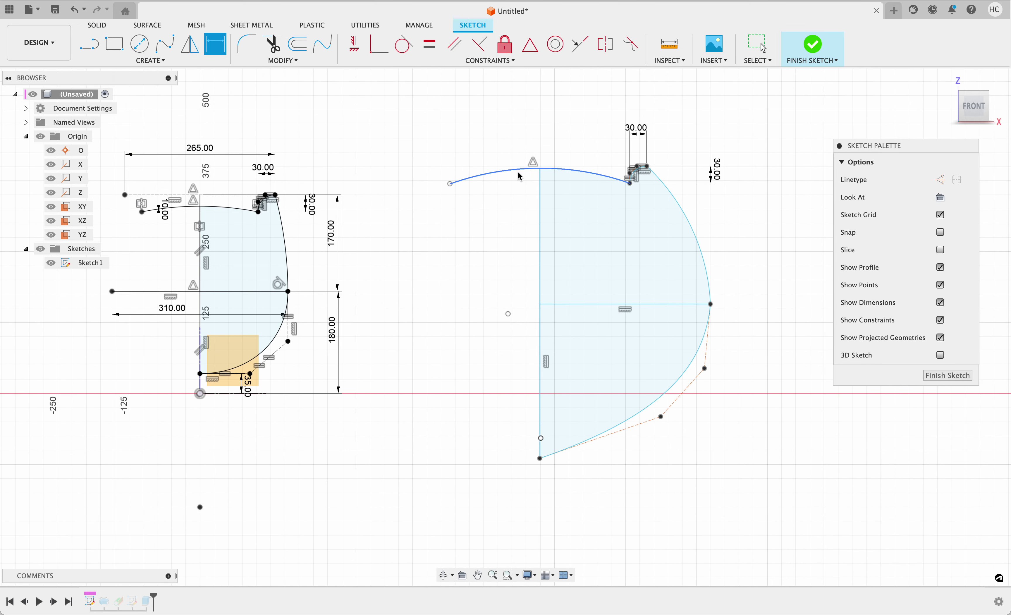
click(545, 173)
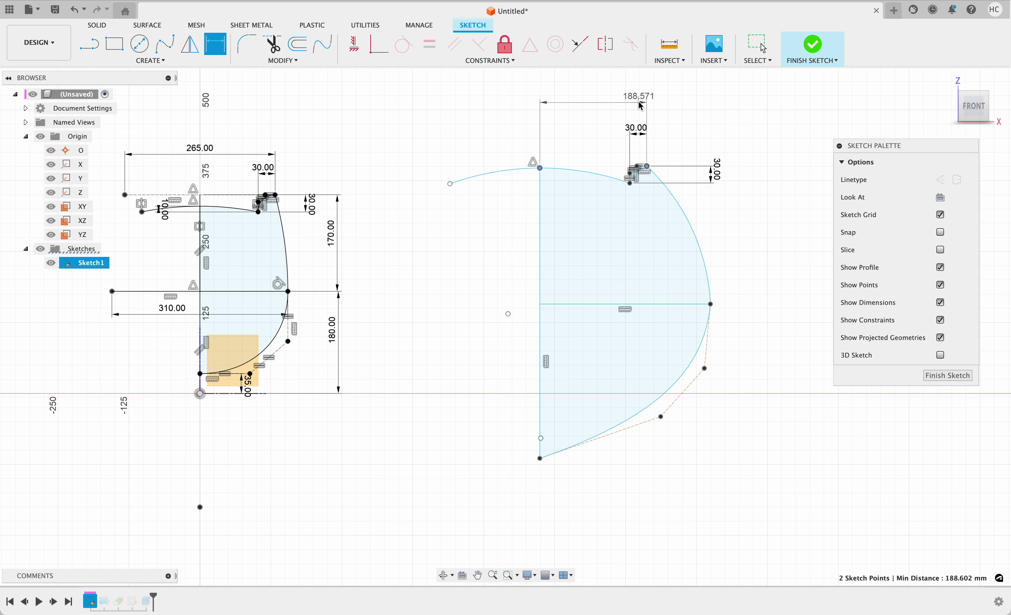
click(657, 104)
text(26)
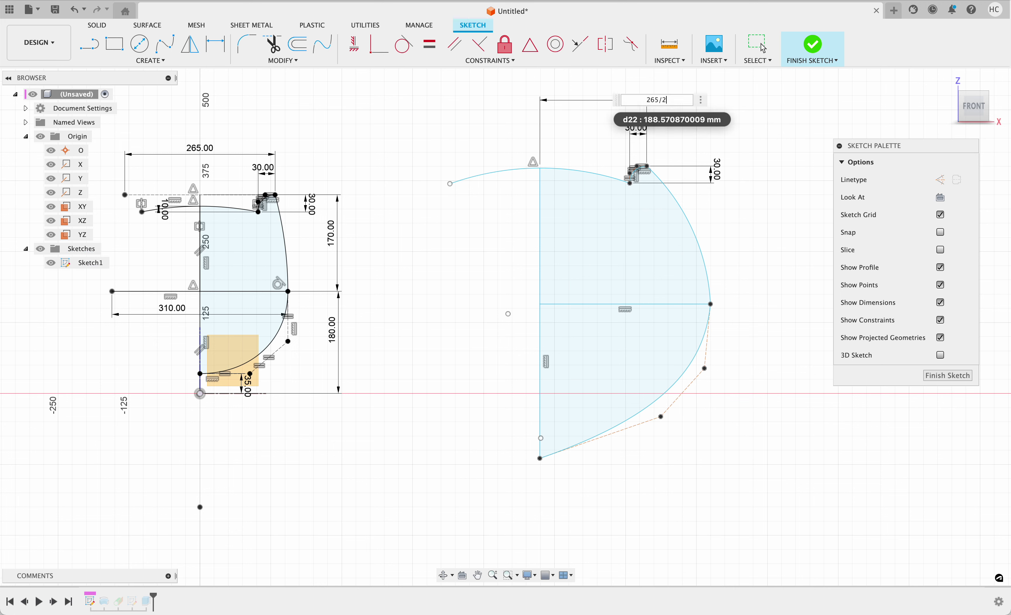
text(5/2)
key(Return)
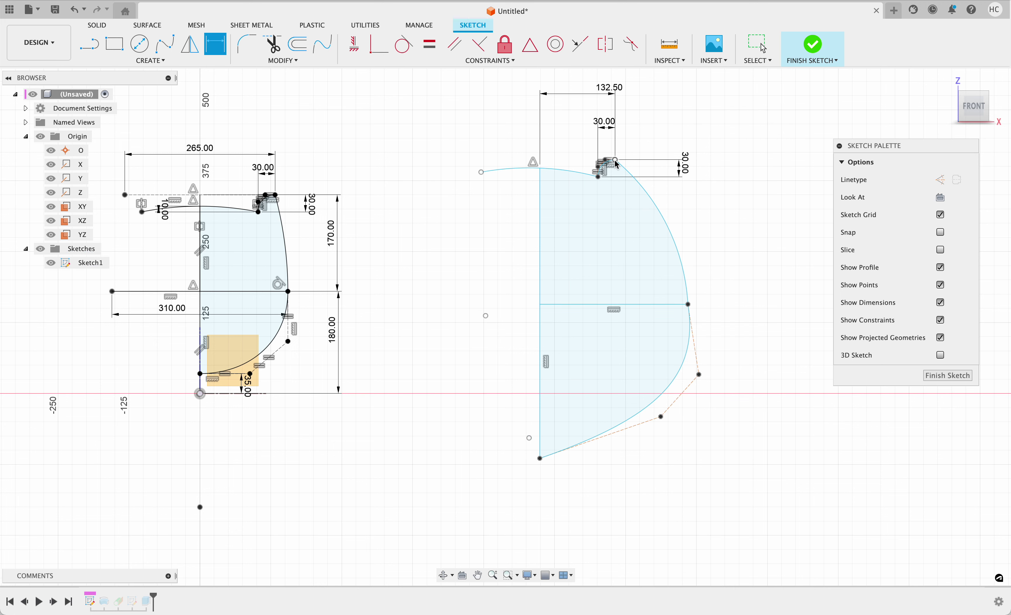
Dimension the new profile's horizontal cross line as 310/2 mm
click(582, 305)
click(663, 275)
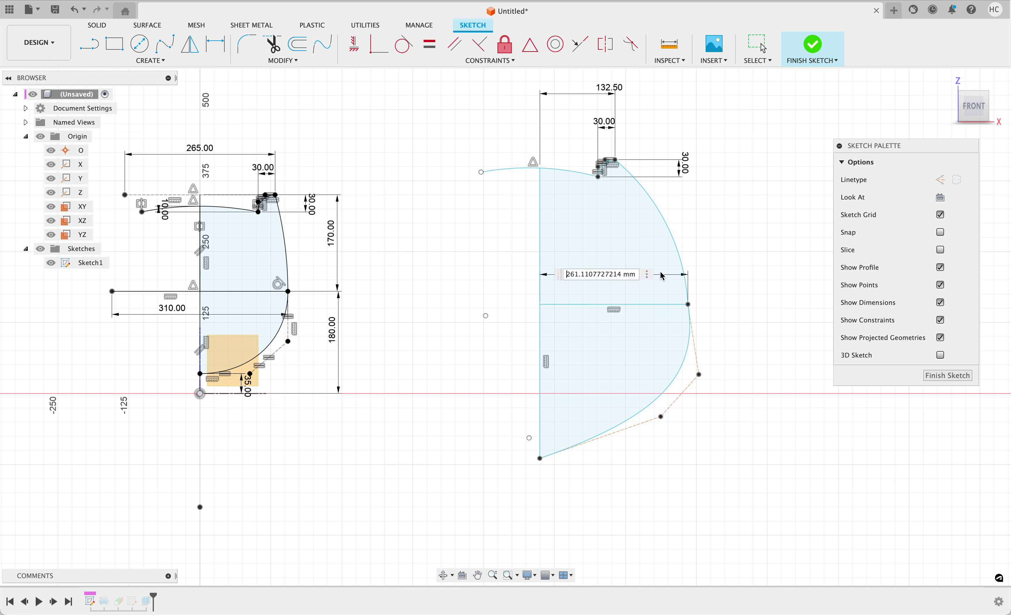
text(310/2)
key(Return)
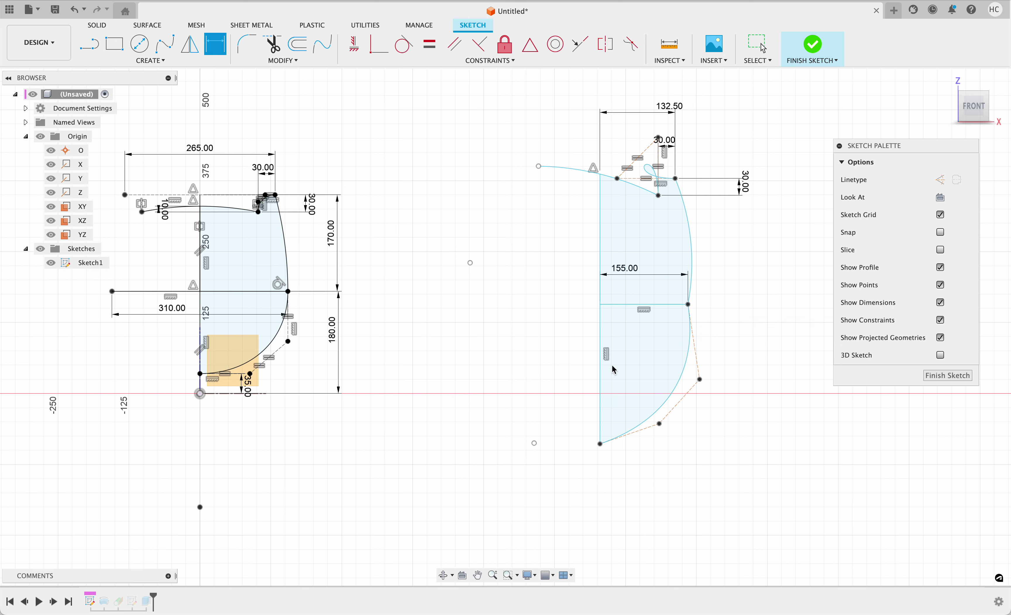
Dimension the vertical distance from the cross line's inner end to the new profile's bottom point as 180-35 mm
click(600, 306)
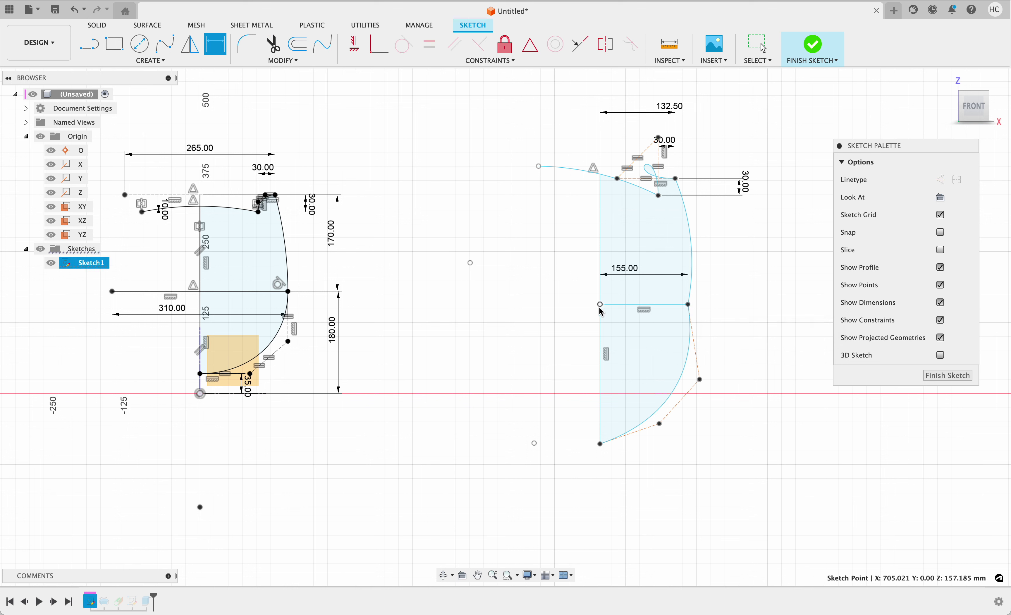
click(600, 444)
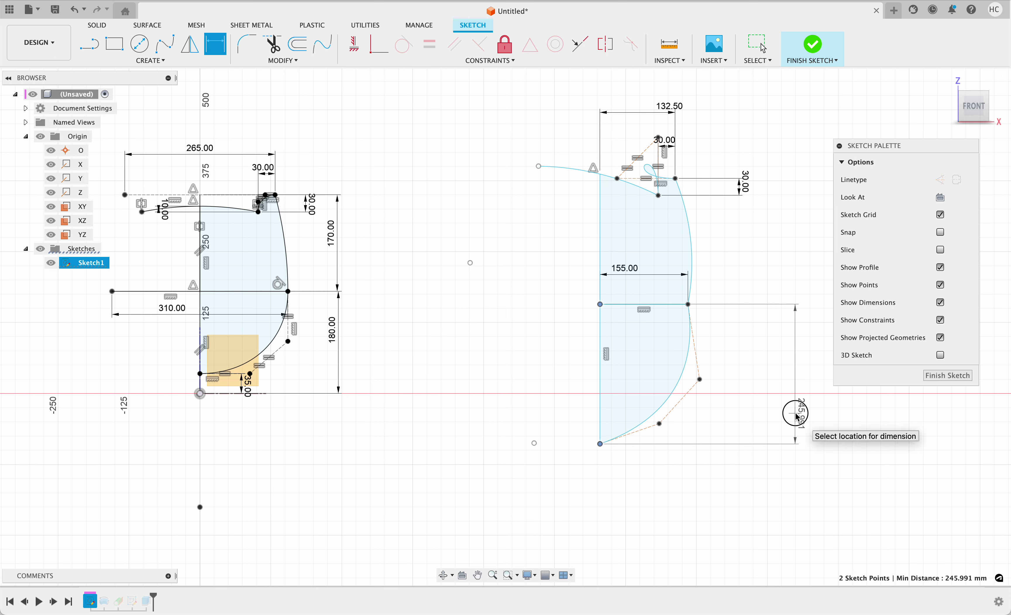
click(795, 412)
text(180-35)
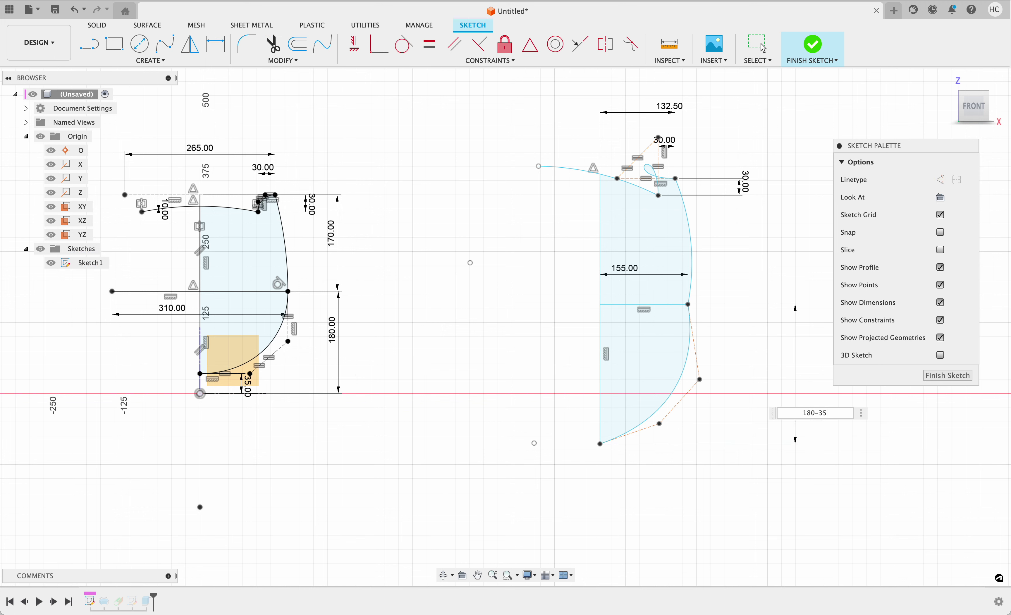
key(Return)
Dimension the vertical distance between the two ends of the new profile's side arc as 170 mm
click(688, 362)
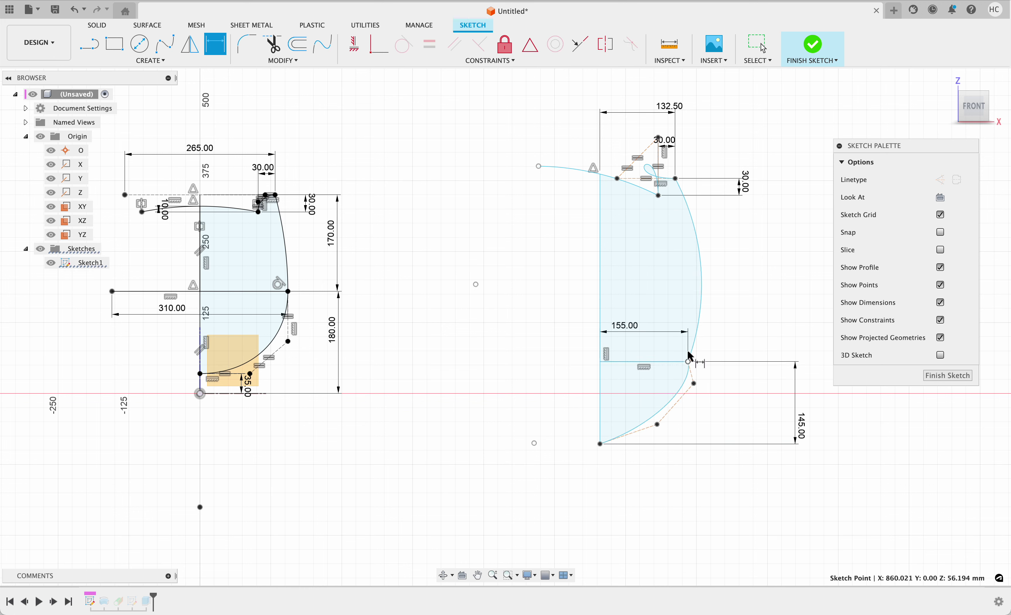
click(676, 179)
click(804, 249)
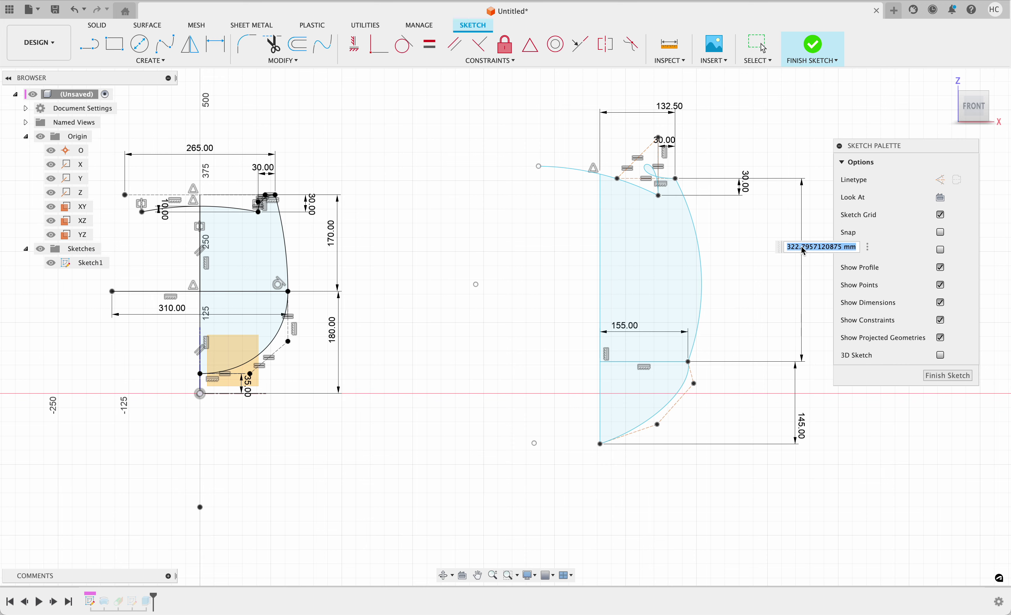
text(170)
key(Return)
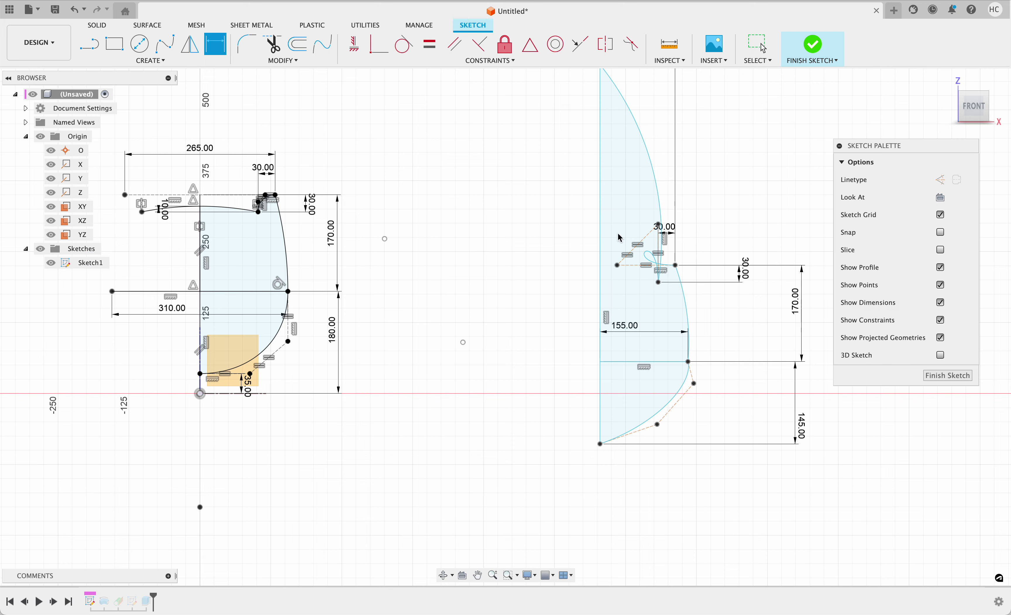
Try moving the top arc's free end down toward the centre line, and undo the move
scroll(704, 285, down, 3)
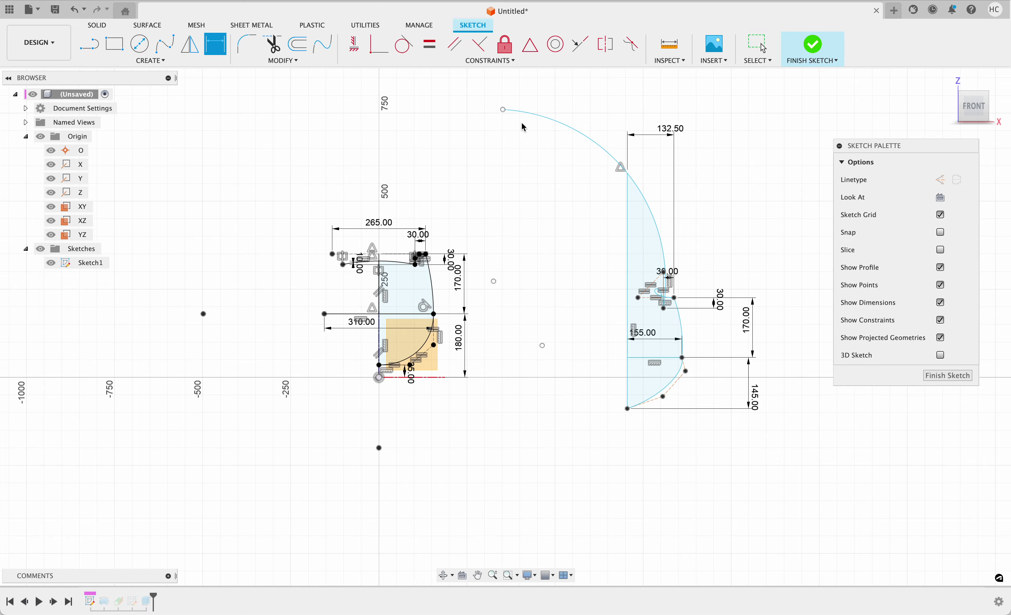
key(Escape)
mouse_move(503, 110)
mouse_down()
mouse_move(583, 335)
mouse_move(626, 317)
mouse_up()
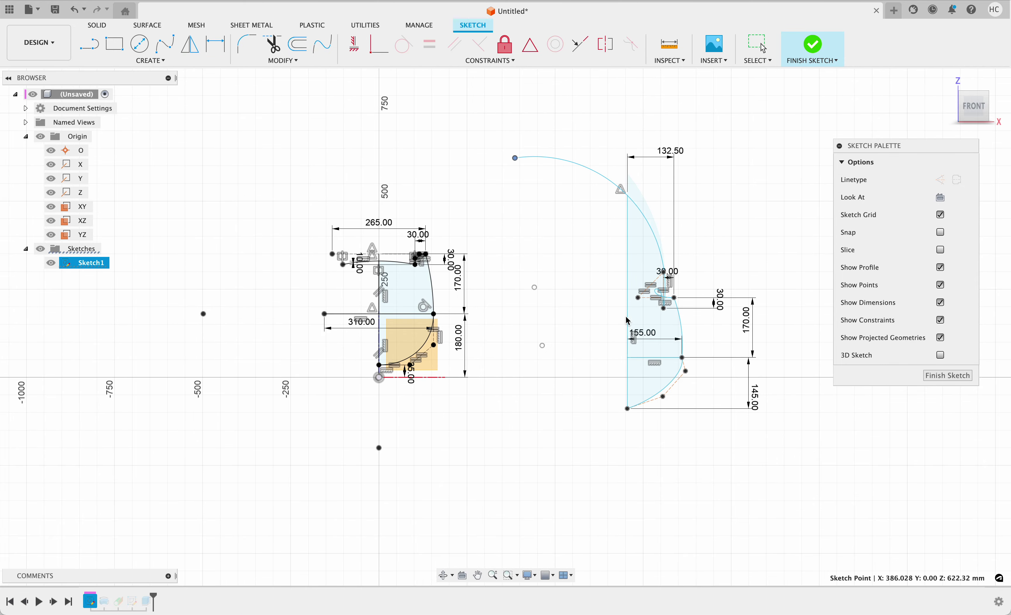
key(super+z)
key(super+z)
key(super+z)
key(super+shift+z)
key(super+shift+z)
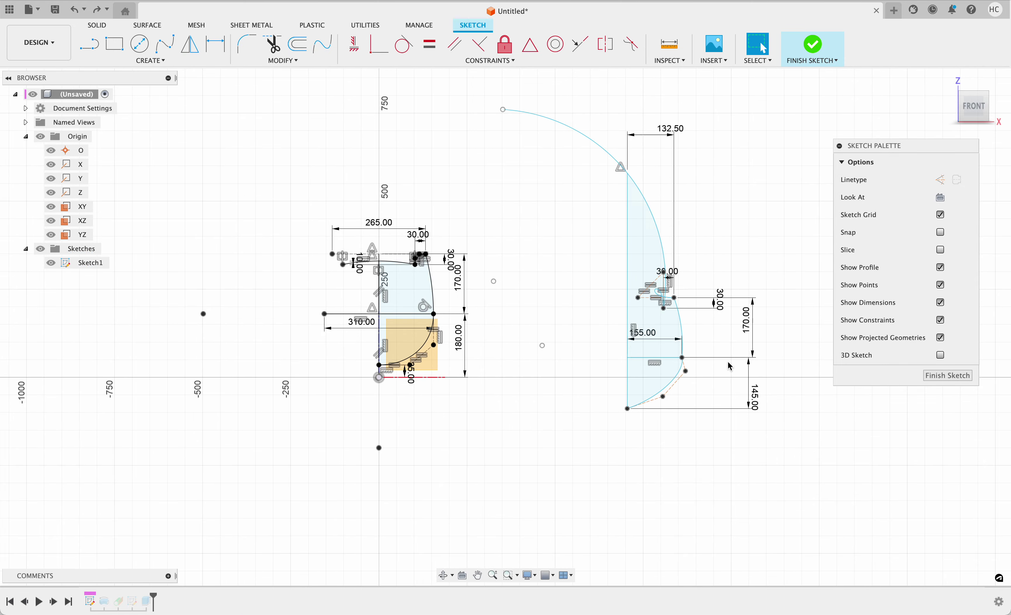
Flatten the new profile's top arc back over the body by moving its free end and the arc itself
drag(503, 110, 572, 355)
scroll(657, 353, down, 3)
scroll(652, 337, up, 7)
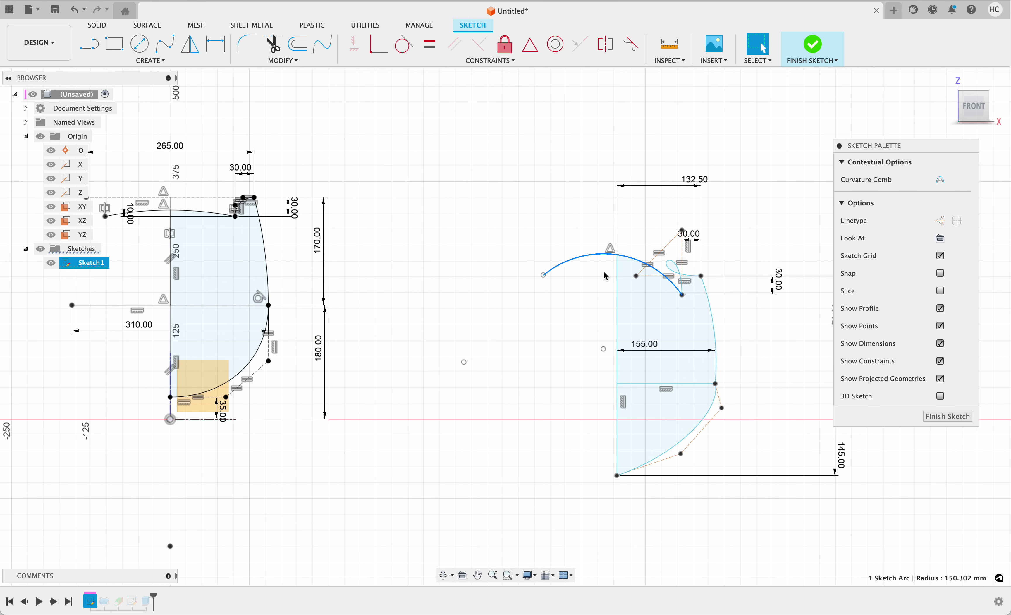
drag(588, 254, 531, 348)
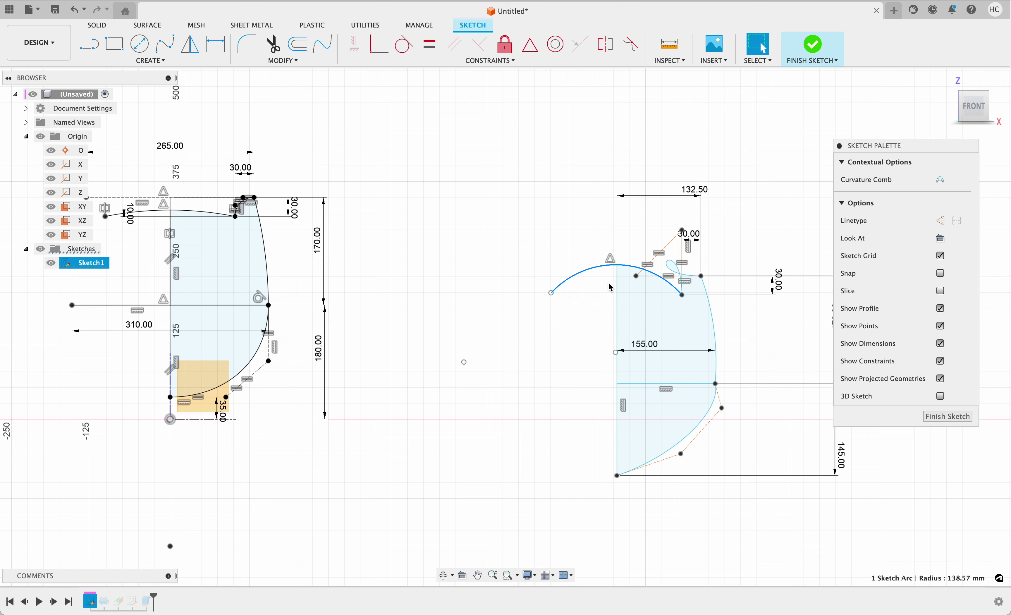
drag(682, 295, 654, 284)
mouse_move(619, 238)
mouse_down()
mouse_move(666, 243)
mouse_move(604, 228)
mouse_move(601, 238)
mouse_up()
Delete the entire redrawn profile with its dimensions and constraints, keeping the original profile at the origin
scroll(637, 295, up, 3)
scroll(637, 296, down, 5)
scroll(638, 300, down, 3)
drag(827, 424, 523, 171)
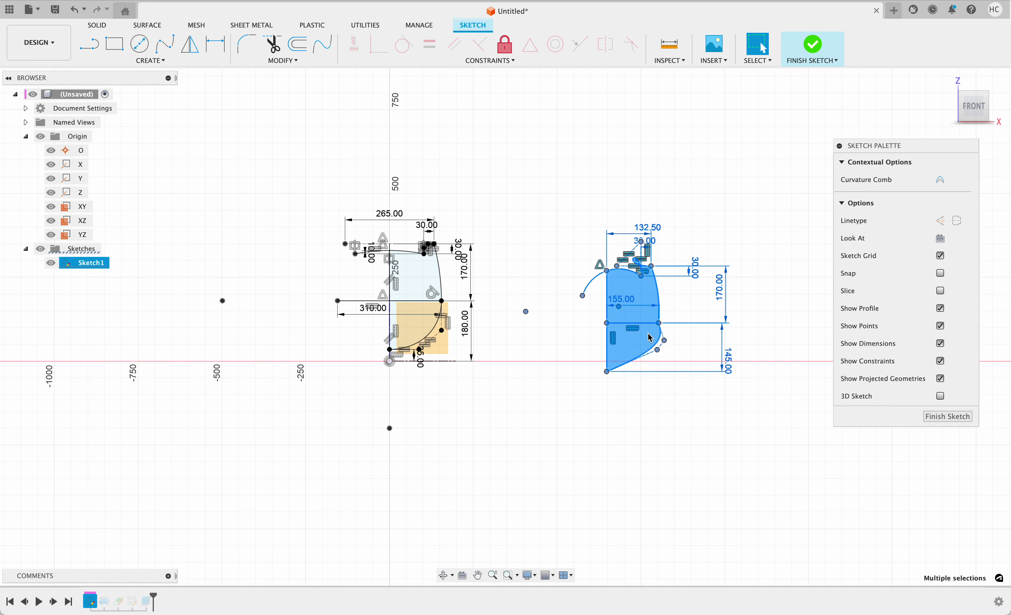
key(Delete)
scroll(531, 325, down, 2)
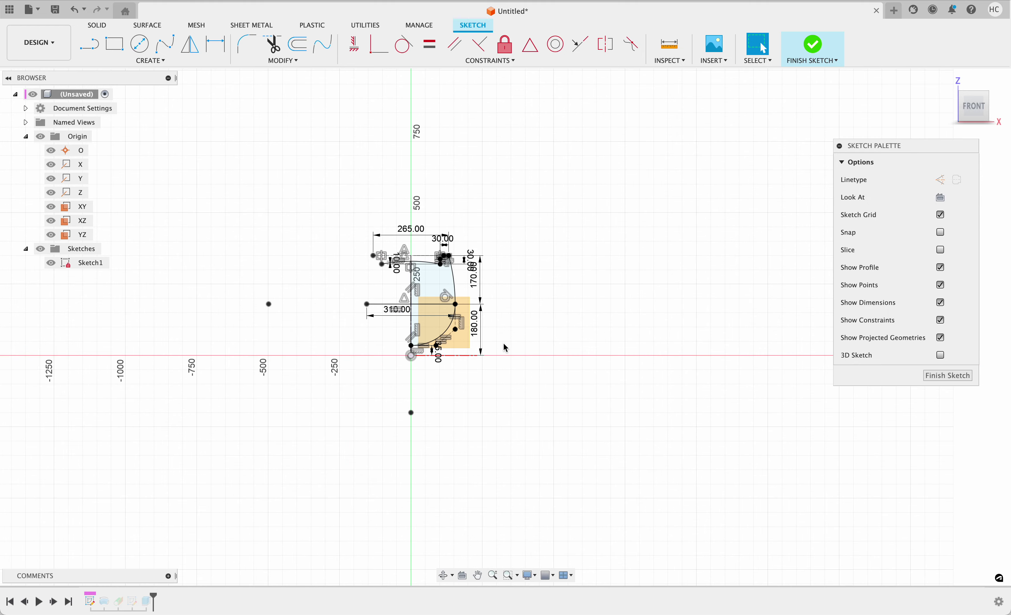
scroll(350, 378, up, 5)
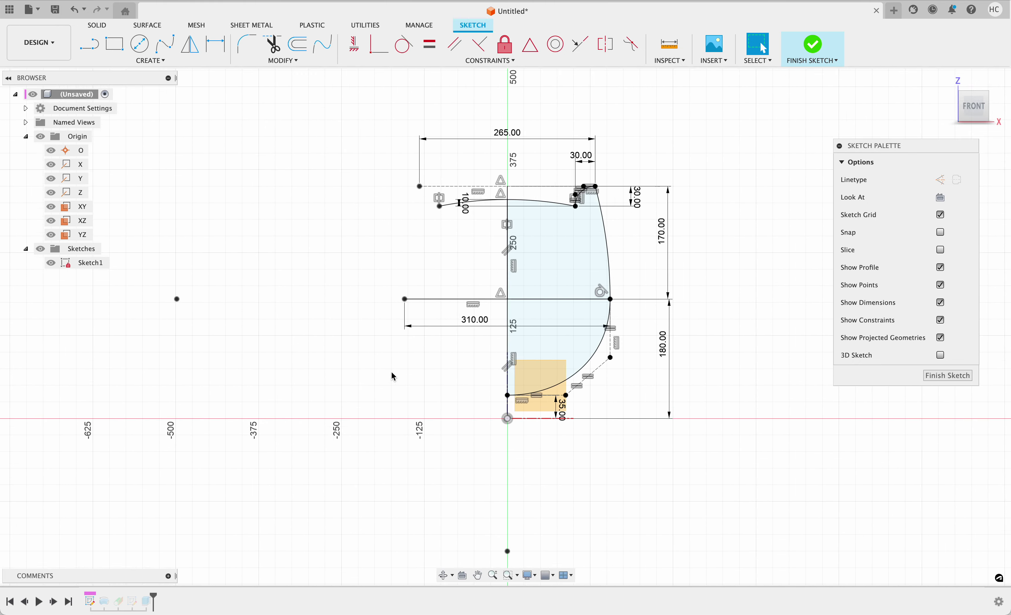
scroll(391, 373, up, 2)
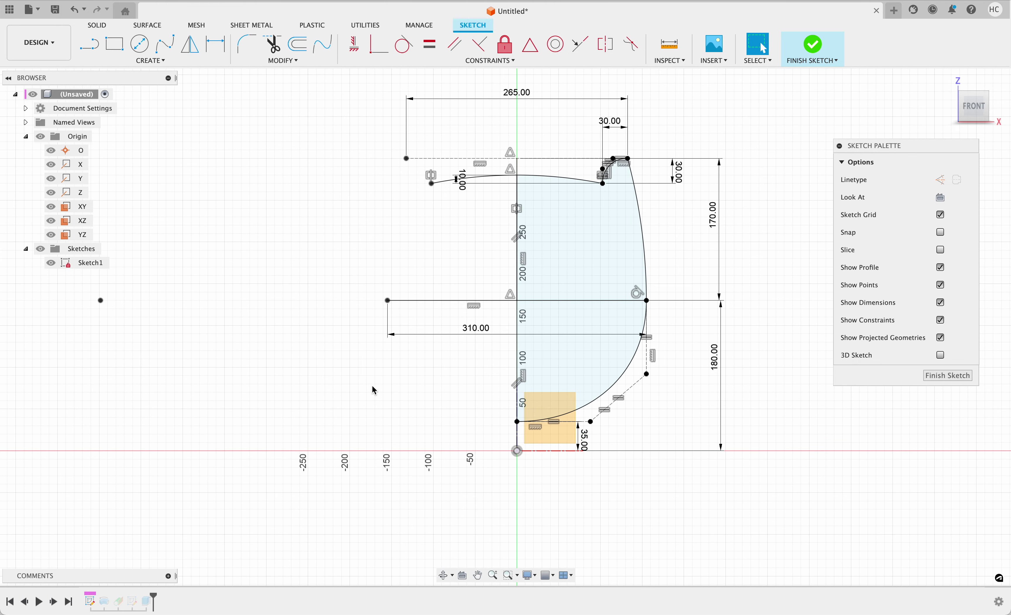
middle_drag(372, 389, 353, 406)
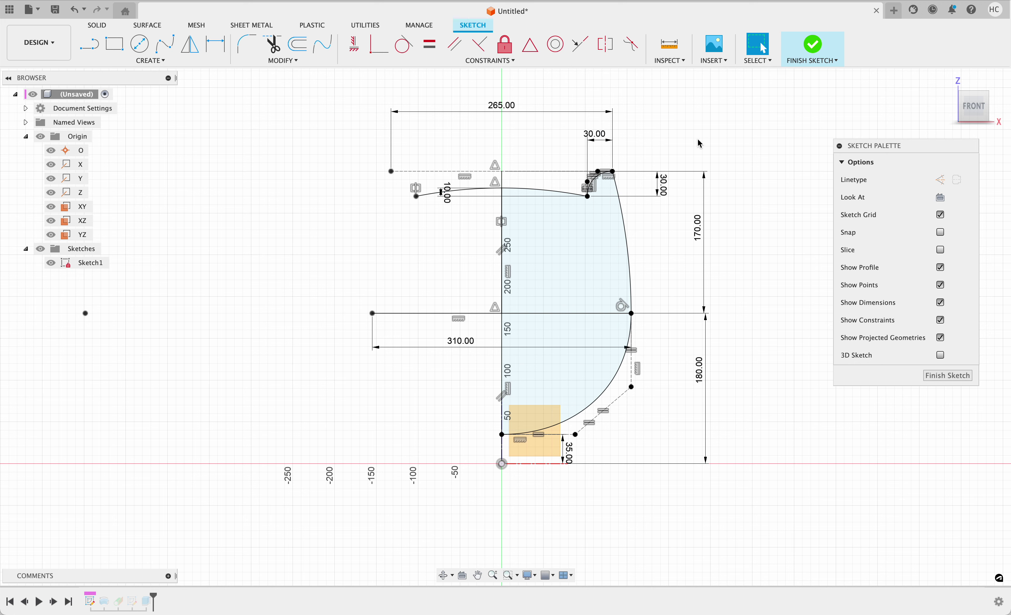
mouse_move(772, 504)
mouse_down()
mouse_move(440, 161)
mouse_move(278, 79)
mouse_up()
click(308, 90)
click(588, 242)
scroll(318, 223, down, 2)
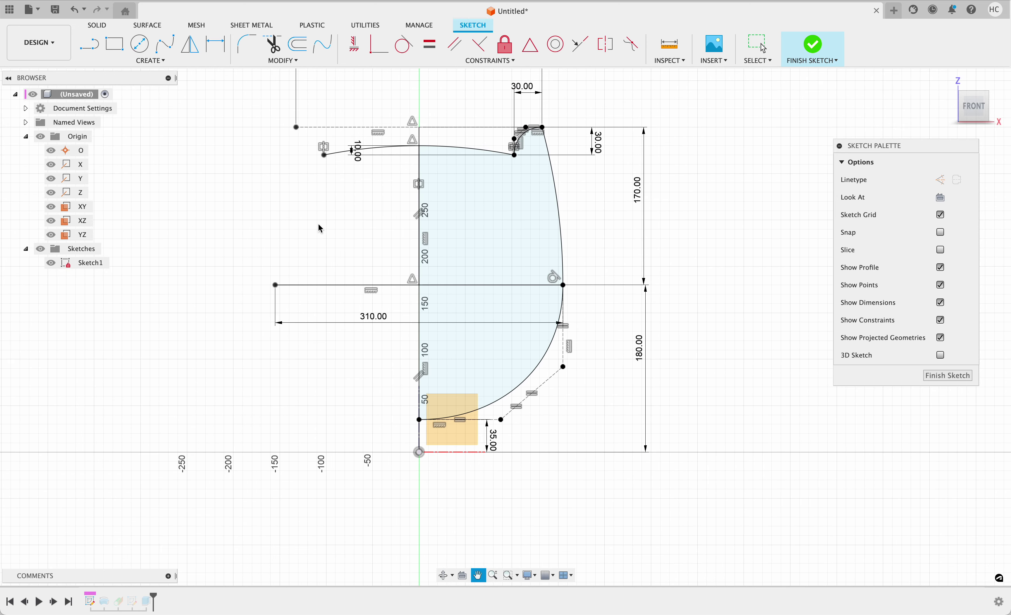
scroll(322, 220, up, 2)
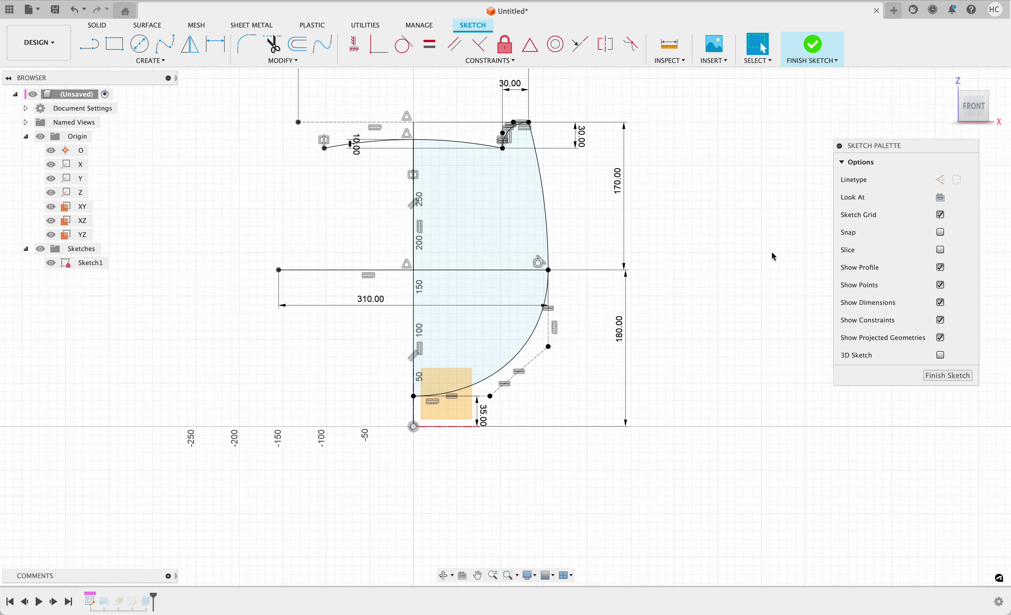
scroll(742, 259, down, 1)
scroll(705, 281, up, 3)
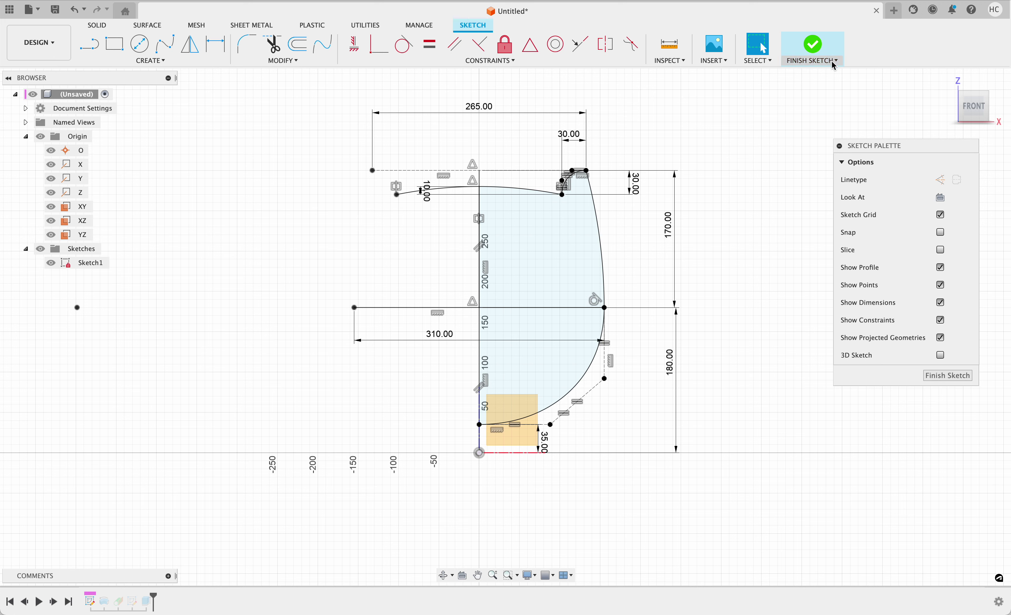
Finish editing the original profile sketch and return to the solid model with both bodies
click(820, 49)
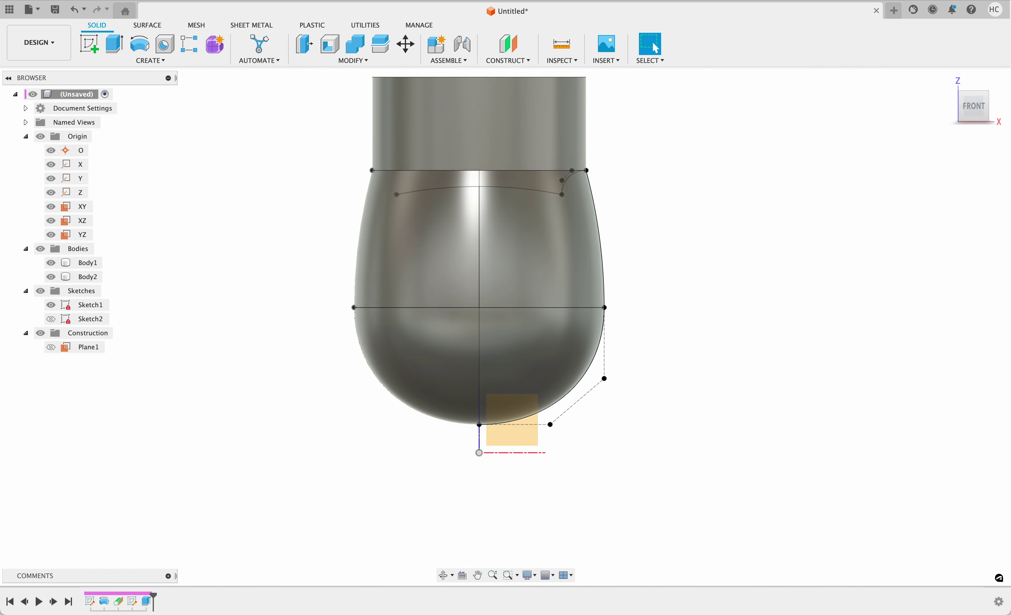
key(super+Tab)
key(super+shift+5)
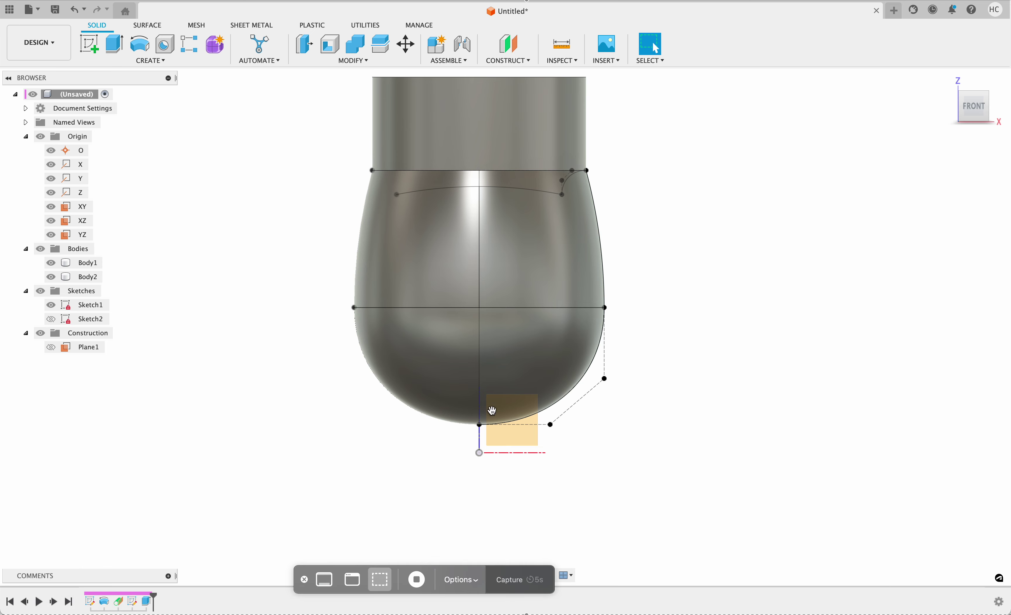